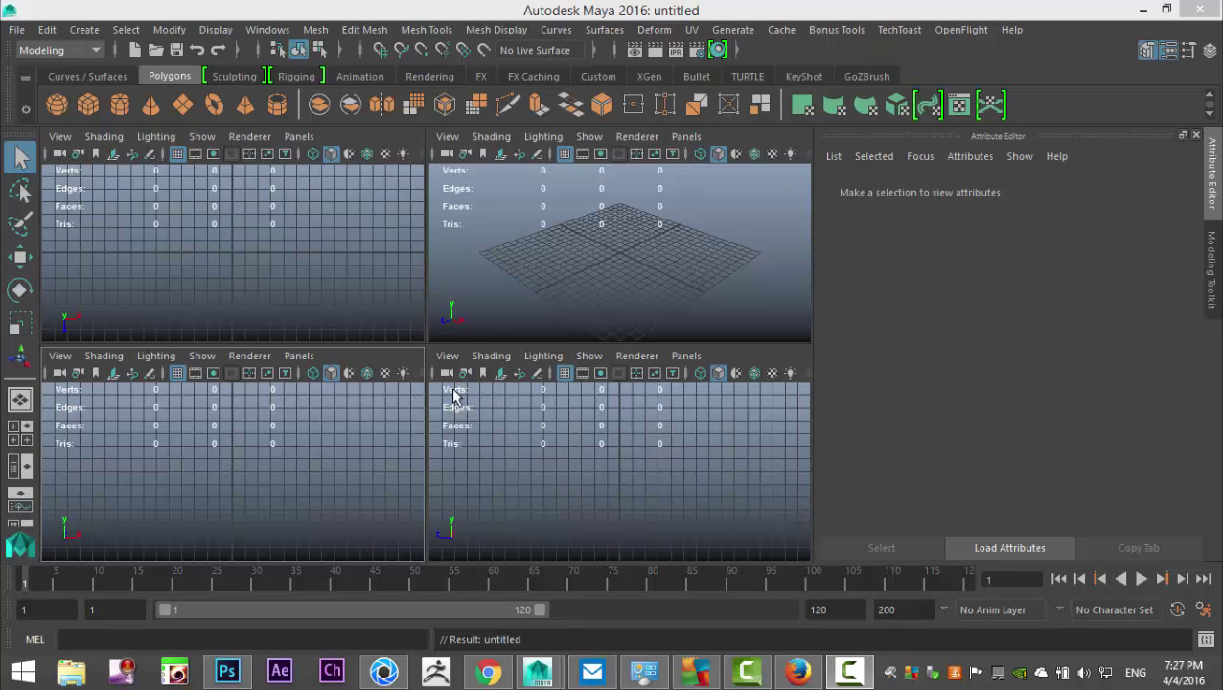
- Import the crate reference photo as an image plane in the front view
left_click(61, 356)
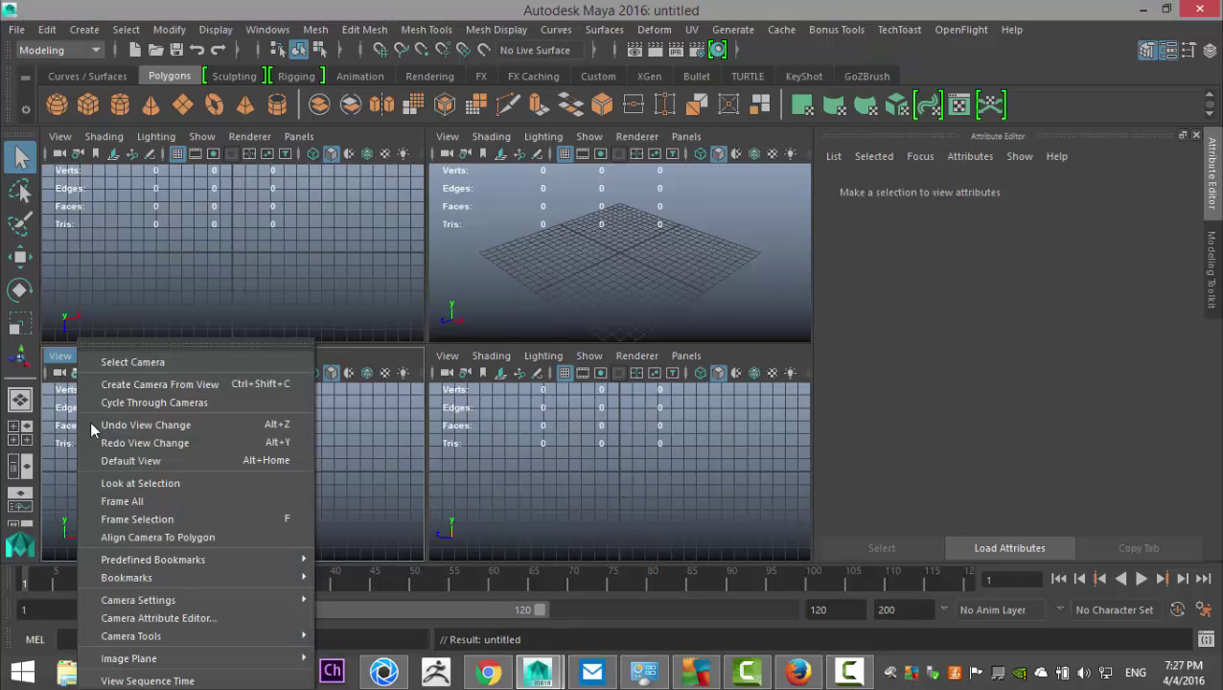
mouse_move(179, 662)
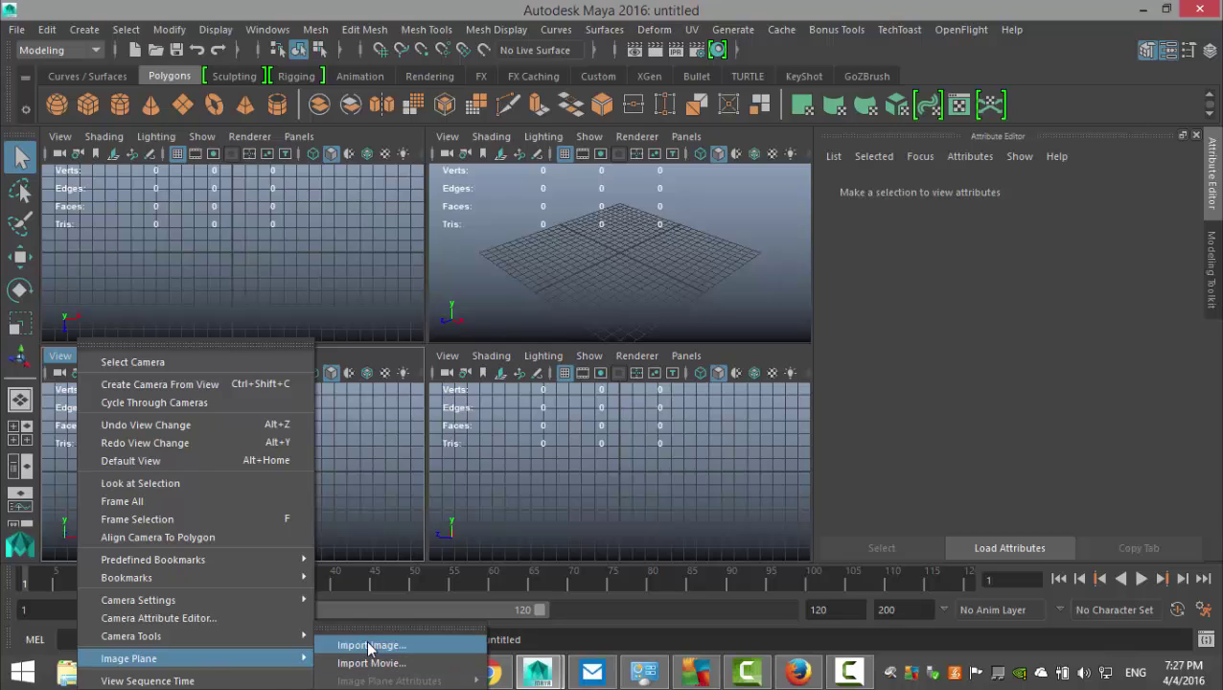
left_click(368, 643)
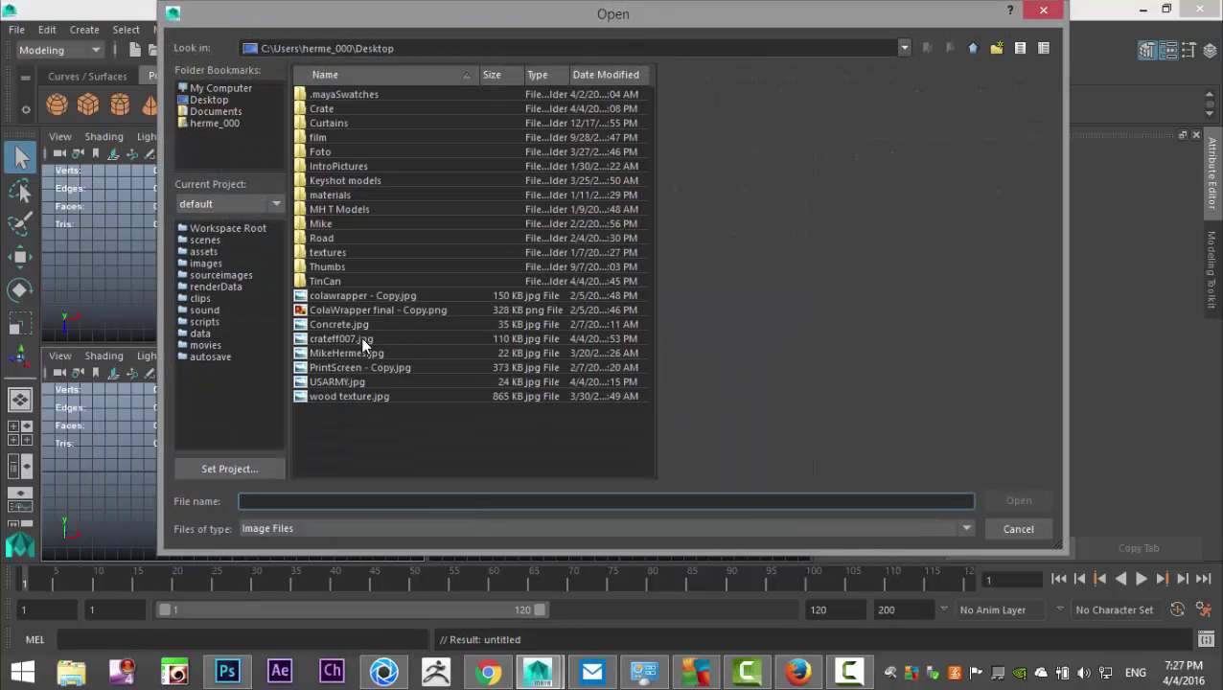
left_click(199, 101)
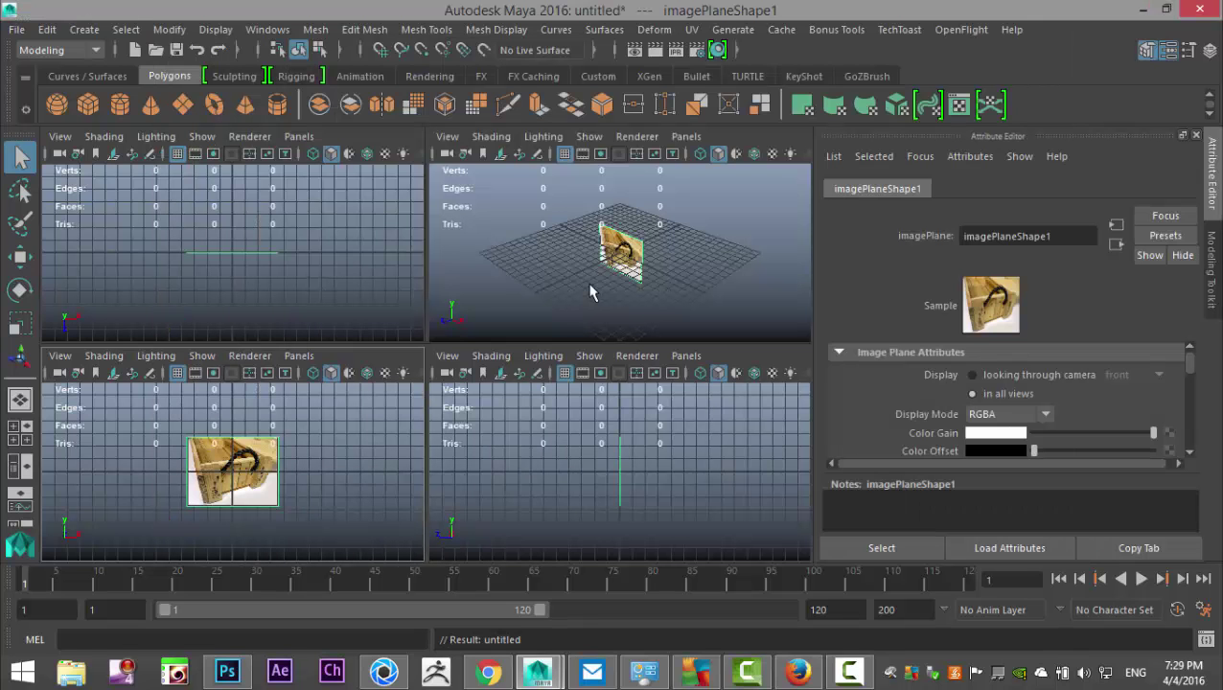
- Examine the crate's end boards, nails and rope handle on the image plane in the perspective view
key("space")
key("f")
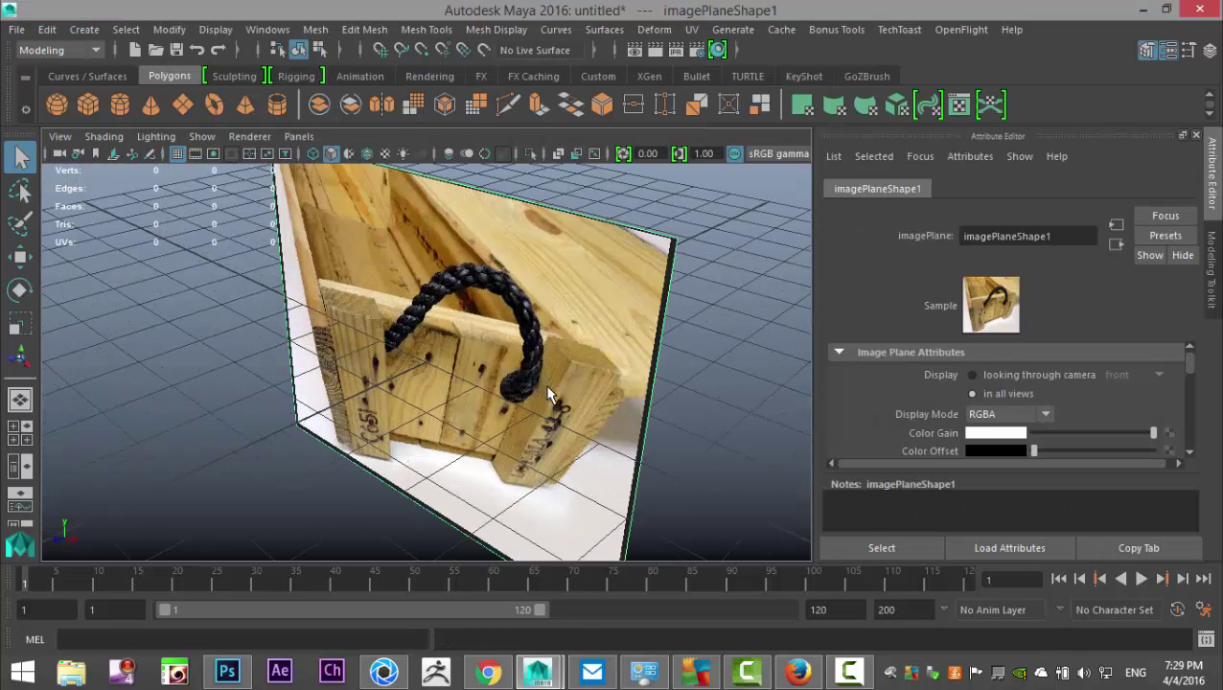
left_click_drag(526, 414, 361, 342, "alt")
scroll(571, 418, "down", 5)
scroll(573, 419, "up", 8)
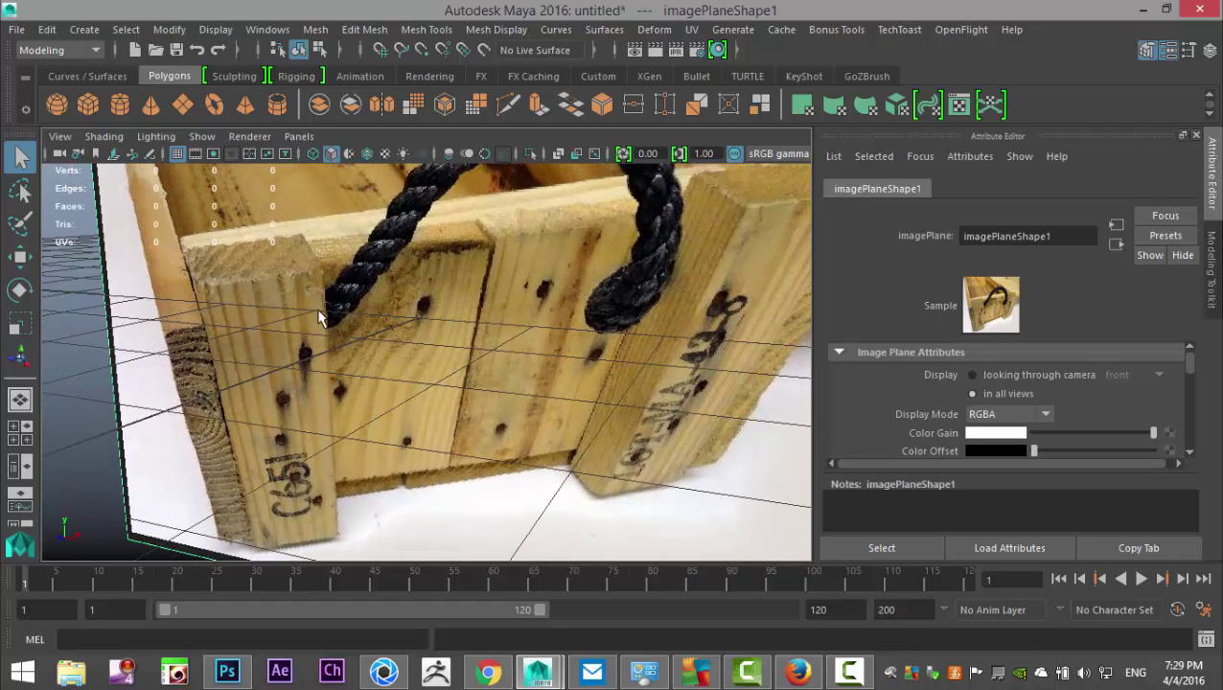
scroll(585, 278, "down", 8)
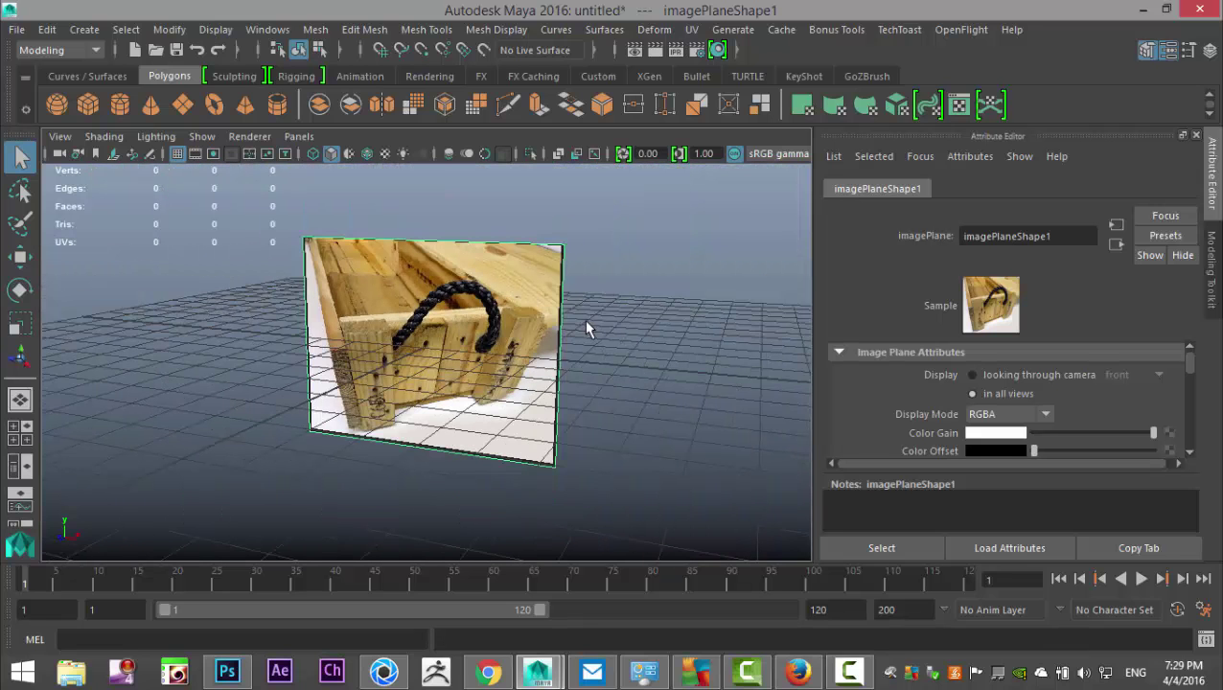
left_click_drag(571, 399, 484, 417, "alt")
- Create a polygon cube and move it forward along the Z axis, well in front of the image plane
left_click(87, 105)
scroll(350, 309, "down", 3)
key("w")
left_click_drag(406, 425, 422, 572)
scroll(599, 508, "up", 6)
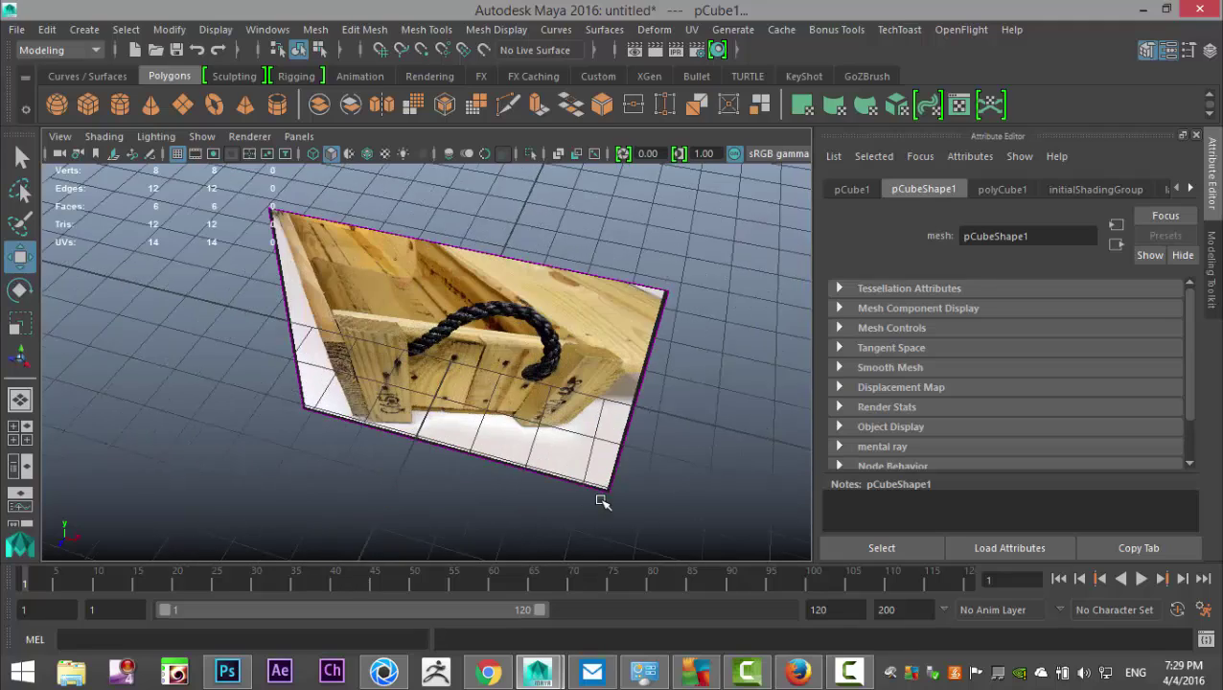
middle_click_drag(592, 517, 583, 382, "alt")
scroll(374, 325, "down", 2)
middle_click_drag(507, 410, 566, 345, "alt")
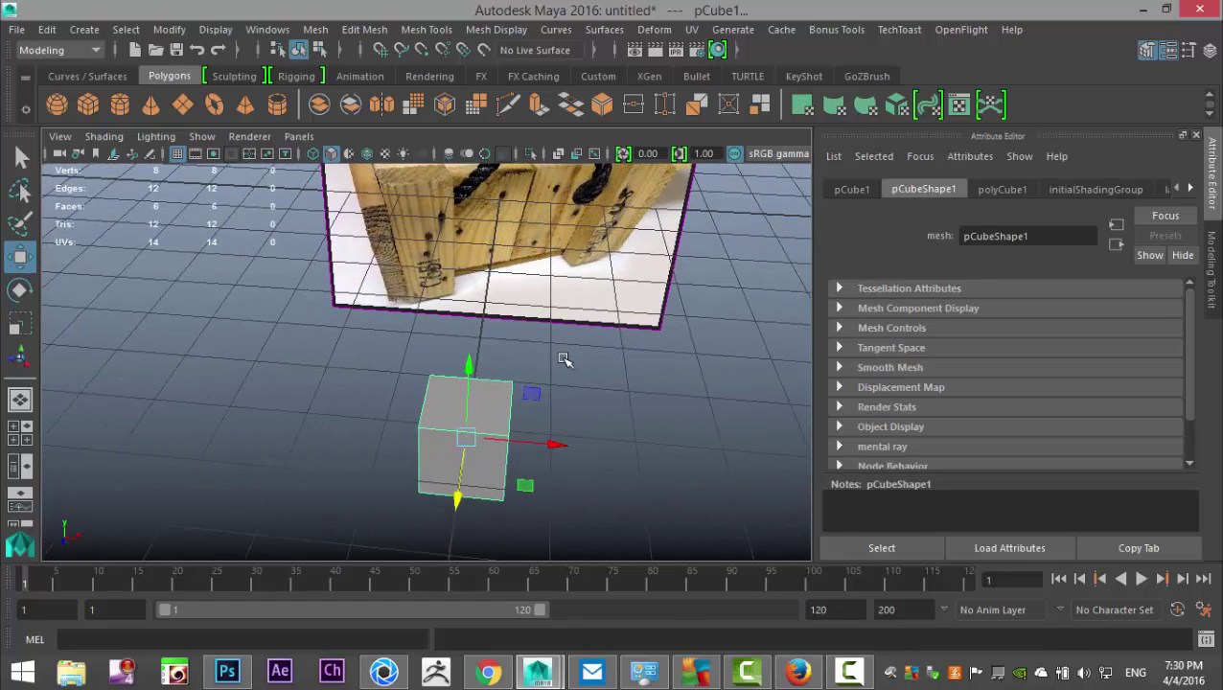
- Scale the cube thinner in depth and taller in height to form an upright board
key("r")
left_click_drag(458, 496, 468, 481)
left_click_drag(476, 350, 491, 226)
mouse_move(361, 306)
left_mouse_down("alt")
mouse_move(486, 295)
mouse_move(477, 309)
mouse_move(356, 302)
left_mouse_up("alt")
middle_click_drag(356, 302, 298, 329, "alt")
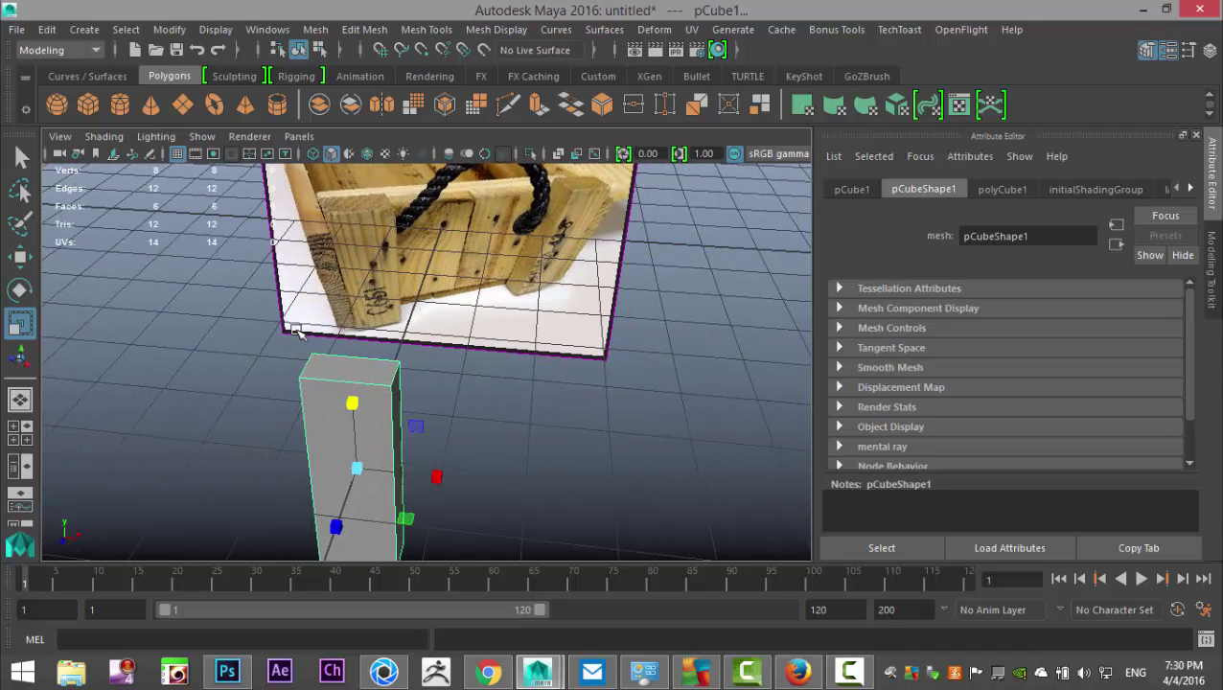
- Duplicate the upright board and move the copy along the X axis to form the crate end's second post
key("ctrl+d")
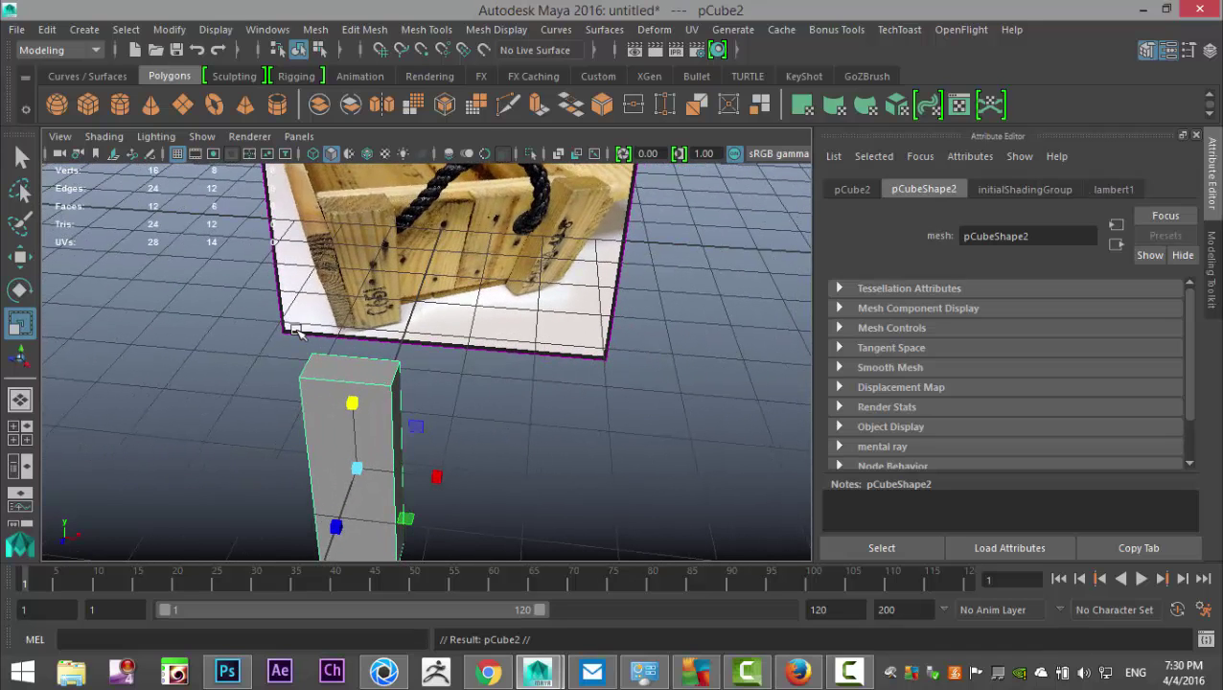
key("w")
left_click_drag(445, 483, 704, 551)
scroll(645, 369, "down", 3)
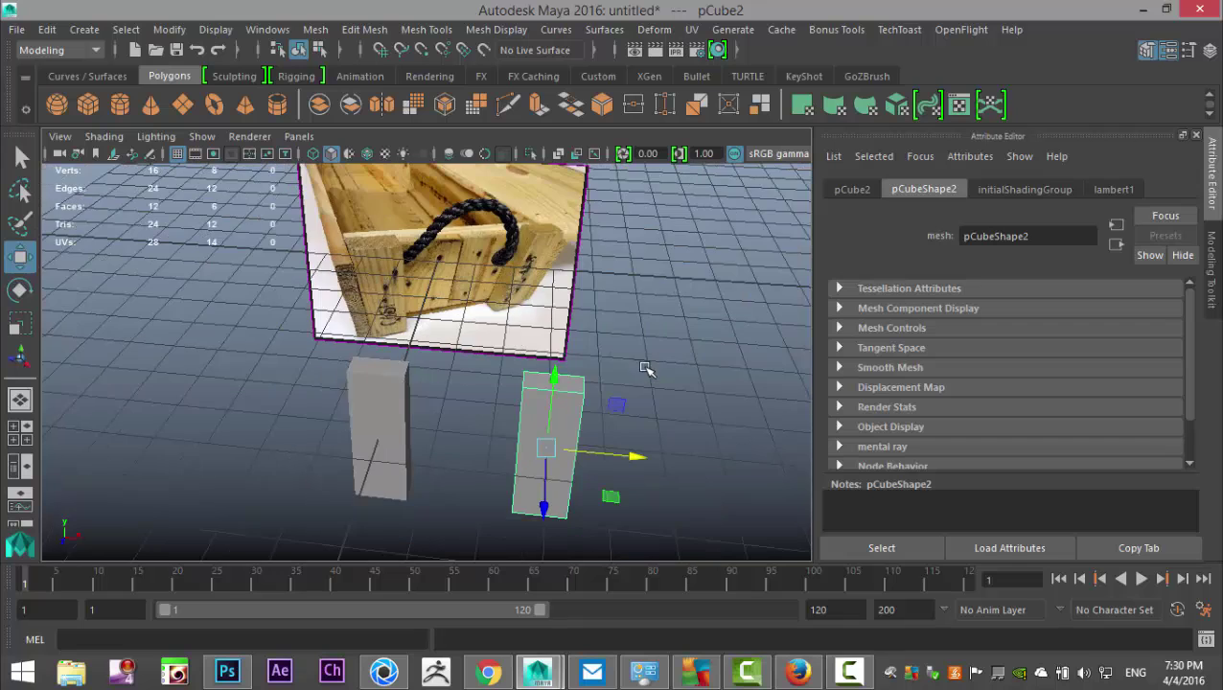
- Duplicate the second post and rotate the copy a quarter turn so that it lies horizontally
left_click_drag(640, 363, 619, 434, "alt")
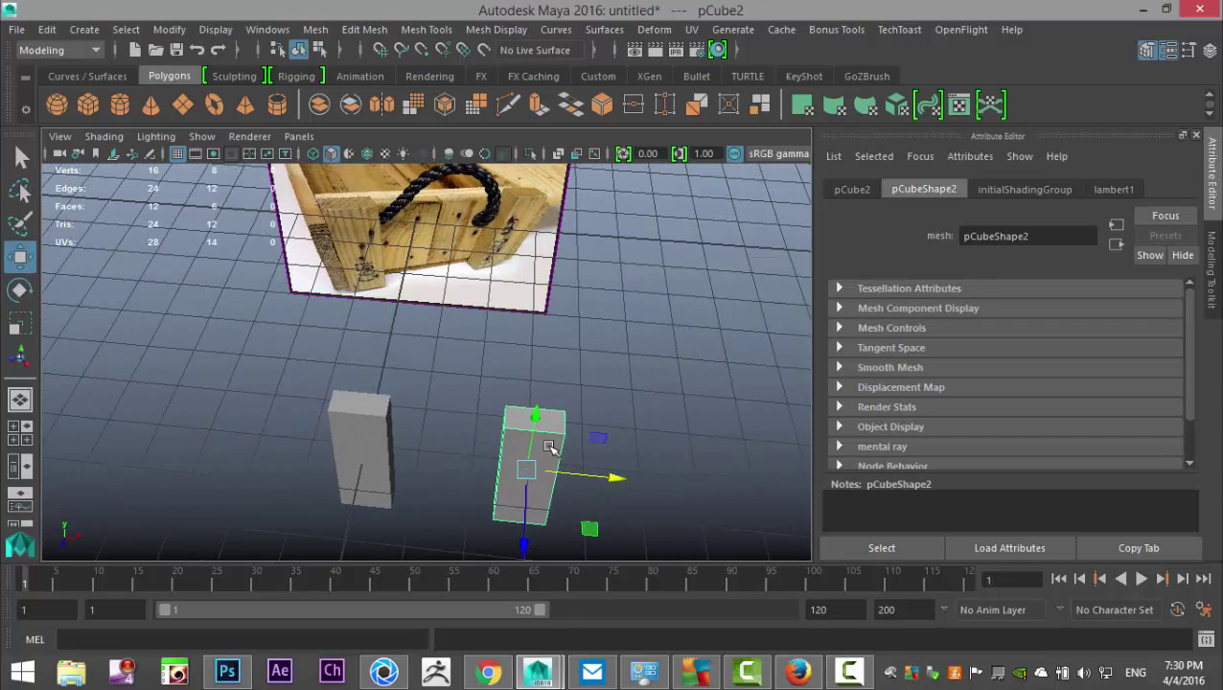
middle_click_drag(618, 346, 616, 344, "alt")
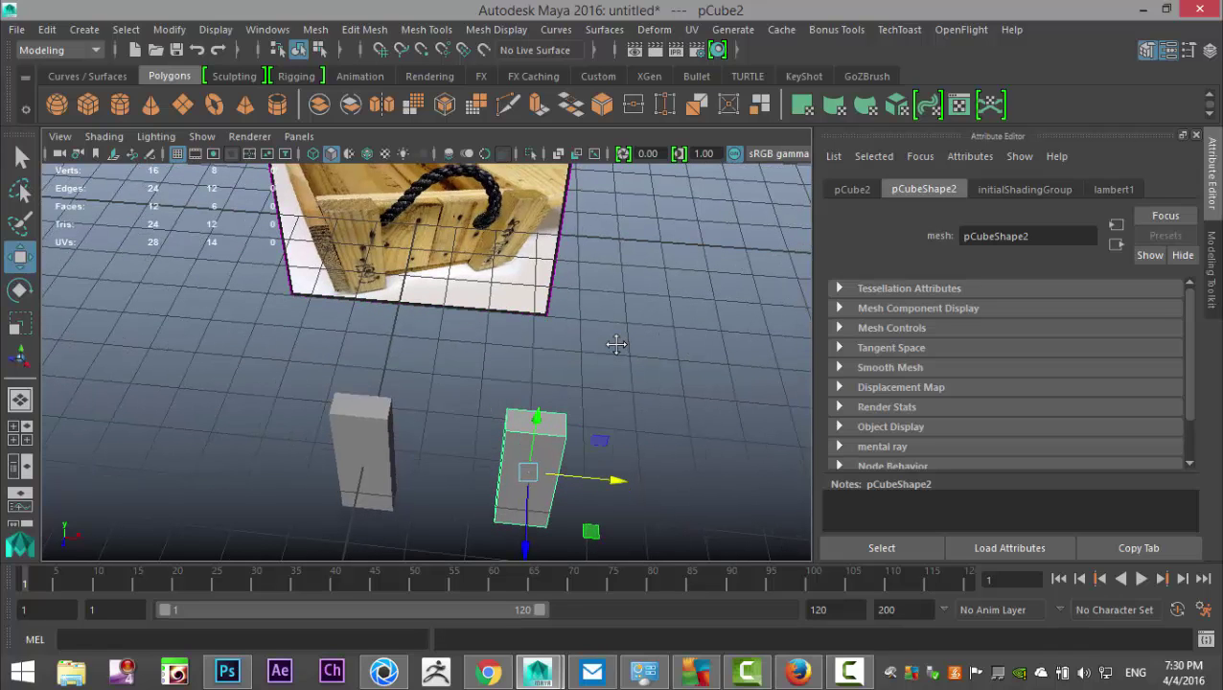
key("ctrl+d")
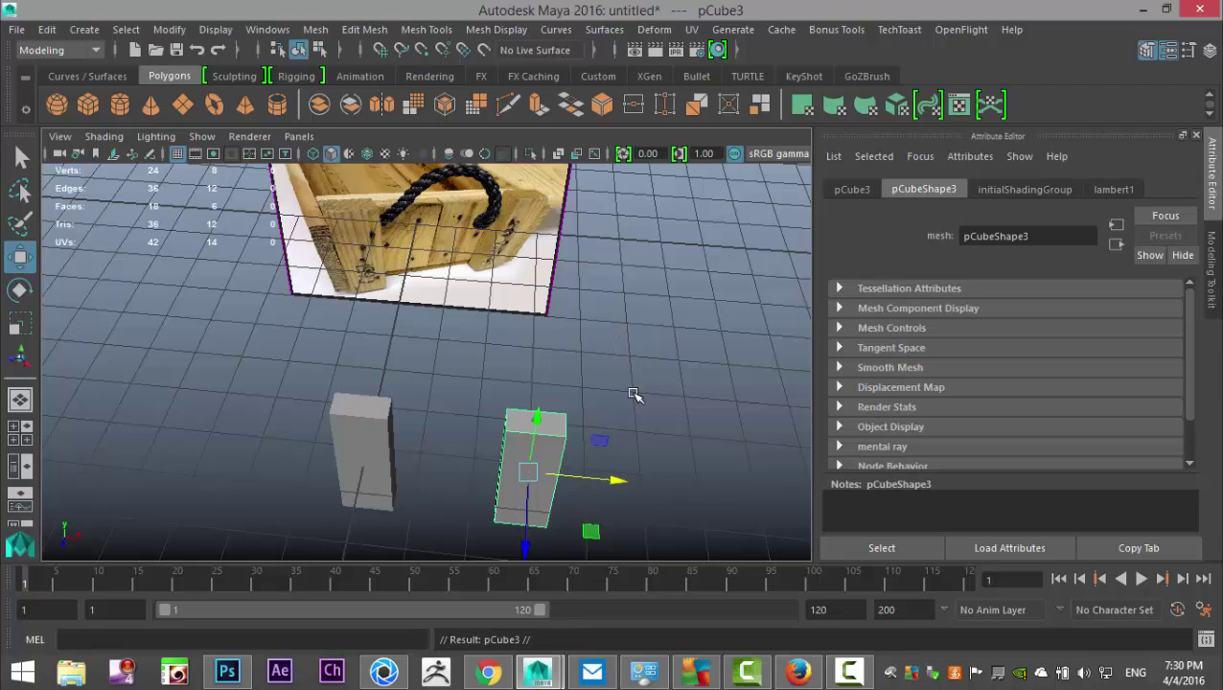
key("e")
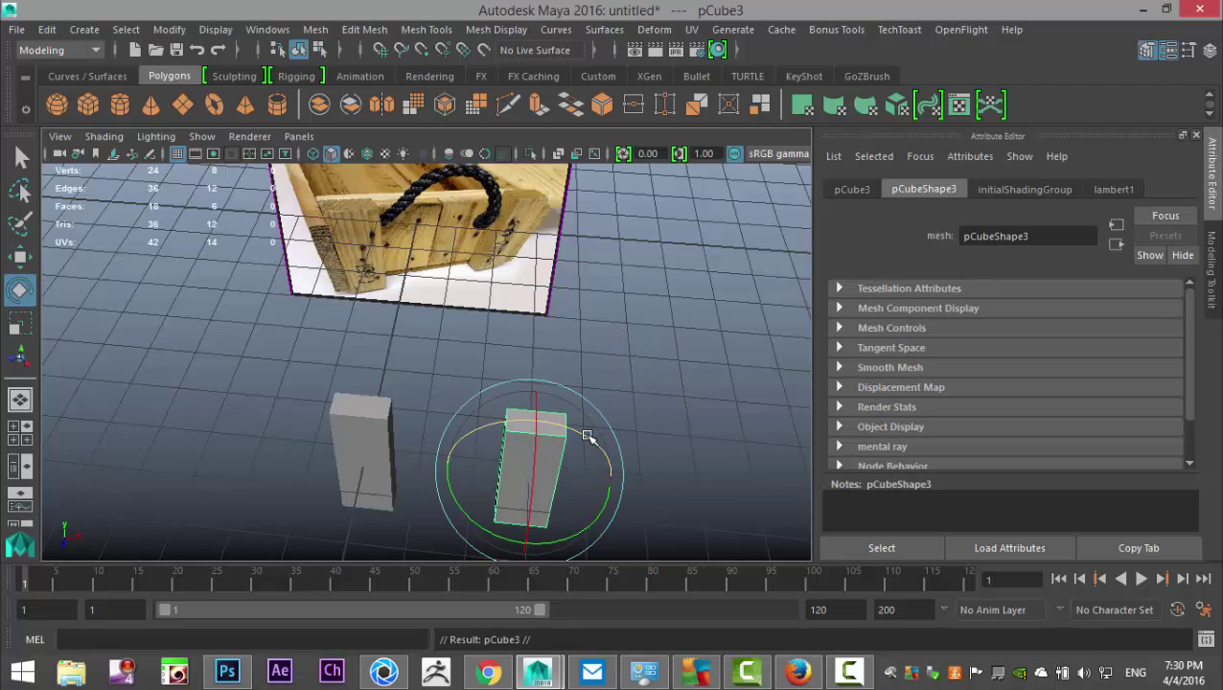
left_click_drag(582, 433, 670, 501)
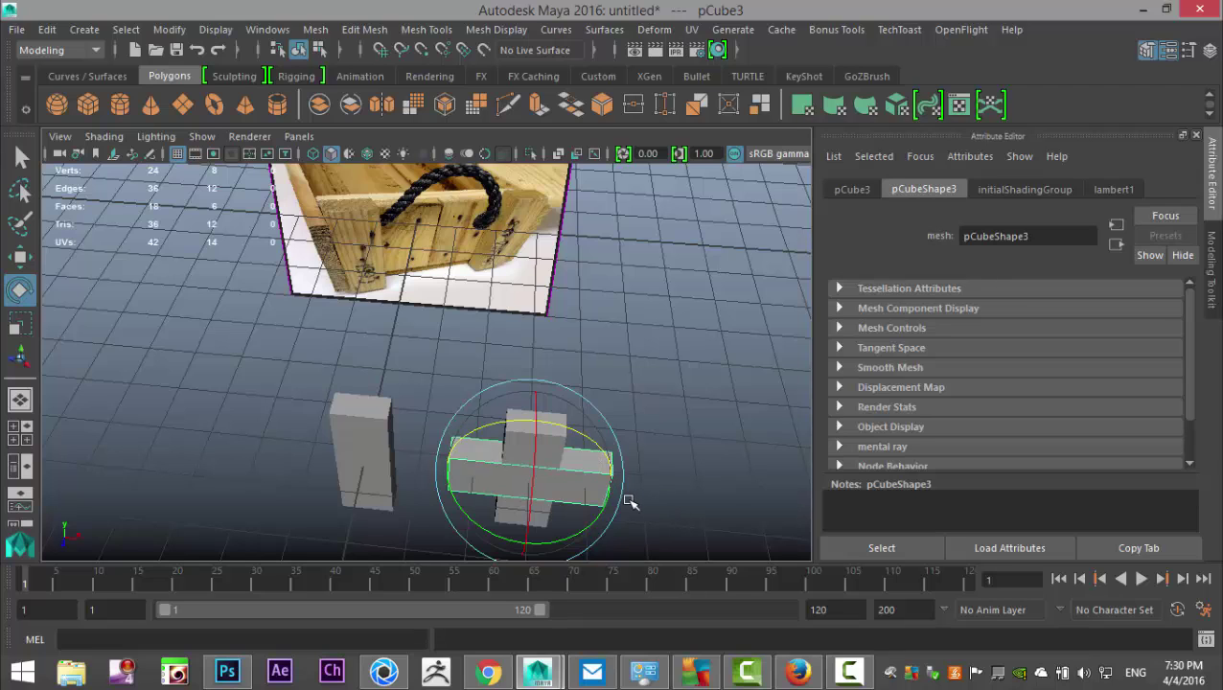
- Move the horizontal board between the two posts and push it back behind them
key("w")
left_click_drag(614, 479, 518, 483)
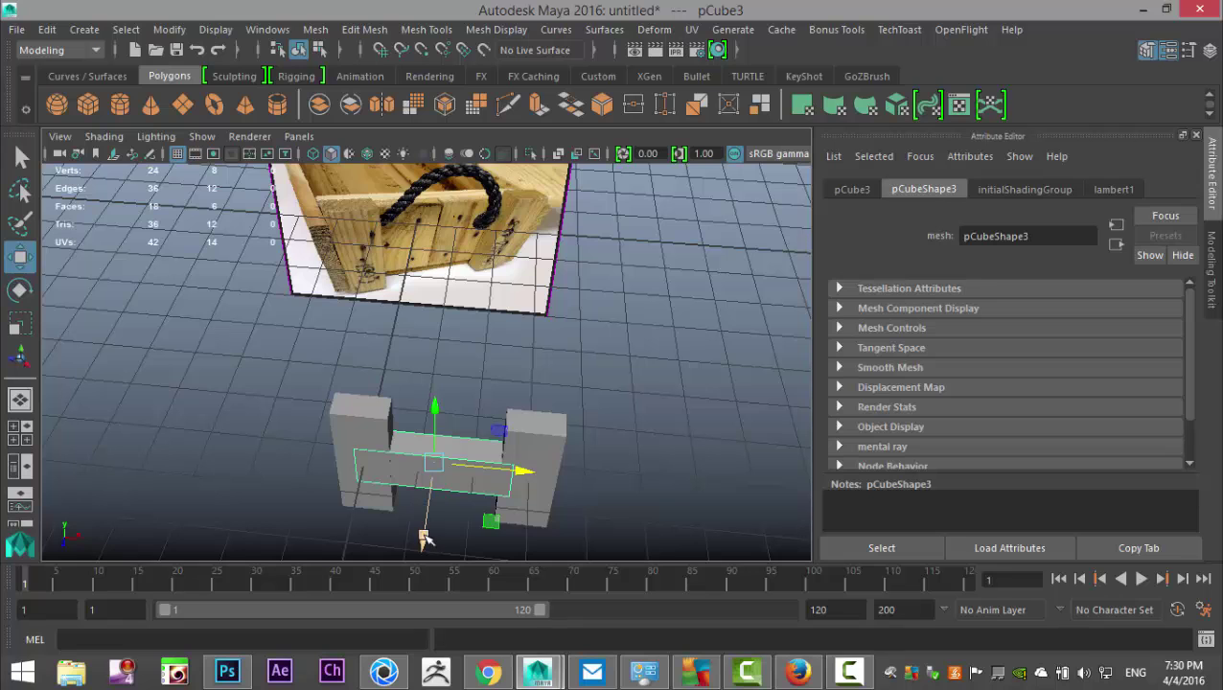
mouse_move(426, 541)
left_mouse_down()
mouse_move(428, 513)
mouse_move(428, 534)
left_mouse_up()
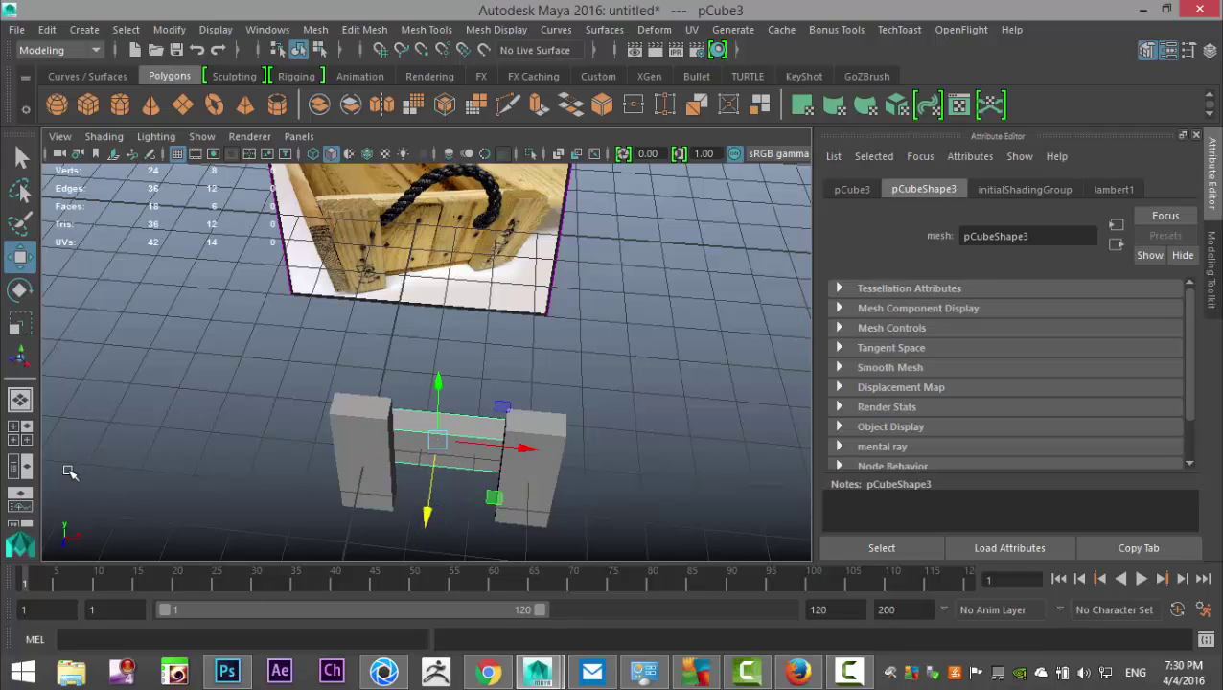
- In the top view, align the horizontal board's left end with the left post's outer edge and set it against the posts' back faces
left_click(22, 433)
key("space")
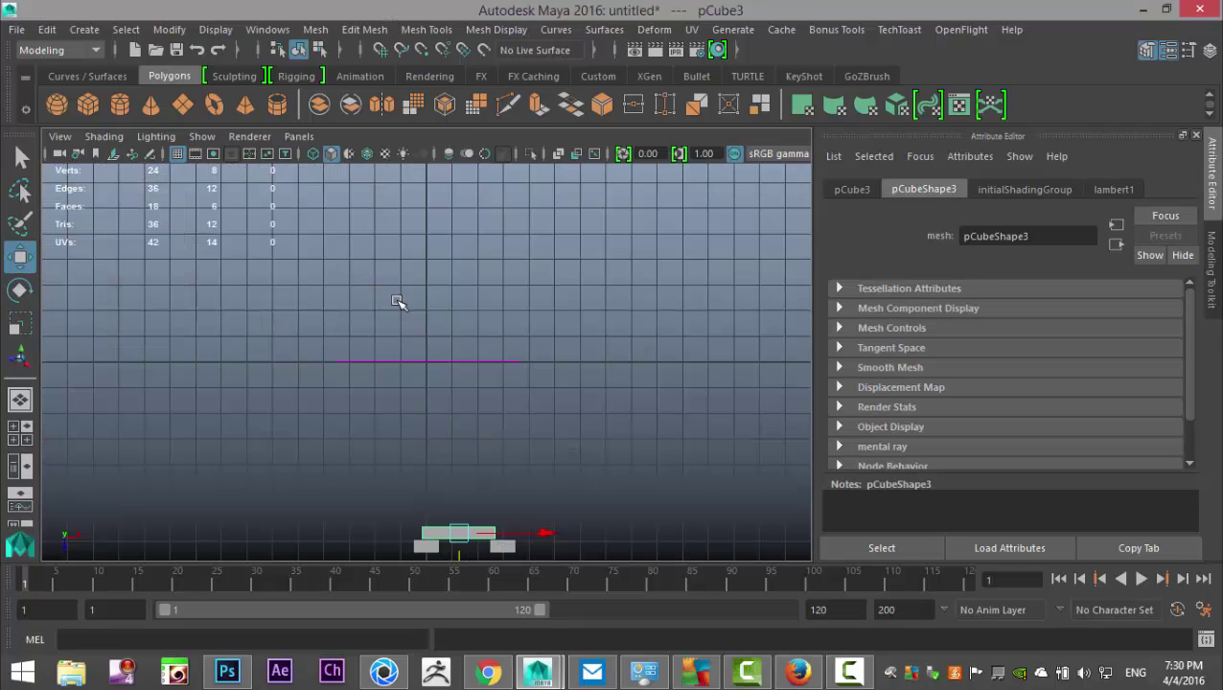
key("f")
scroll(522, 364, "down", 5)
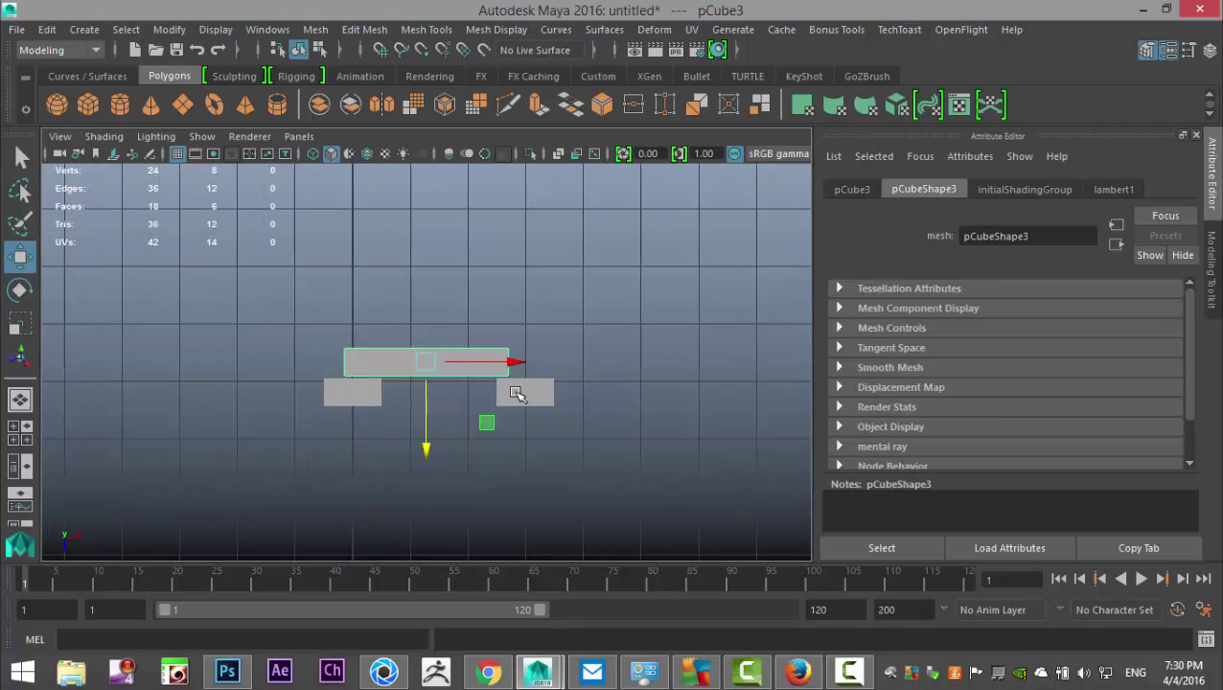
scroll(513, 395, "up", 3)
scroll(511, 400, "up", 2)
middle_click_drag(335, 466, 445, 406, "alt")
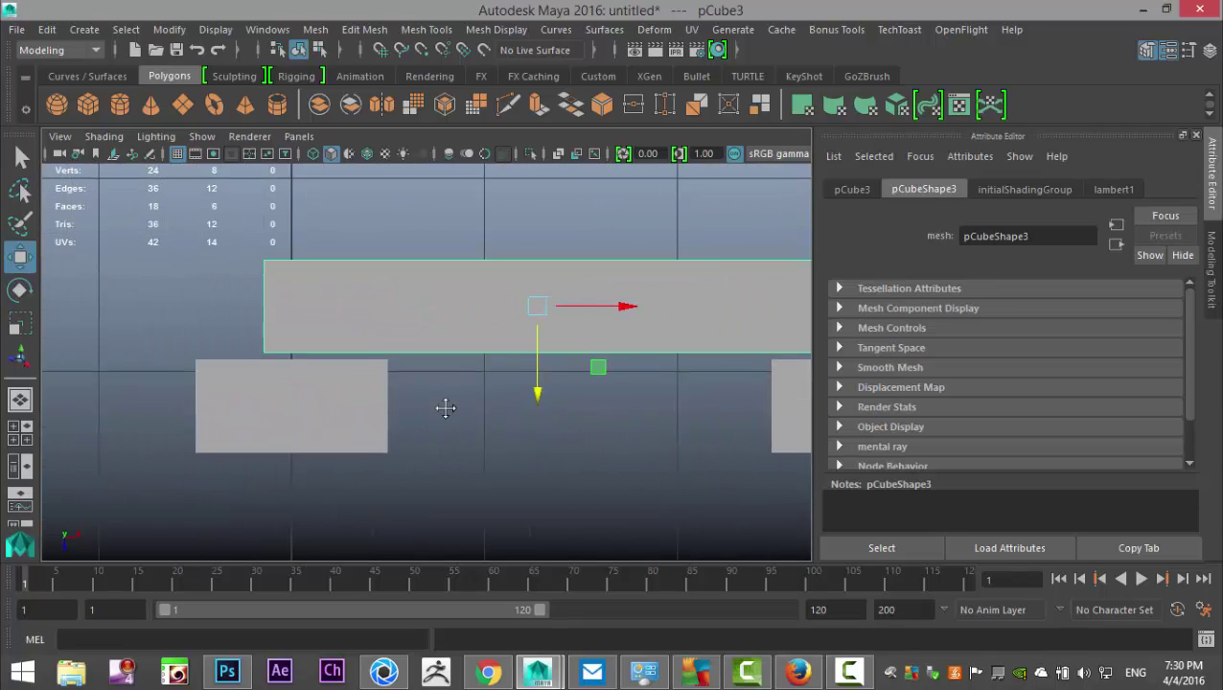
left_click_drag(633, 308, 560, 322)
left_click_drag(470, 395, 476, 403)
- Select the horizontal board's right-end vertices and extend them to the right post's outer edge
right_click_drag(735, 310, 656, 178)
left_click(724, 270)
left_click_drag(721, 233, 762, 467)
middle_click_drag(731, 474, 363, 480, "alt")
left_click_drag(490, 331, 706, 355)
- Return the horizontal board to object selection and show the front view in wireframe over the reference image
left_click(23, 437)
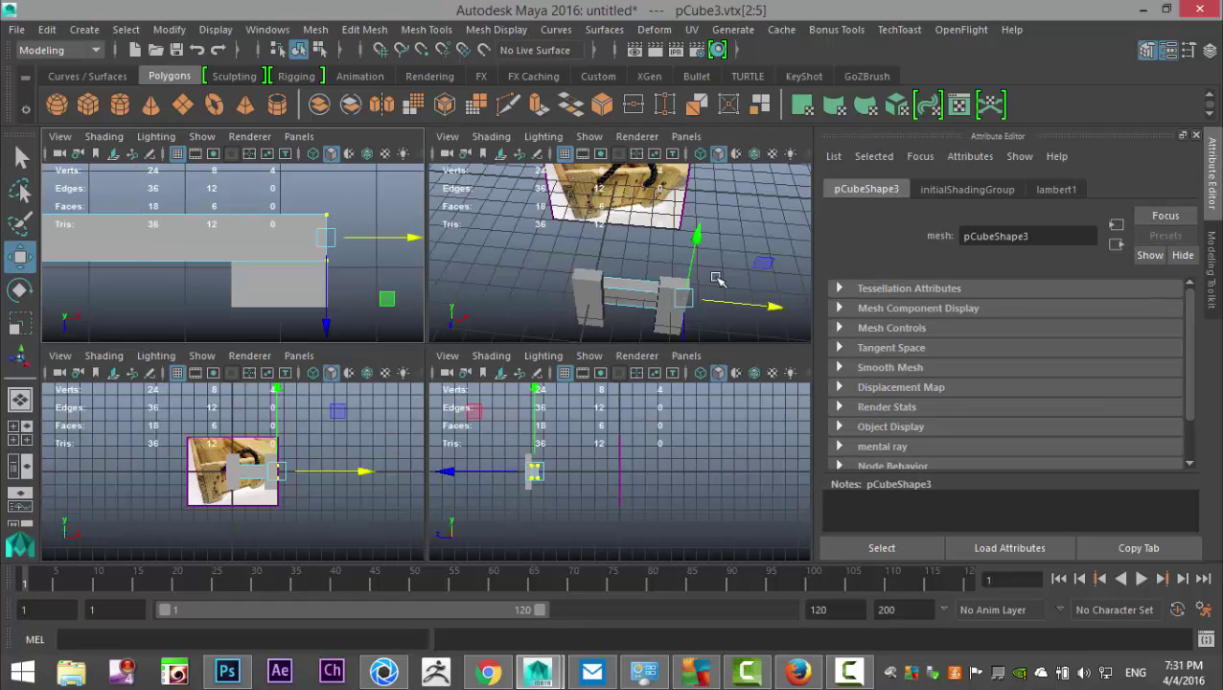
key("space")
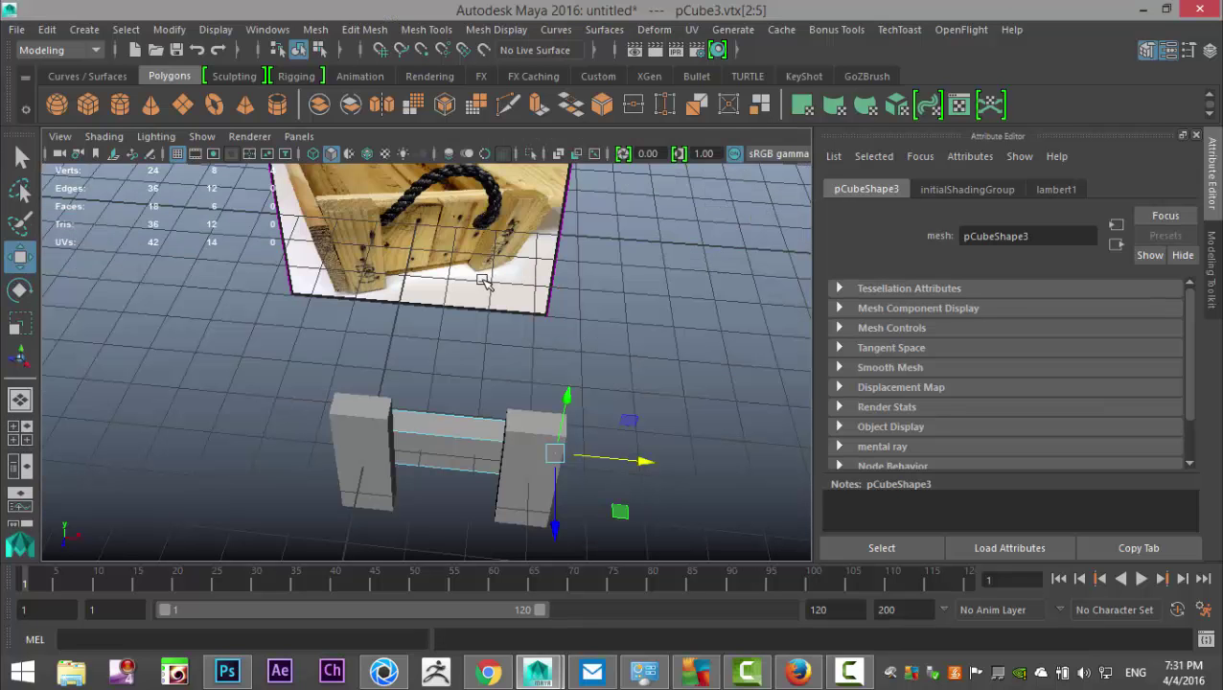
left_click_drag(432, 409, 484, 409, "alt")
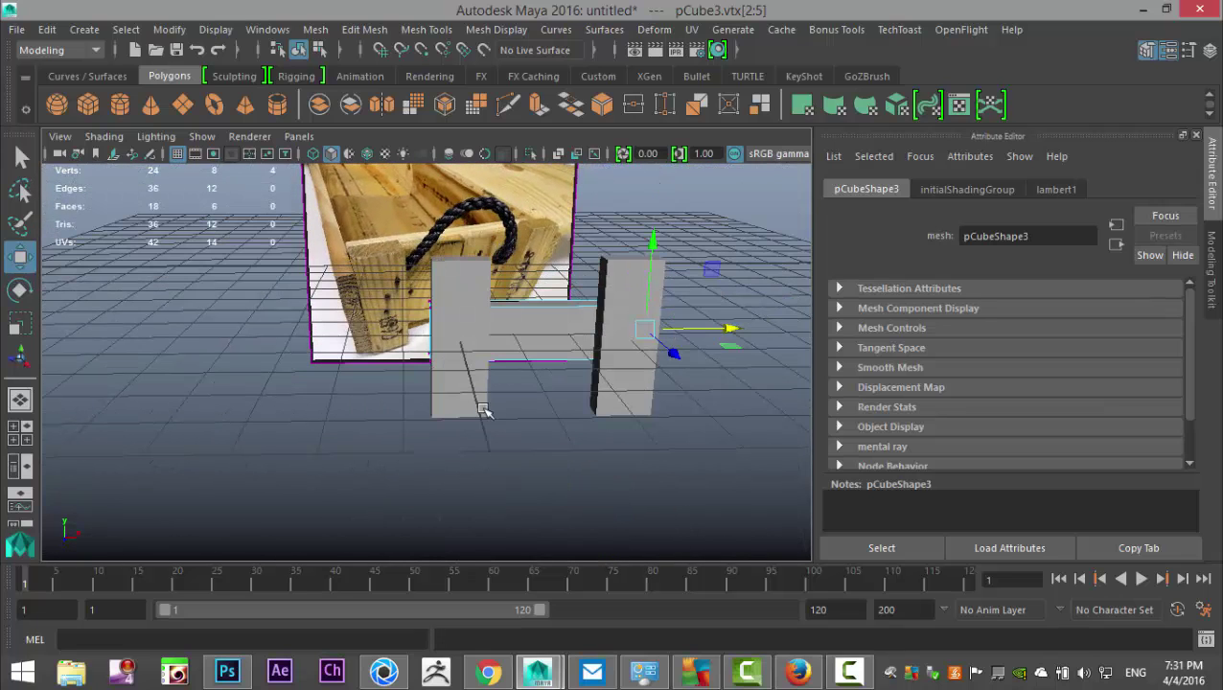
left_click(21, 437)
key("space")
scroll(546, 470, "up", 10)
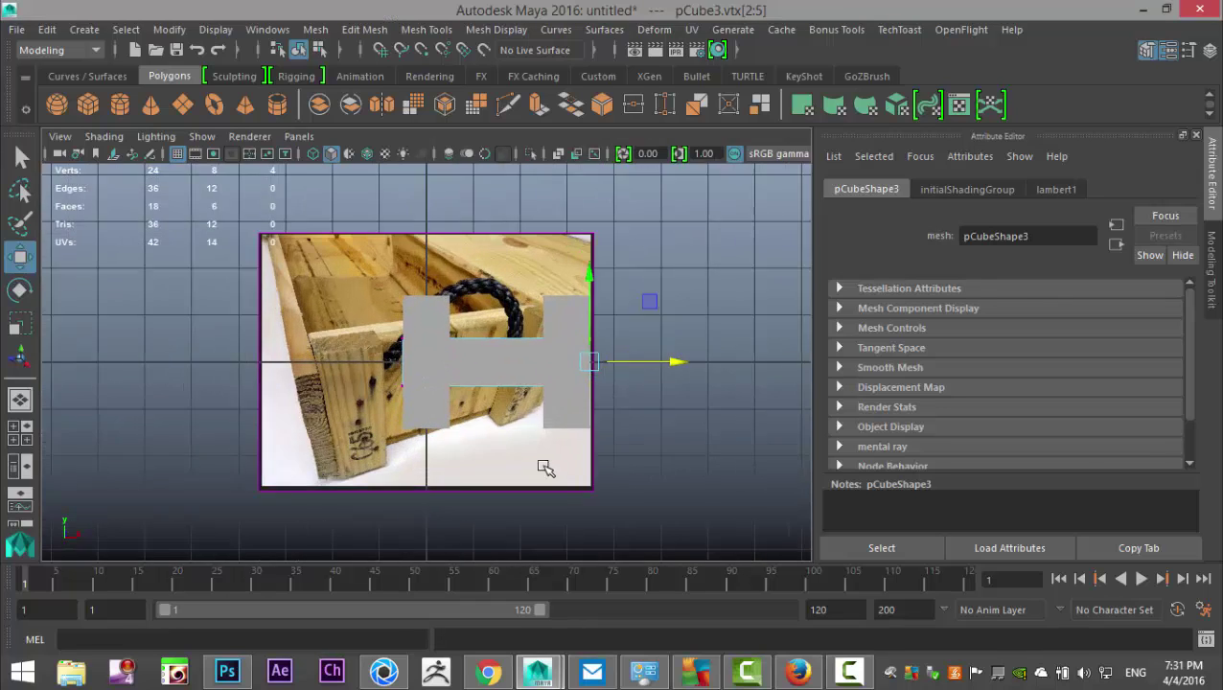
right_click_drag(573, 369, 659, 128)
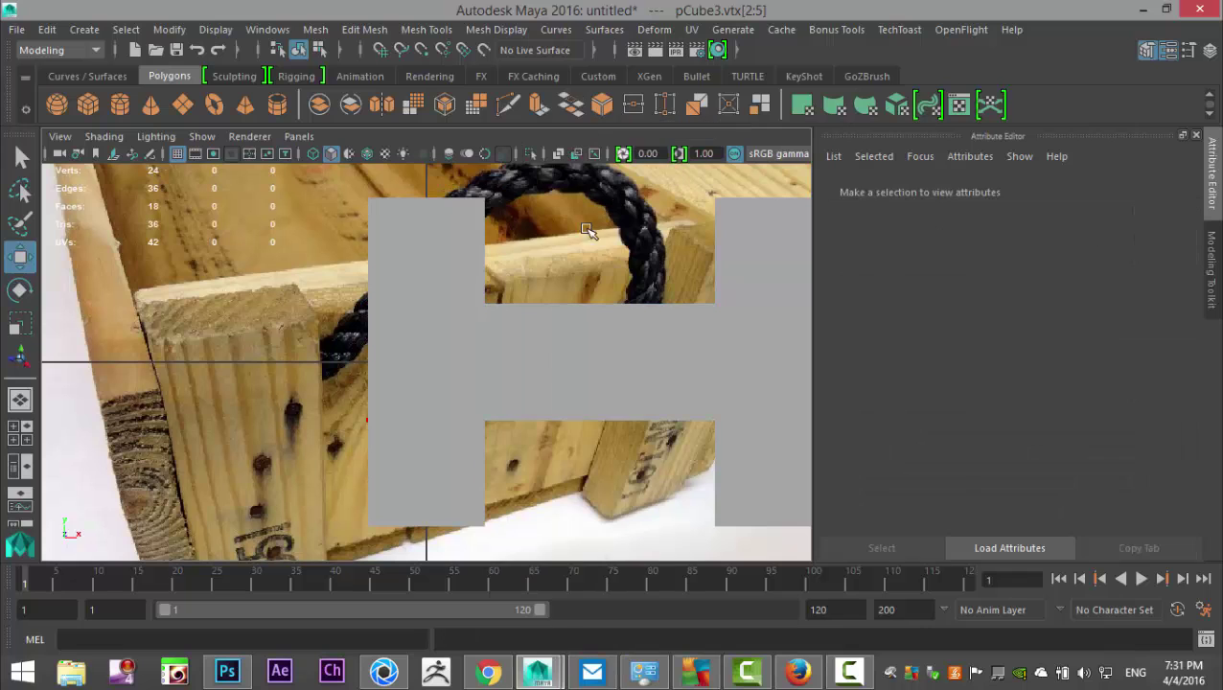
key("4")
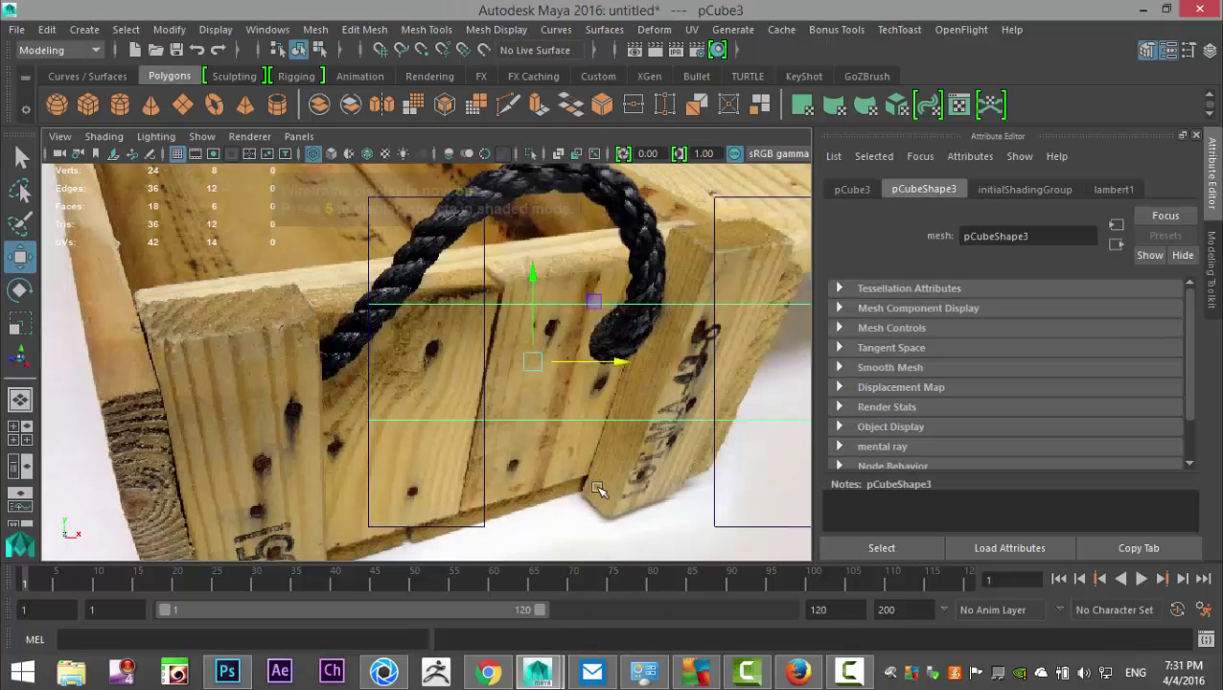
middle_click_drag(622, 516, 536, 469, "alt")
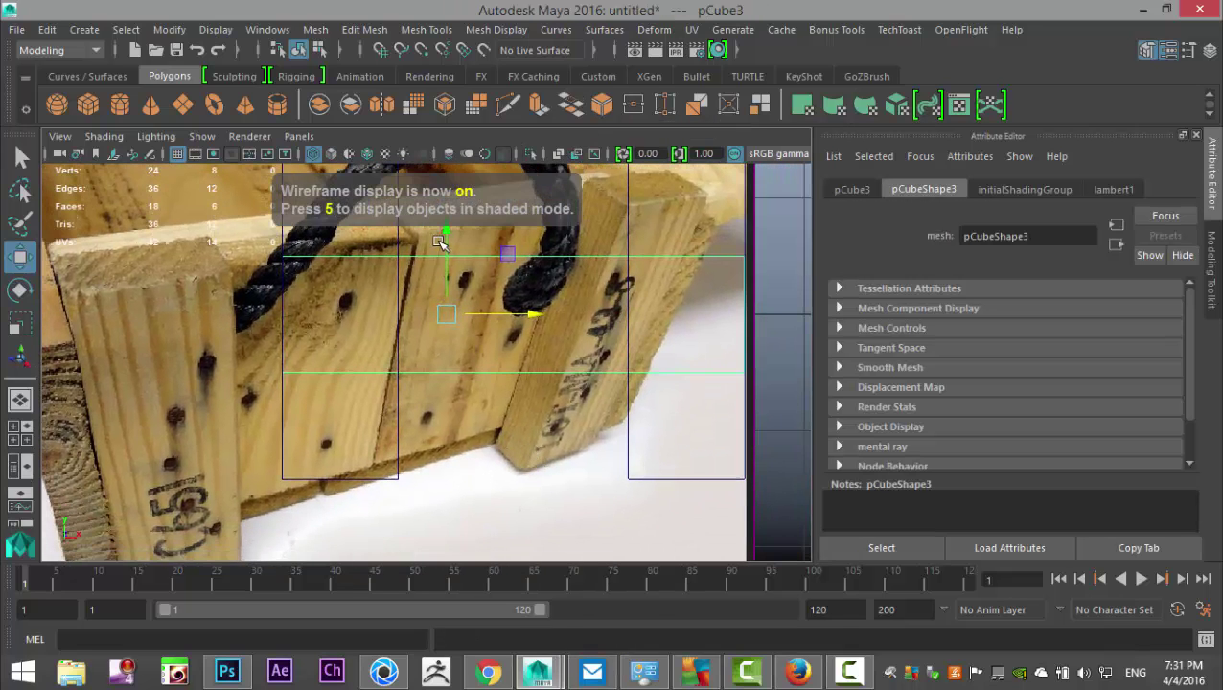
- Lower the horizontal board until its lower edge sits slightly above the bottom of the two posts
left_click_drag(450, 274, 470, 338)
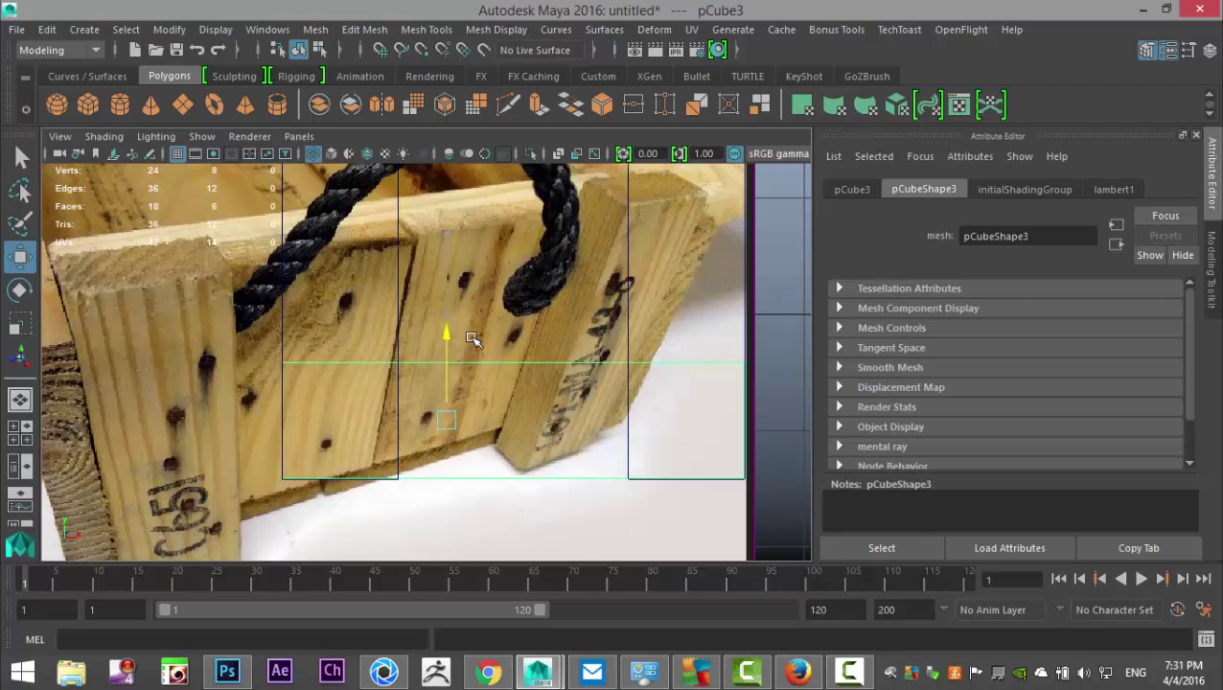
left_click_drag(437, 458, 444, 441, "alt")
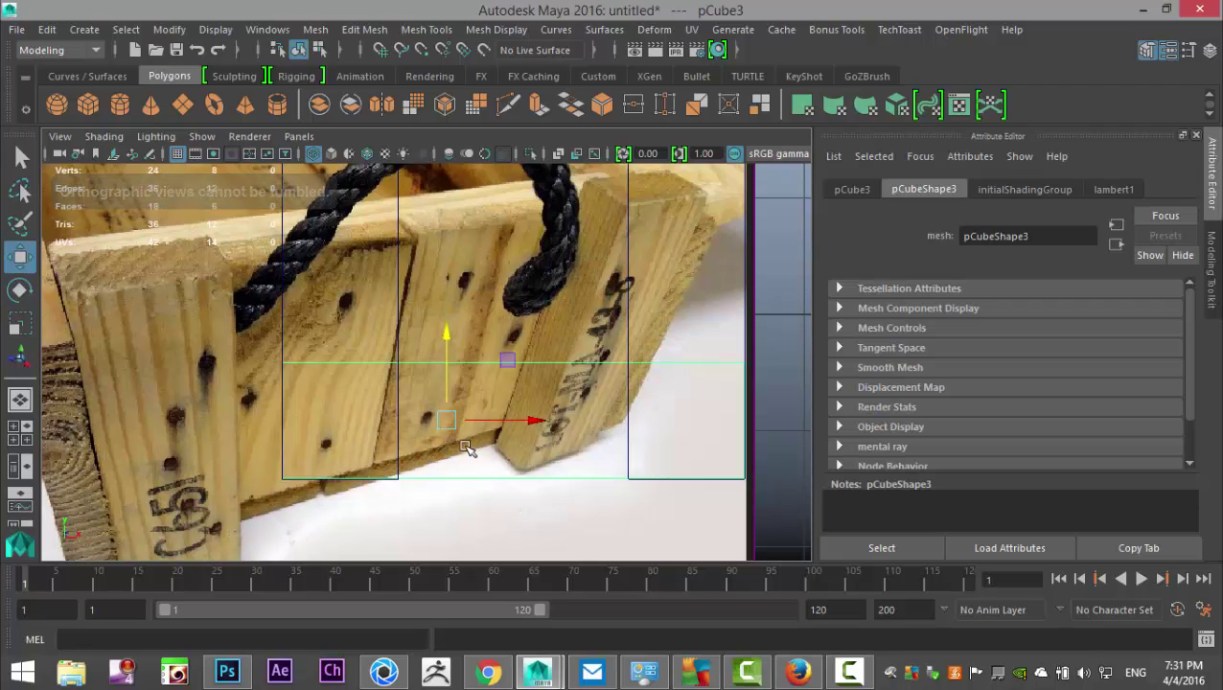
left_click_drag(447, 333, 452, 311)
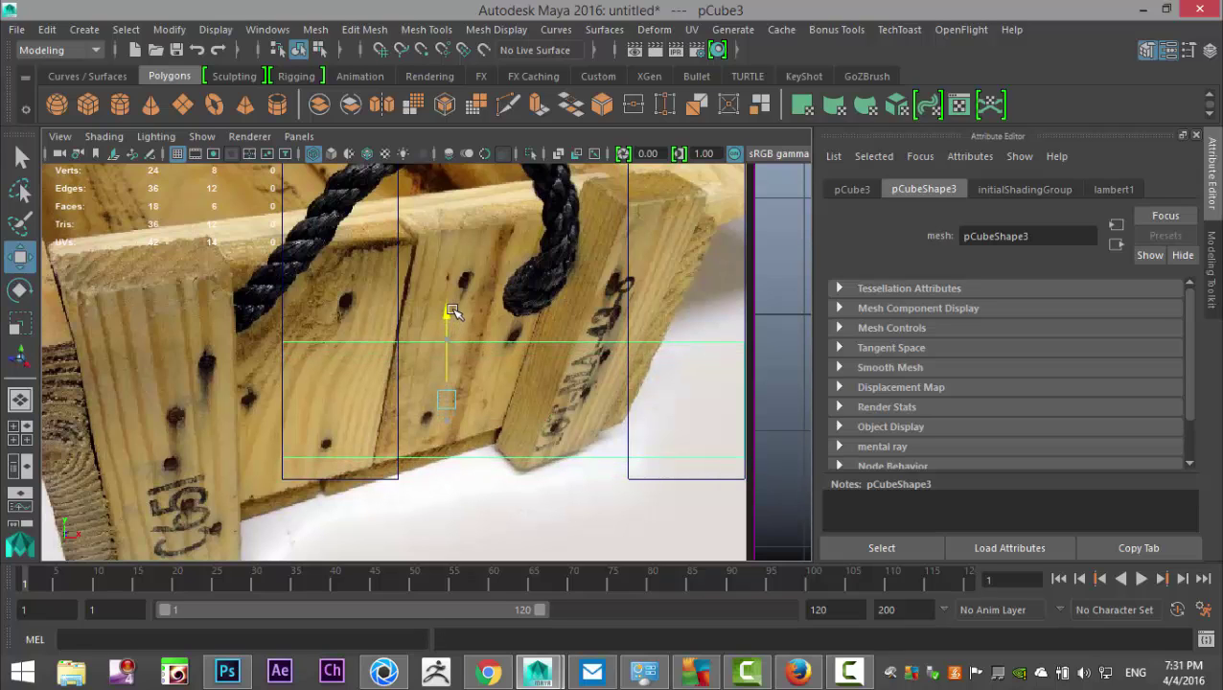
left_click_drag(453, 311, 454, 306)
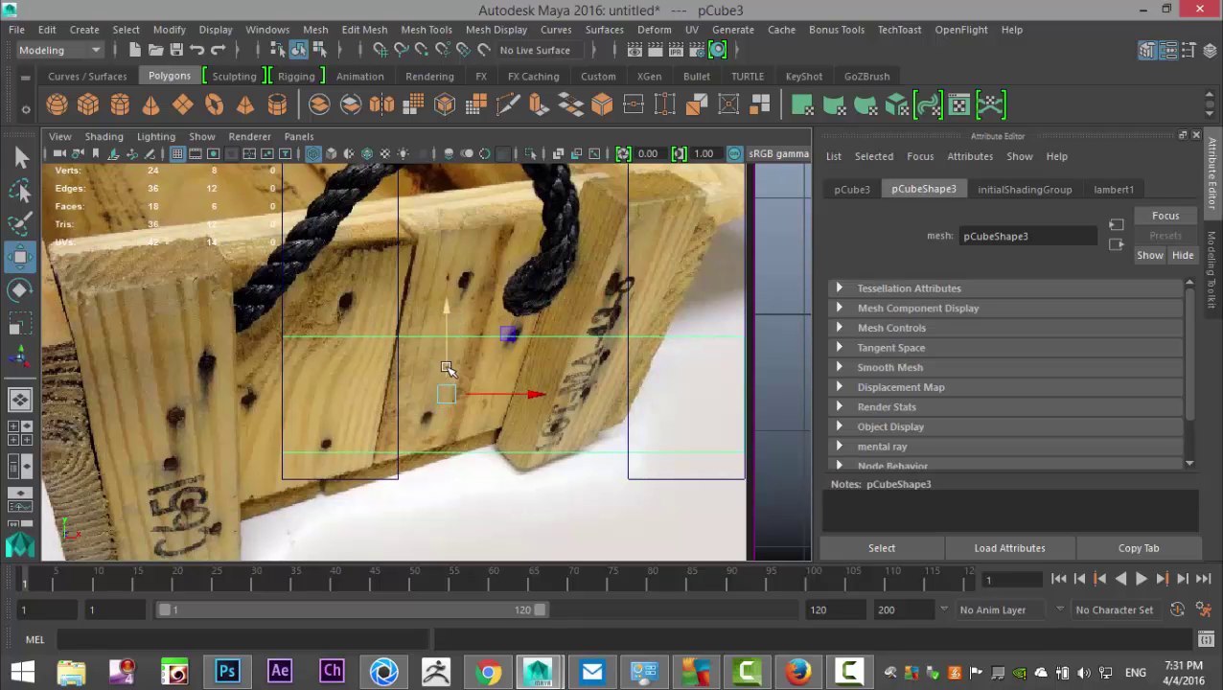
- Duplicate the horizontal board and raise the copy until it rests on the upper edge of the first board
middle_click_drag(445, 371, 398, 442, "alt")
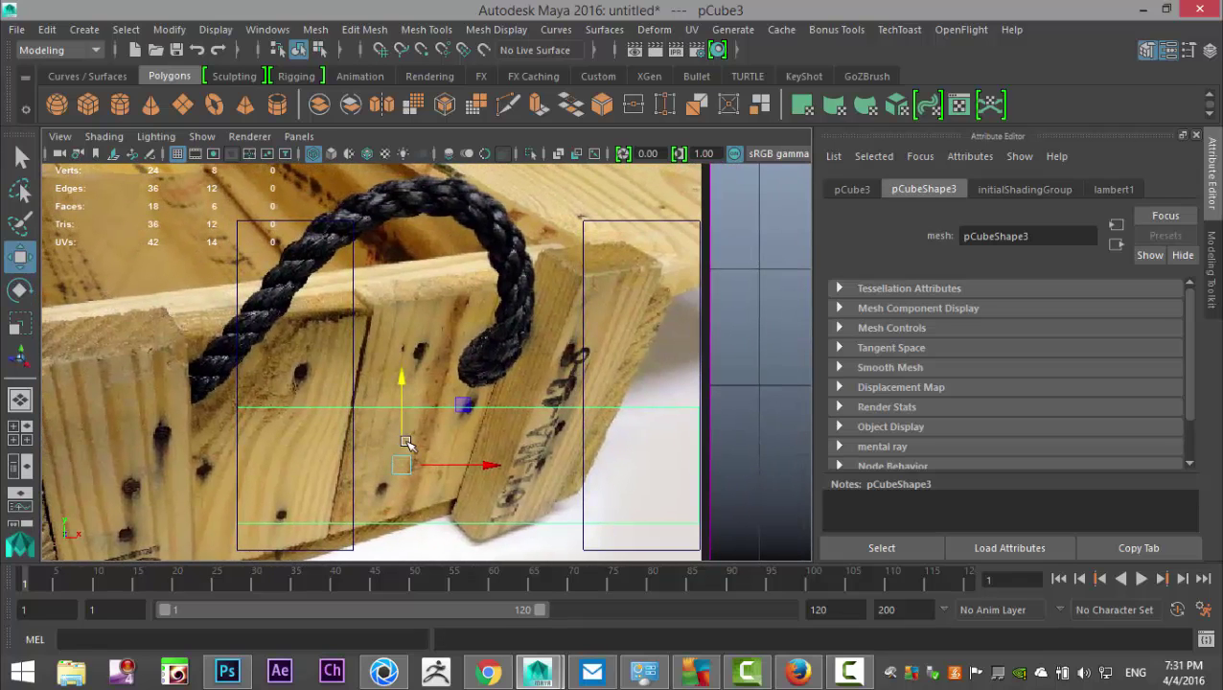
key("ctrl+d")
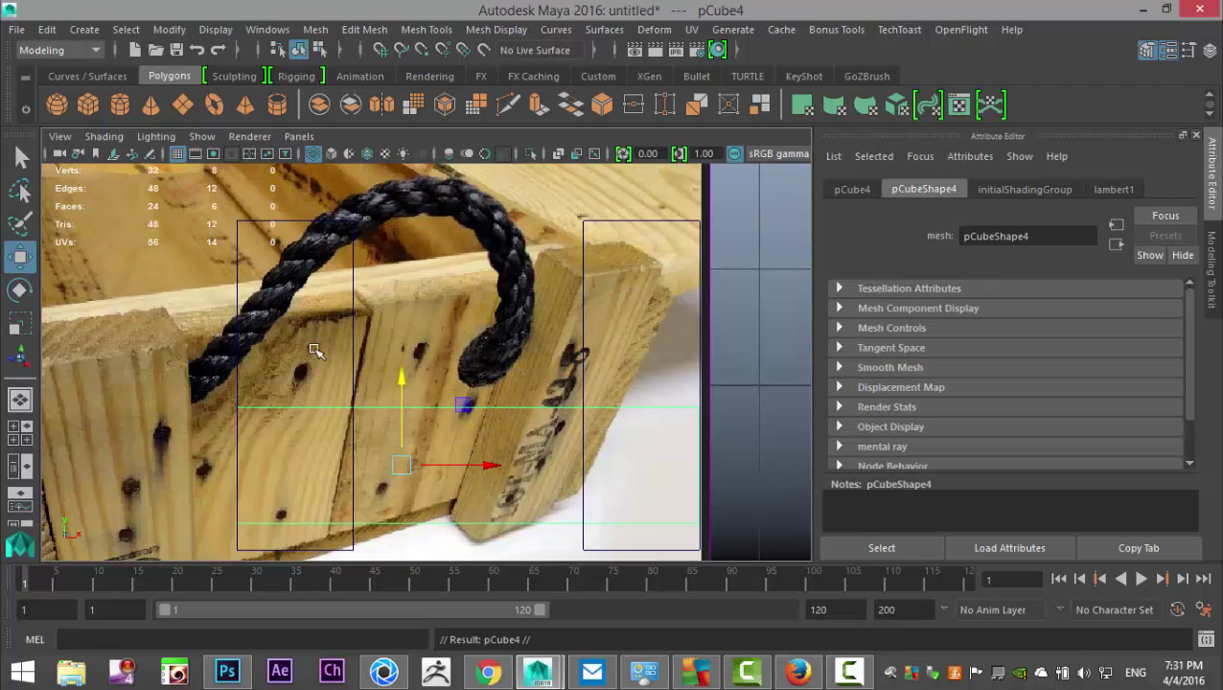
left_click_drag(400, 374, 437, 255)
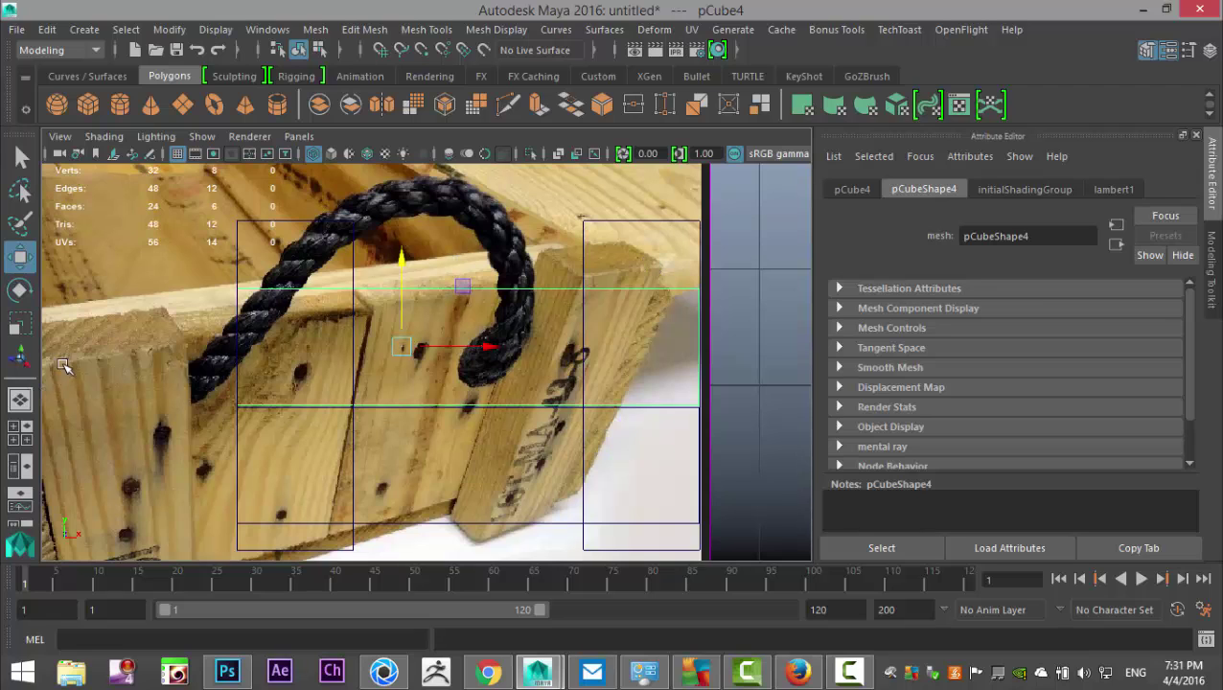
- In the perspective view, select the reference image plane and move it sideways along X, clear of the crate boards
scroll(87, 362, "down", 3)
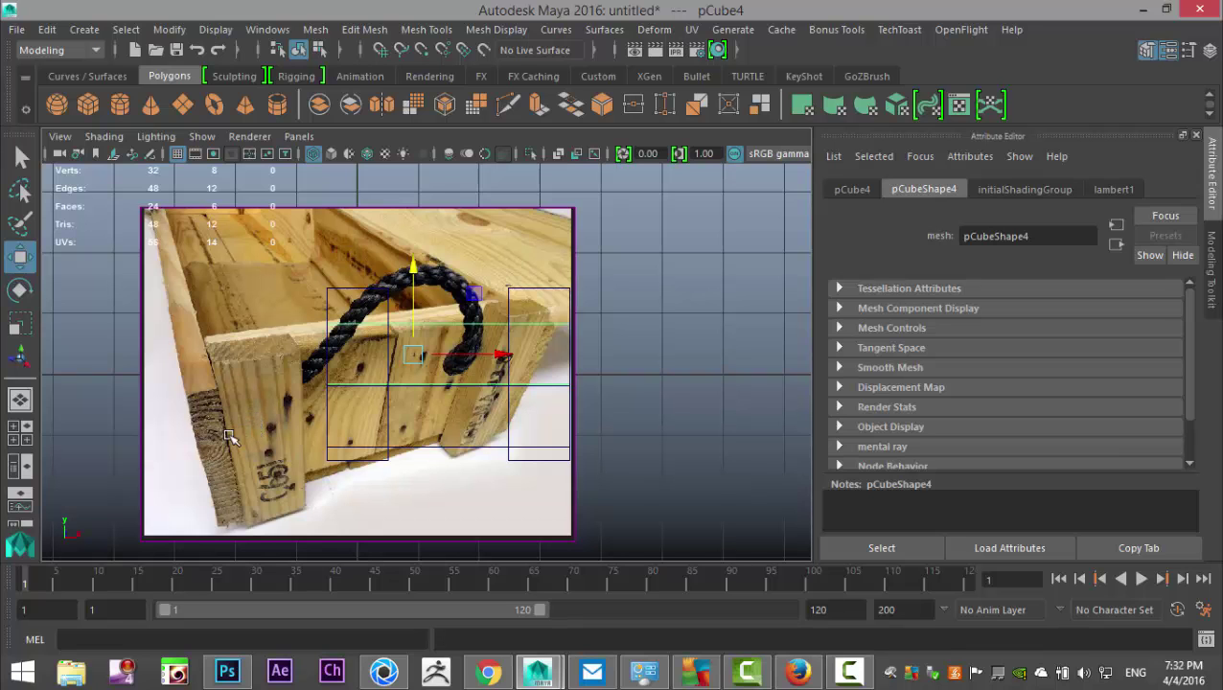
left_click(27, 442)
key("space")
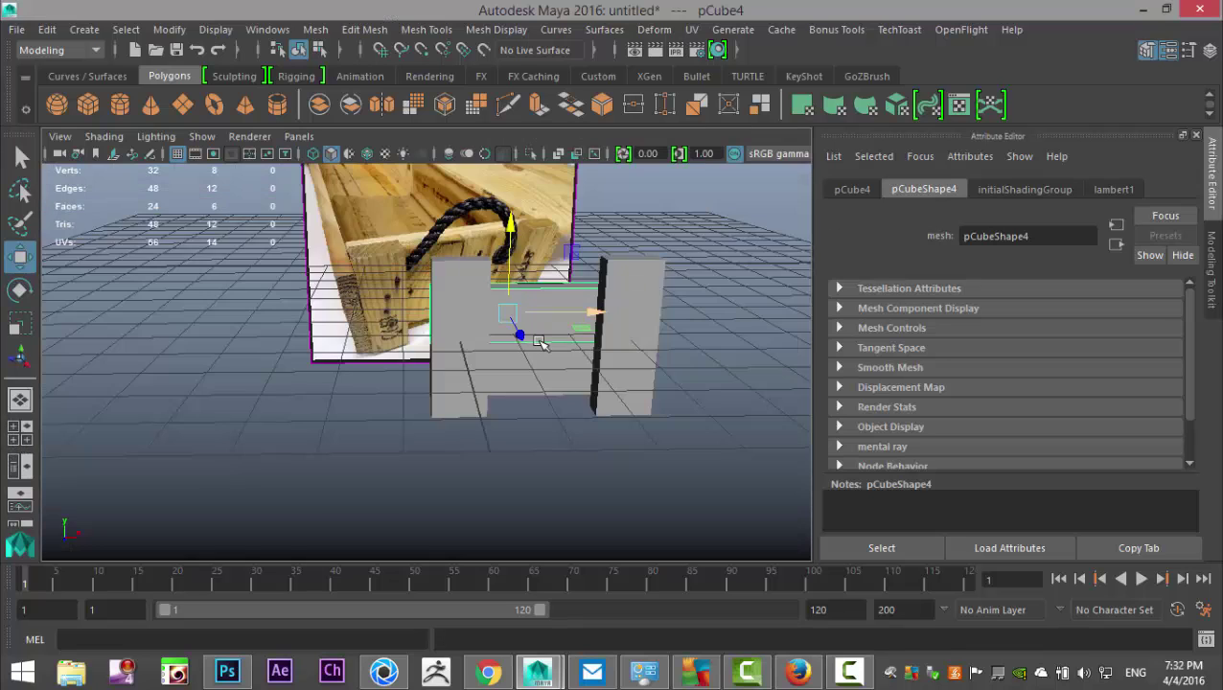
scroll(512, 374, "down", 5)
left_click_drag(420, 472, 410, 395, "alt")
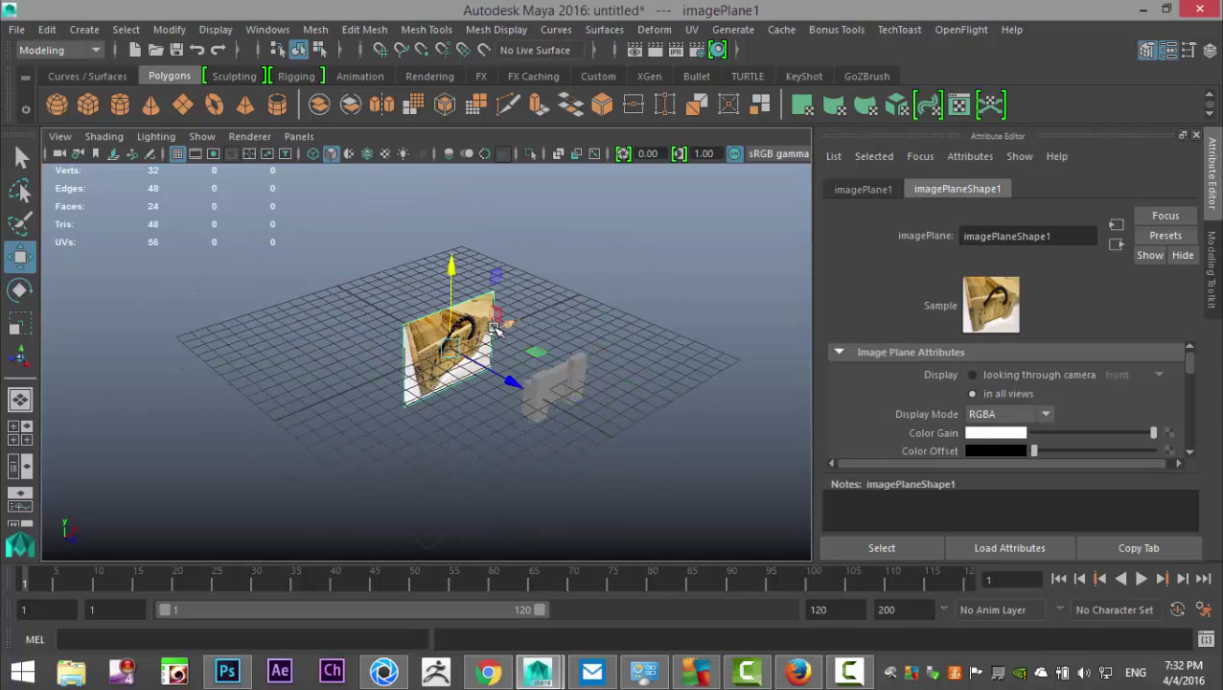
left_click_drag(508, 327, 377, 423)
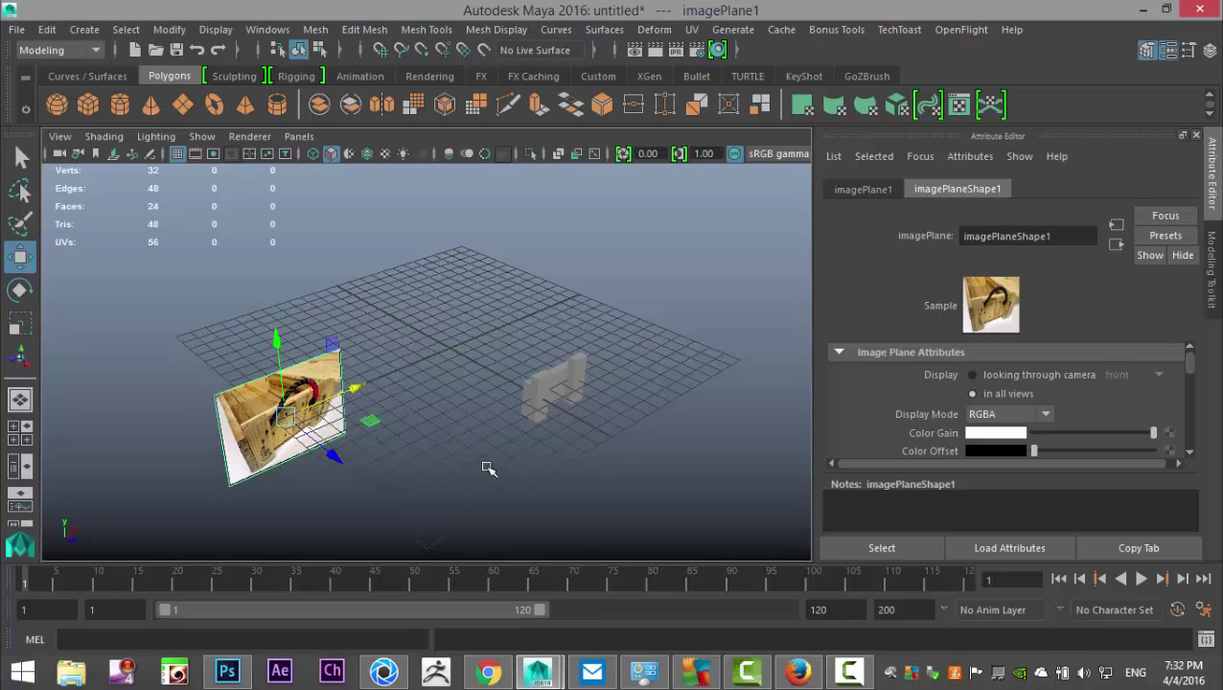
- Select both posts and both horizontal boards, combine them into one mesh and center its pivot
scroll(688, 445, "up", 3)
left_click_drag(568, 349, 754, 548)
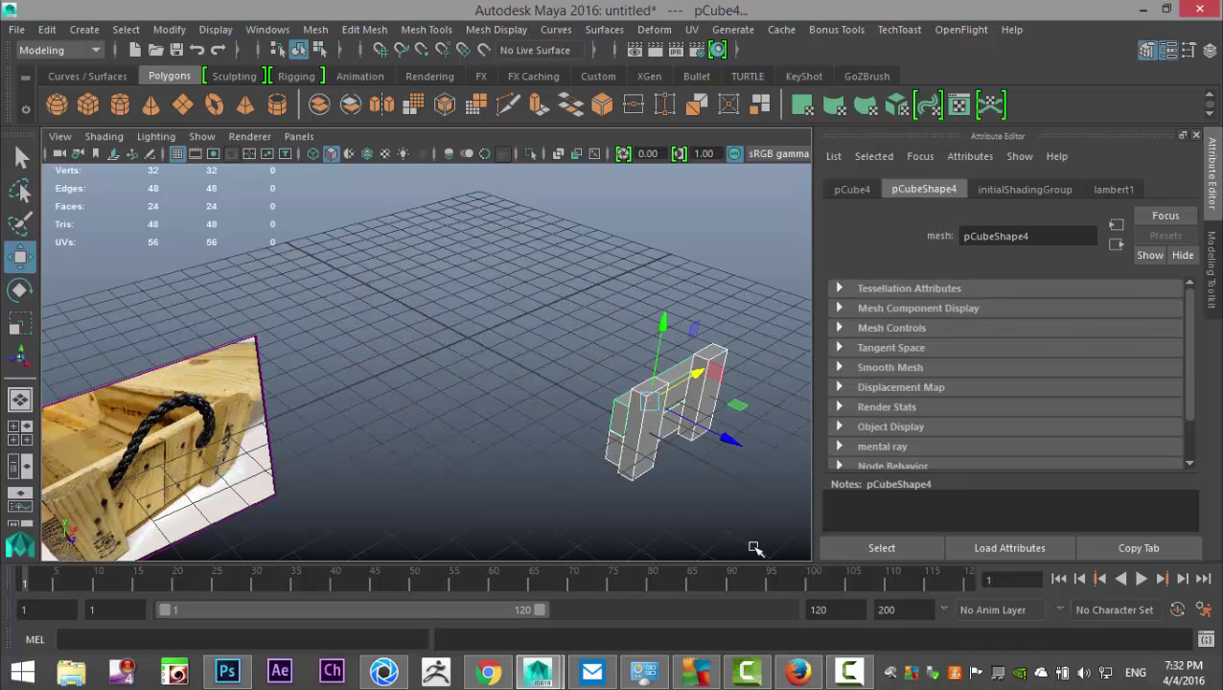
left_click(315, 29)
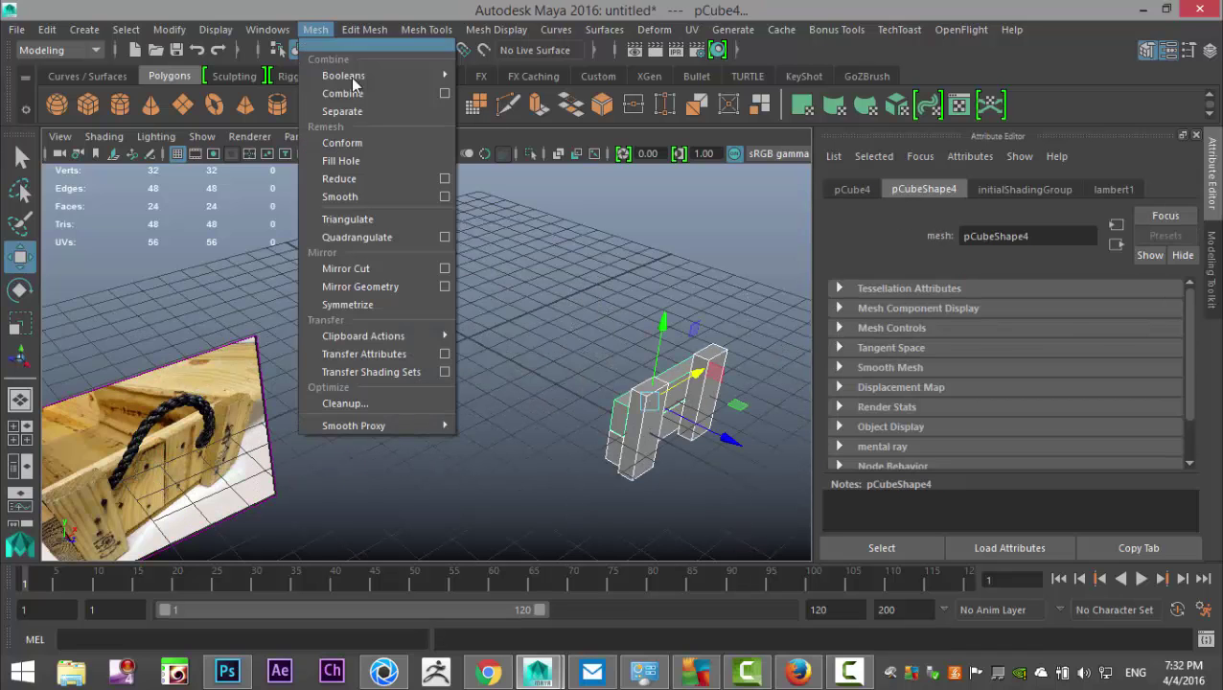
left_click(364, 101)
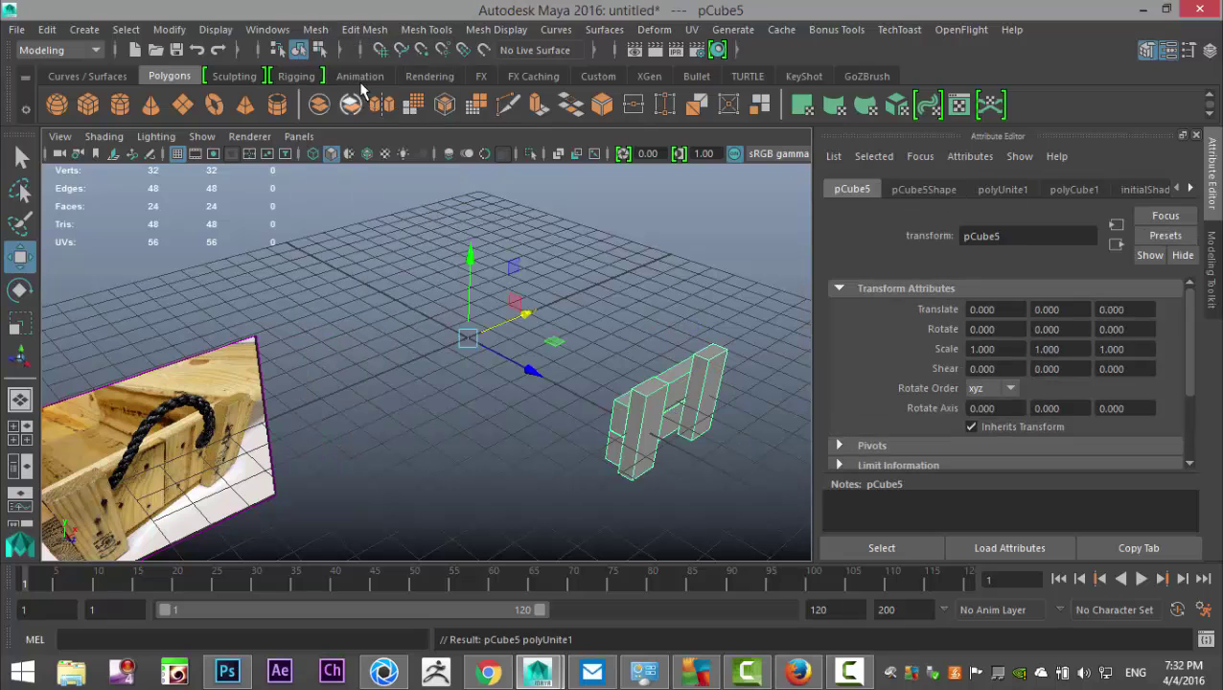
left_click(168, 28)
left_click(230, 146)
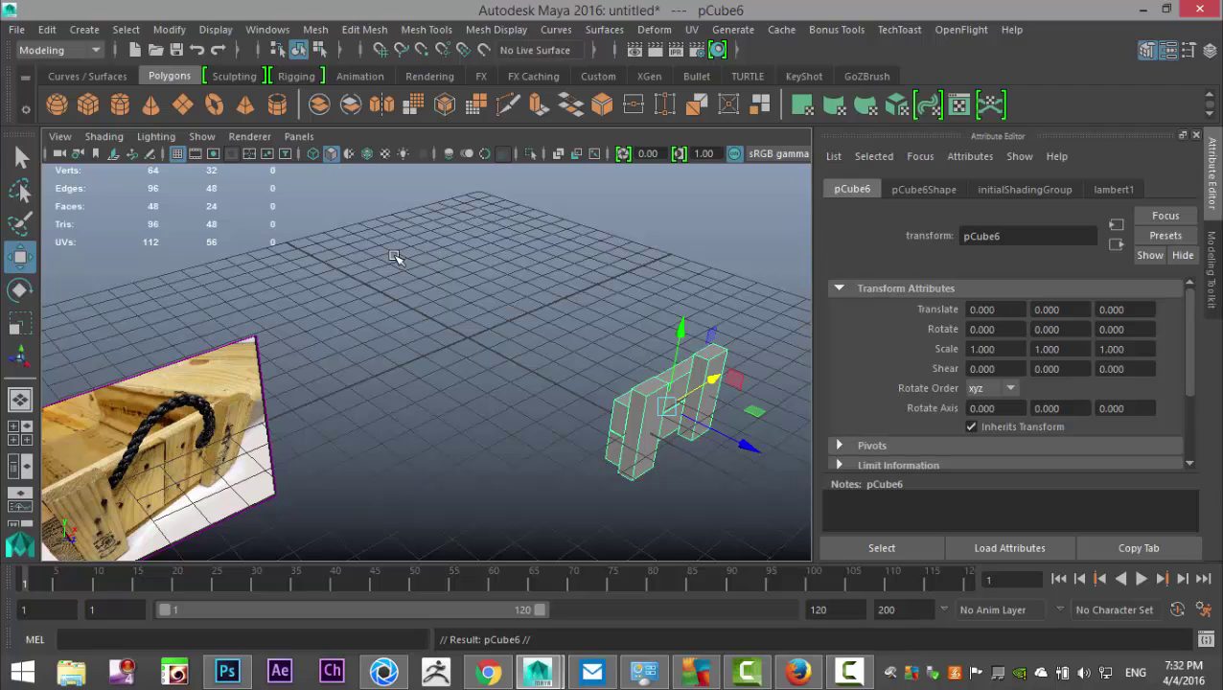
- Duplicate the combined end panel, move the copy back to about -8.23 in Z and rotate it 180 degrees about Y
left_click_drag(718, 442, 523, 344)
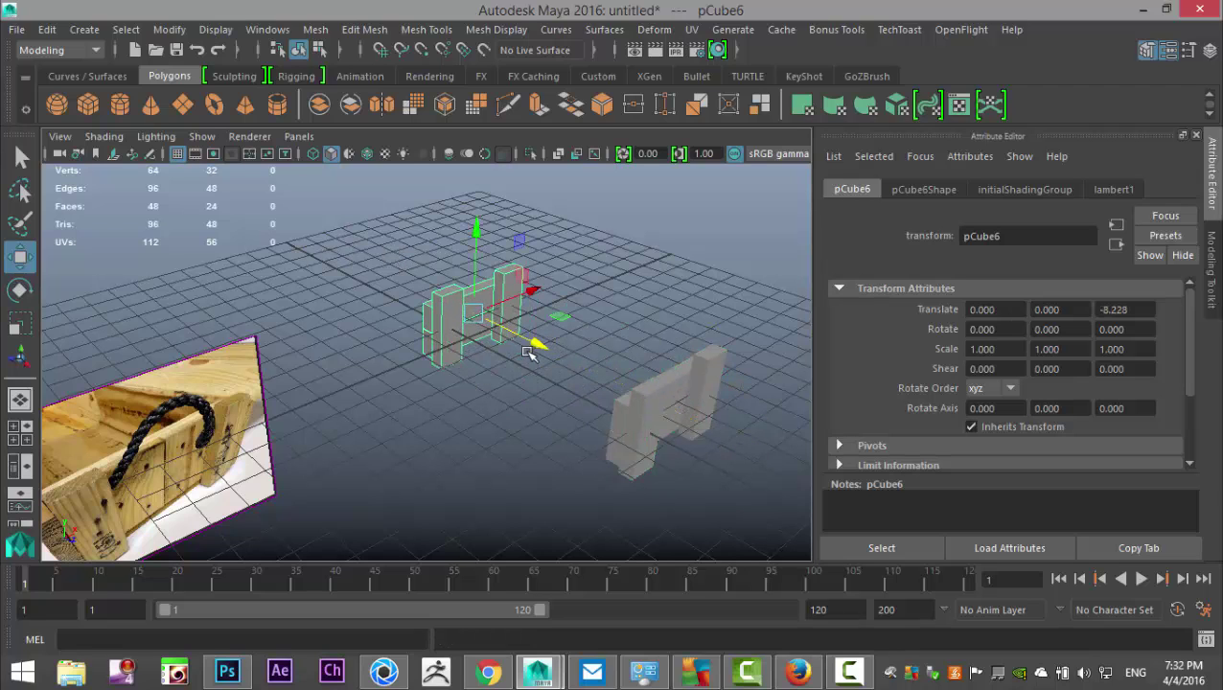
key("e")
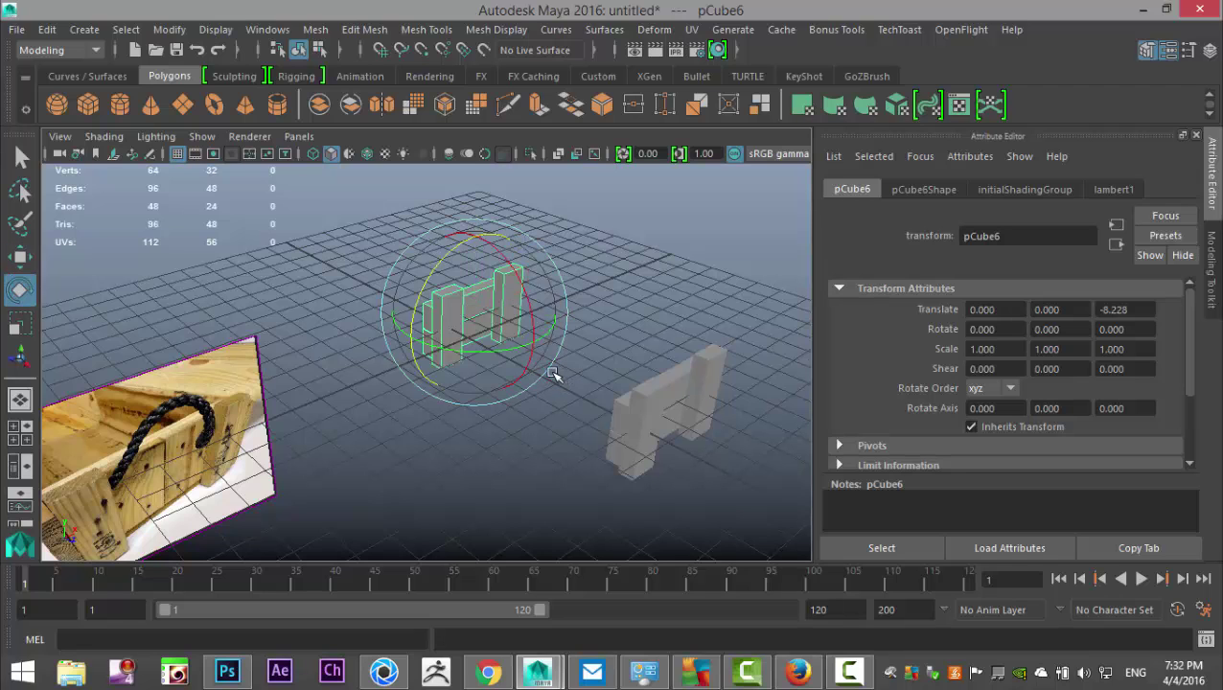
left_click_drag(433, 345, 481, 373)
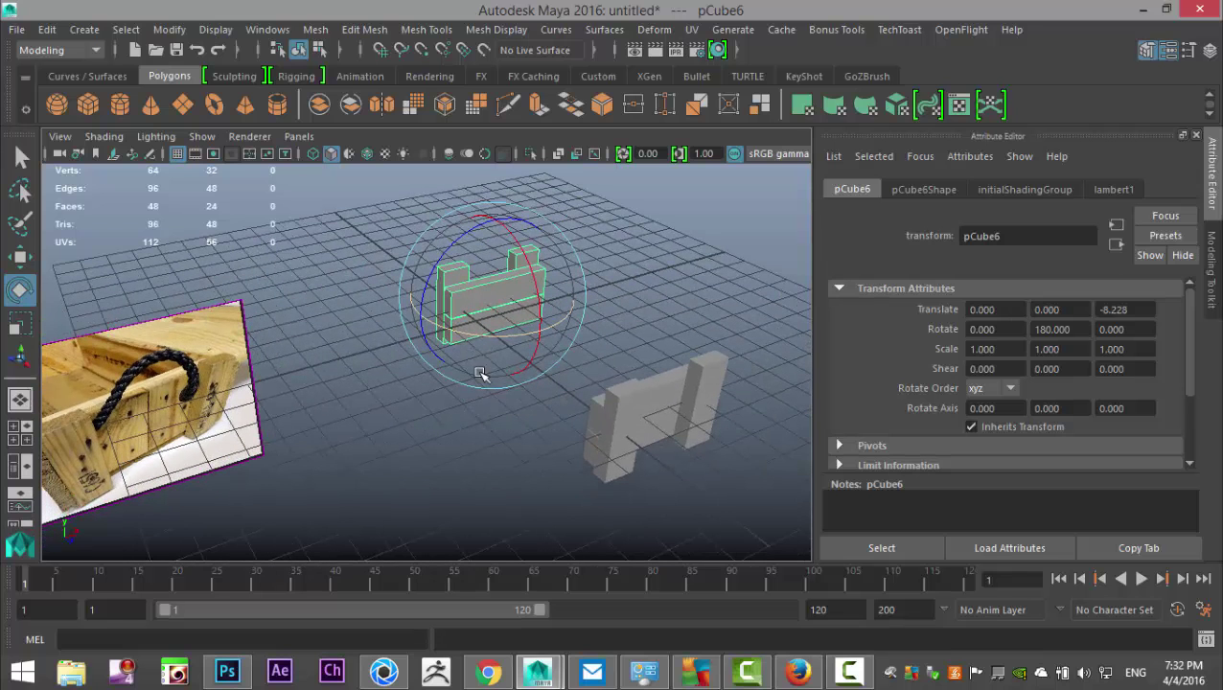
left_click(470, 450)
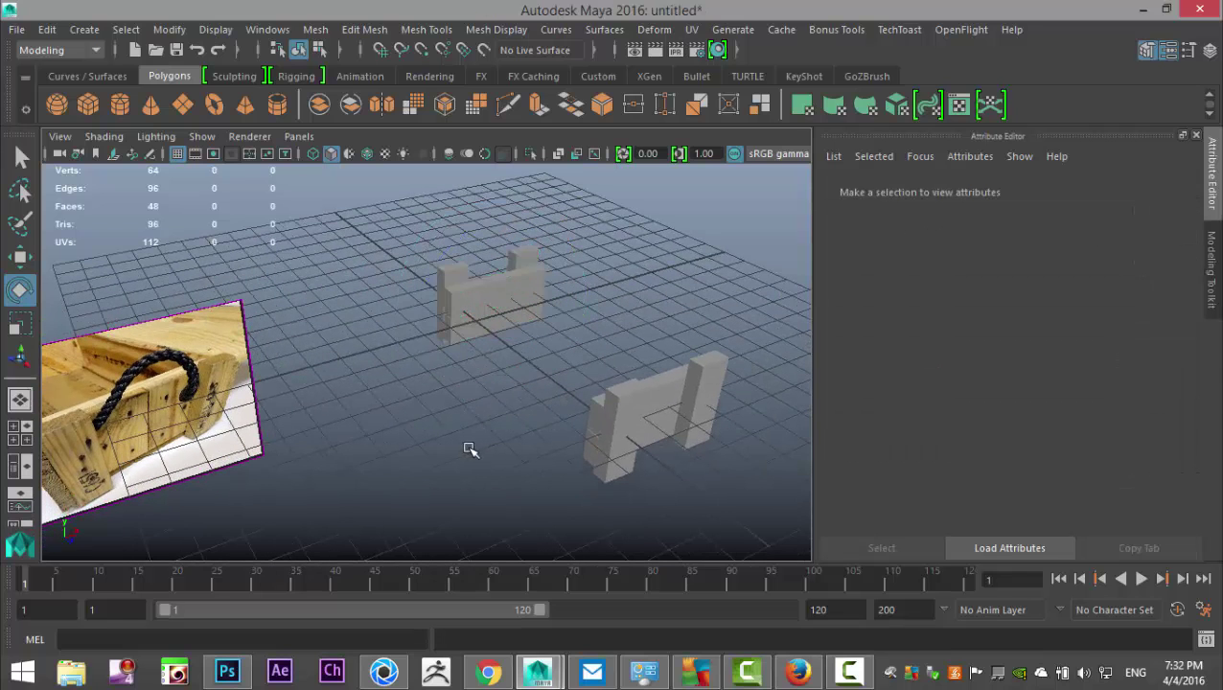
- Separate the front end panel into its individual boards and clear the selection
left_click(627, 394)
left_click(315, 29)
left_click(359, 112)
left_click(649, 314)
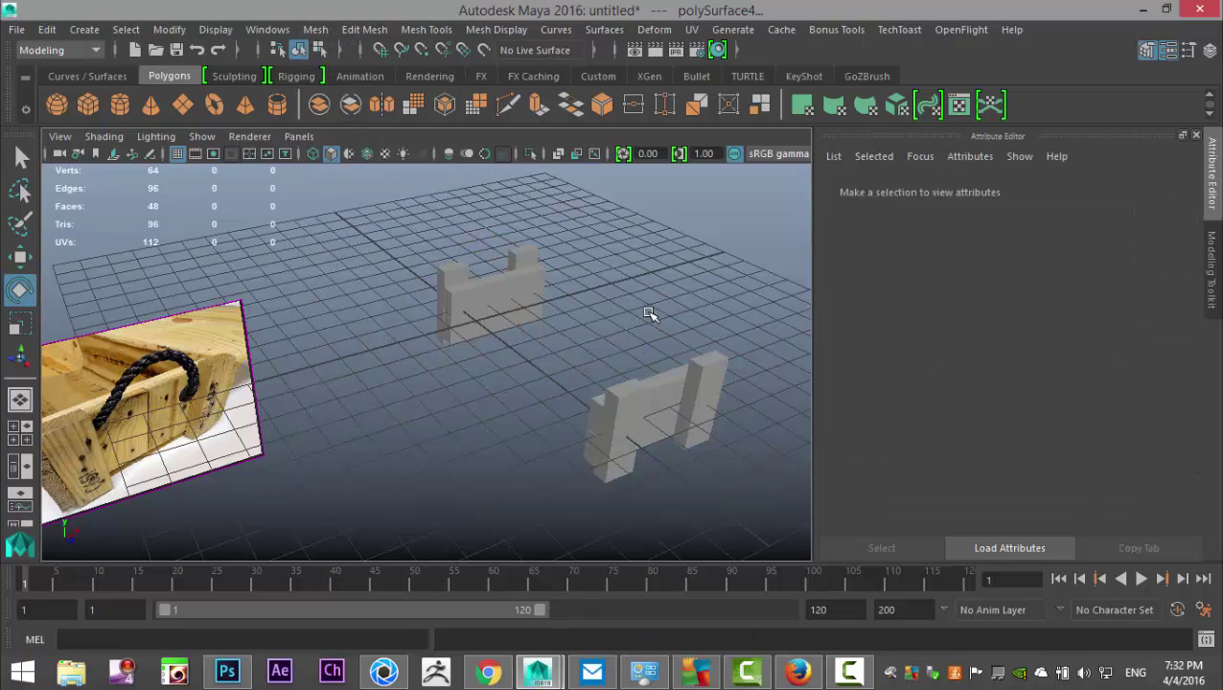
- Select the front panel's left post, center its pivot and duplicate the post
left_click(634, 403)
left_click_drag(532, 469, 390, 257, "alt")
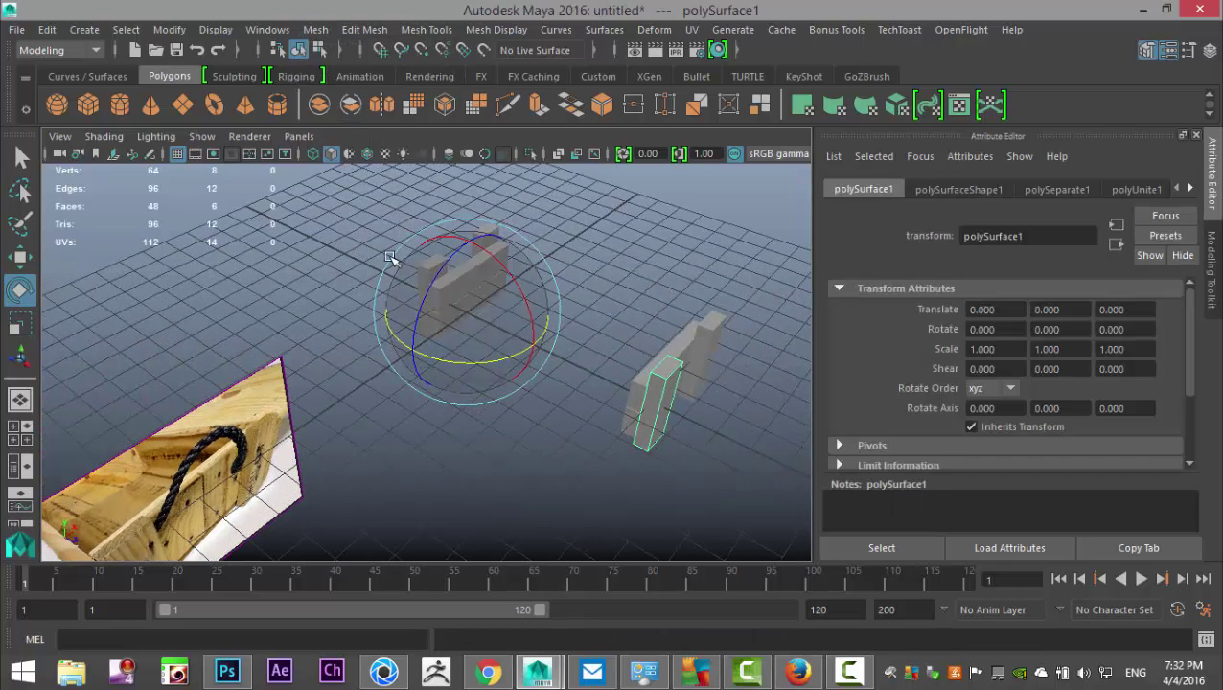
left_click(169, 29)
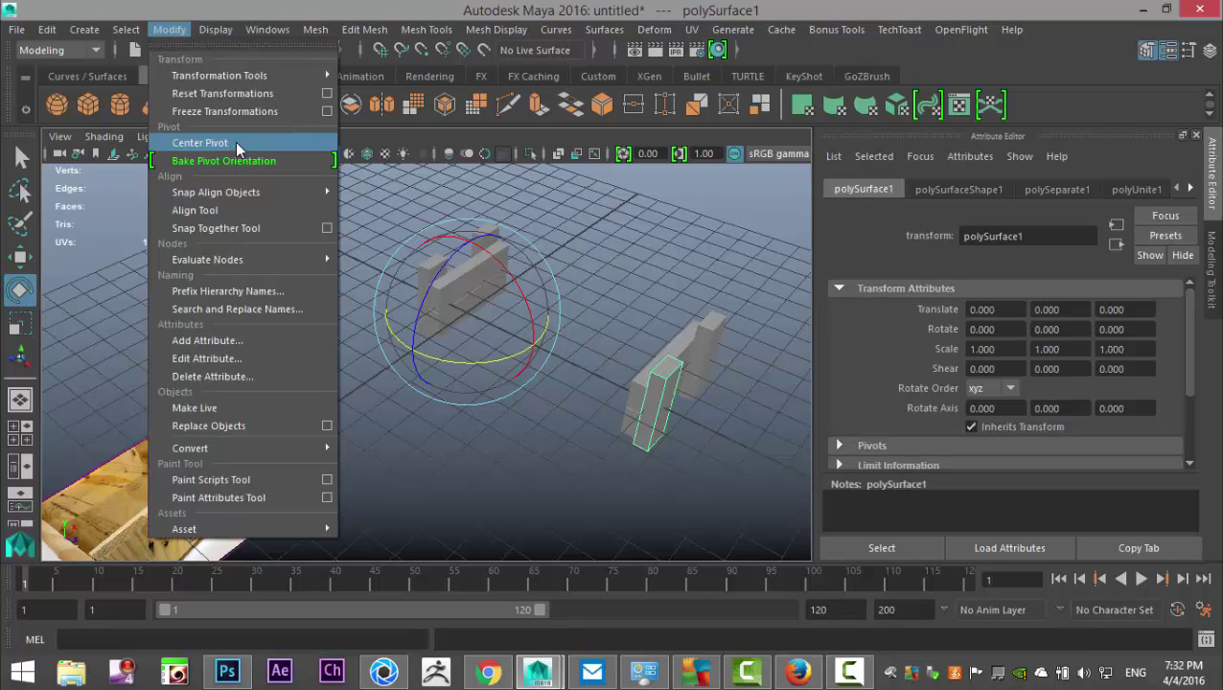
left_click(238, 144)
key("ctrl+d")
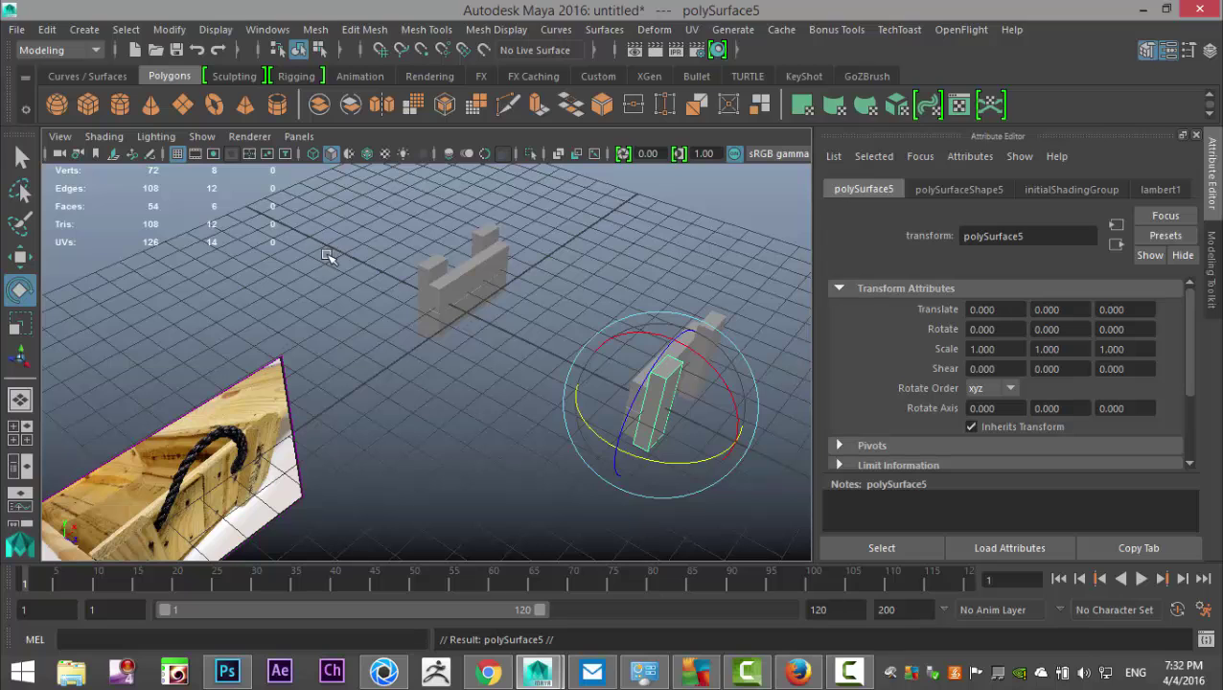
- Move the post copy back to about -3.16 in Z and rotate it to -90 in X and 90 in Z
key("w")
left_click_drag(736, 448, 635, 422)
key("e")
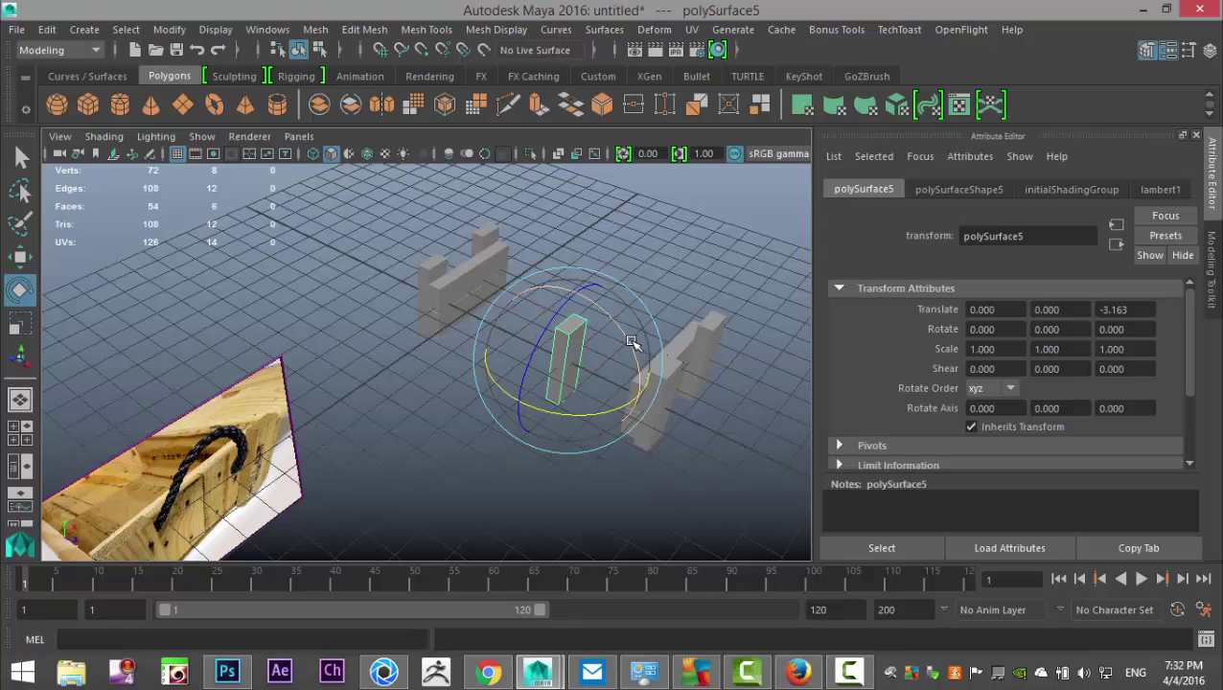
left_click_drag(629, 345, 525, 381)
left_click_drag(606, 410, 527, 374, "alt")
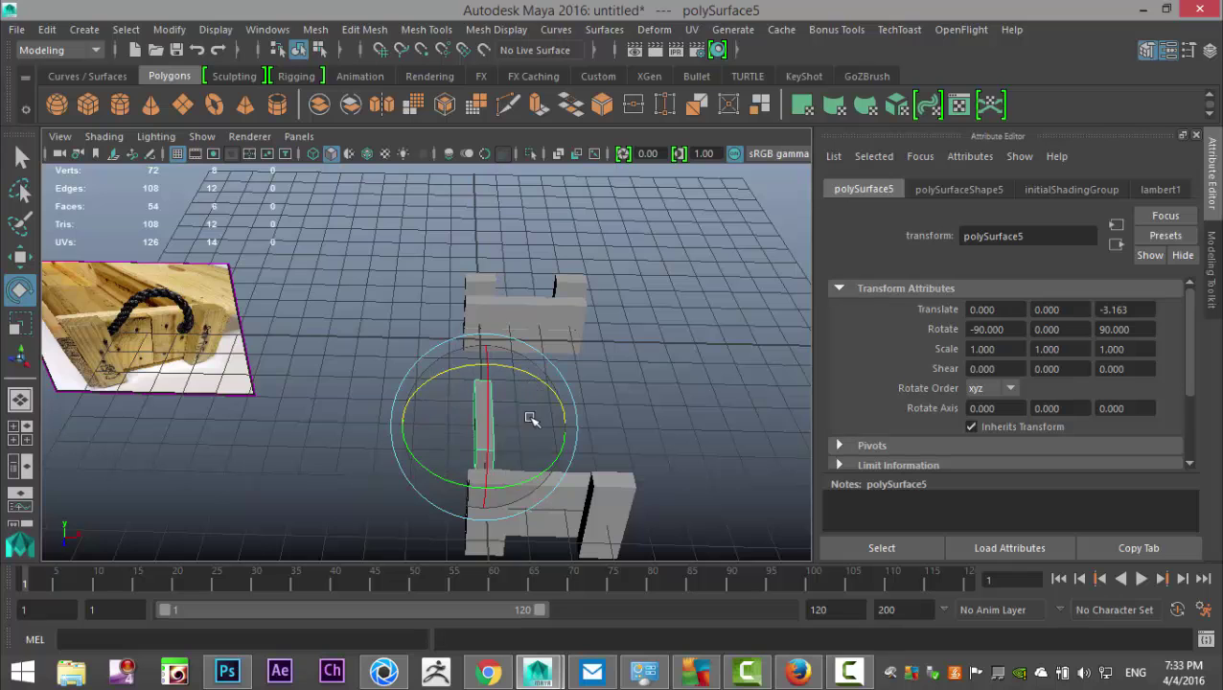
left_click_drag(430, 395, 506, 391, "alt")
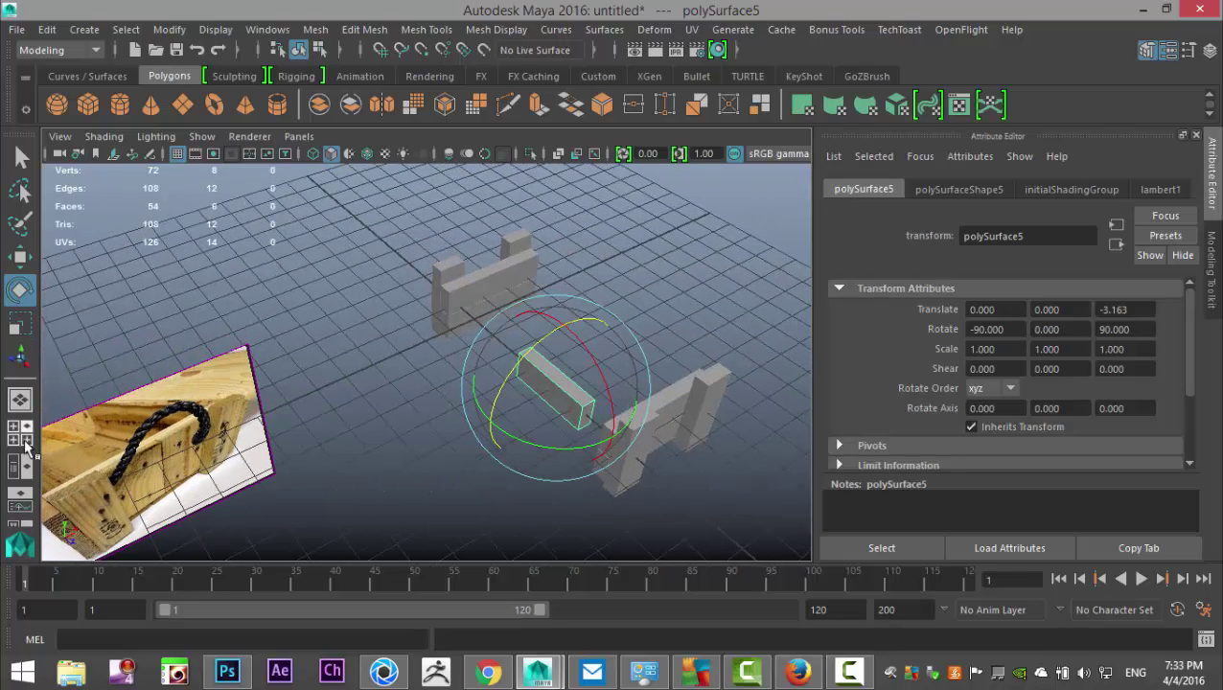
- In the top view, set the rotated board against the front panel's left outer side, front ends flush, at about X -0.753, Z -1.190
left_click(25, 434)
key("space")
scroll(374, 384, "down", 5)
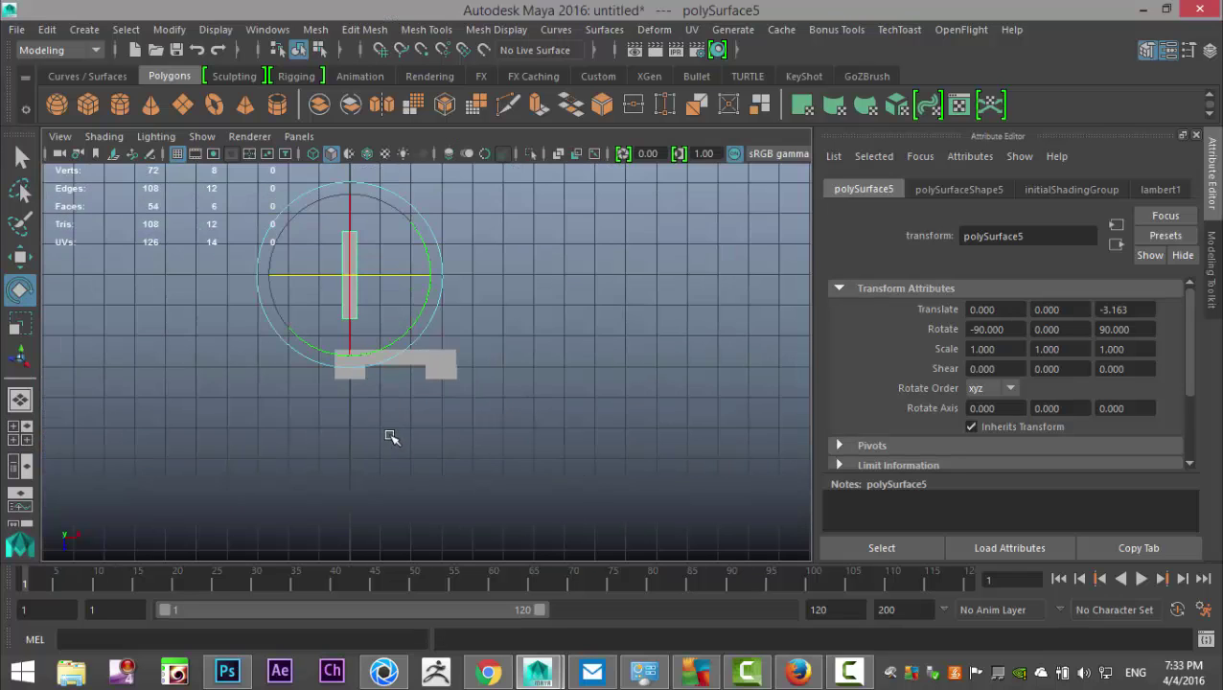
middle_click_drag(392, 437, 461, 428, "alt")
scroll(492, 459, "up", 4)
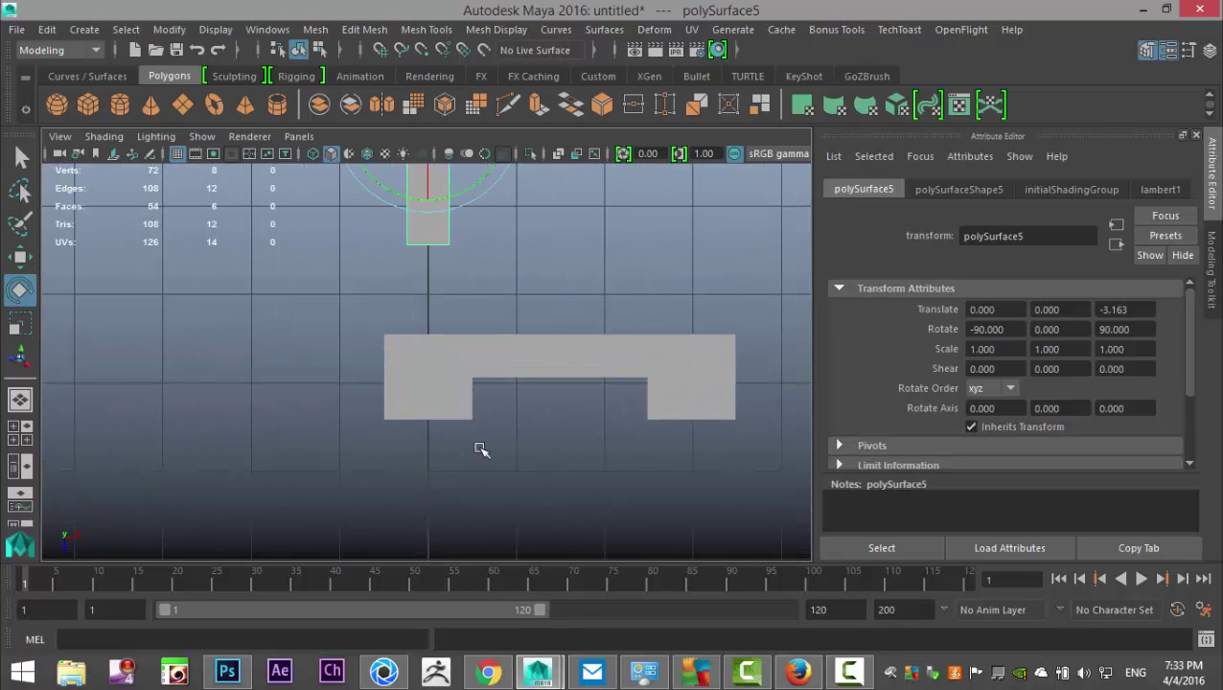
key("w")
left_click_drag(427, 201, 450, 419)
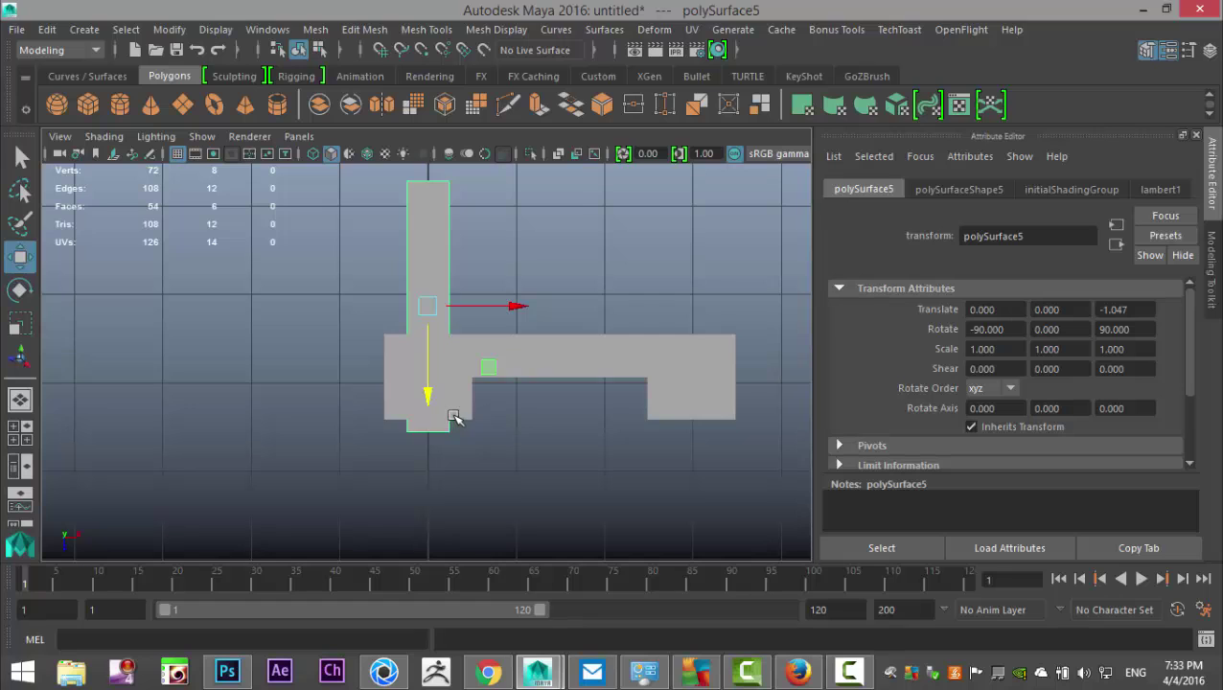
key("4")
left_click_drag(513, 307, 445, 307)
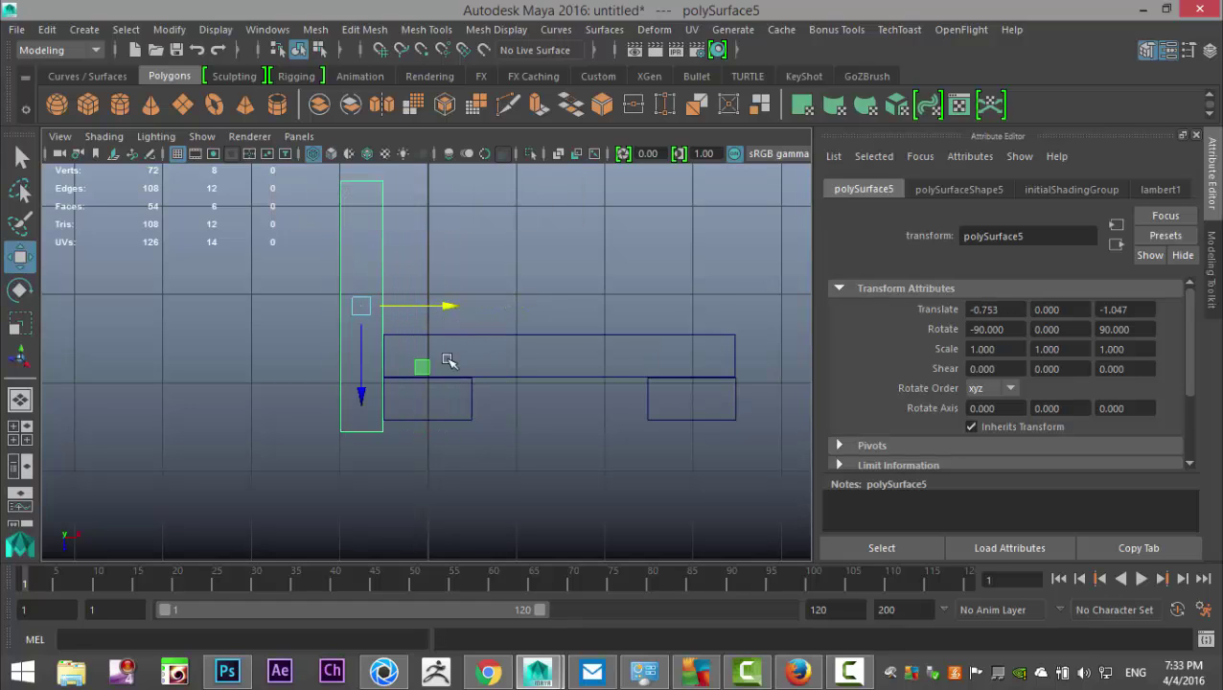
left_click_drag(363, 396, 363, 376)
- Extend the side board's far-end vertices to the rear panel's outer edge, and return the board to object selection
scroll(390, 380, "down", 2)
middle_click_drag(403, 331, 430, 460, "alt")
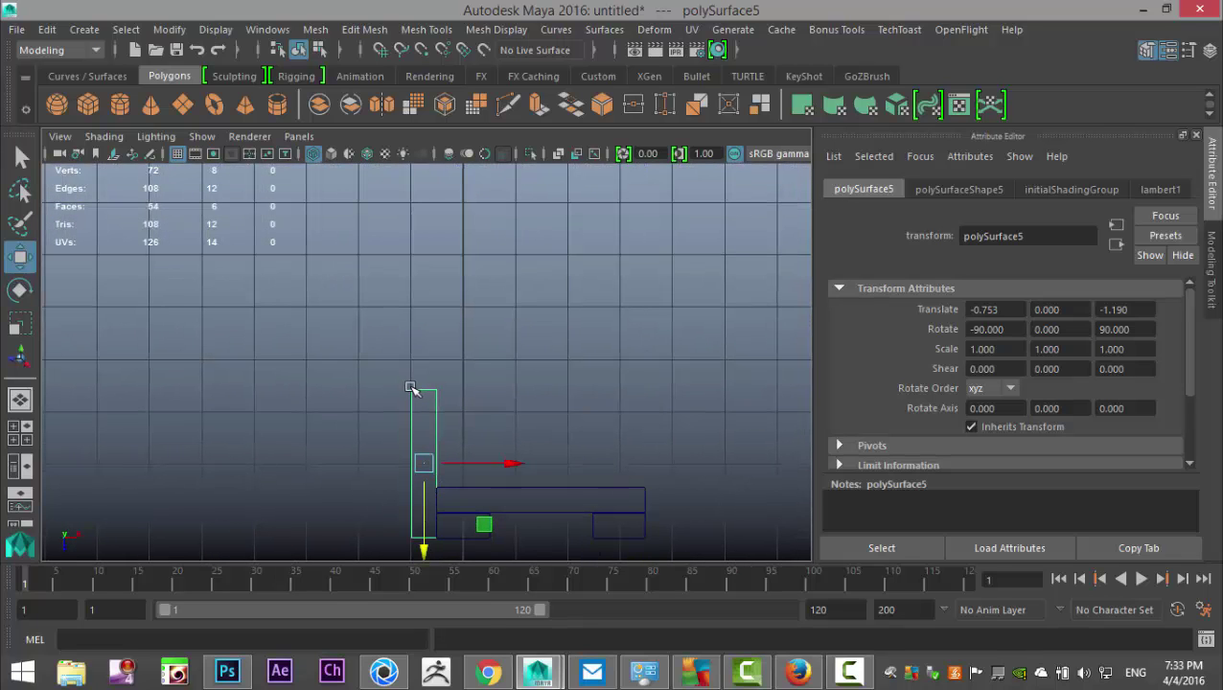
right_click(411, 388)
right_click_drag(418, 300, 336, 159)
left_click_drag(376, 364, 452, 401)
scroll(505, 428, "down", 3)
left_click_drag(419, 505, 414, 296)
key("f")
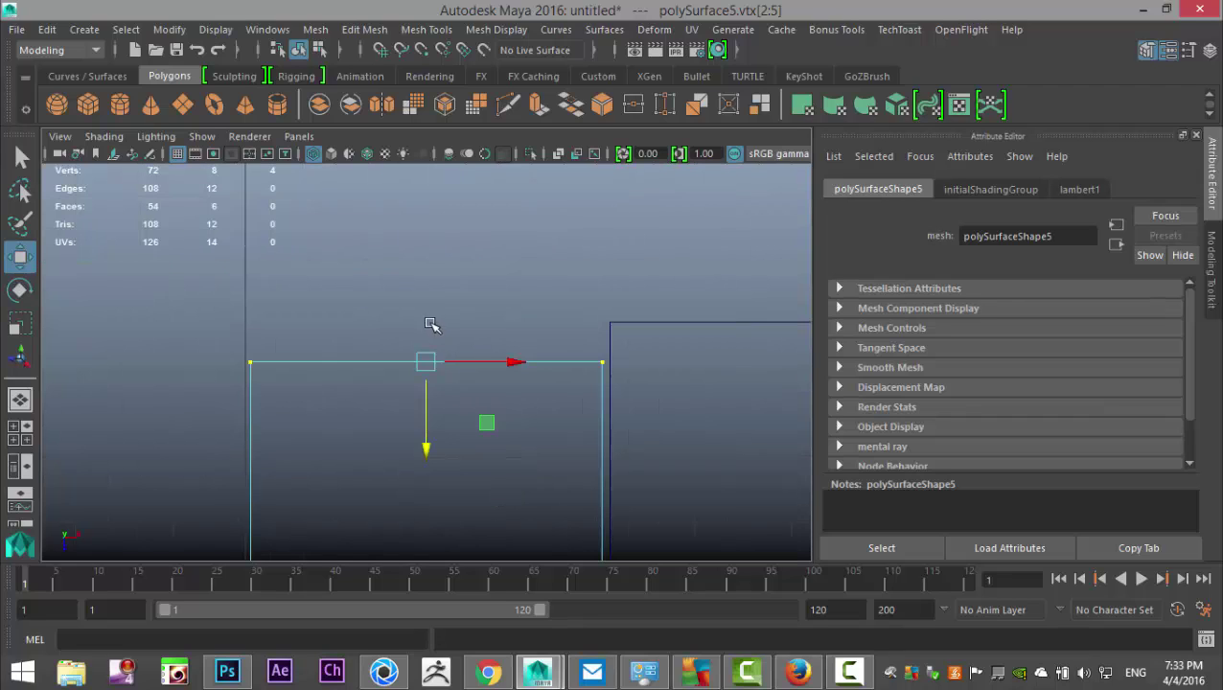
left_click_drag(424, 460, 439, 419)
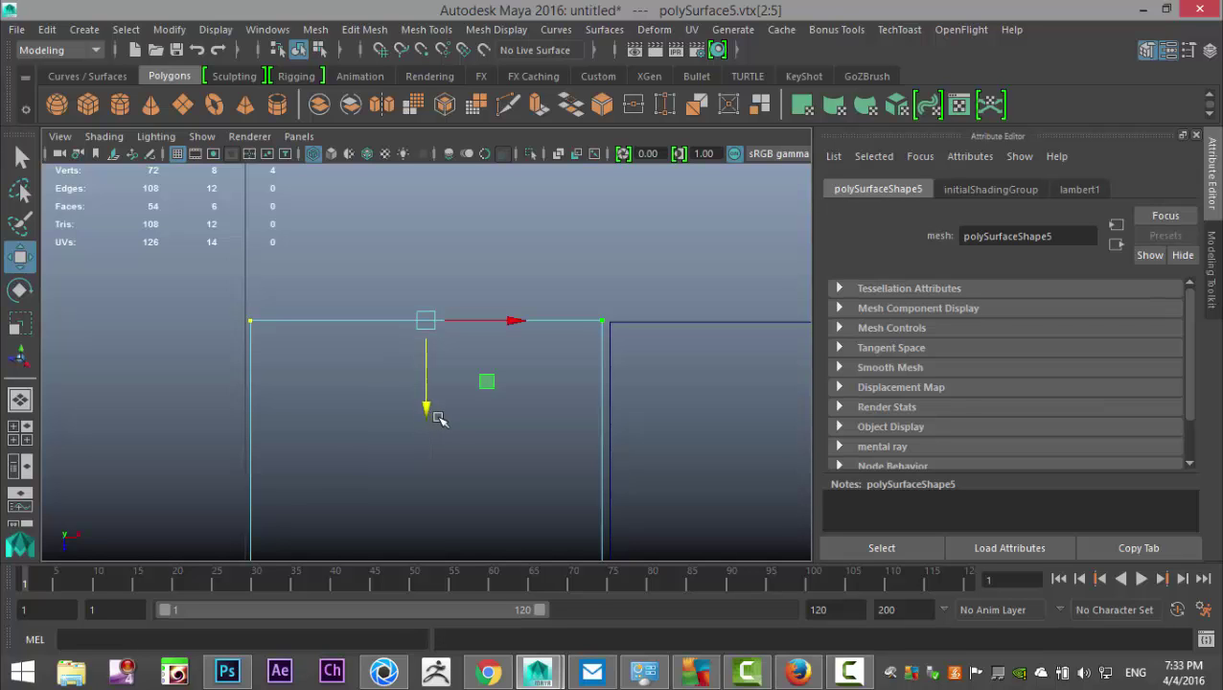
scroll(474, 424, "down", 10)
middle_click_drag(563, 387, 479, 256, "alt")
right_click_drag(354, 165, 441, 132)
left_click(340, 427)
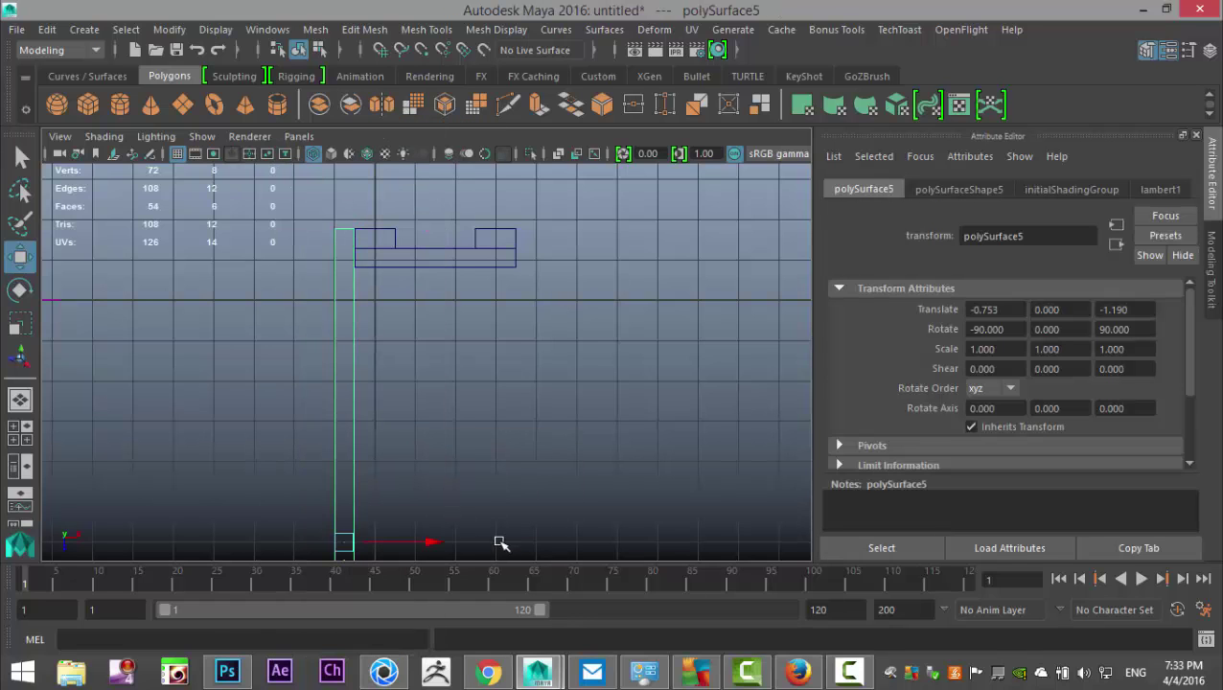
- Check the side board in the side view, and in perspective try moving it across to the opposite posts, undoing the move
left_click(20, 432)
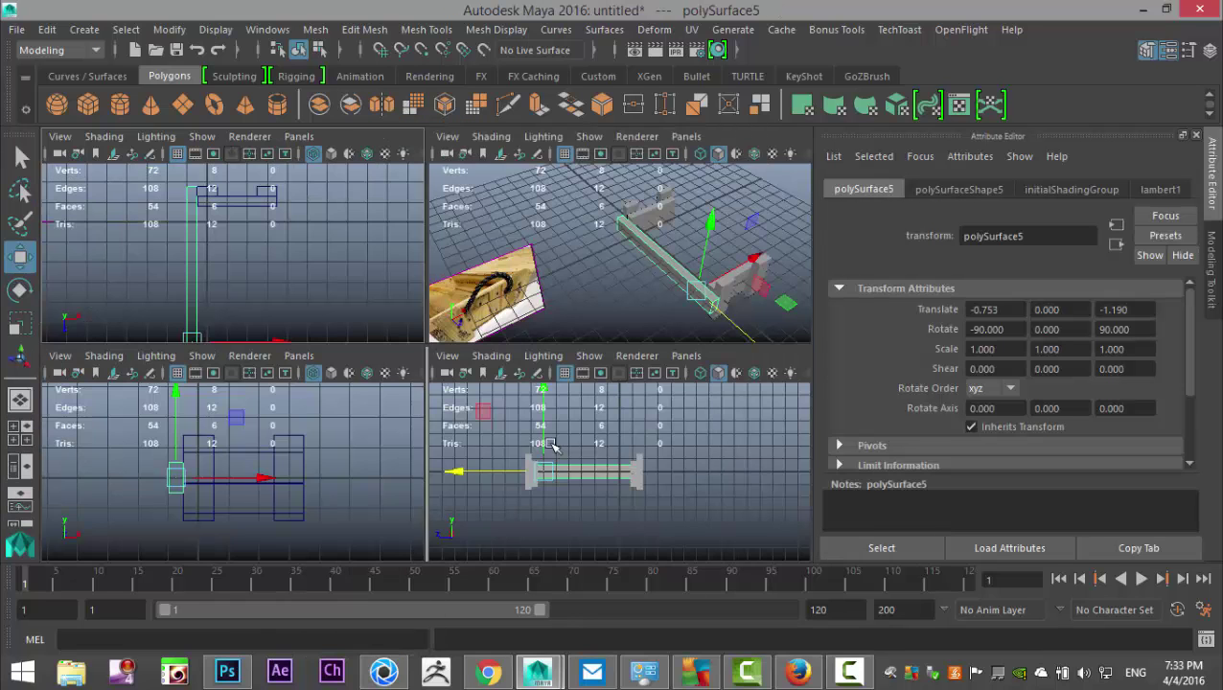
key("space")
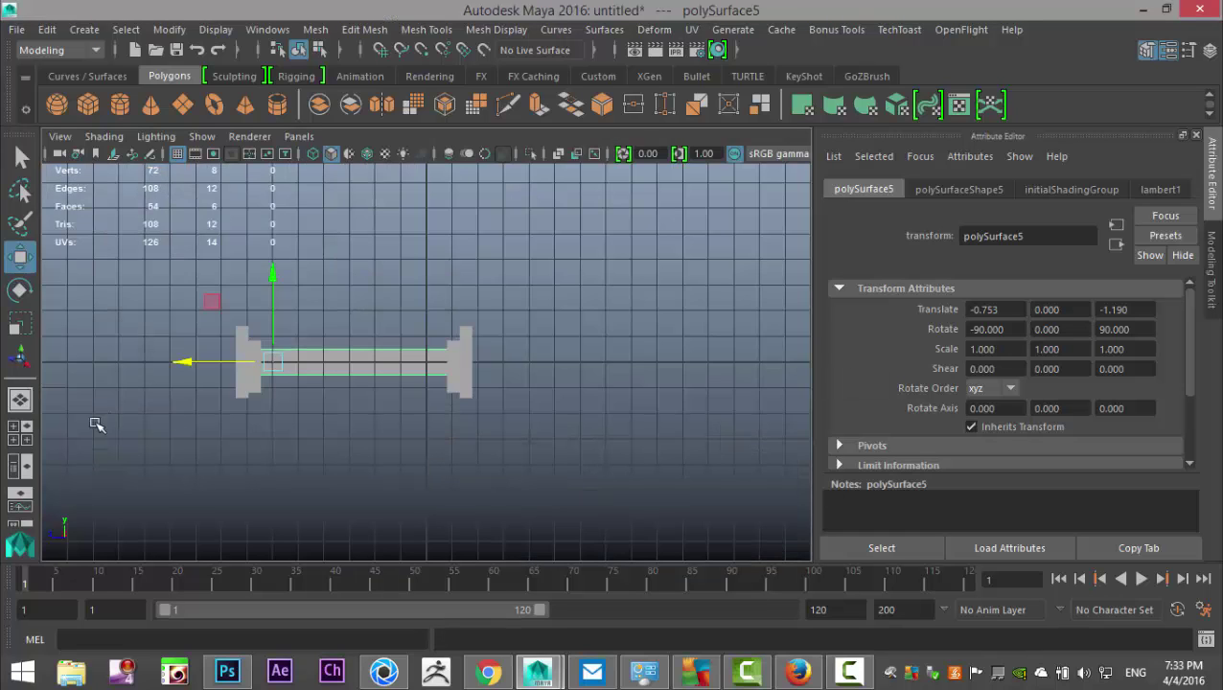
left_click(20, 432)
key("space")
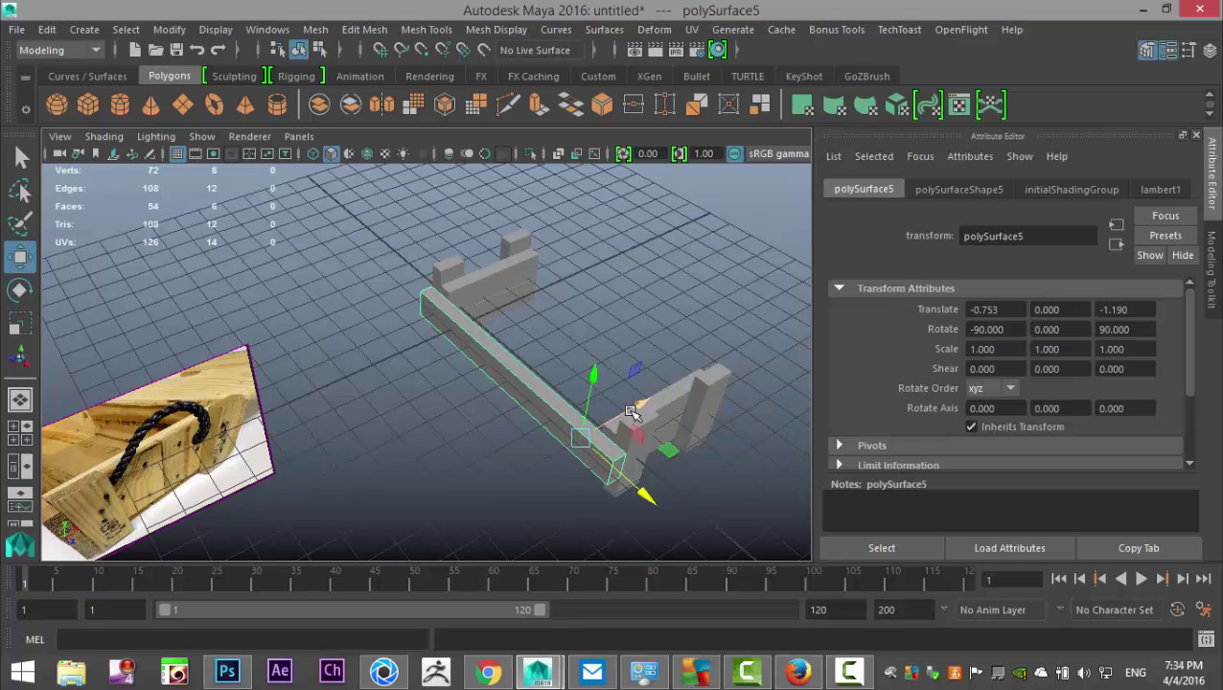
left_click_drag(647, 407, 719, 422)
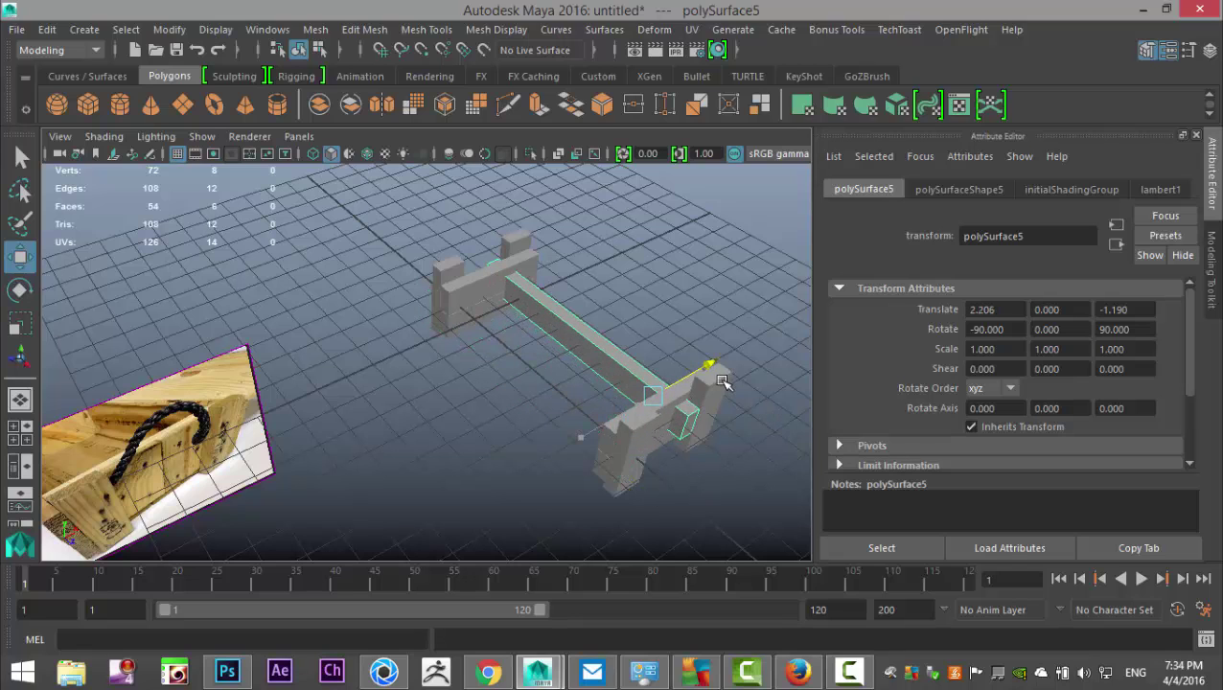
key("ctrl+z")
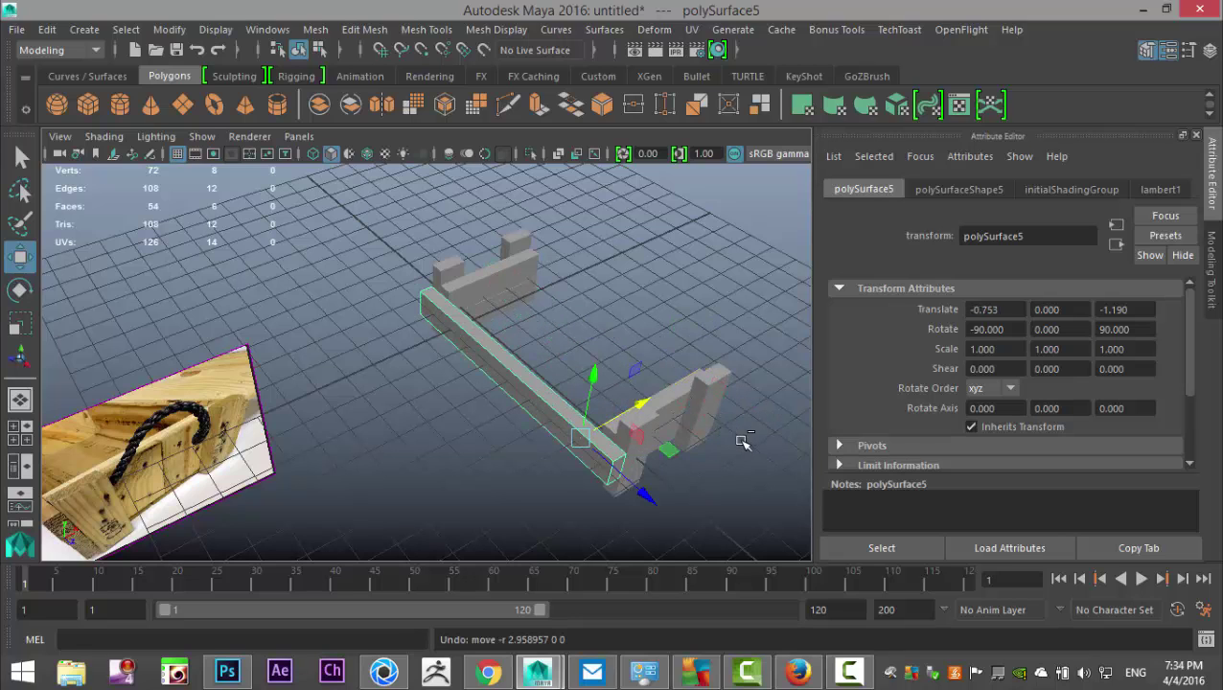
- Duplicate the side board and place the copy against the opposite outer side of the end panels, at about X 3.759
key("ctrl+d")
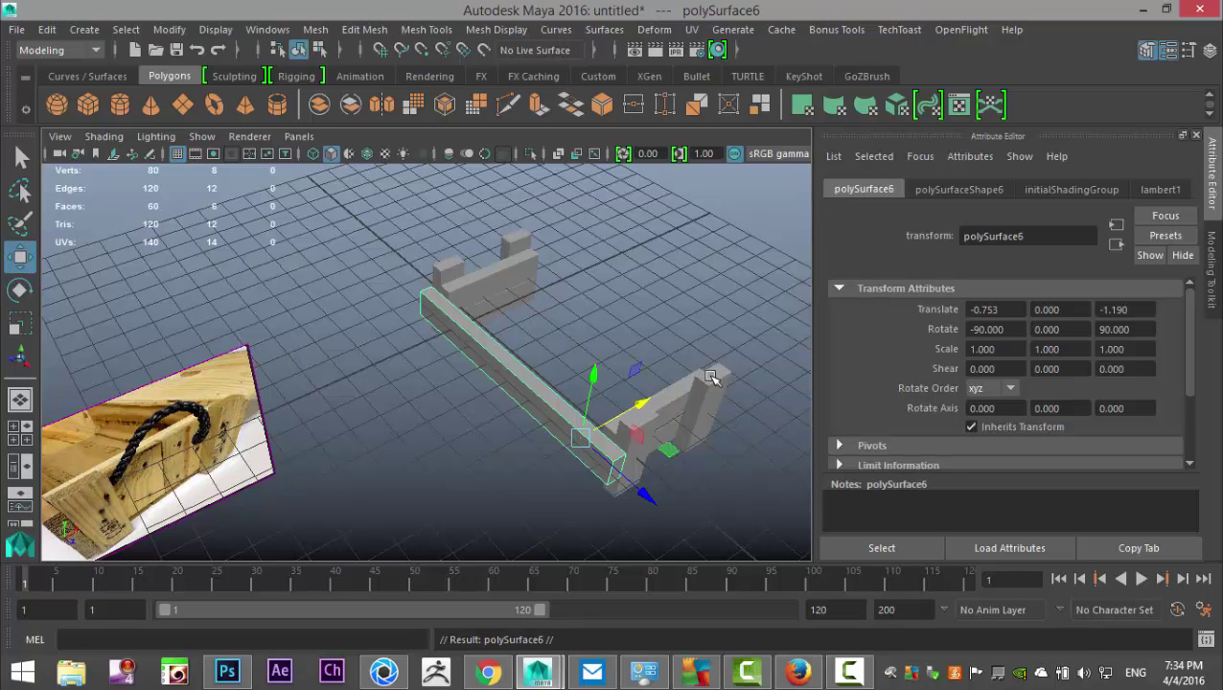
left_click_drag(644, 403, 717, 347)
left_click(20, 439)
key("space")
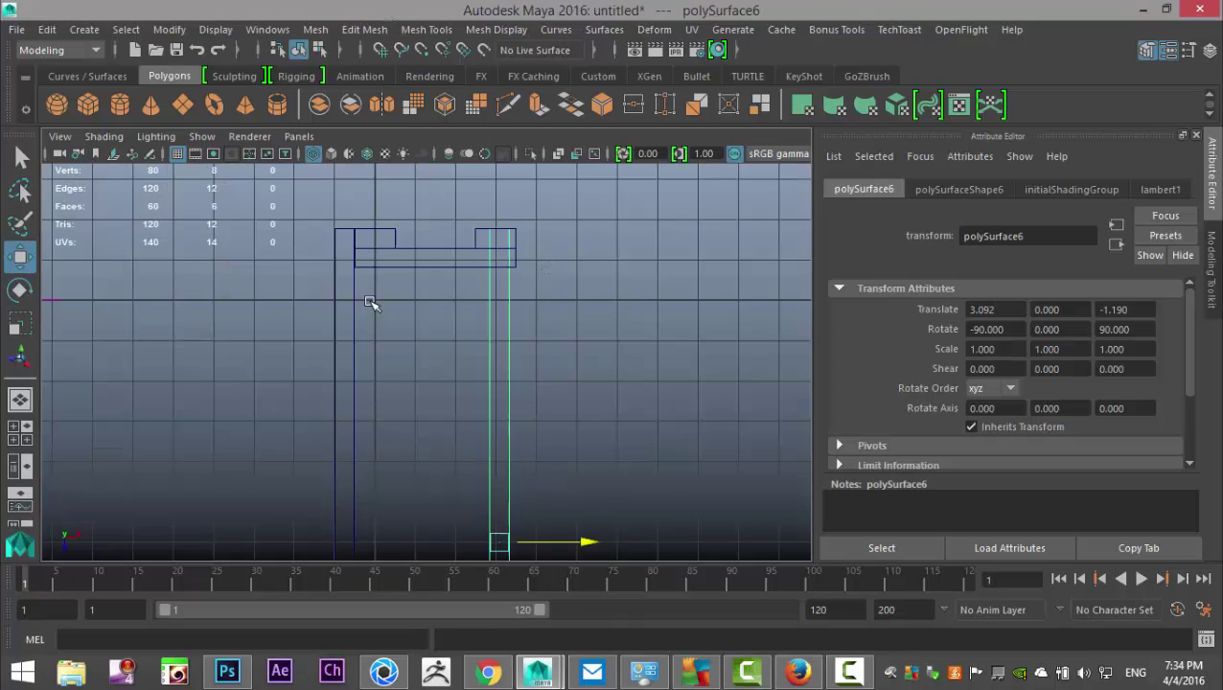
left_click_drag(597, 543, 618, 545)
scroll(591, 490, "down", 4)
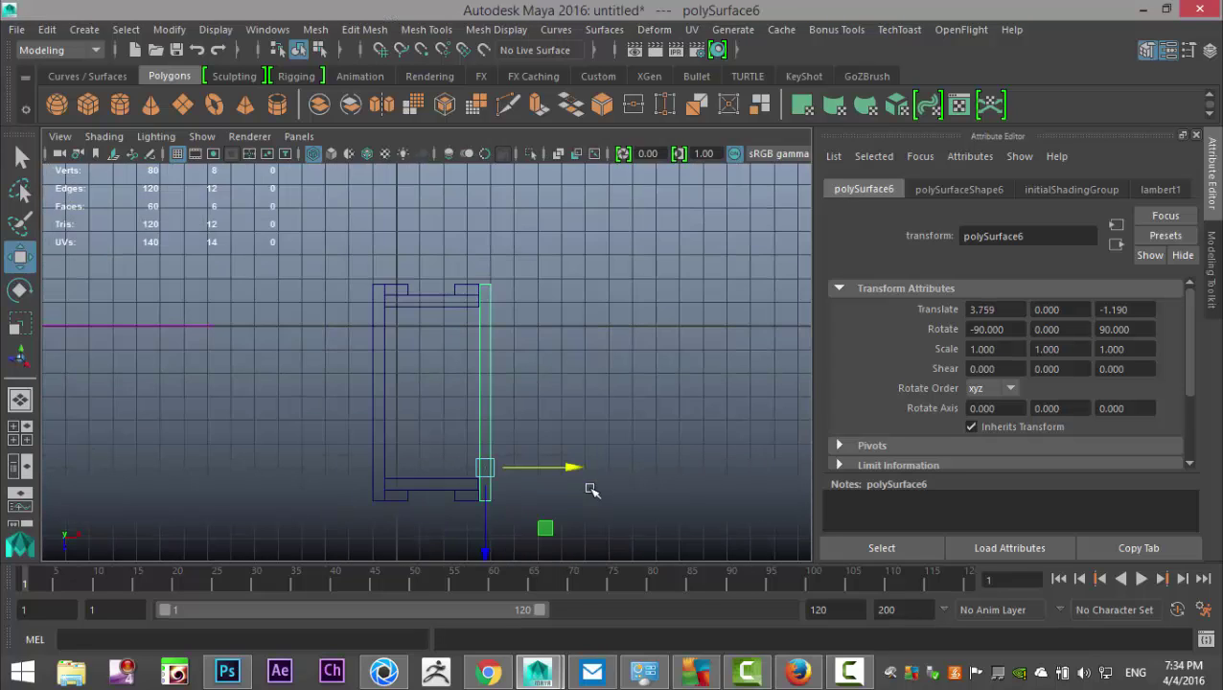
- Select both side boards and lower them together to about Y -0.664 in the front view
left_click_drag(287, 377, 601, 425)
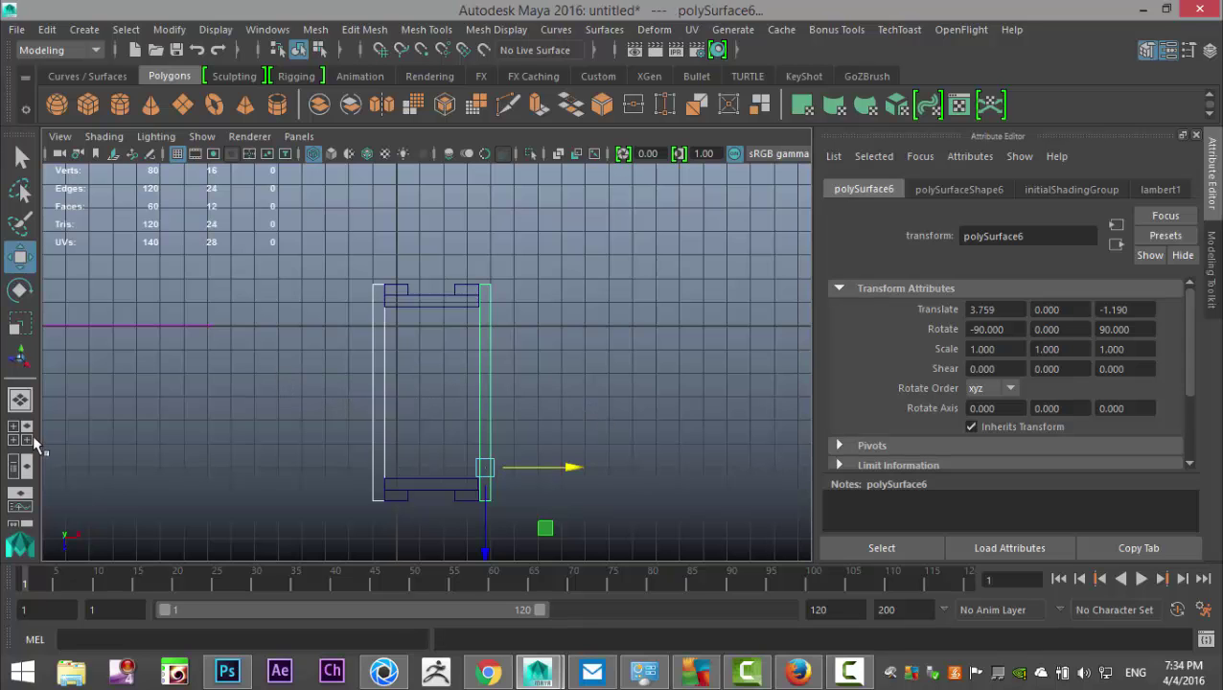
left_click(20, 433)
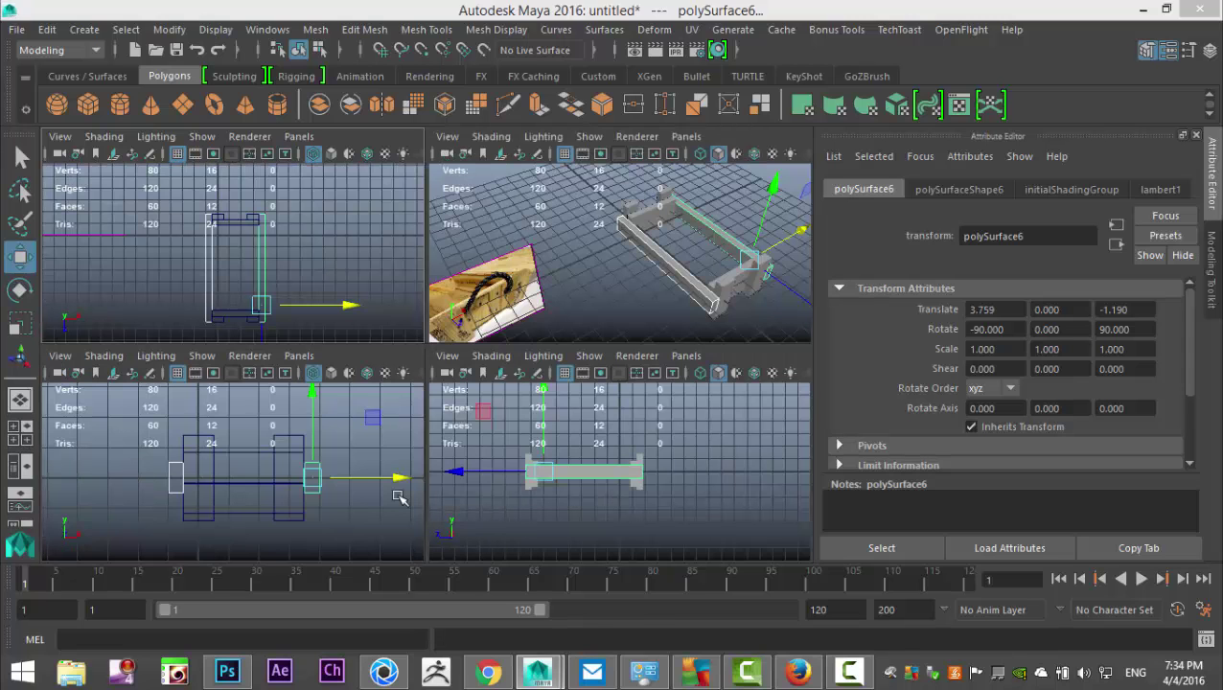
key("space")
left_click_drag(587, 288, 591, 330)
left_click(19, 433)
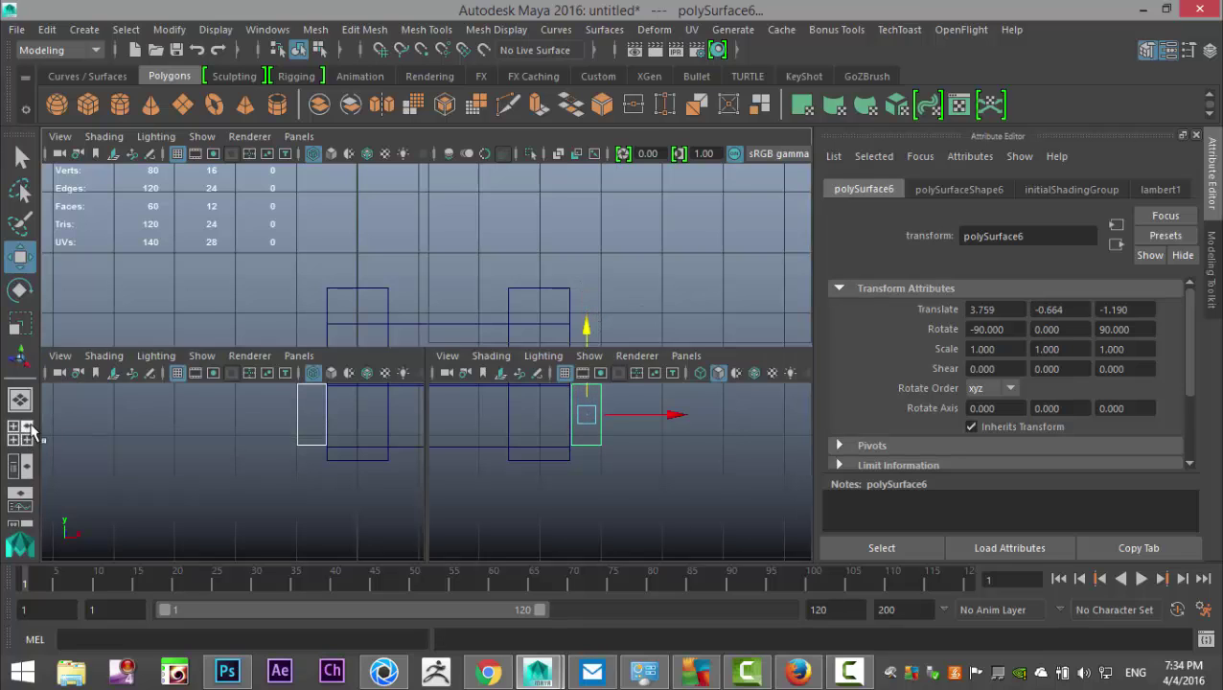
- Check the reference photo's lower boards, and lower both side boards to about Y -0.901, flush with the posts' bottom ends
middle_click_drag(544, 282, 659, 217, "alt")
scroll(645, 251, "up", 10)
scroll(620, 293, "down", 5)
scroll(622, 293, "up", 3)
left_click_drag(573, 312, 493, 253, "alt")
middle_click_drag(493, 253, 658, 332, "alt")
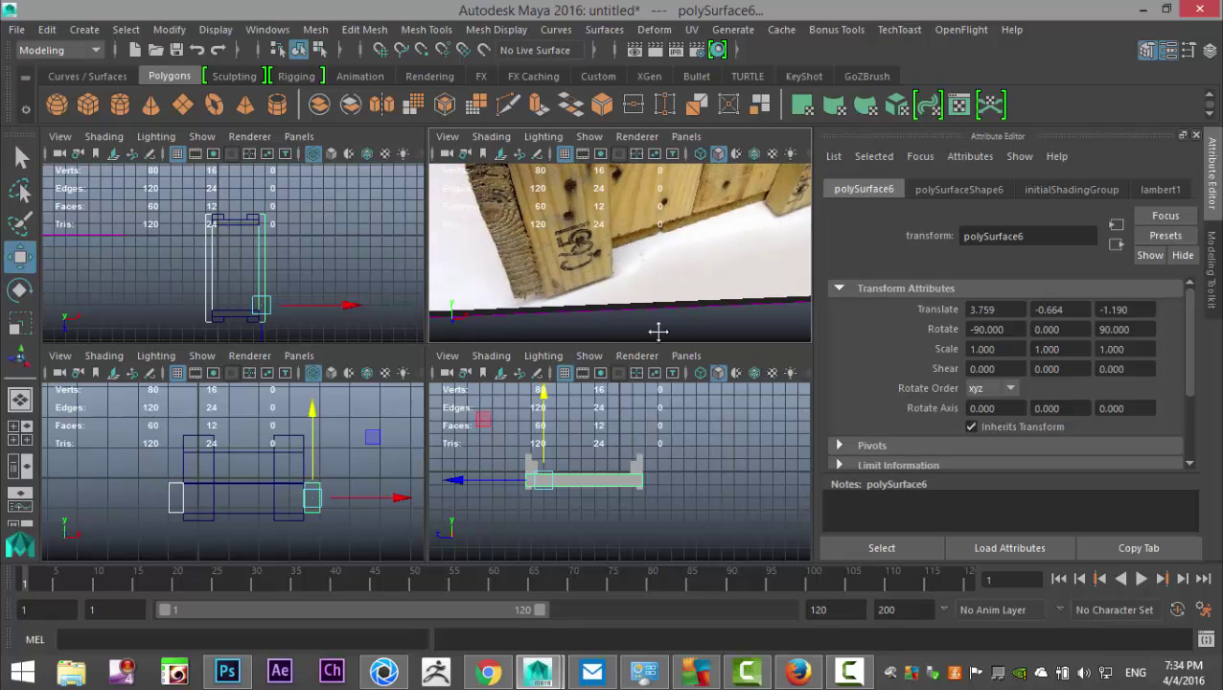
scroll(642, 292, "down", 5)
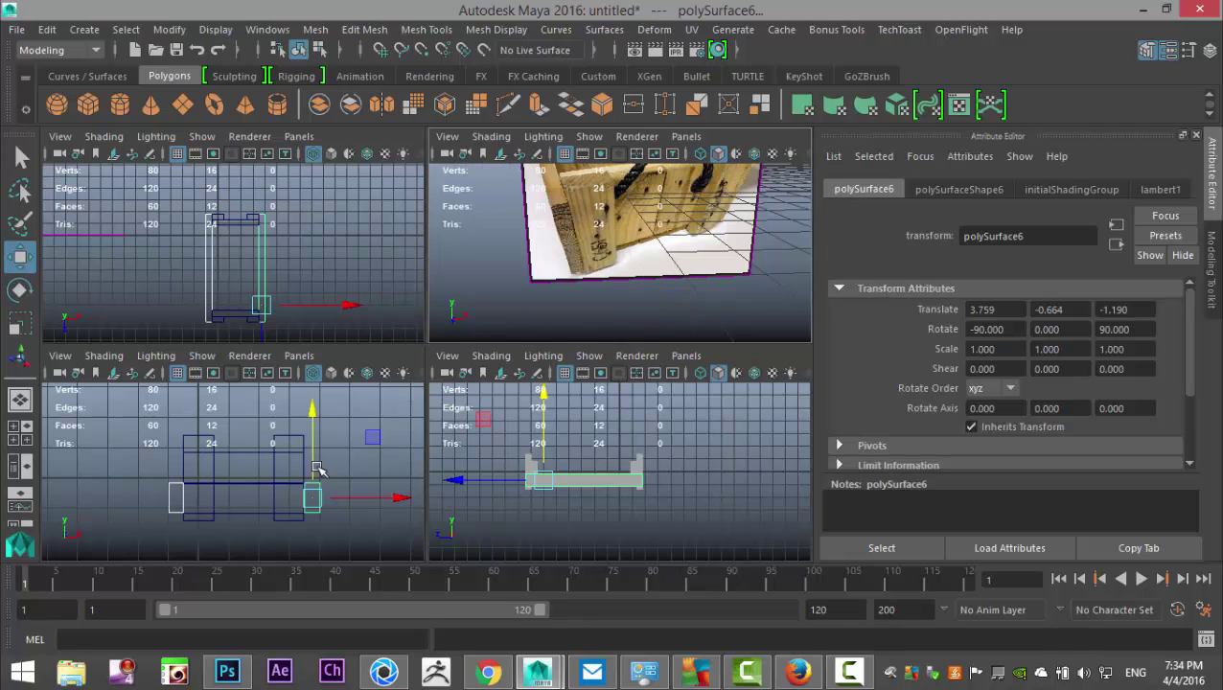
left_click_drag(315, 410, 314, 415)
scroll(312, 519, "up", 2)
middle_click_drag(237, 464, 250, 436, "alt")
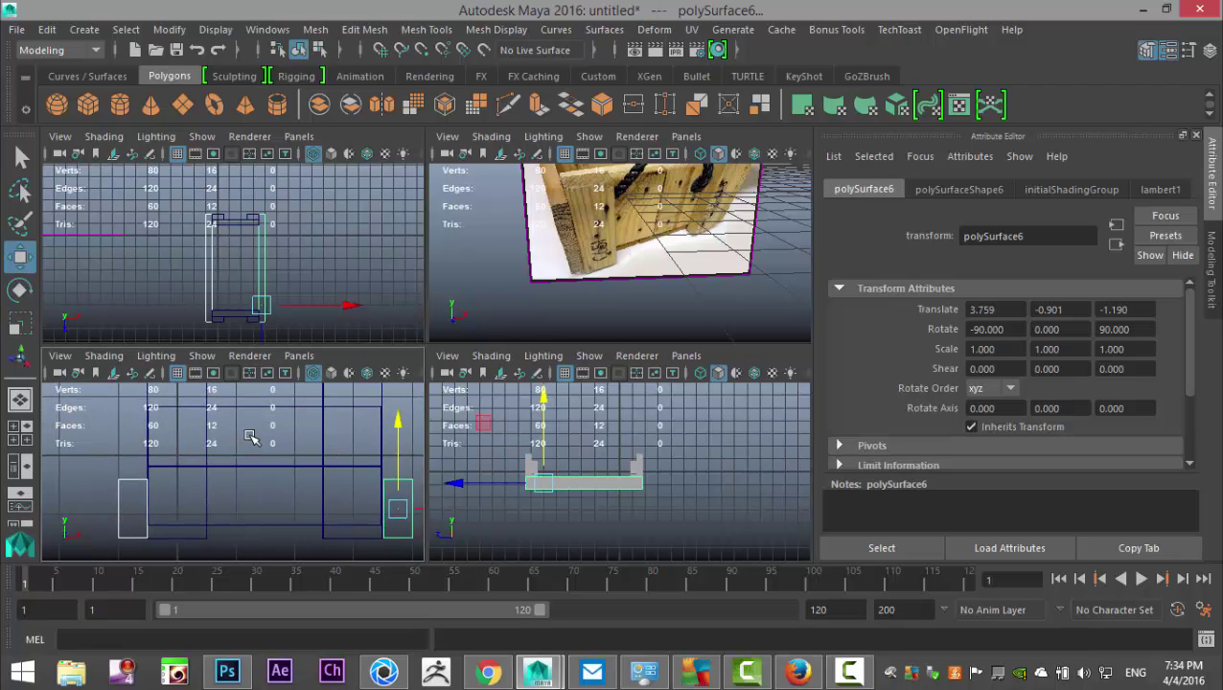
- Duplicate both side boards in place and try raising the copies to about Y 0.139, undoing only the move
key("ctrl+d")
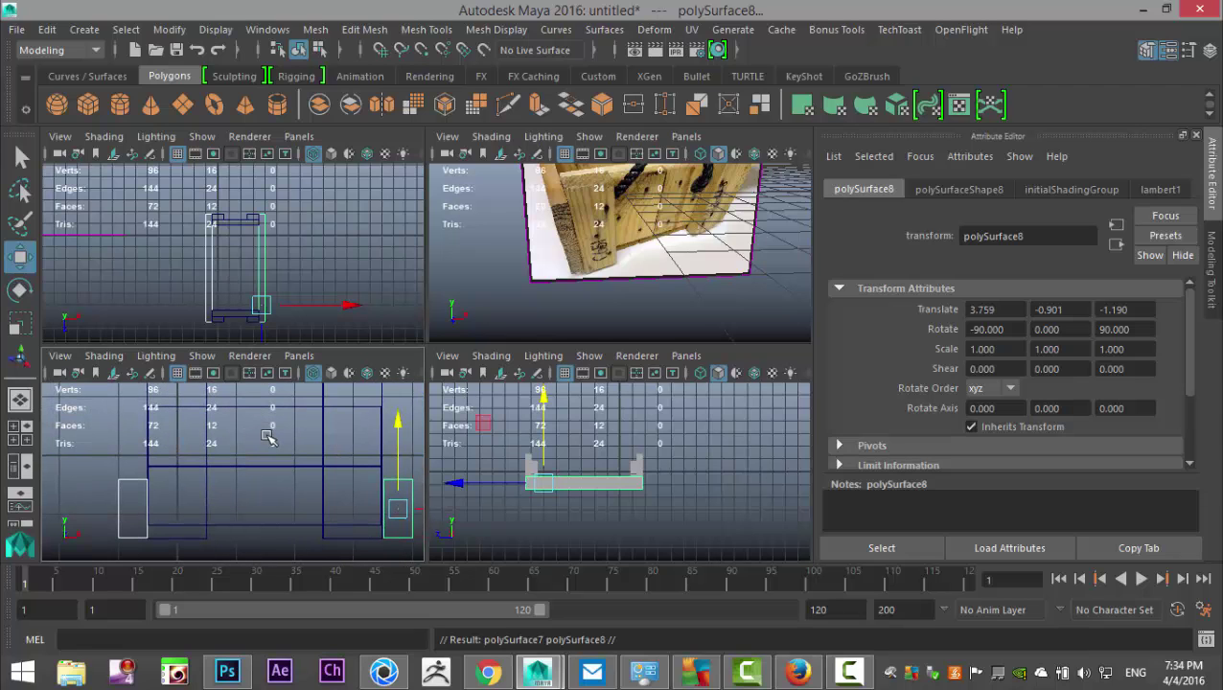
left_click_drag(396, 420, 392, 360)
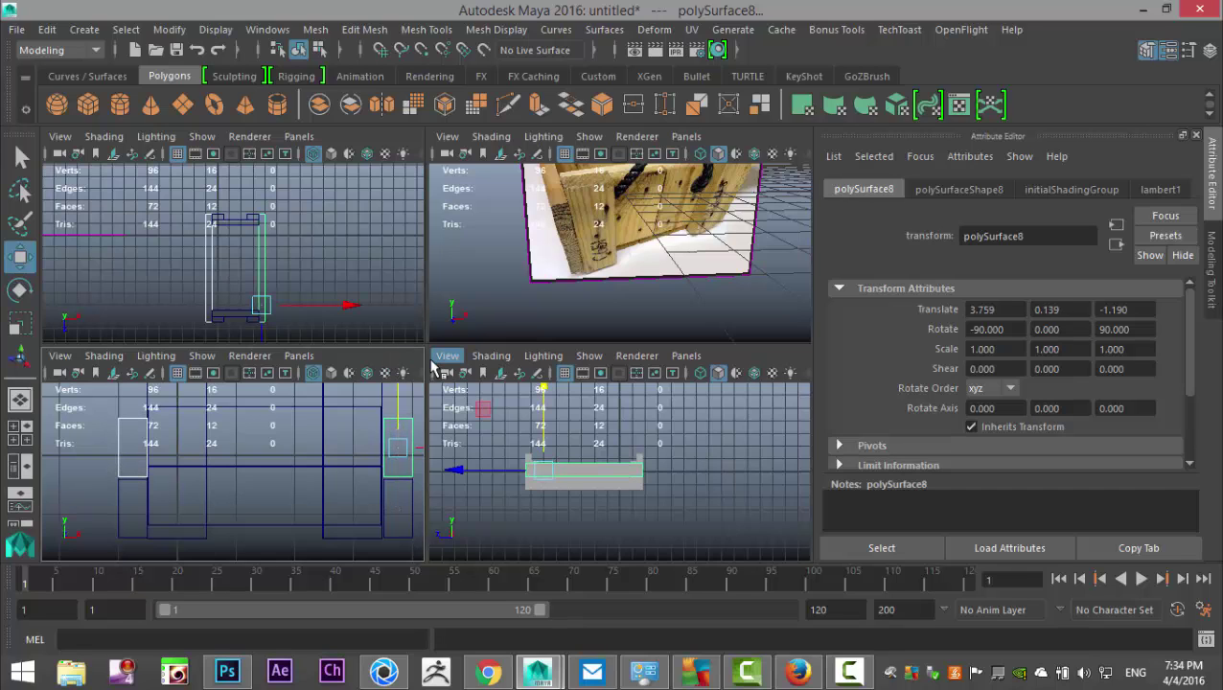
key("ctrl+z")
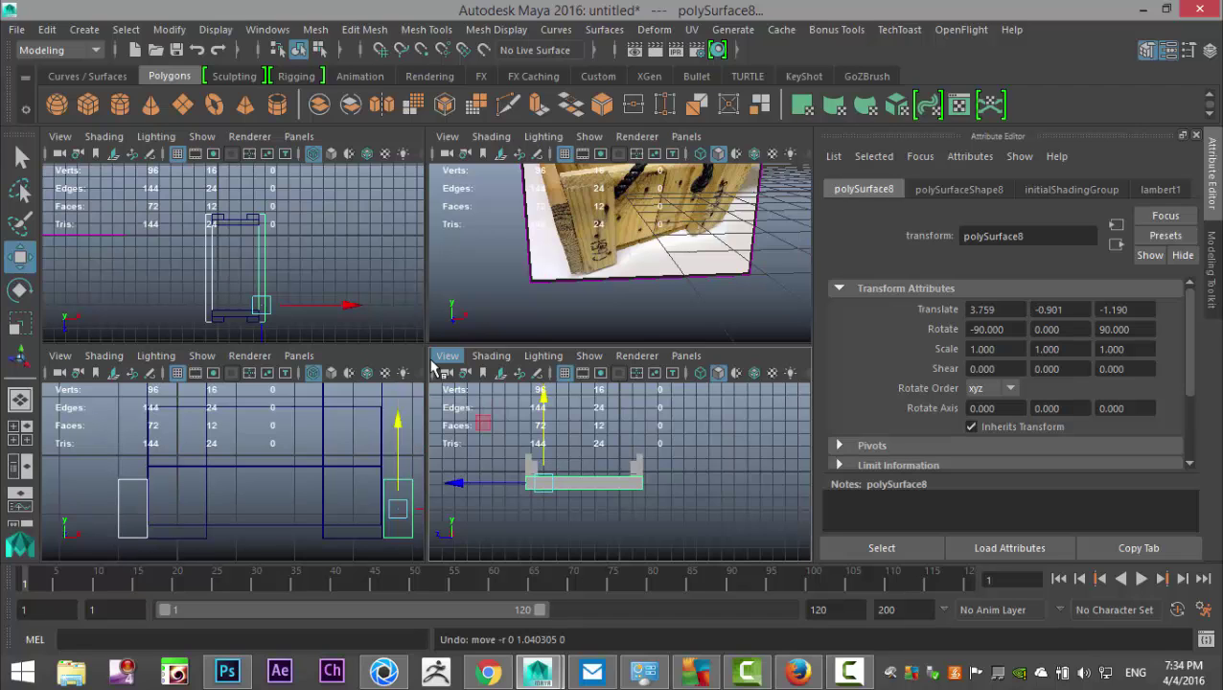
- Try to select the upper vertices of both side boards together in the front view
right_click_drag(118, 482, 84, 156)
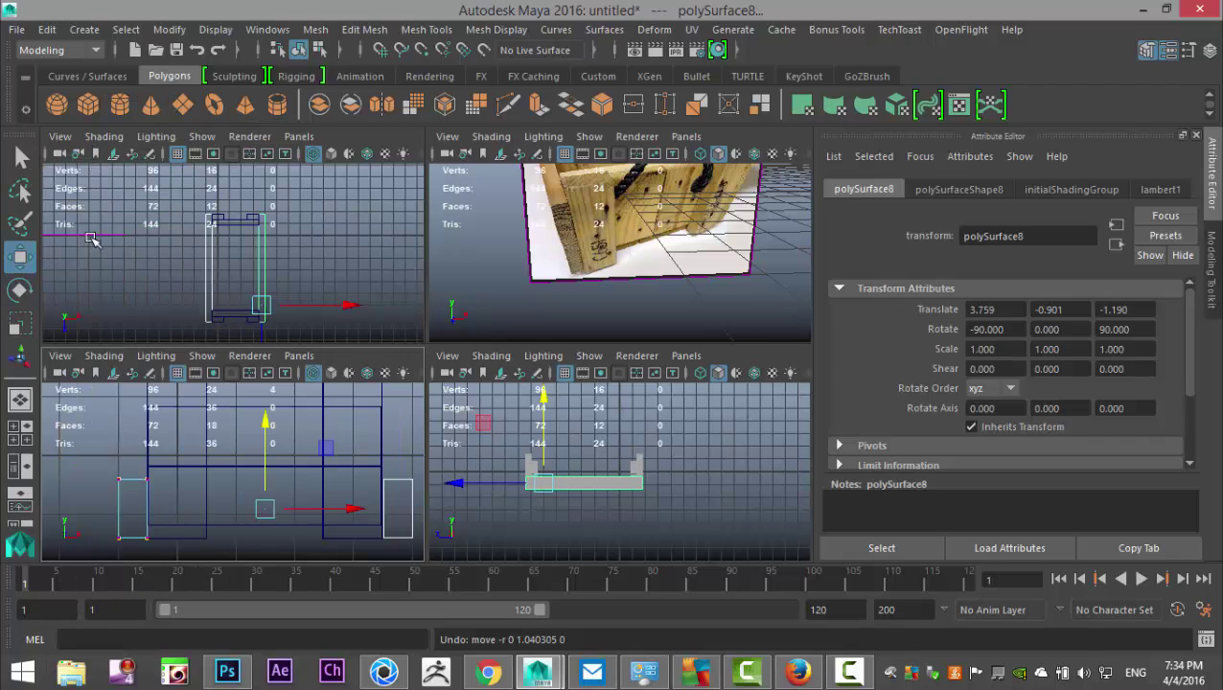
left_click_drag(76, 457, 424, 501)
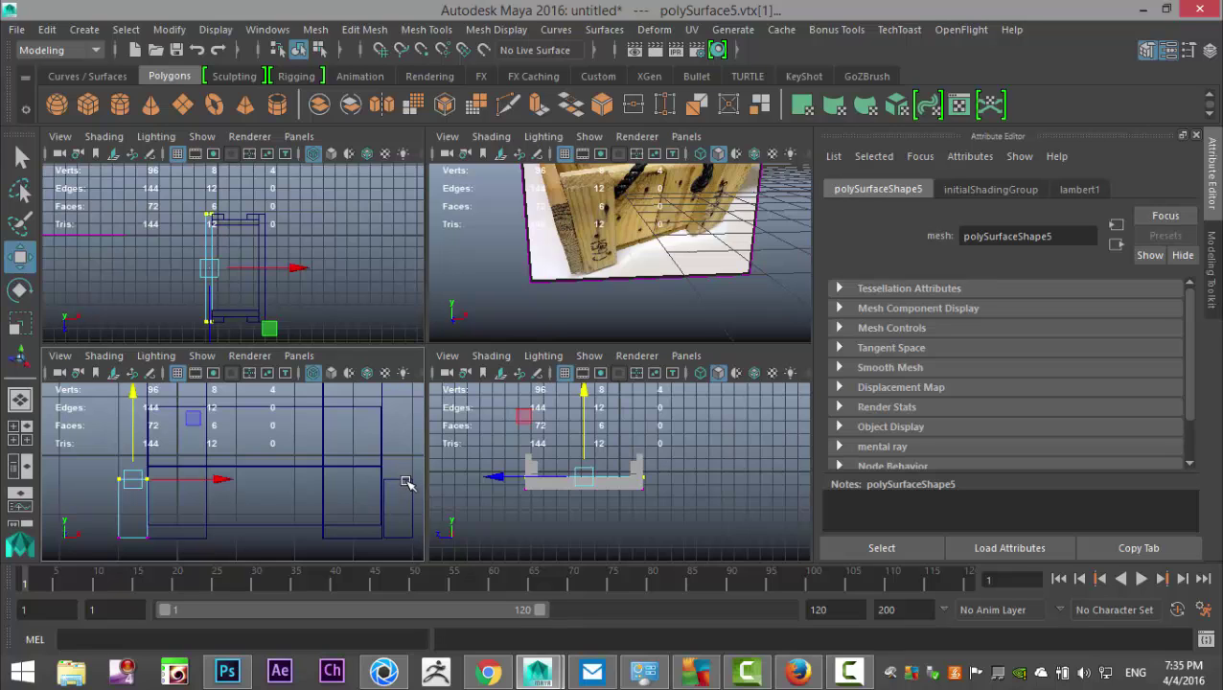
mouse_move(406, 446)
right_mouse_down("shift")
mouse_move(407, 482)
mouse_move(376, 444)
right_mouse_up("shift")
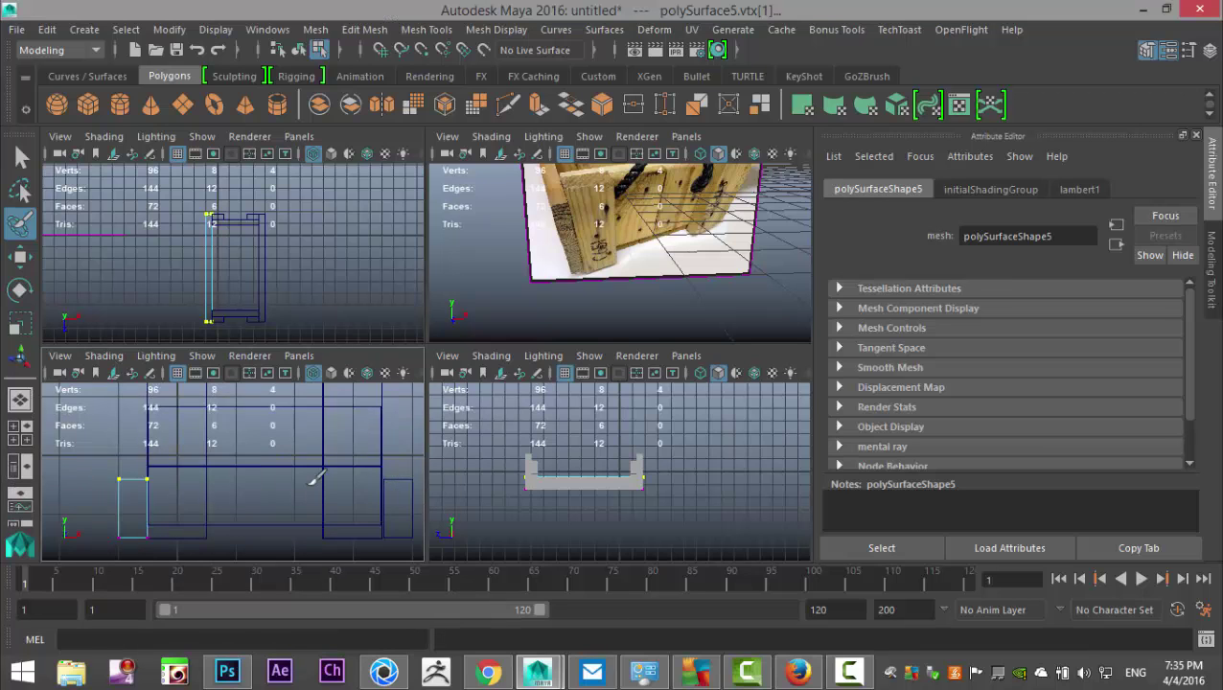
key("space")
scroll(534, 423, "down", 5)
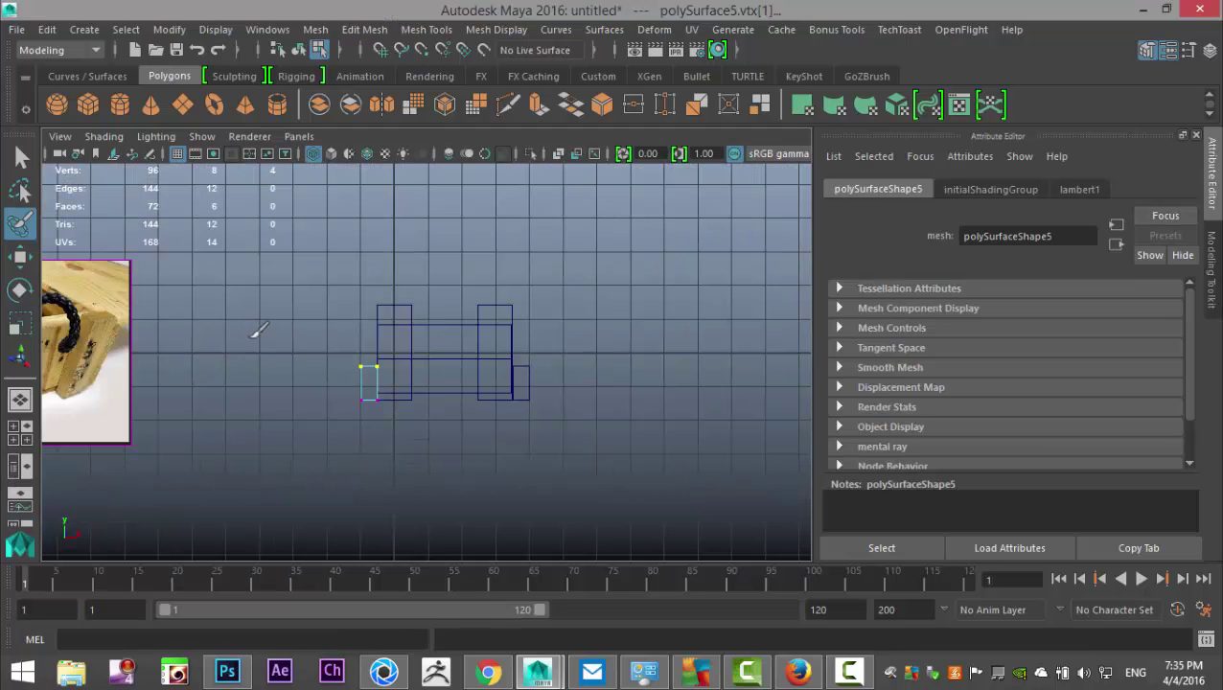
key("q")
left_click(360, 434)
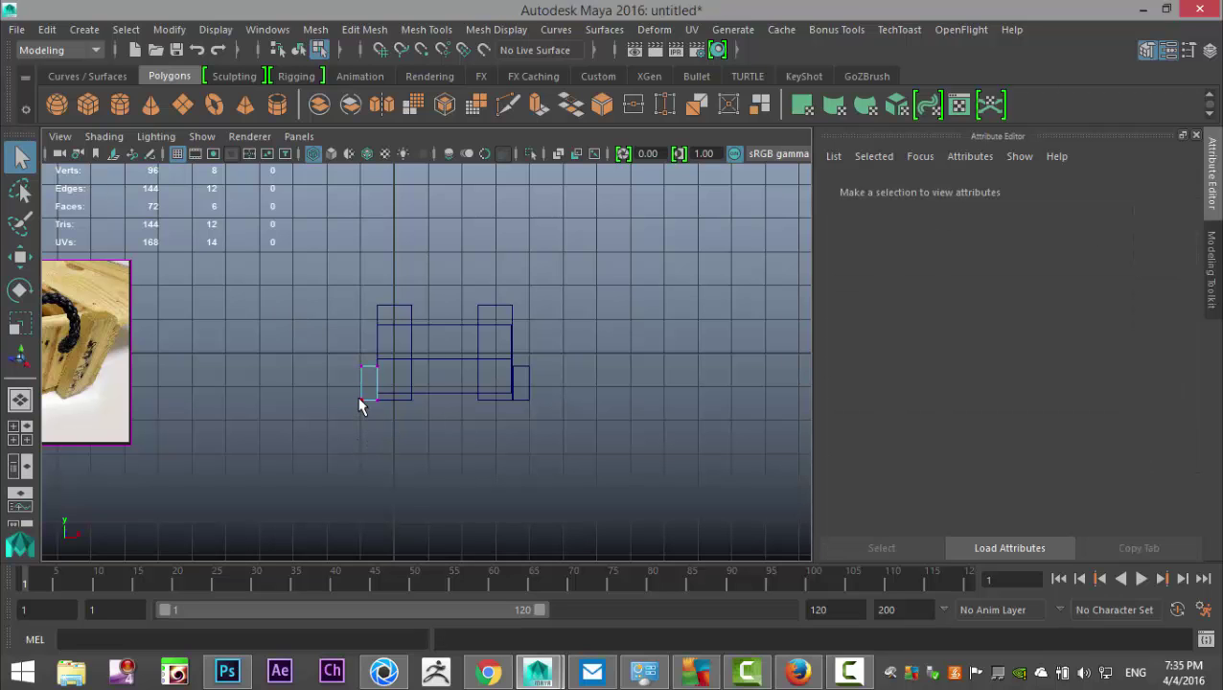
- Select the upper vertices of both original side boards and raise them level with the end panel's horizontal middle line
left_click_drag(398, 381, 408, 395)
scroll(640, 462, "up", 4)
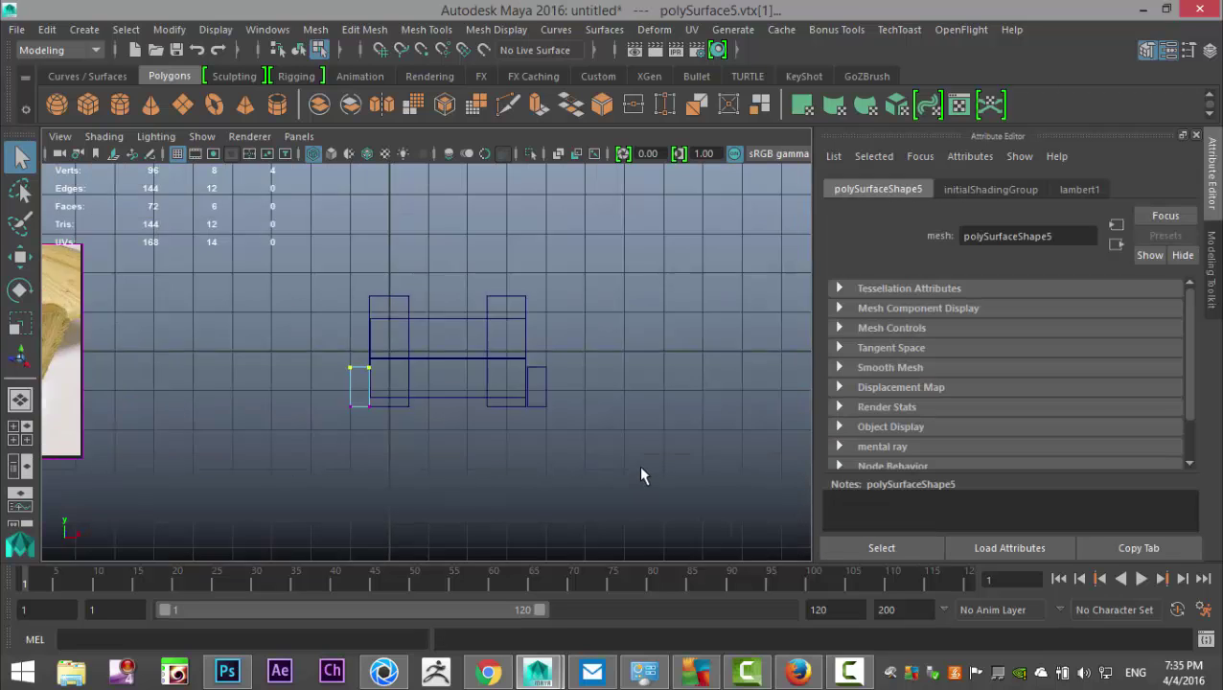
left_click(672, 374, "shift")
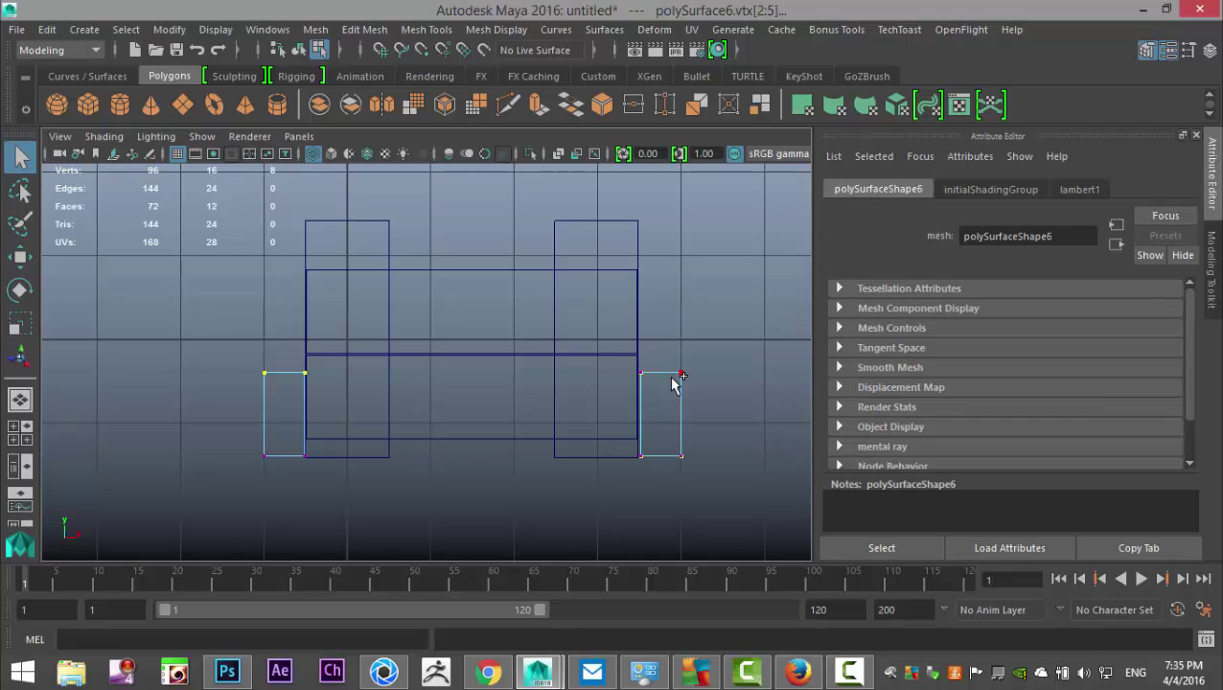
left_click_drag(702, 393, 721, 409)
key("w")
left_click_drag(470, 327, 471, 309)
left_click(282, 373)
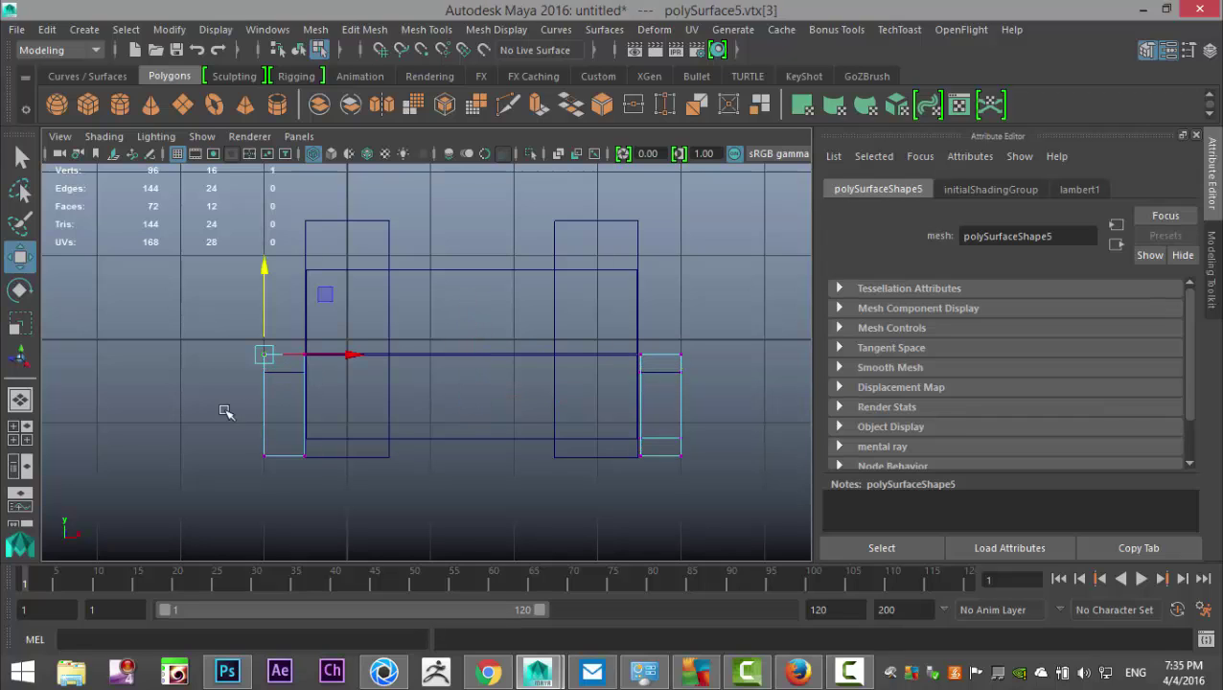
- Inspect the stretched side boards in the perspective view and try pulling one board outward
left_click(19, 432)
key("space")
scroll(541, 316, "down", 5)
left_click_drag(546, 341, 395, 444, "alt")
left_click(471, 465)
left_click_drag(472, 466, 585, 427, "alt")
left_click_drag(722, 374, 778, 366)
left_click_drag(742, 427, 514, 401, "alt")
left_click_drag(564, 470, 581, 415, "alt")
right_click_drag(539, 349, 632, 134)
- Undo the recent side board edits back to before the upper vertices were raised, and view the whole crate in perspective
key("ctrl+z")
key("ctrl+z")
key("ctrl+z")
key("ctrl+z")
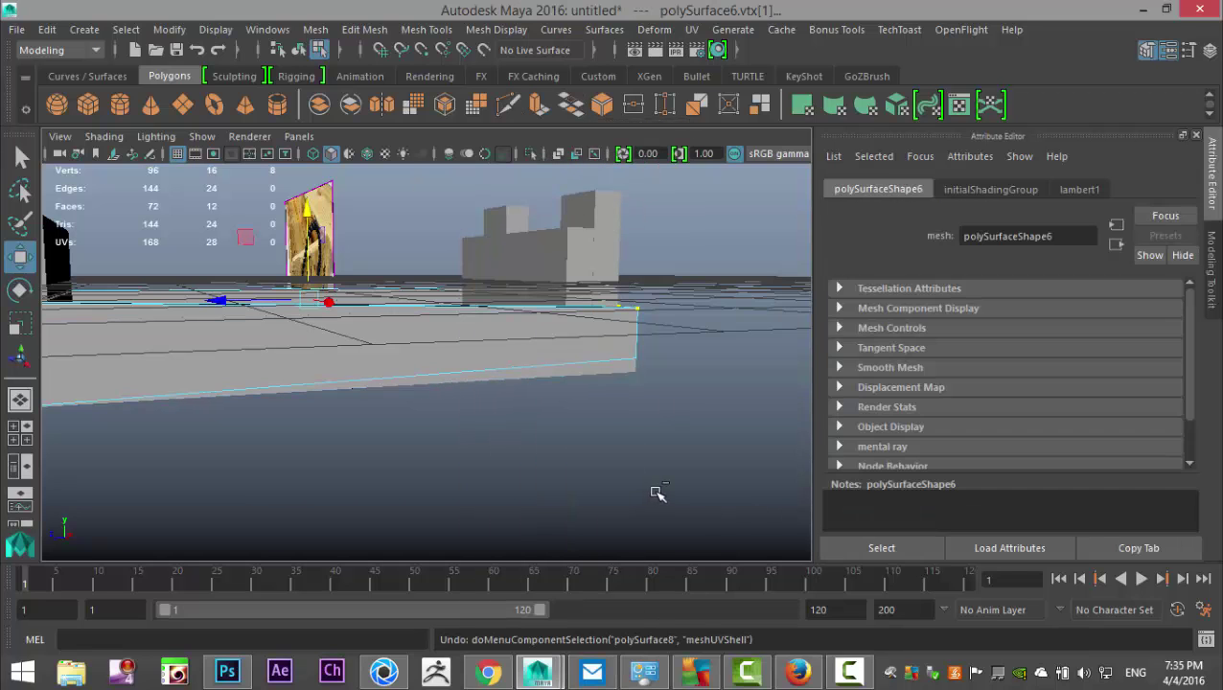
key("ctrl+z")
key("ctrl+z")
key("ctrl+z")
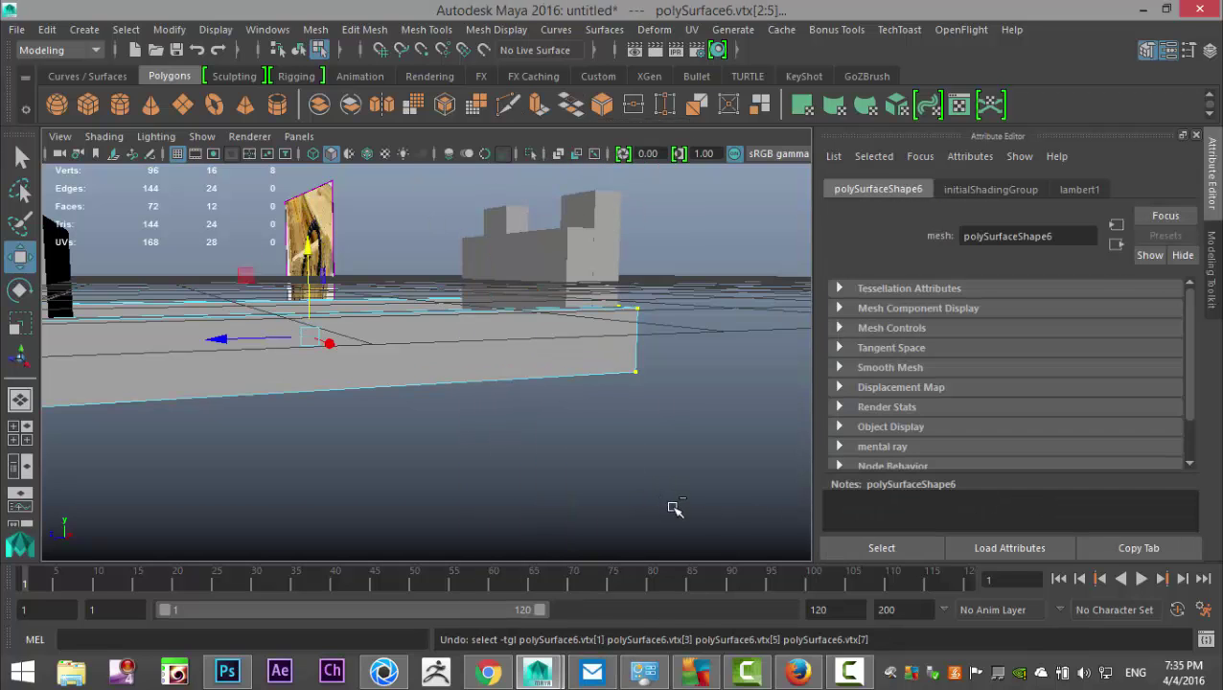
left_click_drag(675, 501, 519, 423, "alt")
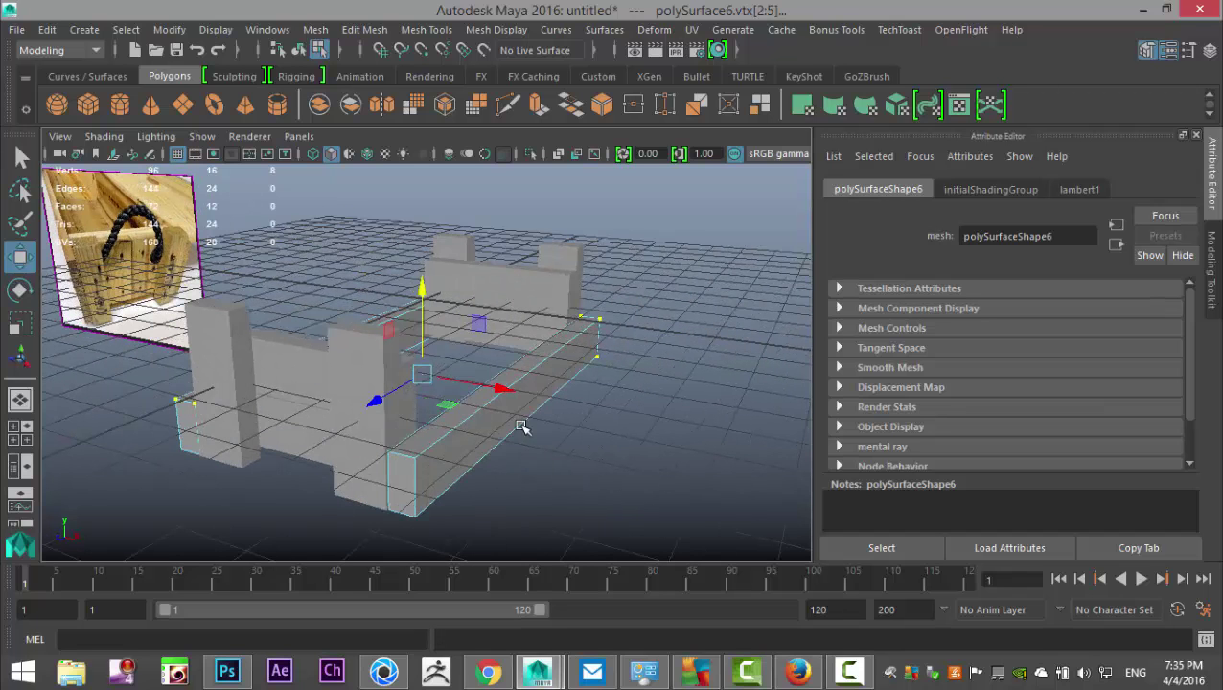
- Select the overlapping original board's faces on the positive X side, pull them outward and delete them
right_click_drag(502, 422, 566, 179)
double_click(525, 418)
left_click_drag(601, 407, 694, 463)
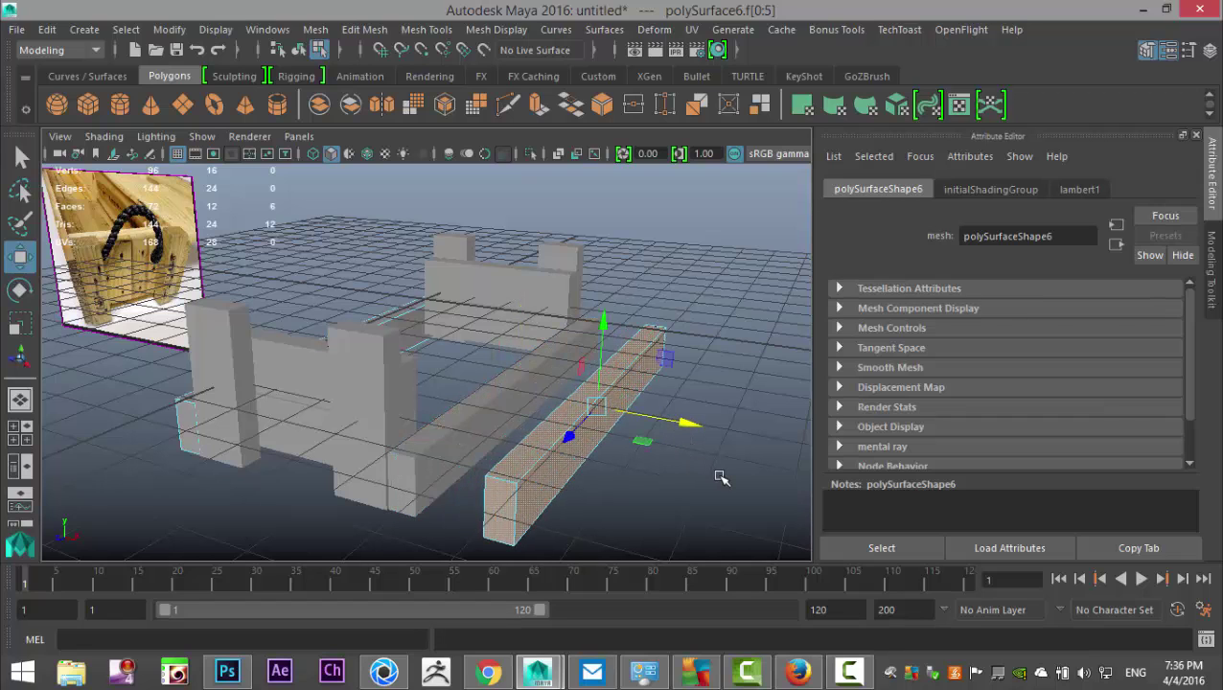
key("Delete")
- Select the thin leftover strip of the deleted board as an object and delete it
right_click_drag(557, 486, 658, 162)
right_click_drag(621, 381, 699, 281)
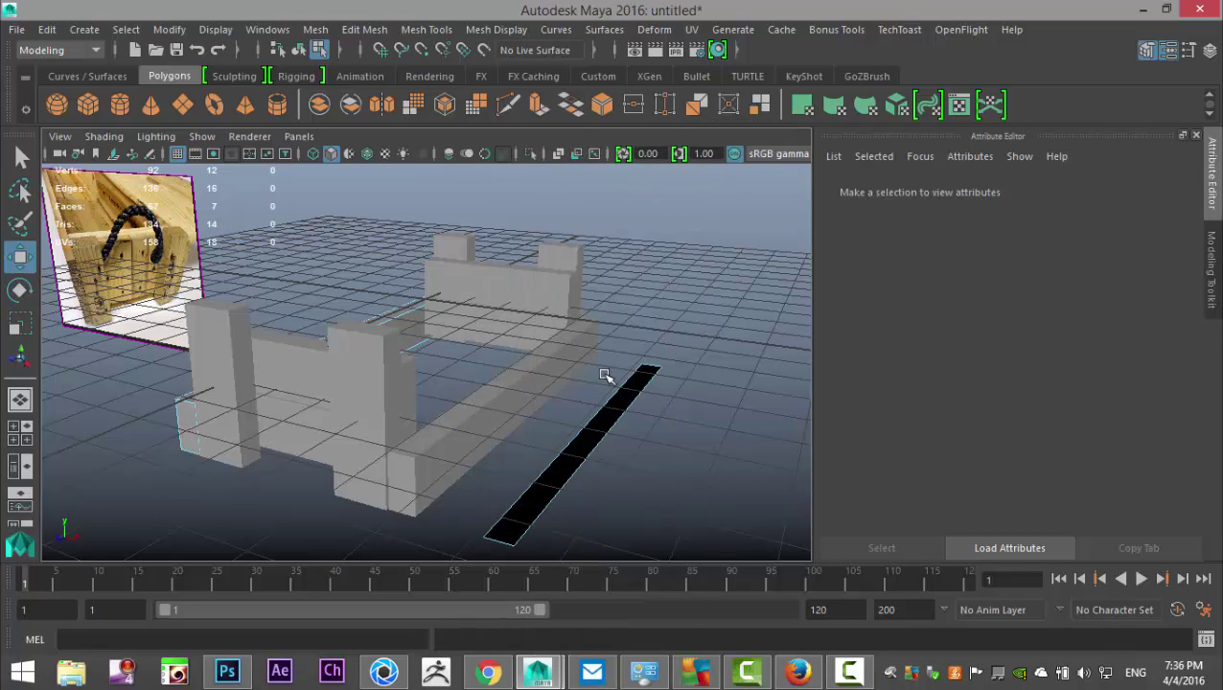
right_click_drag(633, 384, 727, 189)
left_click(631, 401)
left_click(647, 417)
left_click(621, 420)
left_click(622, 428)
left_click(614, 417)
left_click(616, 422)
right_click_drag(616, 416, 696, 129)
left_click_drag(636, 378, 647, 452)
key("Delete")
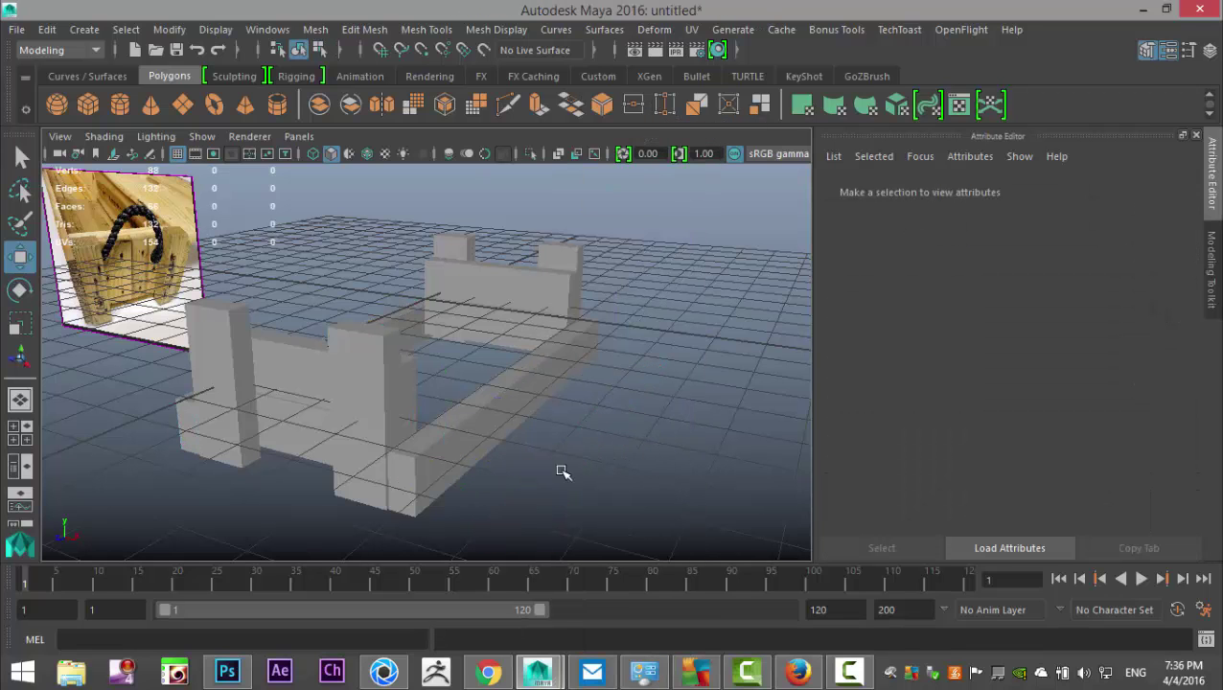
- Test for another overlapping board on the positive X side by moving the remaining one outward, and undo the move
middle_click_drag(577, 457, 726, 410, "alt")
left_click(590, 387)
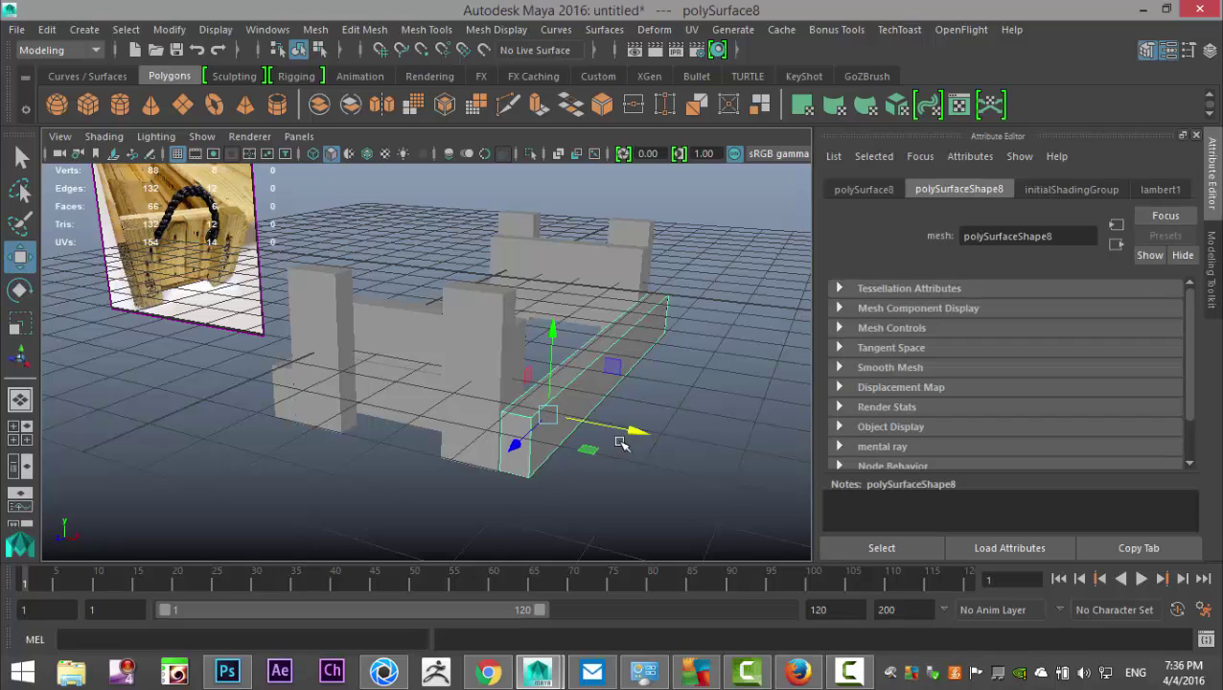
left_click_drag(636, 431, 679, 446)
key("ctrl+z")
- Select the overlapping original board on the opposite side, pull it outward and delete it
left_click_drag(652, 524, 496, 429, "alt")
left_click(489, 393)
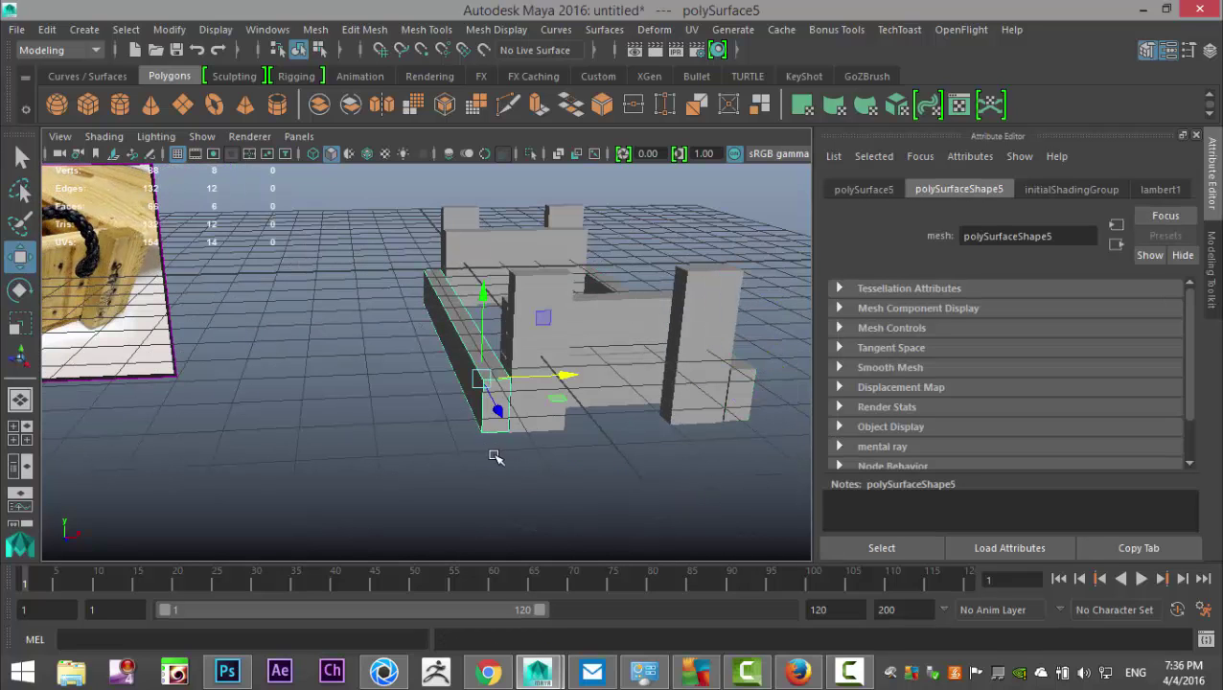
left_click_drag(558, 374, 467, 418)
key("ctrl+z")
- Try moving the remaining board on that side outward to check for duplicates, and undo the move
left_click(482, 410)
left_click_drag(556, 376, 542, 393)
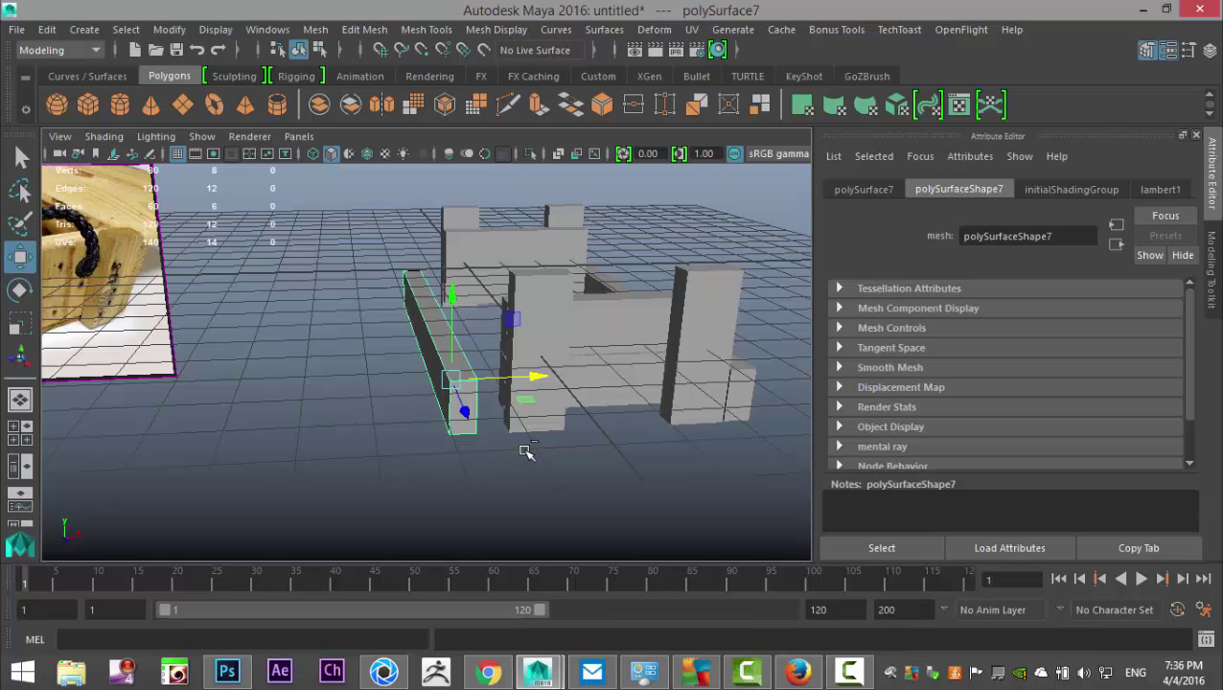
key("ctrl+z")
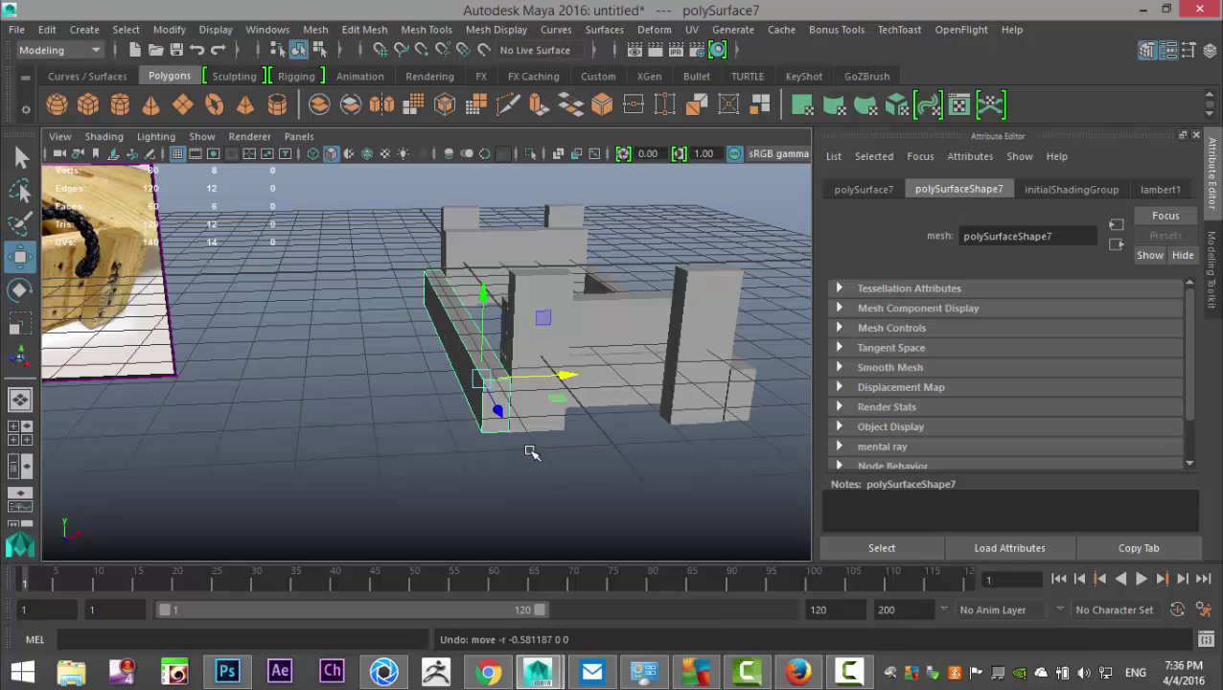
- In the front view, select the upper vertices of both remaining side boards and try raising them about 0.19 units, undoing the move
left_click(746, 389)
left_click(26, 432)
key("space")
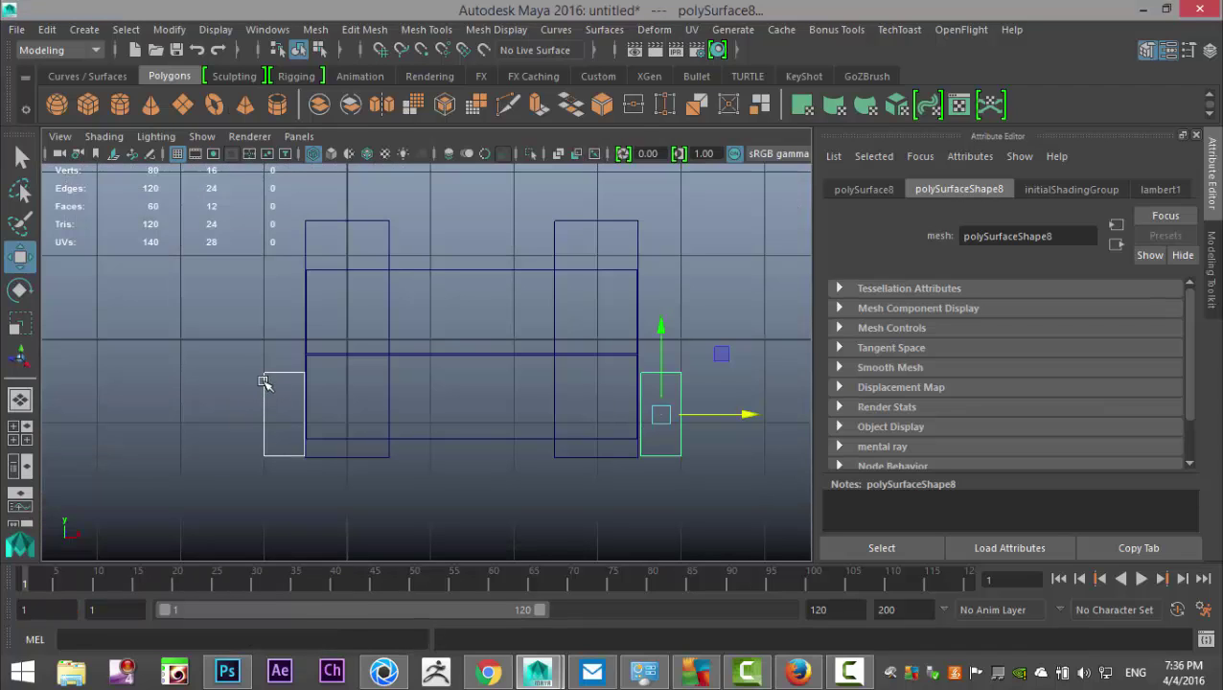
right_click_drag(264, 382, 257, 363)
left_click_drag(259, 370, 357, 405)
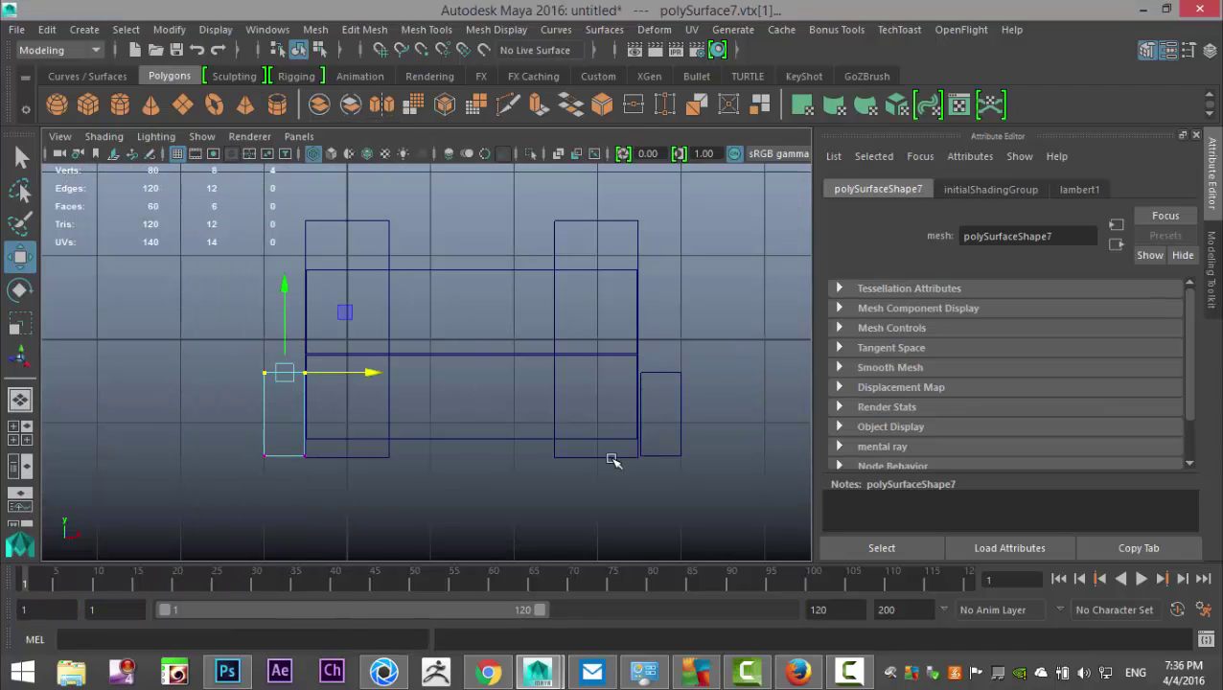
left_click(659, 373, "shift")
right_click_drag(657, 376, 644, 264, "shift")
left_click_drag(618, 357, 729, 395)
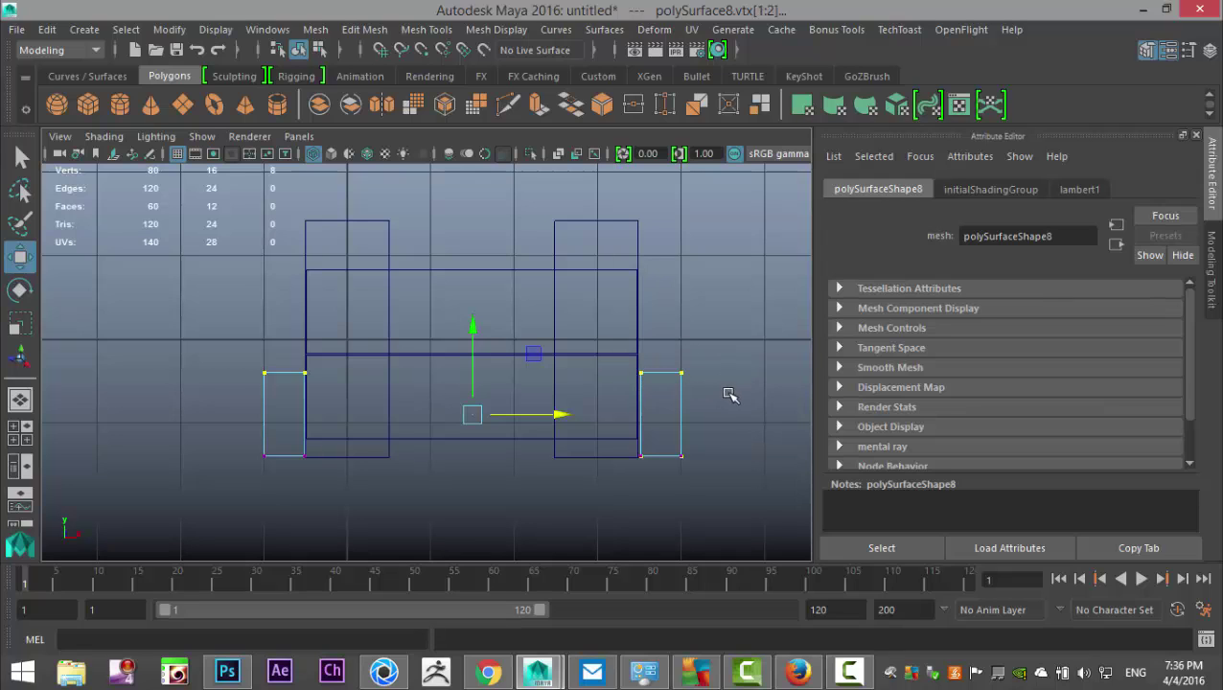
left_click_drag(471, 324, 475, 309)
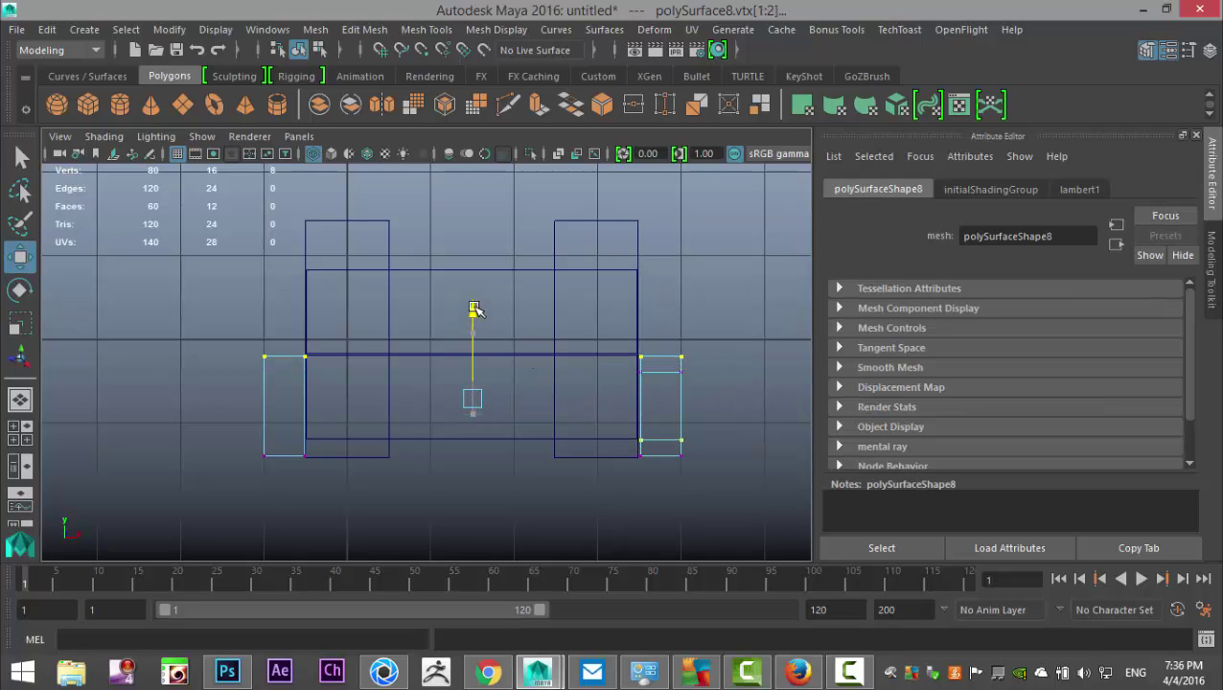
key("ctrl+z")
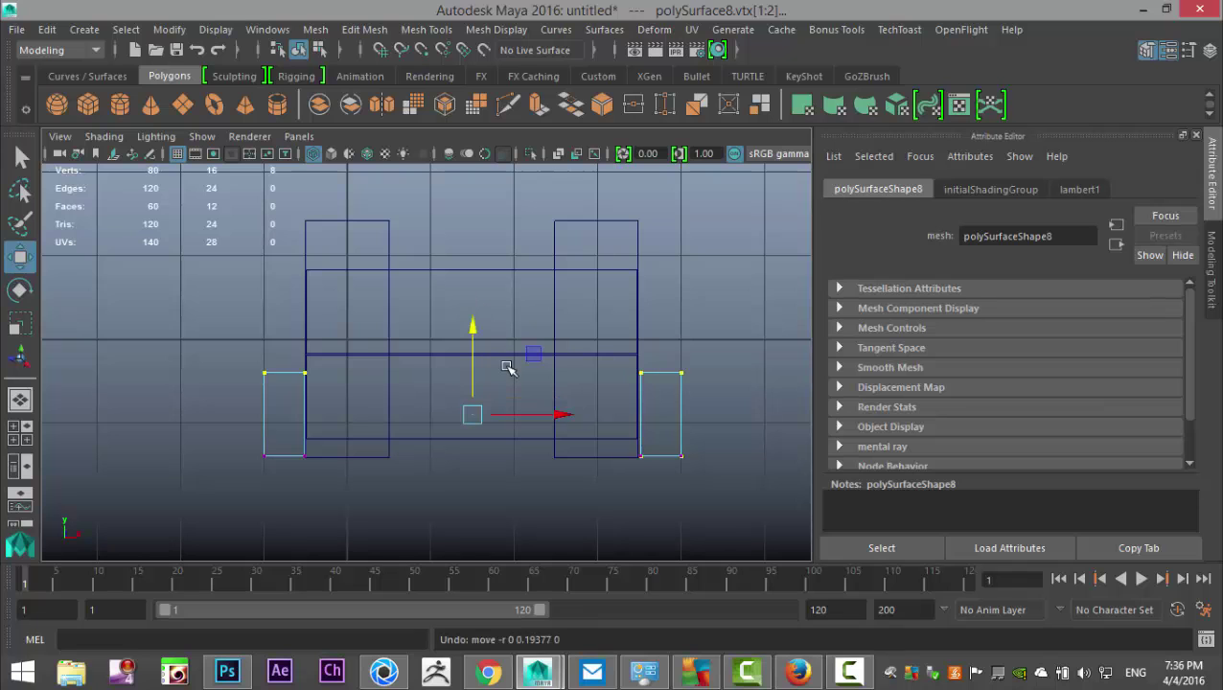
- In the front view, raise the upper vertices of both side boards to the seam between the stacked end-panel boards
left_click(19, 427)
key("space")
left_click_drag(699, 390, 473, 395, "alt")
left_click_drag(623, 420, 275, 442, "alt")
left_click_drag(182, 455, 229, 464, "alt")
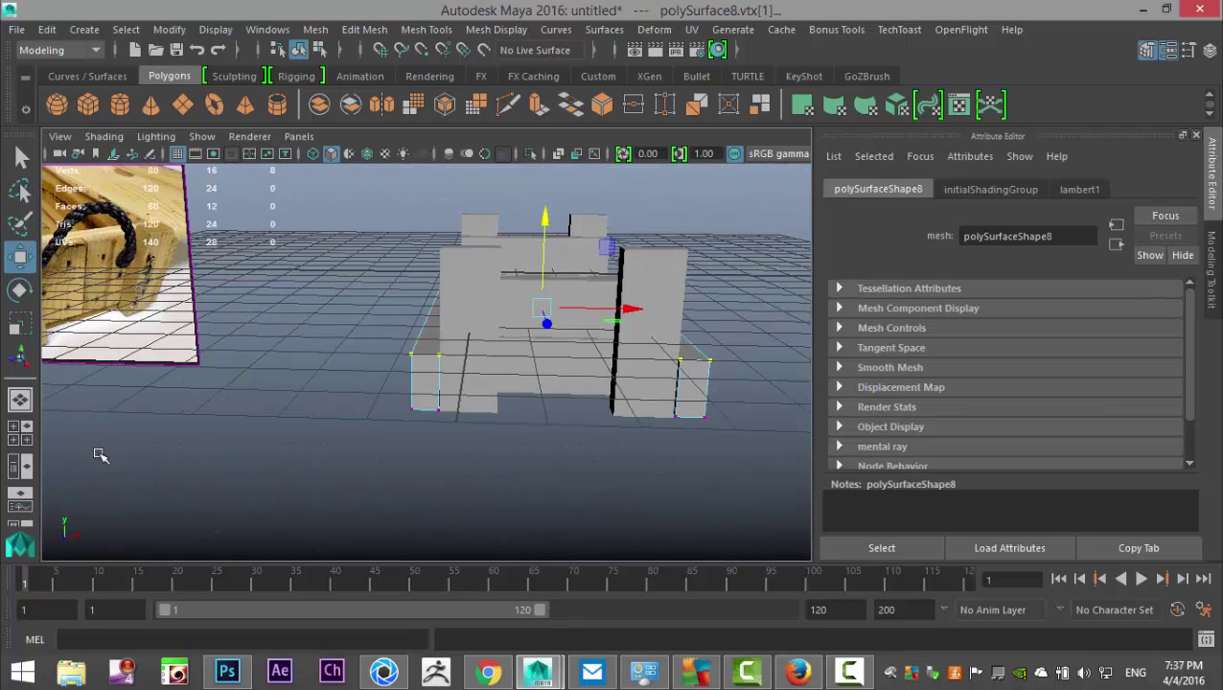
left_click(25, 438)
key("space")
scroll(431, 416, "up", 1)
key("space")
key("space")
left_click_drag(473, 284, 482, 268)
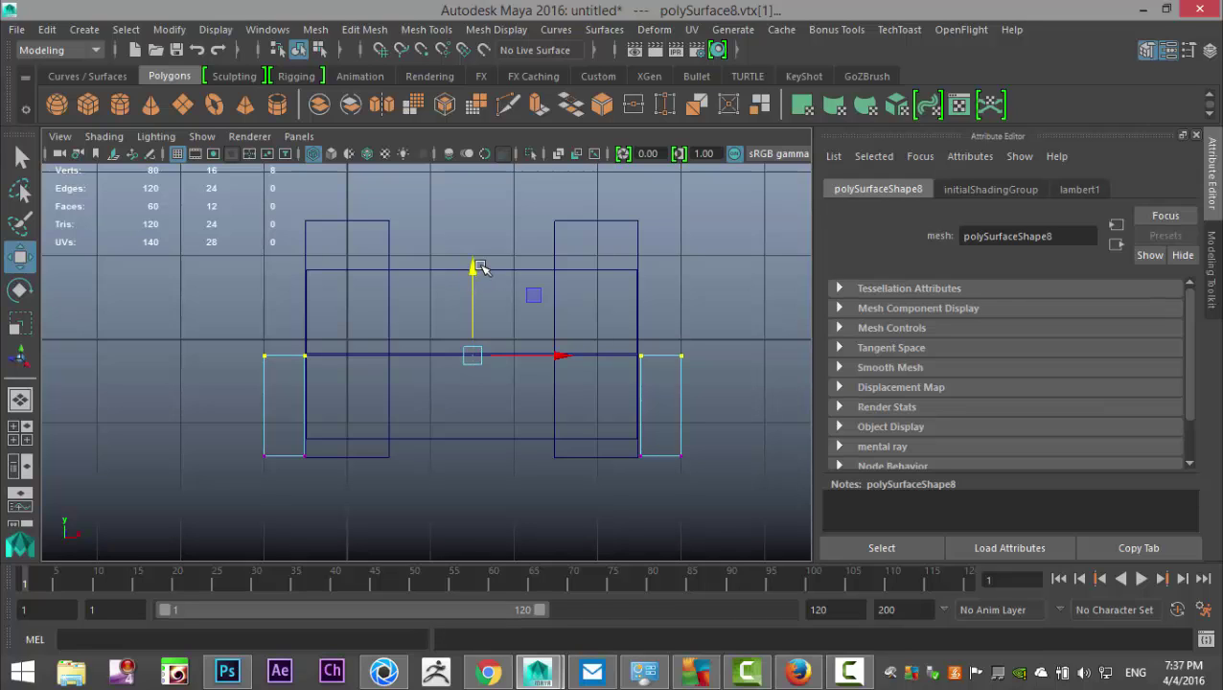
- Duplicate both side boards together and move the copies straight up so they stack on top of the originals
right_click_drag(263, 414, 356, 140)
left_click(265, 406)
left_click(681, 424)
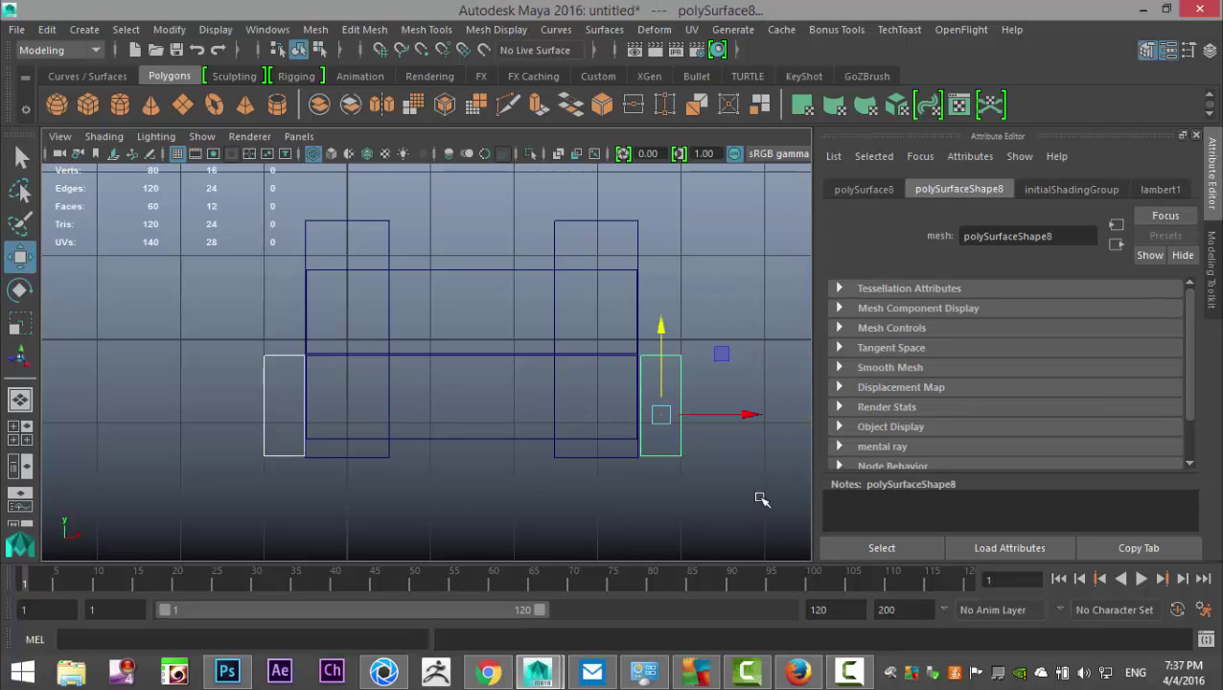
key("ctrl+d")
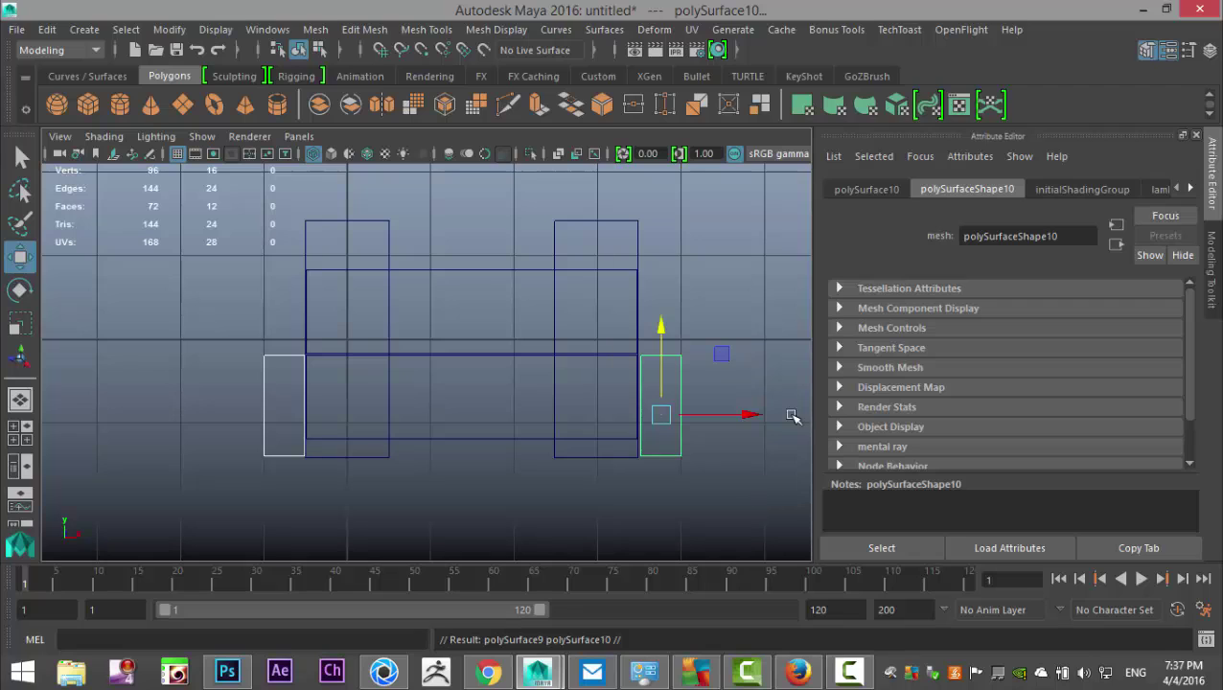
left_click_drag(661, 328, 678, 226)
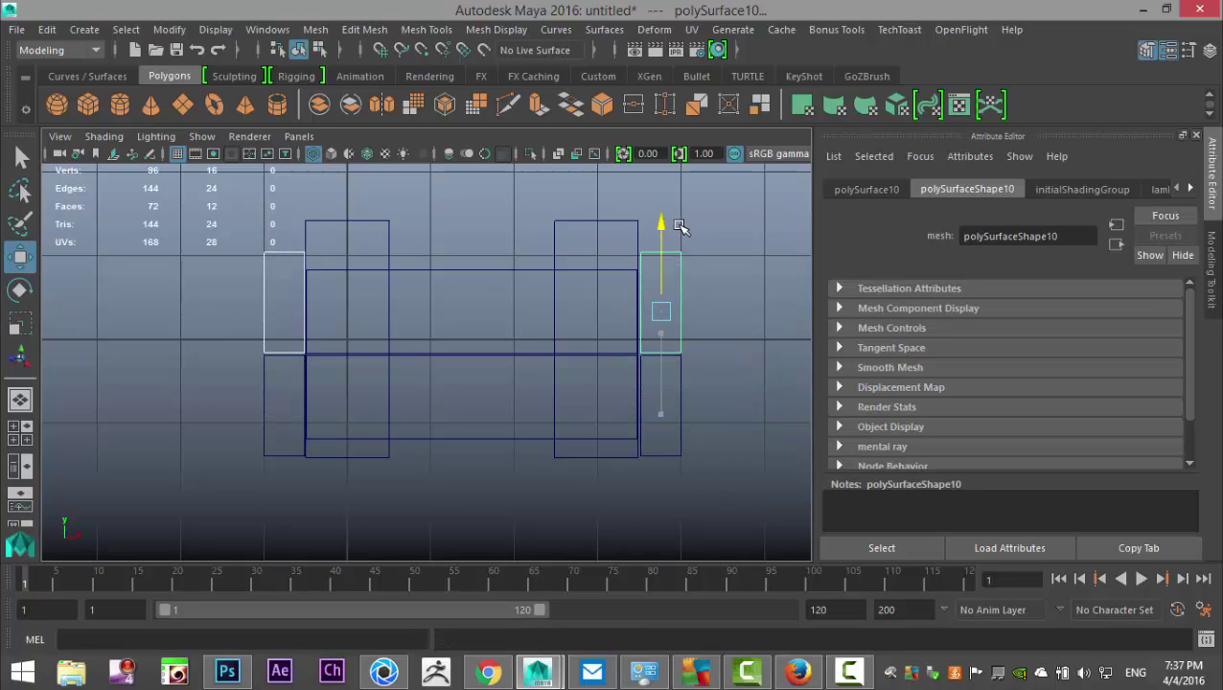
left_click_drag(680, 226, 680, 226)
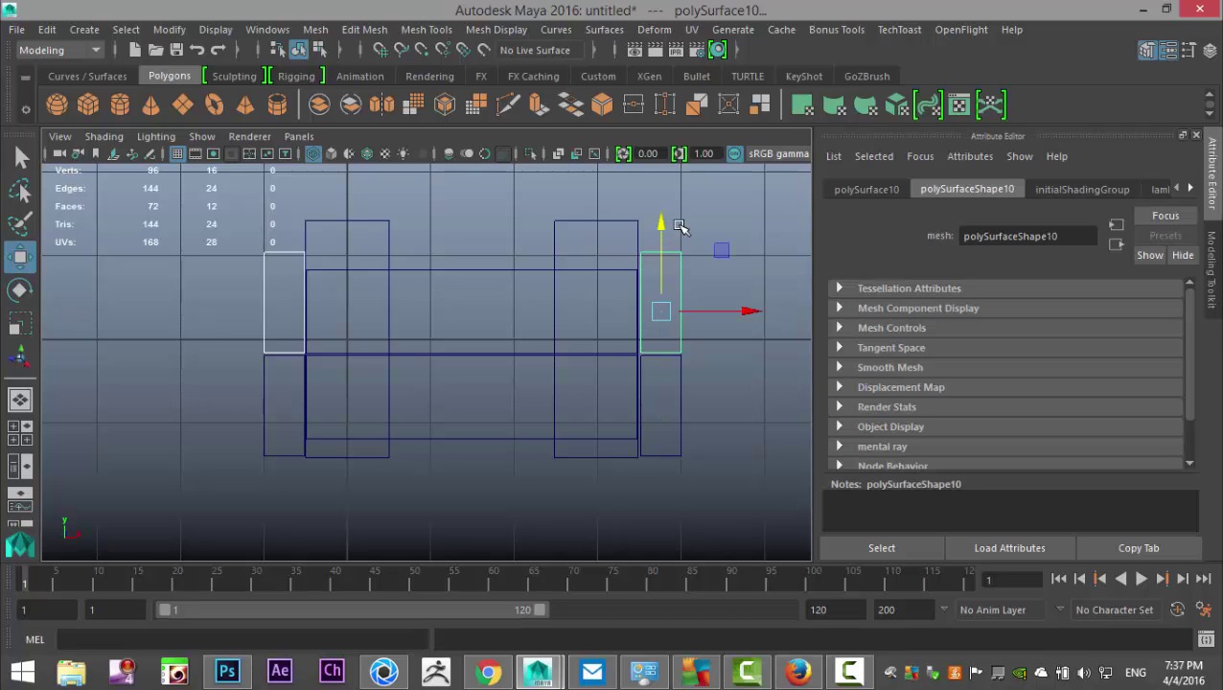
- In the perspective view, duplicate the upper board on the side nearest the reference photo and move the copy inward over the crate
left_click(27, 439)
key("space")
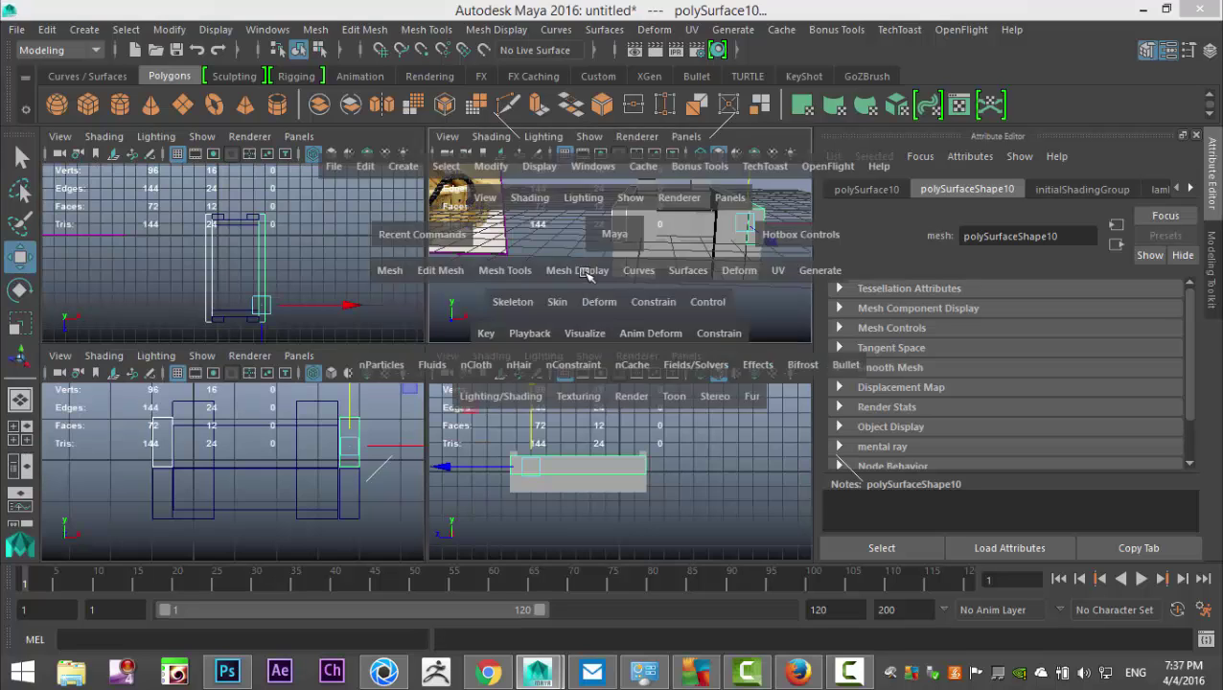
left_click_drag(537, 414, 472, 374, "alt")
left_click(464, 393)
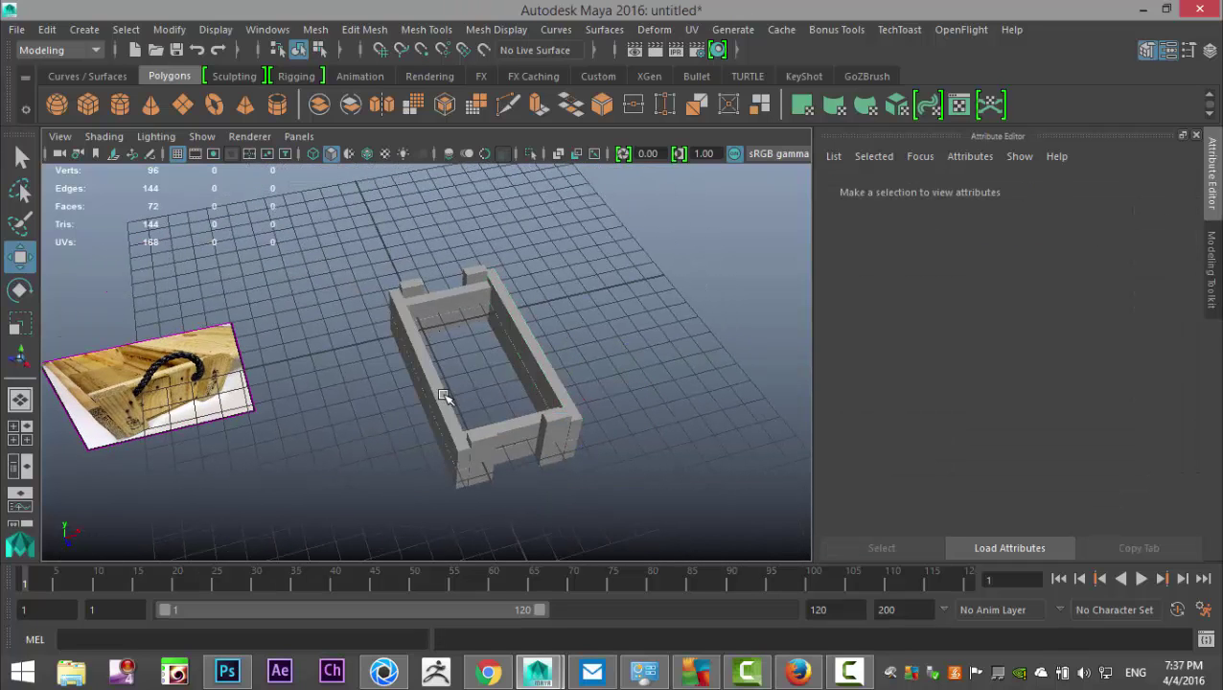
left_click(443, 396)
key("ctrl+d")
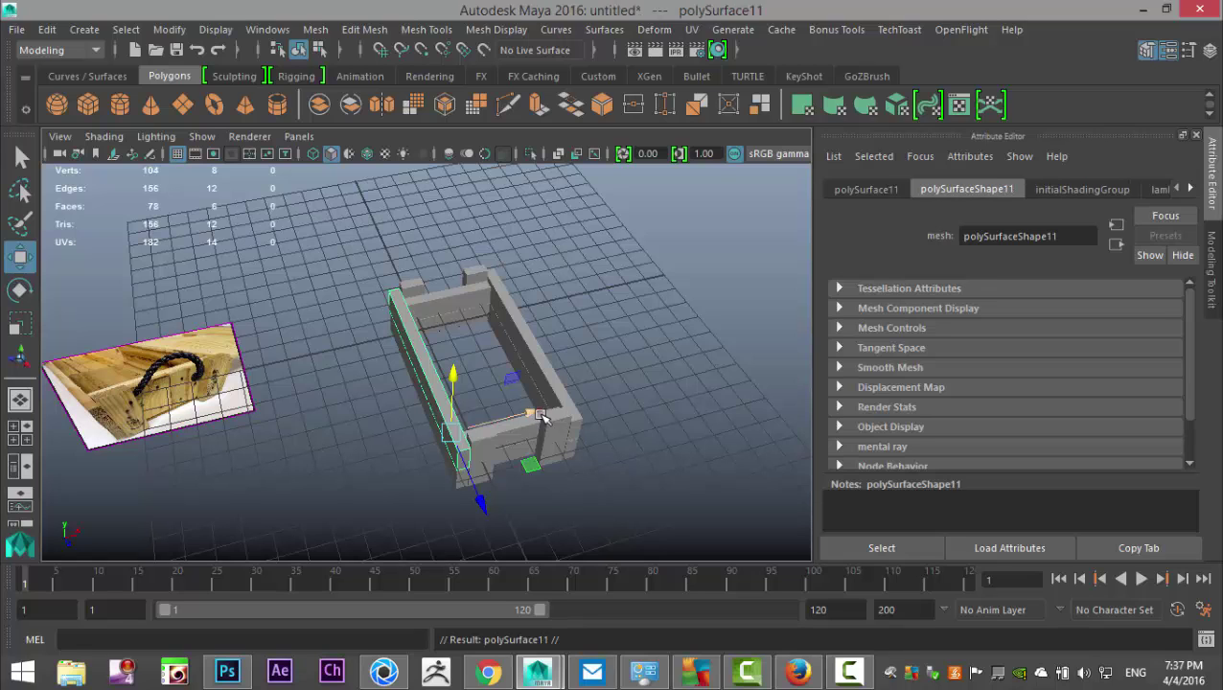
left_click_drag(535, 413, 569, 405)
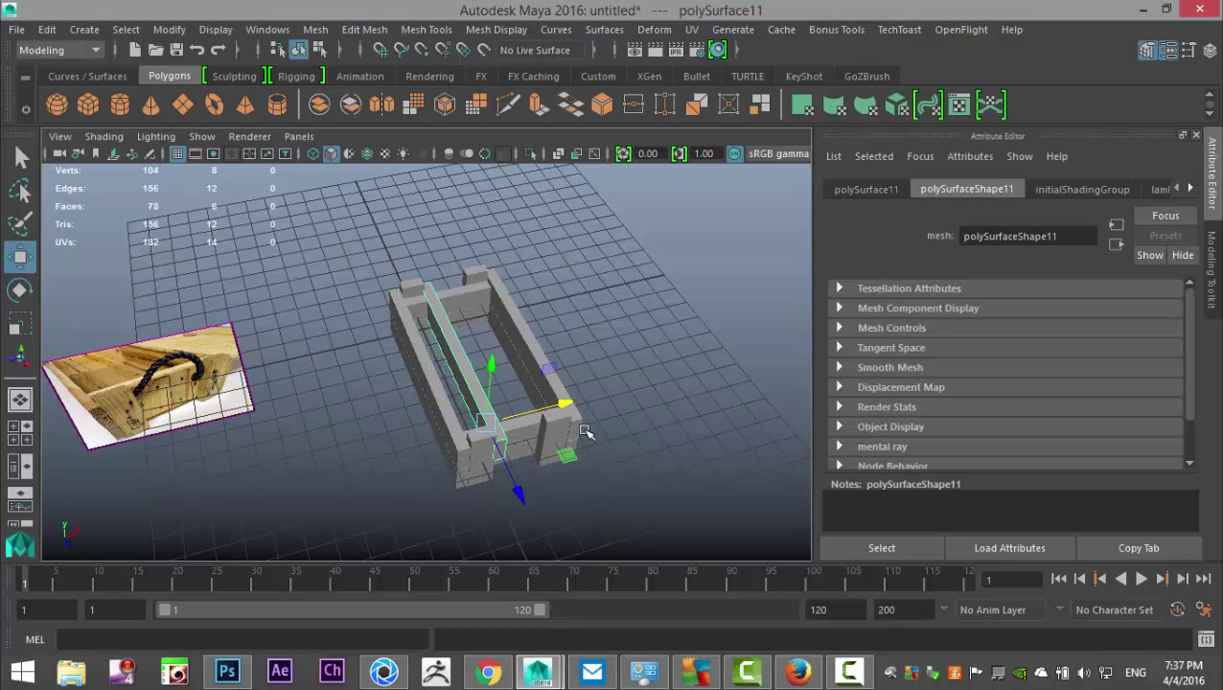
- Rotate the copied board about its long axis so it lies flat, and raise it above the end panels
key("e")
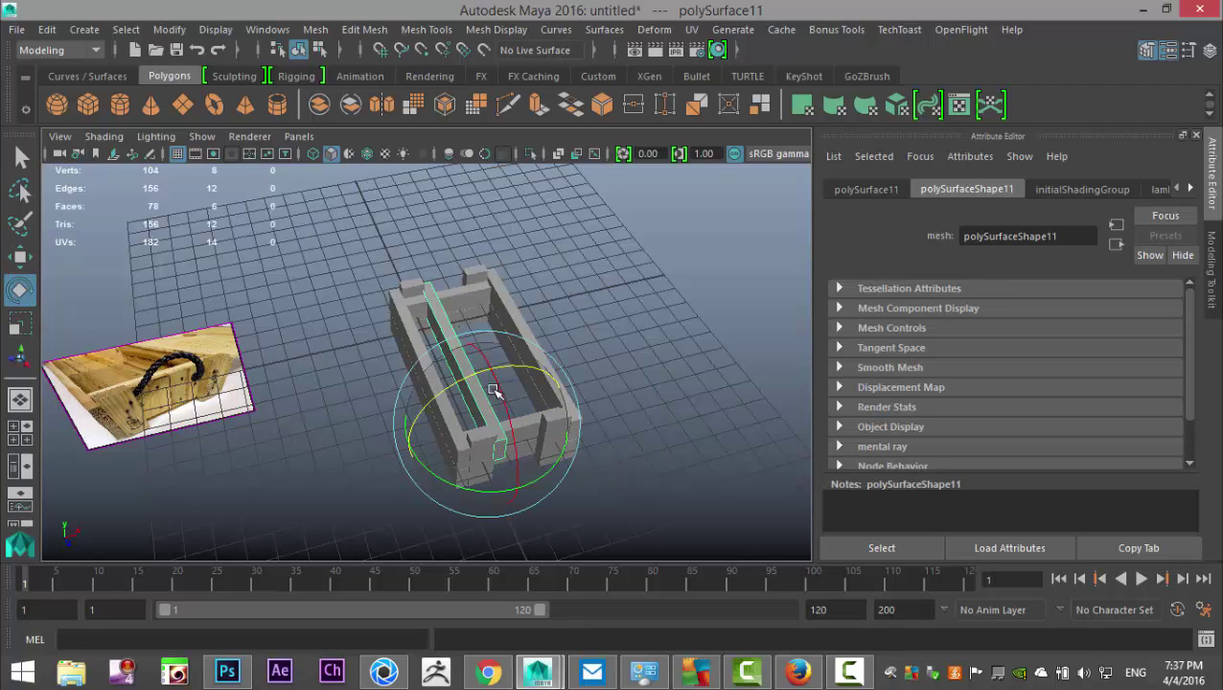
left_click_drag(446, 385, 484, 381)
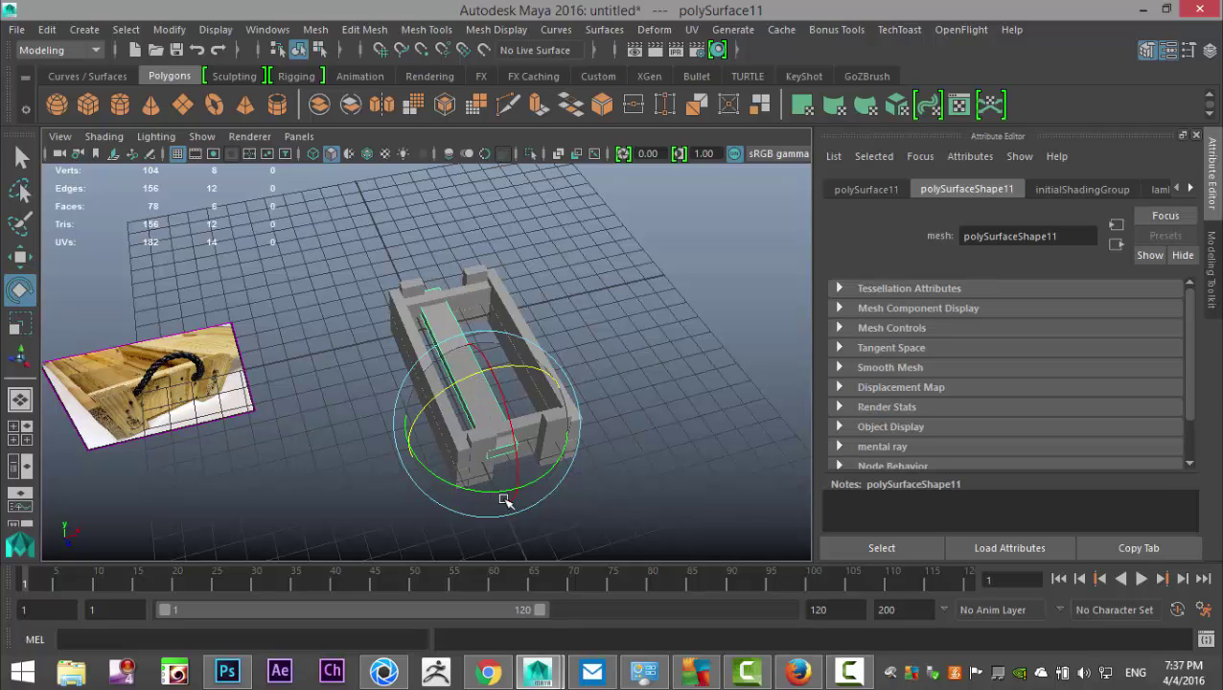
key("w")
left_click_drag(489, 362, 492, 351)
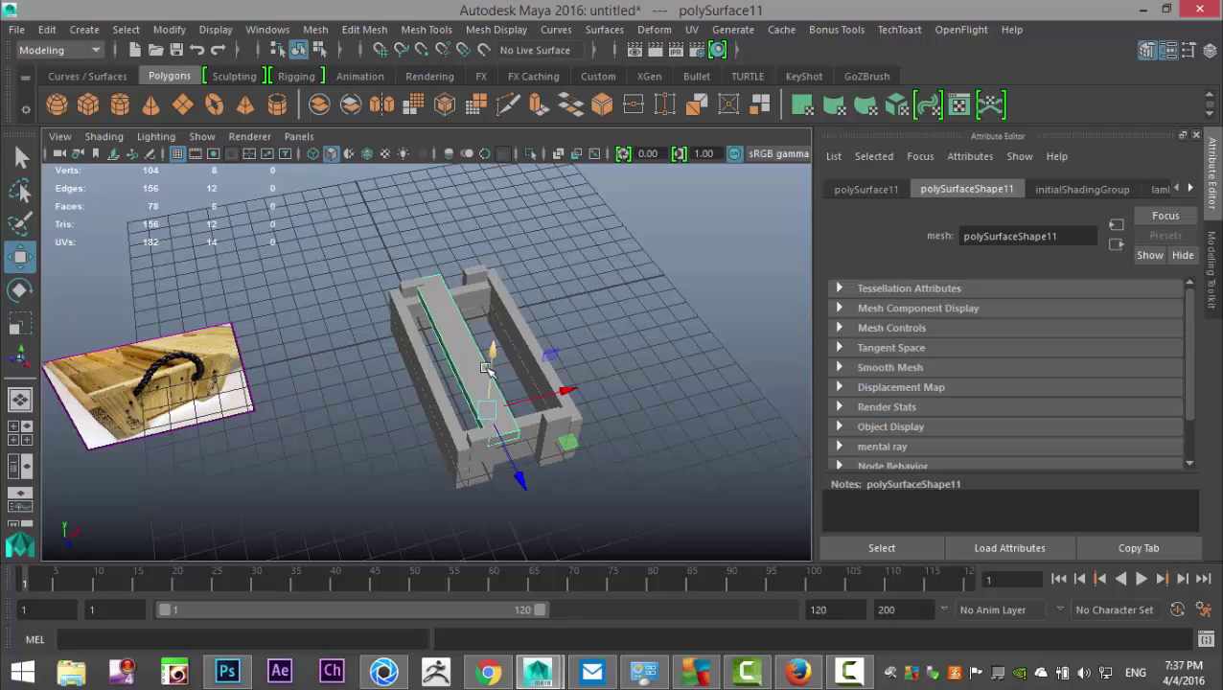
- In the front view, rest the flat board on the end panel's top edge and align its outer side with the corner post's outer edge
left_click(20, 429)
key("space")
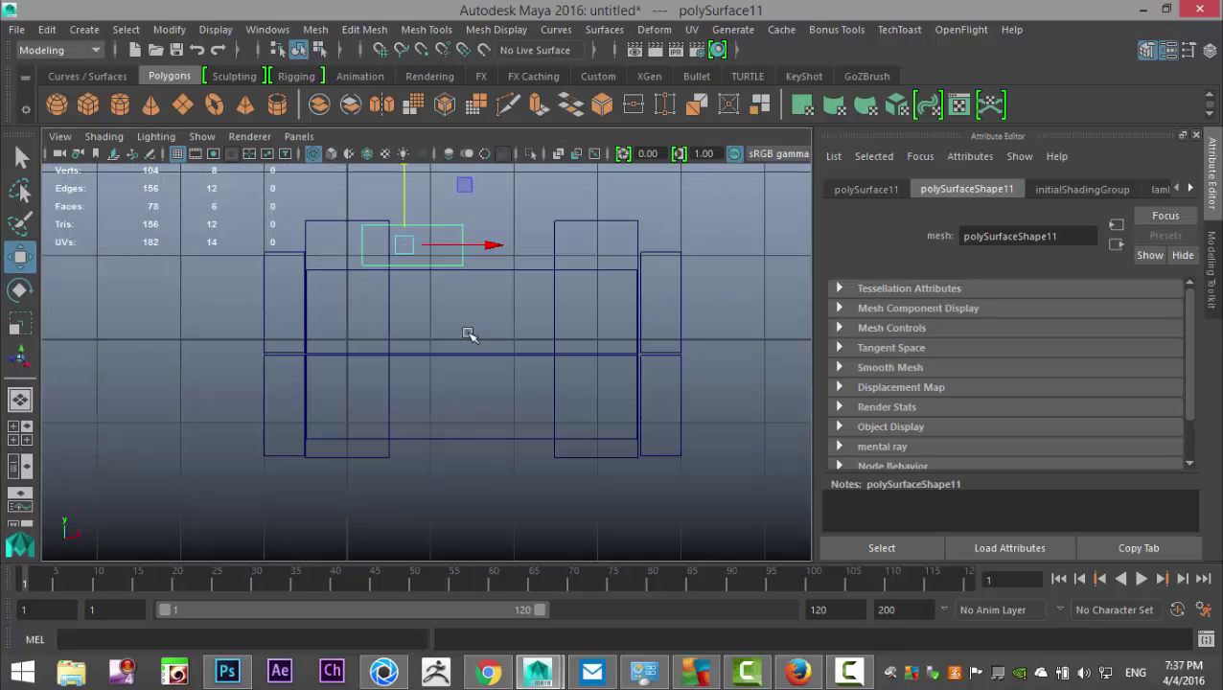
middle_click_drag(467, 333, 545, 455, "alt")
scroll(567, 447, "up", 4)
left_click_drag(533, 280, 532, 286)
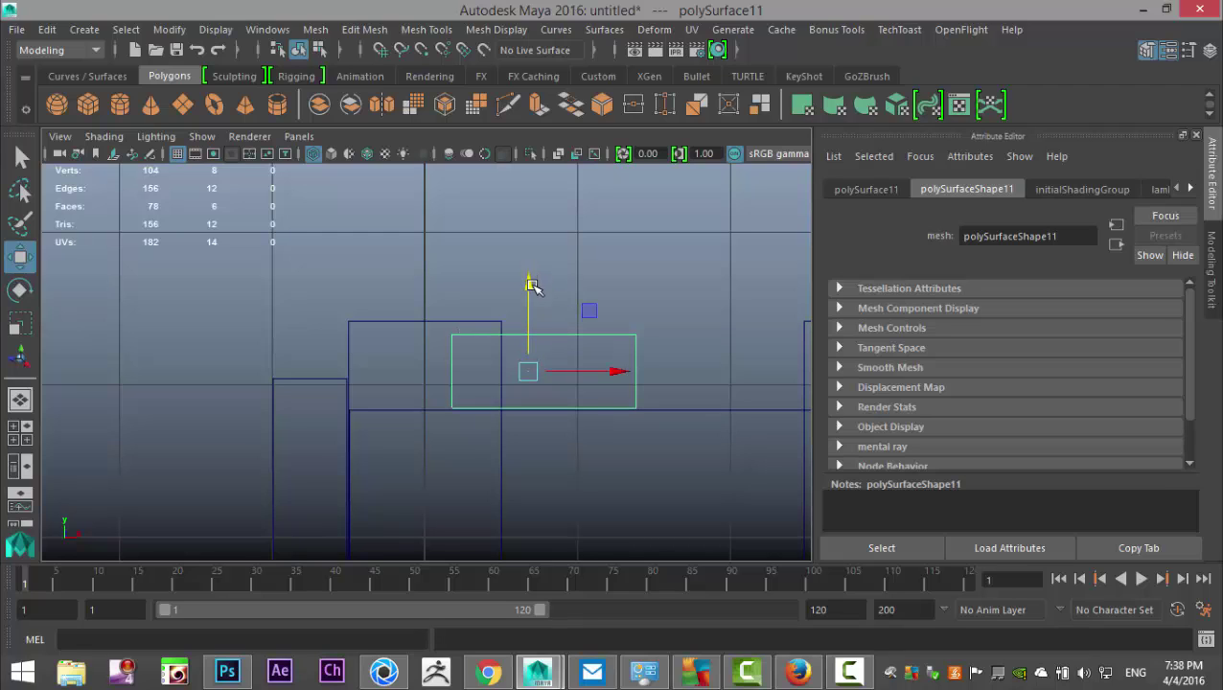
left_click_drag(619, 373, 516, 376)
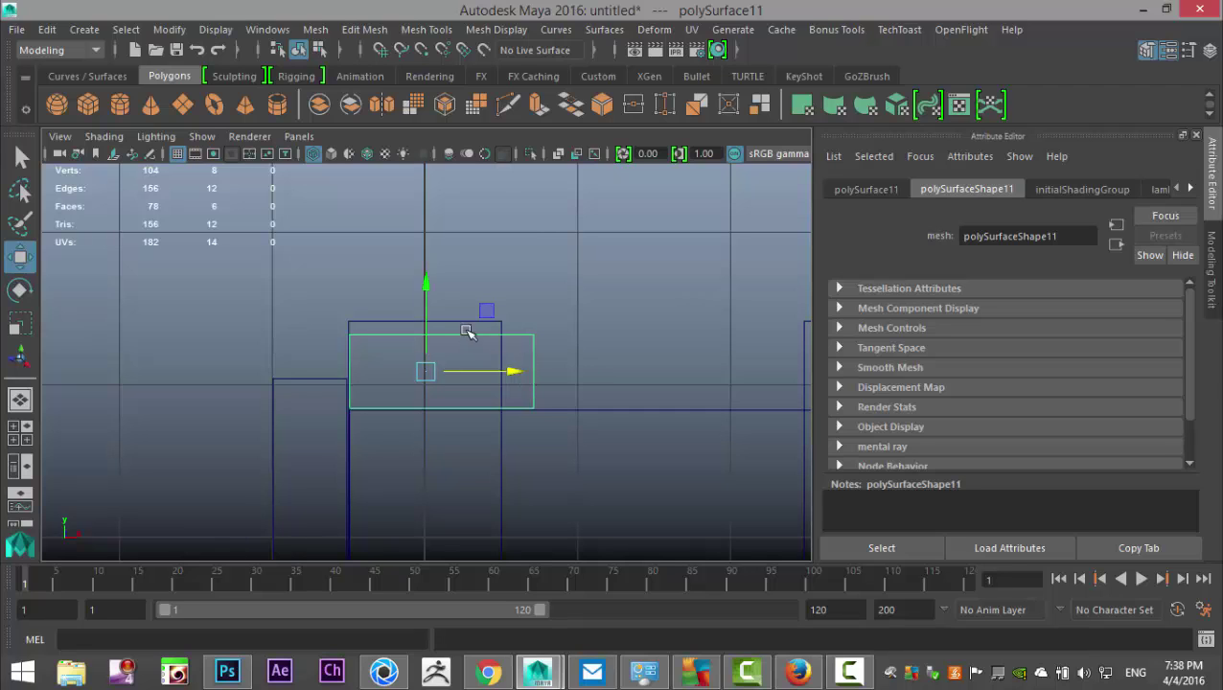
- Raise the flat board's upper vertices until they are level with the top of the corner posts
right_click_drag(472, 334, 383, 184)
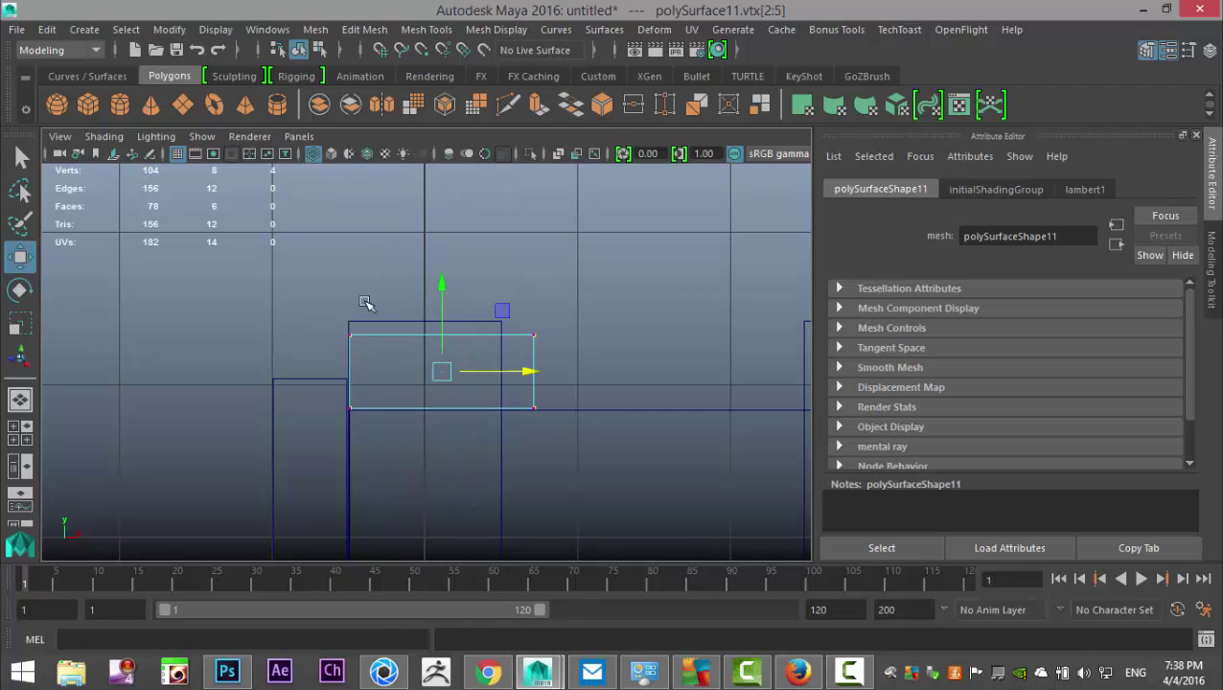
left_click_drag(321, 317, 580, 354)
left_click_drag(442, 248, 450, 233)
scroll(550, 353, "down", 7)
scroll(641, 488, "up", 4)
middle_click_drag(638, 468, 484, 433, "alt")
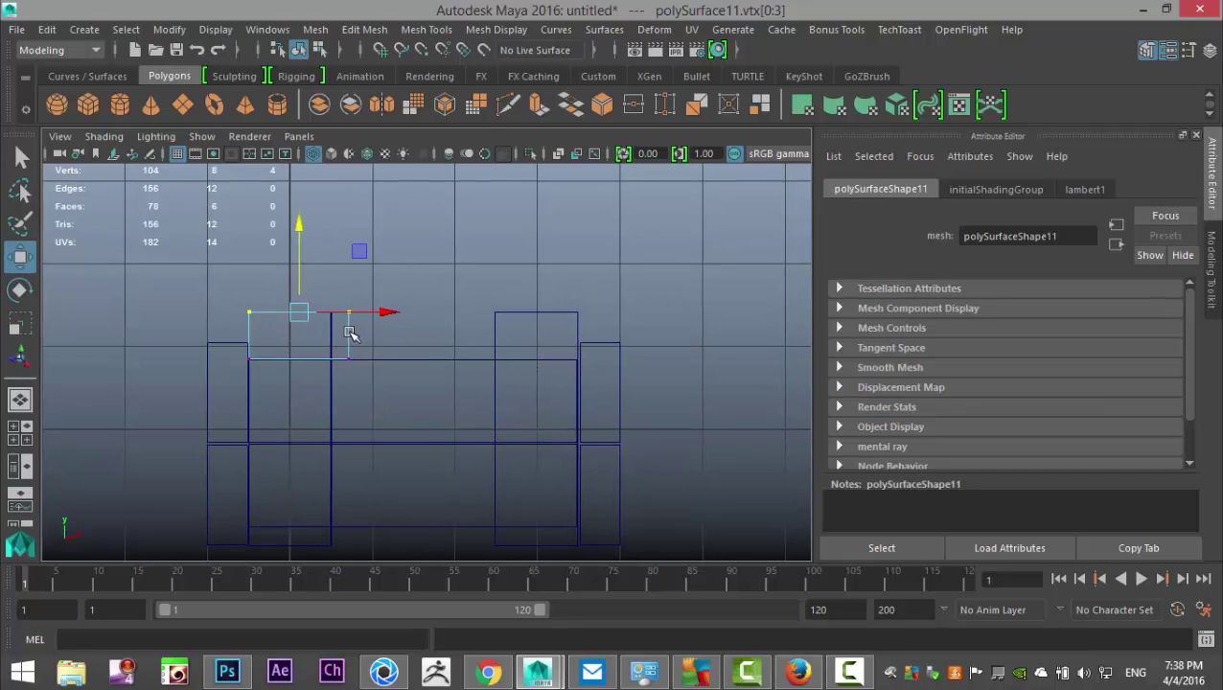
- Duplicate the flat board twice along X, leaving a thin gap between neighbouring boards, to make a row of three
right_click_drag(347, 332, 422, 132)
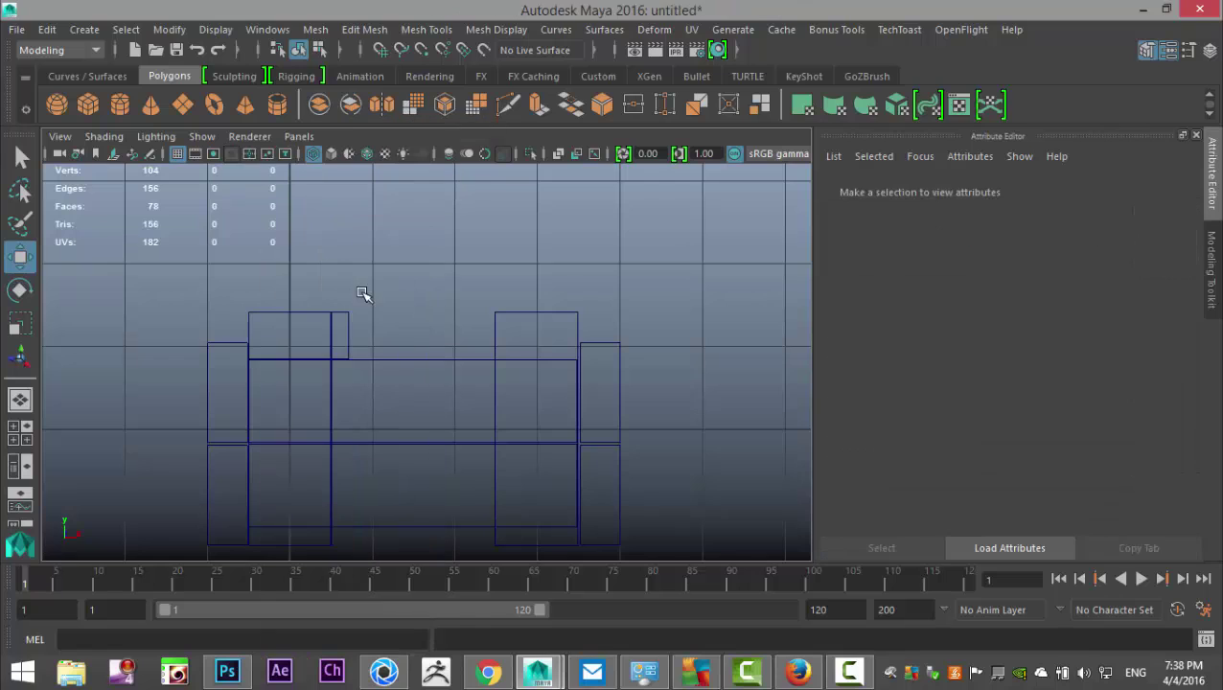
left_click(348, 332)
key("ctrl+d")
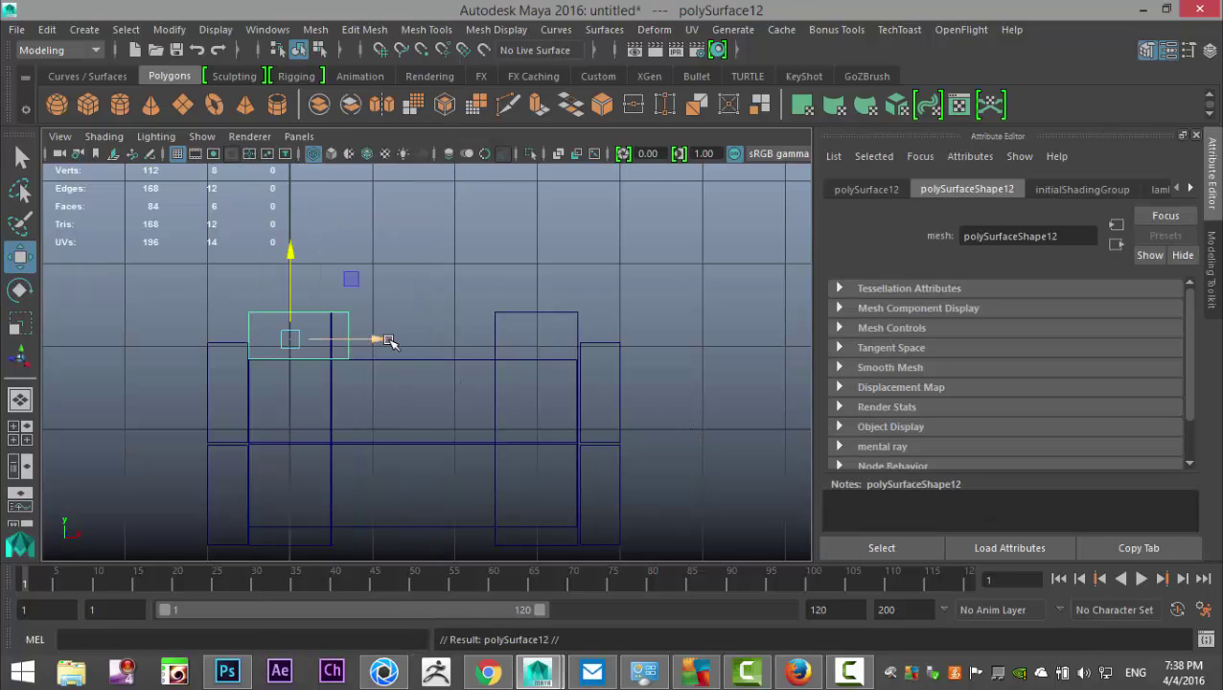
left_click_drag(390, 341, 485, 353)
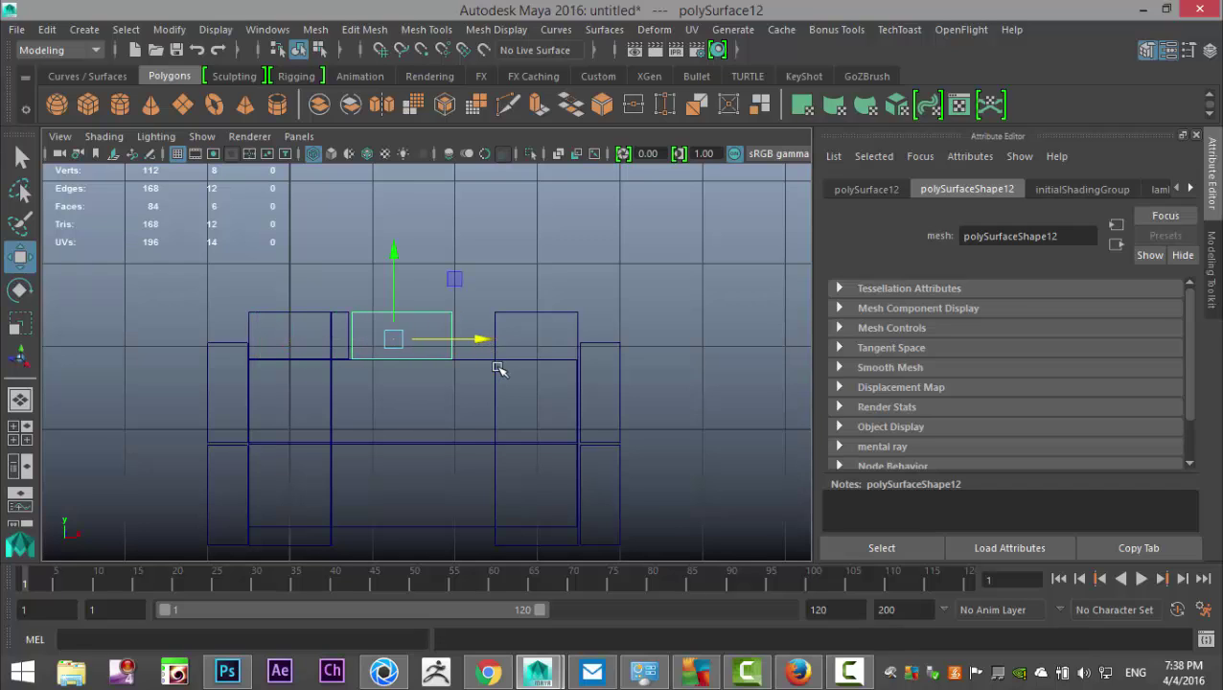
key("shift+d")
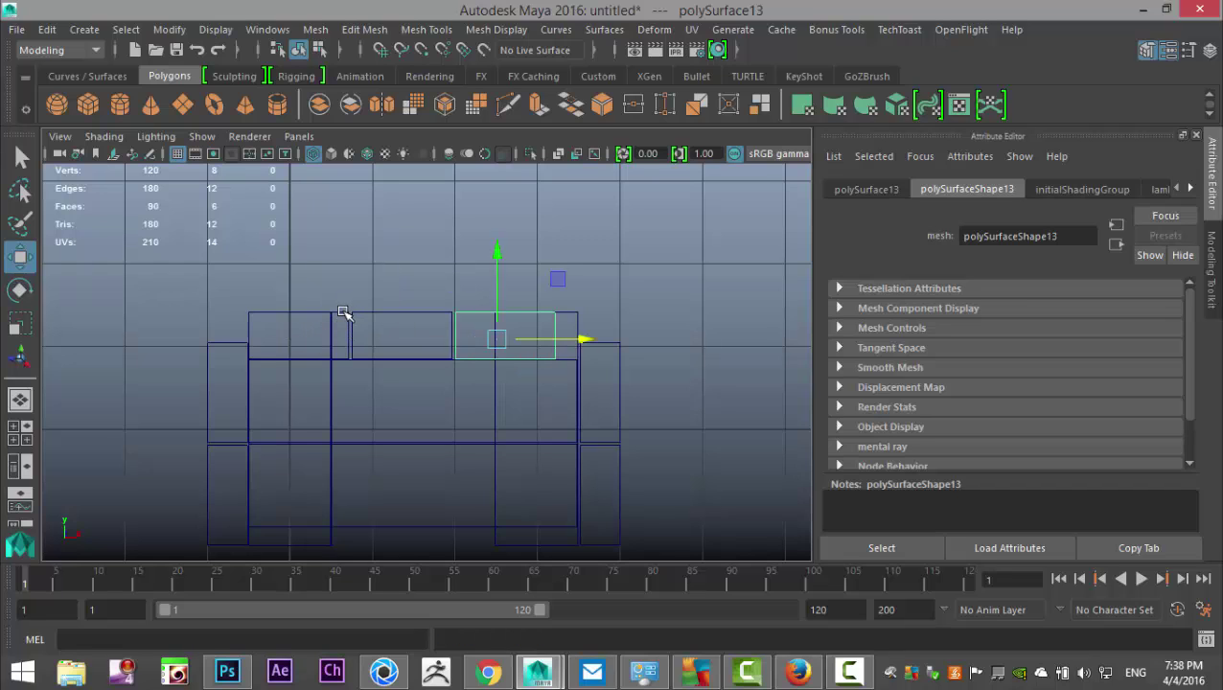
- Combine the three flat boards into one mesh and center its pivot
left_click(345, 313)
left_click(418, 313)
left_click(481, 314)
left_click(315, 29)
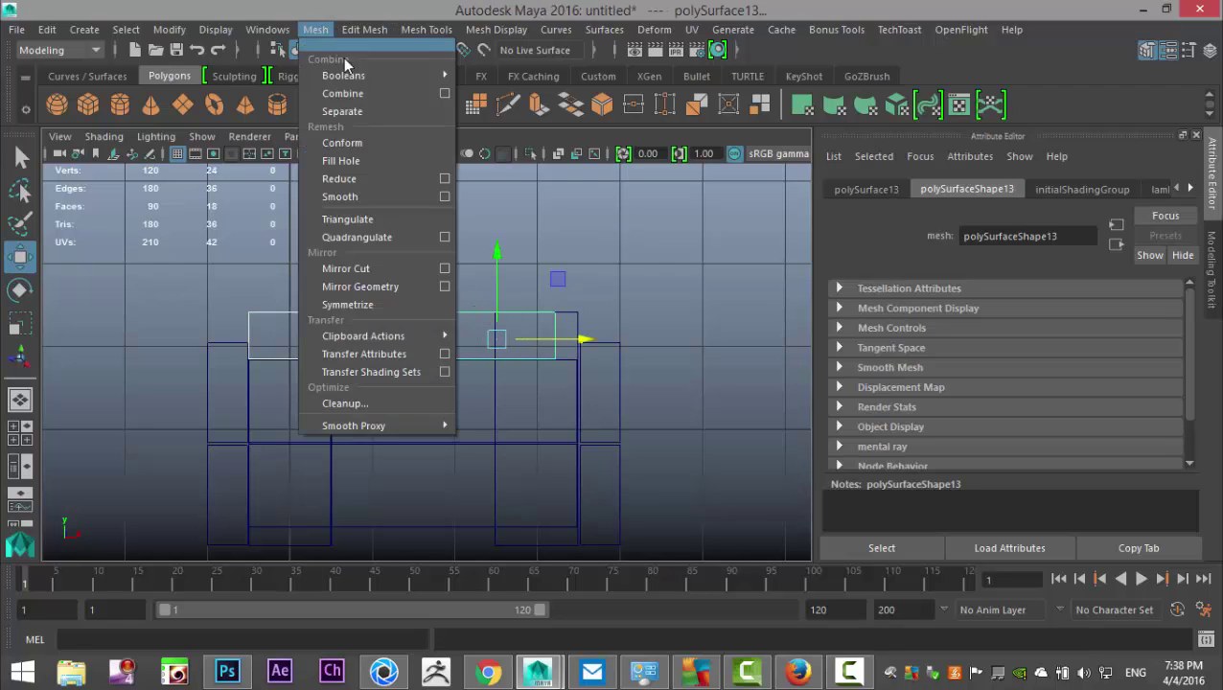
left_click(369, 90)
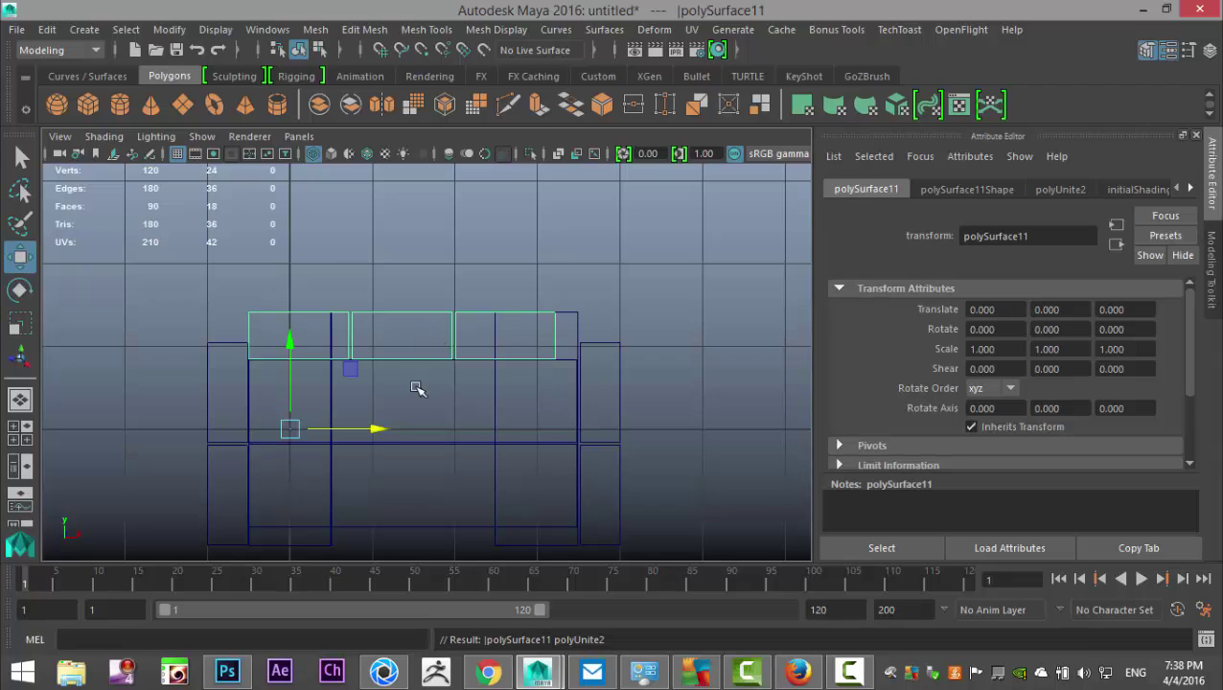
left_click(169, 29)
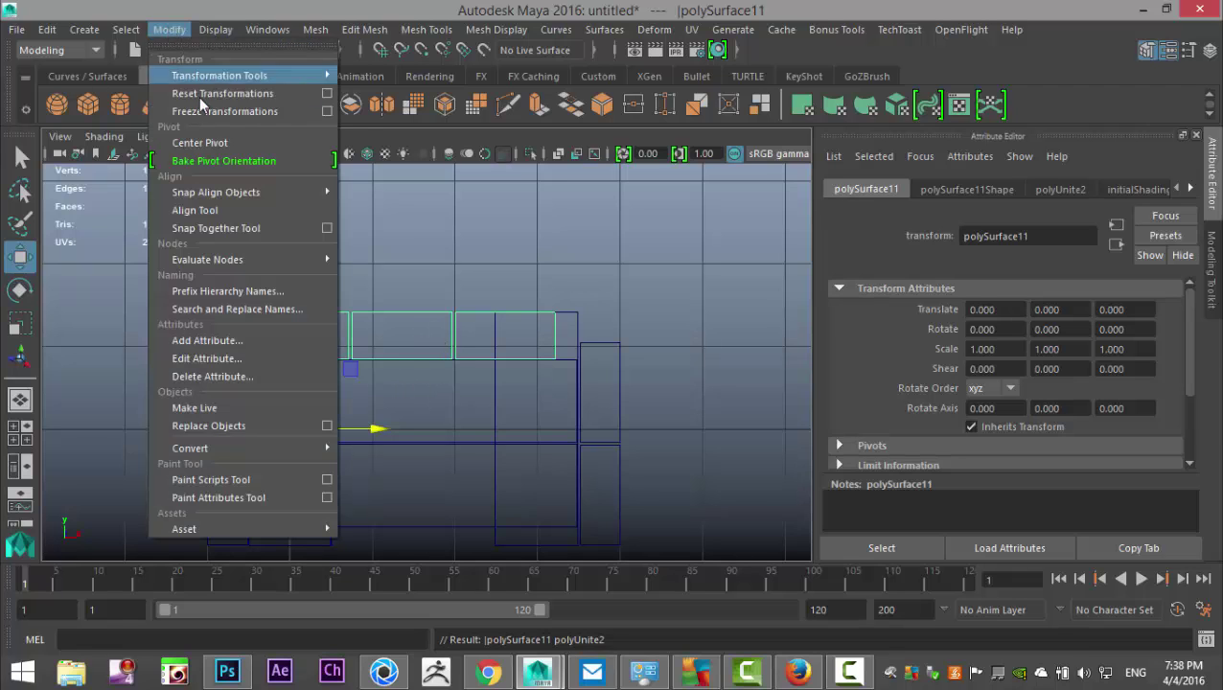
left_click(225, 138)
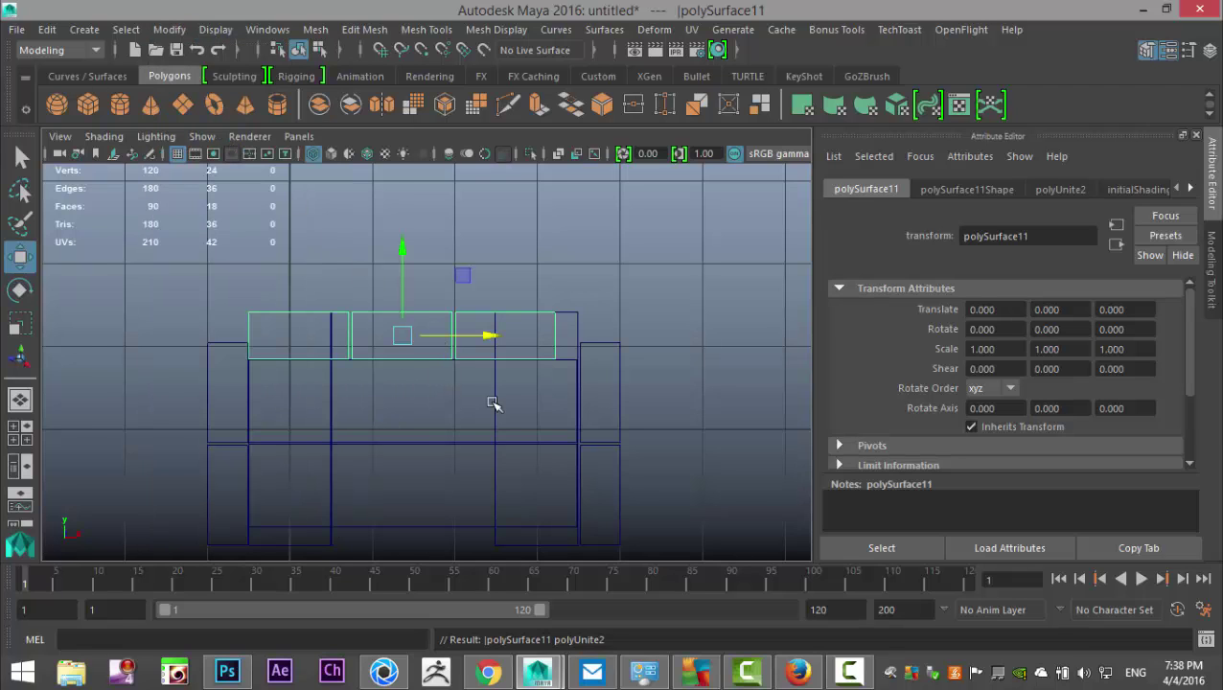
- Scale the combined boards wider along X and shift them to span the width between the corner posts' outer edges
key("r")
left_click_drag(483, 335, 501, 338)
key("w")
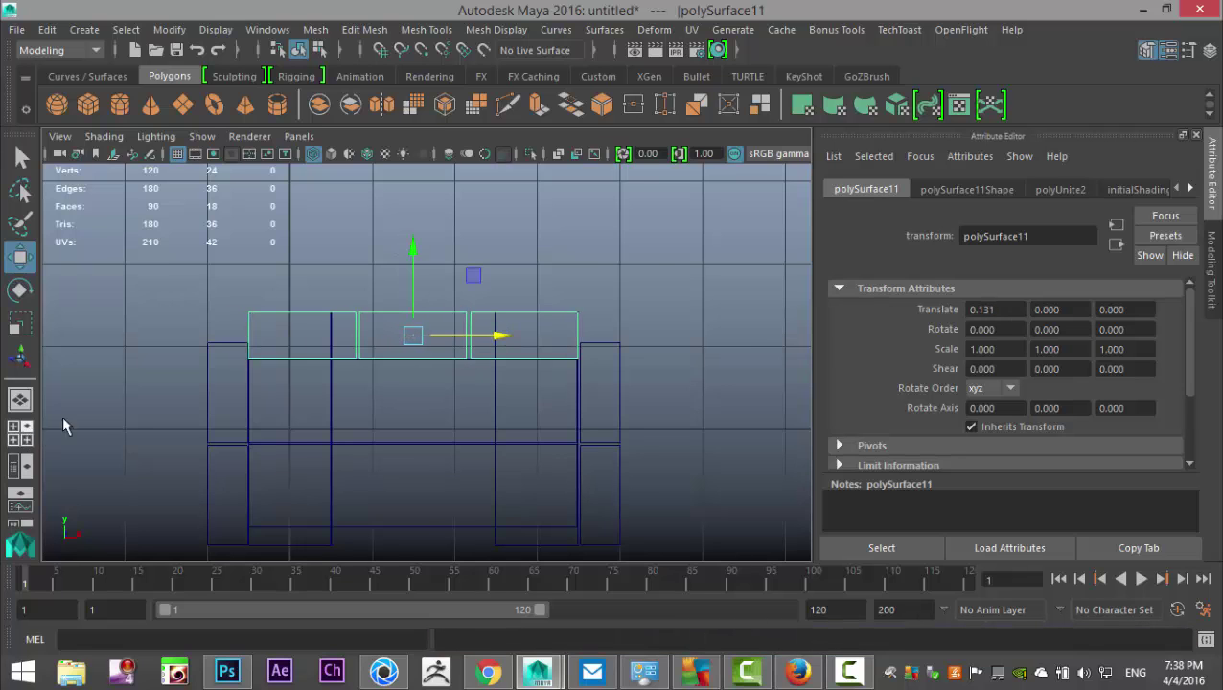
- Examine in the perspective view how the combined flat boards sit over the crate's sides and ends
key("space")
key("space")
scroll(580, 419, "up", 2)
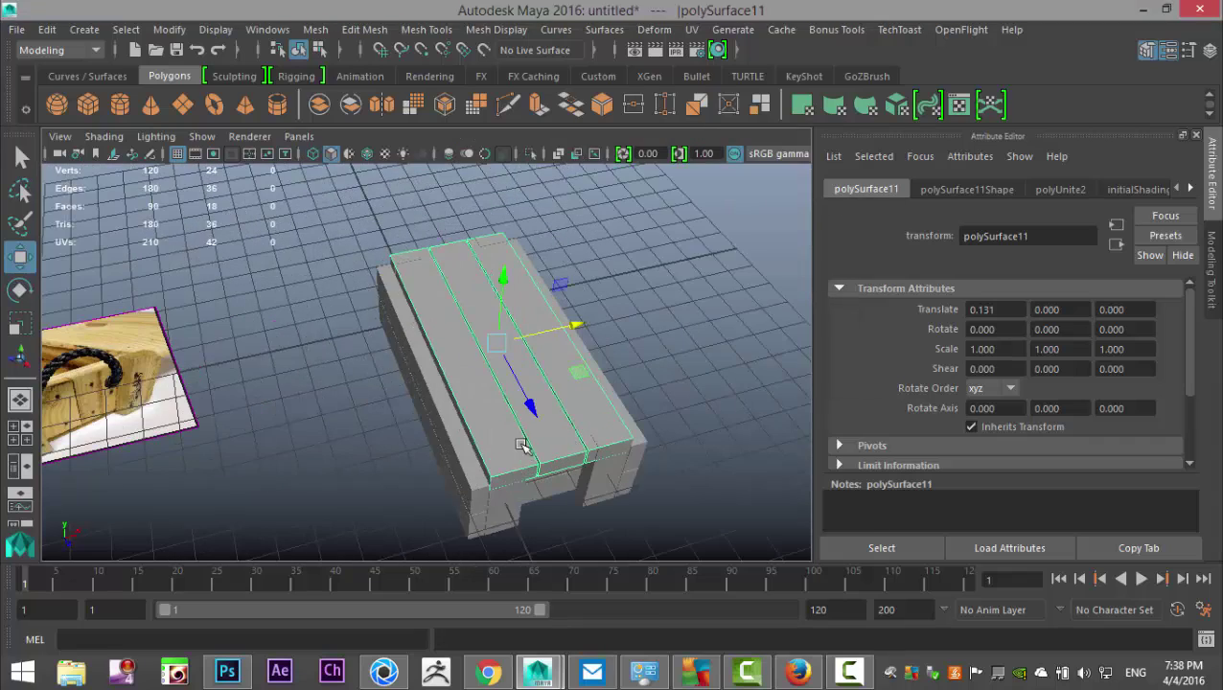
left_click_drag(541, 409, 489, 368, "alt")
left_click_drag(514, 358, 572, 351, "alt")
scroll(619, 416, "up", 5)
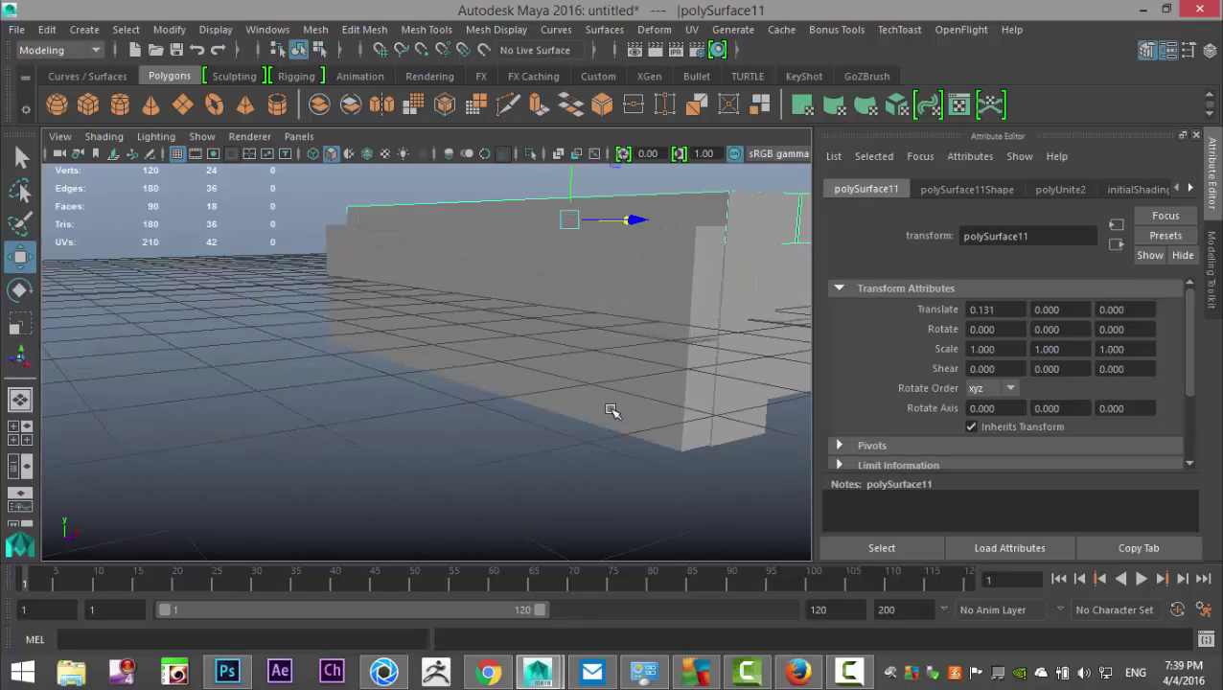
middle_click_drag(611, 412, 431, 467, "alt")
left_click_drag(431, 467, 585, 465, "alt")
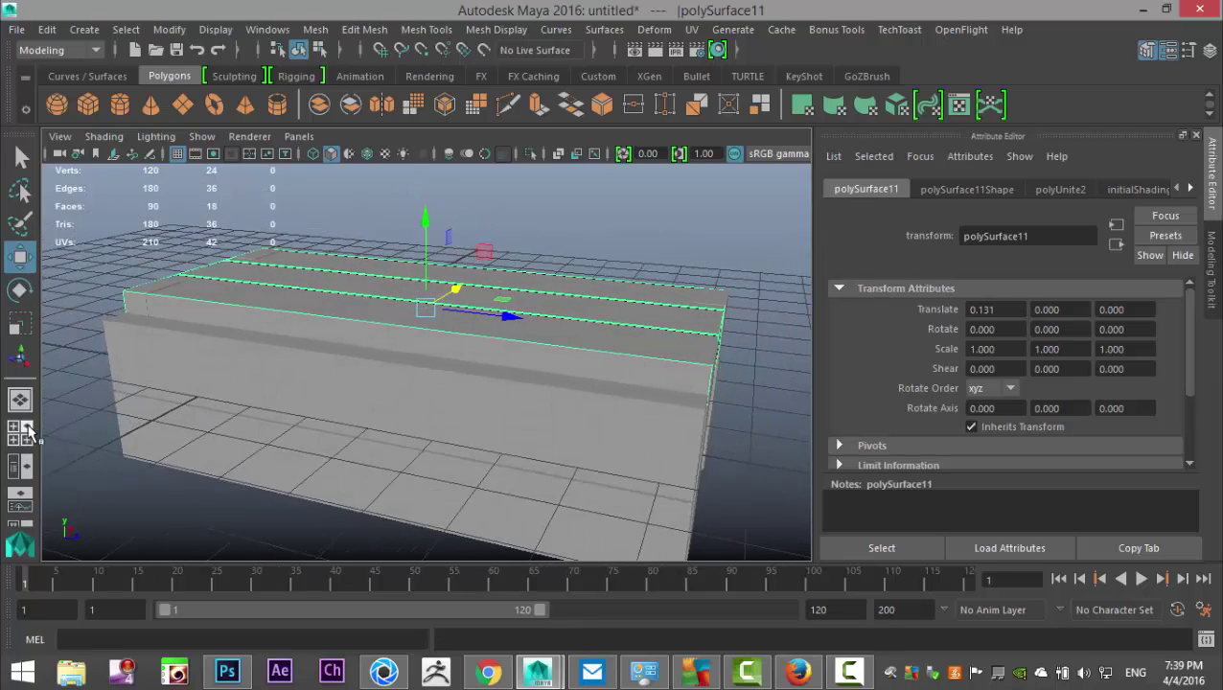
- In the top view, select the combined boards' vertices at the far end and pull them in to the inner edge of the corner posts
left_click(21, 465)
key("space")
scroll(402, 301, "up", 6)
middle_click_drag(491, 278, 483, 372, "alt")
right_click_drag(394, 263, 301, 144)
left_click_drag(261, 239, 641, 323)
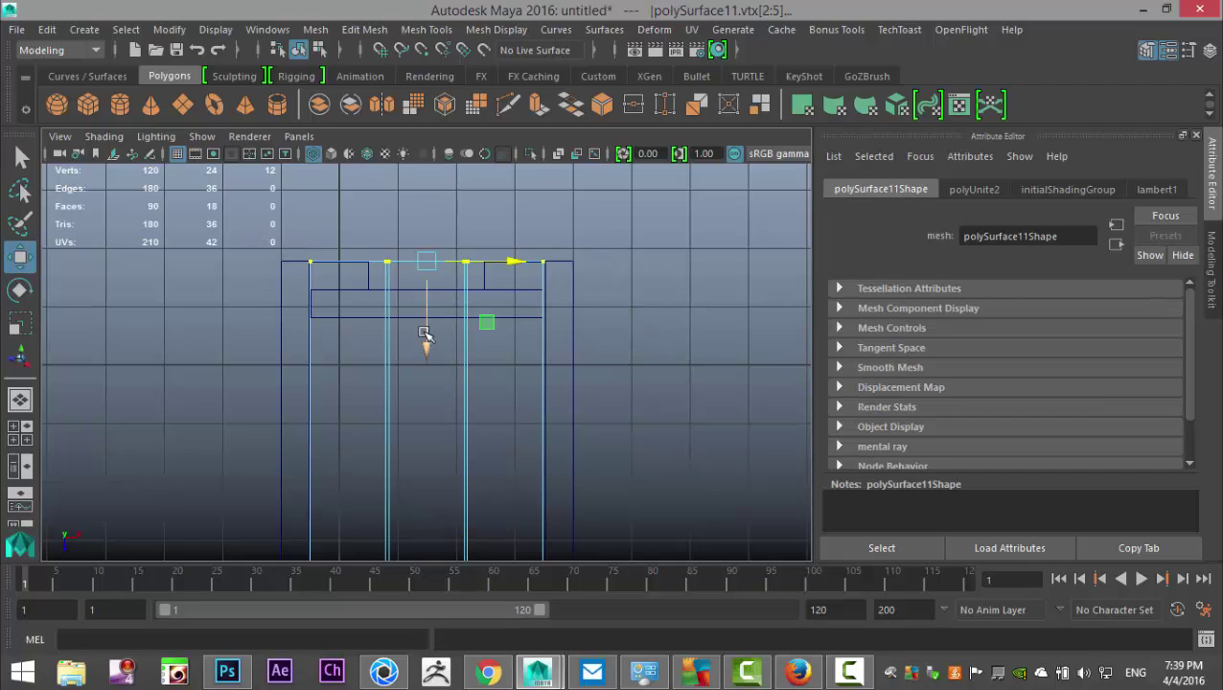
left_click_drag(426, 341, 436, 377)
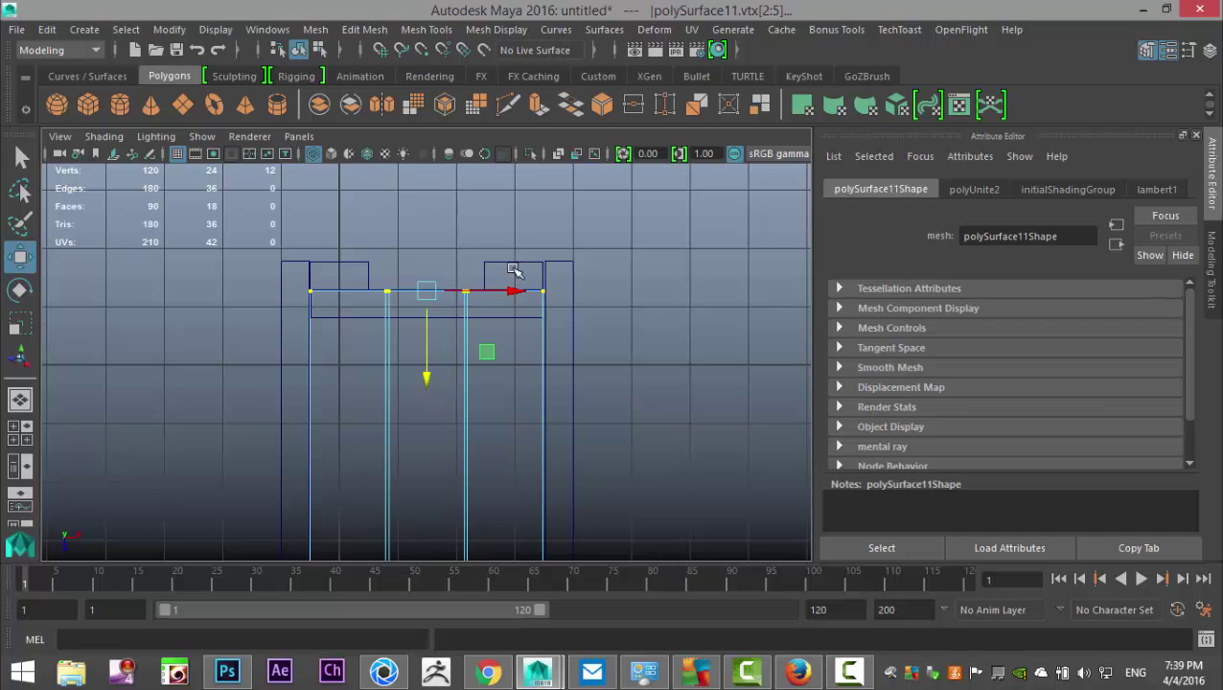
- Select the combined boards' vertices at the opposite end and pull them in to the corner posts' inner edge
middle_click_drag(495, 425, 486, 135, "alt")
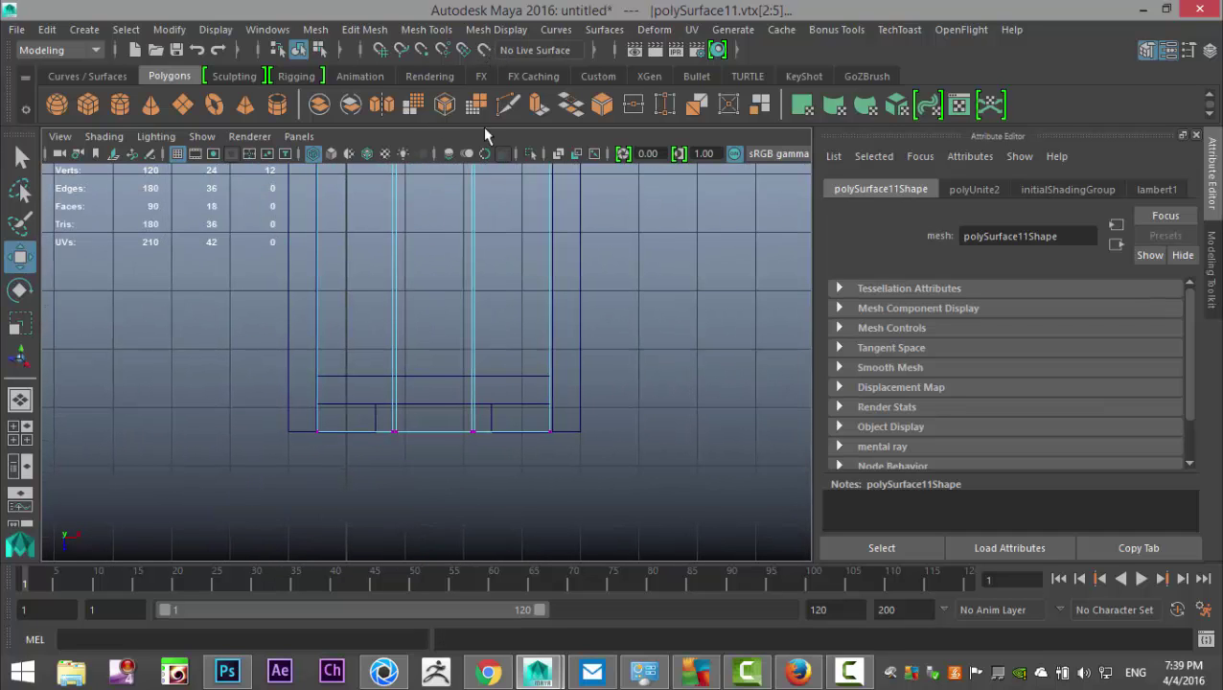
left_click_drag(273, 404, 577, 505)
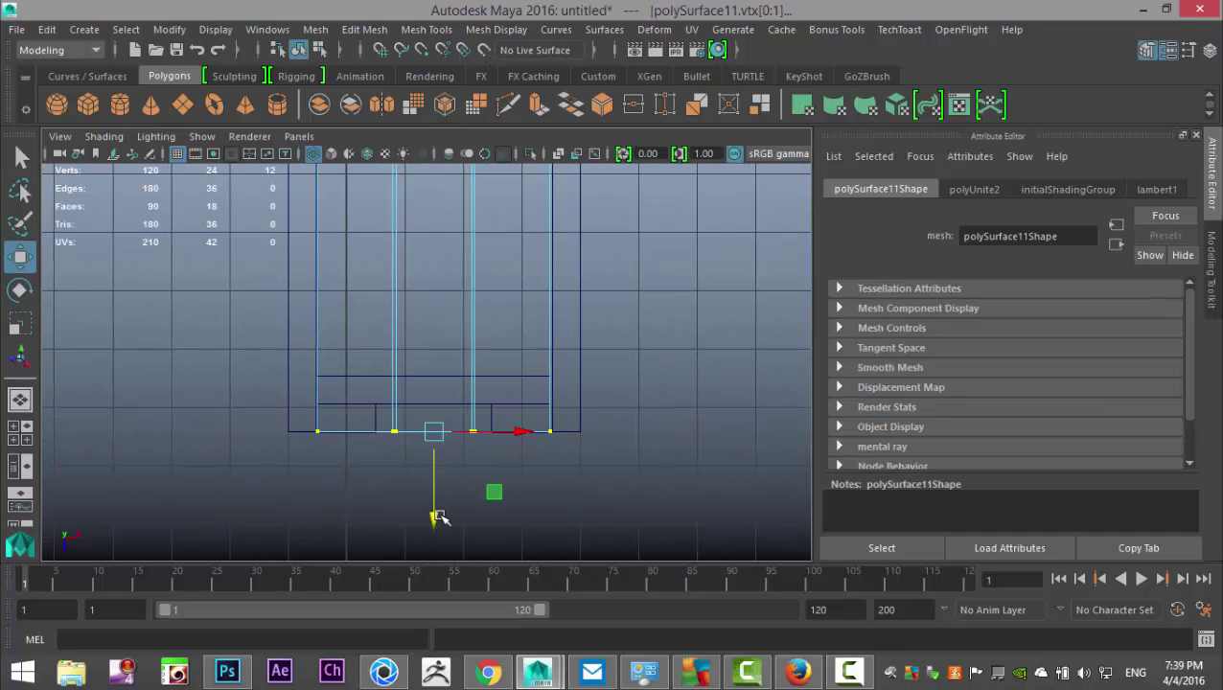
left_click_drag(433, 522, 458, 494)
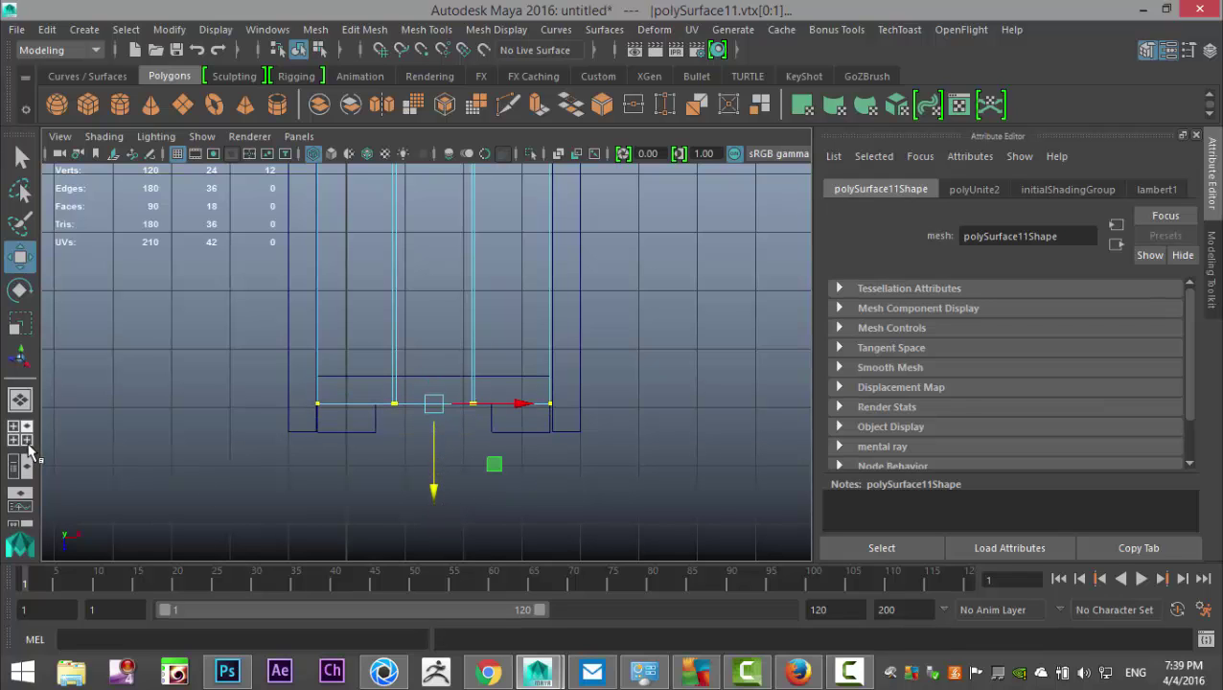
- Leave vertex editing on the combined flat boards and separate them into individual board meshes
left_click(19, 432)
key("space")
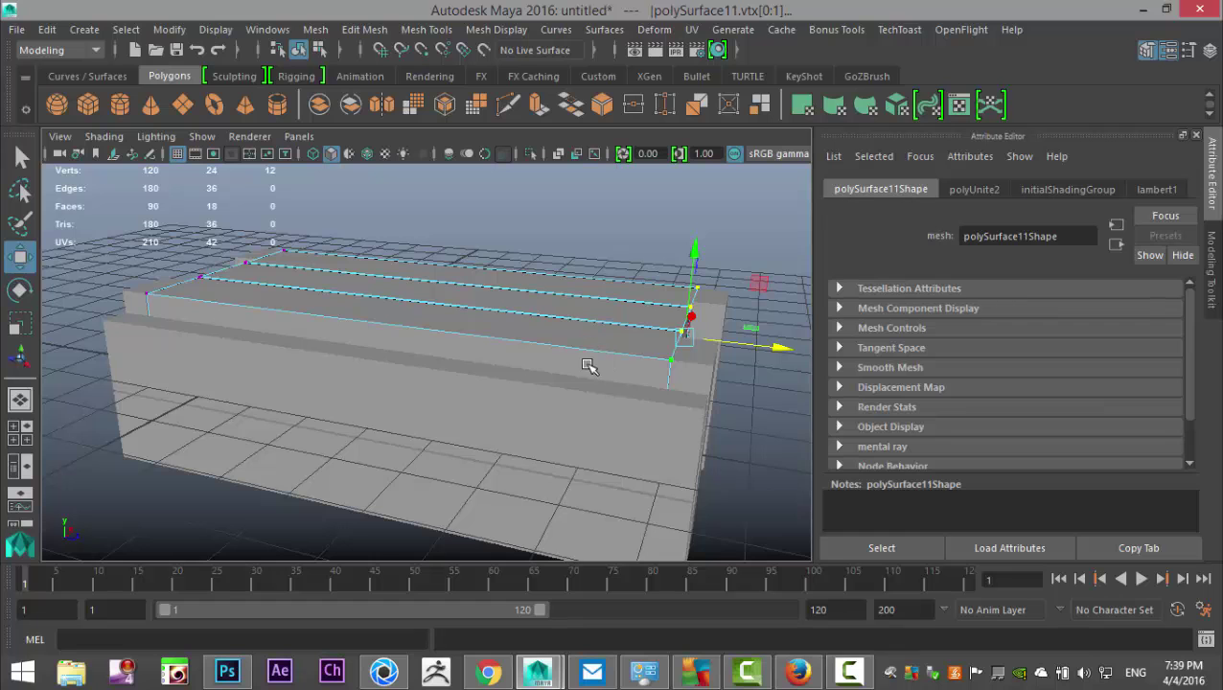
left_click_drag(615, 362, 527, 348, "alt")
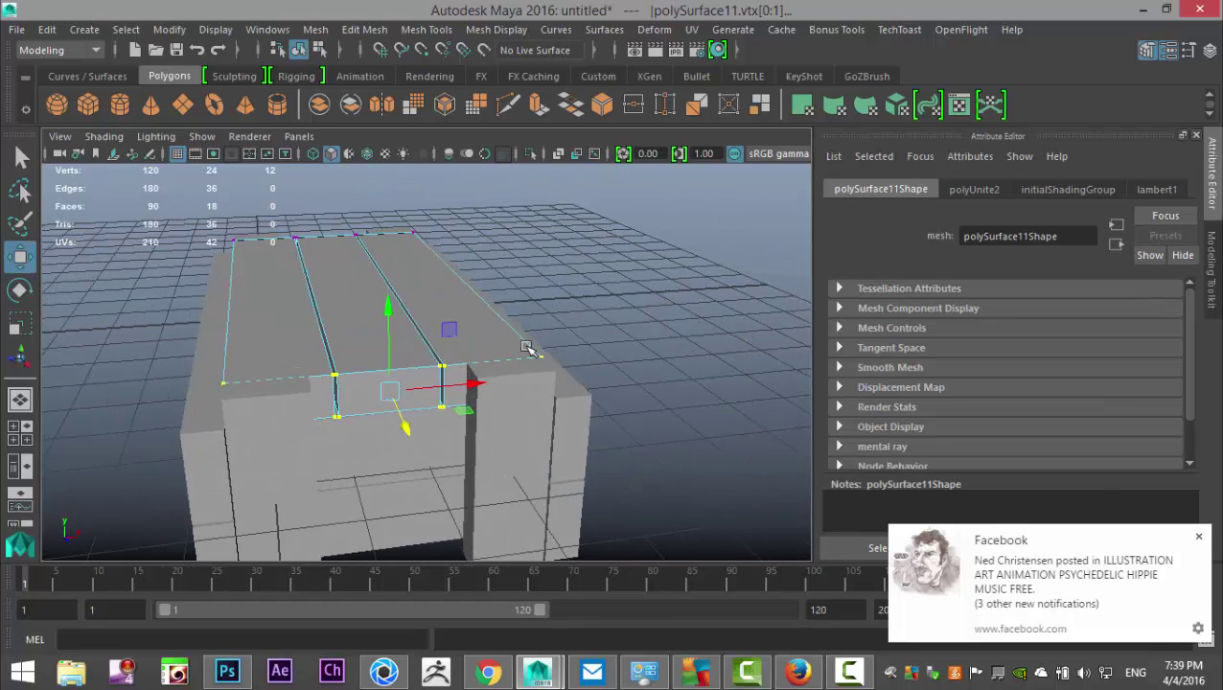
left_click(682, 300)
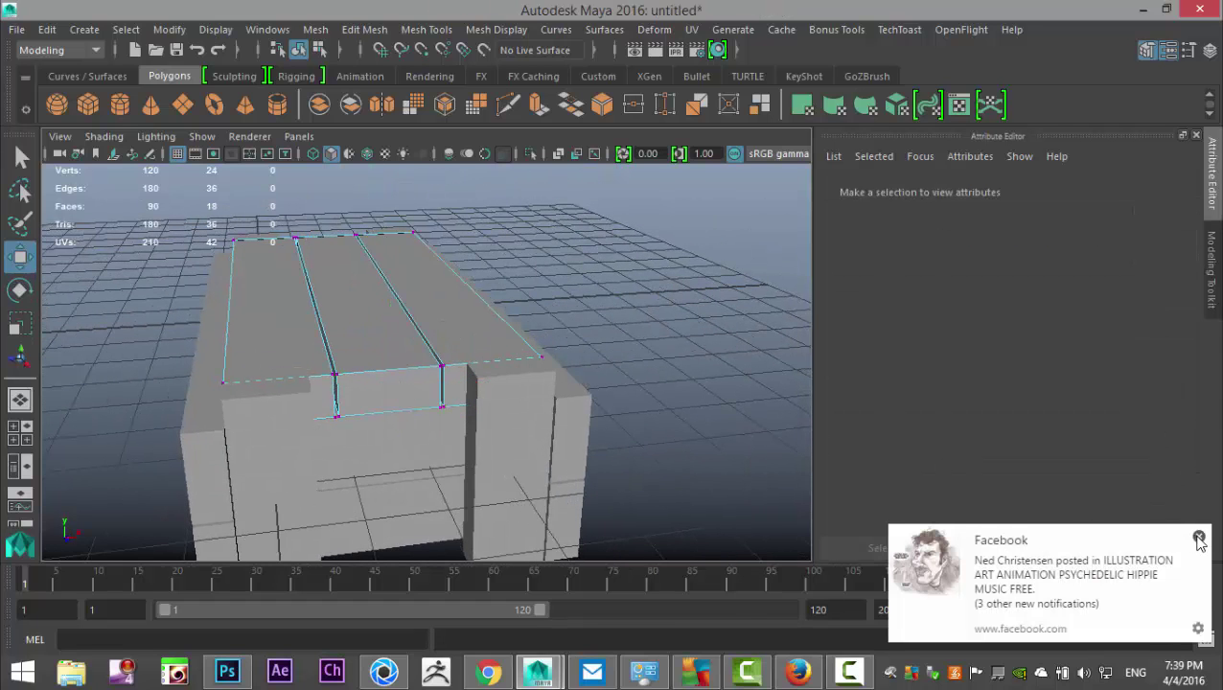
left_click(1198, 538)
left_click_drag(673, 360, 546, 326, "alt")
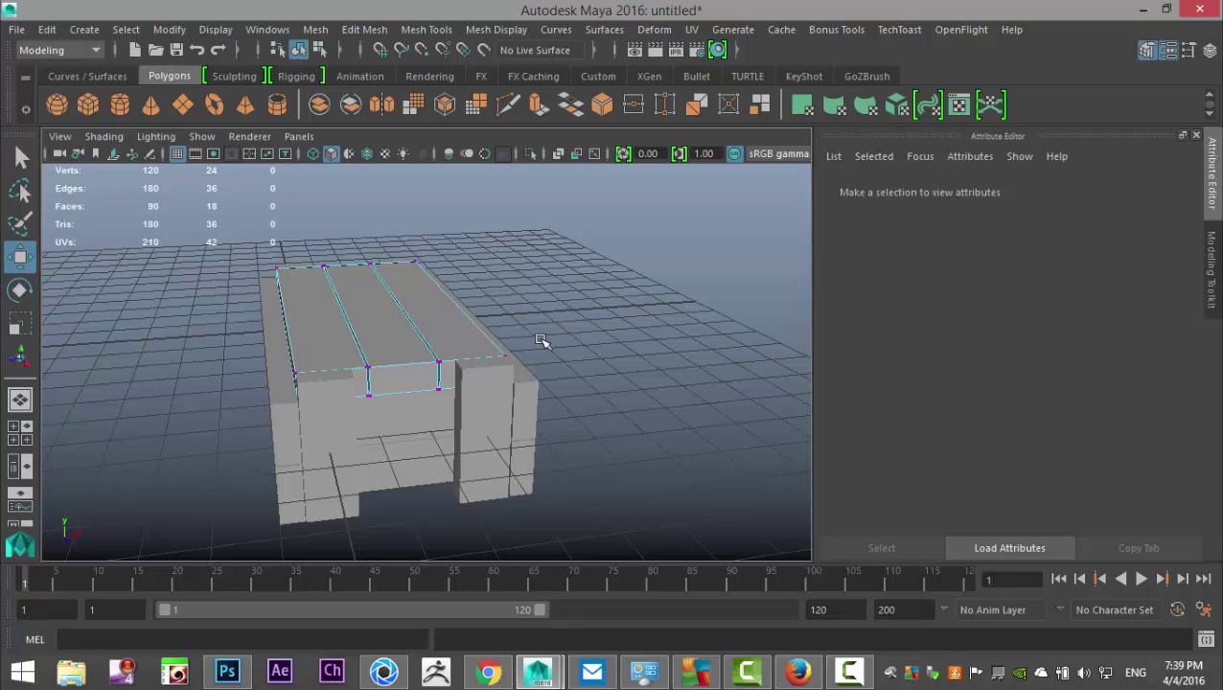
right_click_drag(388, 333, 483, 125)
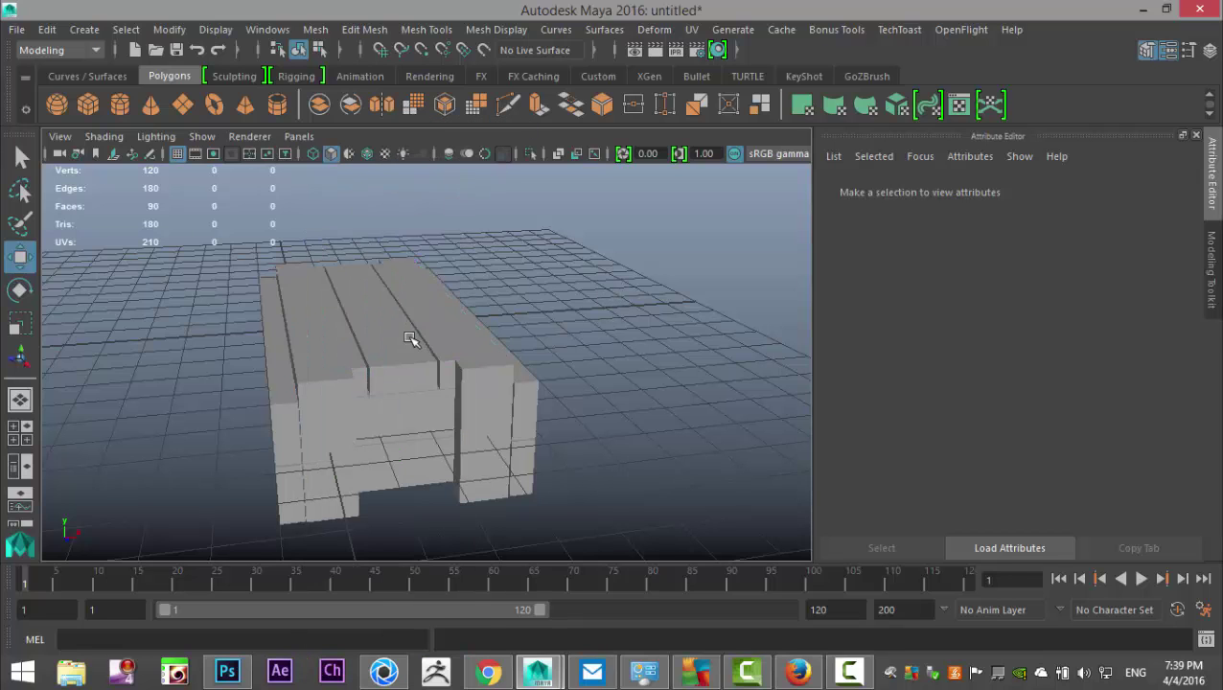
left_click(409, 338)
left_click(315, 29)
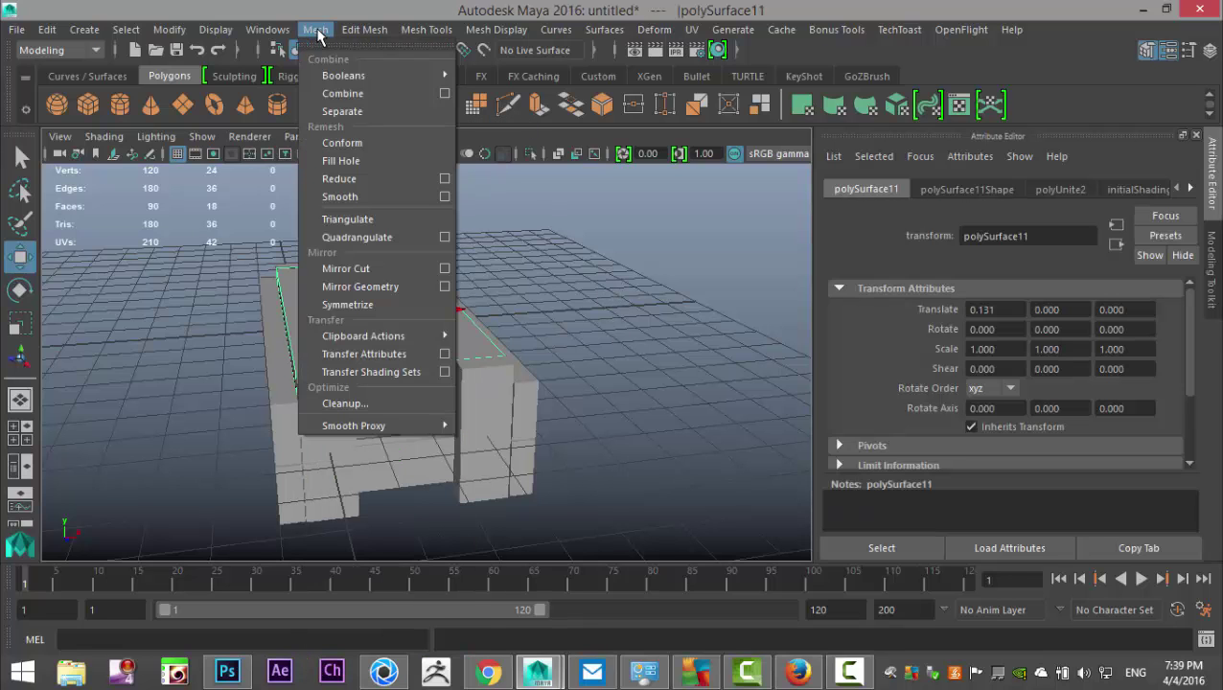
left_click(367, 113)
- Duplicate the middle flat board and raise the copy to about 0.574 in Y so it rests on top of the original
left_click(419, 370)
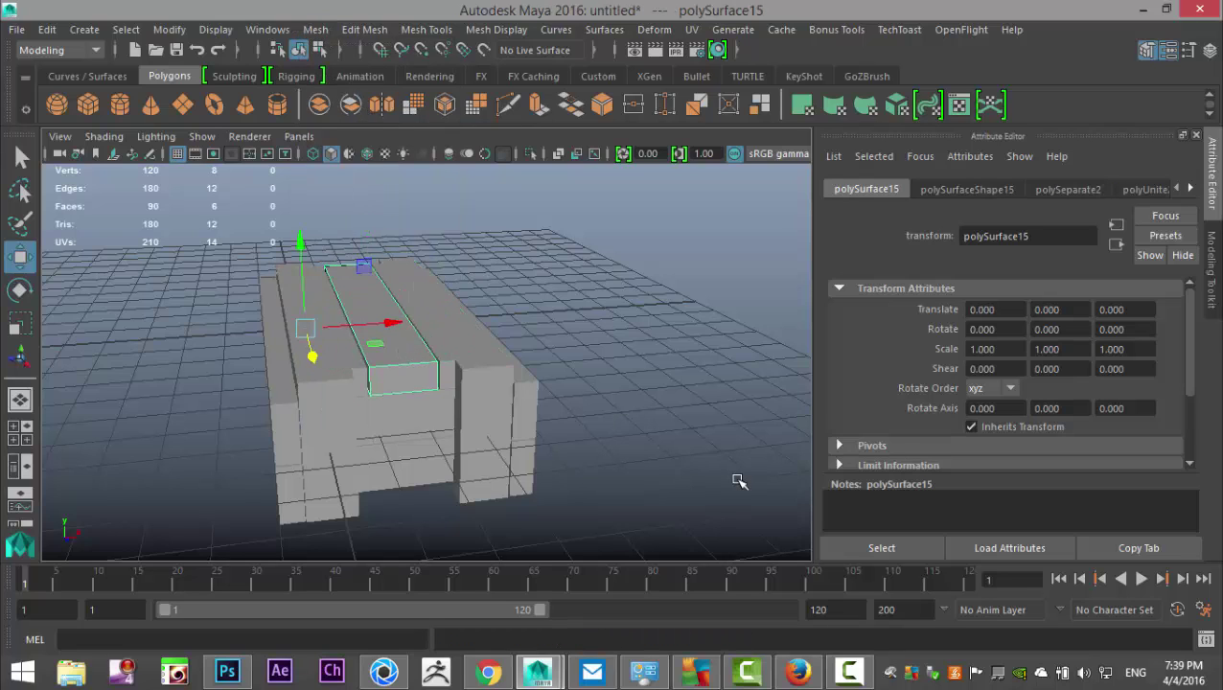
key("ctrl+d")
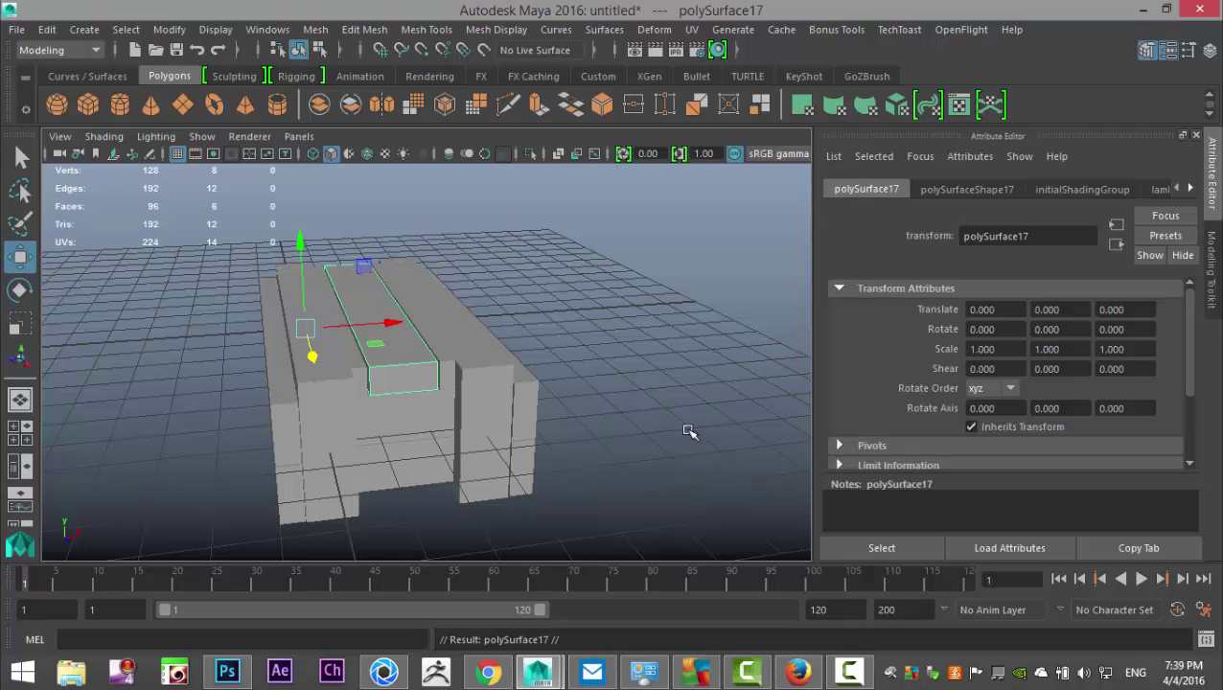
mouse_move(300, 240)
left_mouse_down()
mouse_move(309, 213)
mouse_move(313, 223)
left_mouse_up()
left_click(20, 433)
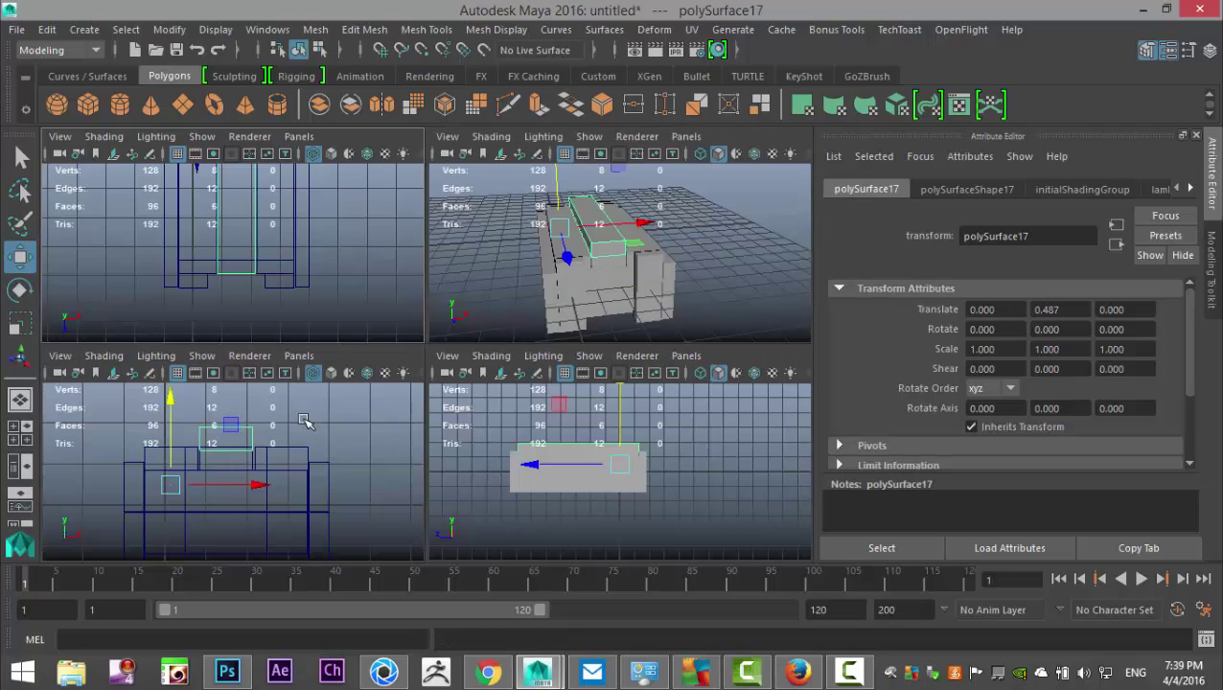
key("space")
left_click_drag(299, 302, 301, 295)
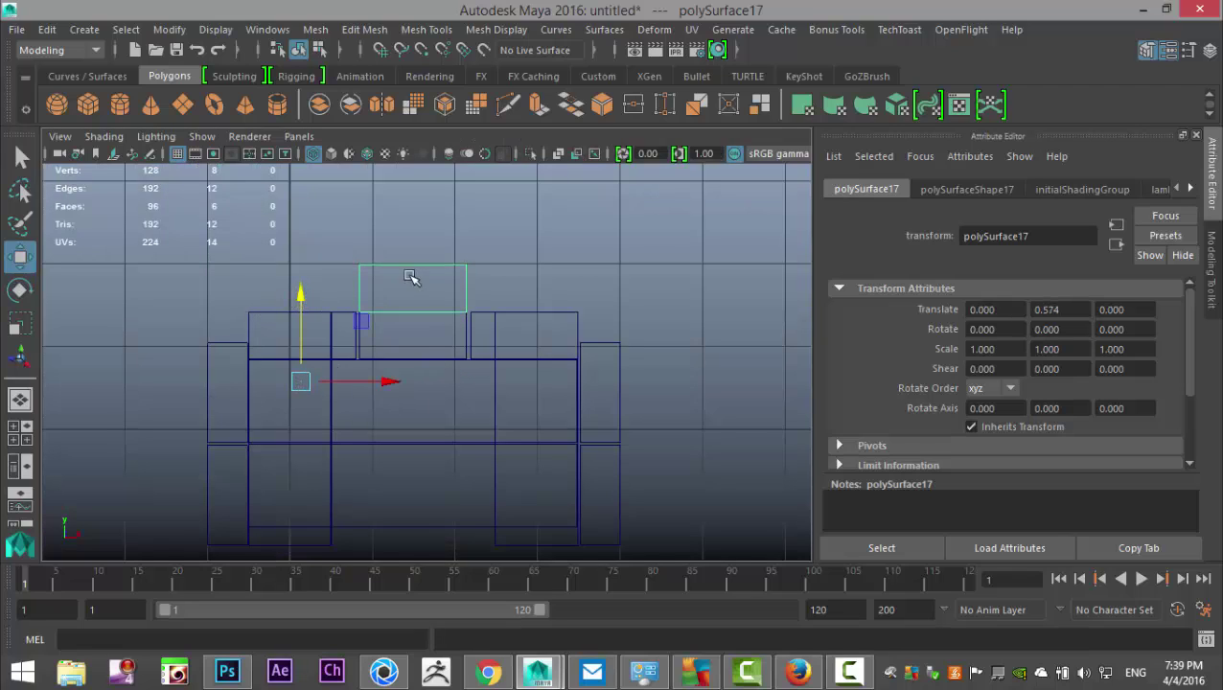
- Lower the copied board's upper vertices to make it thinner, and reselect the board as an object
right_click_drag(405, 267, 329, 161)
left_click_drag(321, 236, 486, 268)
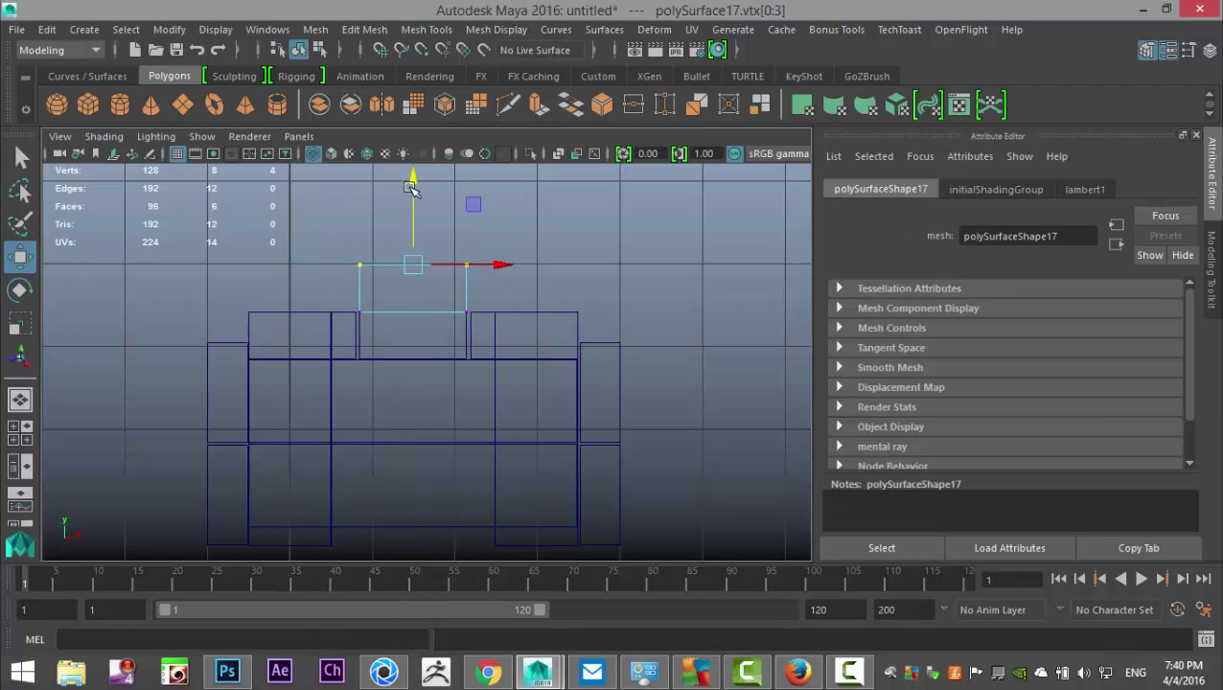
left_click_drag(413, 179, 415, 198)
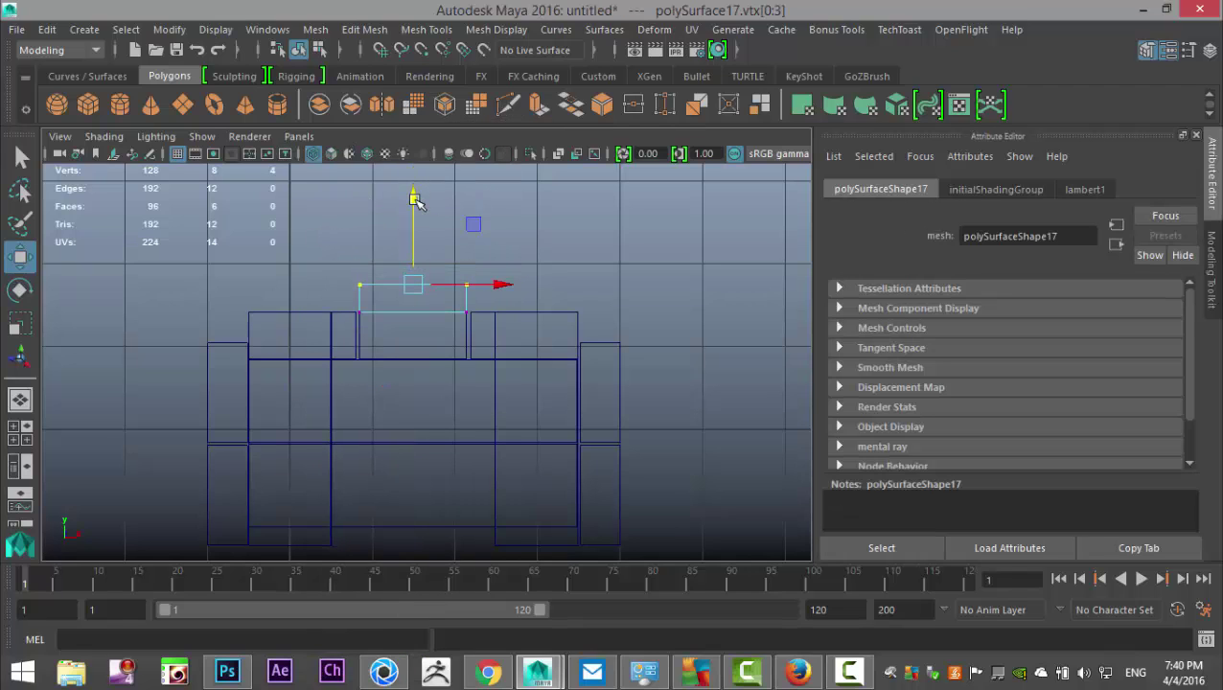
right_click_drag(364, 283, 464, 128)
right_click_drag(412, 286, 490, 128)
left_click(412, 286)
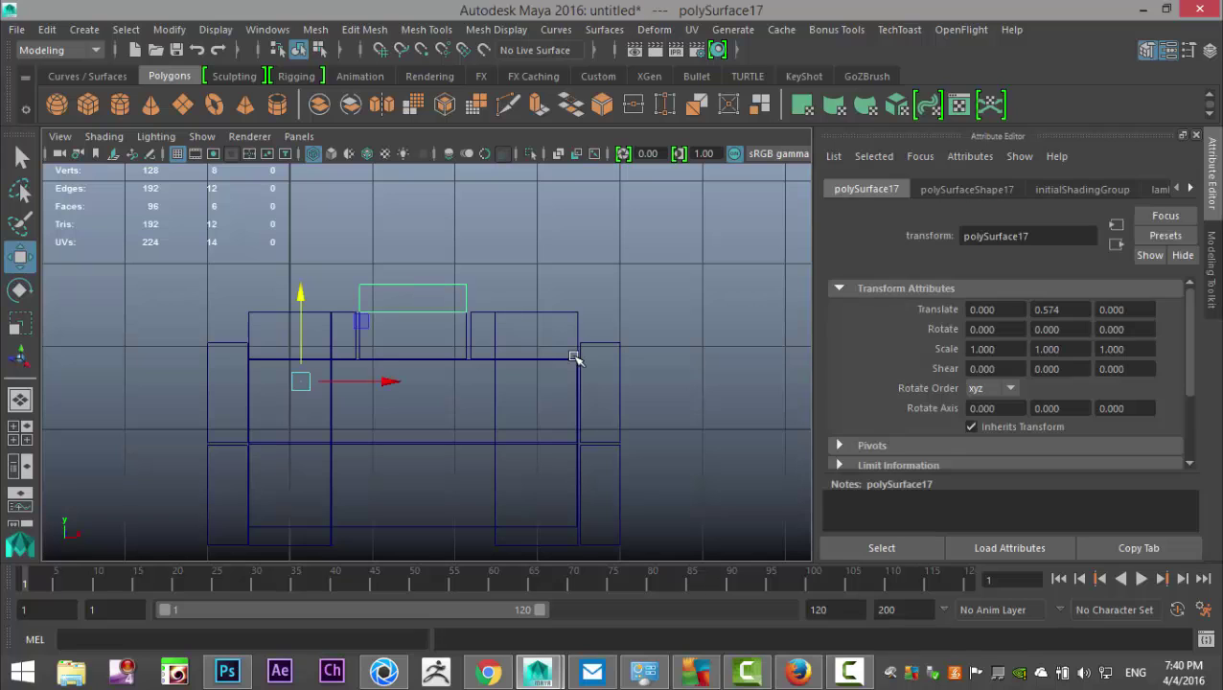
- Rotate the thin board 90 degrees about Y and move it along Z to about 4.206 so it lies across the crate
left_click(19, 433)
key("space")
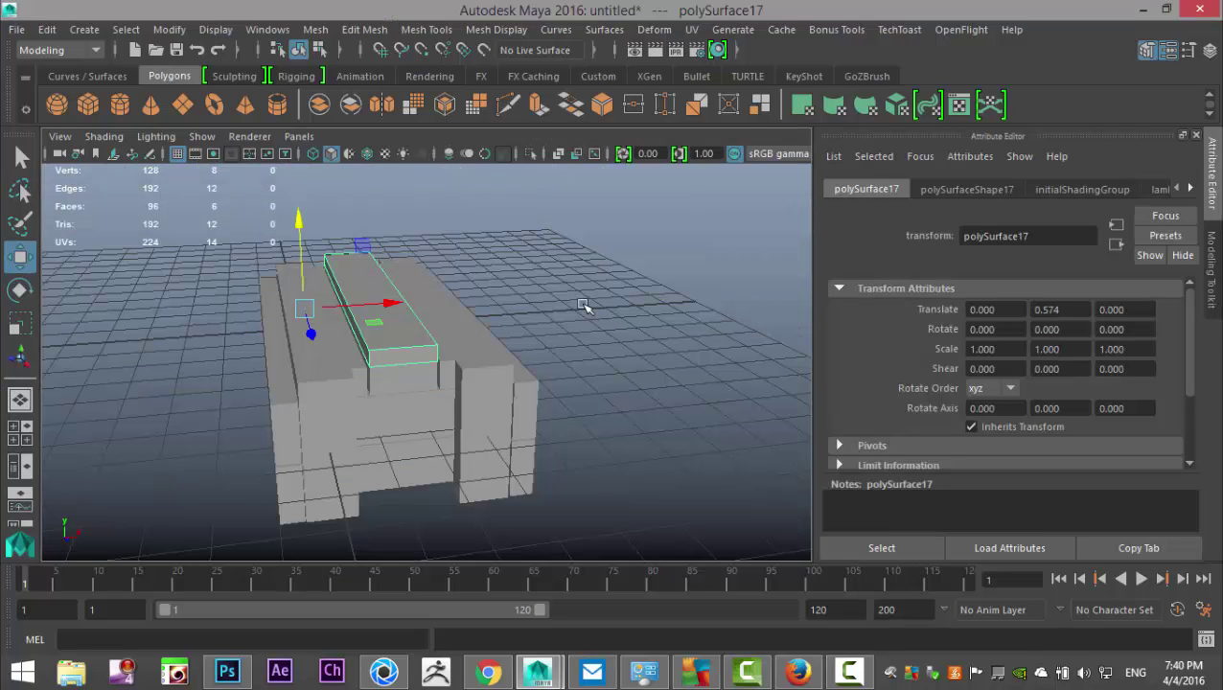
key("e")
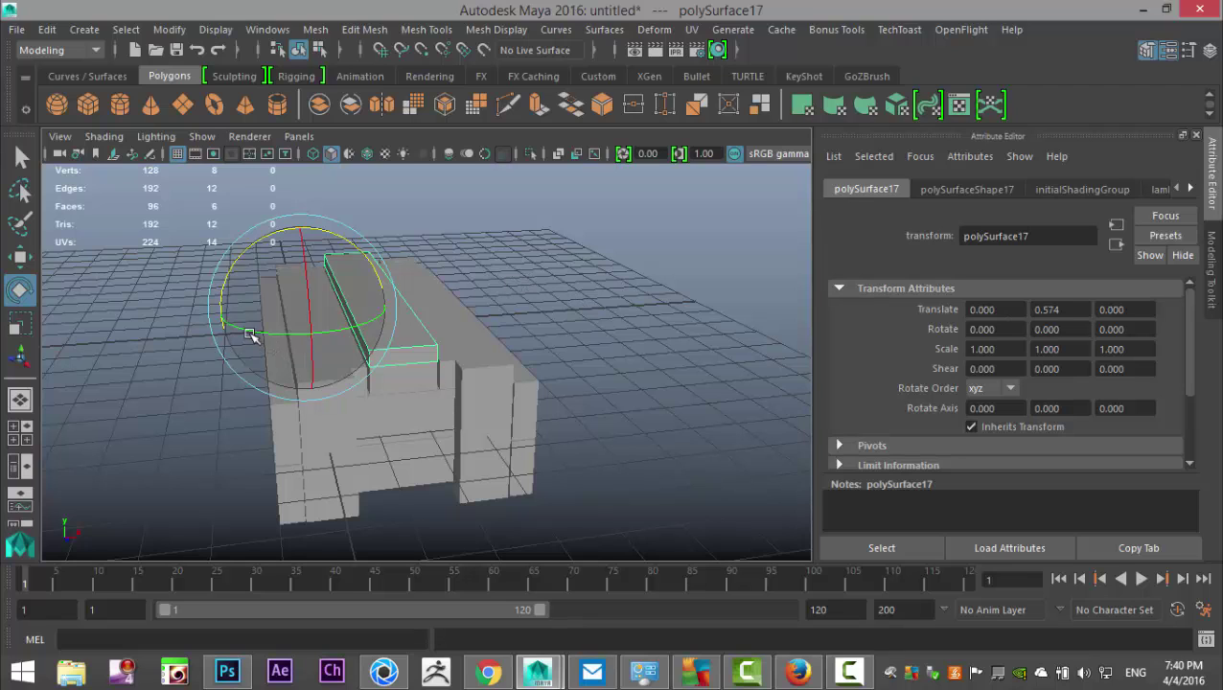
left_click_drag(248, 336, 384, 351)
left_click_drag(436, 301, 507, 439, "alt")
key("w")
left_click_drag(441, 402, 537, 439)
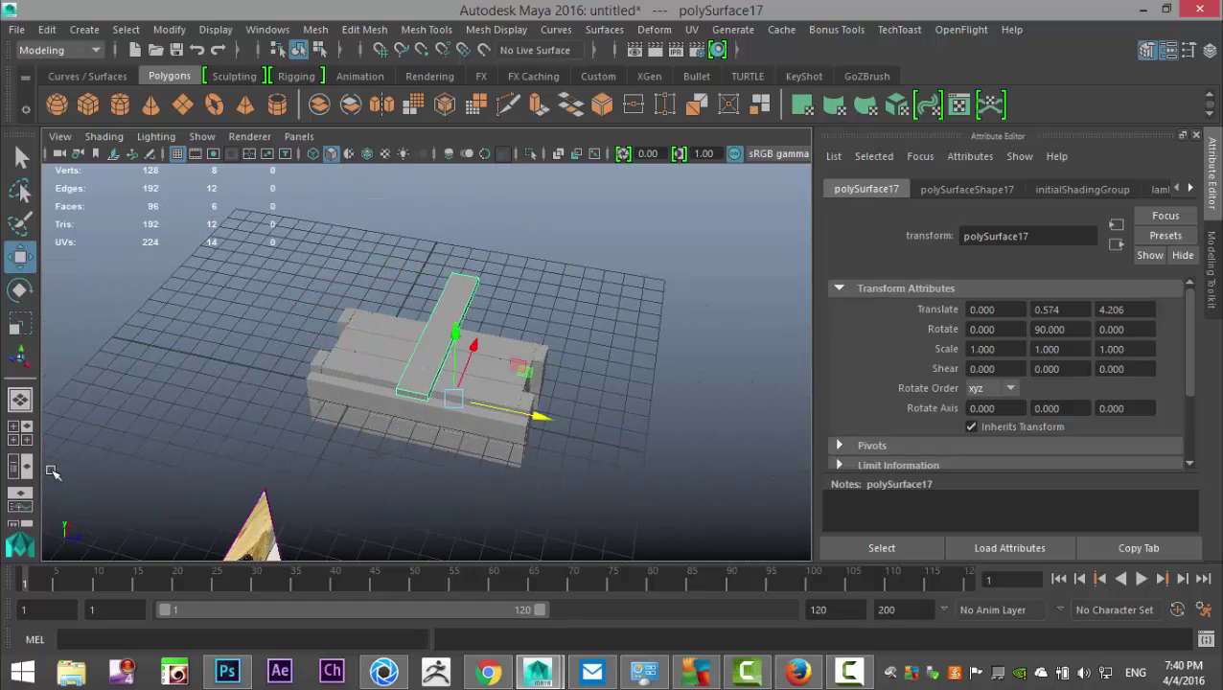
- In the top view, select every crate part except the crosswise board and combine them into one mesh
left_click(19, 432)
key("space")
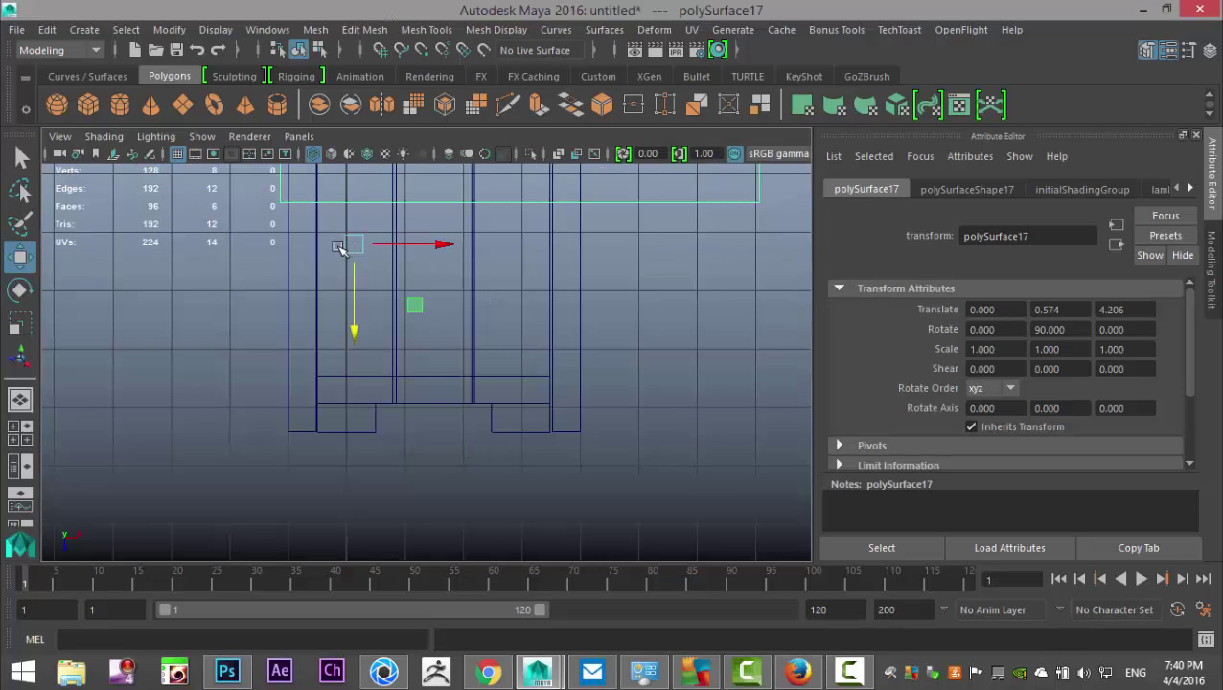
scroll(560, 366, "down", 3)
scroll(608, 363, "down", 2)
scroll(609, 374, "up", 4)
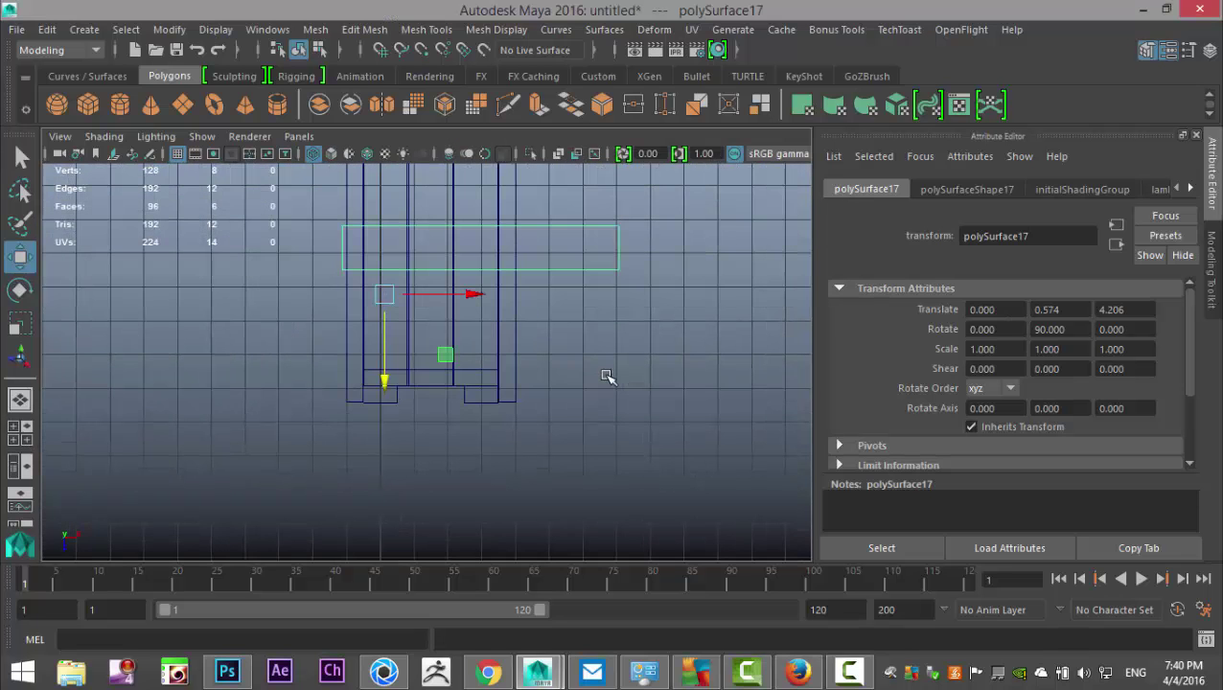
middle_click_drag(604, 375, 567, 390, "alt")
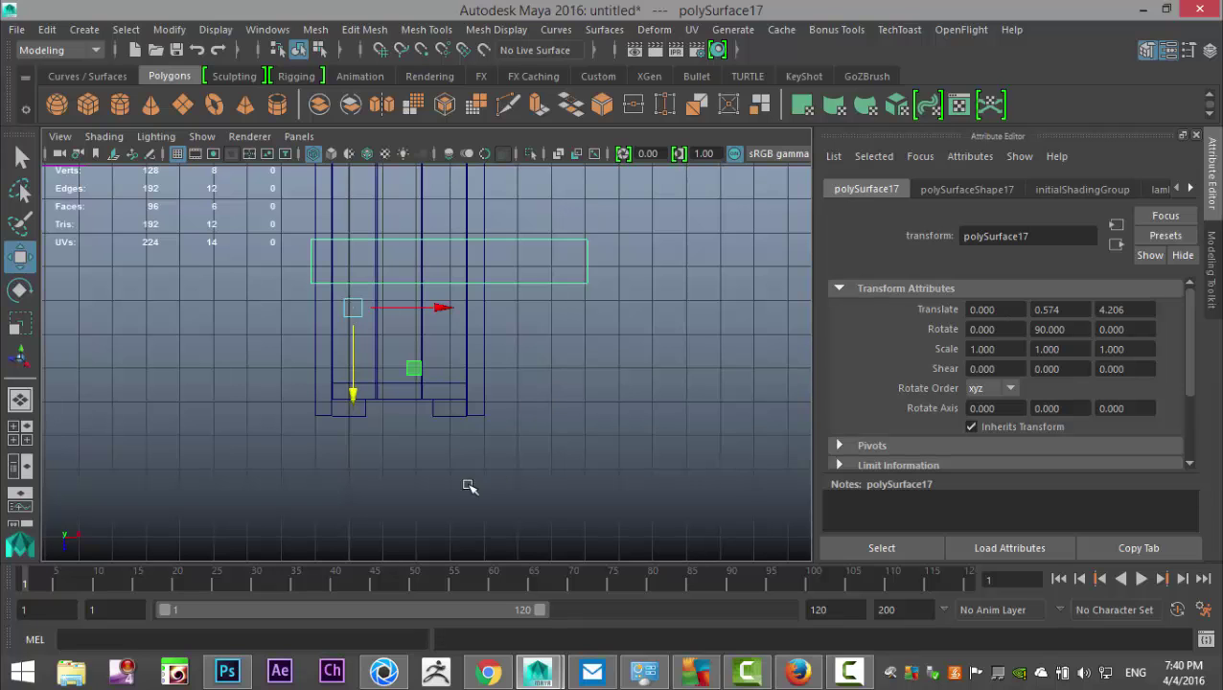
scroll(508, 455, "down", 4)
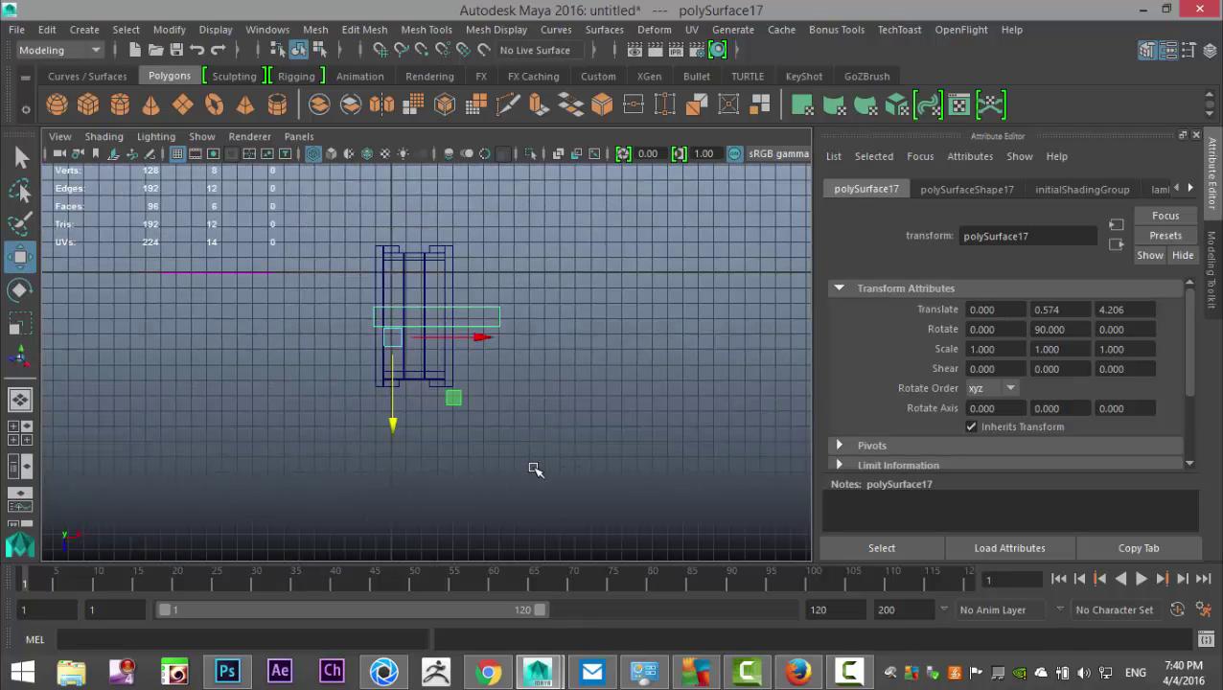
scroll(537, 468, "up", 3)
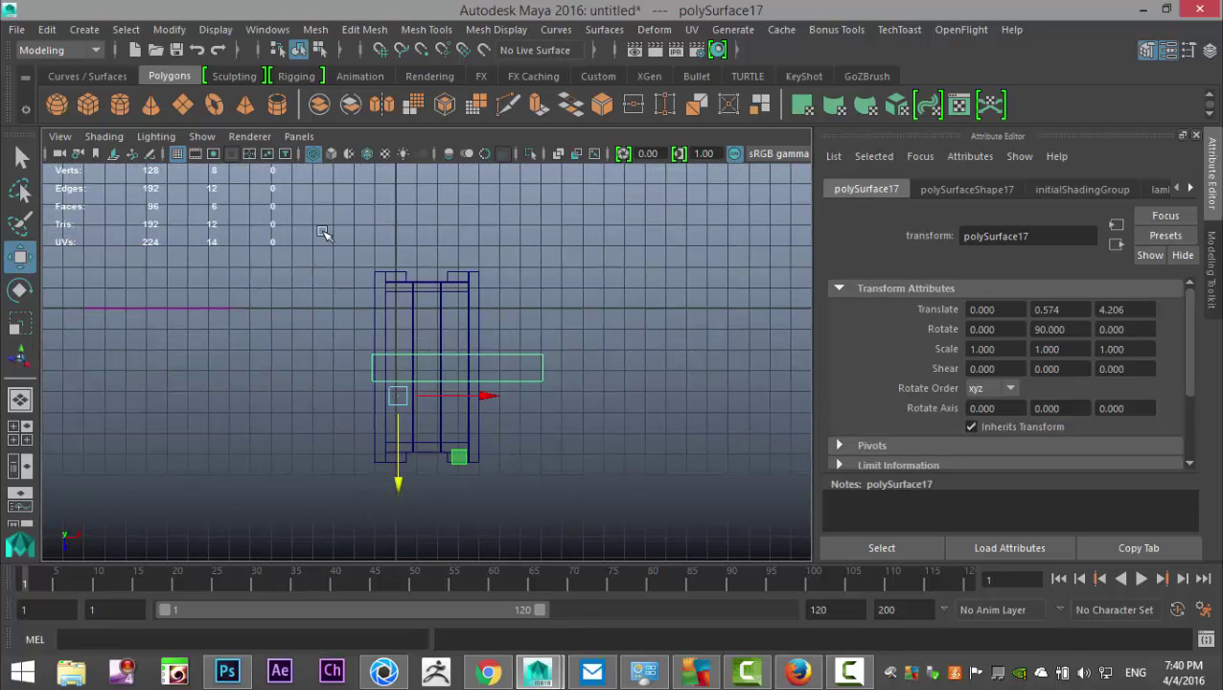
left_click_drag(578, 521, 594, 560)
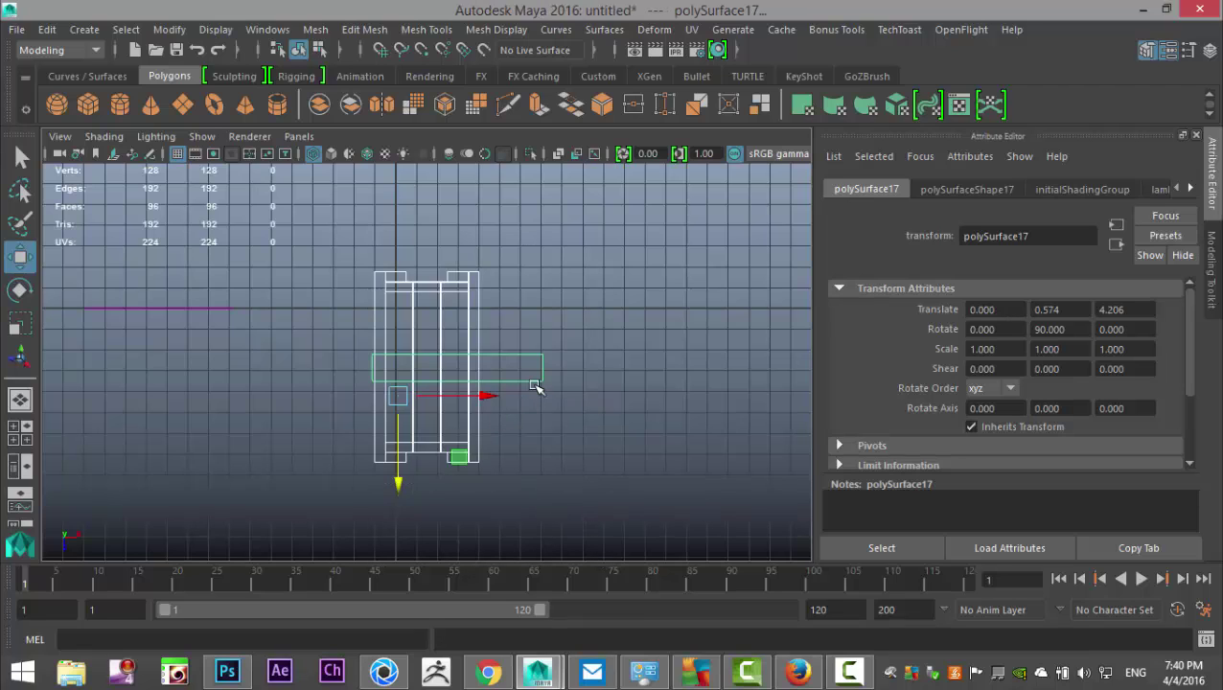
left_click_drag(541, 383, 543, 383)
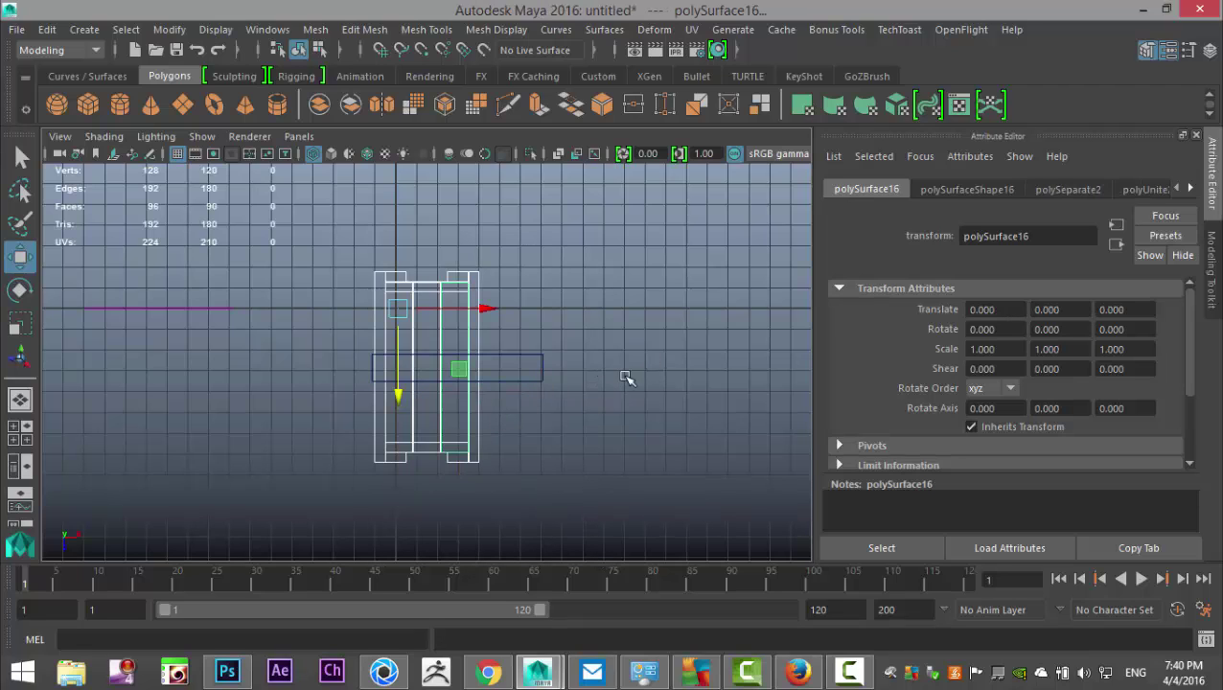
left_click(321, 33)
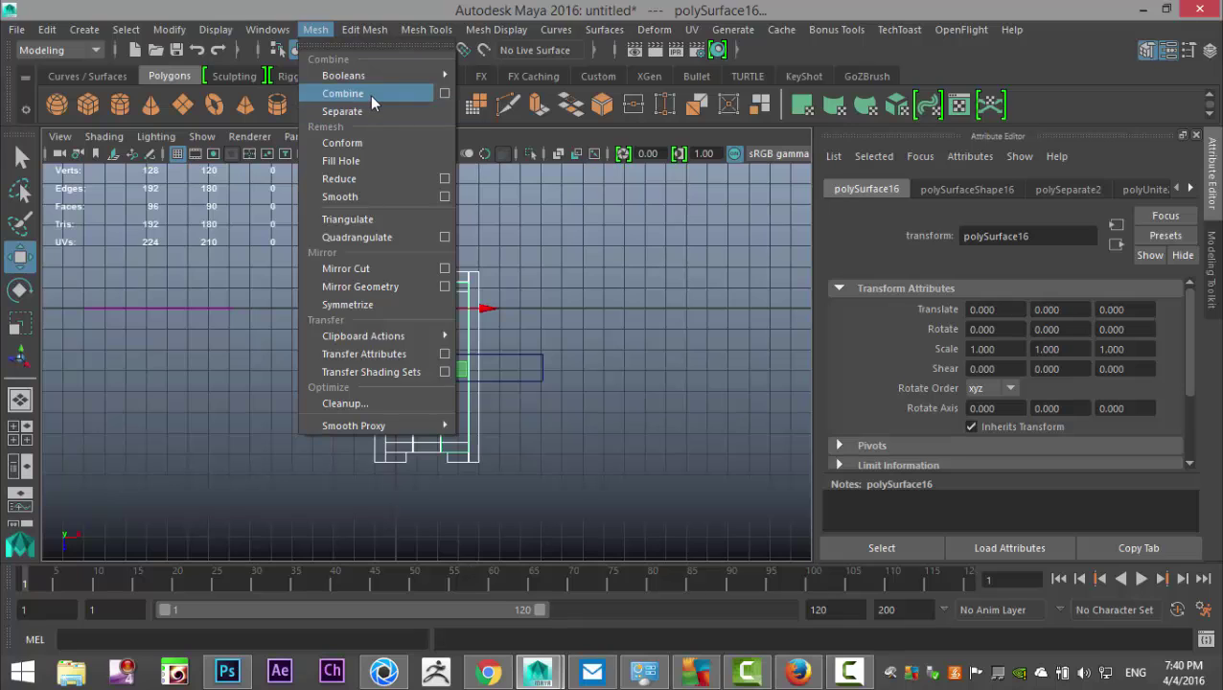
left_click(359, 91)
- Center the combined crate's pivot and snap the crate to the grid origin in the top view
left_click(169, 30)
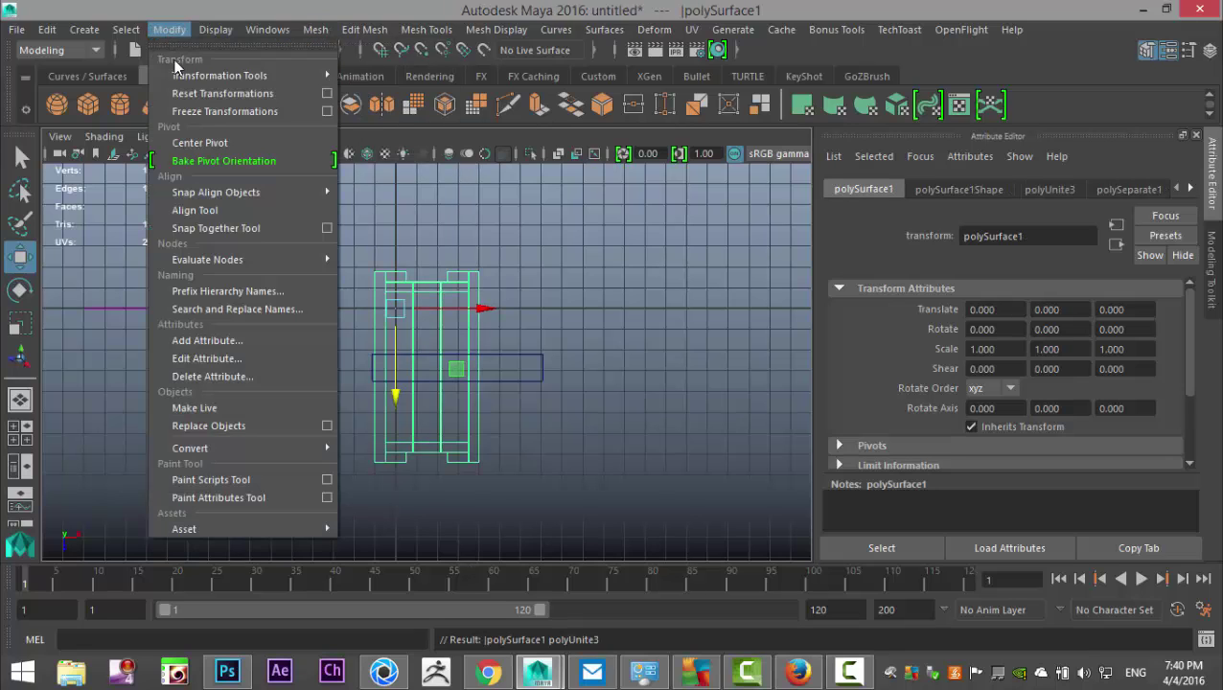
left_click(217, 143)
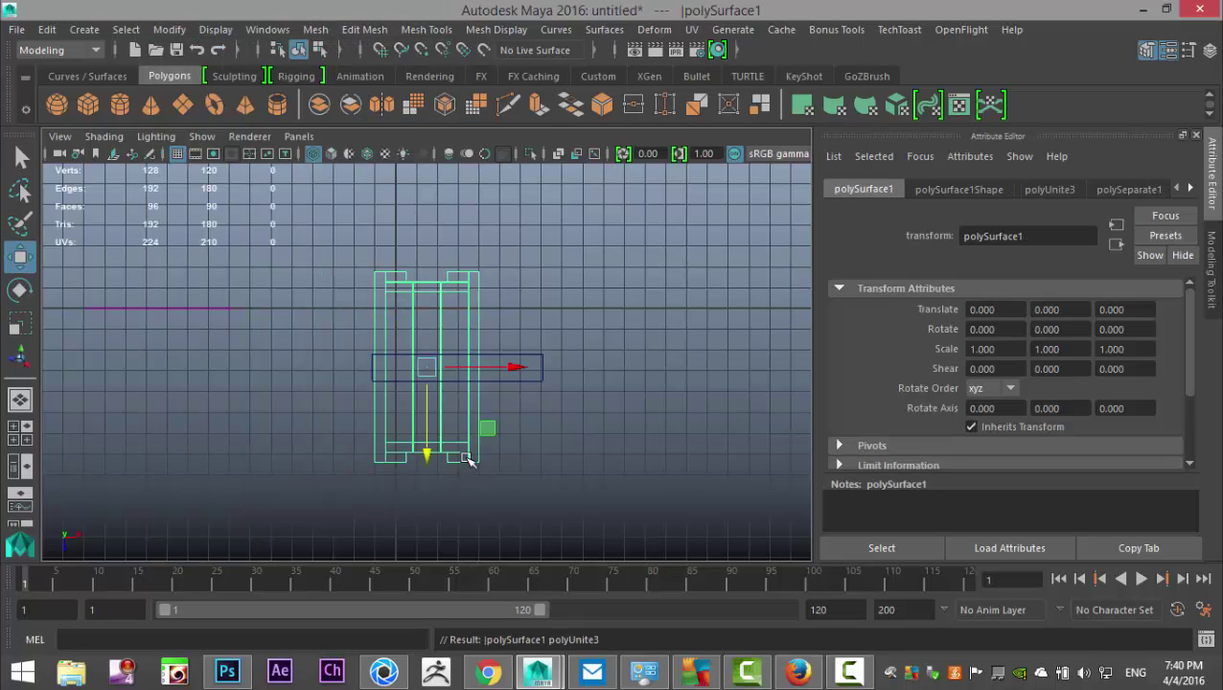
key("v")
left_click_drag(427, 369, 398, 322)
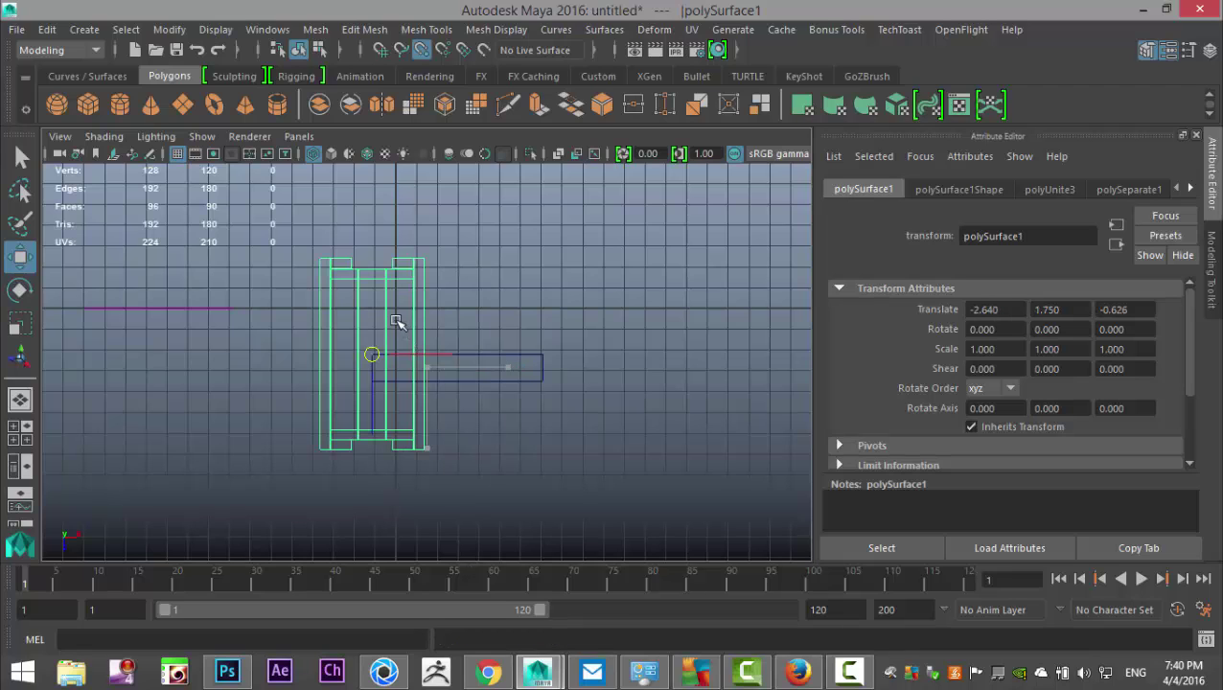
key("v")
left_click_drag(376, 355, 399, 309)
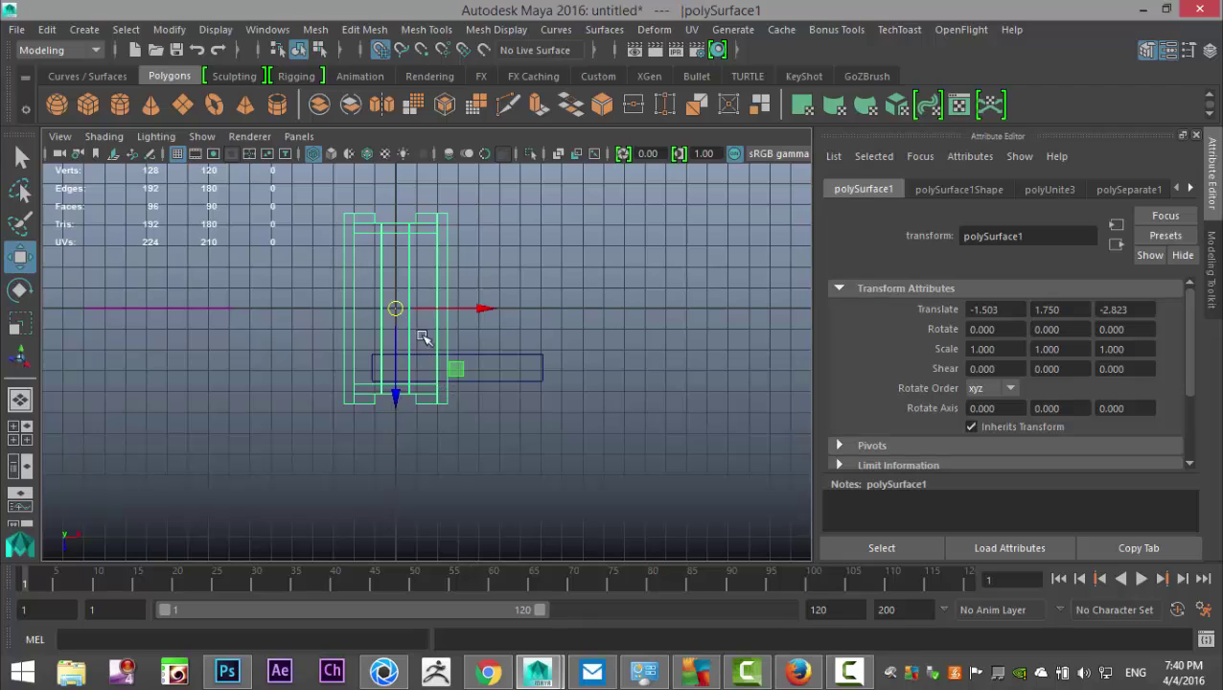
- Center the crosswise board's pivot and snap the board to the grid origin in the top view
left_click(533, 382)
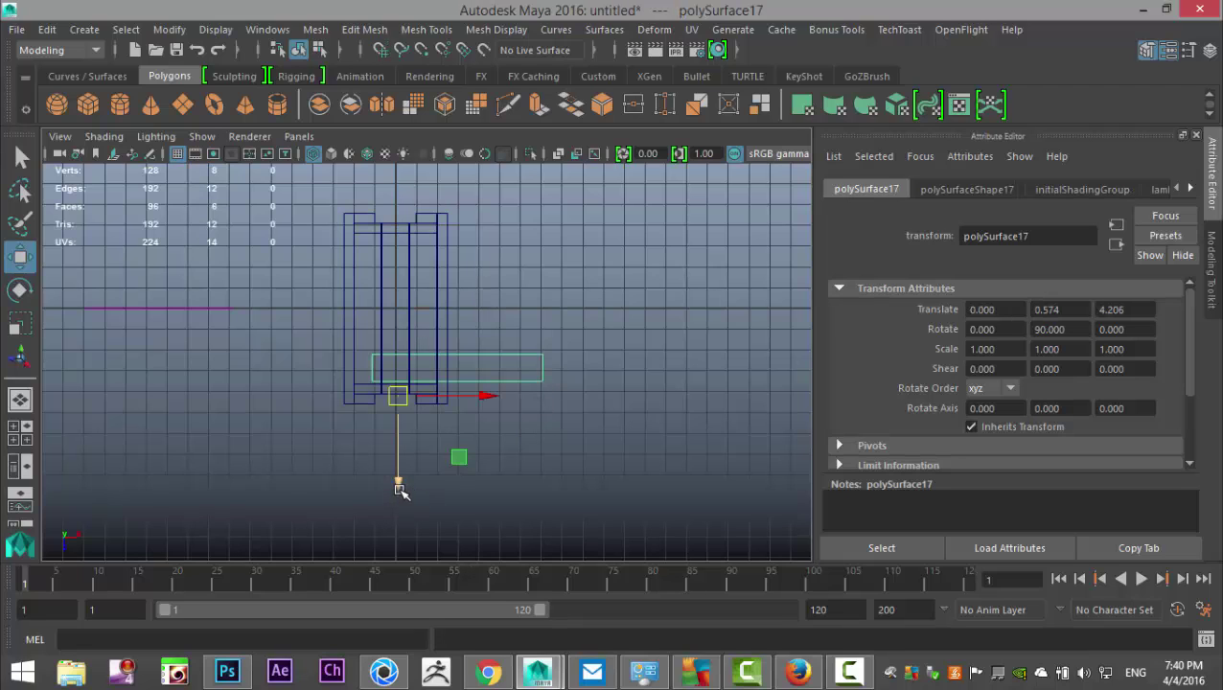
left_click(168, 29)
left_click(222, 146)
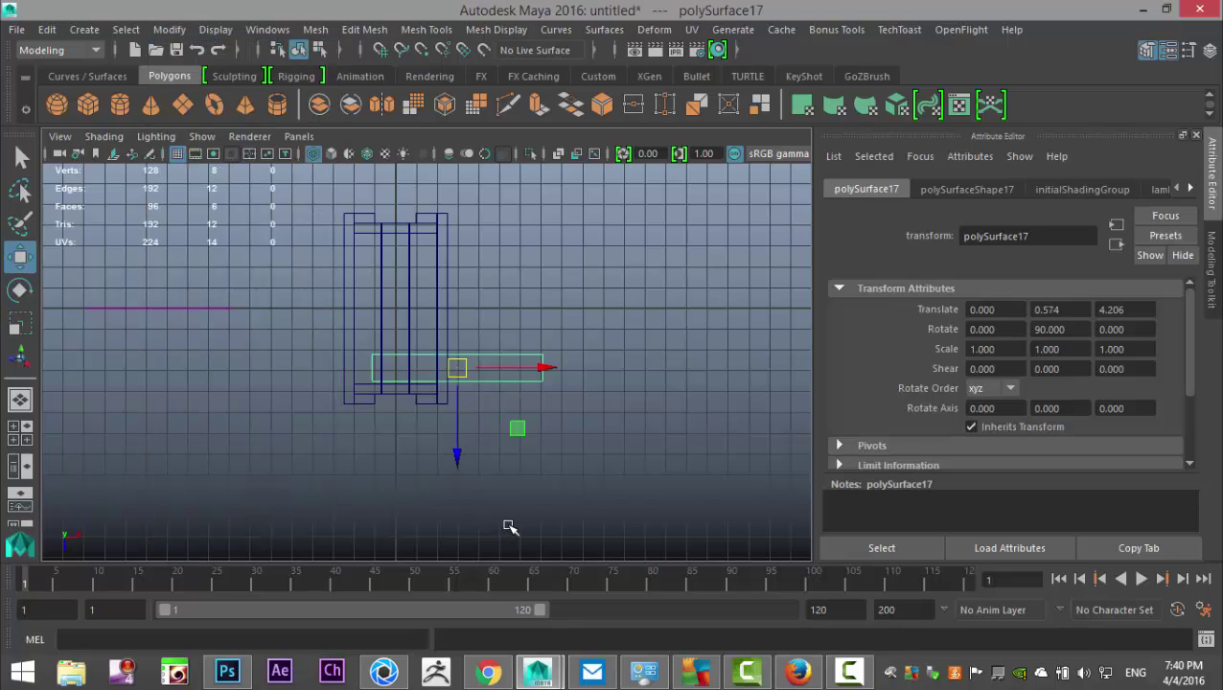
left_click_drag(459, 375, 394, 332)
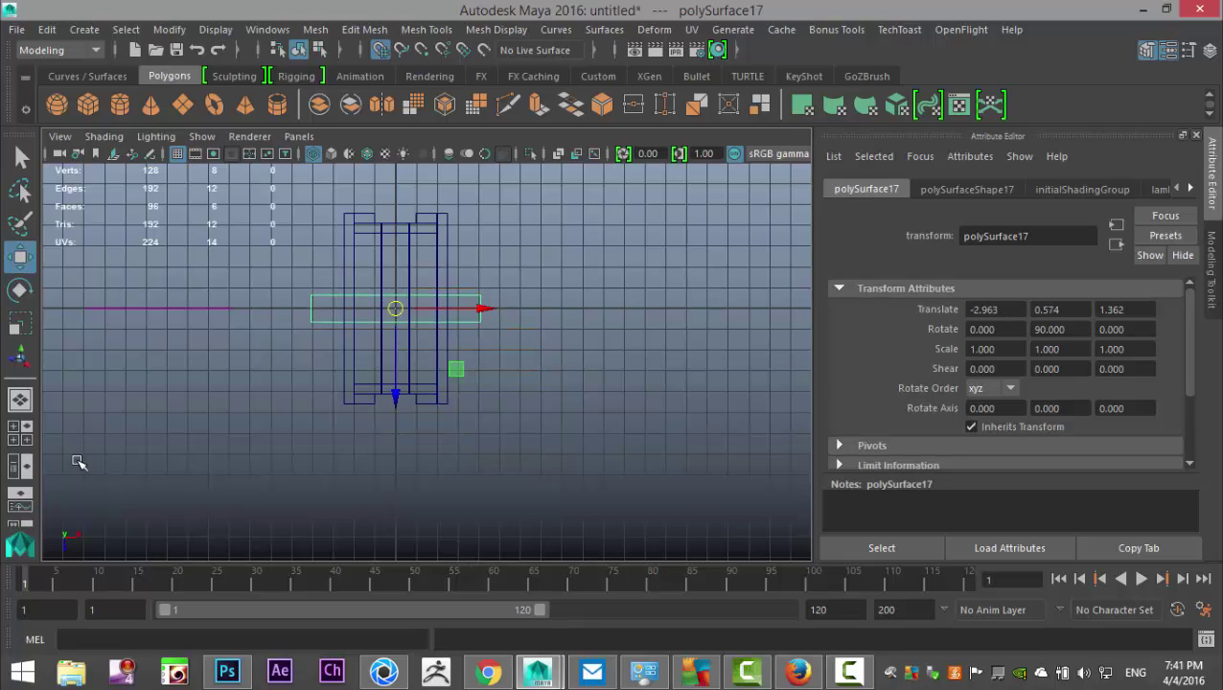
- In the front view, raise the crosswise board to about 2.336 in Y so it rests on the flat boards
left_click(19, 431)
key("space")
middle_click_drag(497, 327, 599, 481, "alt")
left_click_drag(395, 362, 384, 214)
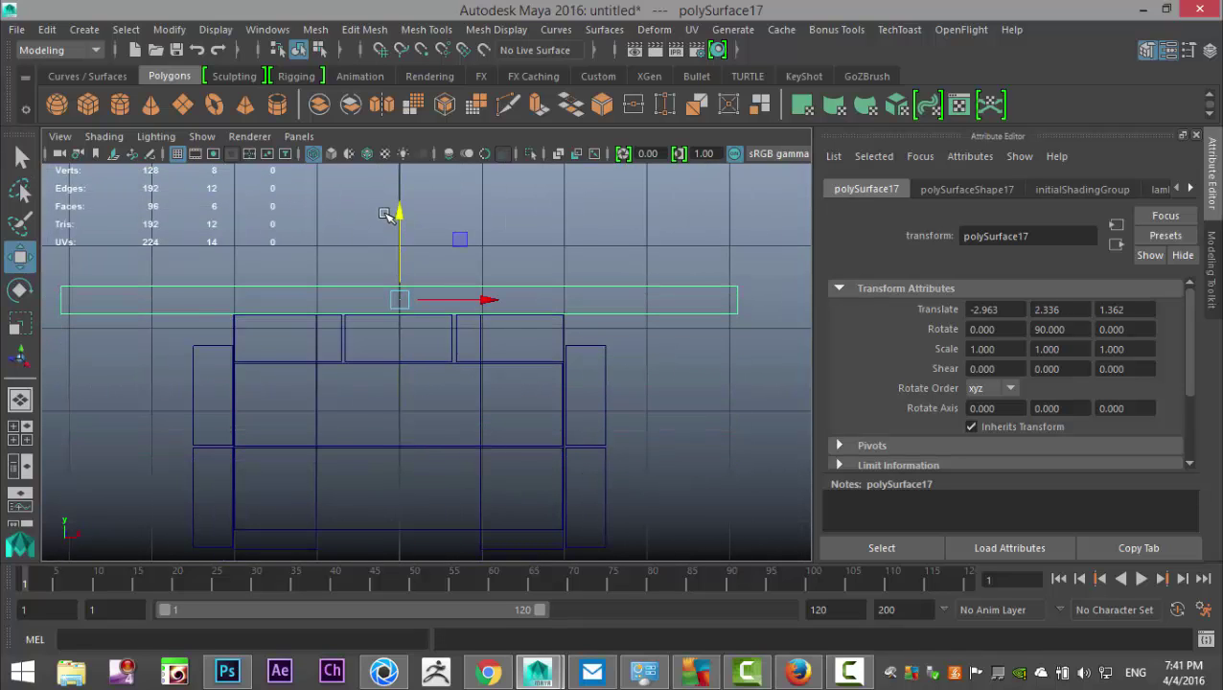
- Scale the crosswise board down along its length to about the combined width of the three flat boards
key("r")
left_click_drag(488, 301, 437, 308)
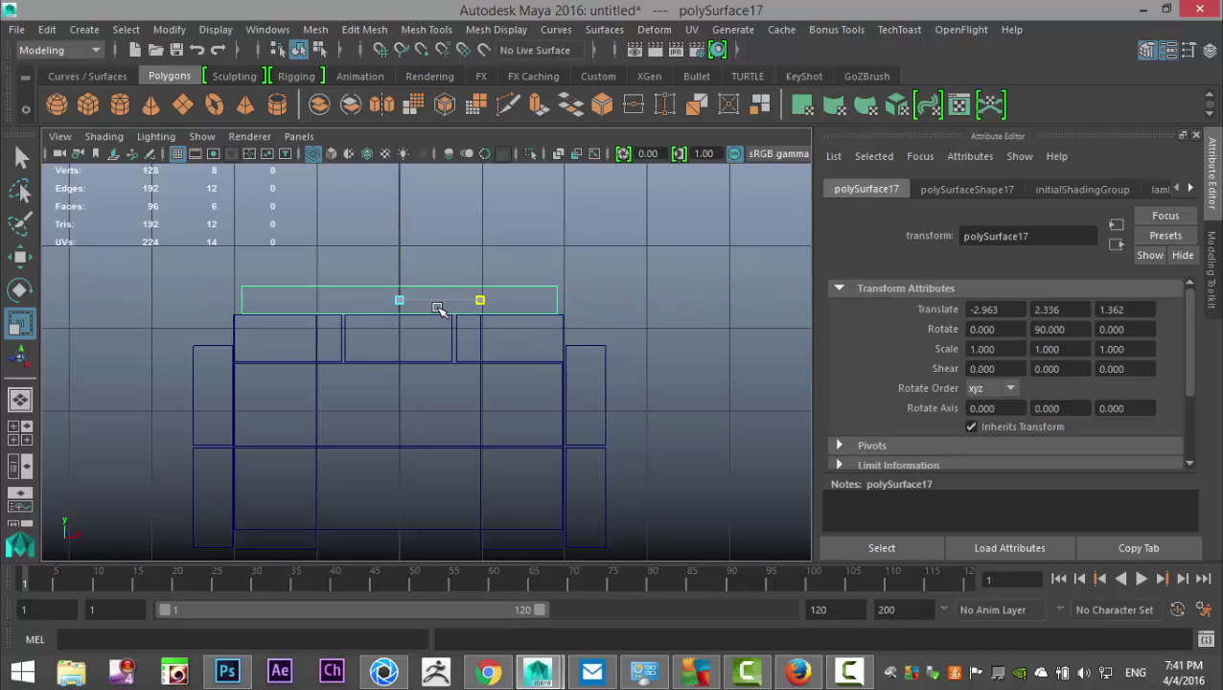
left_click_drag(438, 307, 441, 309)
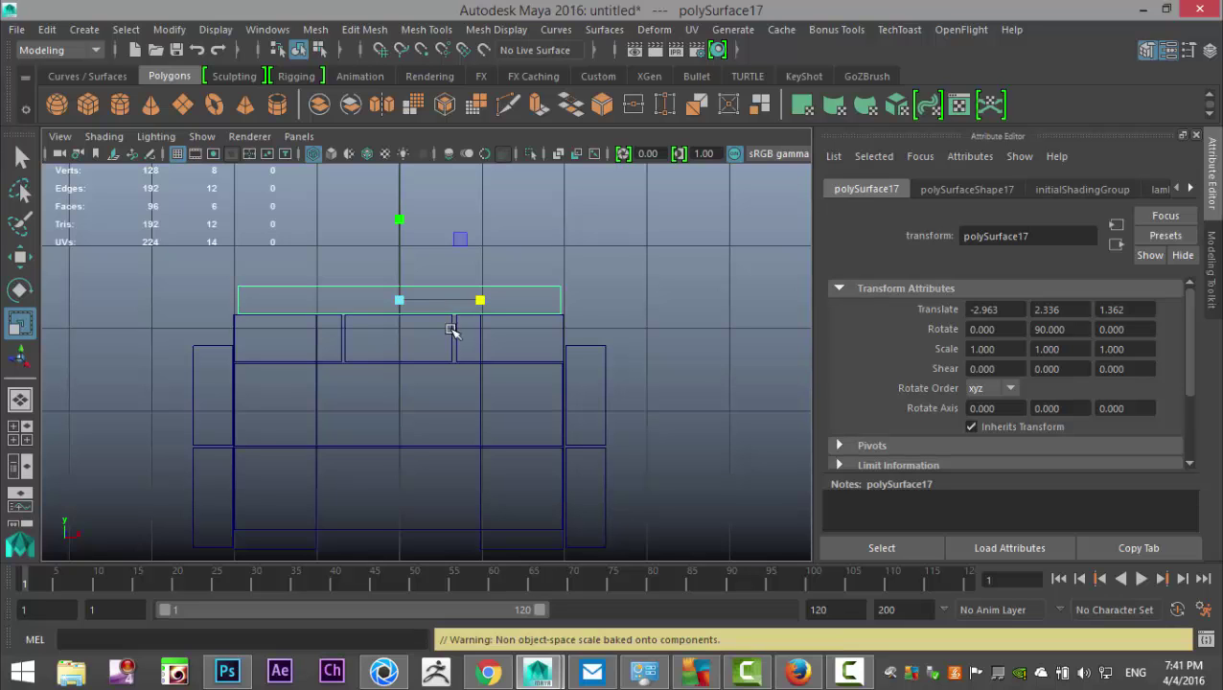
left_click(11, 441)
key("space")
scroll(550, 330, "up", 3)
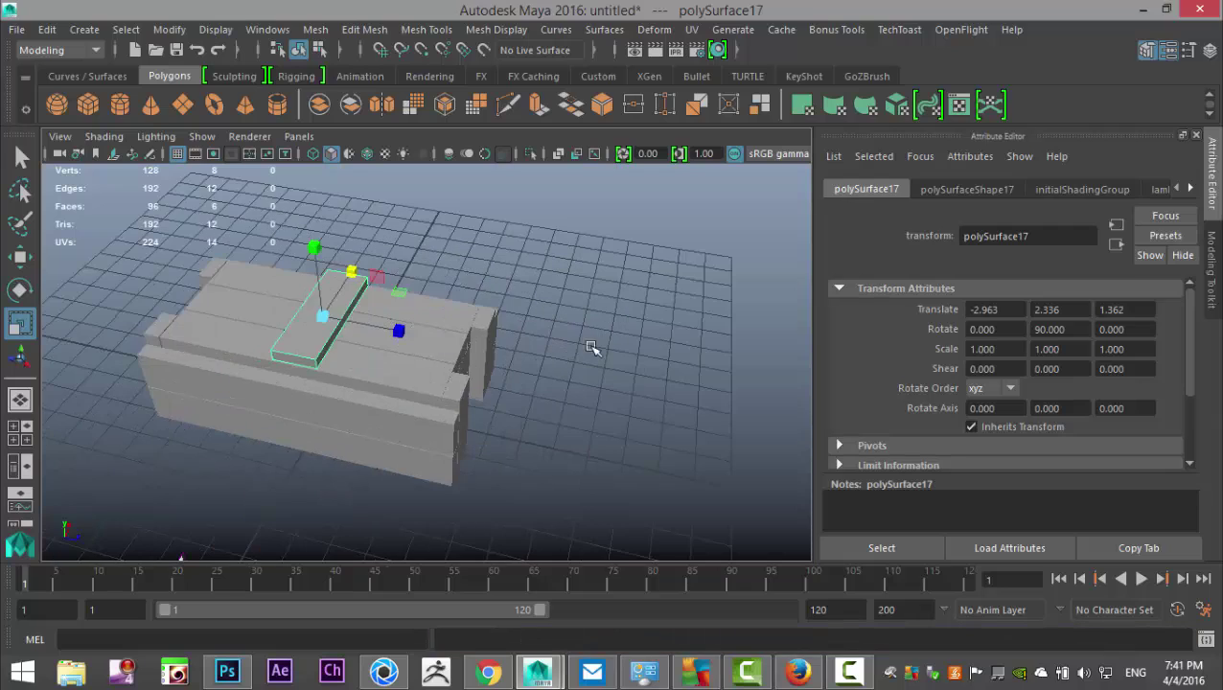
- In the top view, duplicate the crosswise board and move the copy along the crate's length to about -1.003 in Z
left_click(587, 343)
left_click_drag(590, 387, 633, 396, "alt")
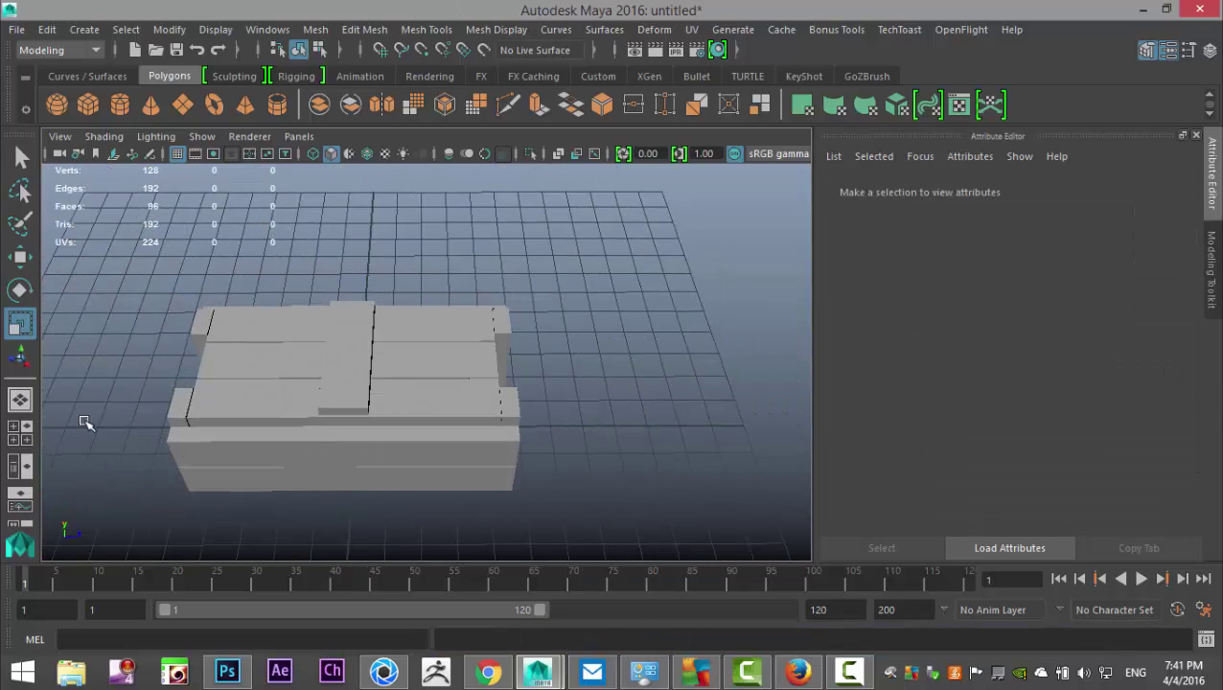
left_click(14, 440)
key("space")
scroll(465, 336, "up", 2)
left_click(374, 306)
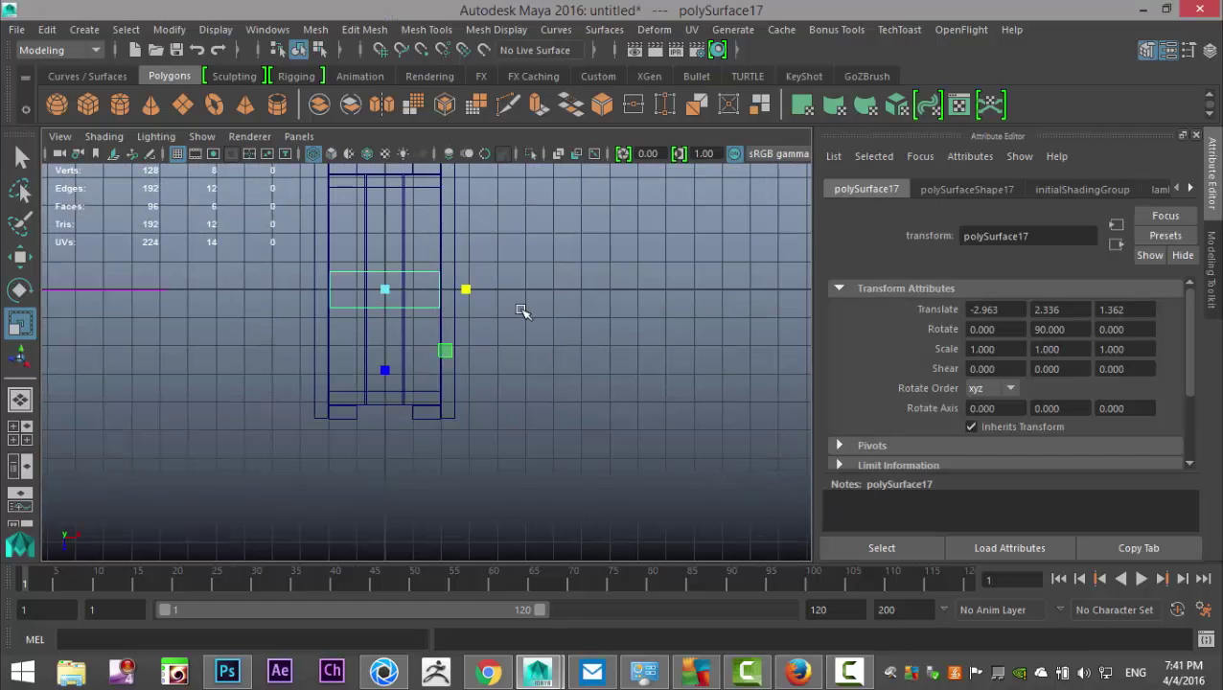
key("f")
key("ctrl+d")
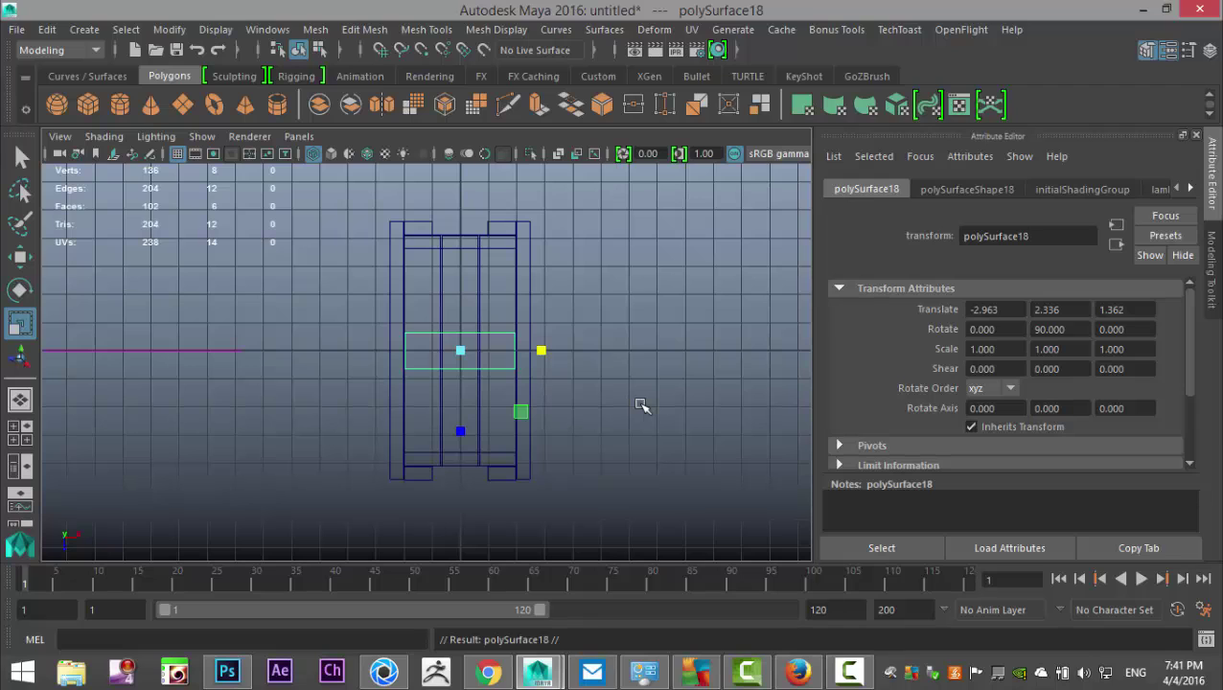
key("w")
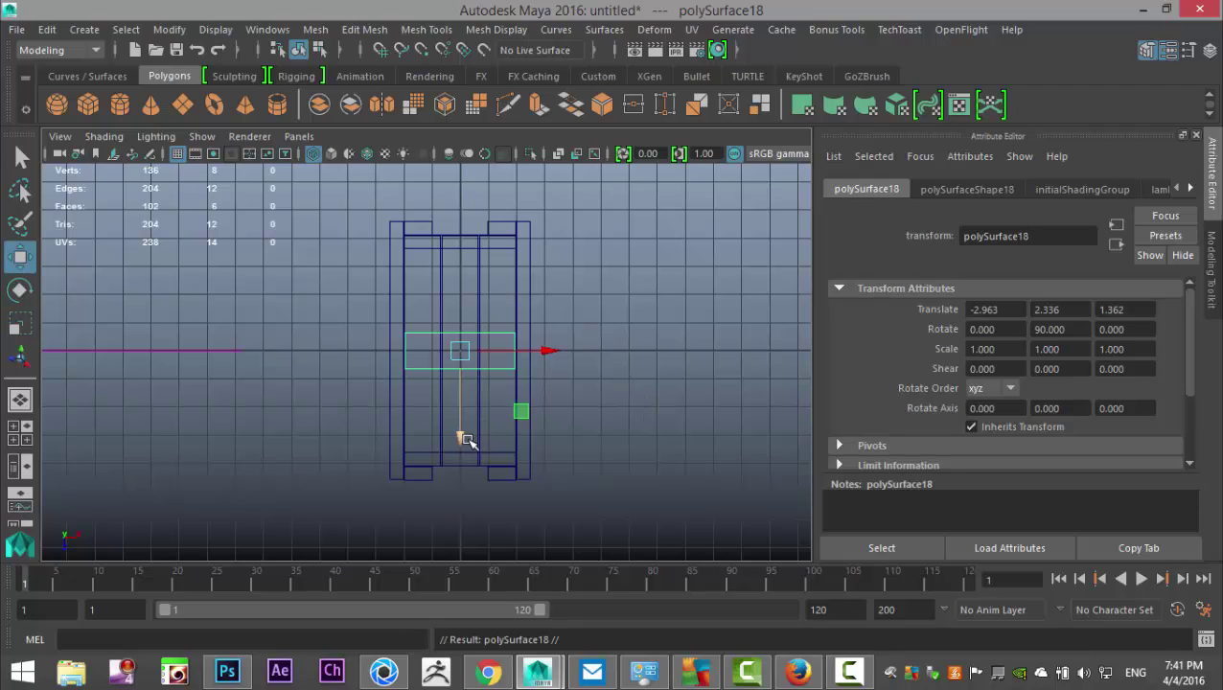
left_click_drag(458, 440, 460, 378)
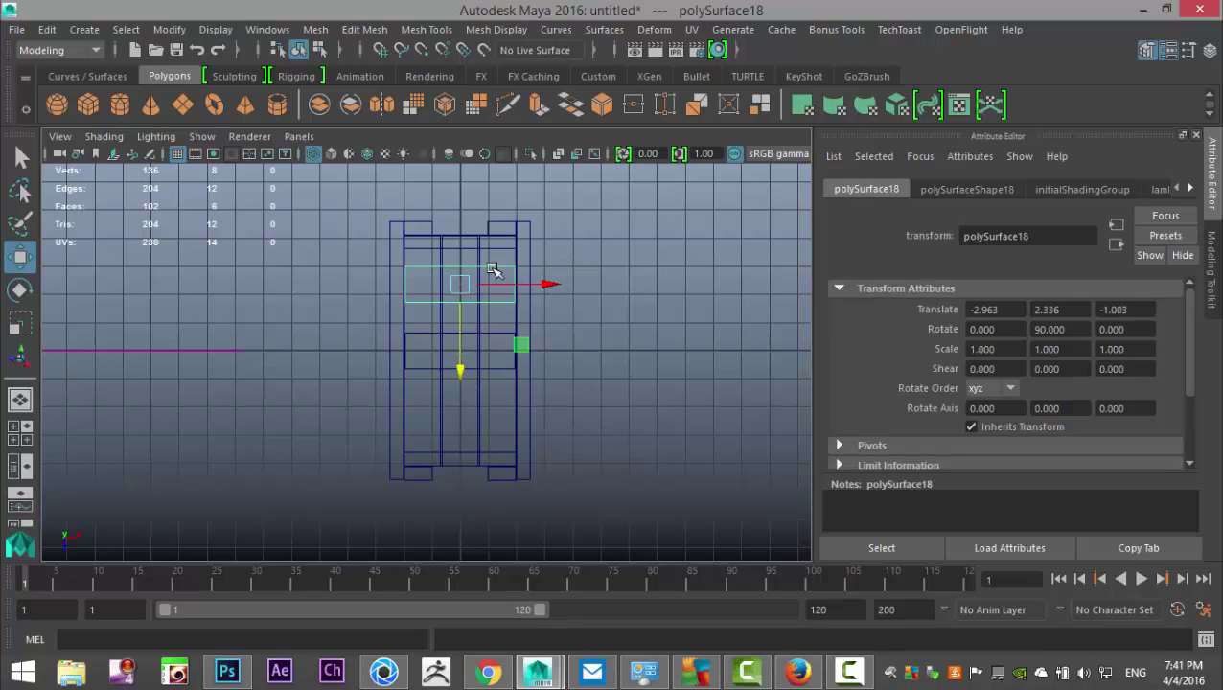
- Duplicate the moved crosswise board and place the new copy near the crate's opposite end, at about 3.695 in Z
key("ctrl+d")
left_click_drag(461, 372, 470, 501)
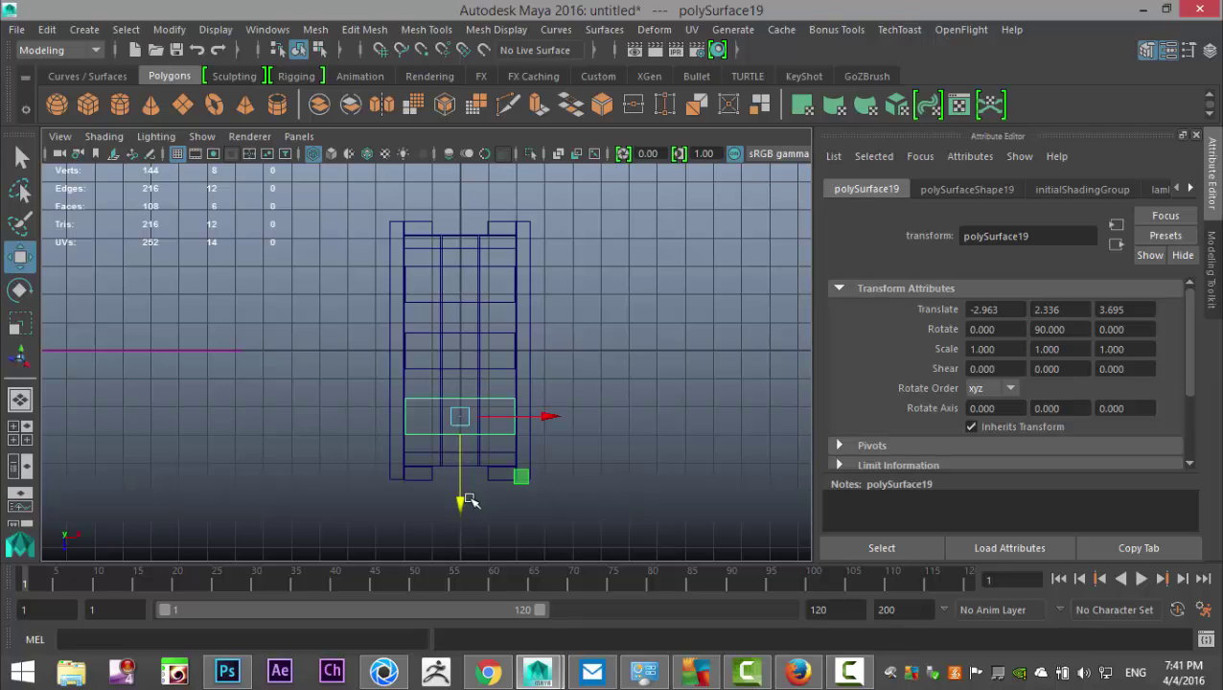
left_click(20, 432)
key("space")
left_click_drag(596, 404, 375, 380, "alt")
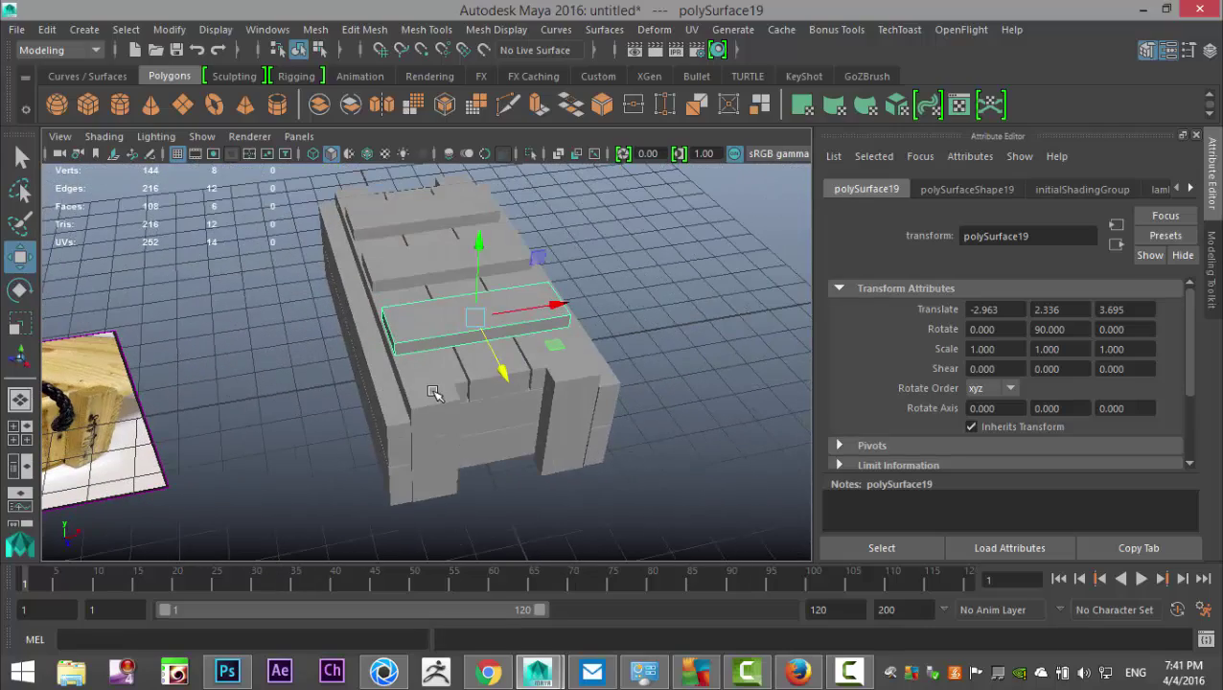
- Try to separate the combined crate with the three crosswise boards also selected
left_click_drag(636, 518, 494, 250, "alt")
left_click(485, 205, "shift")
left_click(527, 296, "shift")
left_click(546, 372, "shift")
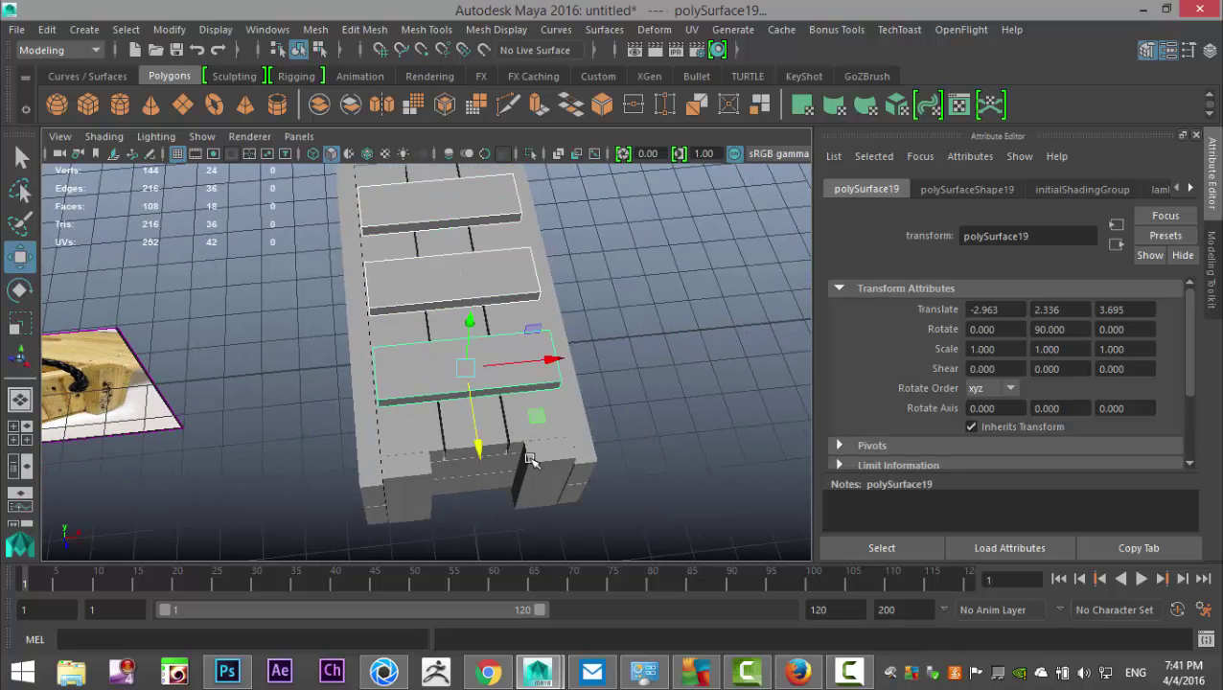
left_click(504, 425)
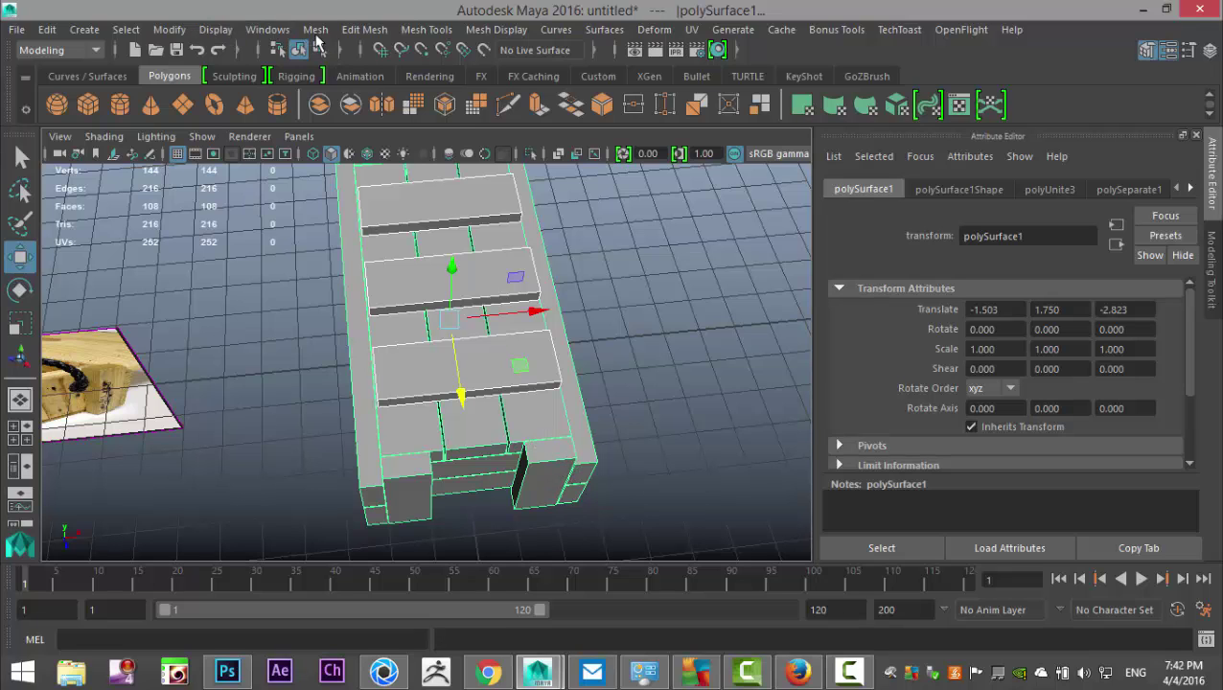
left_click(315, 30)
left_click(372, 113)
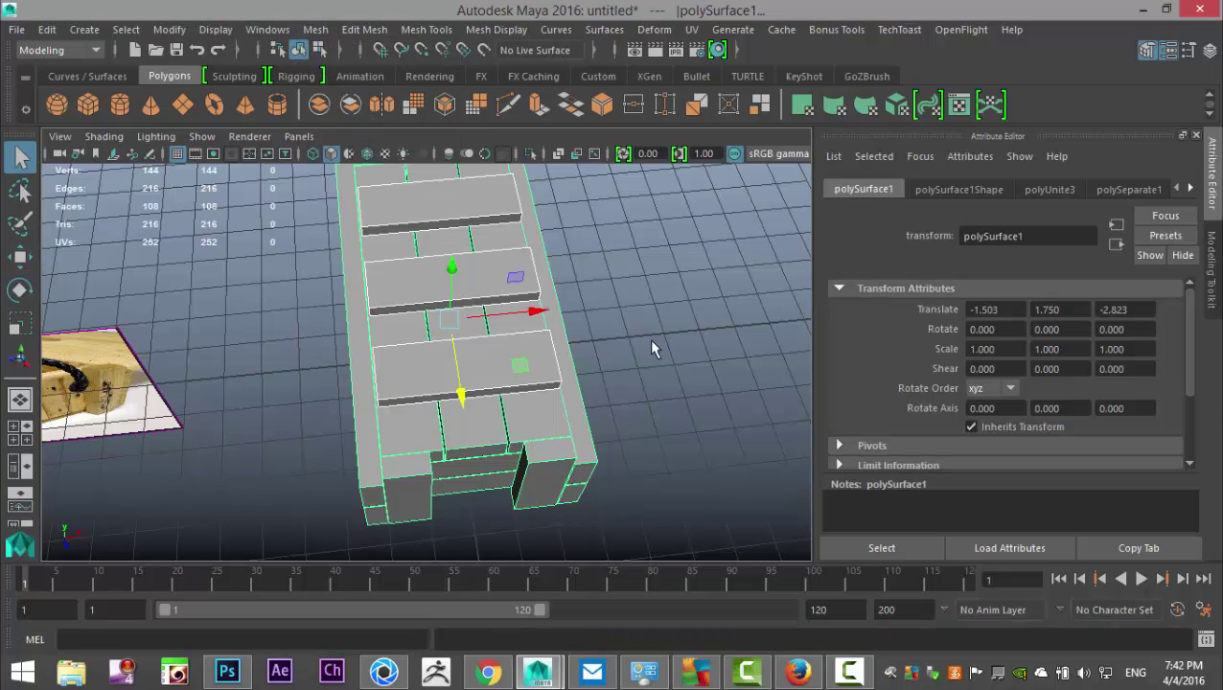
- Select only the combined crate and separate it into its individual boards
left_click(653, 347)
left_click(497, 452)
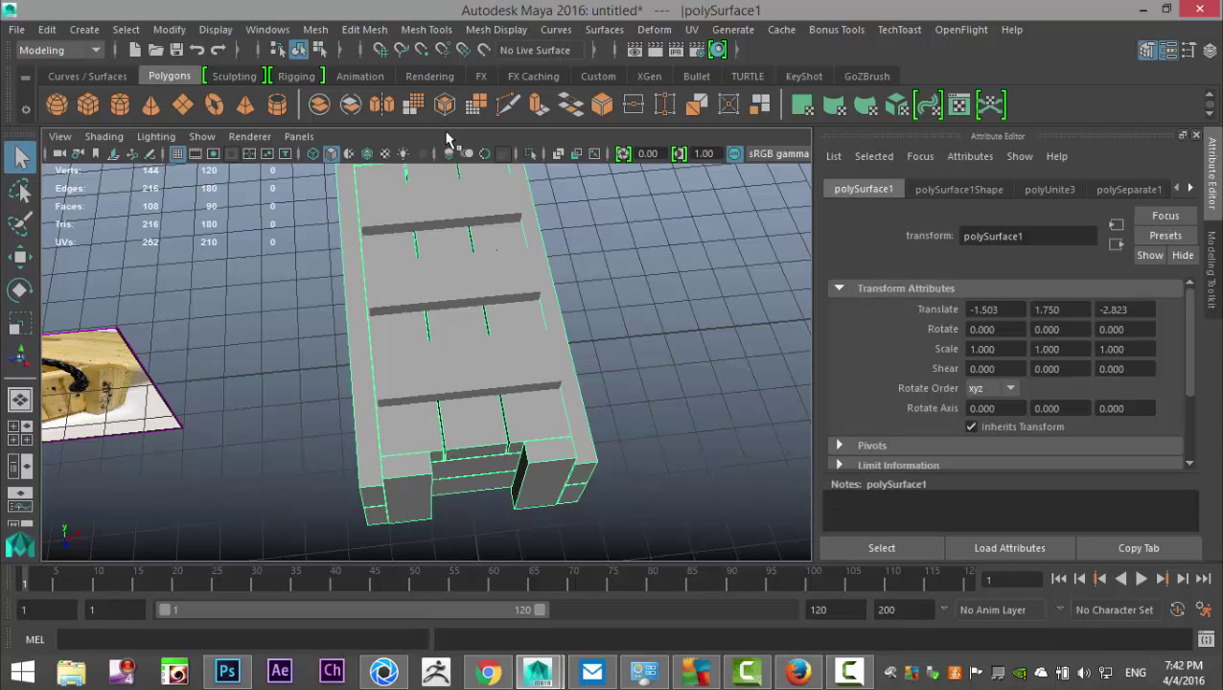
left_click(315, 30)
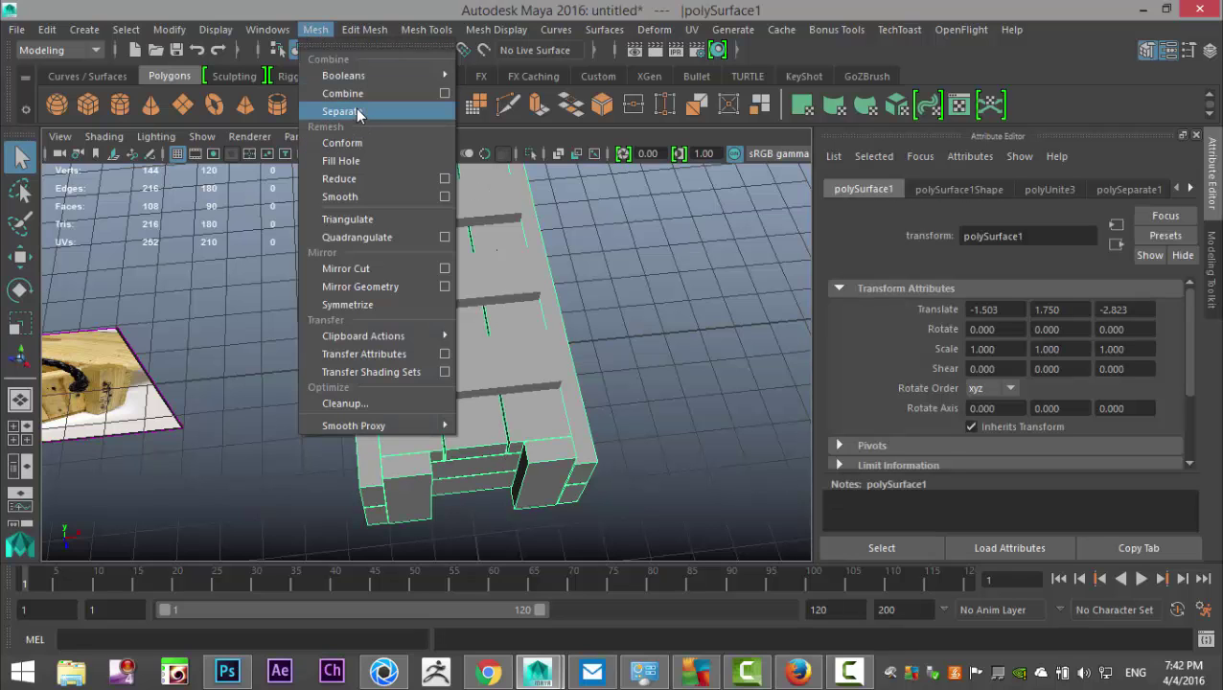
left_click(354, 113)
- Combine the three flat boards and the three crosswise boards into one panel and center its pivot
left_click(628, 284)
left_click(474, 434)
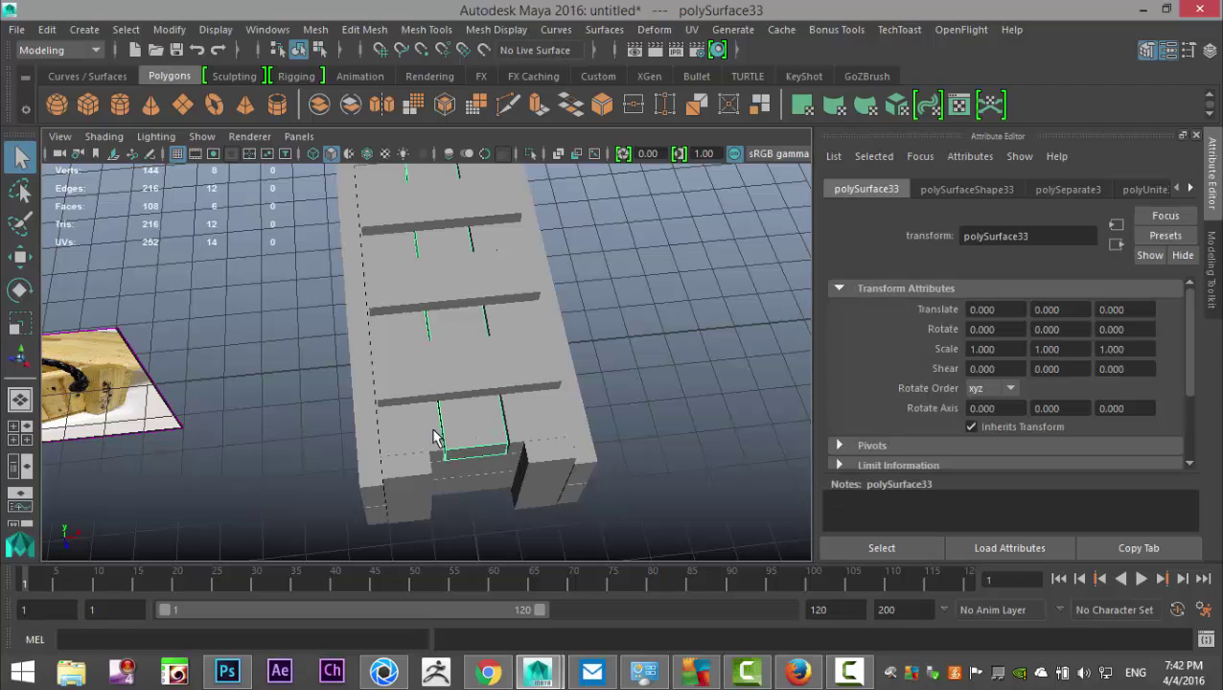
left_click(537, 425)
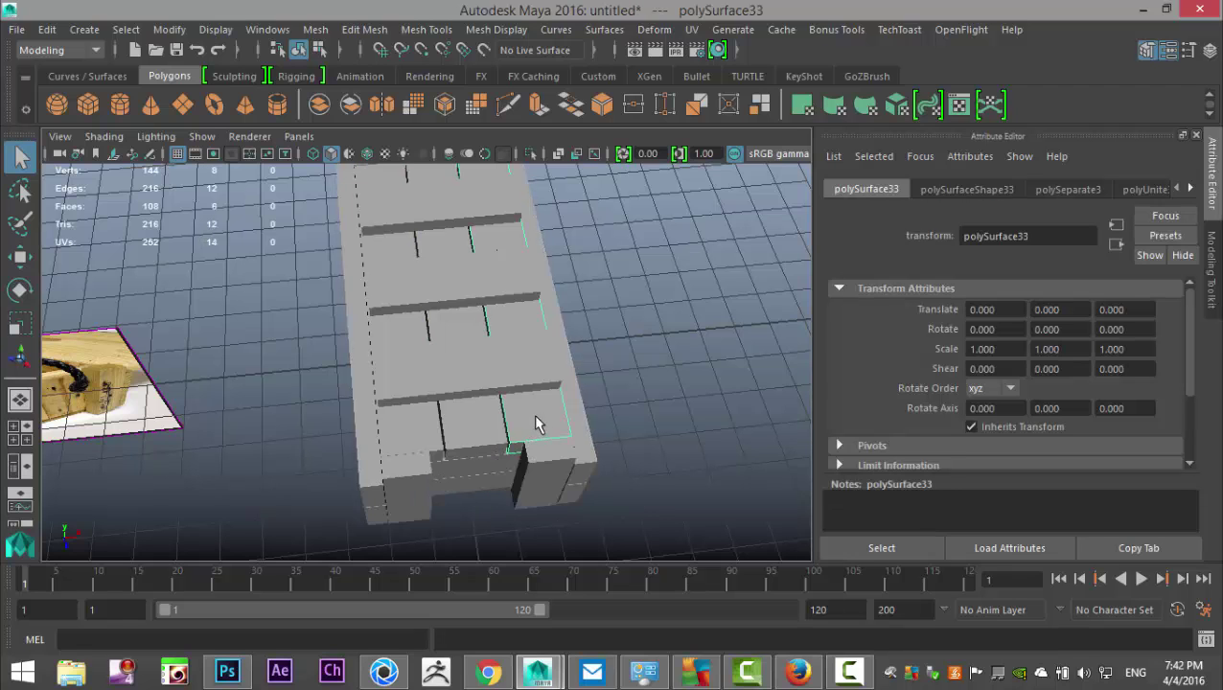
left_click(470, 432)
left_click(417, 439)
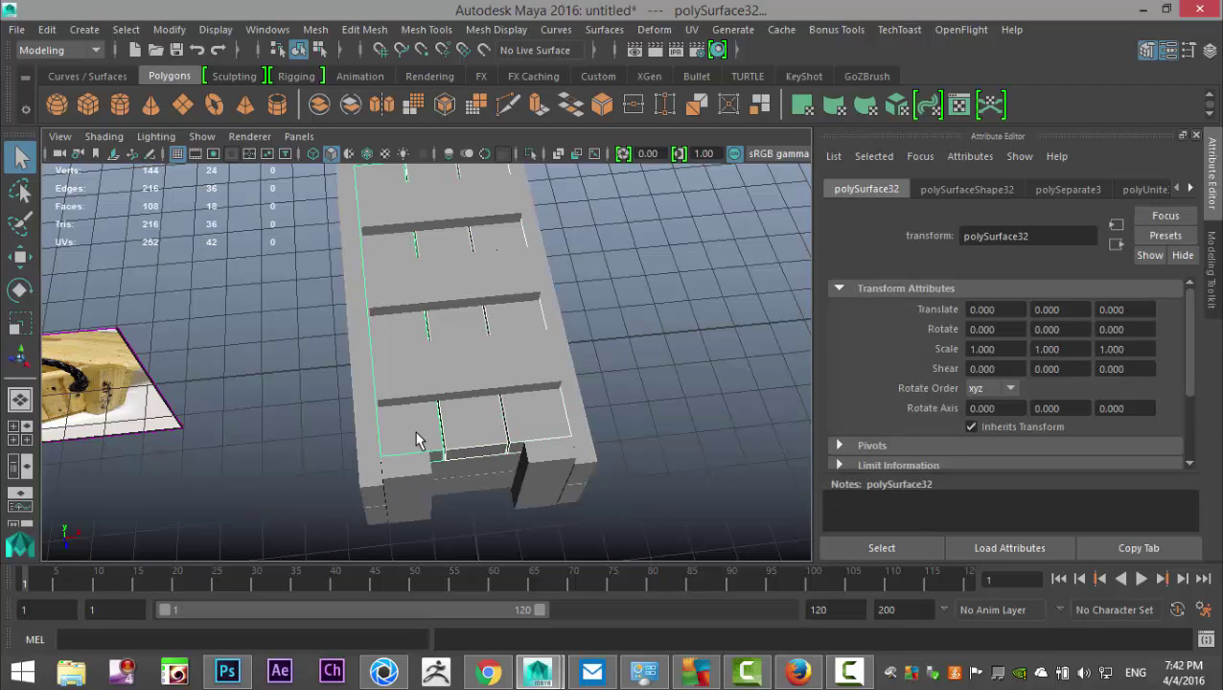
left_click(436, 378)
left_click(464, 293)
left_click(450, 205)
mouse_move(239, 362)
left_mouse_down("alt")
mouse_move(368, 273)
mouse_move(458, 306)
mouse_move(580, 305)
left_mouse_up("alt")
left_click(318, 30)
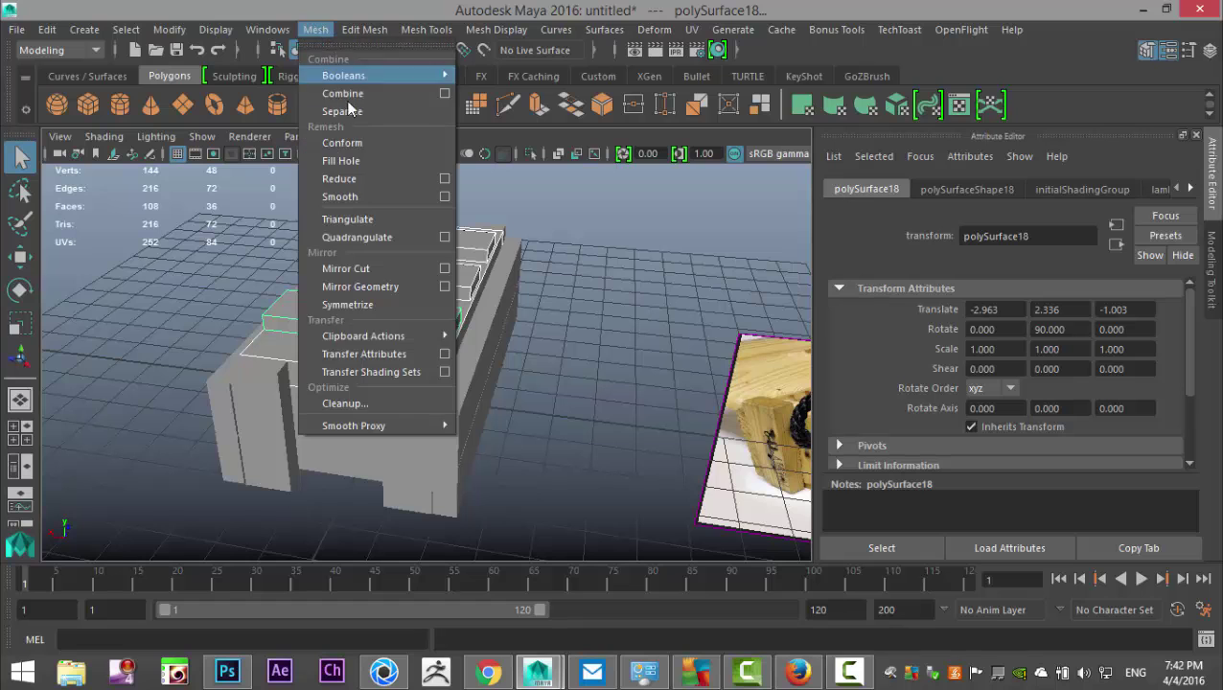
left_click(372, 96)
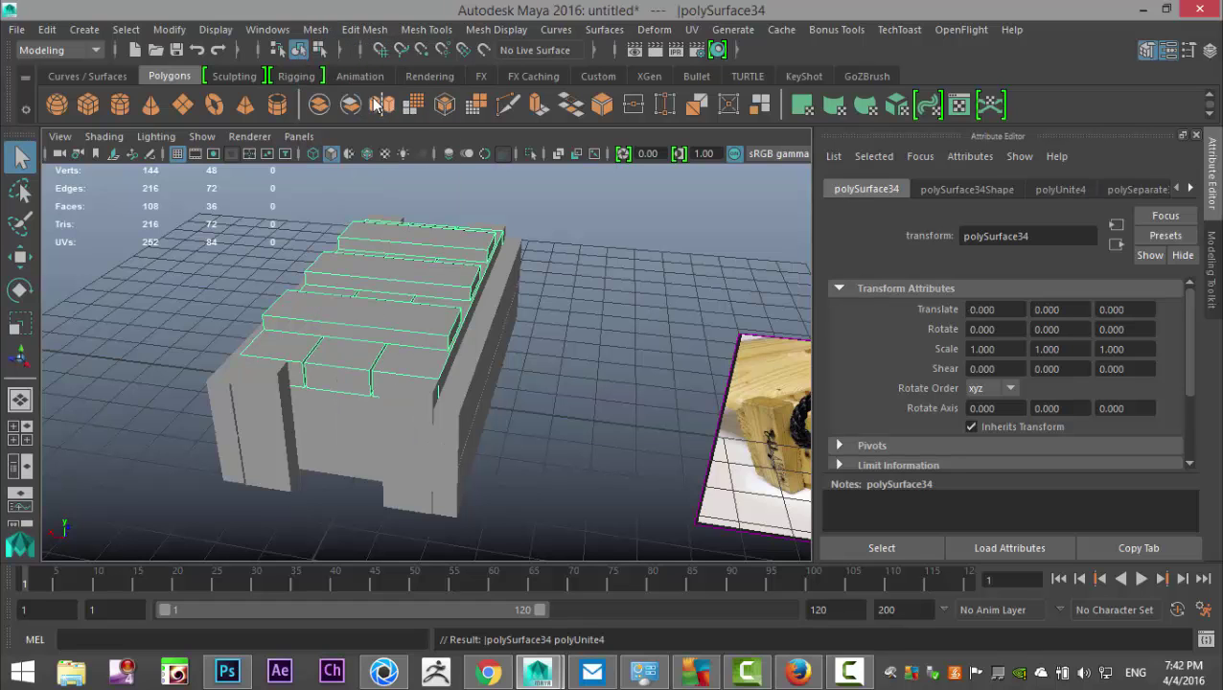
left_click(168, 29)
left_click(237, 161)
- Duplicate the combined panel and flip the copy upside down by rotating it -180 degrees in Z
scroll(444, 347, "down", 5)
left_click_drag(446, 351, 454, 396, "alt")
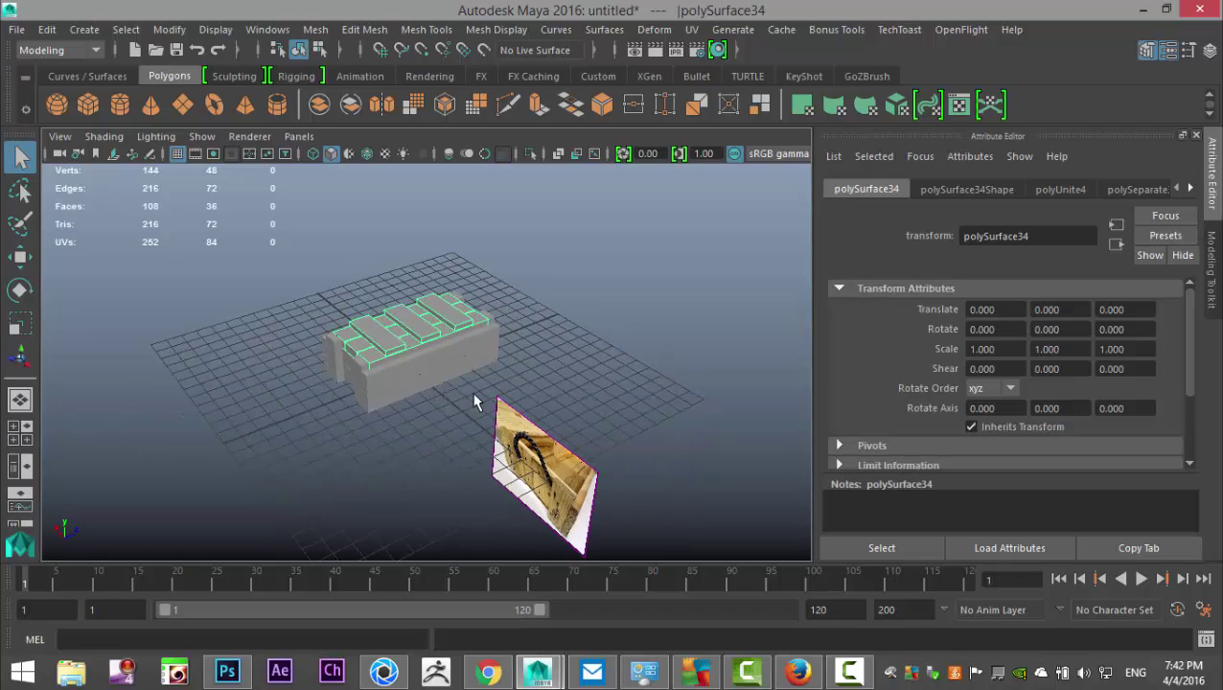
key("ctrl+d")
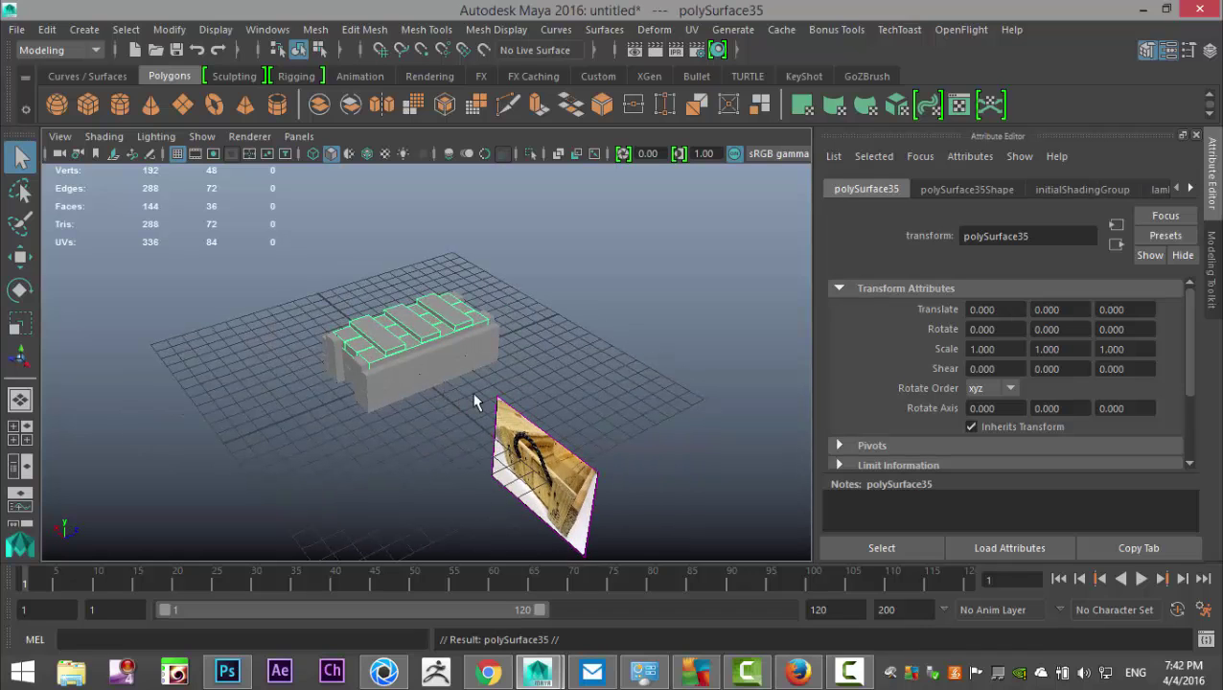
key("e")
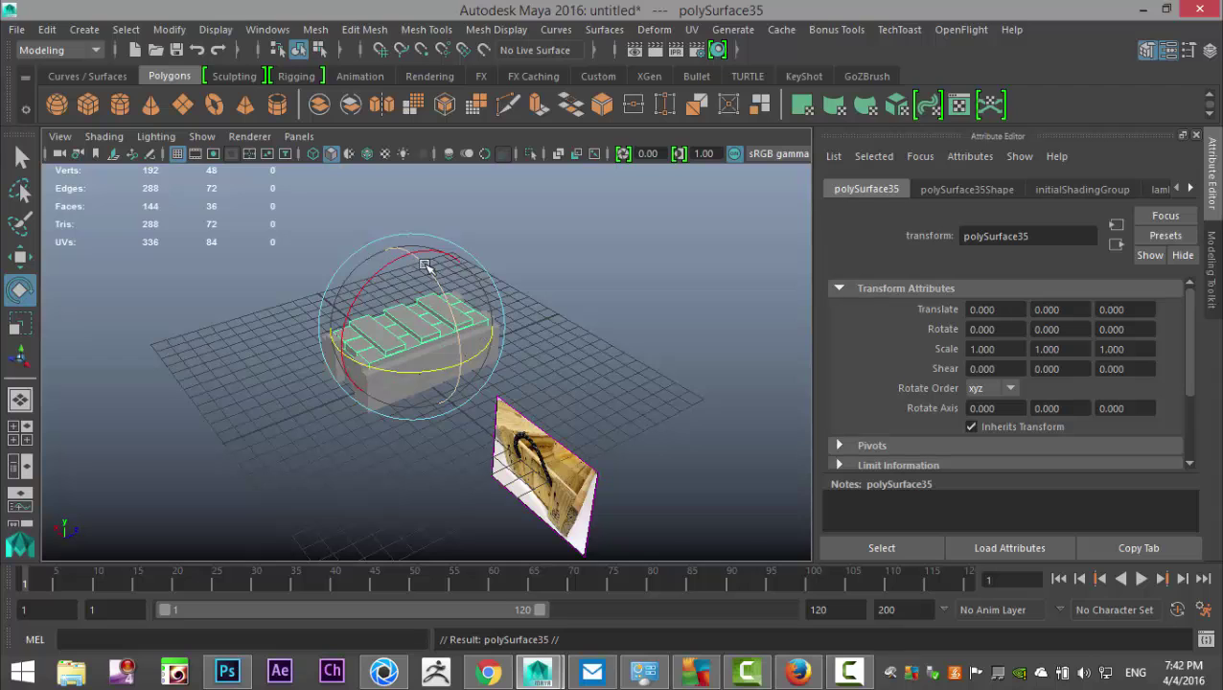
left_click_drag(433, 274, 464, 375)
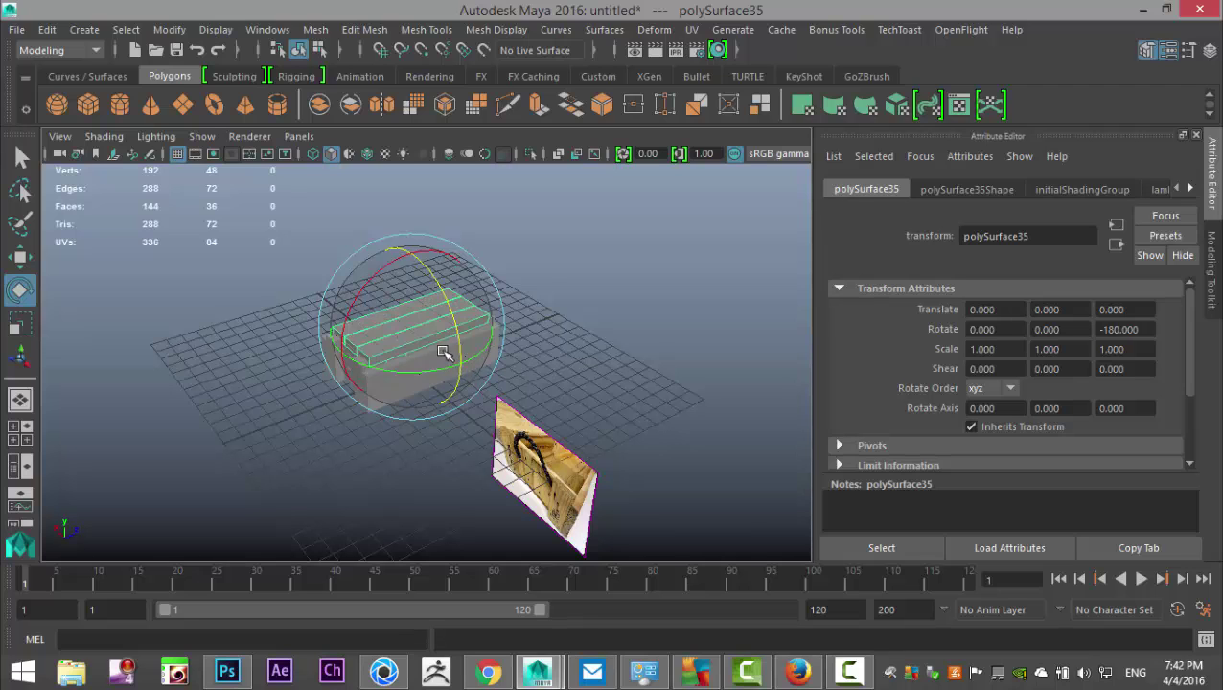
- Lower the flipped panel to about -3.191 in Y, fitting it against the crate's underside in the front view
key("w")
left_click_drag(412, 247, 414, 289)
left_click(19, 439)
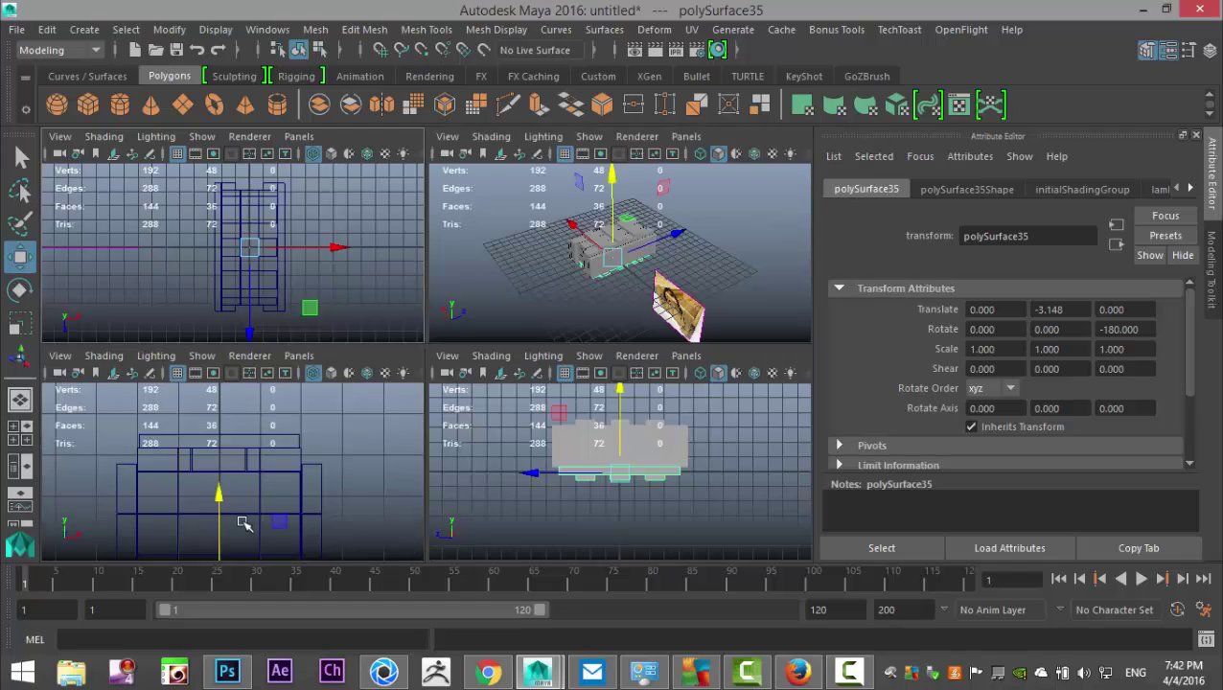
key("space")
middle_click_drag(392, 440, 425, 303, "alt")
left_click_drag(432, 360, 434, 364)
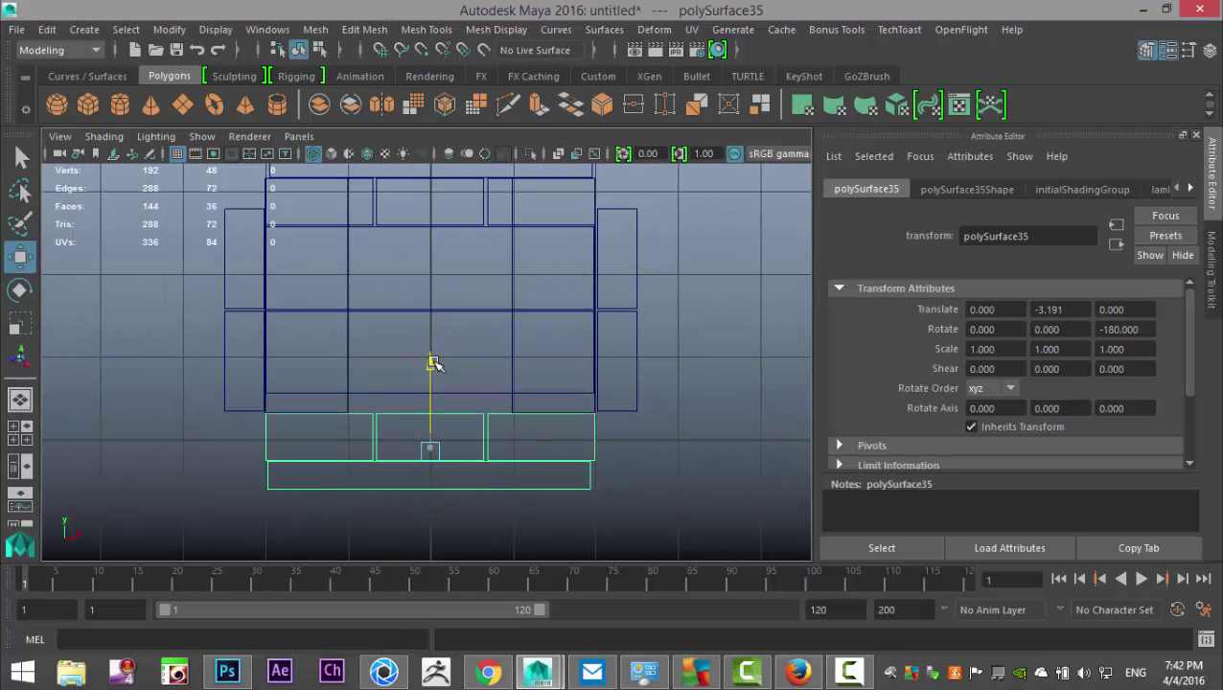
- Select all the crate parts in the perspective view, leaving out the reference image, and combine them into one mesh
left_click(19, 439)
key("space")
left_click(584, 323)
left_click_drag(586, 322, 347, 368, "alt")
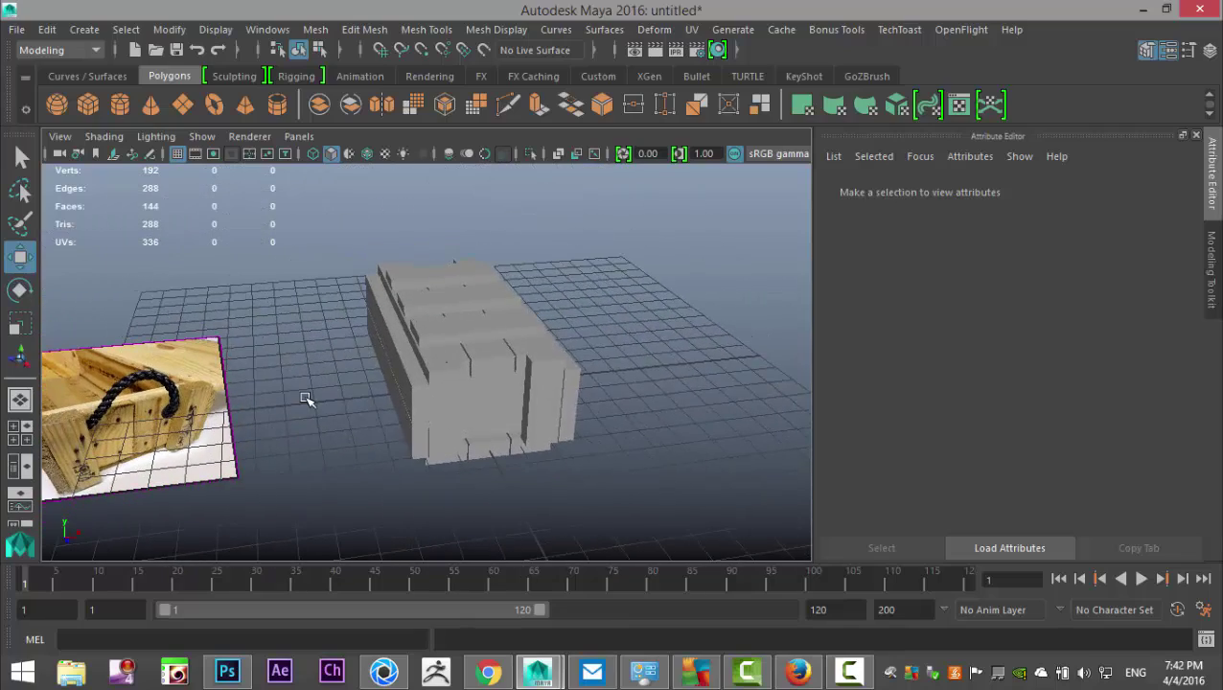
middle_click_drag(297, 398, 271, 338, "alt")
left_click_drag(334, 361, 409, 371, "alt")
left_click_drag(340, 223, 622, 532)
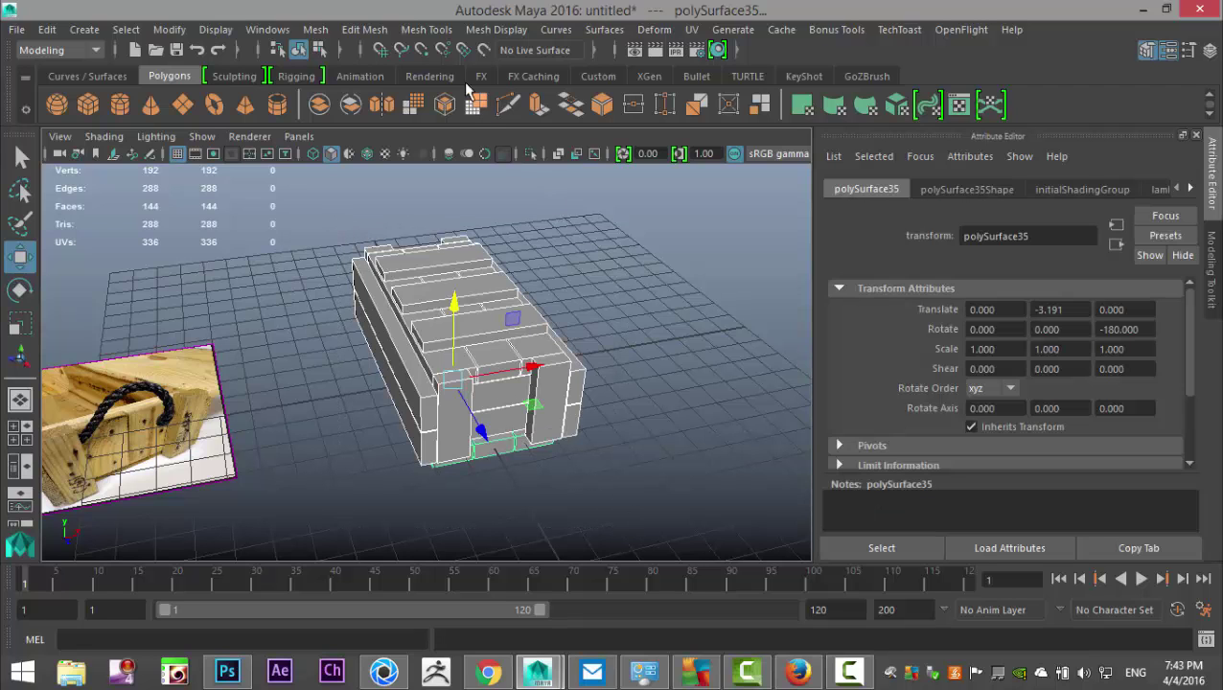
left_click(315, 30)
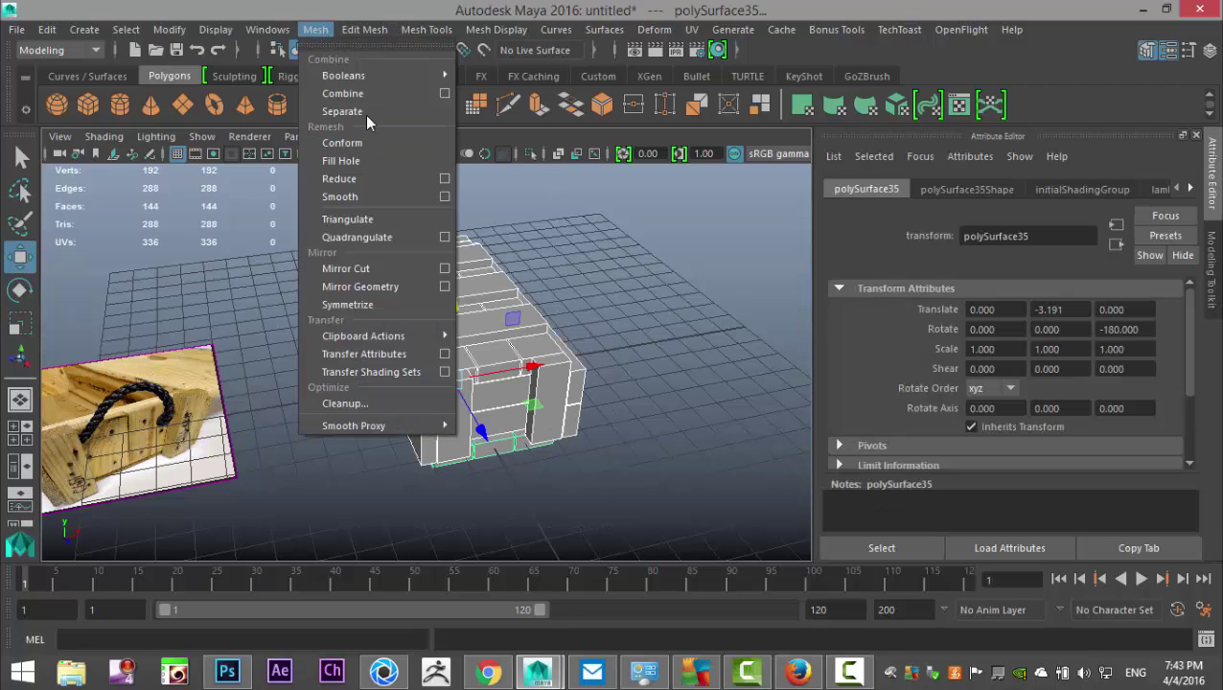
left_click(362, 97)
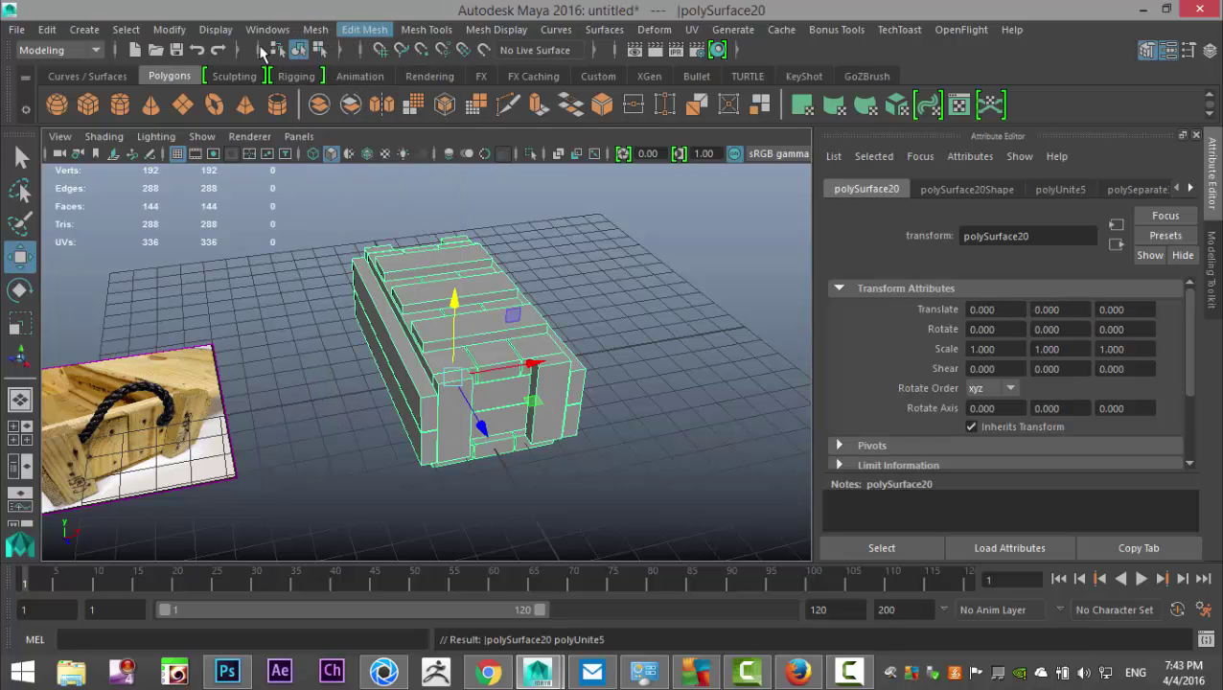
- Center the combined crate's pivot and freeze its transformations
left_click(178, 32)
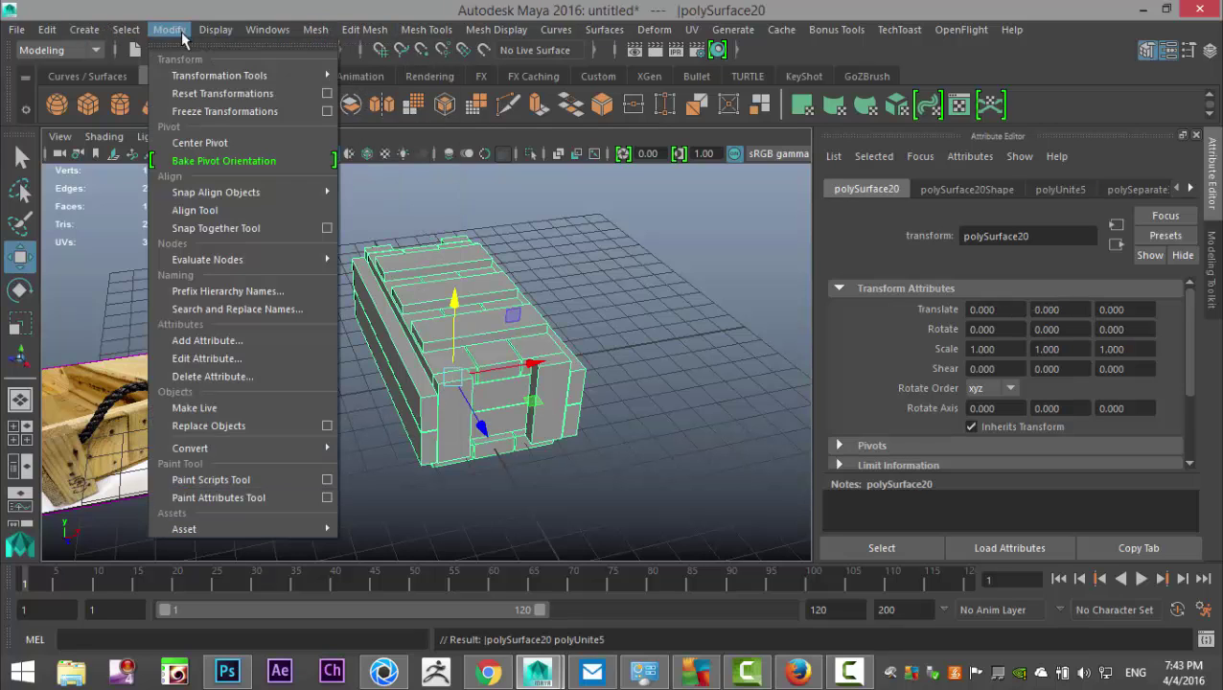
left_click(220, 144)
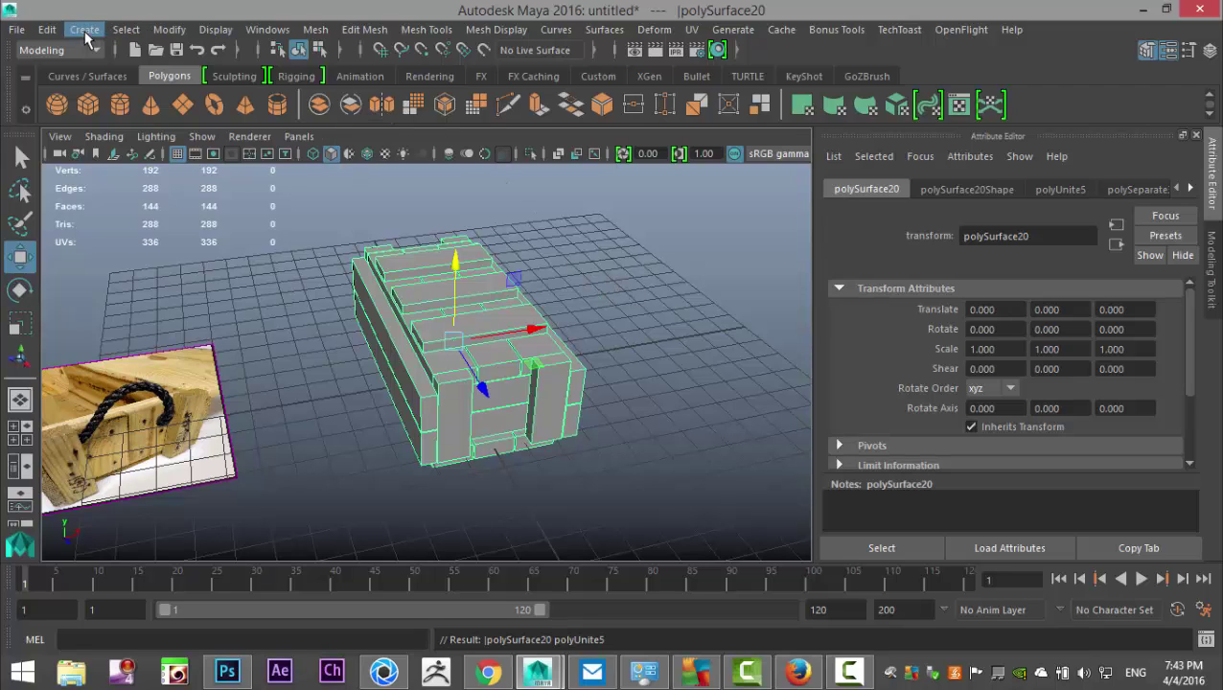
left_click(126, 29)
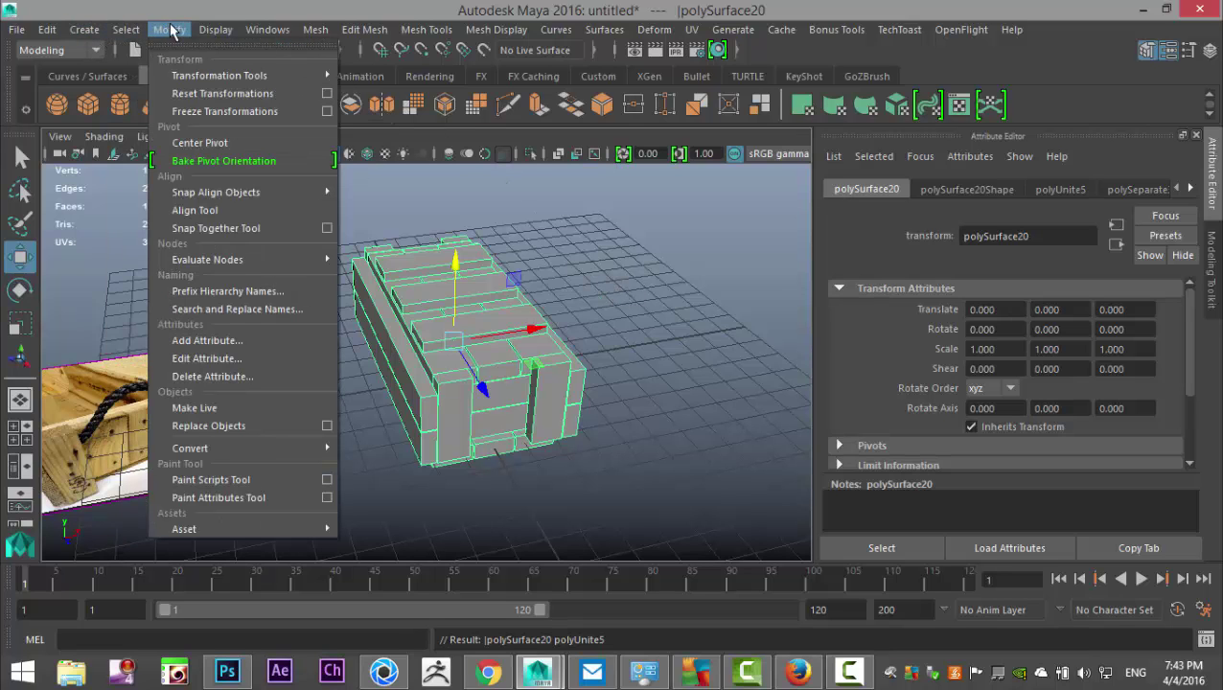
left_click(237, 112)
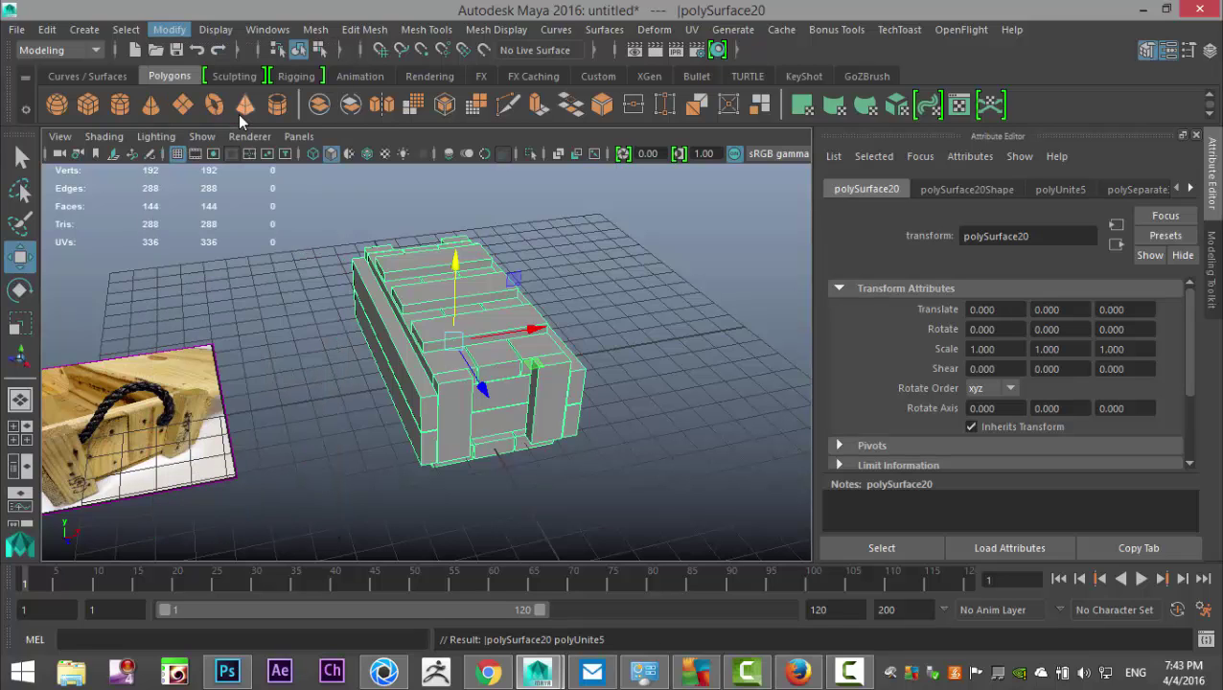
- Apply automatic UV mapping to the crate and open its layout in the UV Editor
left_click(691, 30)
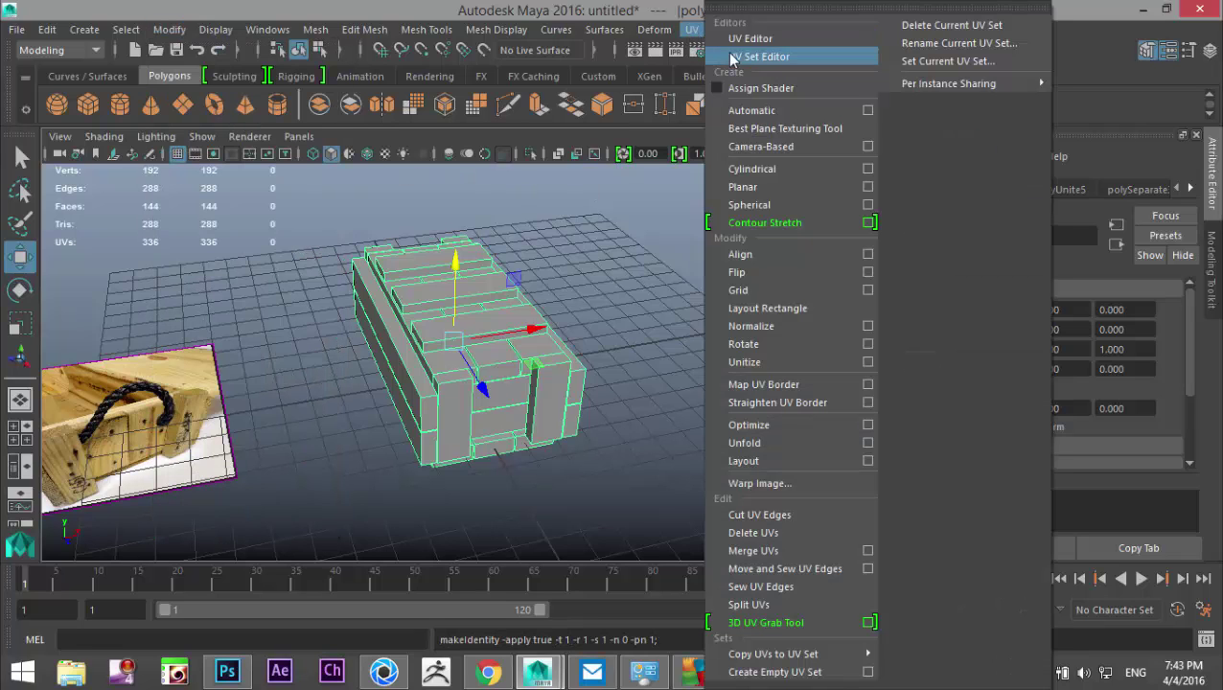
left_click(752, 111)
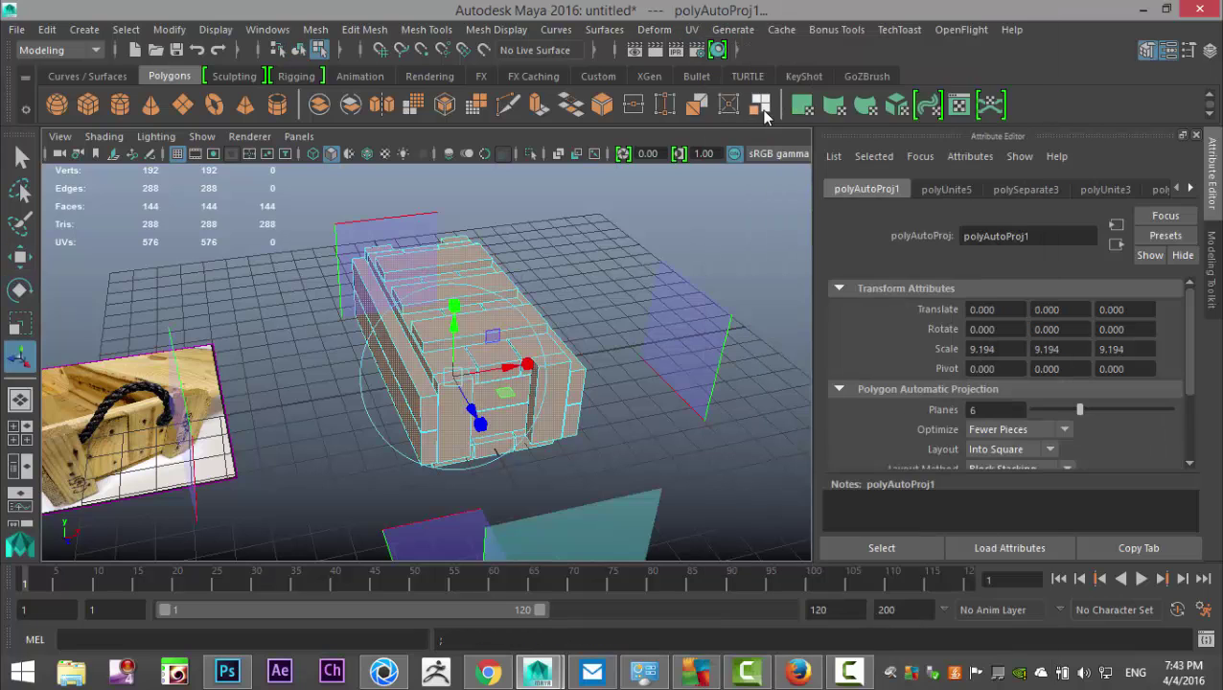
left_click(691, 30)
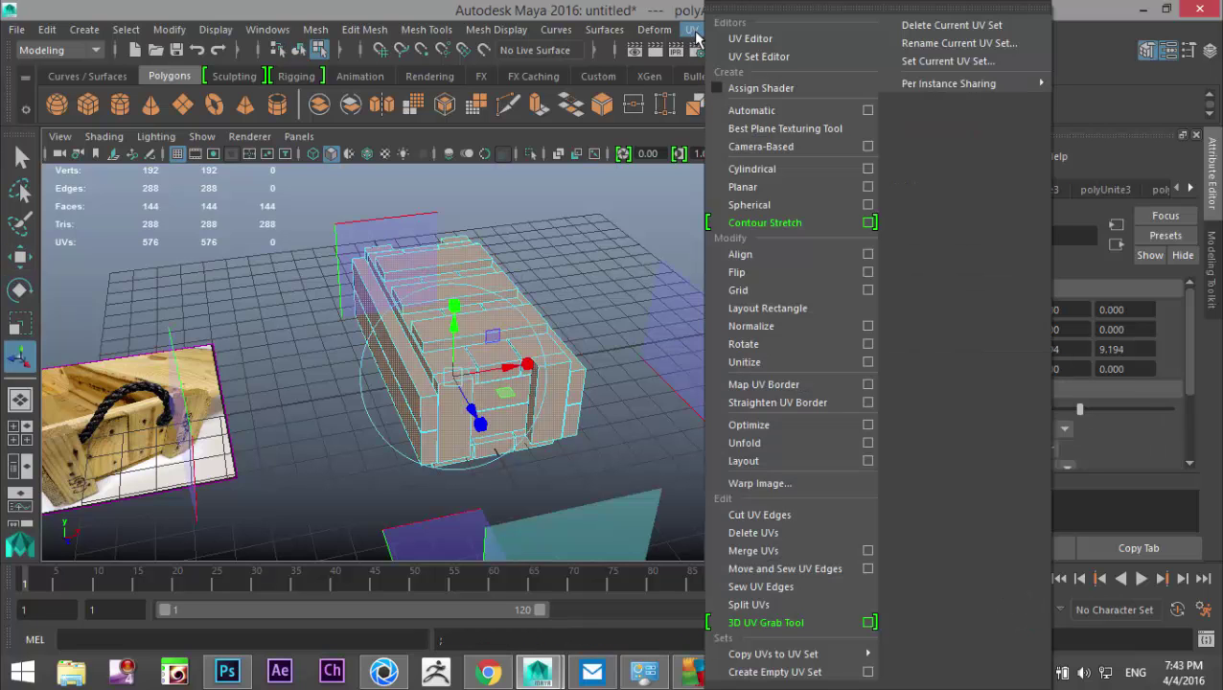
left_click(752, 40)
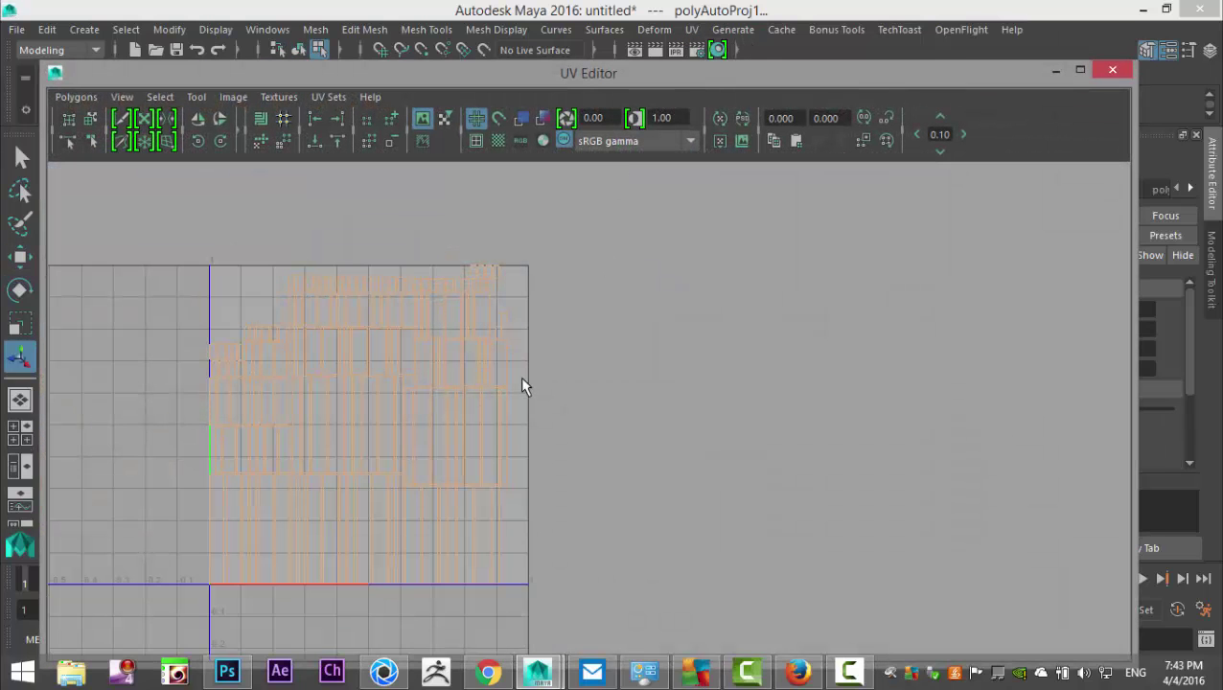
- Move the narrow tall UV shell at the lower-left corner of the layout into the empty space outside the 0–1 area
scroll(508, 487, "down", 2)
scroll(403, 527, "up", 1)
middle_click_drag(366, 477, 684, 516, "alt")
scroll(691, 484, "up", 1)
left_click(710, 436)
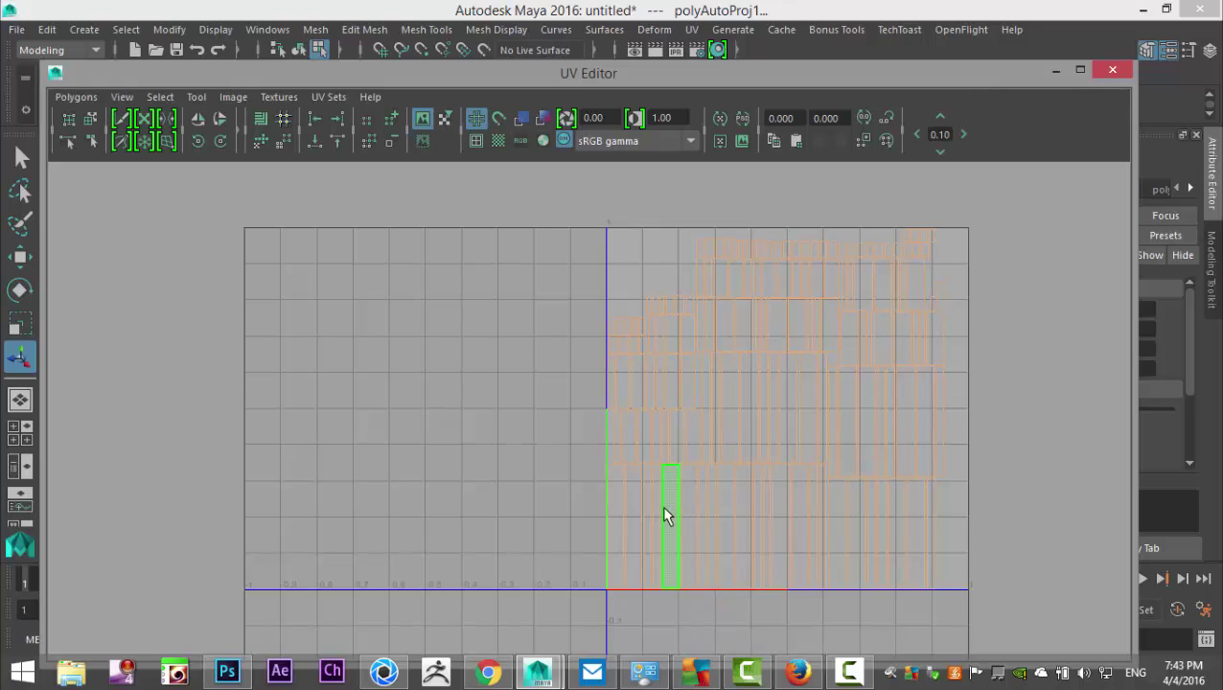
right_click_drag(656, 519, 616, 475)
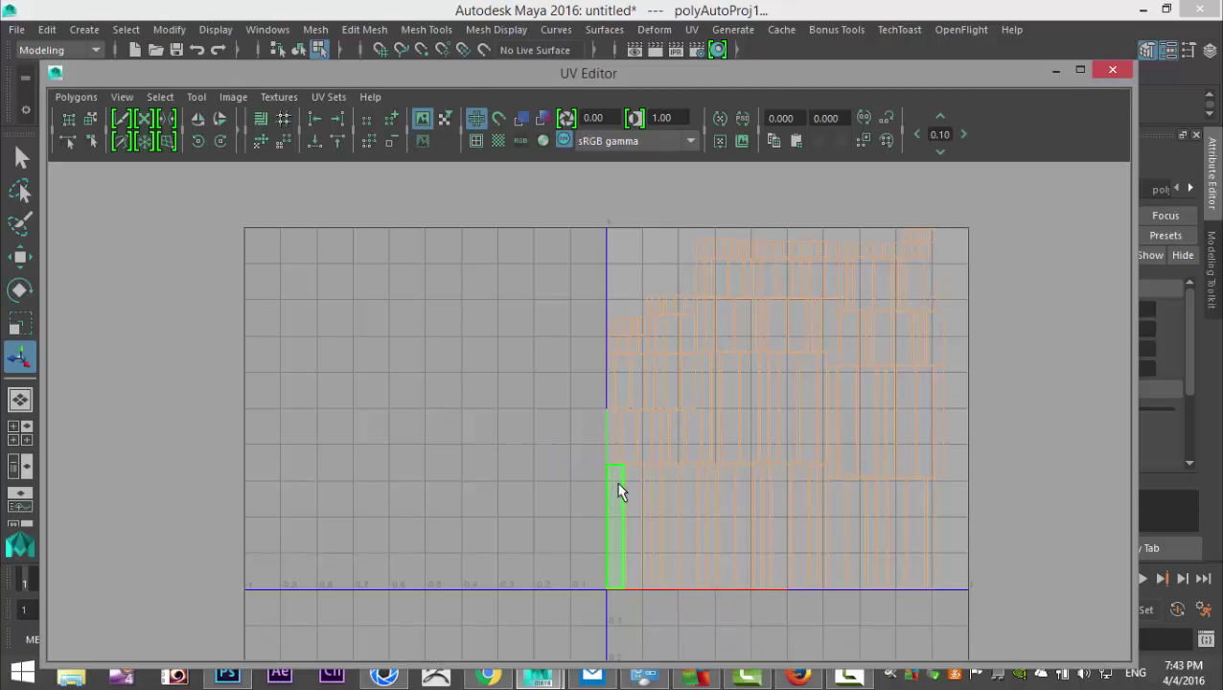
left_click(618, 525)
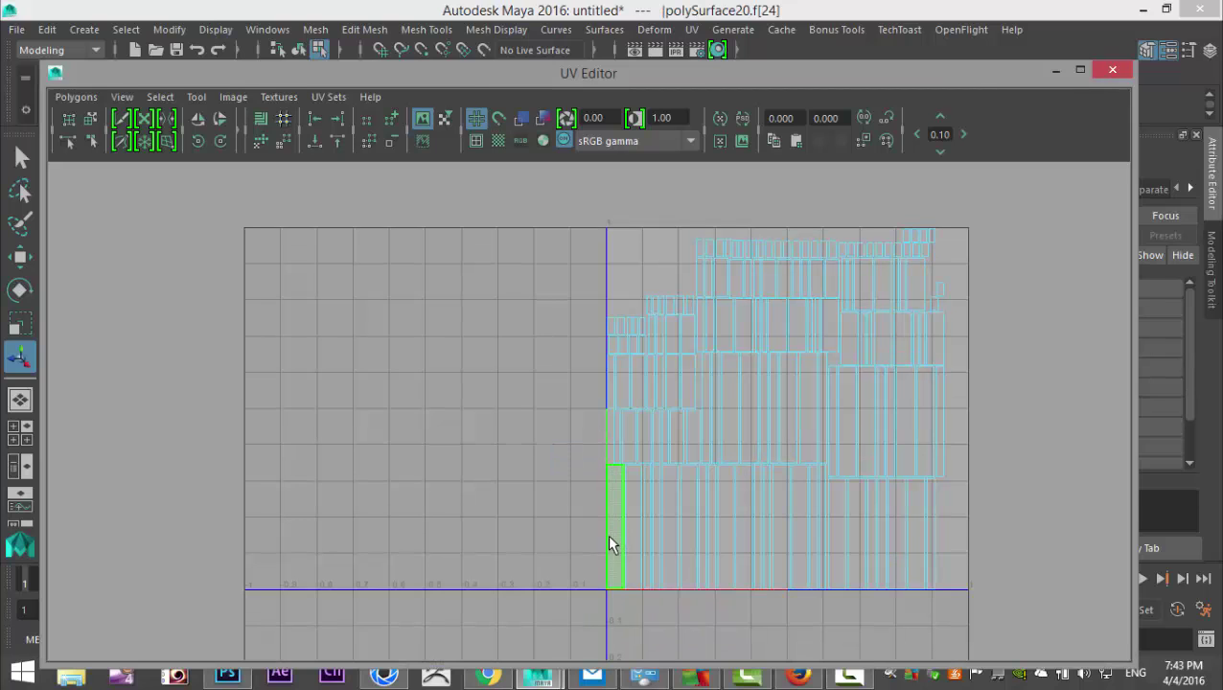
key("w")
left_click_drag(613, 532, 459, 391)
scroll(467, 401, "up", 2)
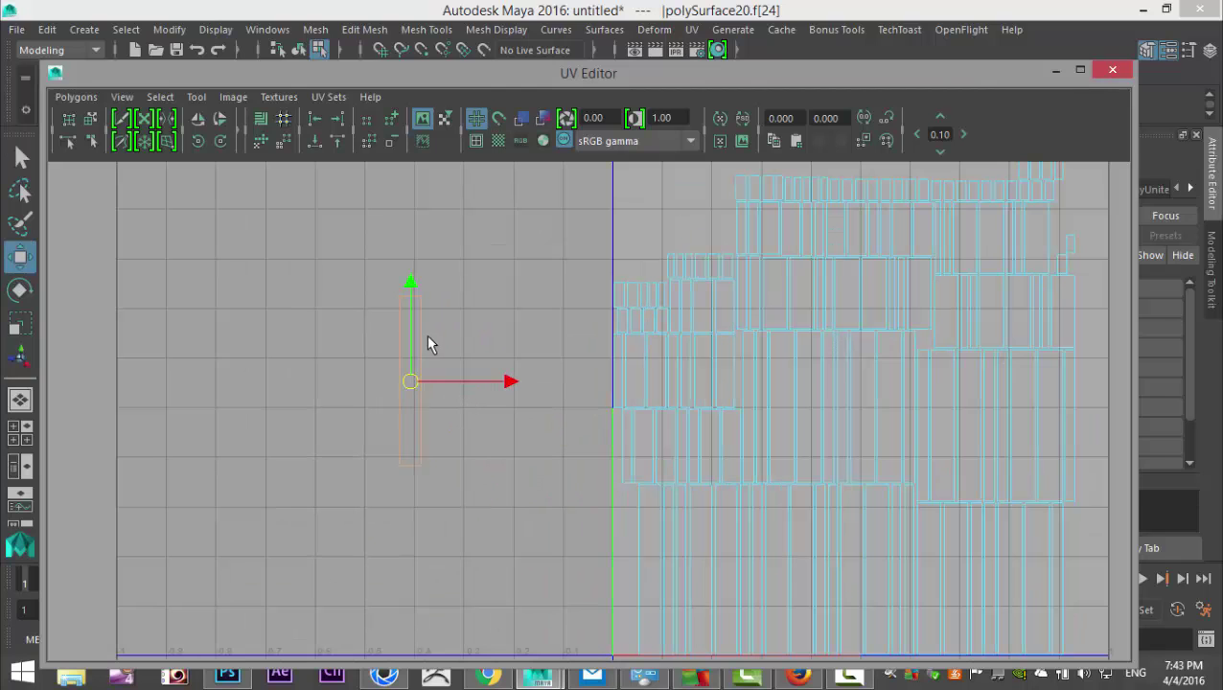
- Move and sew the separated shell along its right long edge to the matching UV edge
right_click_drag(419, 350, 420, 296)
left_click(423, 354)
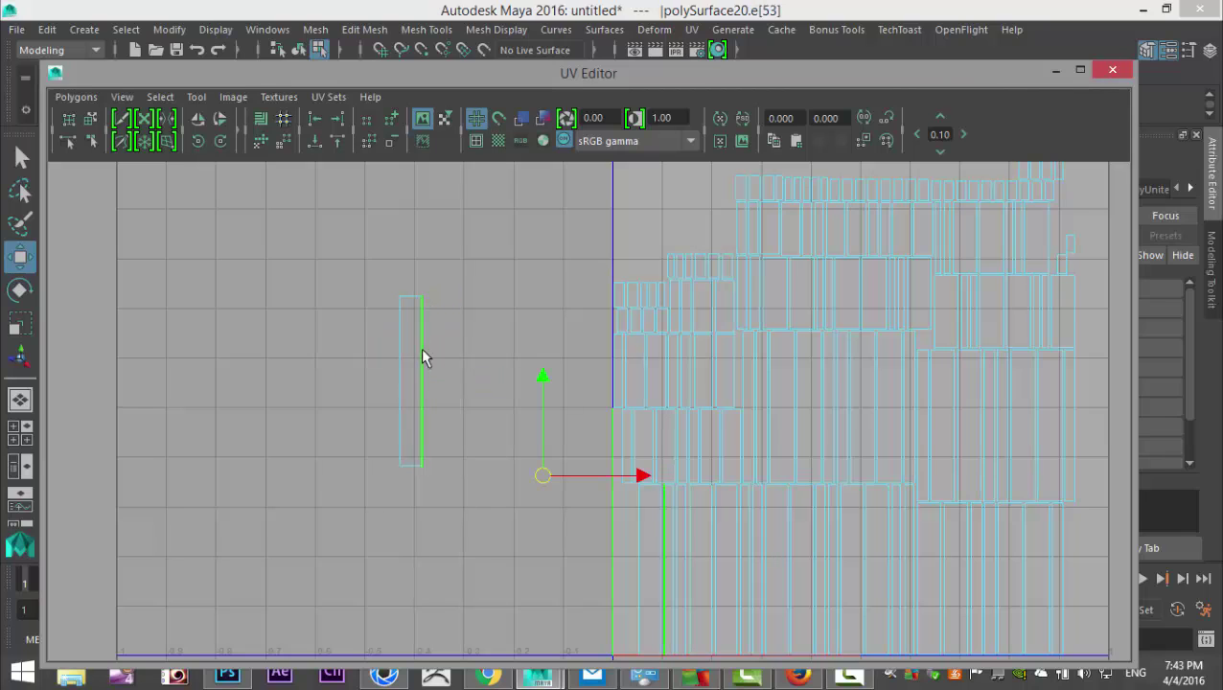
left_click(76, 98)
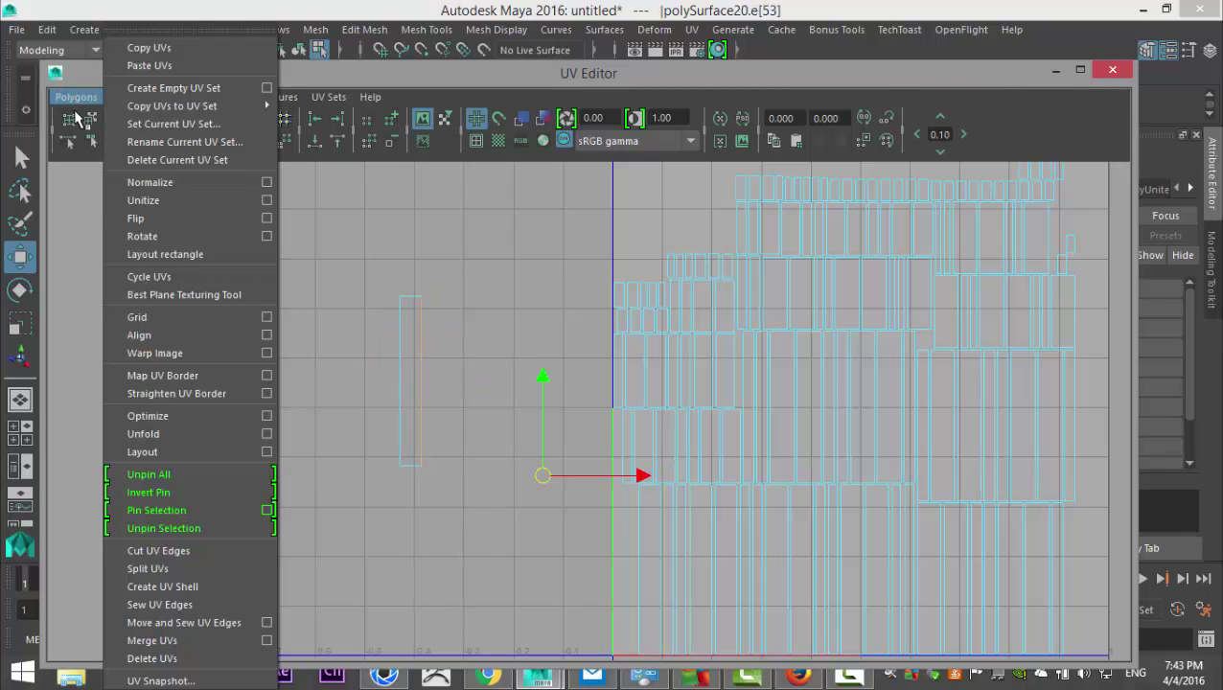
left_click(208, 622)
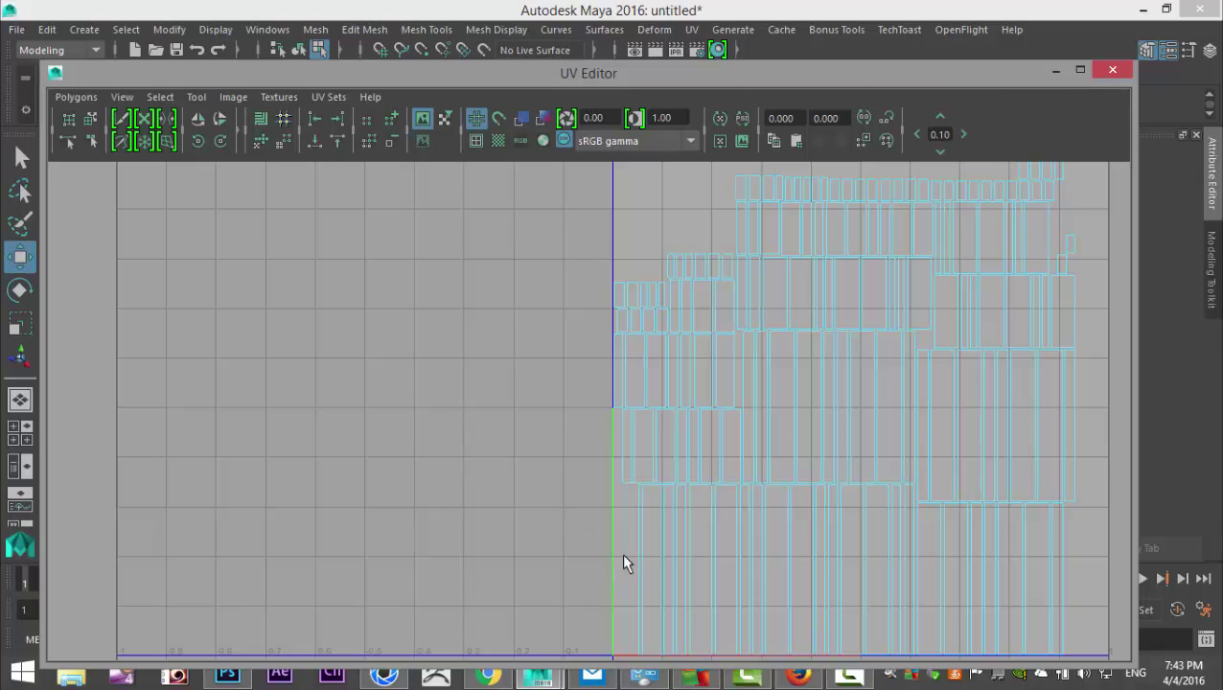
- Move a wide tall board shell from the layout's lower-right block into the empty UV space beside the layout
right_click_drag(943, 434, 872, 413)
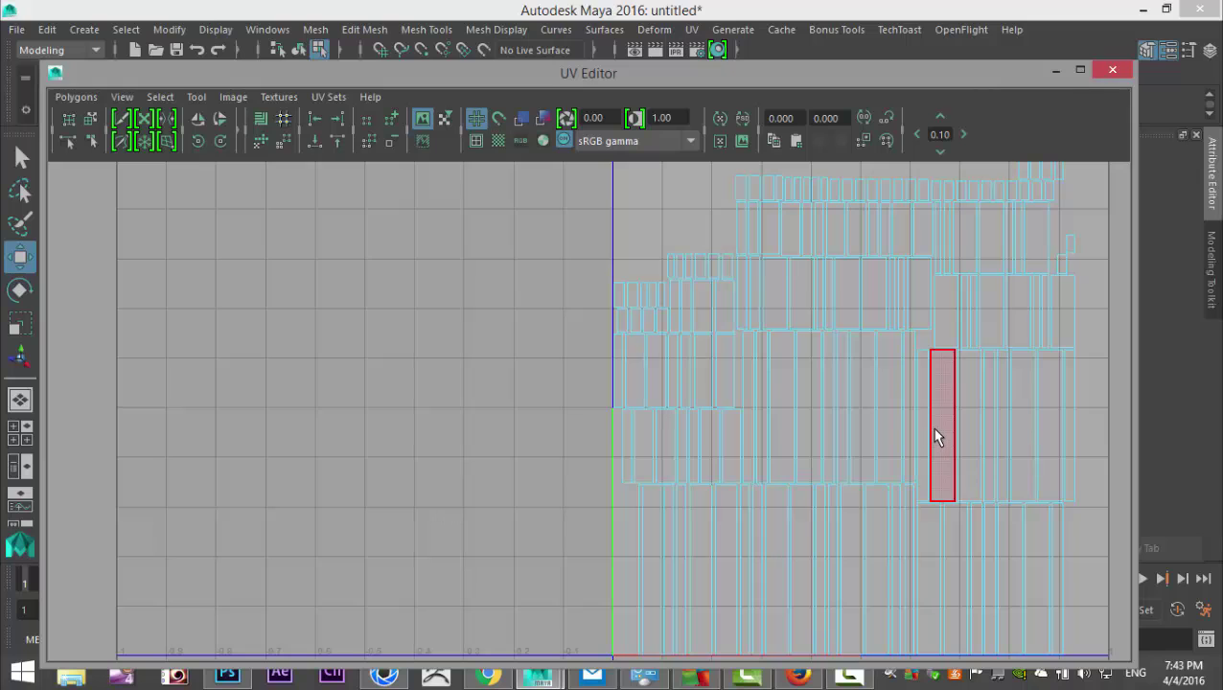
left_click(930, 436)
left_click_drag(939, 426, 444, 354)
- Move and sew the board's remaining long faces side by side onto the isolated shell, starting from its right edge
right_click_drag(424, 344, 425, 309)
left_click(418, 338)
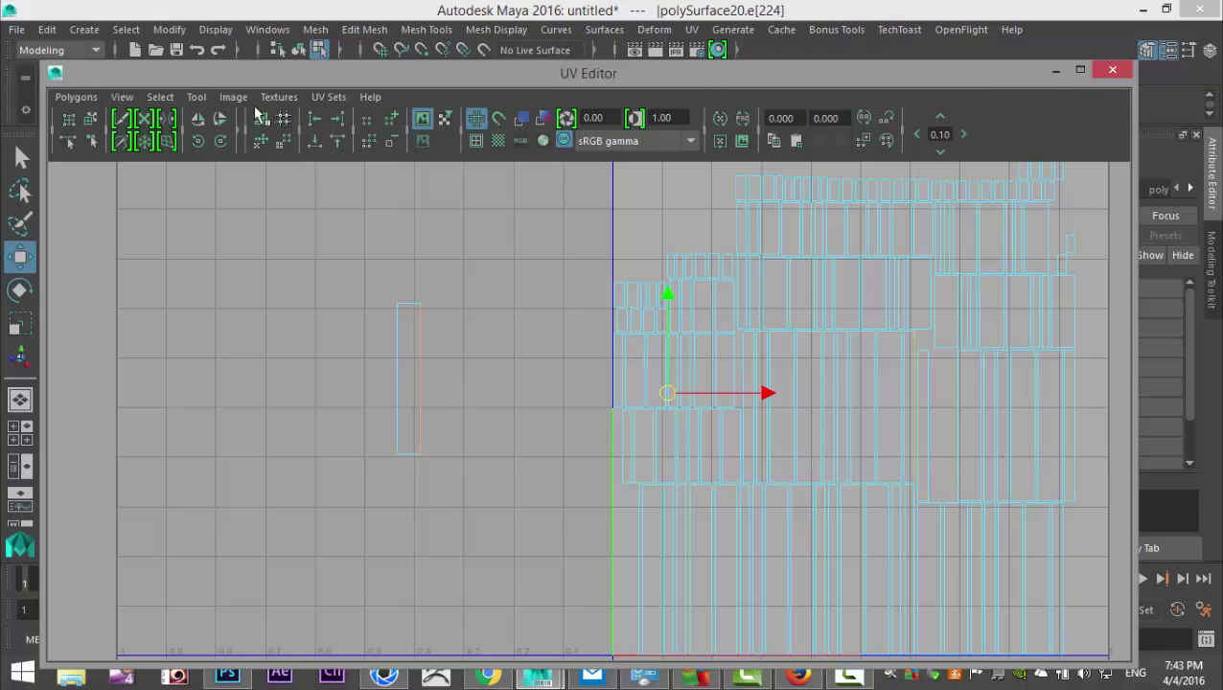
left_click(75, 99)
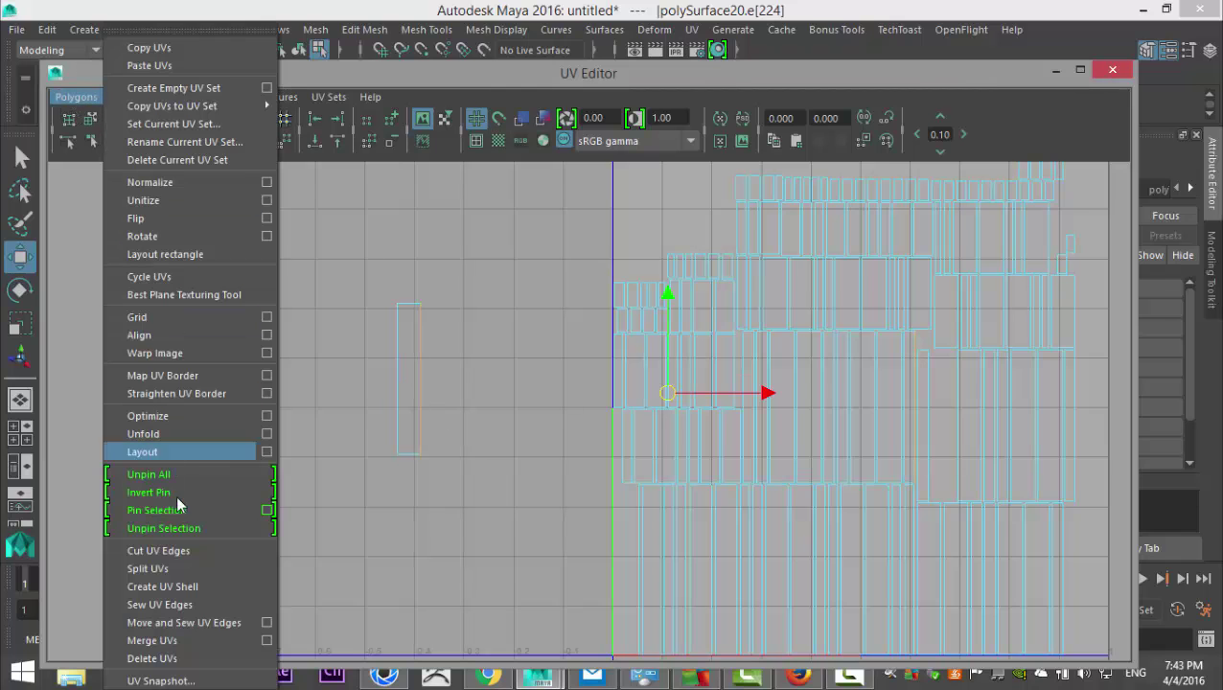
left_click(209, 622)
left_click(431, 390)
left_click(451, 458)
left_click(455, 408)
key("g")
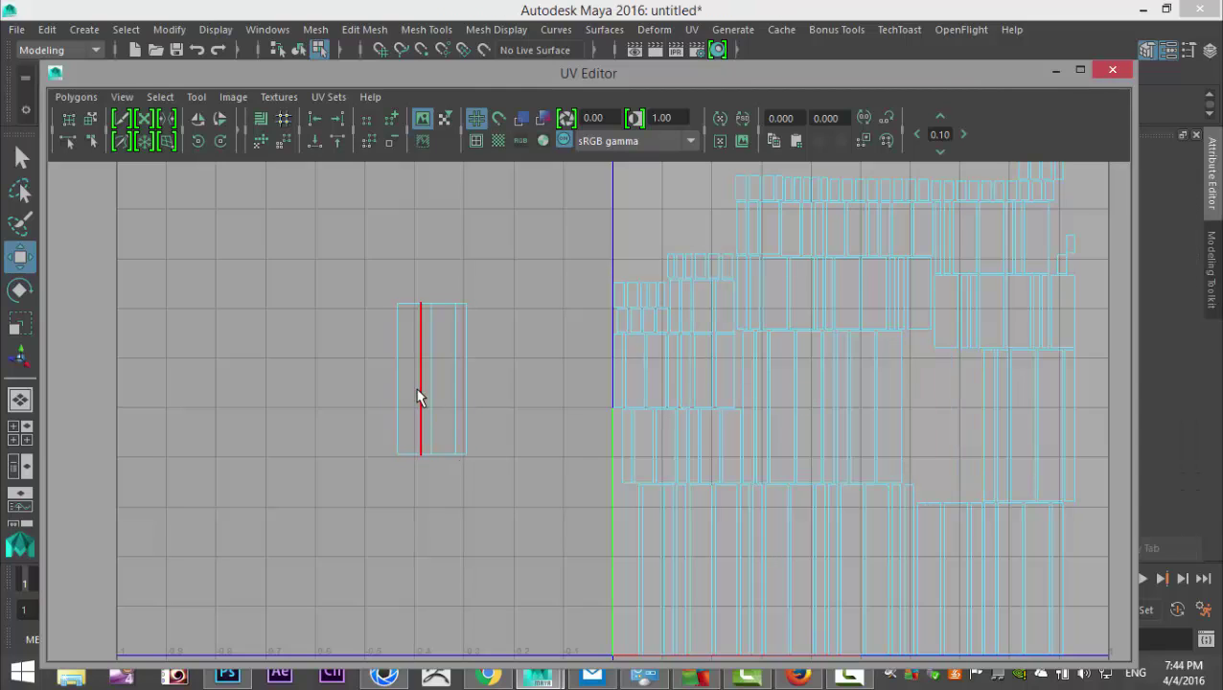
- Move and sew the two small end faces onto the top and bottom of the unwrapped board strip
left_click(447, 307)
key("g")
left_click(441, 452)
key("g")
- Isolate a tall shell from the middle of the layout and move and sew its top edge to the matching end face
right_click_drag(809, 423, 756, 398)
left_click(806, 424)
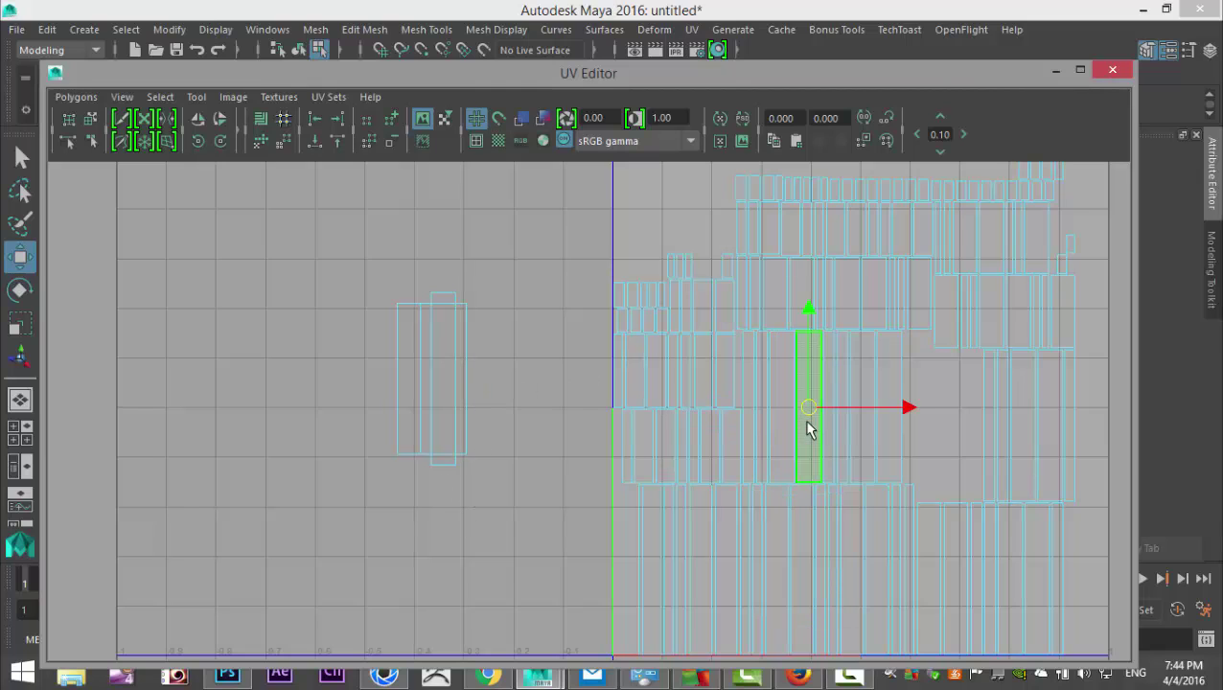
left_click_drag(801, 422, 290, 409)
right_click_drag(292, 335, 290, 283)
left_click(300, 334)
left_click(296, 329)
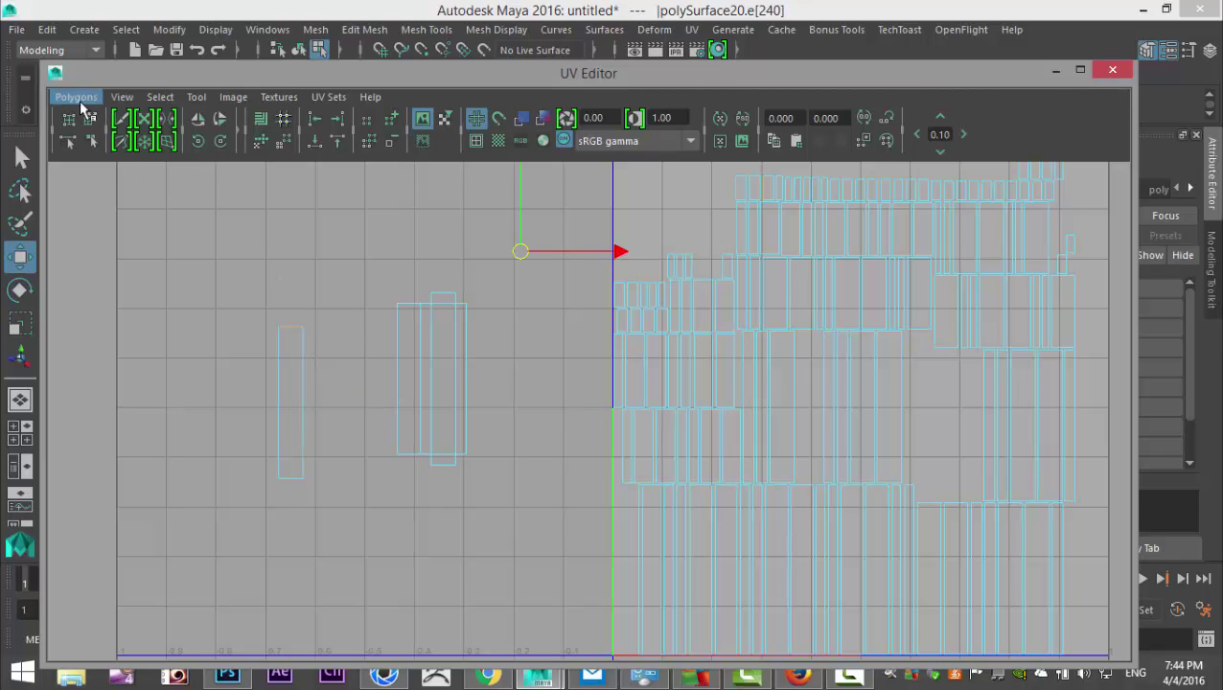
left_click(77, 97)
left_click(203, 619)
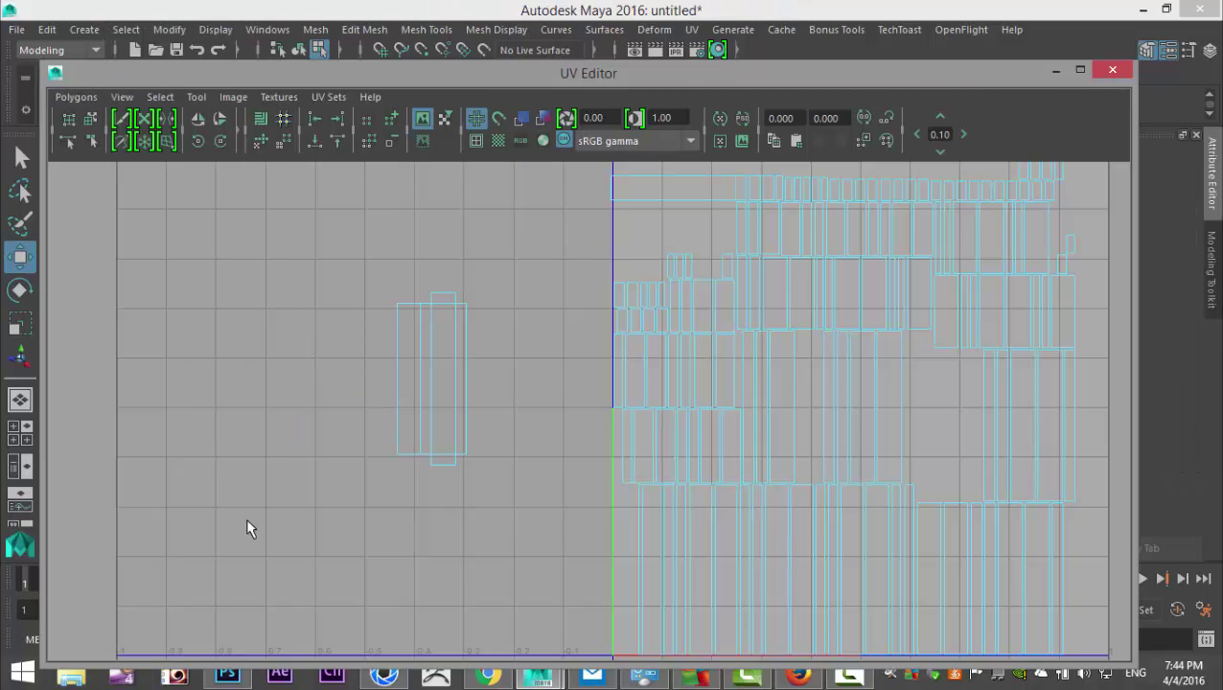
- Move the remaining wide shell beside the resulting gap into the empty space left of the first unwrapped board
right_click(770, 392)
right_click_drag(770, 392, 713, 370)
left_click(777, 406)
left_click_drag(778, 408, 287, 429)
- Move and sew the second board's faces together along the isolated shell's right edge and the next long edge
right_click_drag(286, 429, 292, 381)
left_click(282, 422)
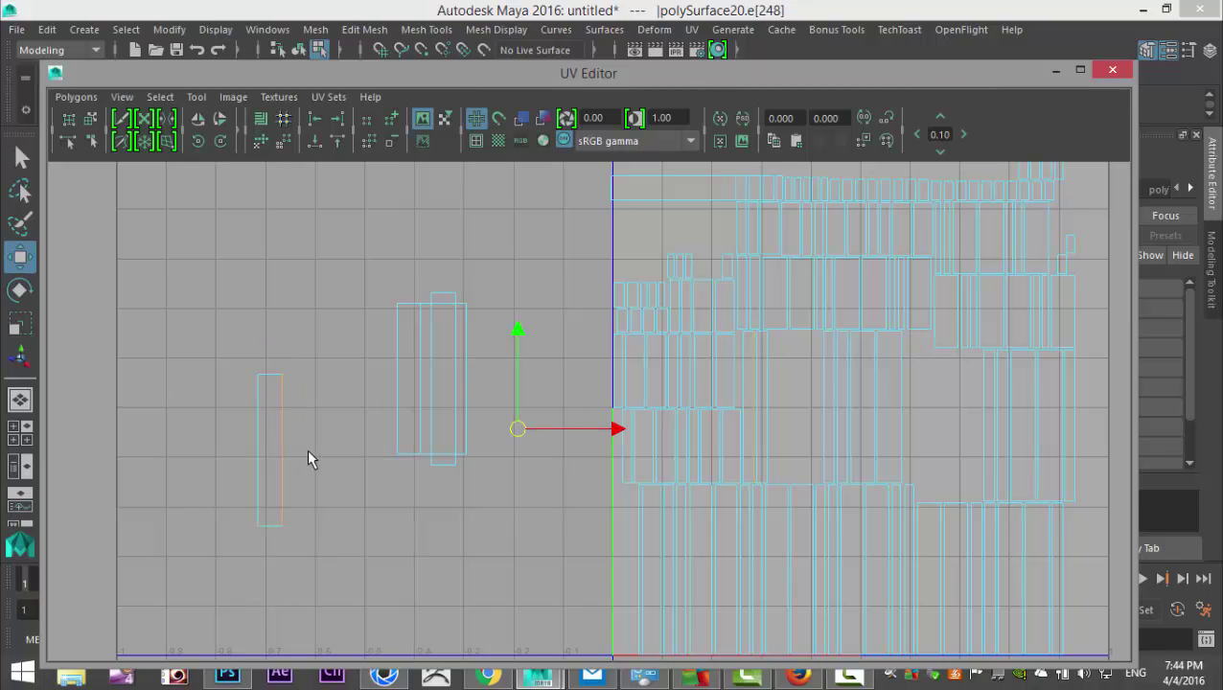
left_click(76, 97)
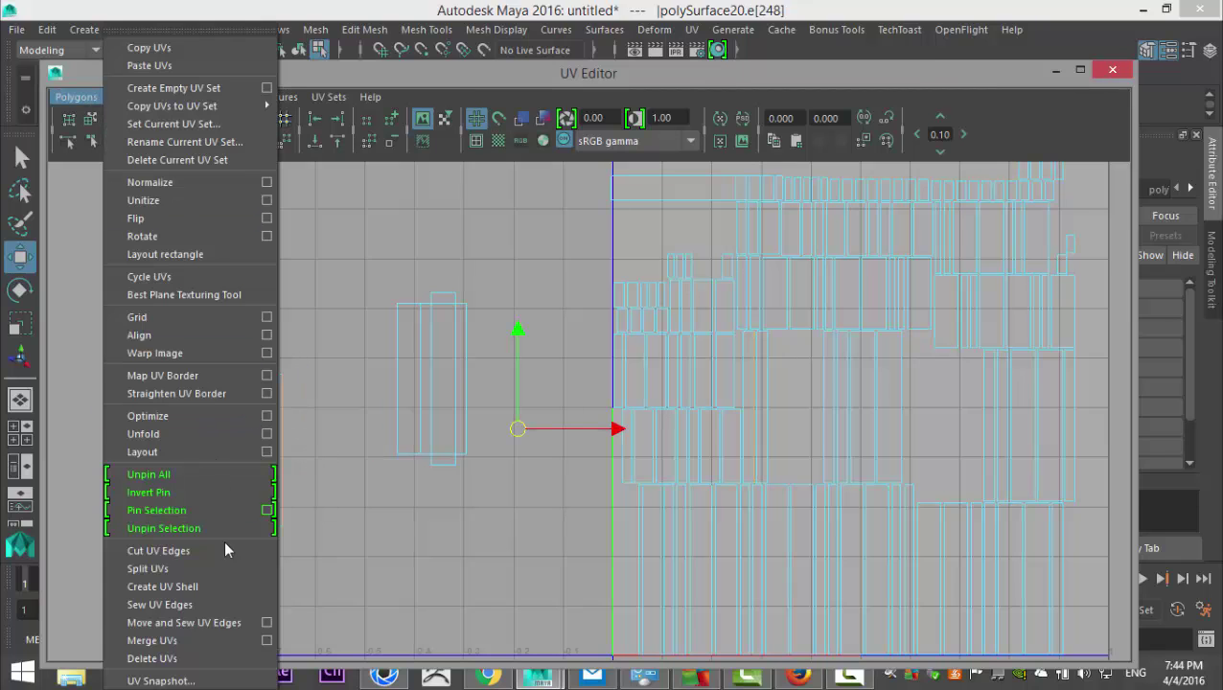
left_click(230, 625)
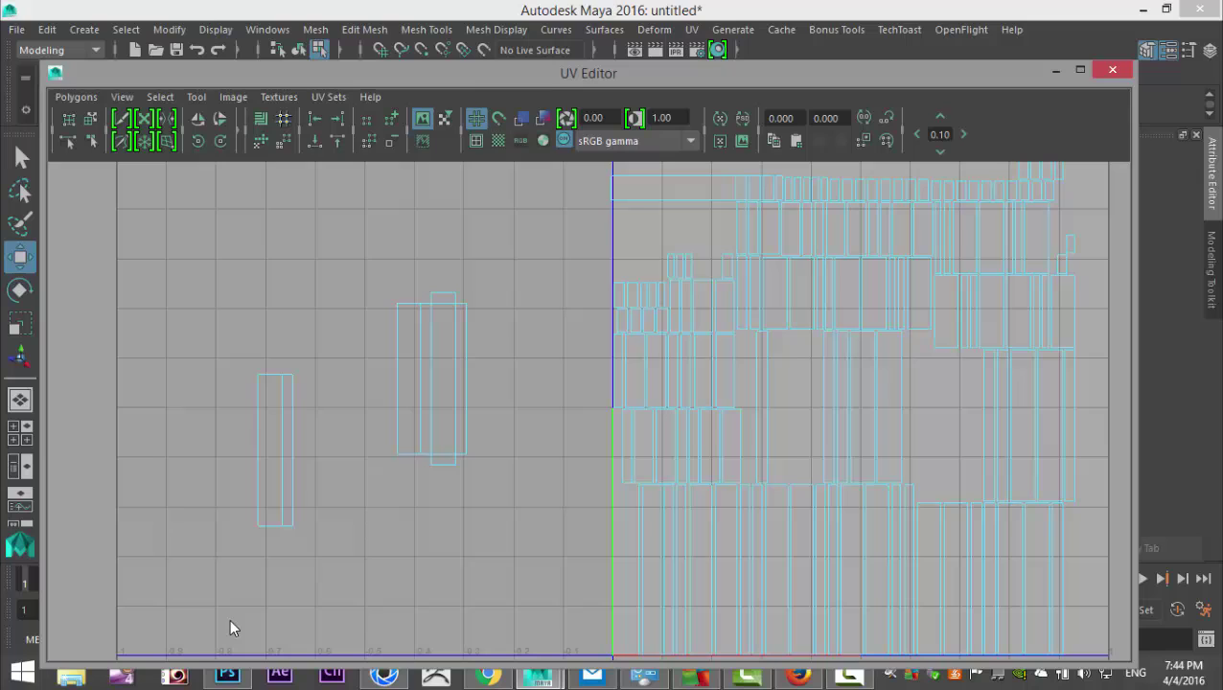
left_click(293, 450)
key("g")
left_click(310, 456)
- Move the joined horizontal shell from the top of the layout to the empty space above the first unwrapped board
right_click_drag(656, 200, 583, 177)
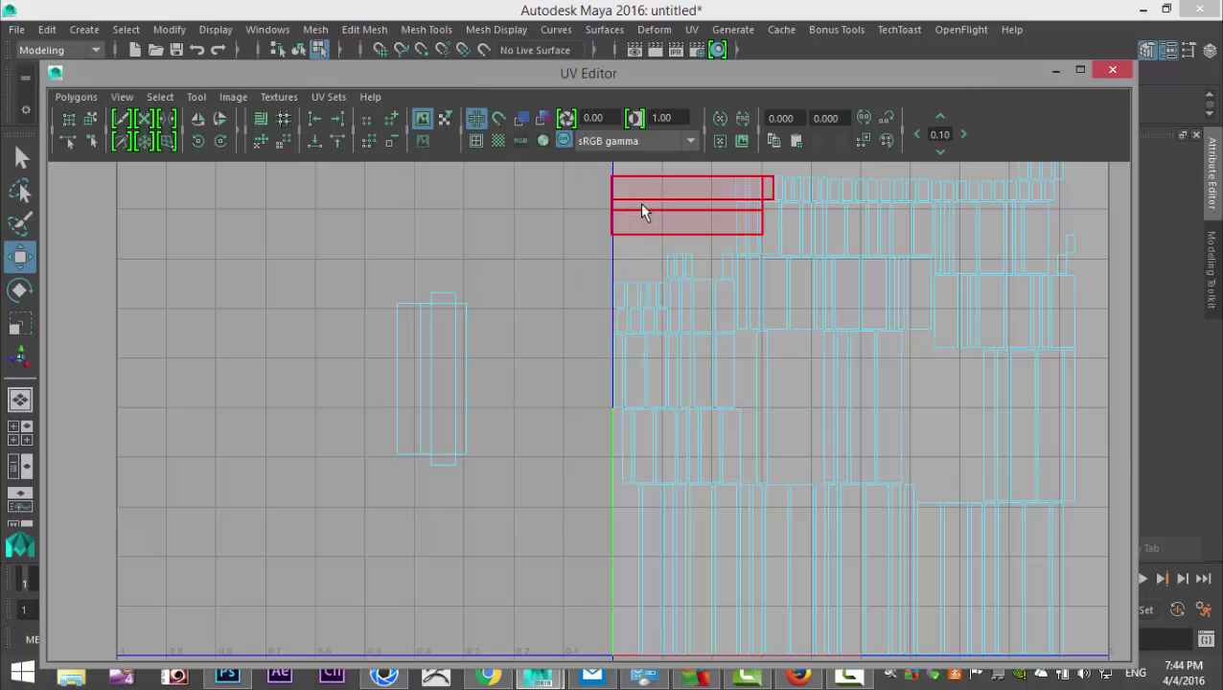
left_click(642, 212)
left_click_drag(686, 213, 382, 228)
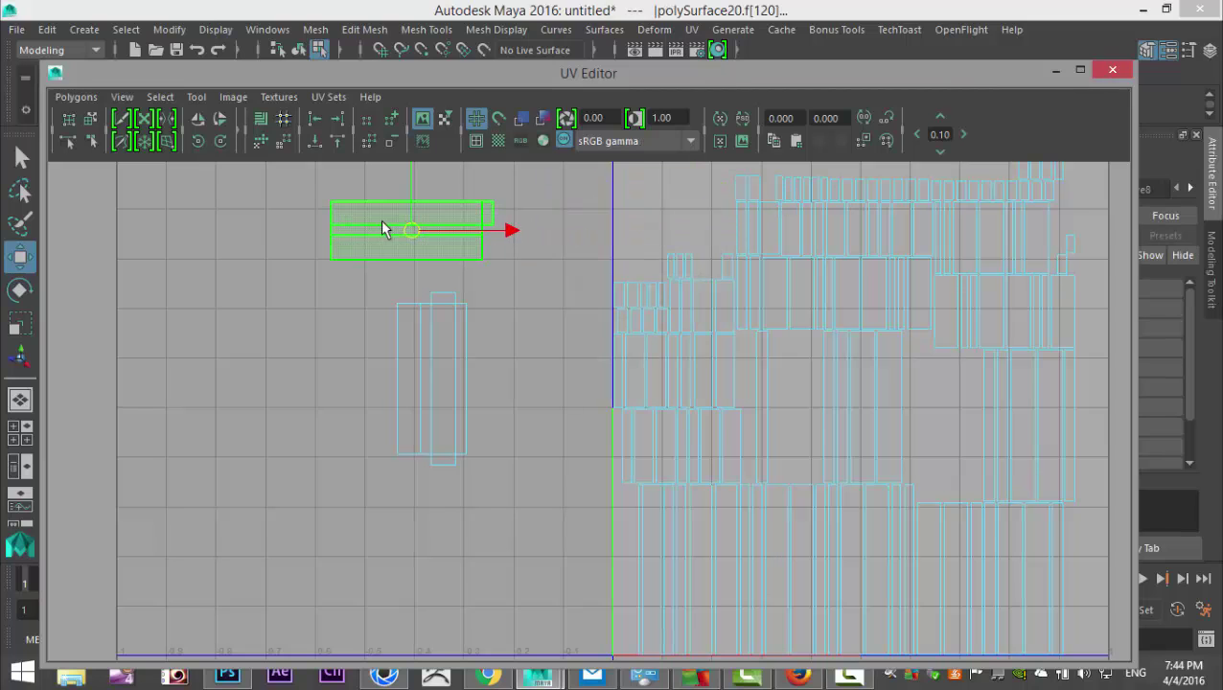
- Move and sew the remaining end face and long side face onto the horizontal board shell
right_click_drag(336, 218, 328, 177)
left_click(331, 221)
left_click(76, 96)
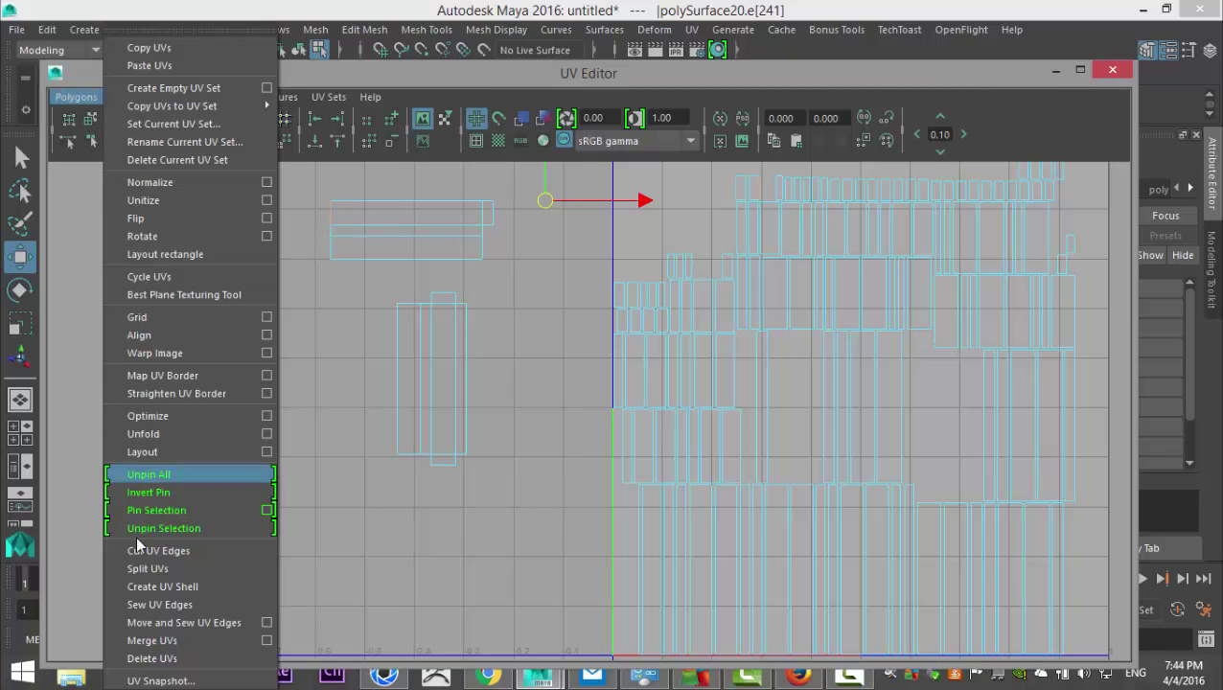
left_click(172, 618)
left_click(424, 201)
key("g")
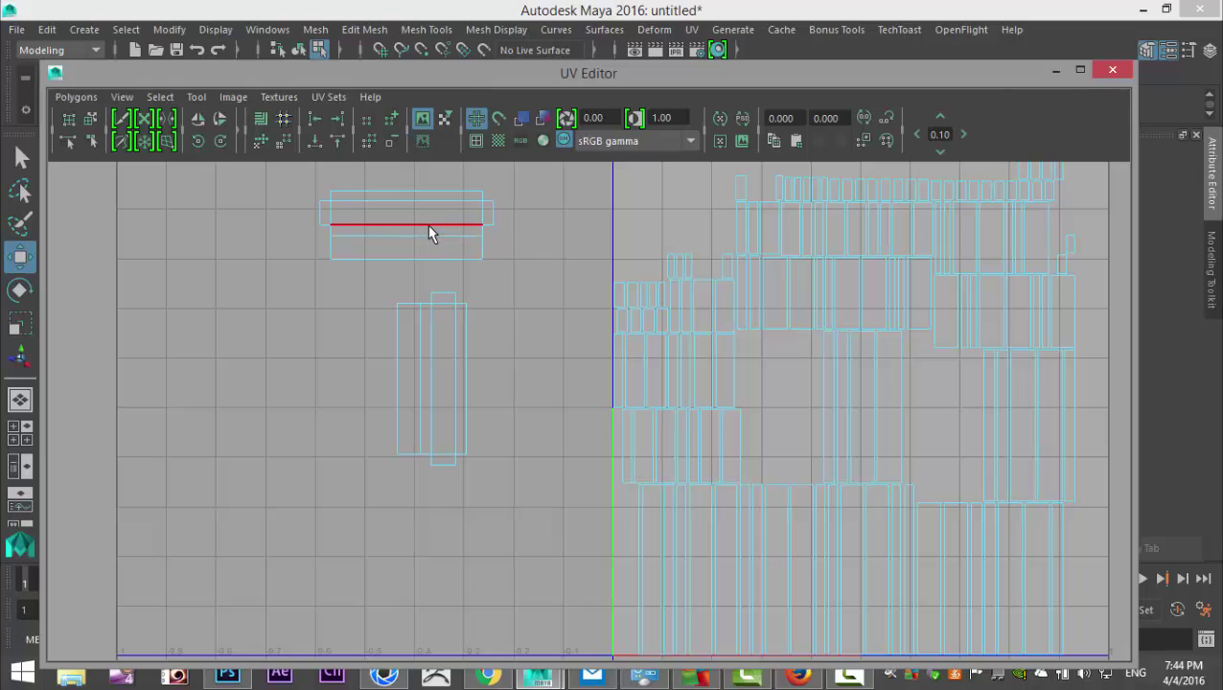
- Rotate the completed second board shell upright and place it to the left of the first unwrapped board
right_click_drag(437, 226, 384, 198)
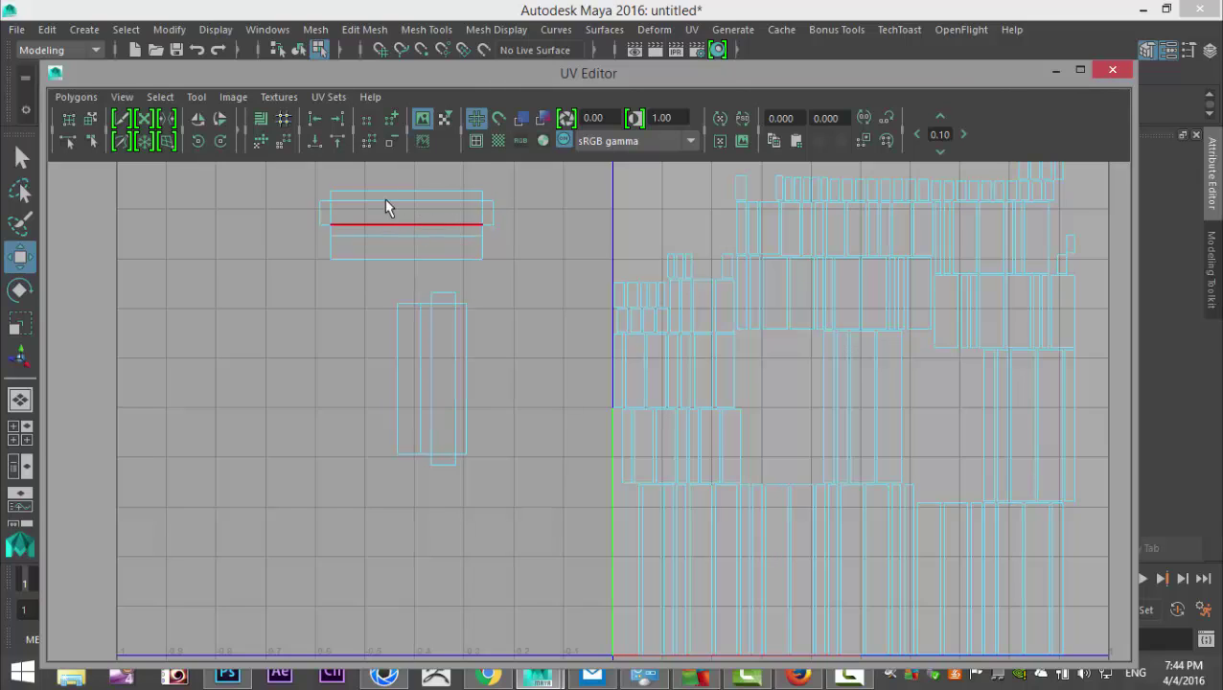
left_click(418, 239)
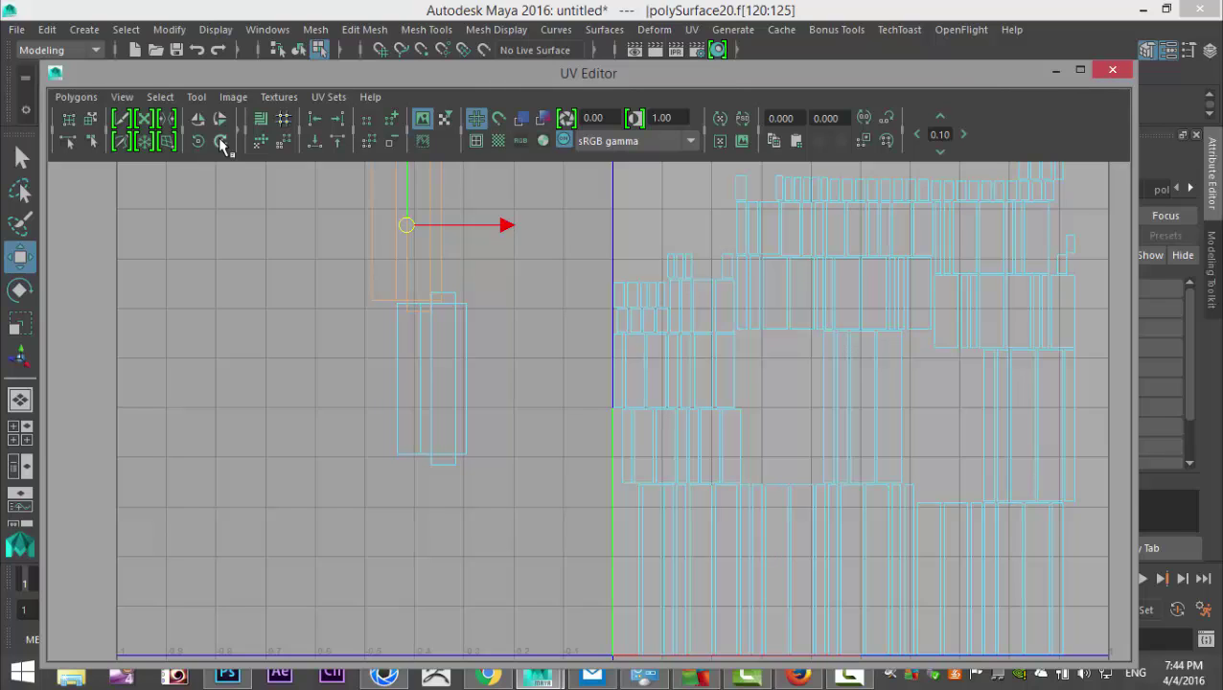
left_click_drag(406, 226, 326, 381)
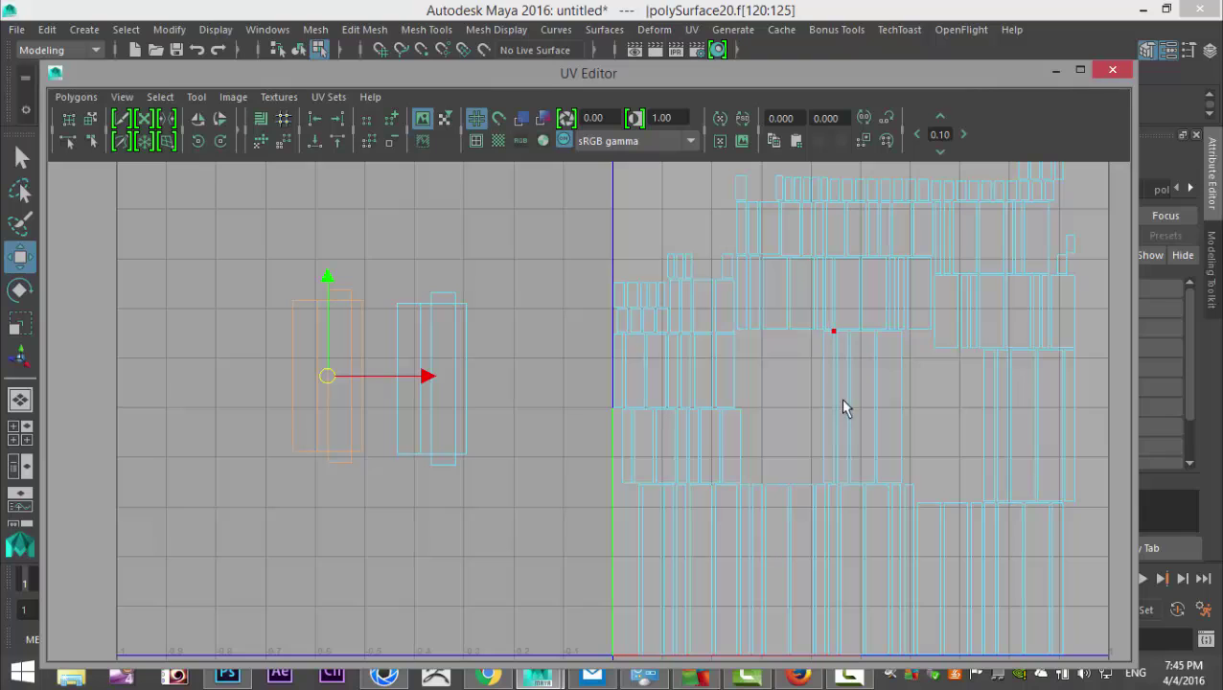
- Isolate the third board's wide shell from the layout's middle and move and sew its top edge to the end face
right_click_drag(880, 392, 814, 369)
left_click(885, 400)
left_click(892, 403)
left_click_drag(889, 412, 518, 460)
right_click_drag(529, 437, 530, 403)
left_click(530, 435)
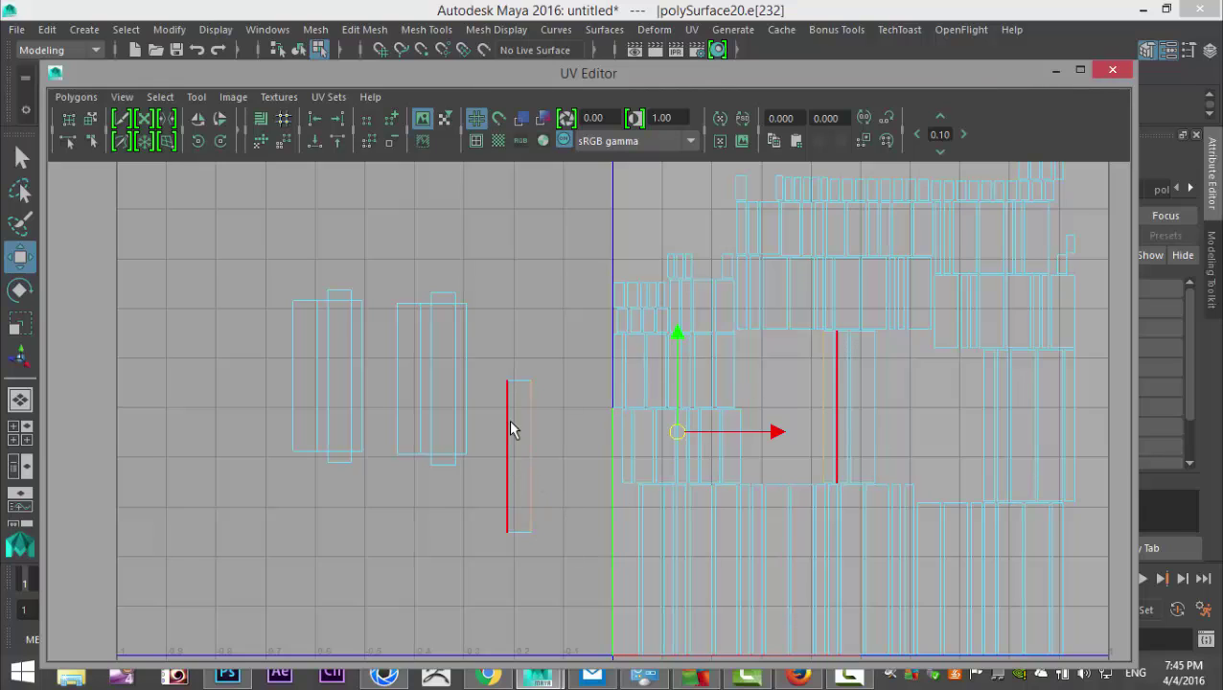
left_click(522, 382)
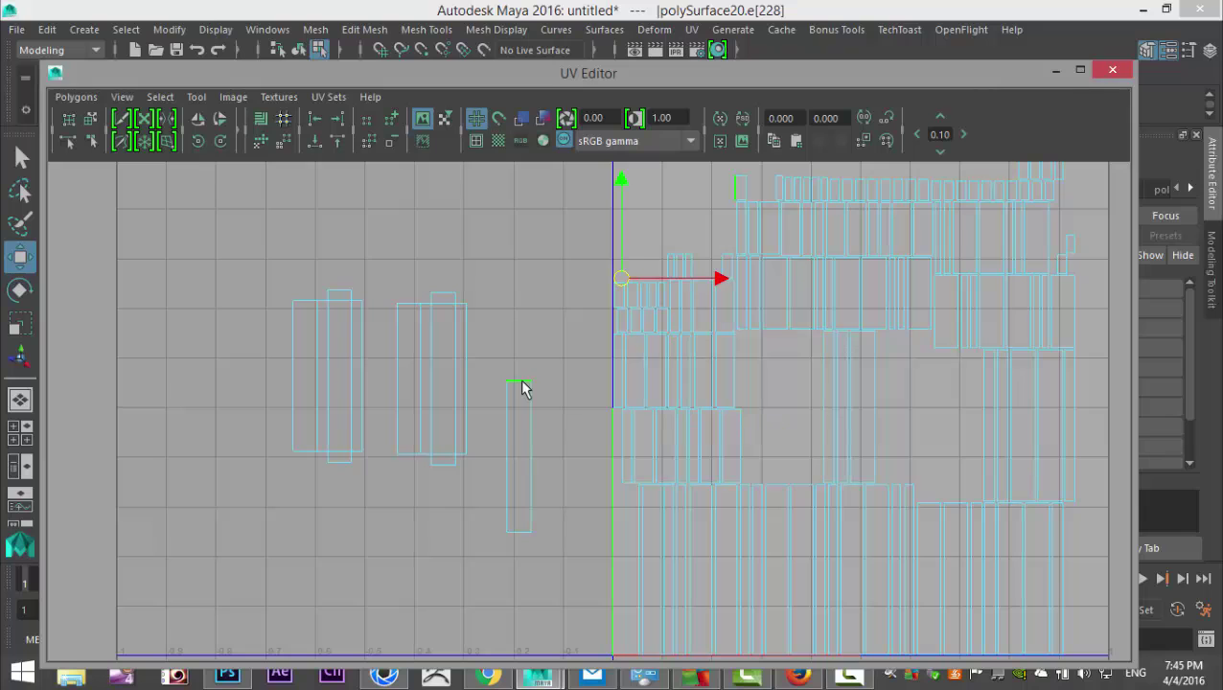
left_click(75, 97)
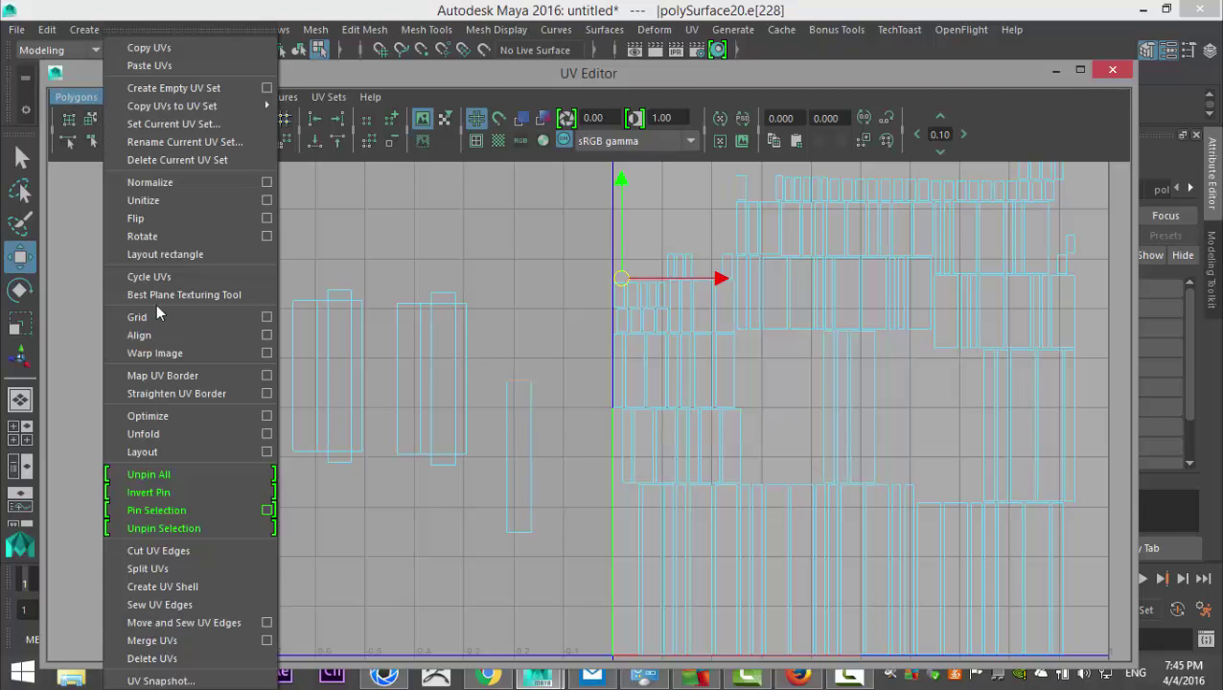
left_click(226, 621)
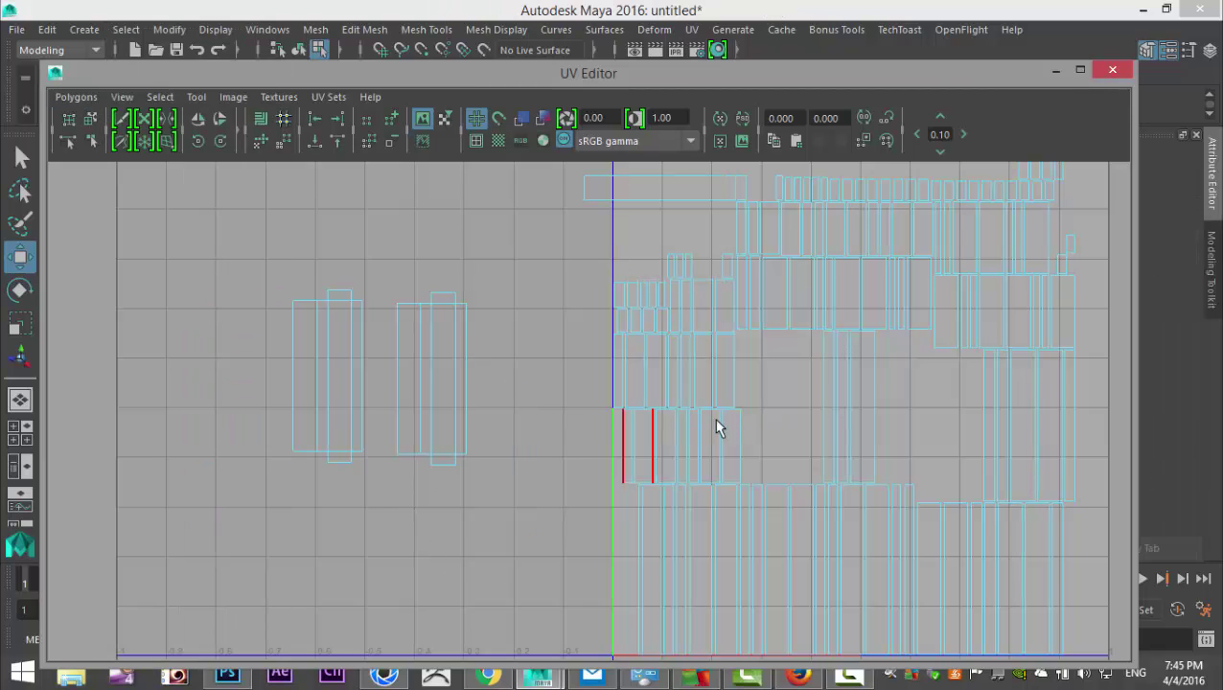
- Rotate the third board's joined shell upright and place it below the first unwrapped board
right_click_drag(681, 195, 635, 190)
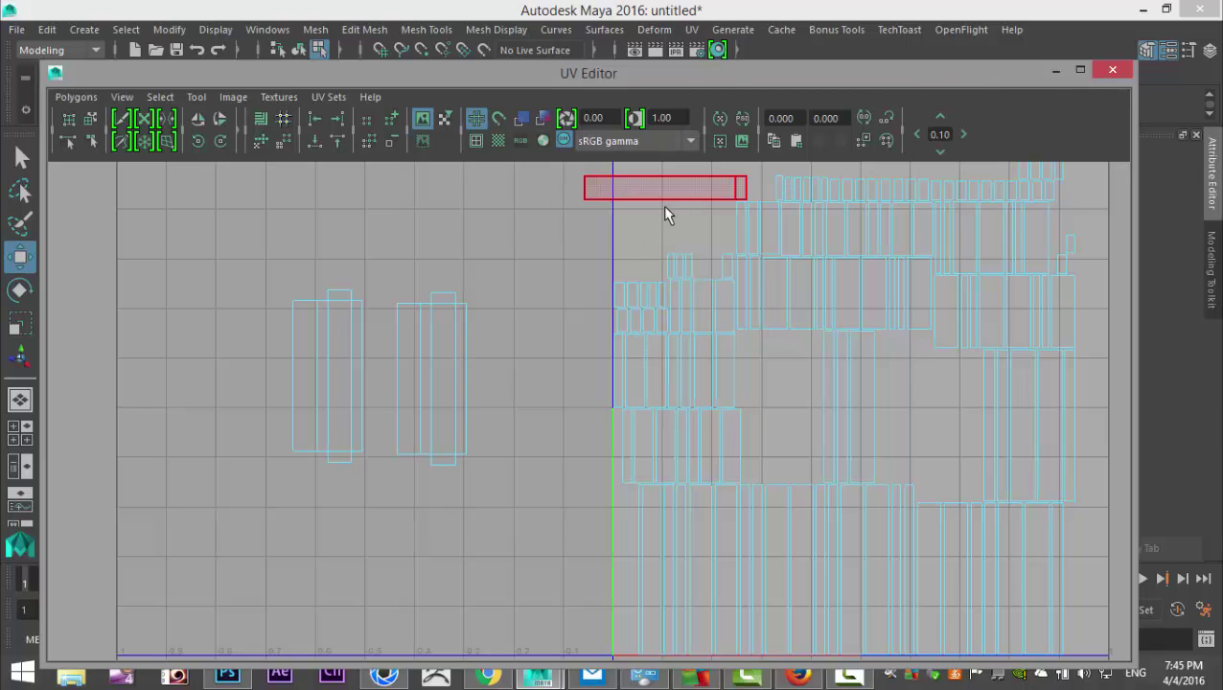
left_click(665, 189)
left_click_drag(663, 191, 655, 246)
left_click_drag(614, 378, 447, 551)
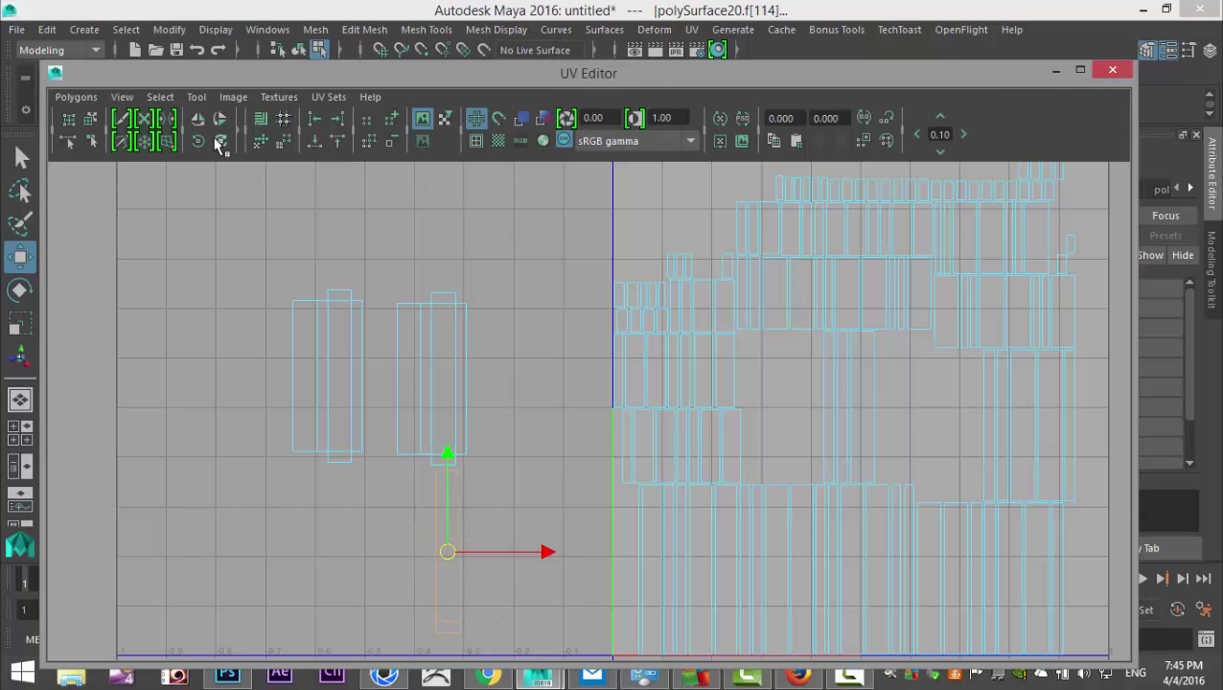
- Move and sew the other end face onto the top edge of the third board's shell
right_click_drag(443, 476, 434, 386)
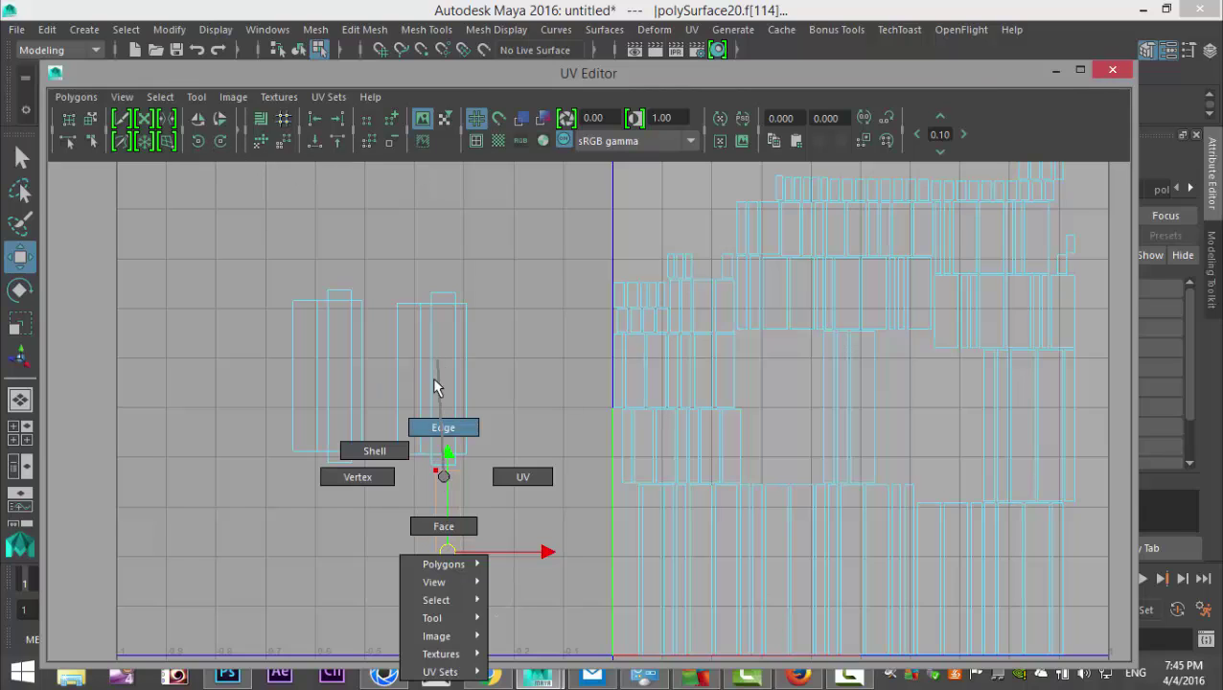
right_click_drag(439, 431, 440, 433)
left_click(452, 471)
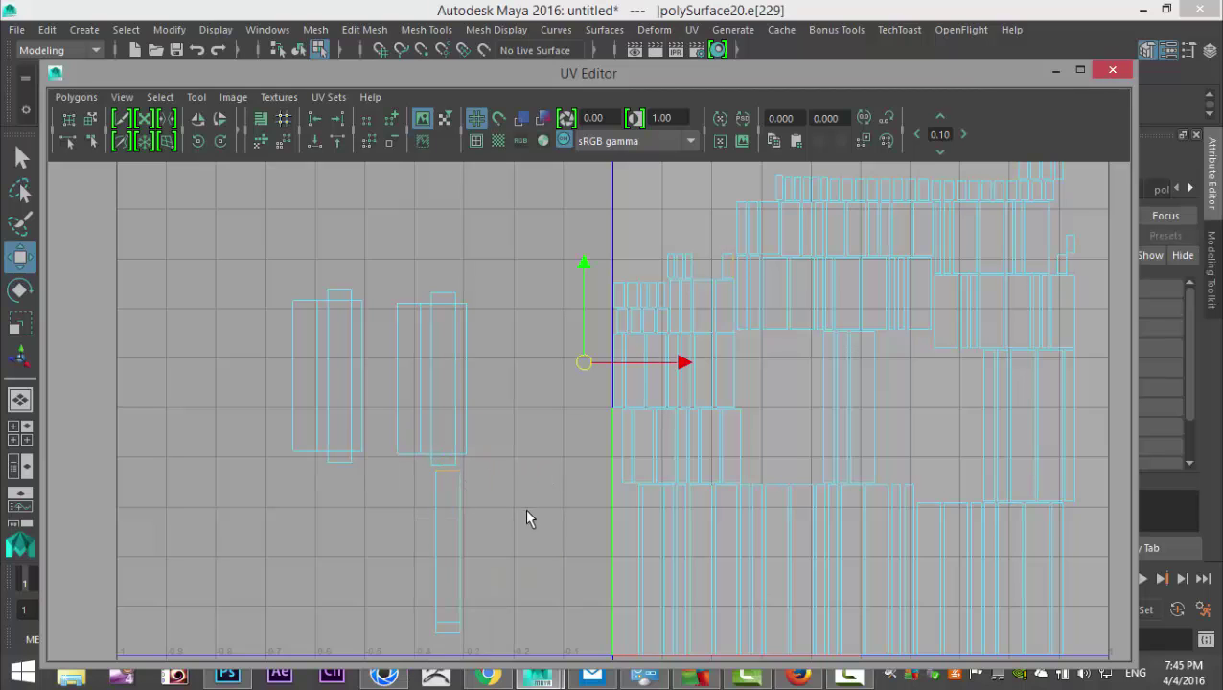
left_click(96, 98)
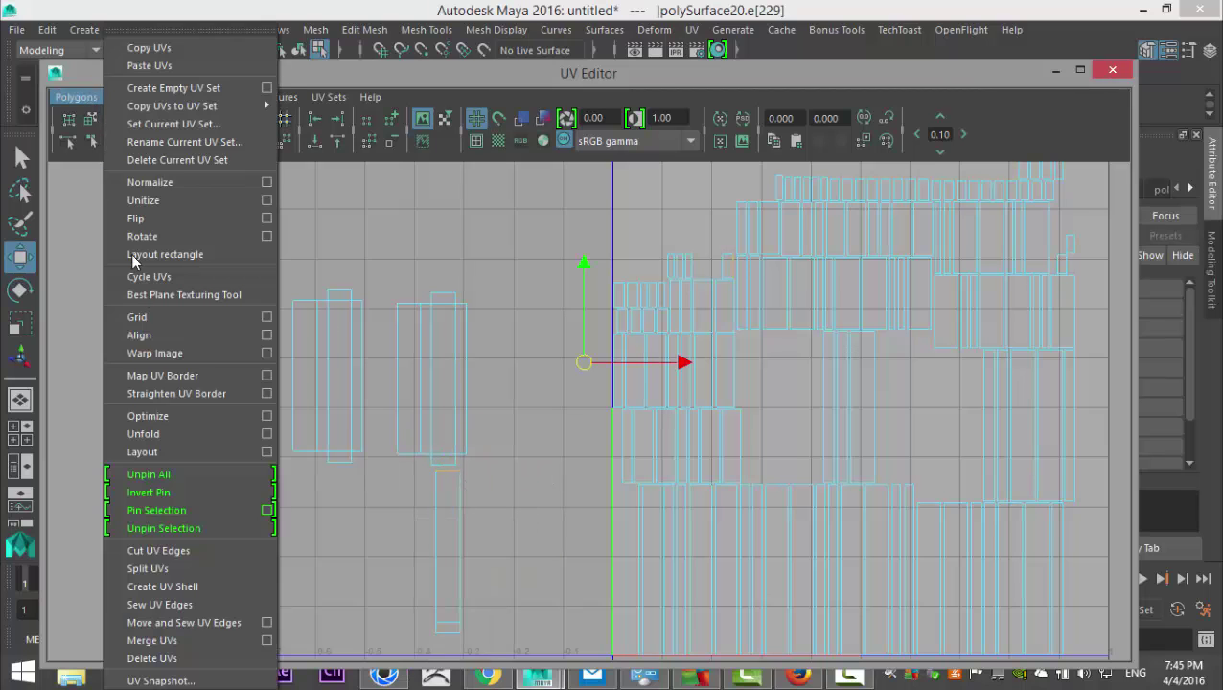
left_click(236, 602)
- Move and sew the third board's remaining long faces onto both sides of its shell
left_click(460, 553)
key("g")
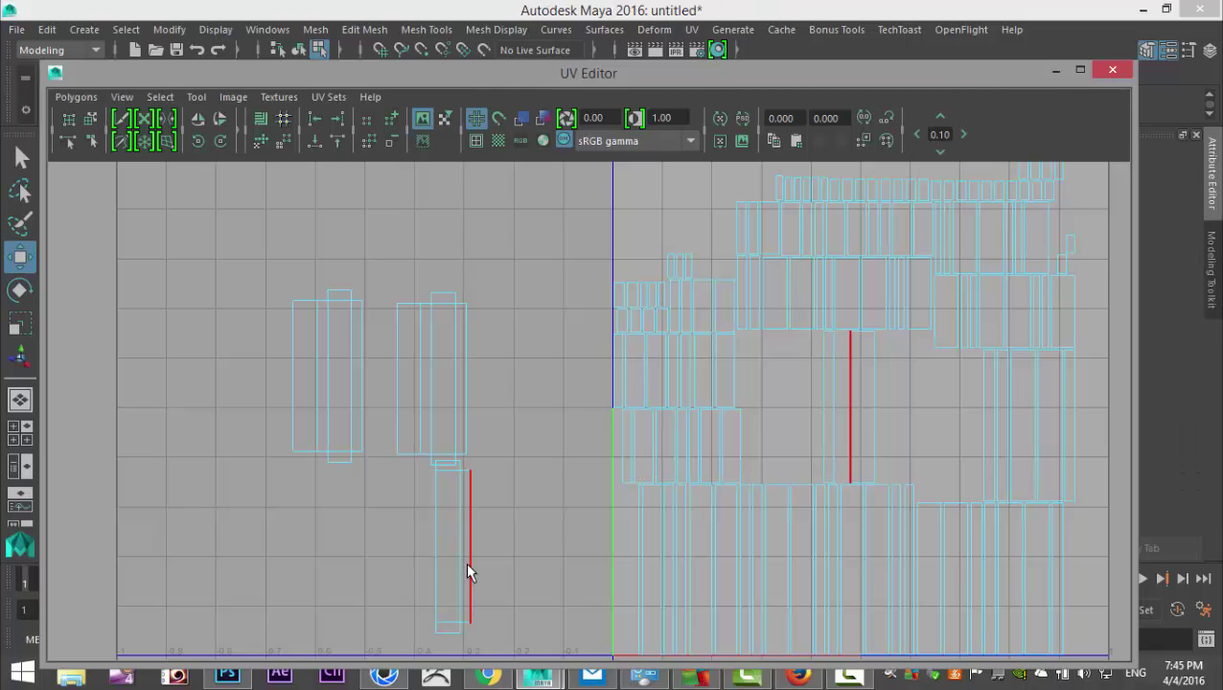
left_click(436, 567)
key("g")
left_click(425, 557)
key("g")
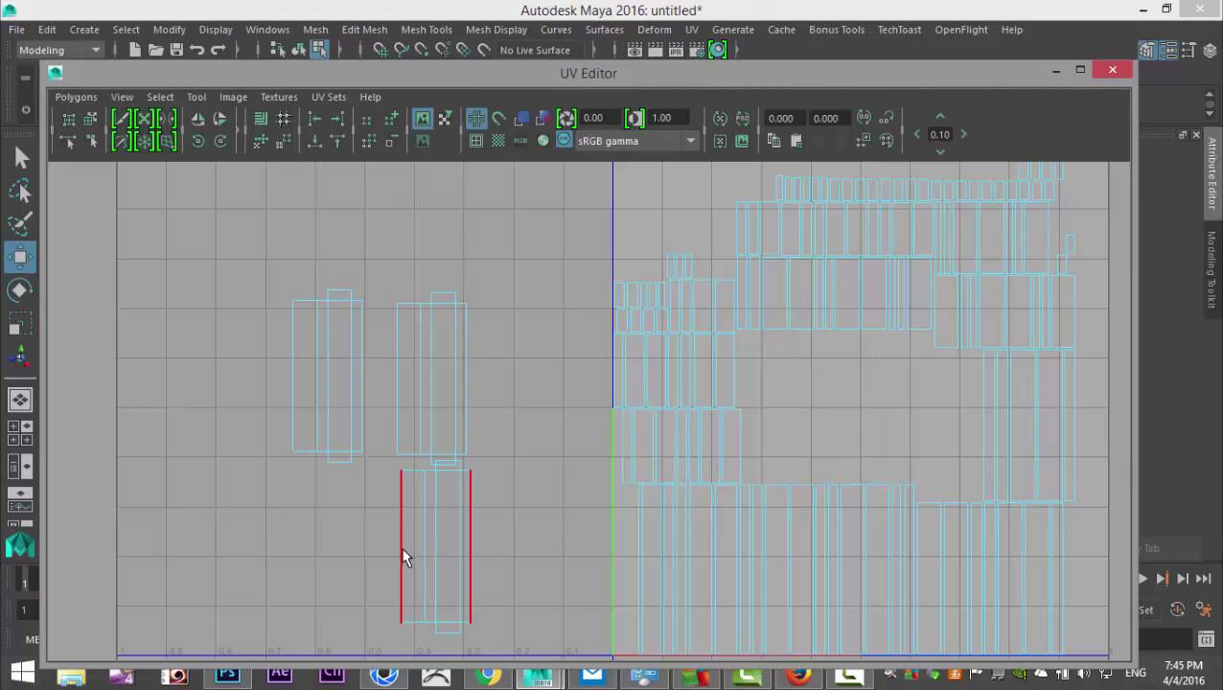
- Move the third board's joined shell up beside the other two unwrapped boards, between them and the remaining layout
right_click_drag(431, 479, 369, 458)
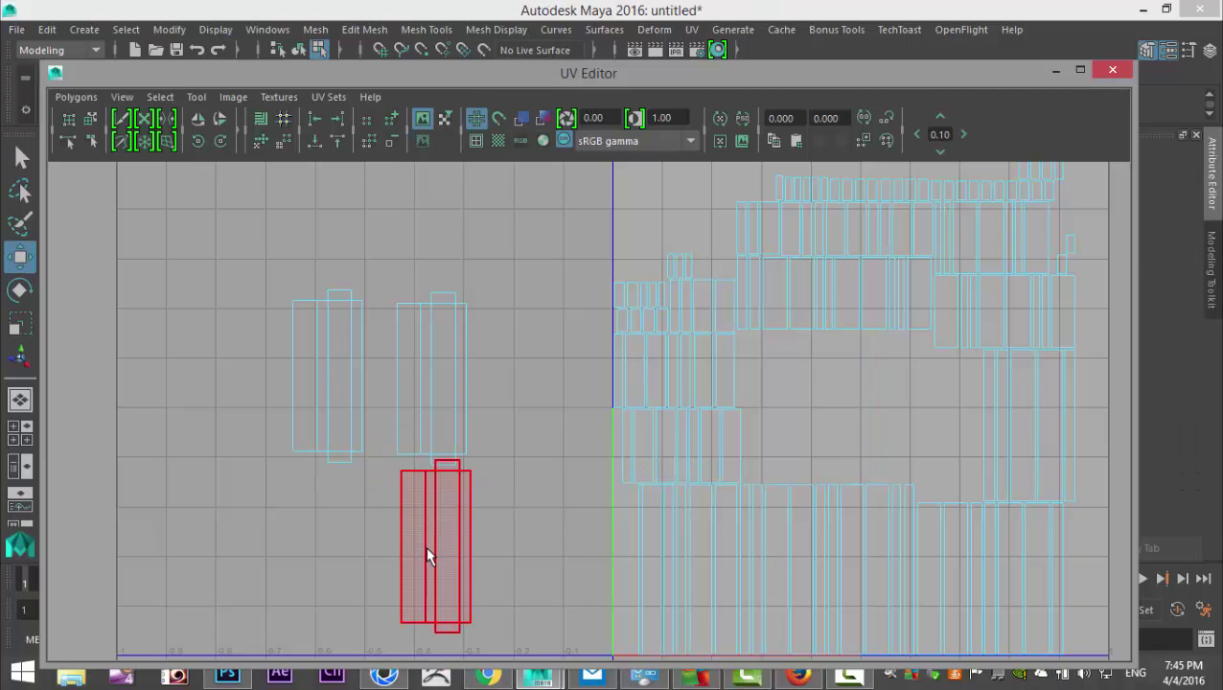
left_click(428, 556)
left_click_drag(436, 547, 526, 384)
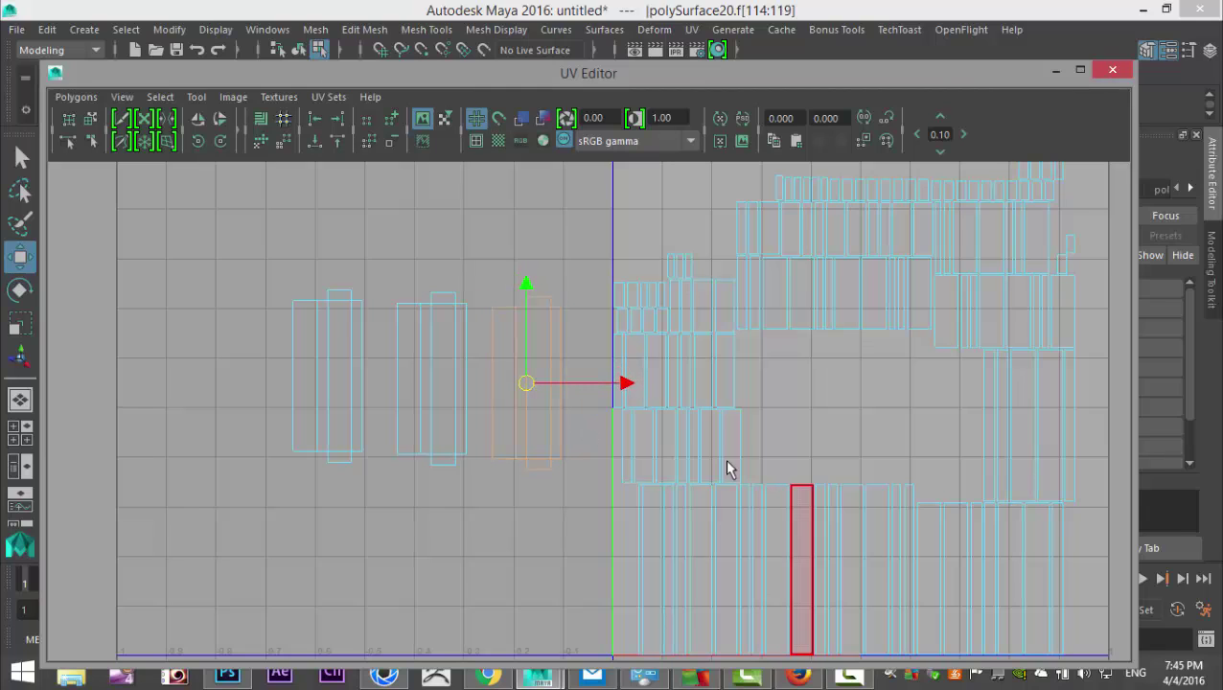
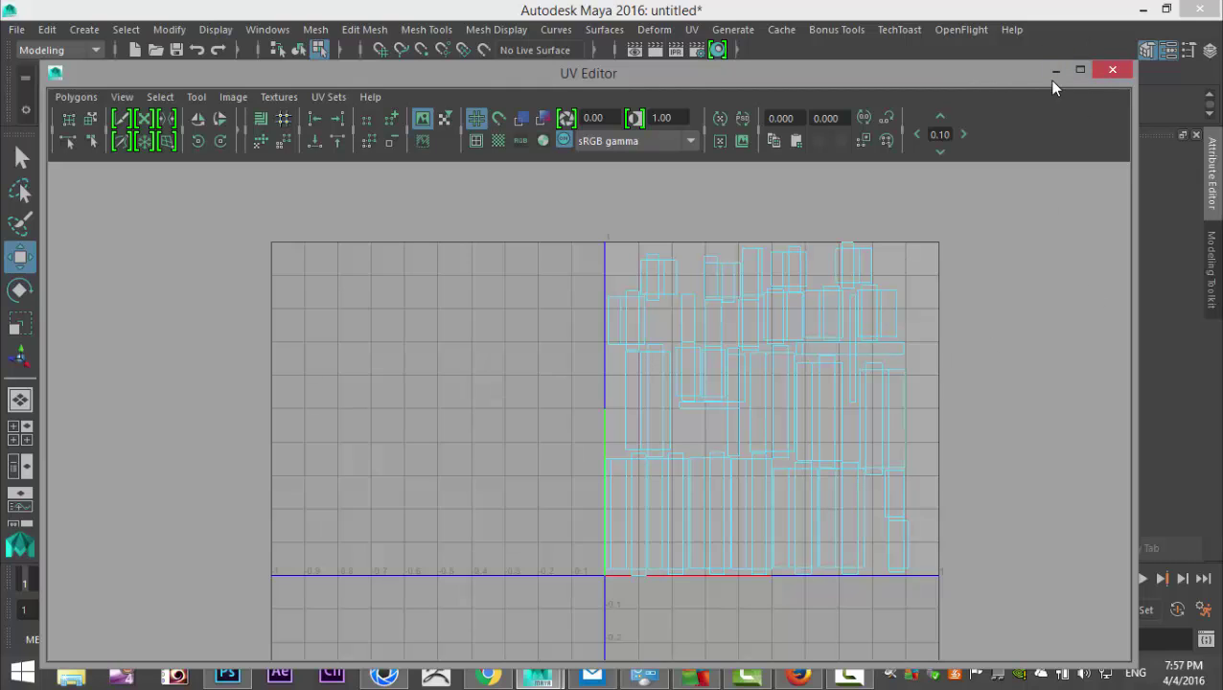
- Minimize the UV Editor and delete the rope-handle reference image plane beside the crate
left_click(1055, 72)
left_click_drag(374, 489, 336, 466, "alt")
middle_click_drag(357, 456, 477, 431, "alt")
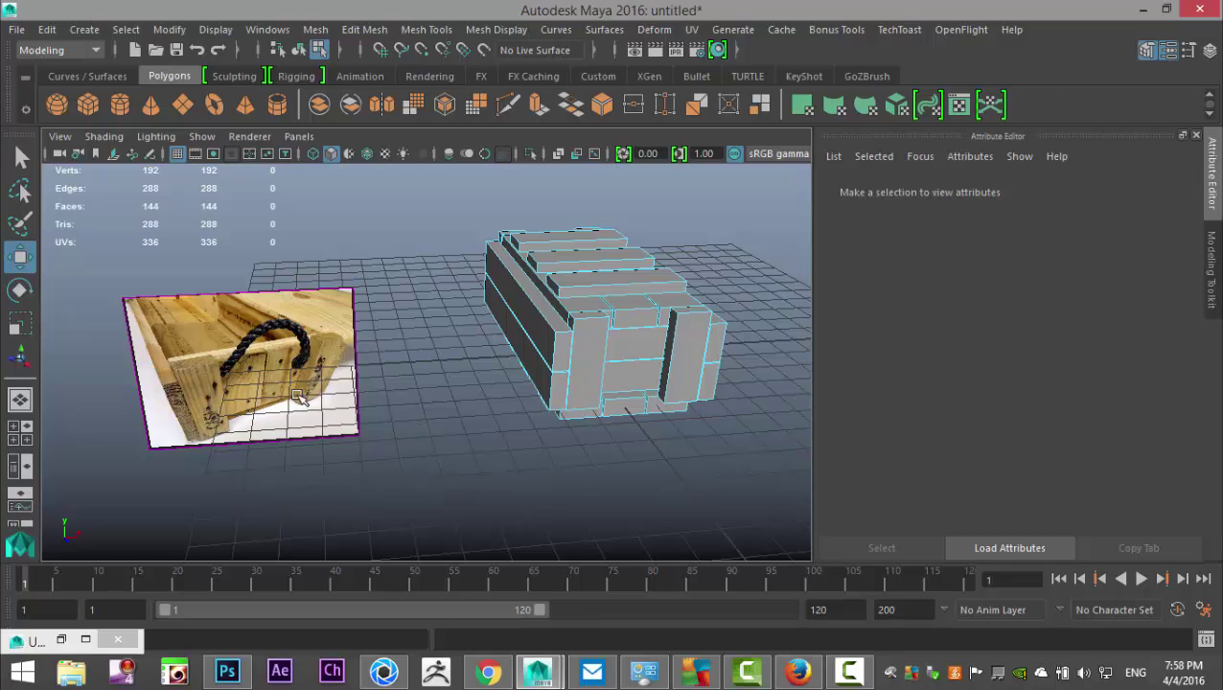
right_click(278, 288)
left_click(355, 293)
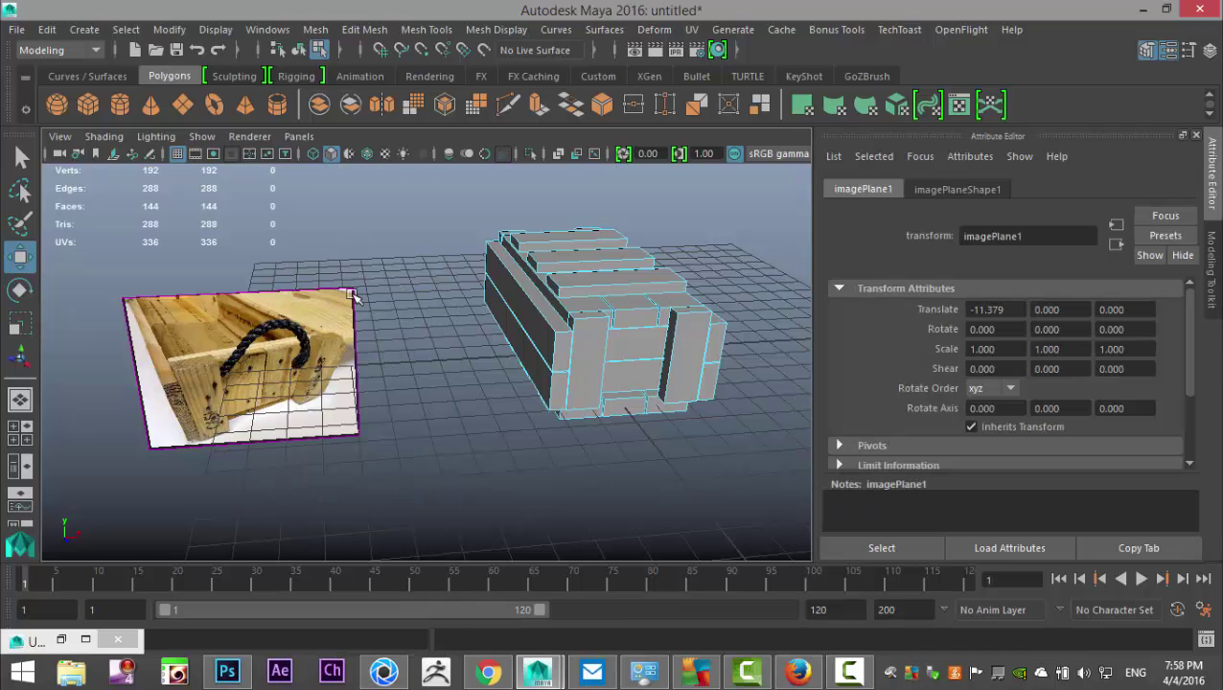
right_click_drag(584, 318, 721, 131)
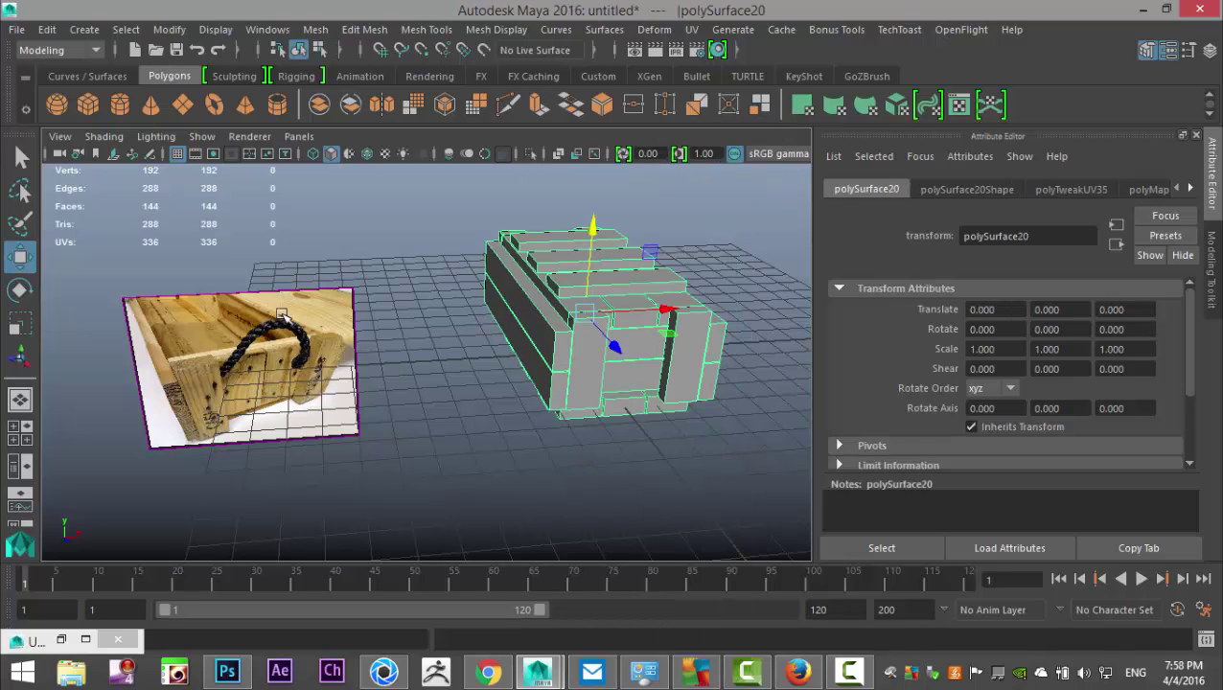
left_click(294, 264)
left_click_drag(294, 265, 406, 405)
key("Delete")
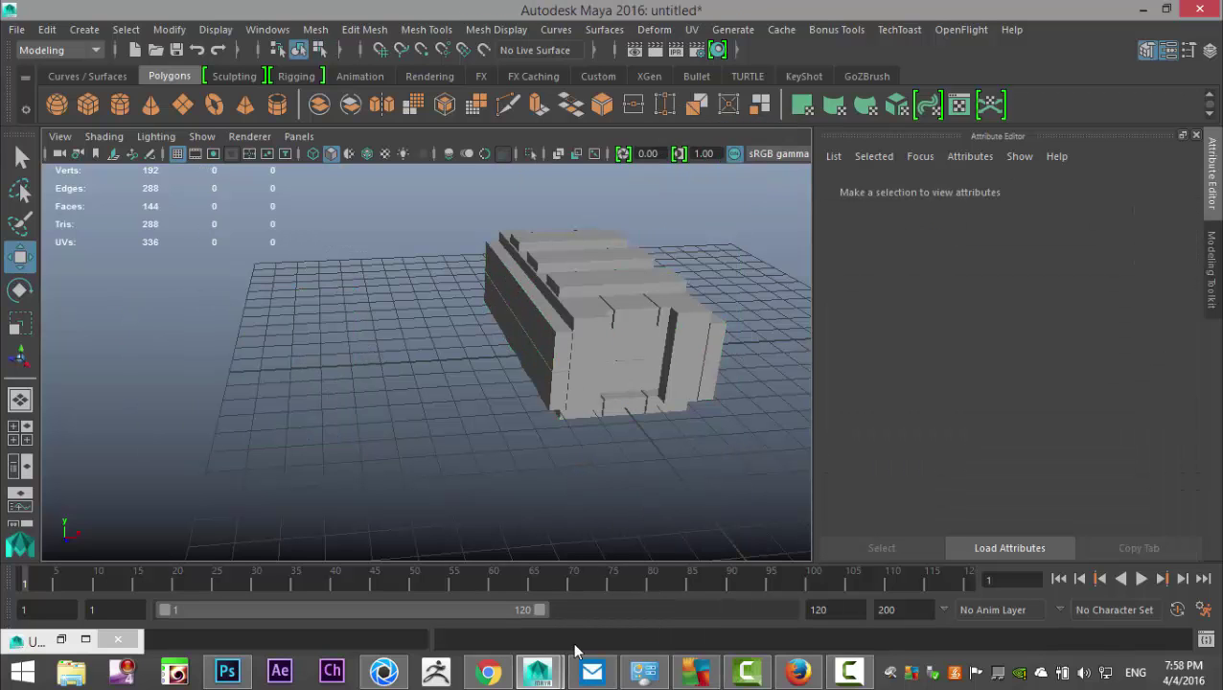
scroll(640, 504, "up", 3)
left_click_drag(506, 352, 411, 446, "alt")
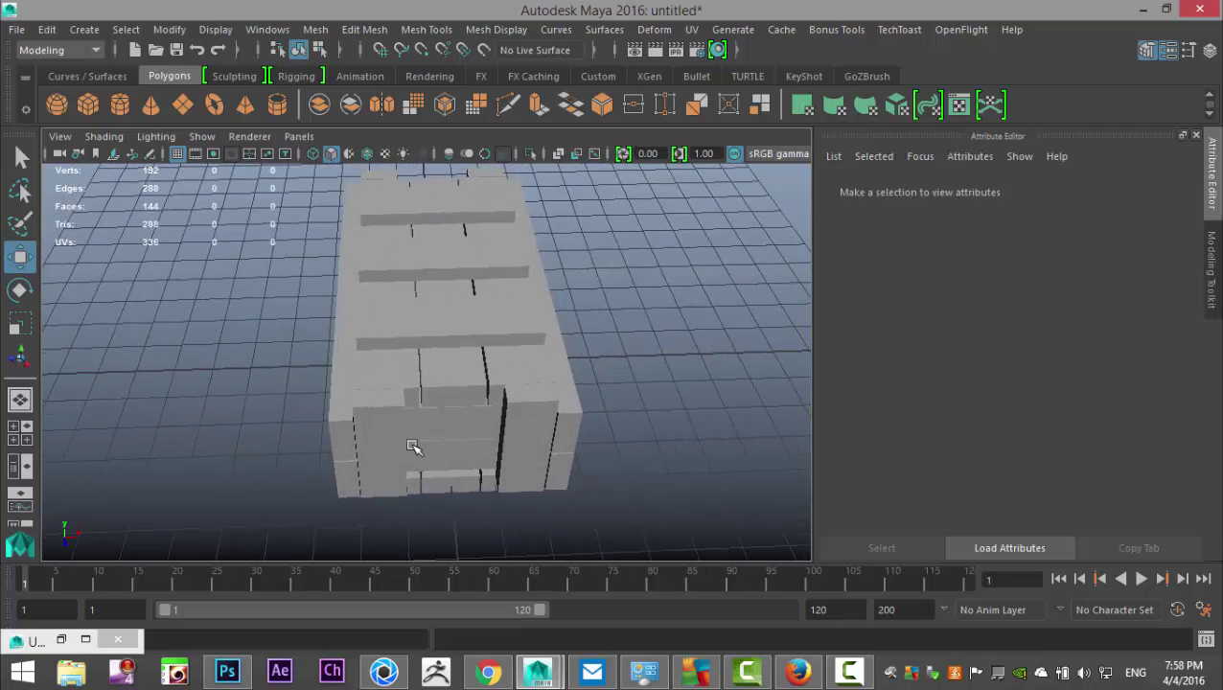
left_click(441, 431)
scroll(628, 482, "up", 5)
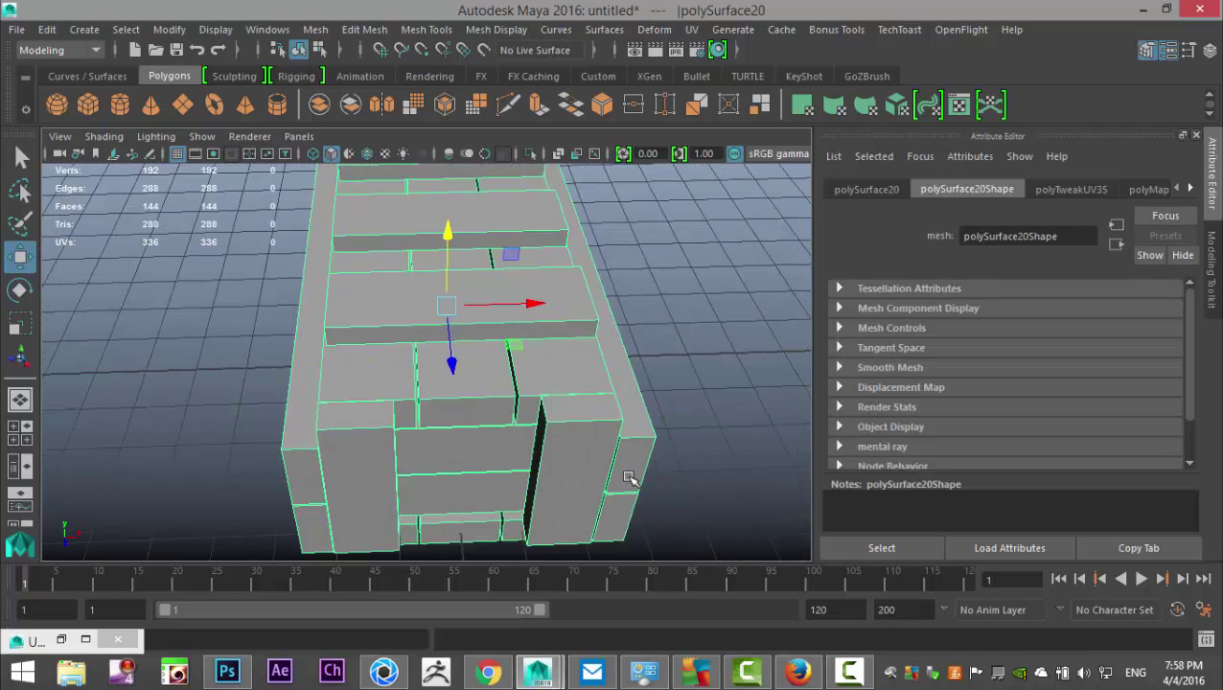
left_click_drag(633, 486, 623, 447, "alt")
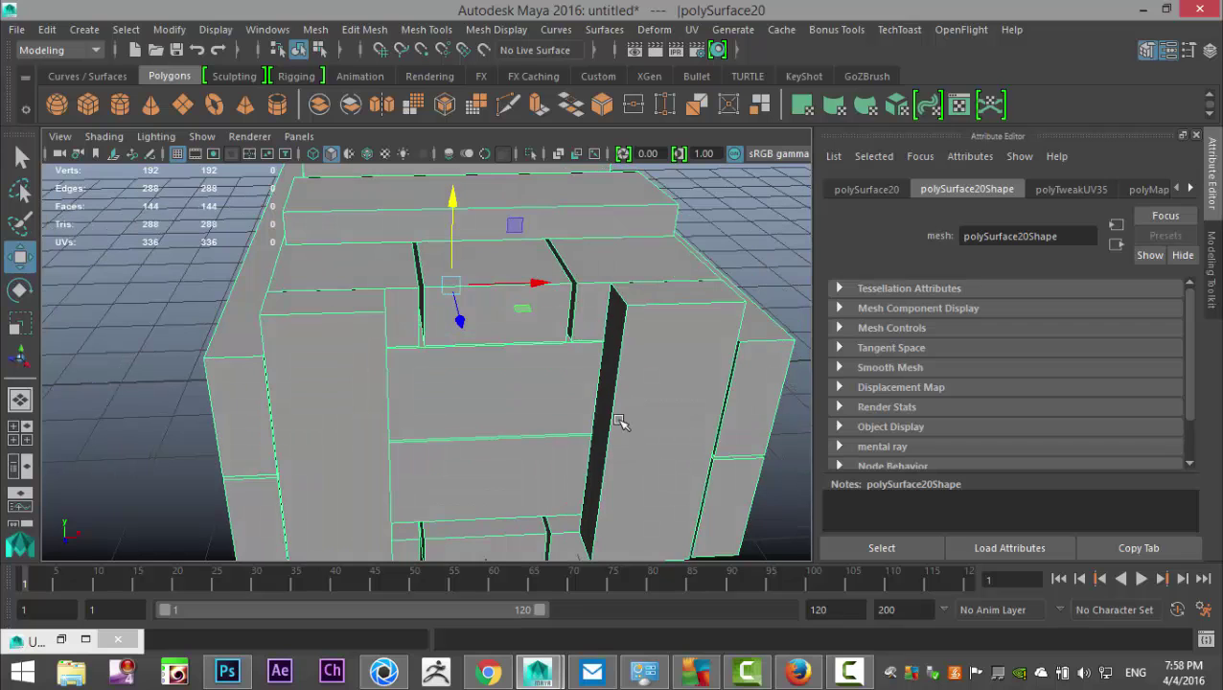
left_click_drag(457, 446, 509, 396, "alt")
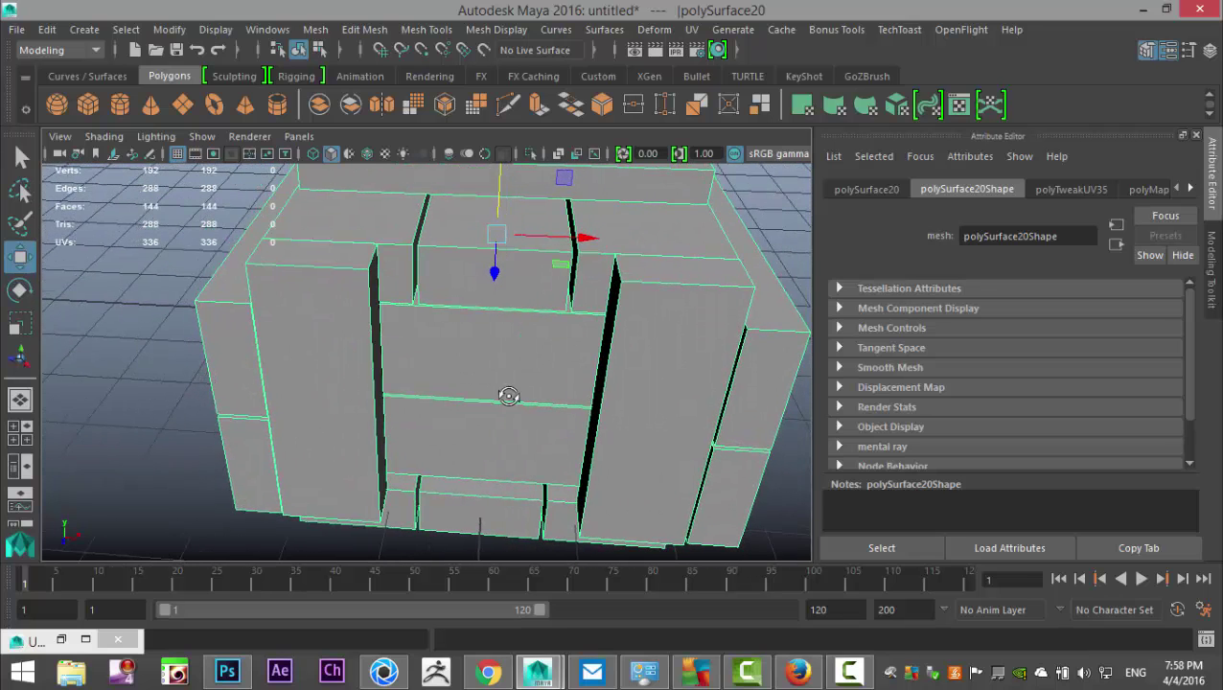
- Draw an outward-bulging rope-handle path with the CV Curve Tool in the top view, between the two upright boards at the crate's end
left_click(27, 433)
key("space")
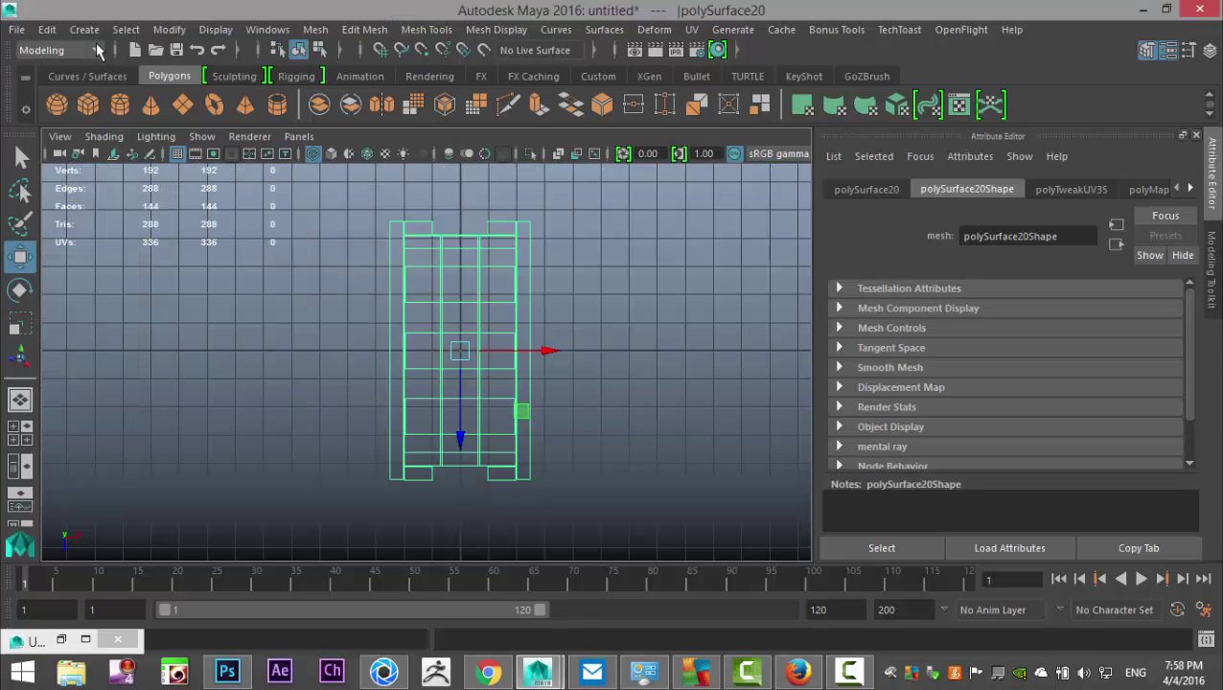
left_click(84, 29)
mouse_move(144, 165)
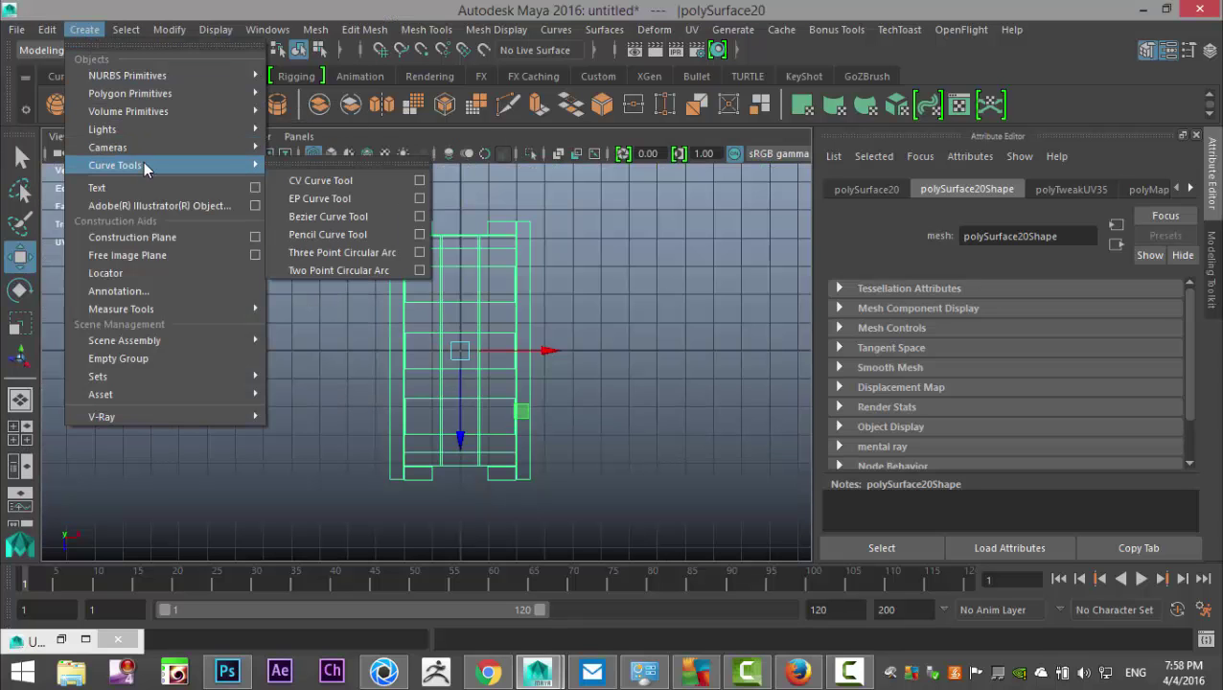
left_click(319, 182)
scroll(644, 506, "up", 2)
middle_click_drag(588, 484, 560, 309, "alt")
scroll(570, 365, "up", 5)
scroll(544, 368, "up", 1)
middle_click_drag(542, 367, 584, 456, "alt")
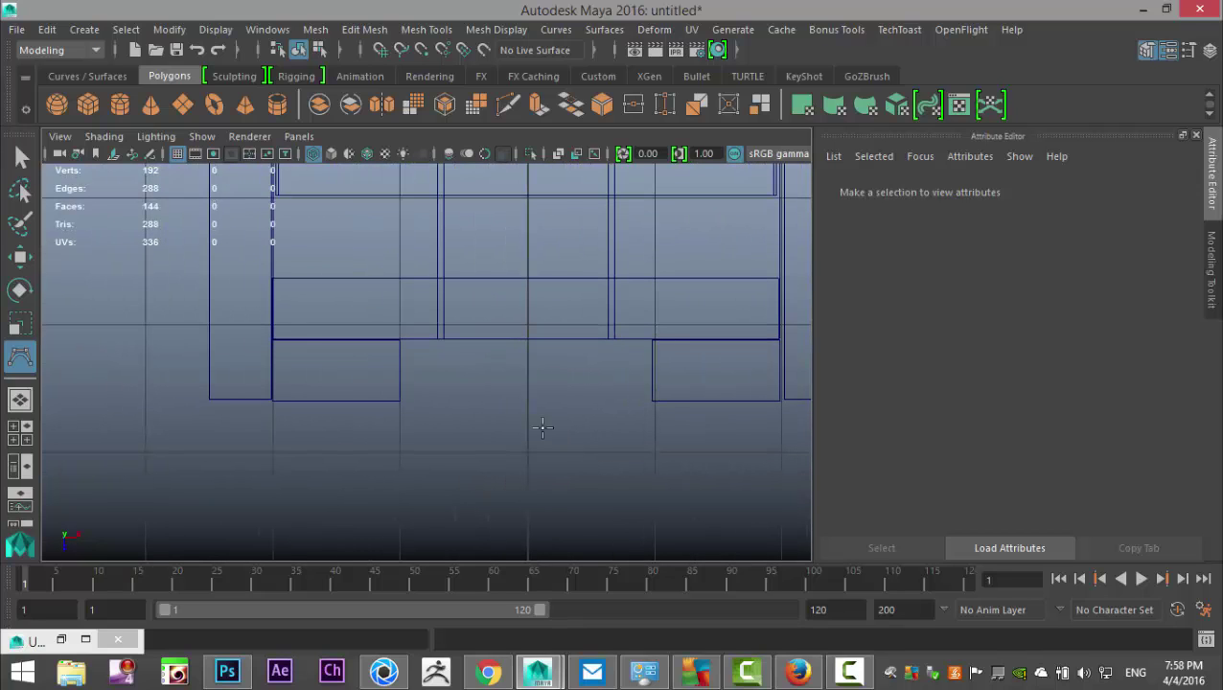
left_click(385, 371)
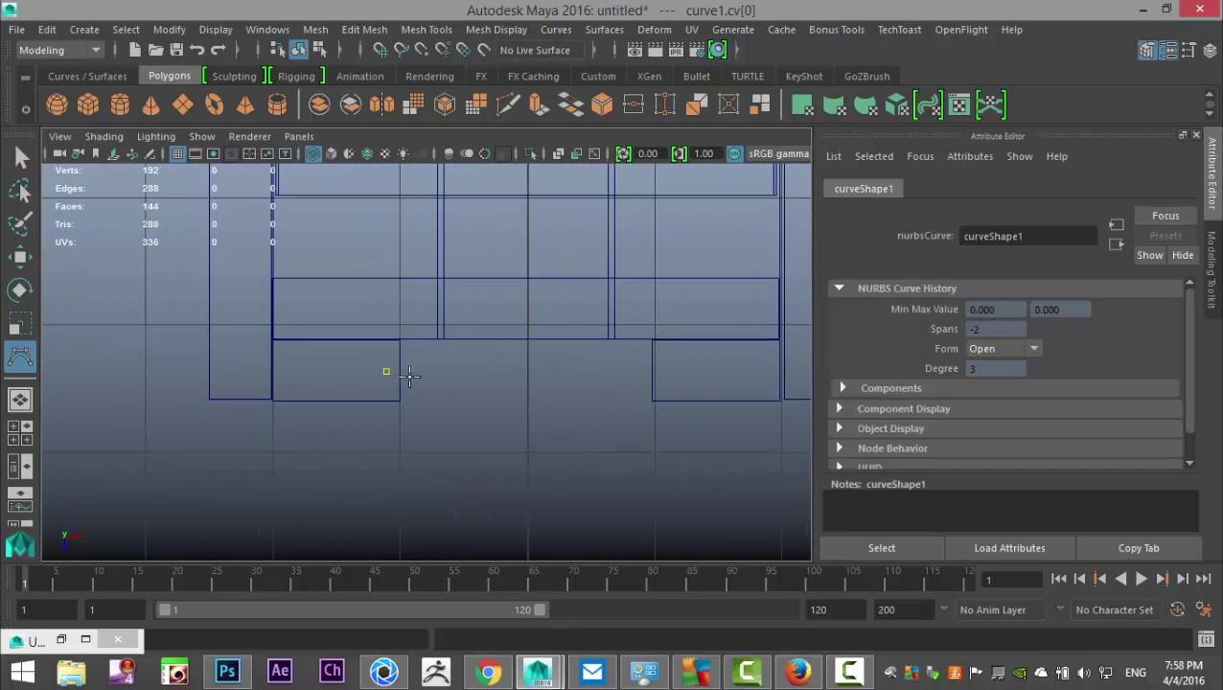
left_click(466, 418)
left_click(477, 436)
left_click(549, 463)
left_click(571, 458)
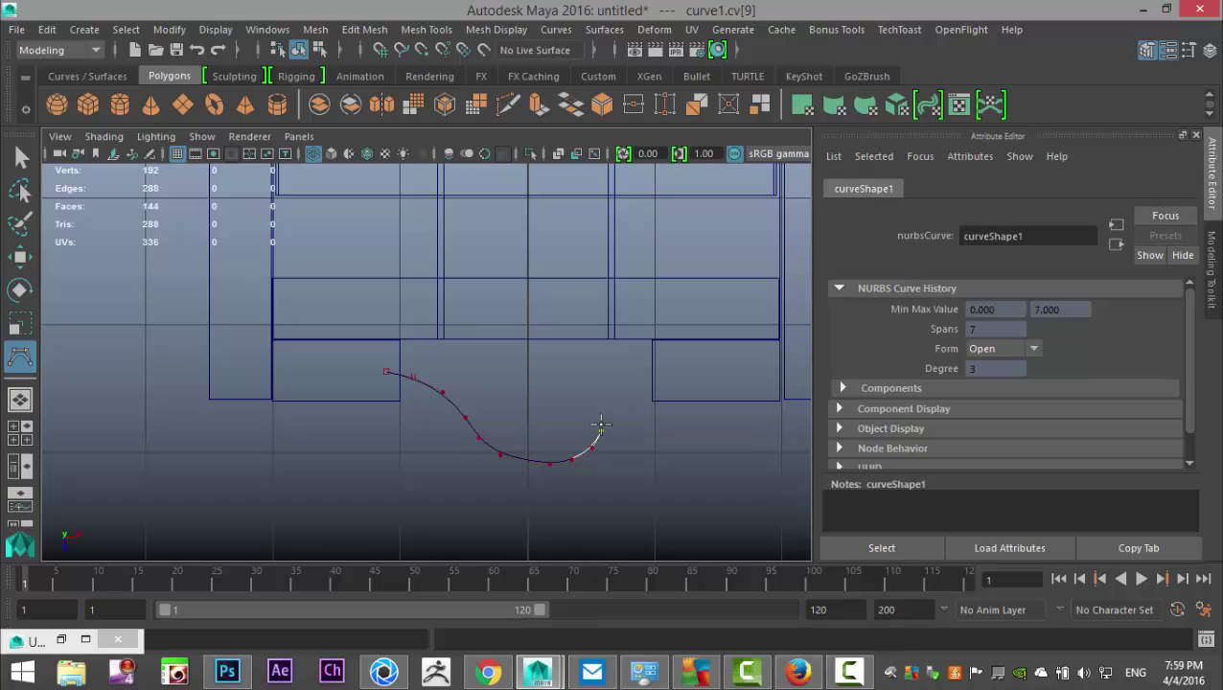
left_click(603, 416)
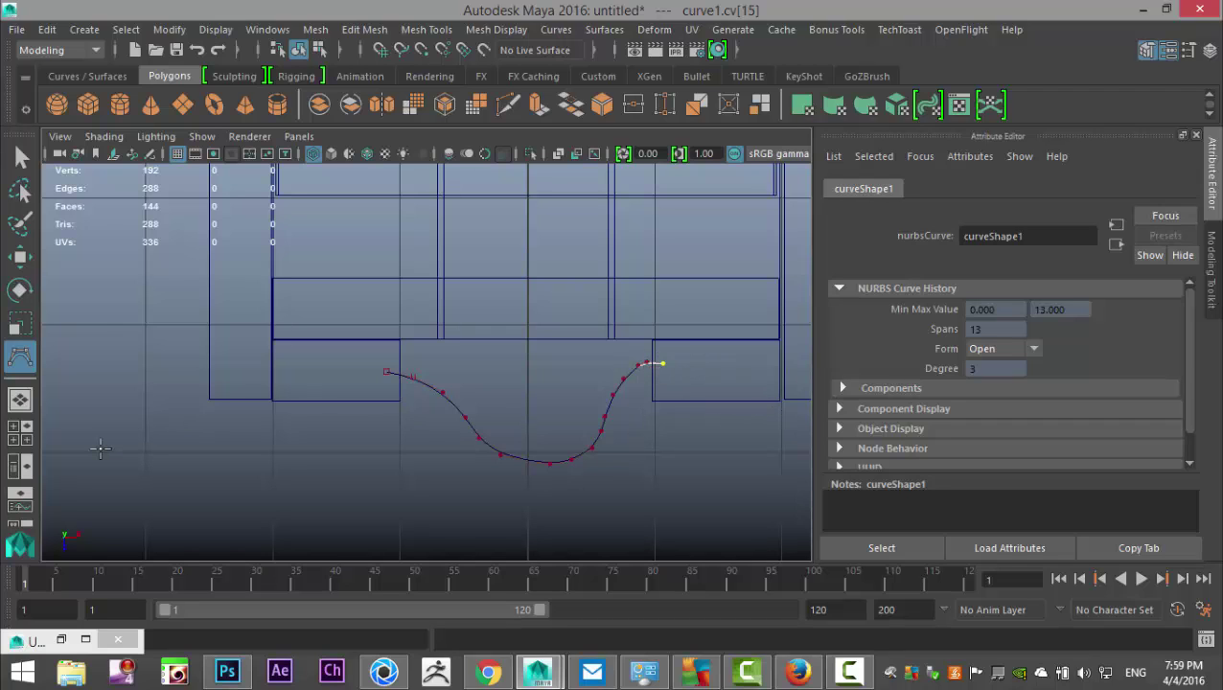
key("w")
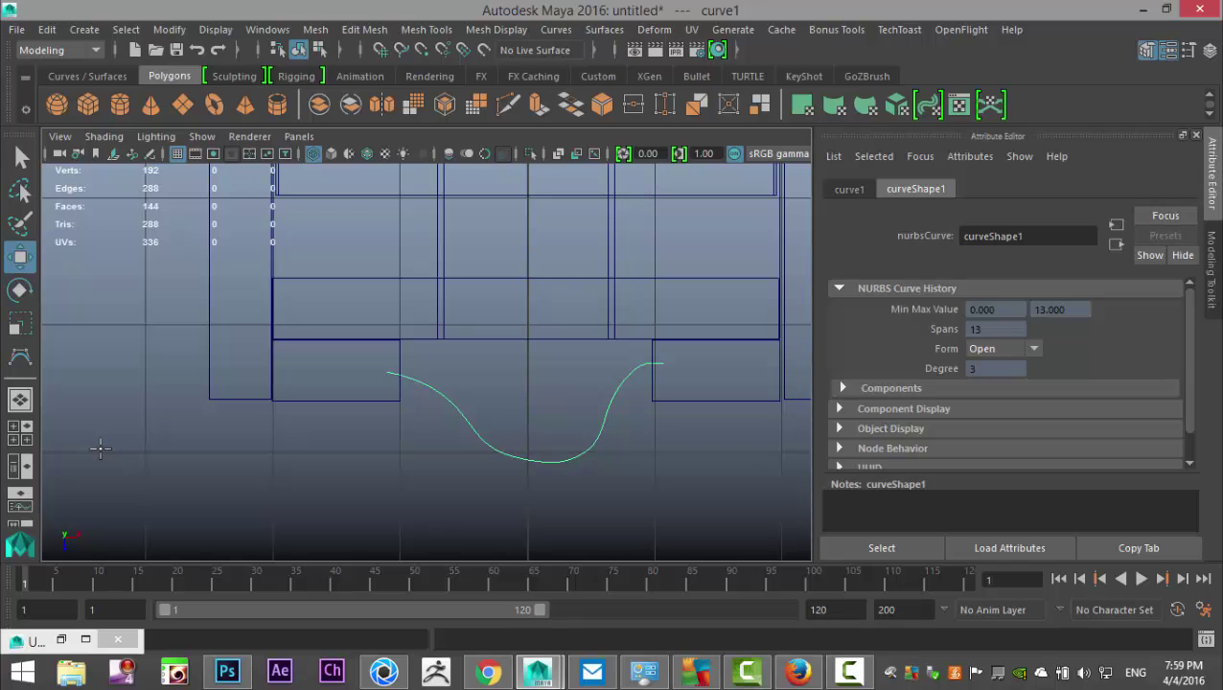
- Raise the handle curve in the perspective view from the crate's base to the upper part of its end face
left_click(22, 433)
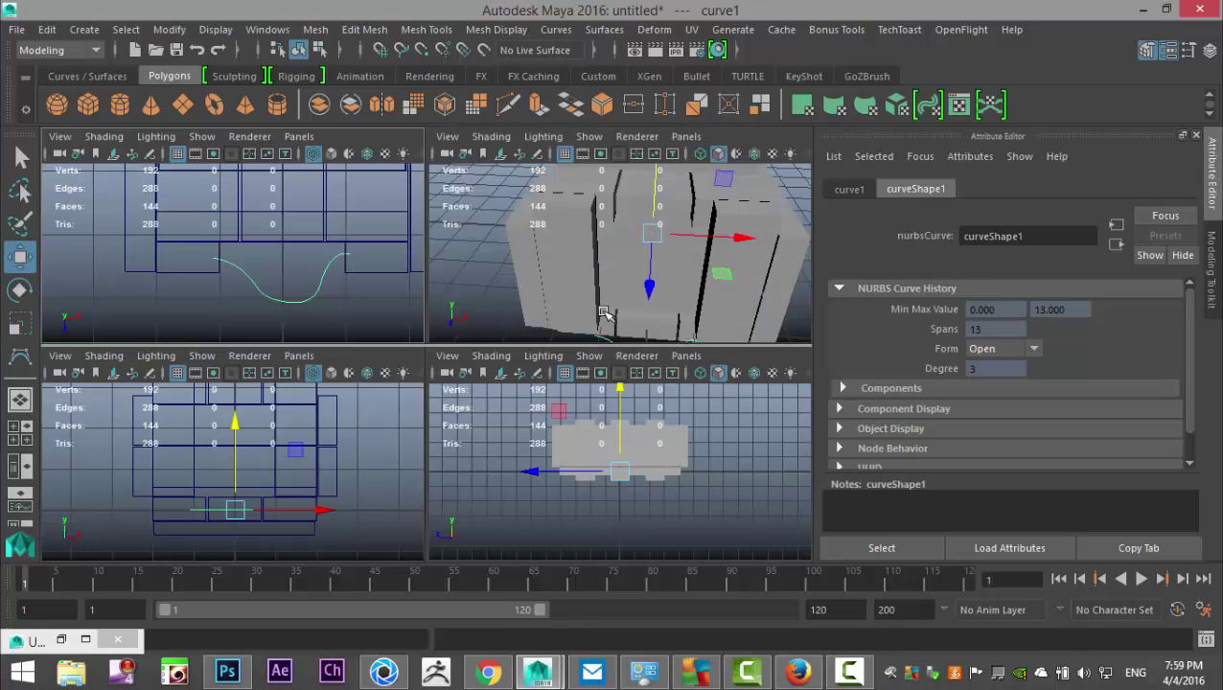
key("space")
left_click_drag(598, 307, 569, 504, "alt")
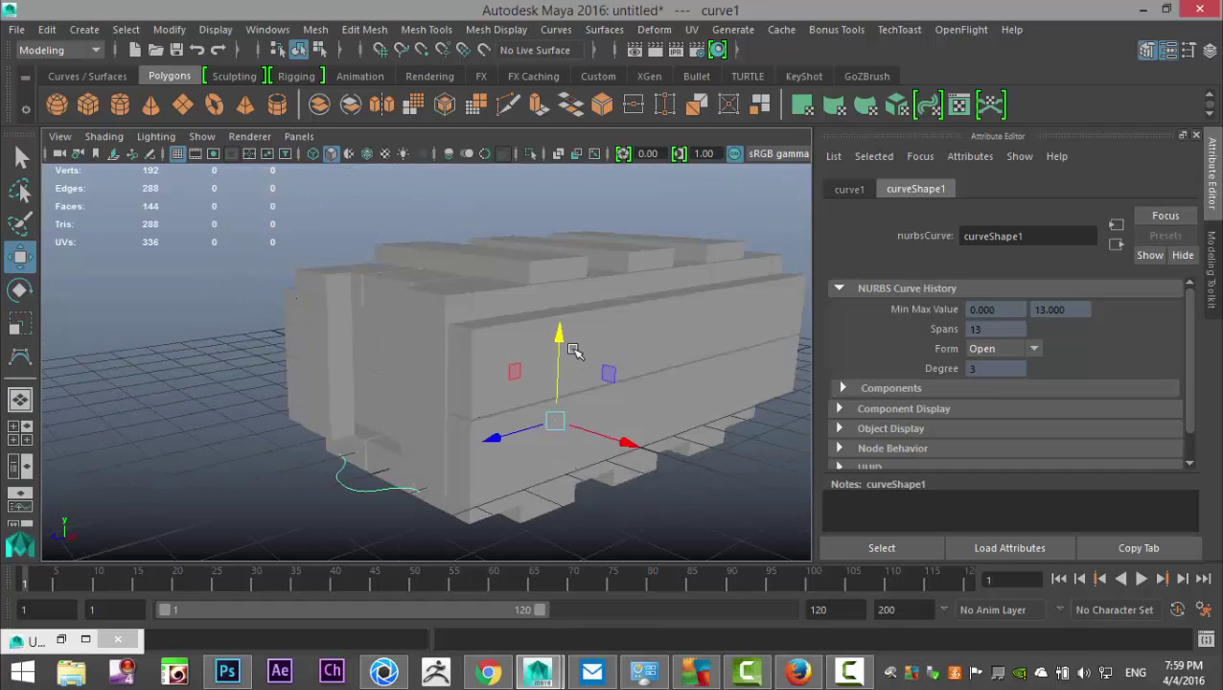
left_click_drag(561, 337, 567, 226)
- Lower the control vertices in the middle of the handle curve to make the rope sag
left_click_drag(383, 336, 418, 409, "alt")
right_click_drag(451, 423, 447, 424)
scroll(499, 427, "up", 5)
middle_click_drag(539, 444, 499, 391, "alt")
left_click_drag(546, 472, 482, 410, "alt")
left_click_drag(426, 364, 517, 439)
left_click_drag(480, 310, 480, 340)
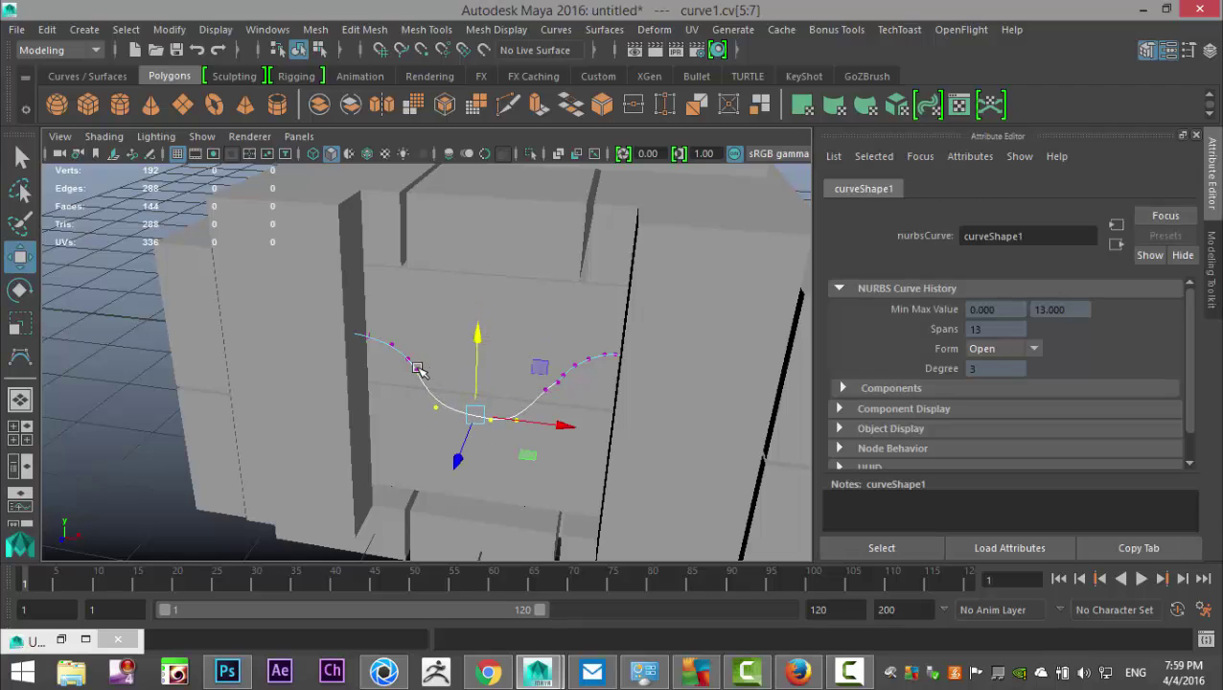
- Lower single control vertices on both sides of the sag to smooth it, and reselect the whole curve as an object
left_click(418, 368)
left_click_drag(417, 285, 417, 302)
left_click_drag(503, 450, 297, 353, "alt")
left_click(297, 297)
mouse_move(281, 200)
left_mouse_down()
mouse_move(278, 186)
mouse_move(291, 211)
left_mouse_up()
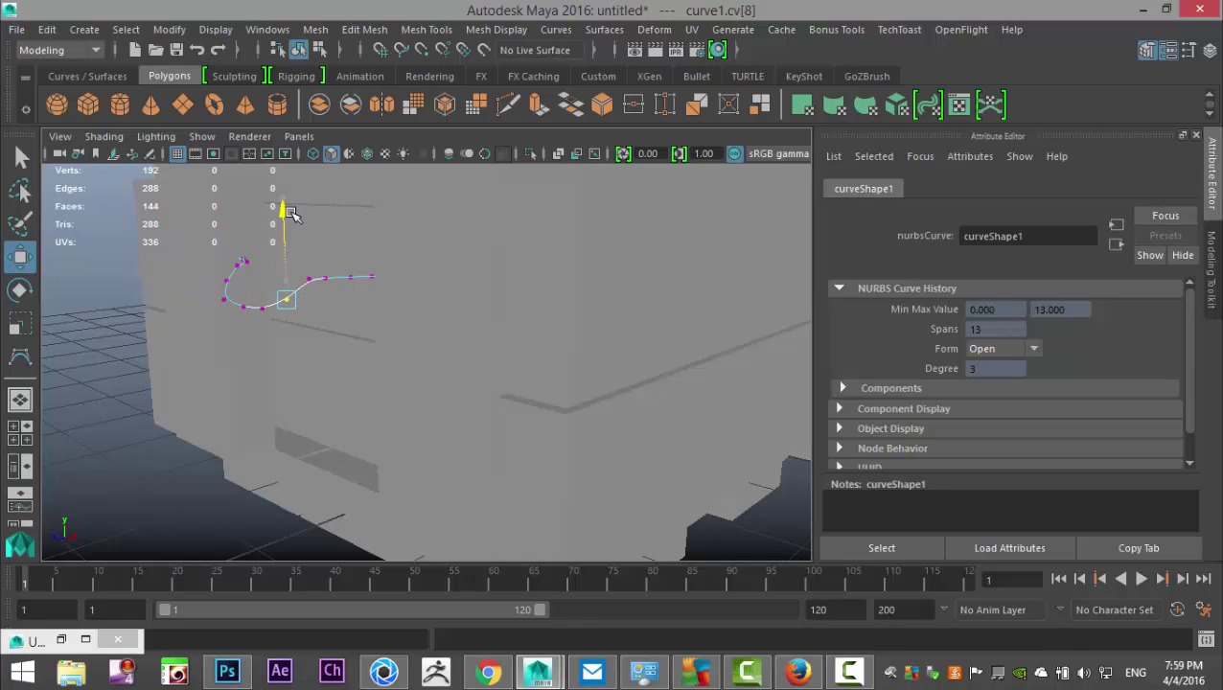
left_click_drag(319, 390, 484, 436, "alt")
right_click_drag(607, 402, 667, 194)
left_click(611, 405)
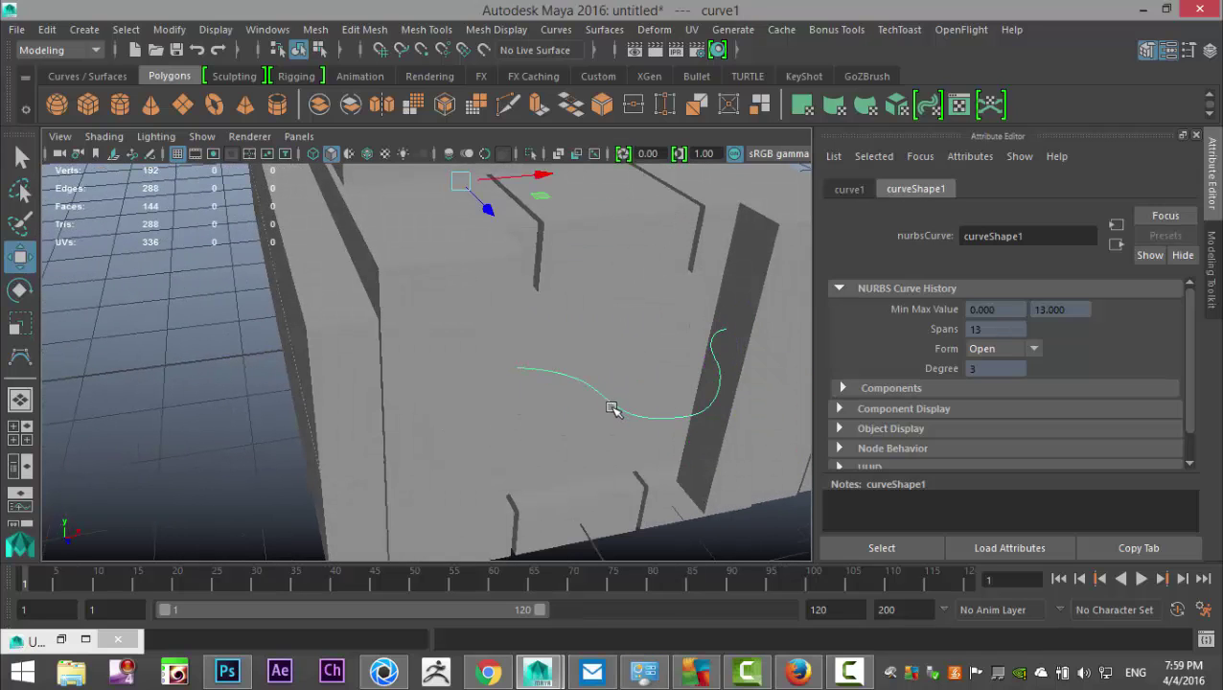
- Center the pivot on the handle curve
left_click_drag(701, 461, 672, 505, "alt")
left_click_drag(637, 411, 490, 203, "alt")
left_click_drag(518, 313, 596, 410, "alt")
left_click(171, 30)
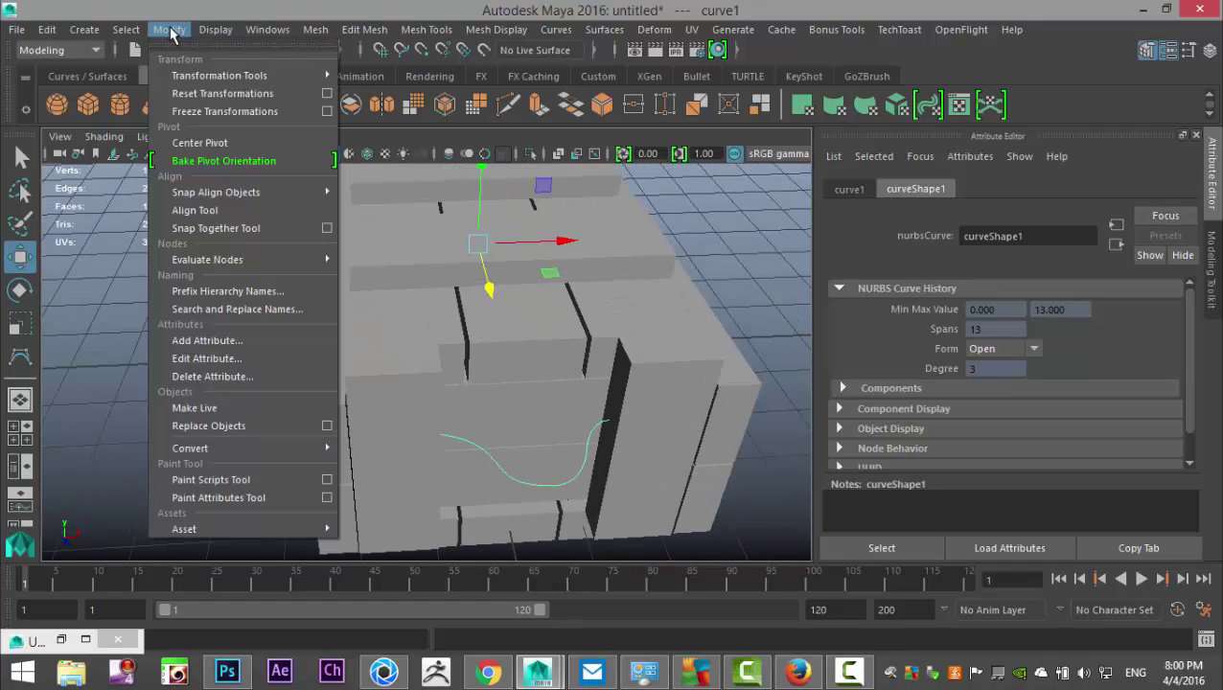
left_click(234, 149)
left_click_drag(502, 338, 580, 376, "alt")
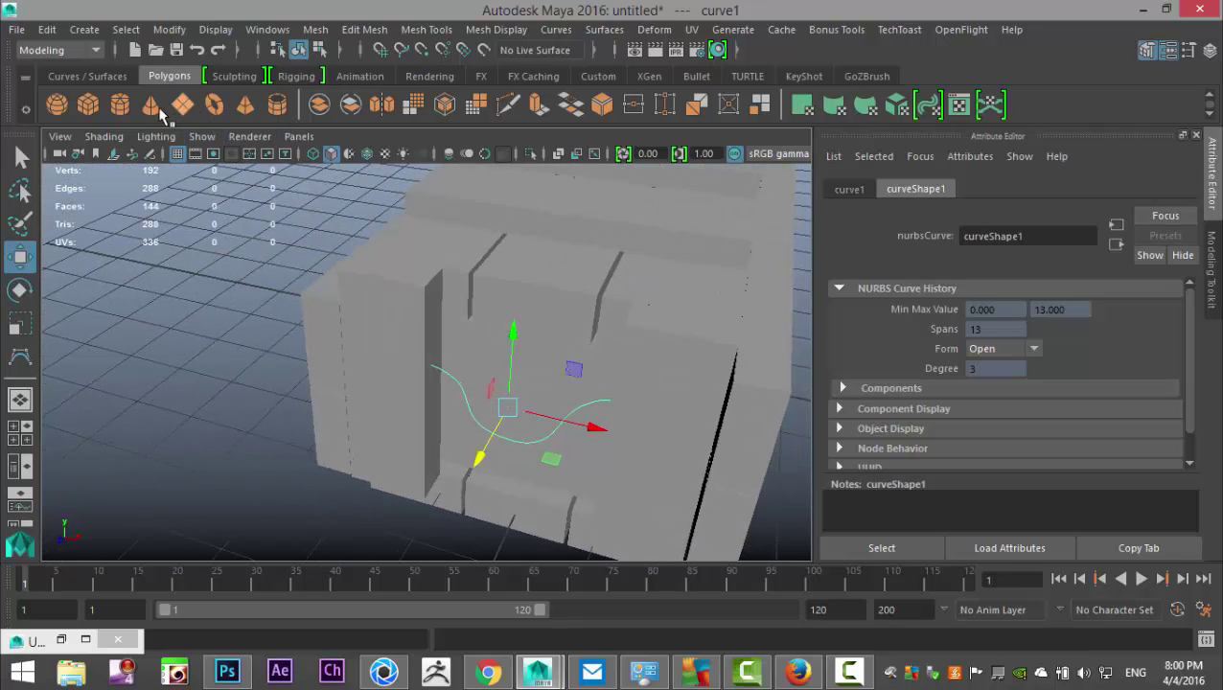
- Create a polygon cylinder and move it out in front of the crate's handle end
left_click(119, 105)
scroll(484, 382, "down", 5)
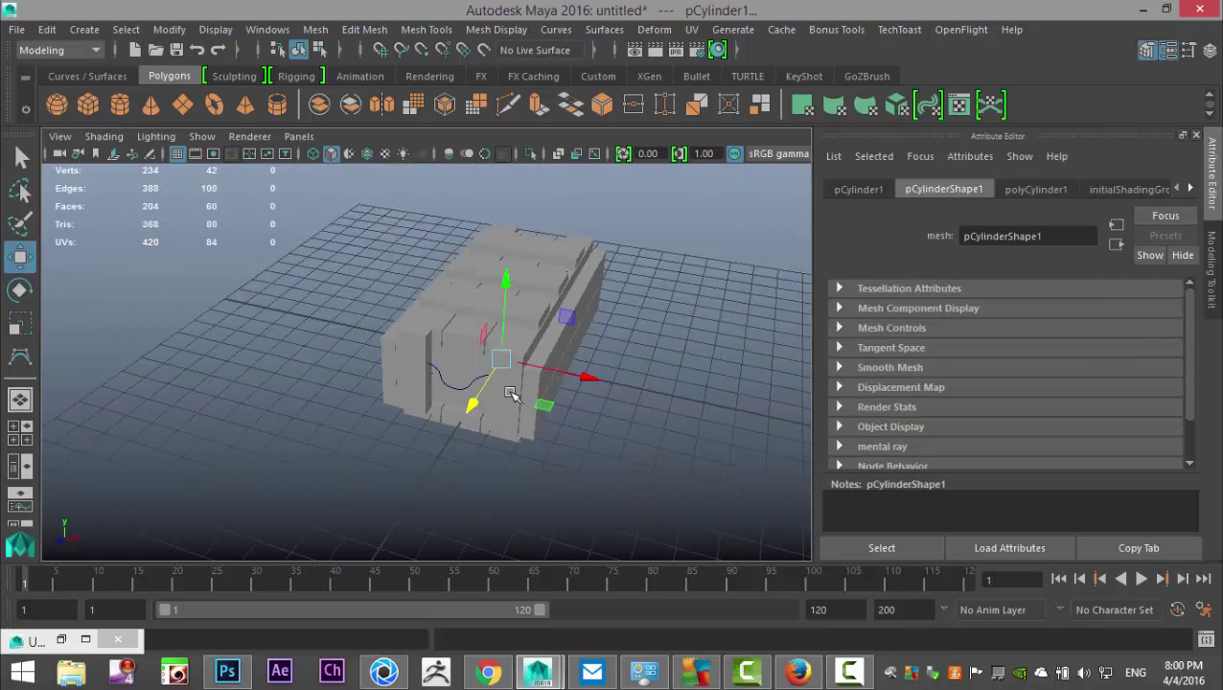
left_click_drag(469, 412, 404, 578)
- Set the cylinder's axis subdivisions to 30 and its cap subdivisions to 0
left_click(1035, 190)
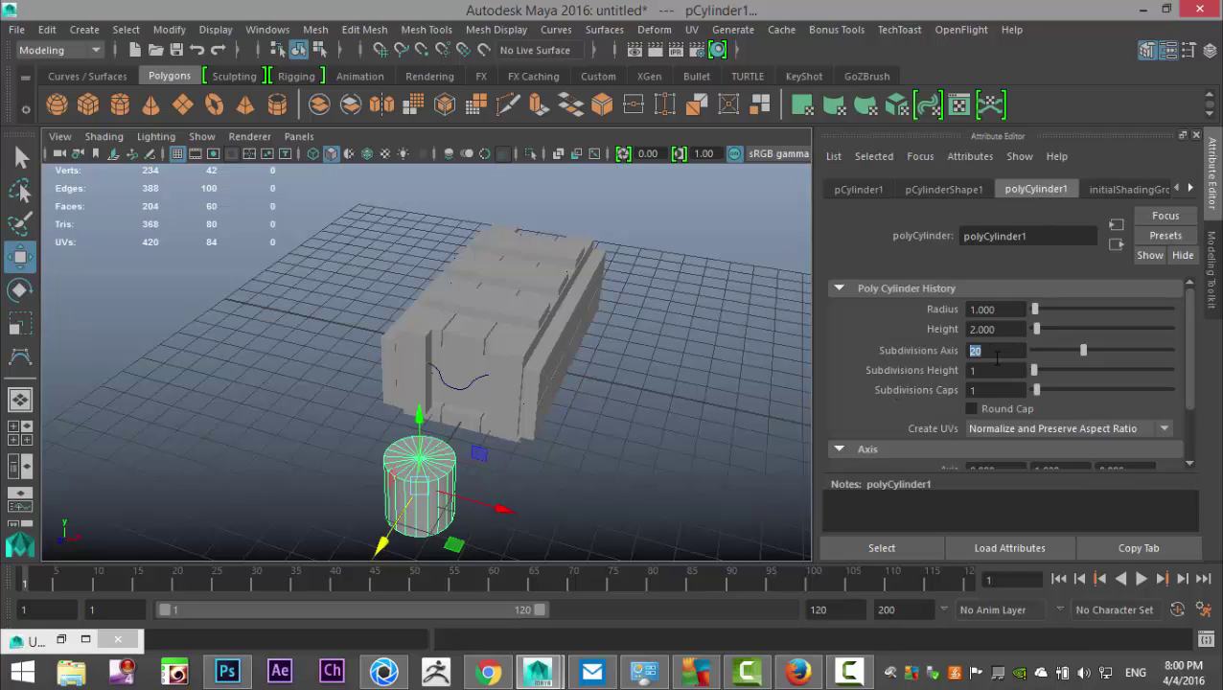
type("30")
key("Return")
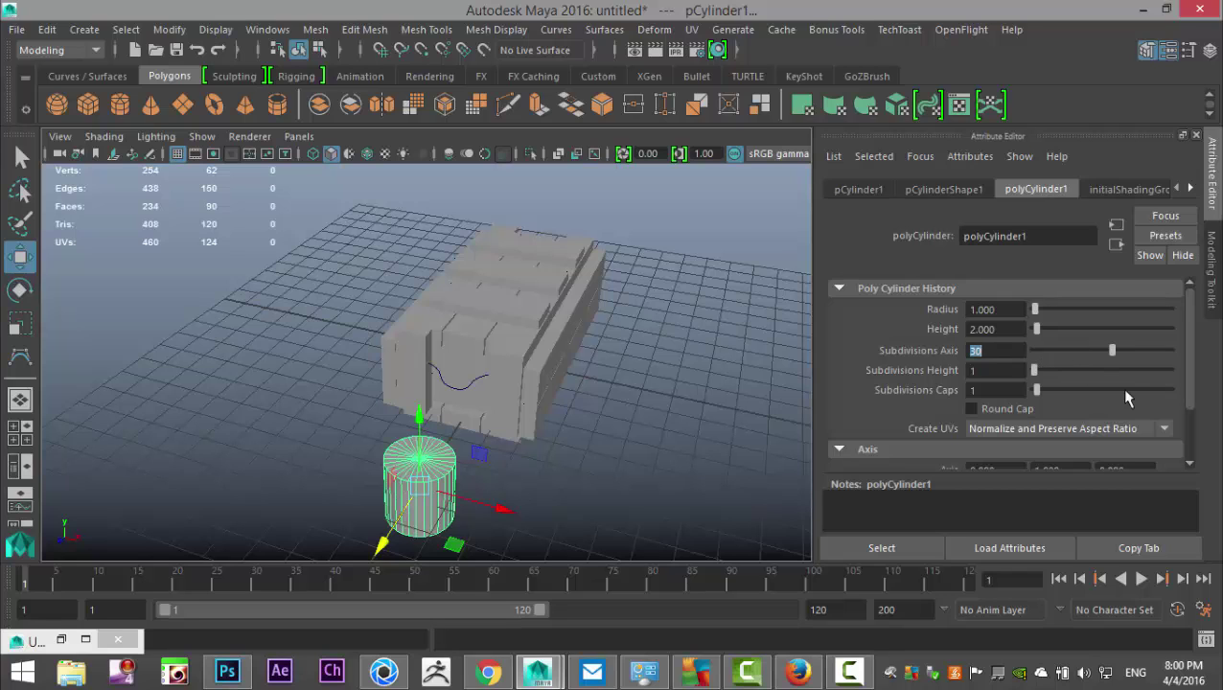
type("0")
key("Return")
- Delete the cylinder's side faces and bottom cap, keeping only the top cap as a flat disc
left_click_drag(545, 252, 415, 339, "alt")
right_click_drag(297, 422, 298, 205)
left_click_drag(271, 469, 228, 404, "alt")
left_click_drag(191, 367, 345, 494)
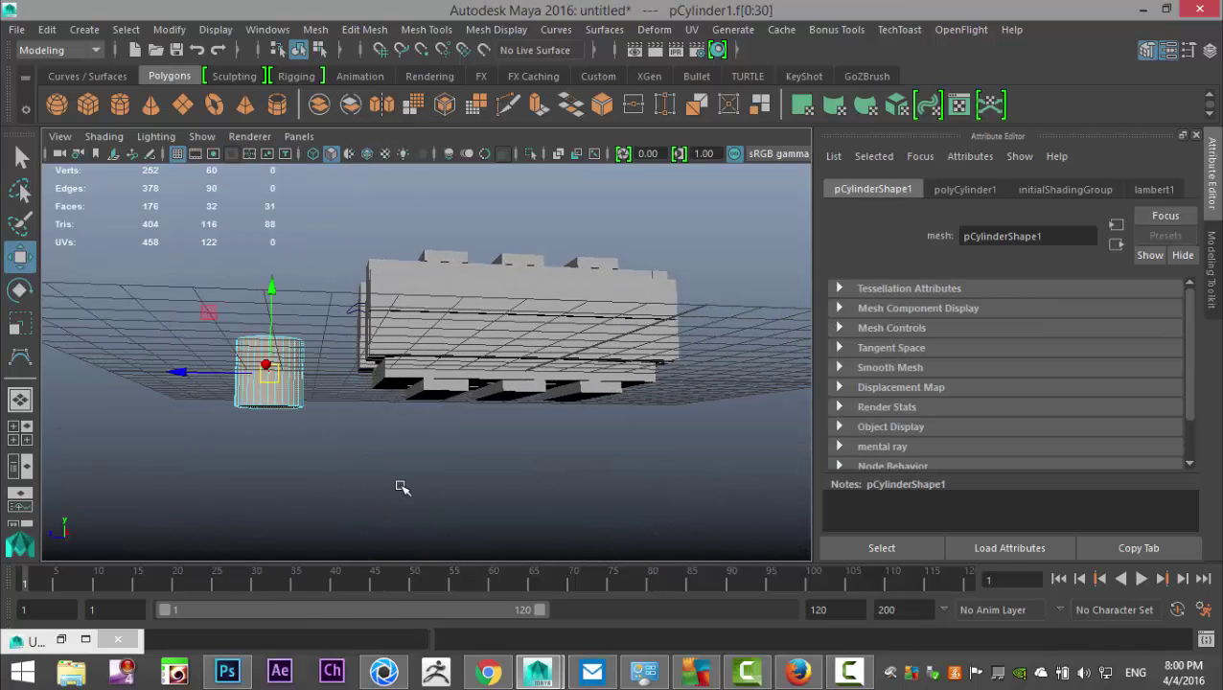
key("Delete")
- Duplicate the disc in the top view and place the copy right beside the original along the X axis
left_click_drag(257, 326, 399, 417, "alt")
left_click_drag(456, 511, 131, 506, "alt")
left_click(20, 433)
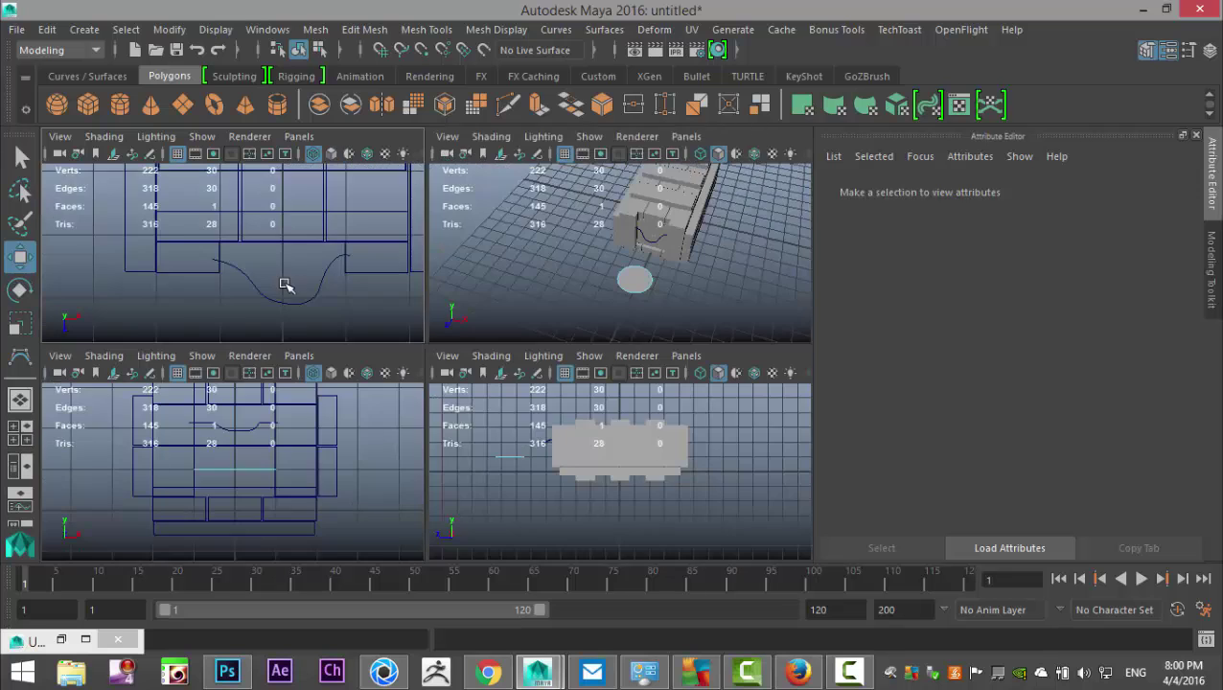
key("space")
middle_click_drag(552, 445, 501, 76, "alt")
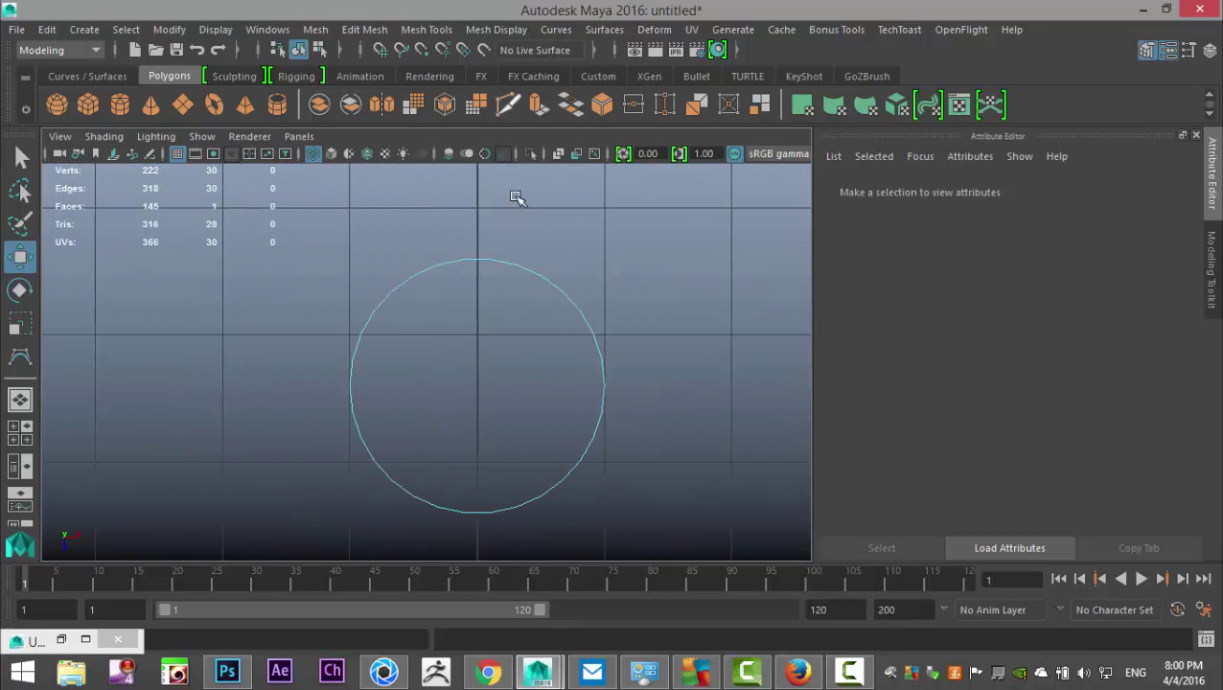
left_click(499, 374)
key("ctrl+d")
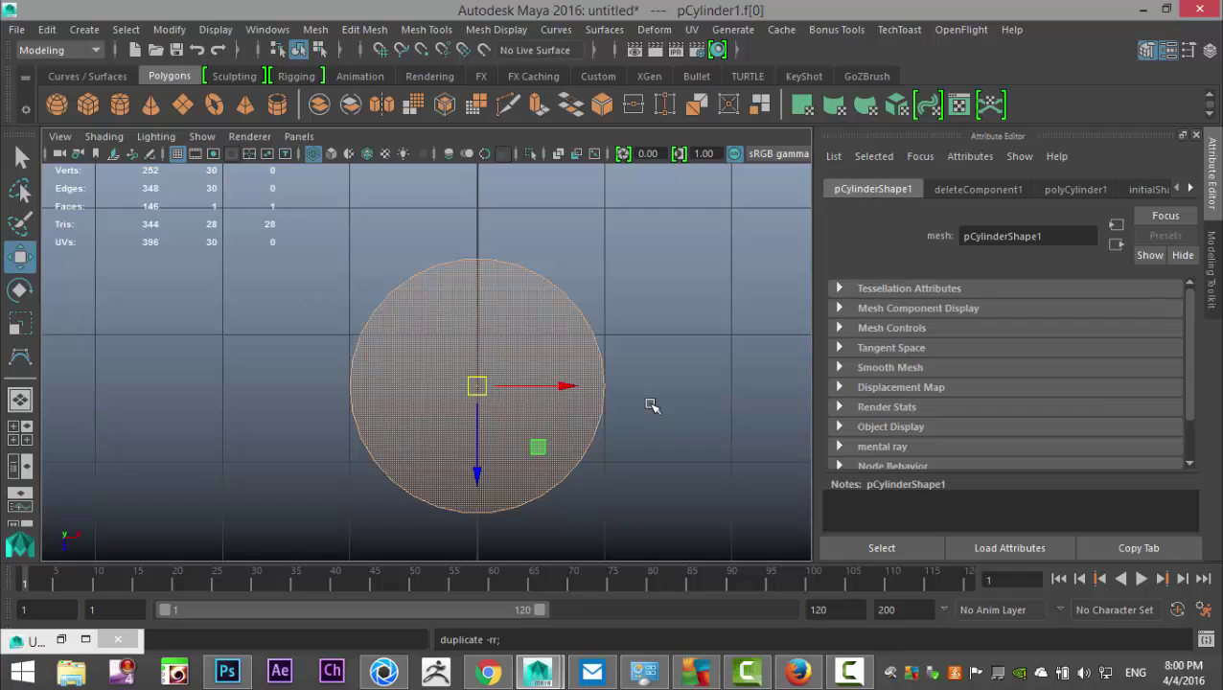
left_click_drag(565, 385, 842, 385)
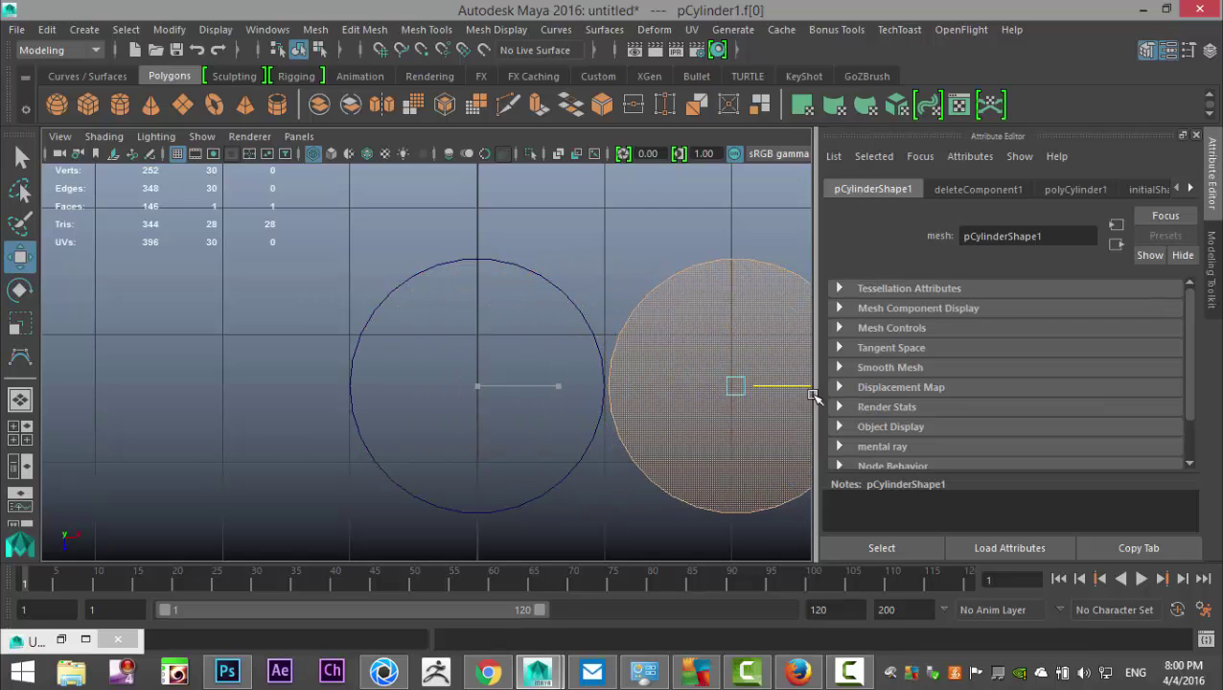
- Duplicate both discs together and move the copies along Z to form a two-by-two block of touching circles
scroll(608, 404, "down", 4)
middle_click_drag(565, 419, 525, 429, "alt")
left_click_drag(359, 278, 529, 346)
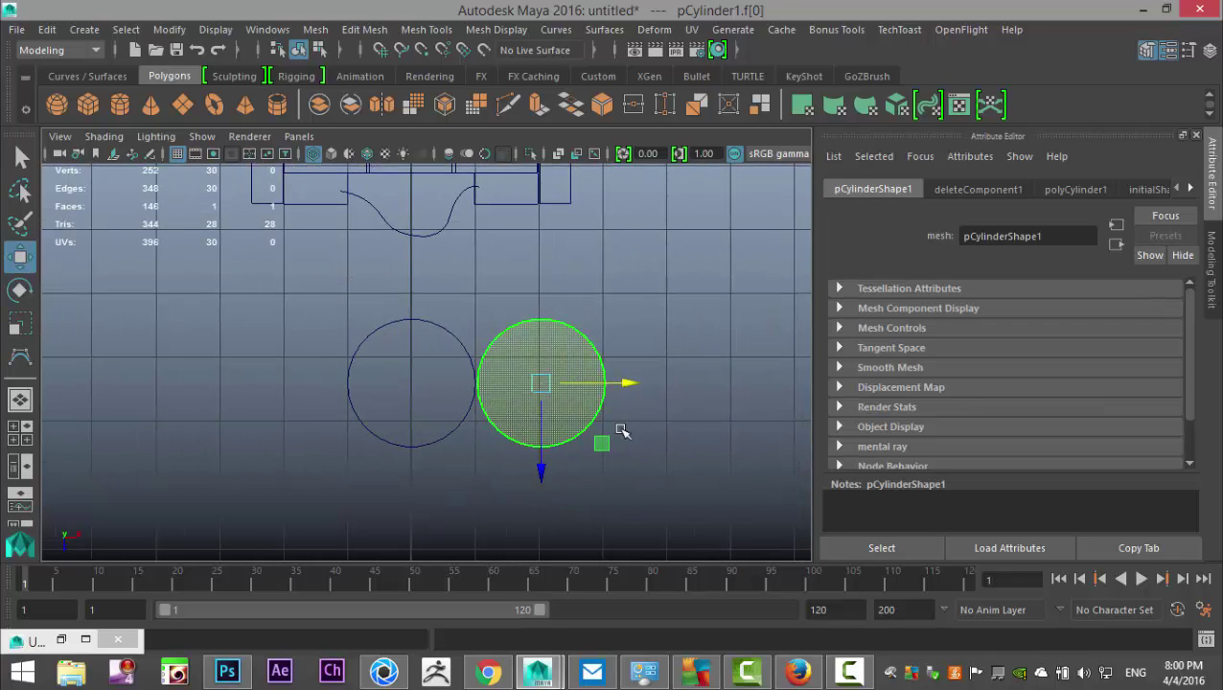
left_click(462, 340)
left_click(499, 332)
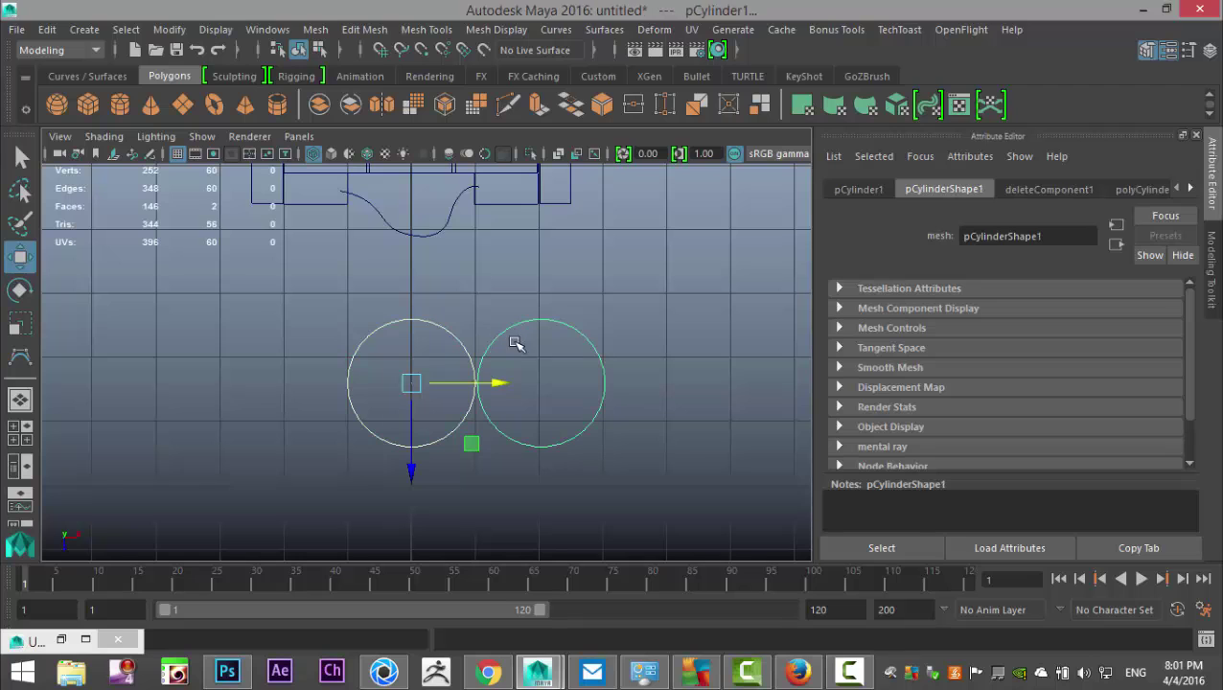
key("ctrl+d")
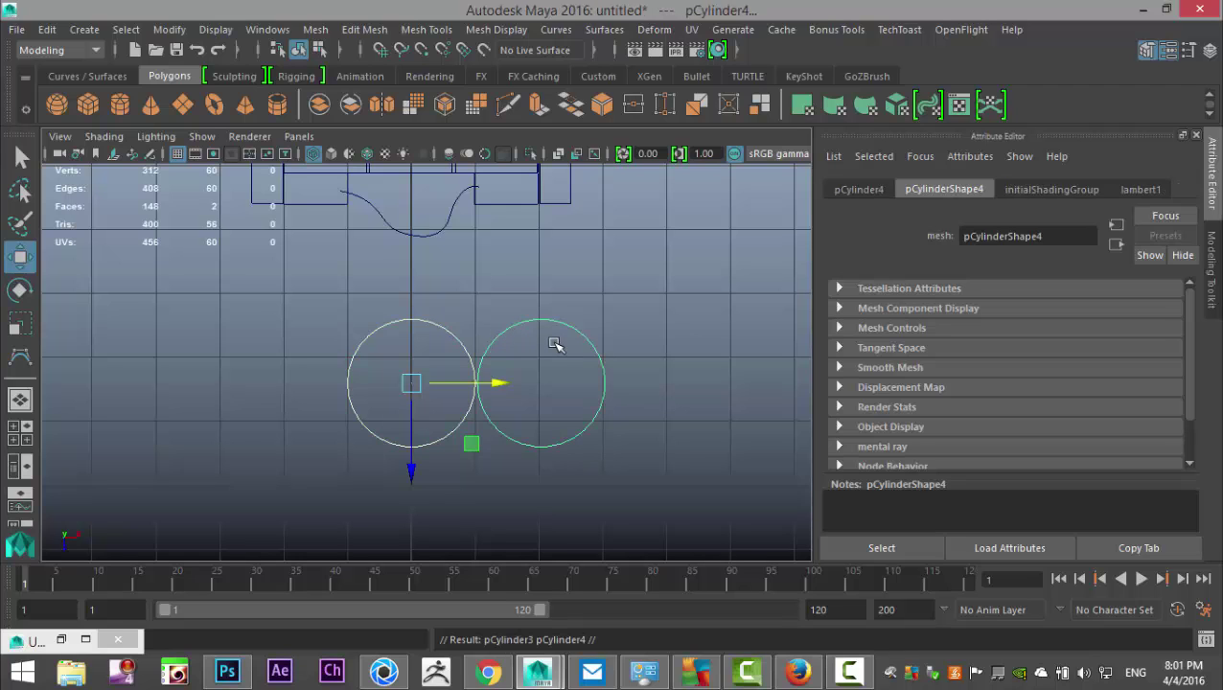
left_click_drag(409, 470, 424, 600)
scroll(406, 514, "down", 3)
scroll(407, 514, "down", 1)
- Combine the four discs into one mesh and center its pivot
left_click_drag(357, 334, 582, 490)
left_click(320, 28)
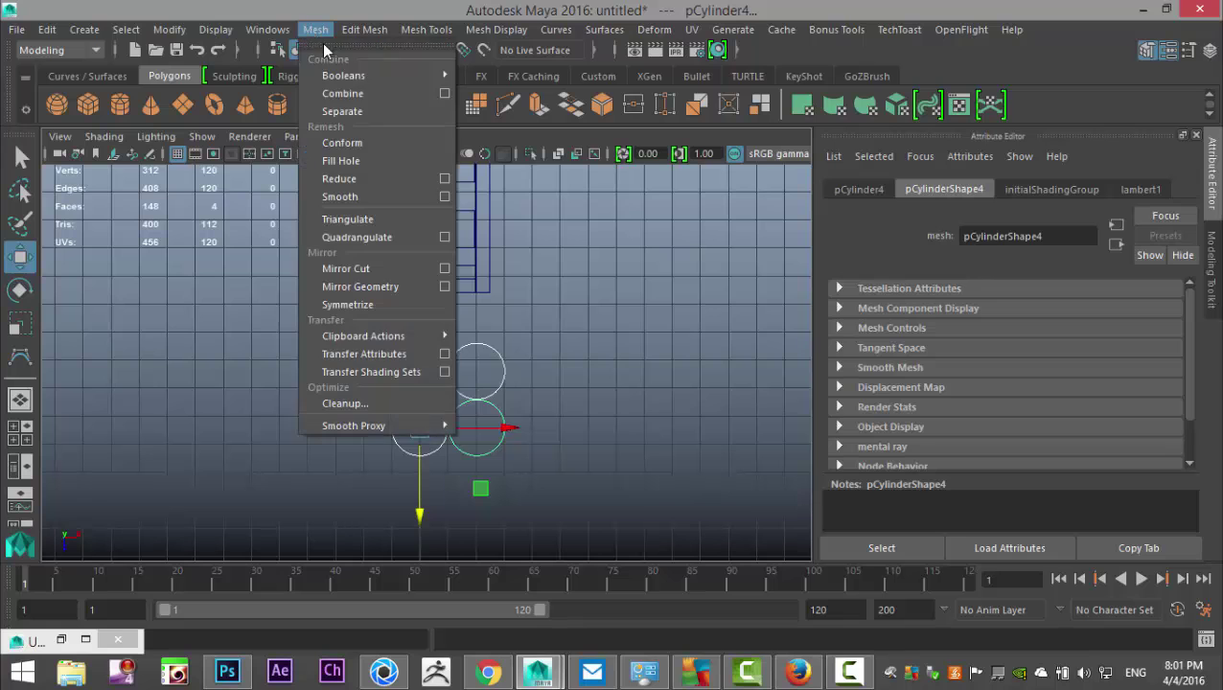
left_click(370, 96)
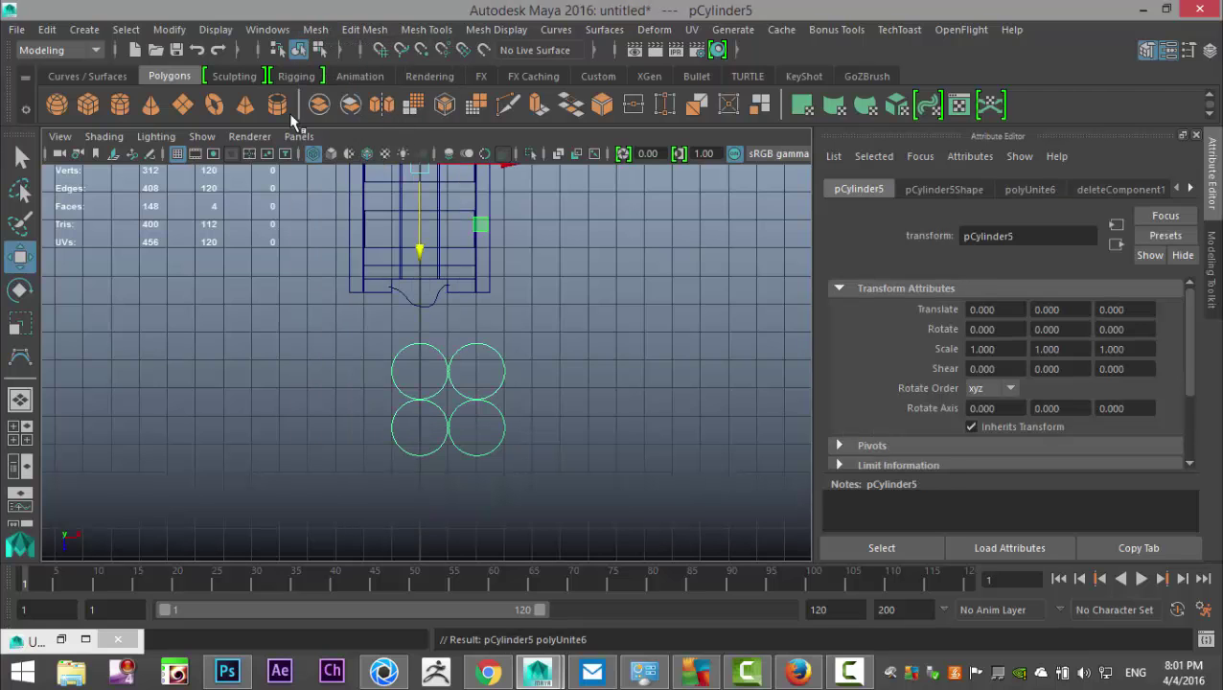
left_click(169, 30)
left_click(199, 142)
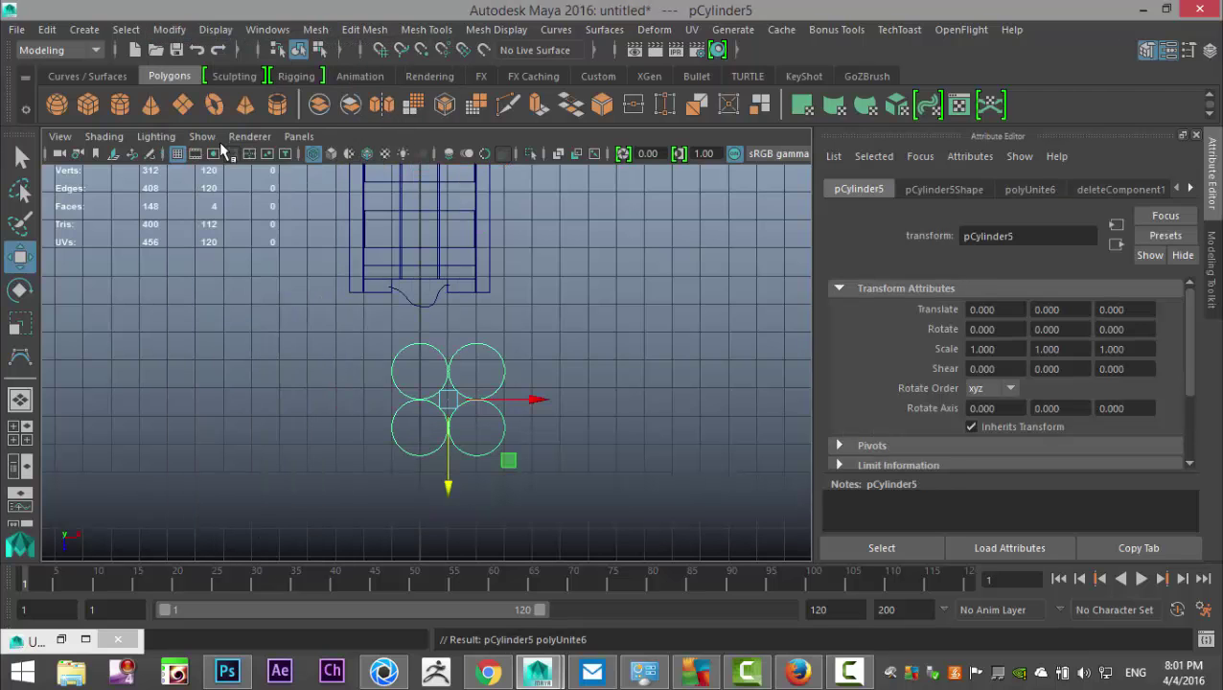
- Scale the combined discs uniformly to 0.087 and move them toward the handle curve, to about -1.82 along Z
key("r")
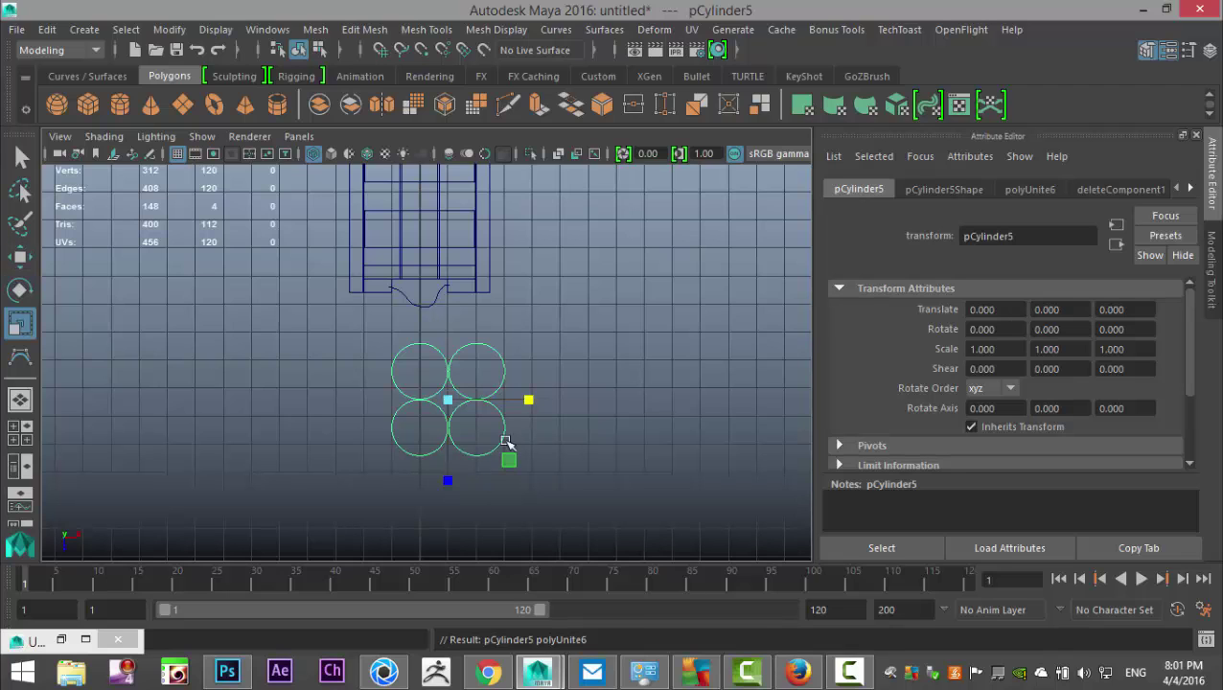
left_click_drag(447, 401, 375, 415)
key("f")
scroll(458, 433, "down", 6)
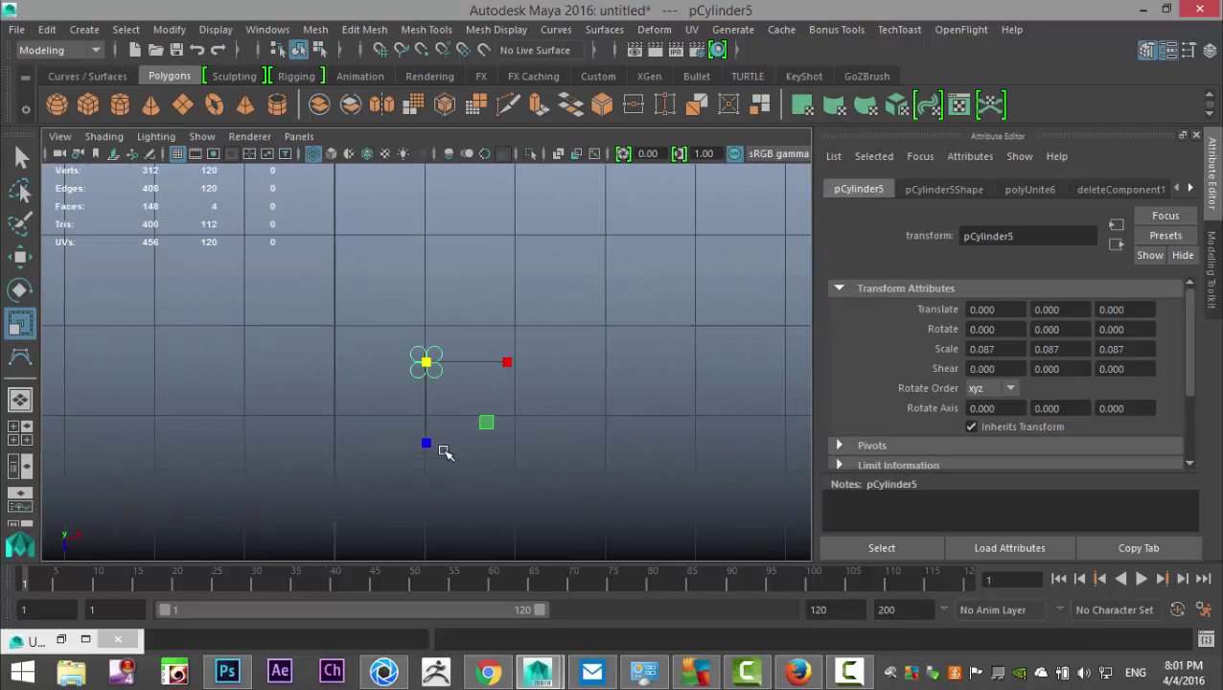
middle_click_drag(437, 341, 536, 504, "alt")
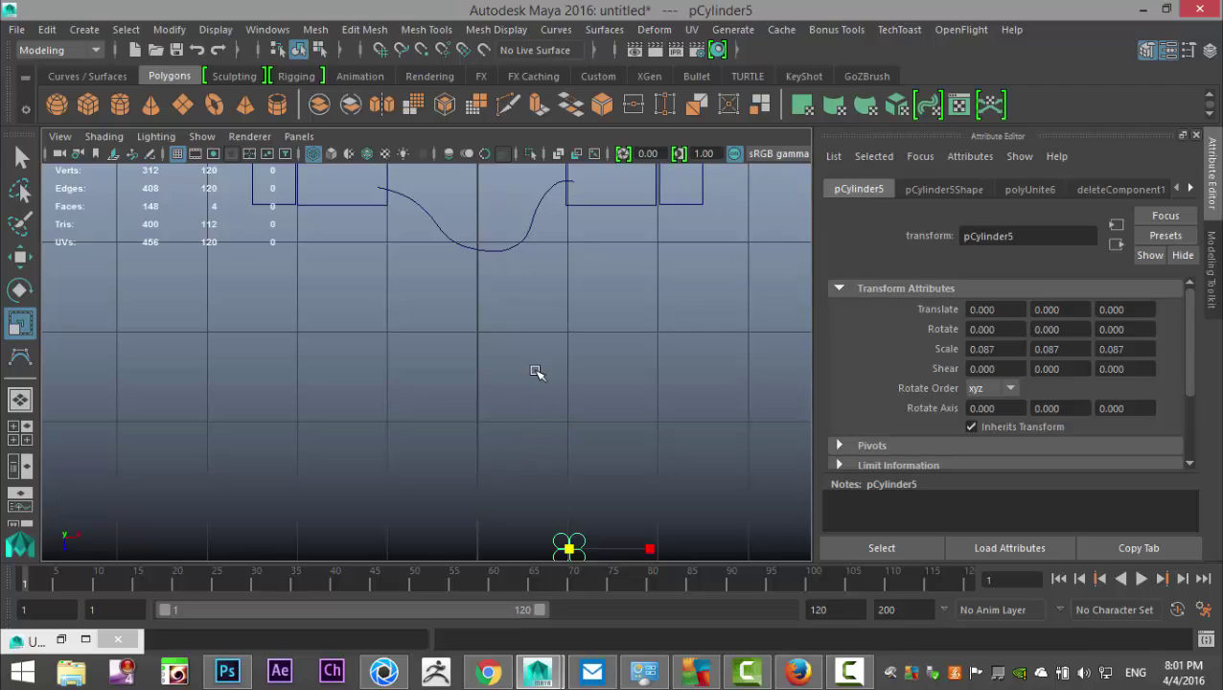
key("w")
scroll(538, 444, "down", 2)
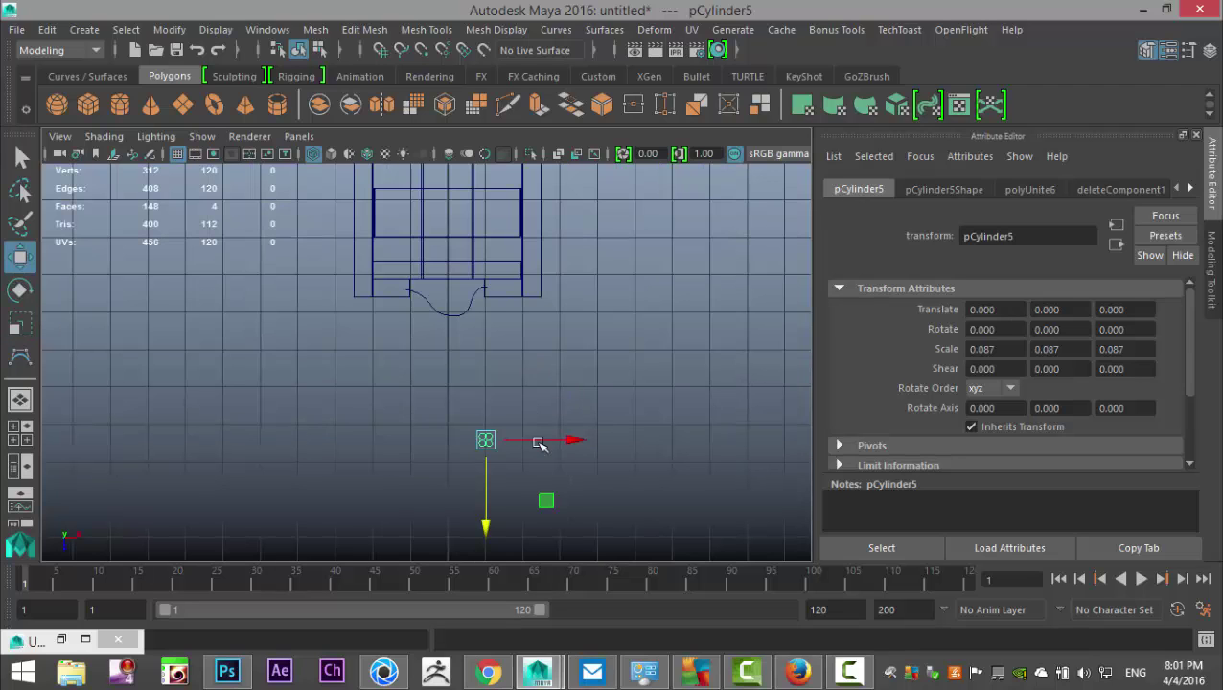
left_click_drag(486, 526, 543, 445)
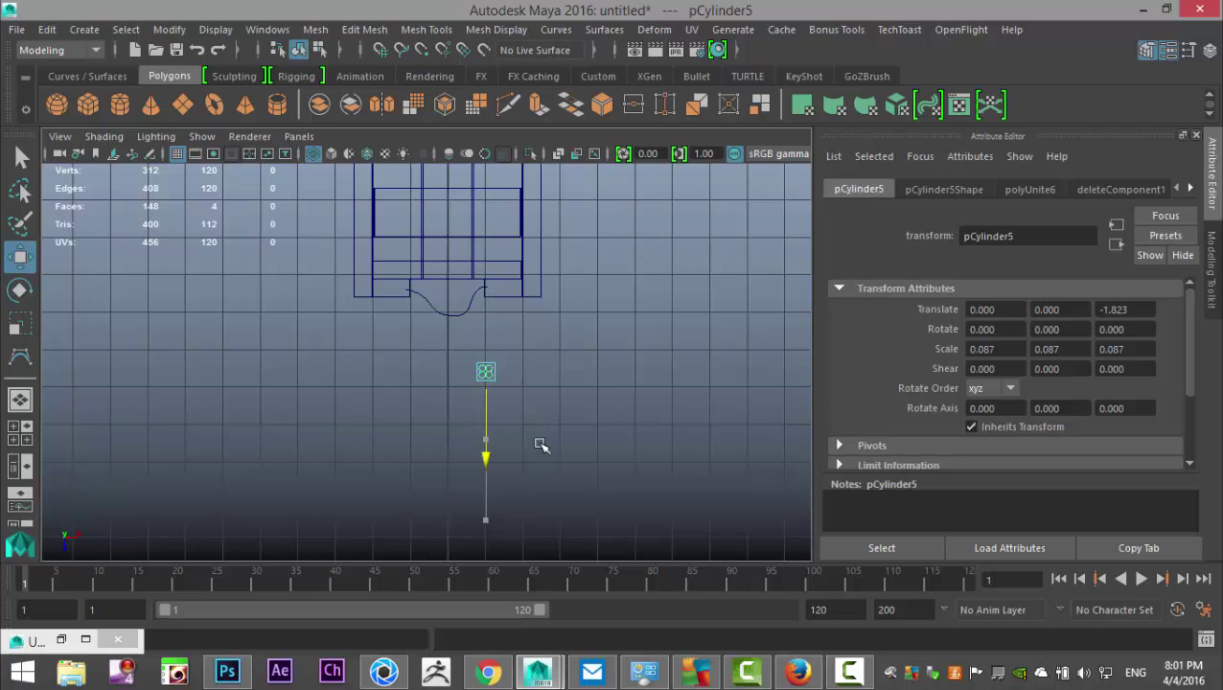
- Move the control vertices at the left end of the handle curve slightly along Z toward the crate
left_click(439, 316)
scroll(482, 369, "up", 6)
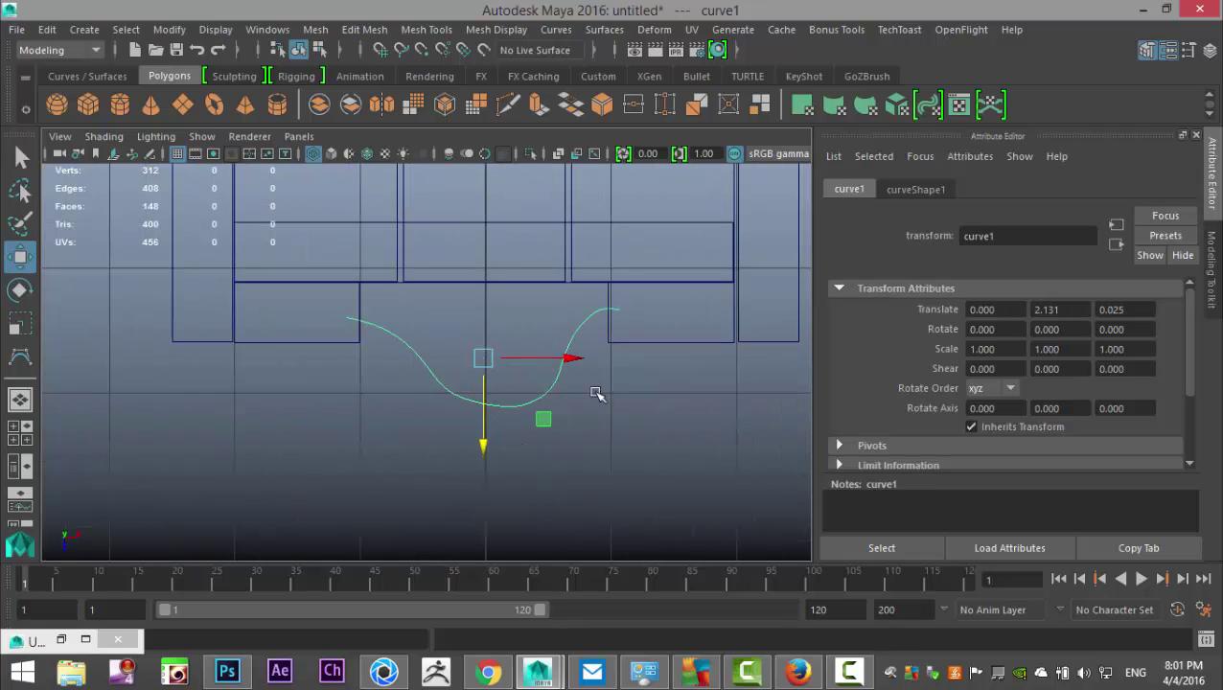
right_click(366, 327)
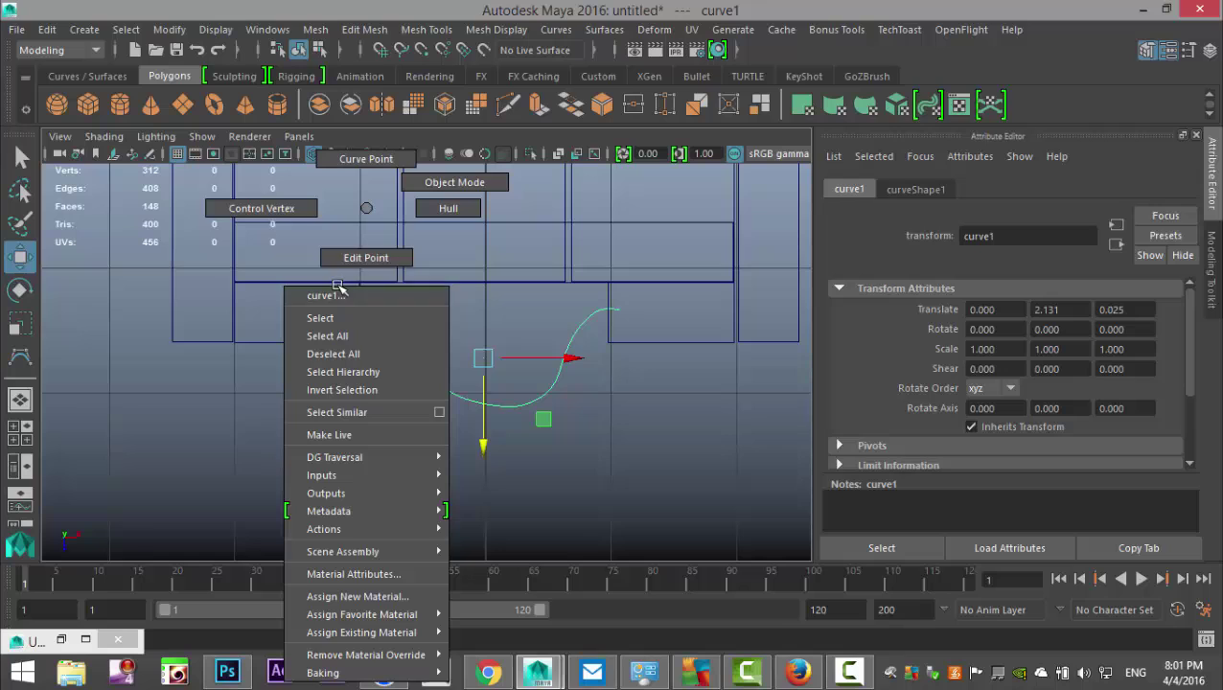
left_click(269, 205)
left_click_drag(324, 303, 374, 363)
left_click_drag(359, 410, 360, 397)
left_click(293, 440)
scroll(352, 459, "down", 7)
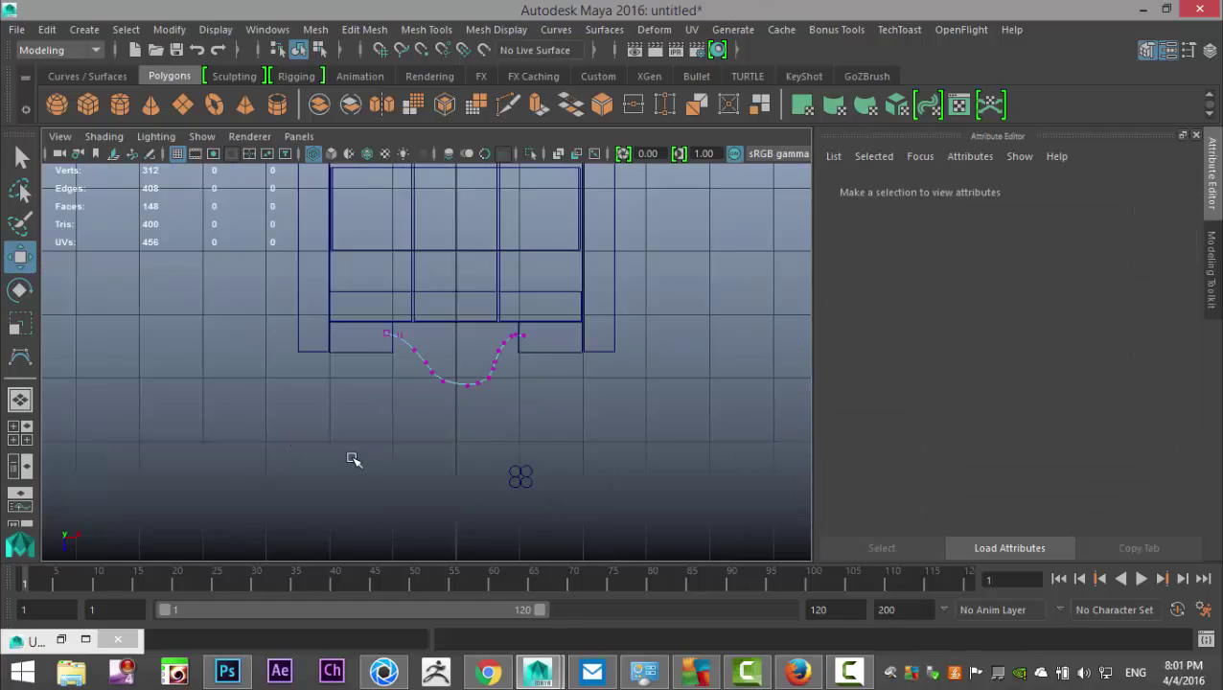
- Position the four-disc profile on the curve's left end at X -2.117, Z -4.112, and scale it uniformly to 0.042
scroll(448, 452, "up", 2)
scroll(448, 452, "up", 2)
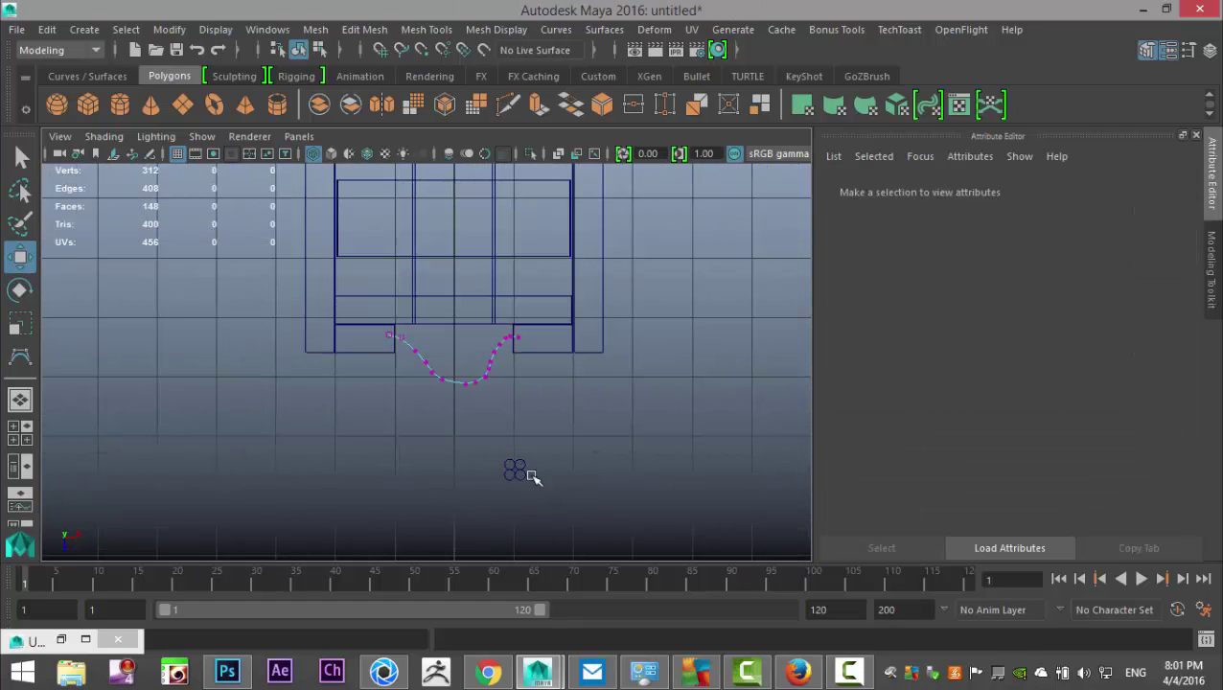
left_click(530, 473)
left_click_drag(515, 554, 541, 421)
left_click_drag(605, 334, 475, 336)
key("f")
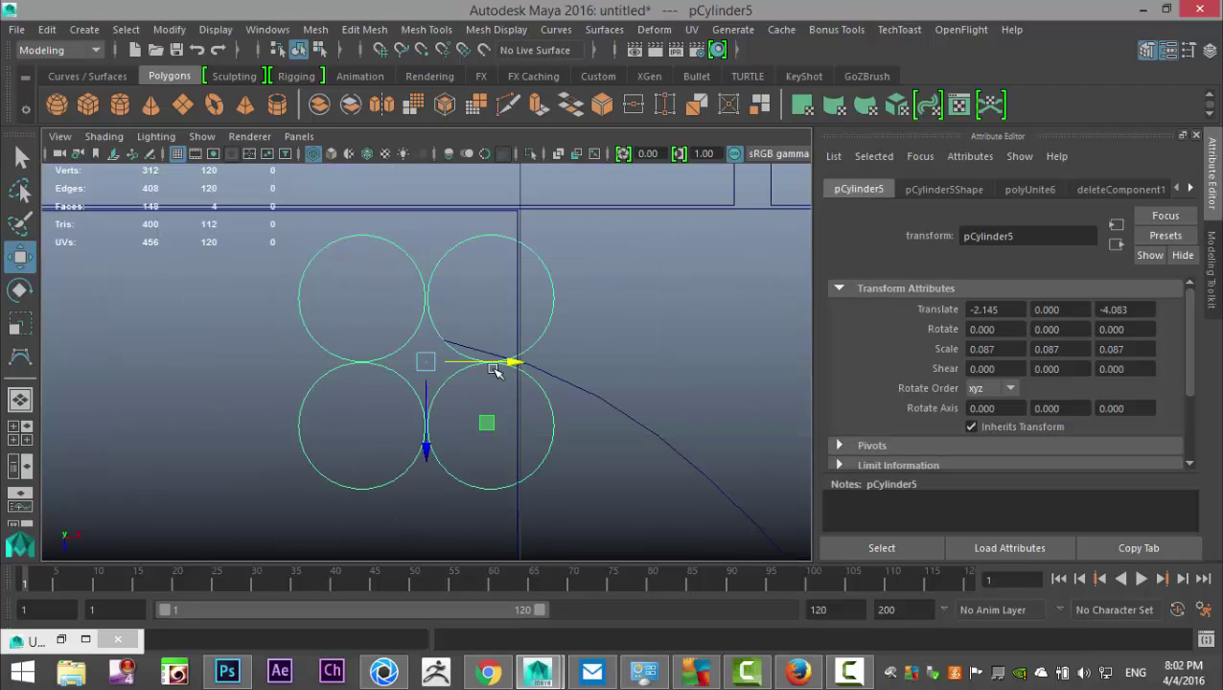
left_click_drag(518, 365, 535, 360)
left_click_drag(445, 451, 452, 432)
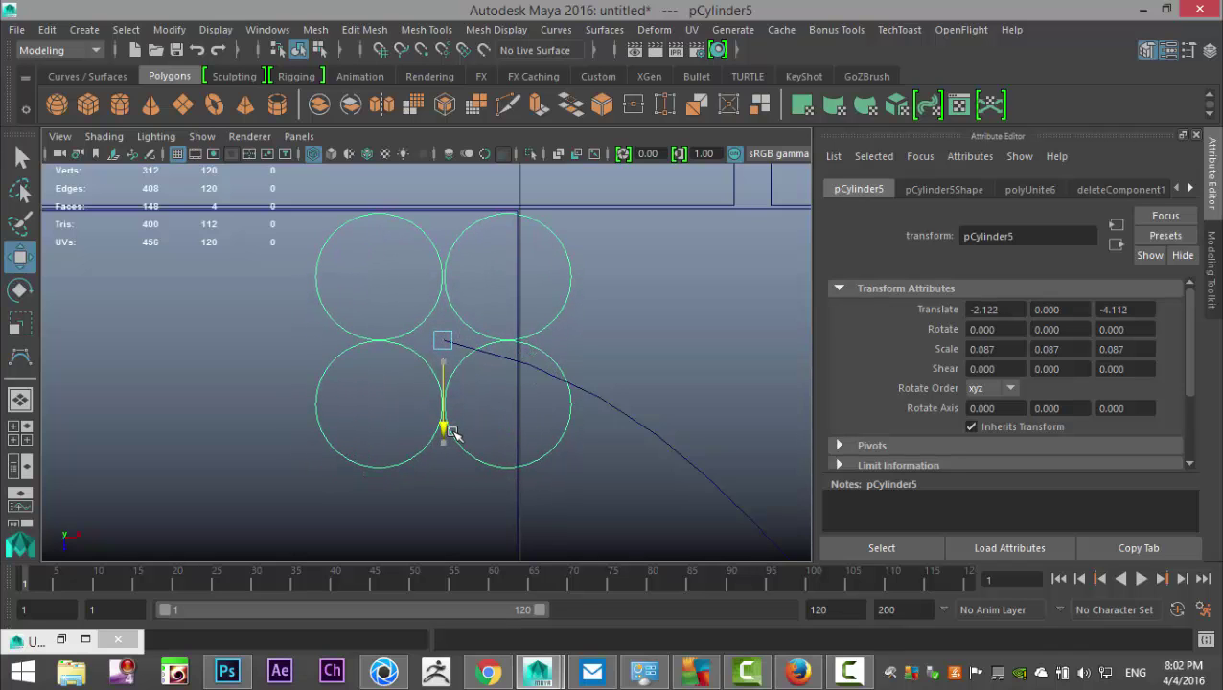
left_click_drag(532, 339, 539, 343)
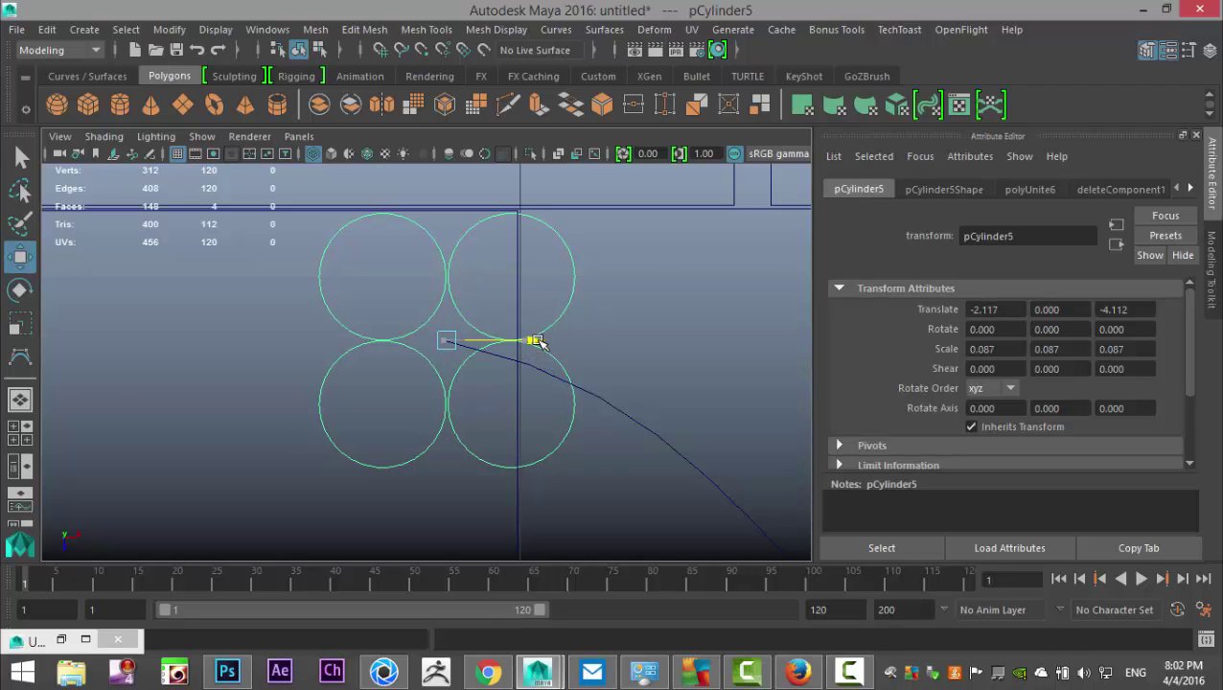
scroll(549, 382, "down", 5)
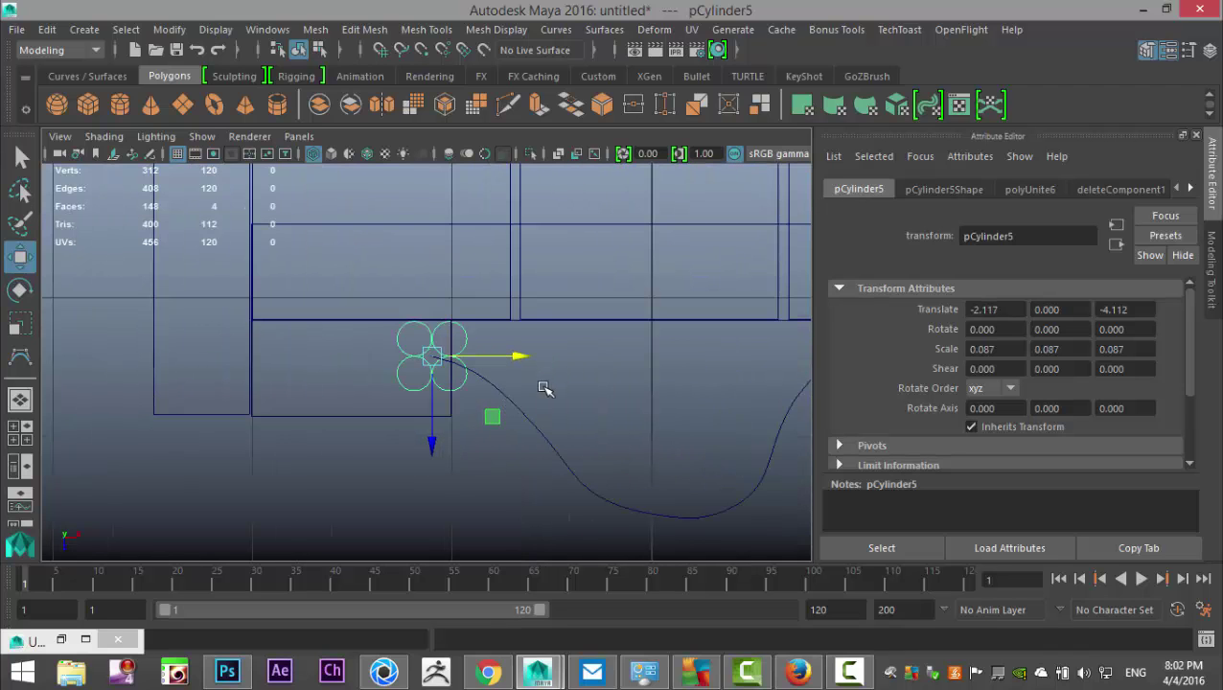
key("r")
left_click_drag(433, 355, 417, 379)
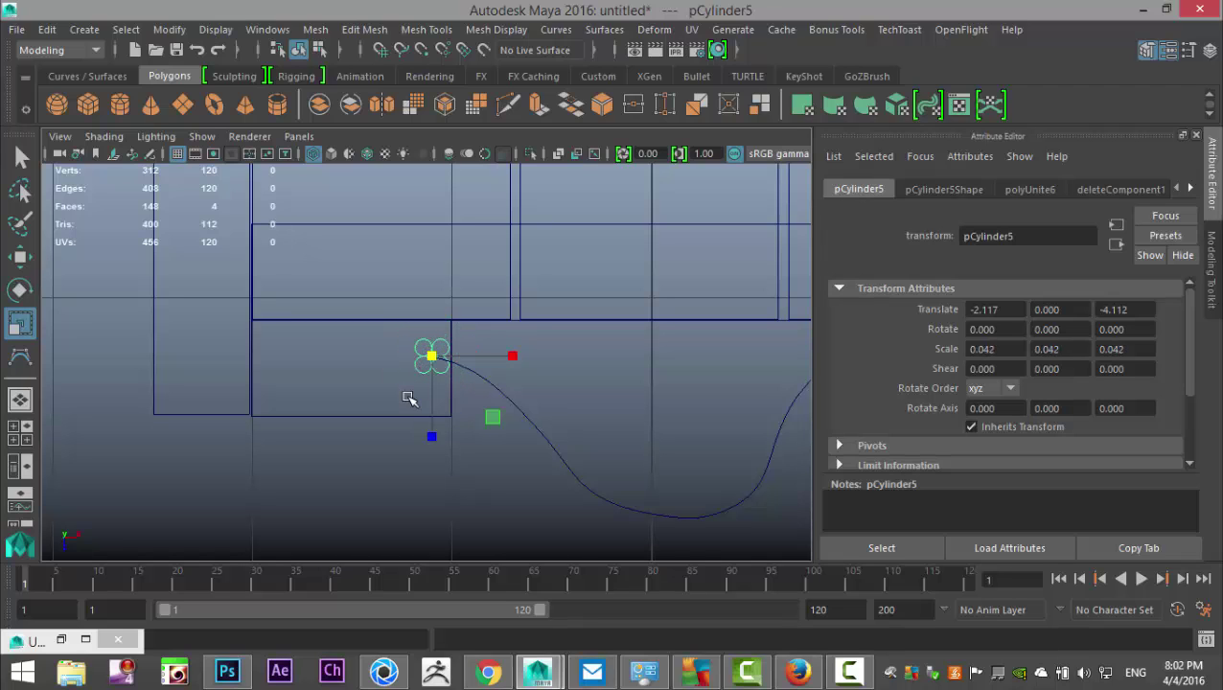
- Raise the four-disc profile toward the curve's height in the perspective view, to about 1.09 along Y
key("space")
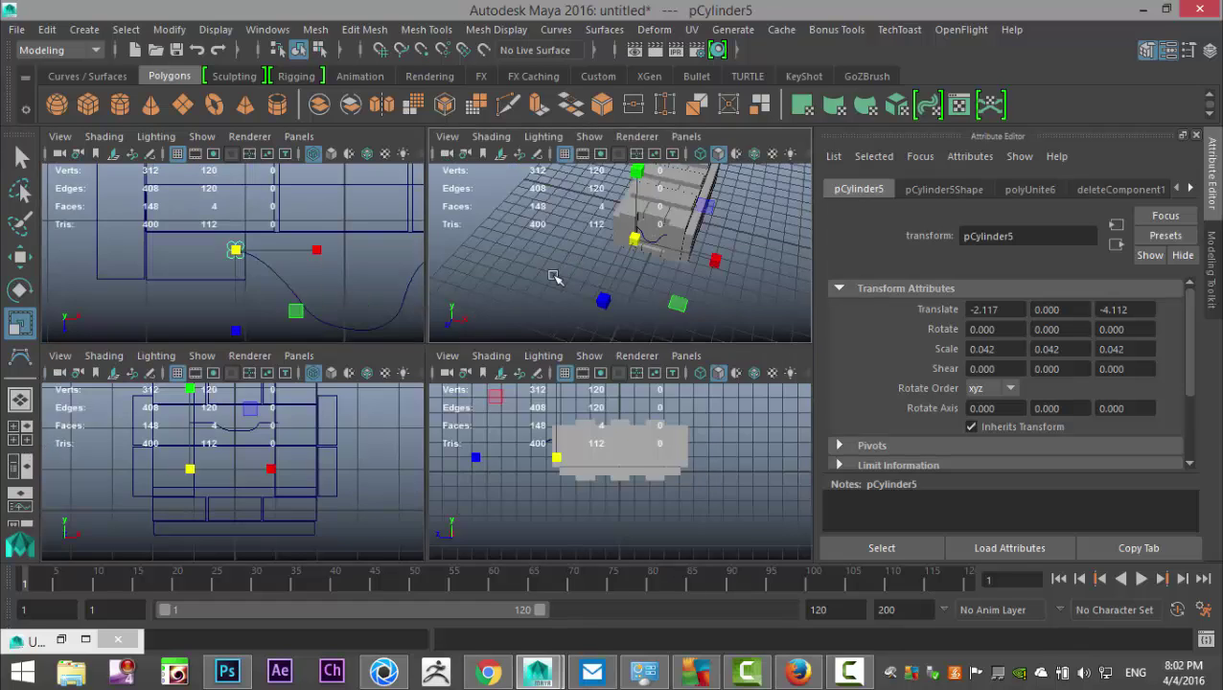
key("space")
scroll(416, 451, "up", 5)
left_click_drag(496, 418, 497, 384, "alt")
key("4")
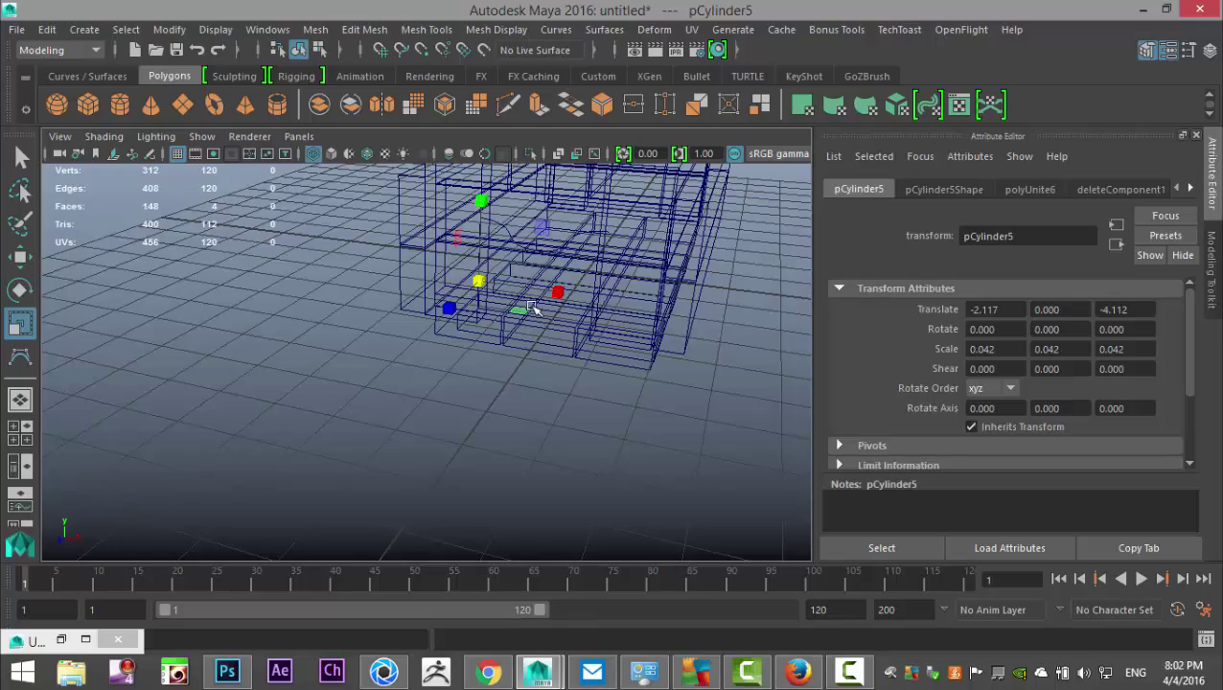
scroll(534, 307, "up", 10)
middle_click_drag(414, 414, 544, 346, "alt")
left_click_drag(517, 366, 489, 385, "alt")
key("w")
left_click_drag(420, 319, 419, 127)
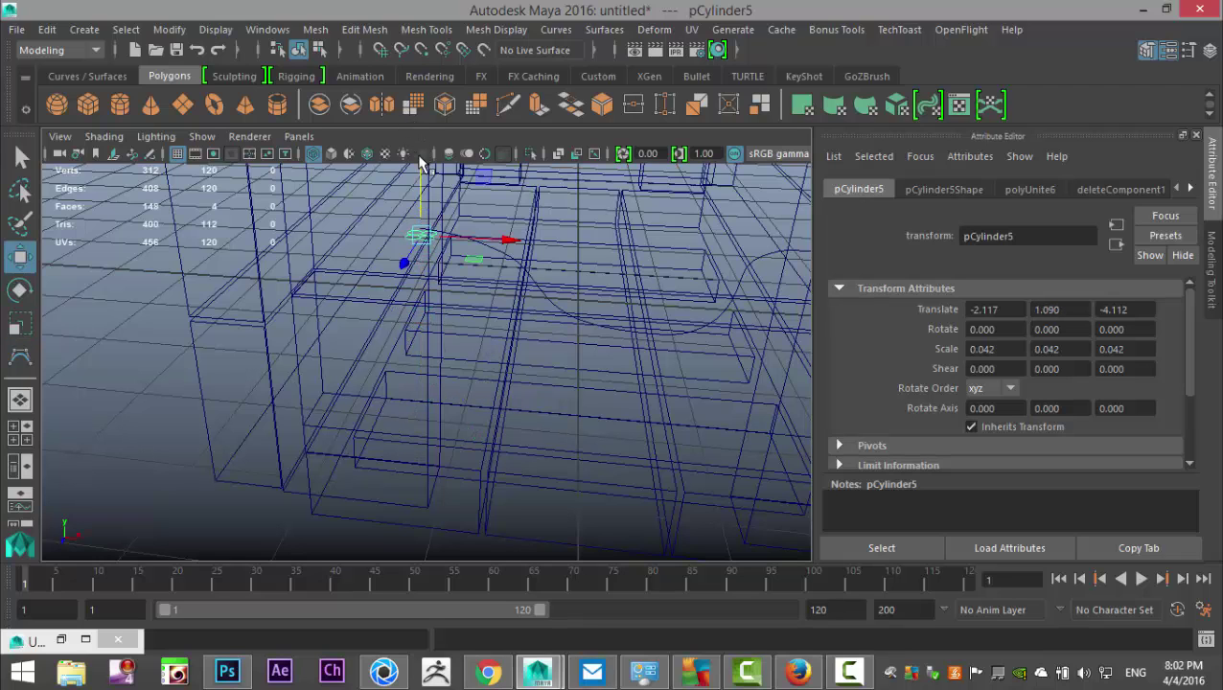
- Rotate the disc profile -90 degrees about Z to face along the curve and raise it to Y 1.135
key("f")
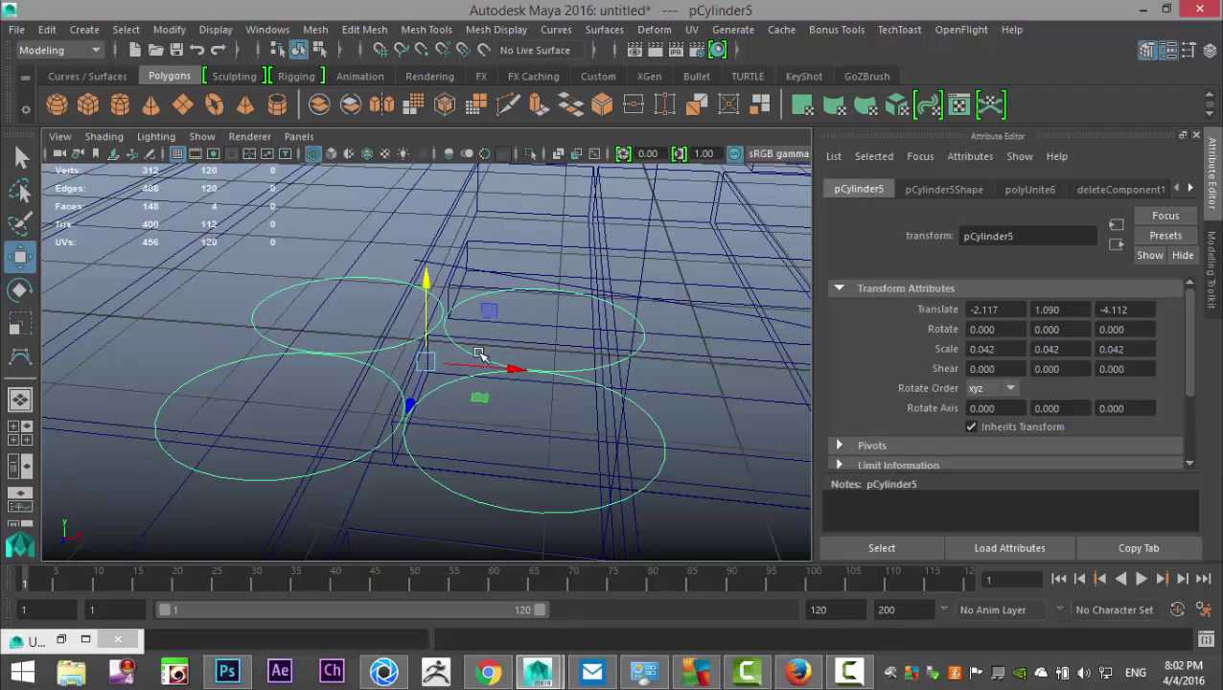
key("e")
left_click_drag(498, 365, 566, 489)
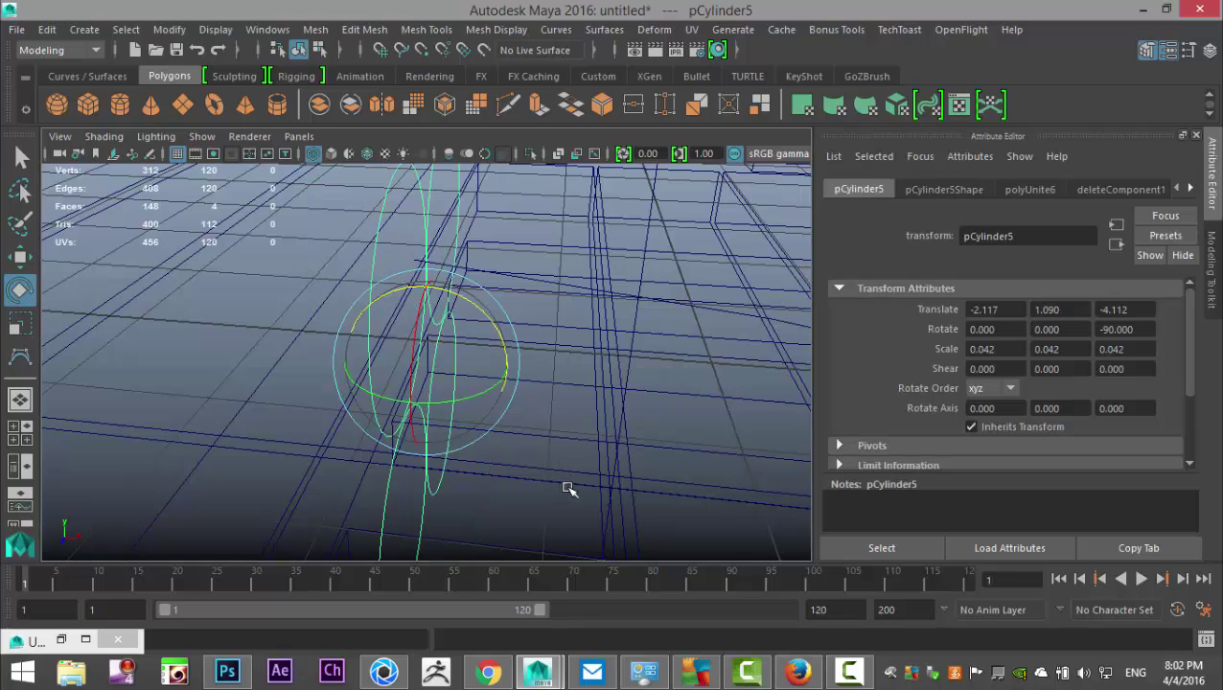
scroll(572, 478, "down", 3)
left_click_drag(580, 452, 505, 387, "alt")
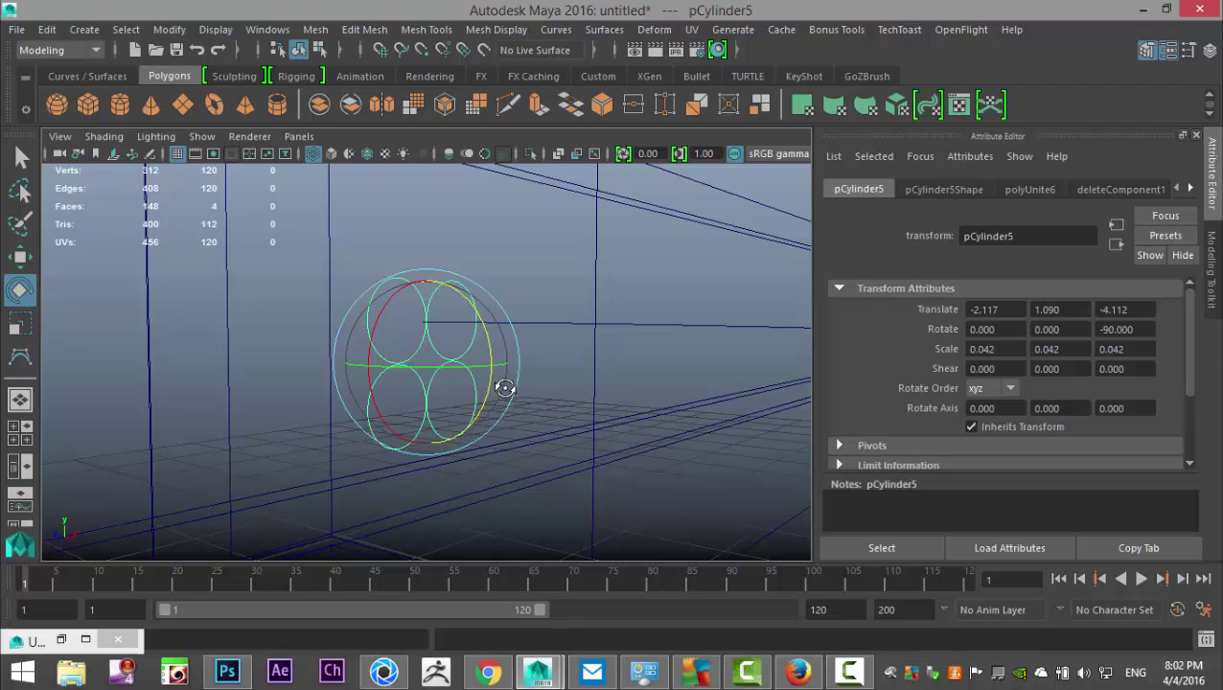
key("w")
left_click_drag(429, 271, 506, 334)
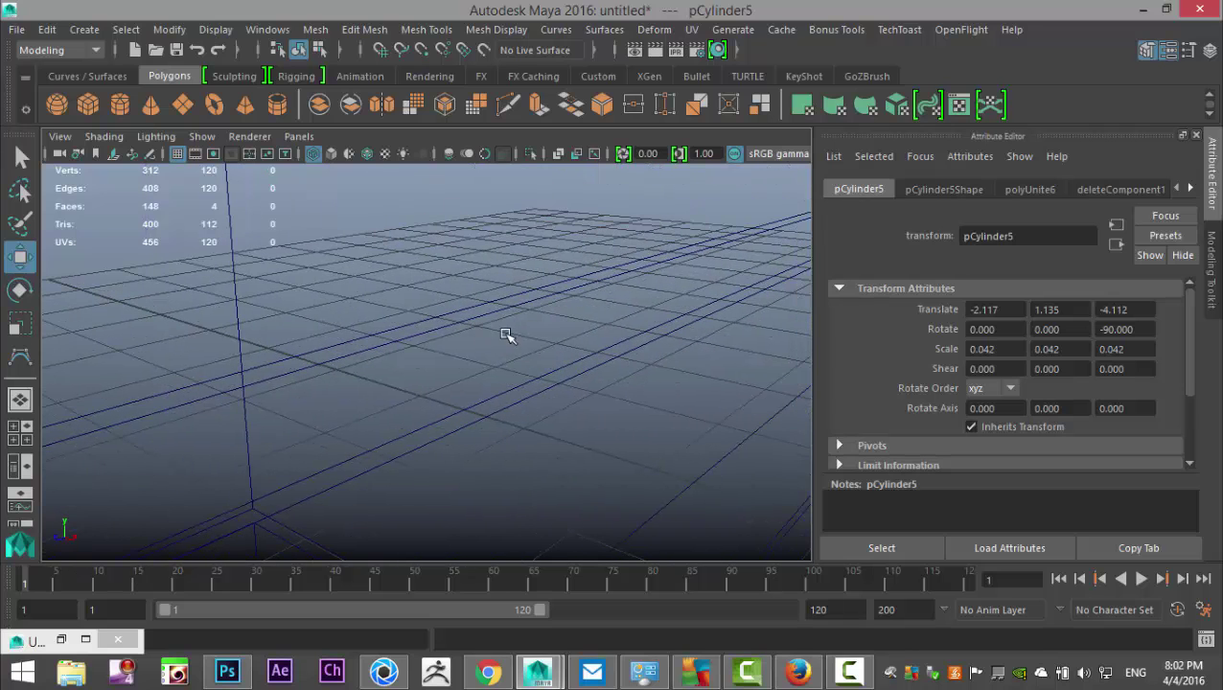
key("5")
key("f")
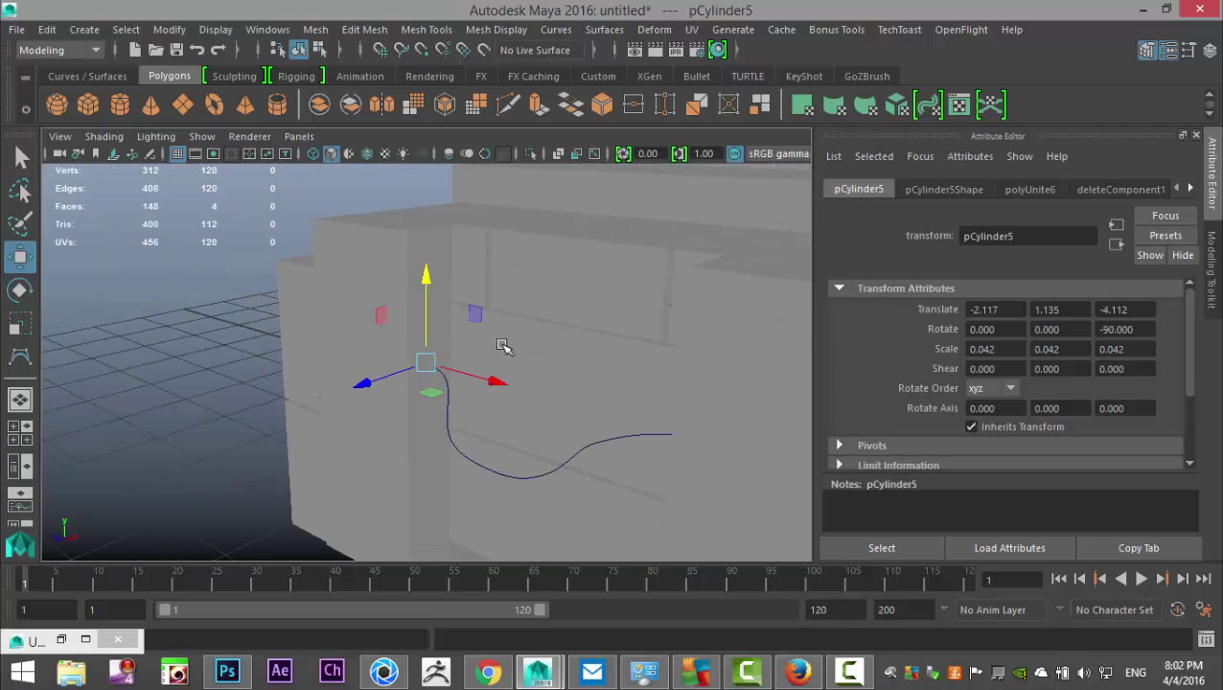
key("4")
scroll(492, 365, "up", 8)
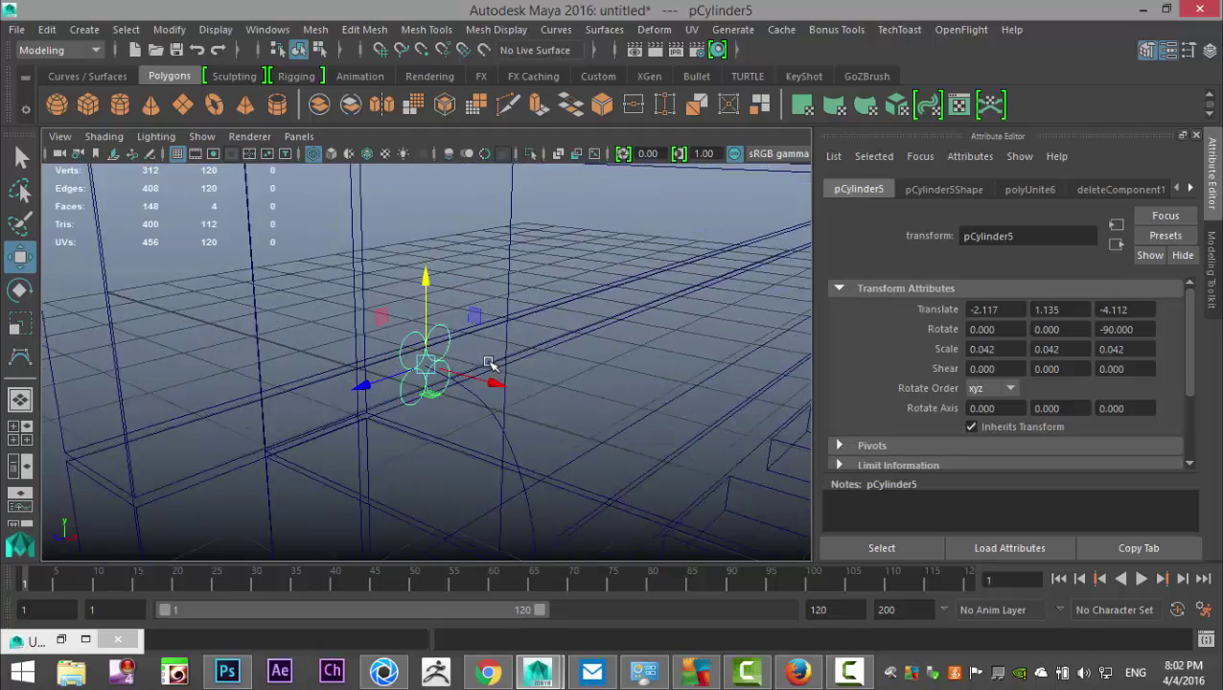
- Extrude the four disc faces along the selected handle curve with 100 divisions and a taper of 1
mouse_move(414, 402)
left_mouse_down("alt")
mouse_move(515, 354)
mouse_move(718, 372)
mouse_move(724, 338)
mouse_move(518, 429)
mouse_move(537, 439)
mouse_move(392, 405)
left_mouse_up("alt")
right_click(276, 314)
right_click_drag(291, 247, 275, 203)
left_click(271, 321)
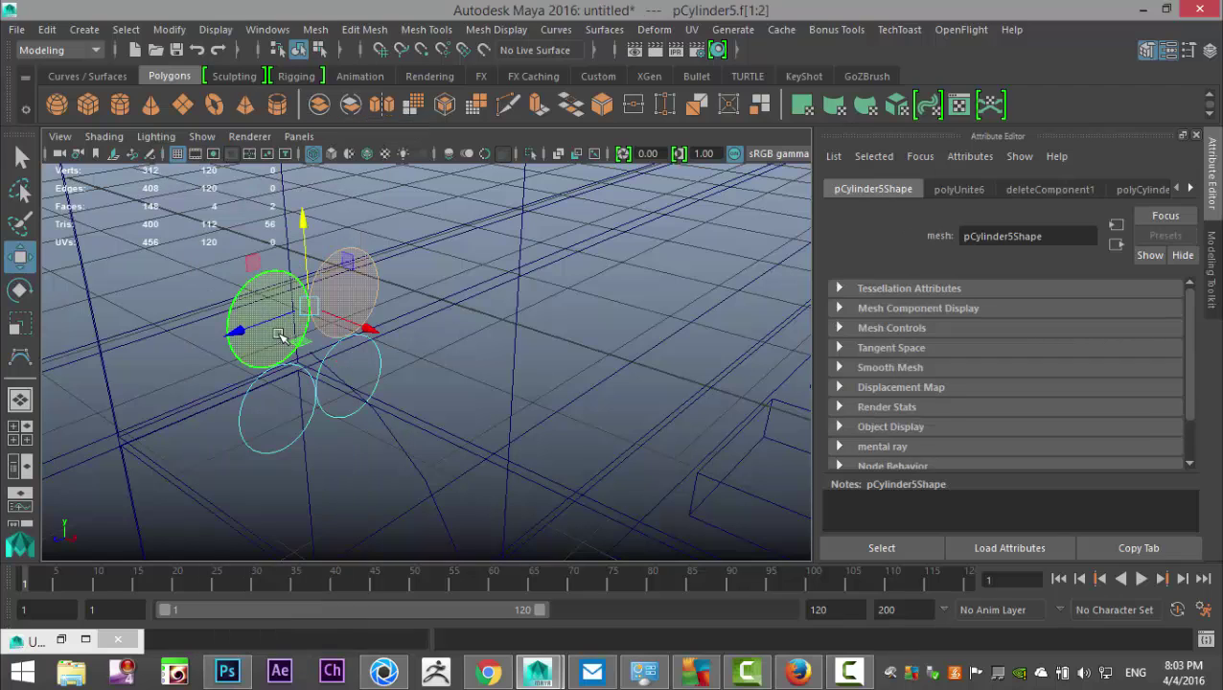
left_click(345, 287, "shift")
left_click(281, 423, "shift")
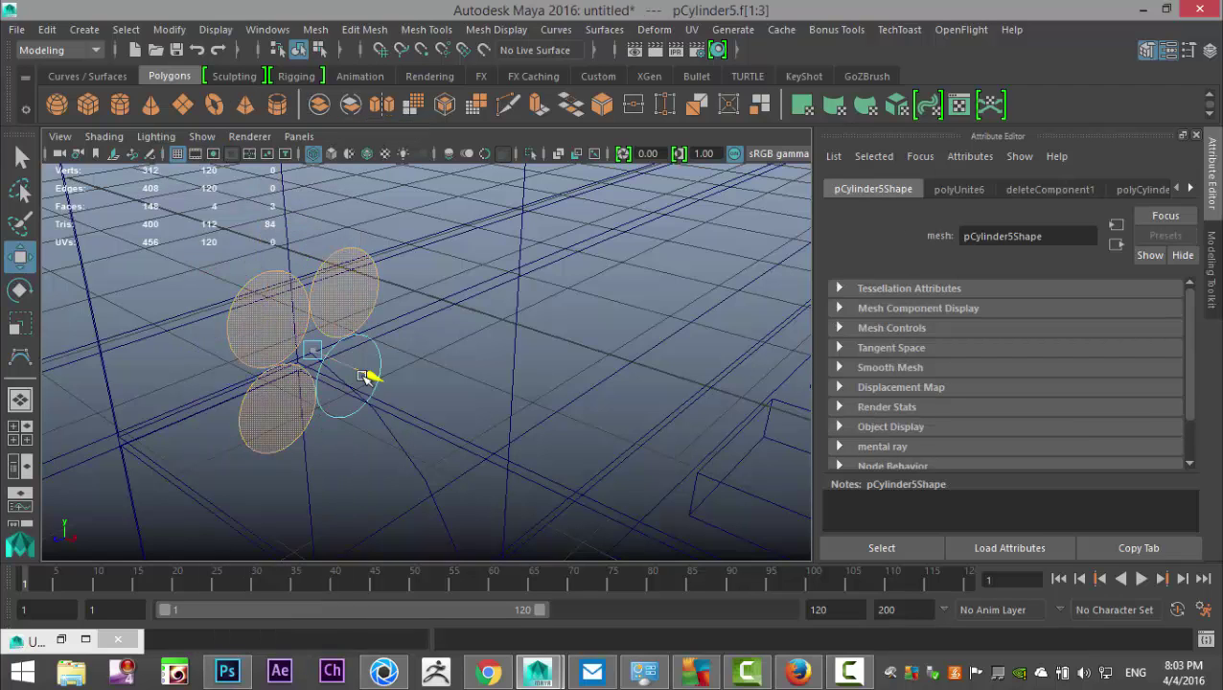
left_click(351, 383, "shift")
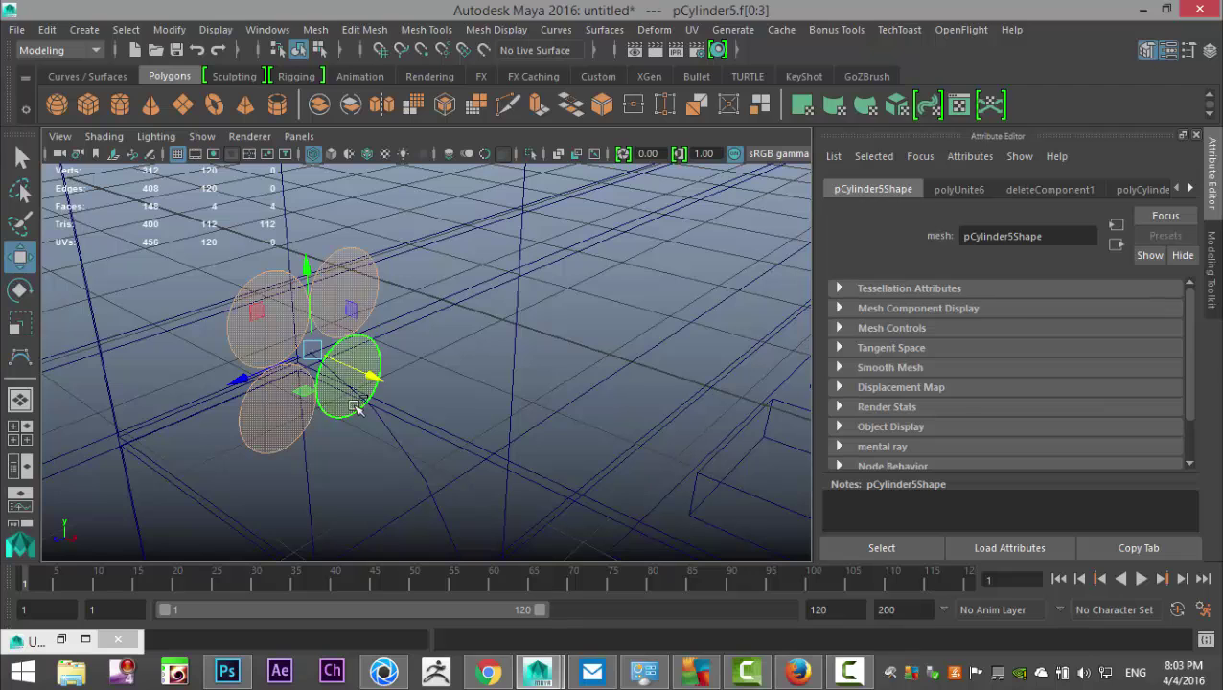
left_click(401, 444)
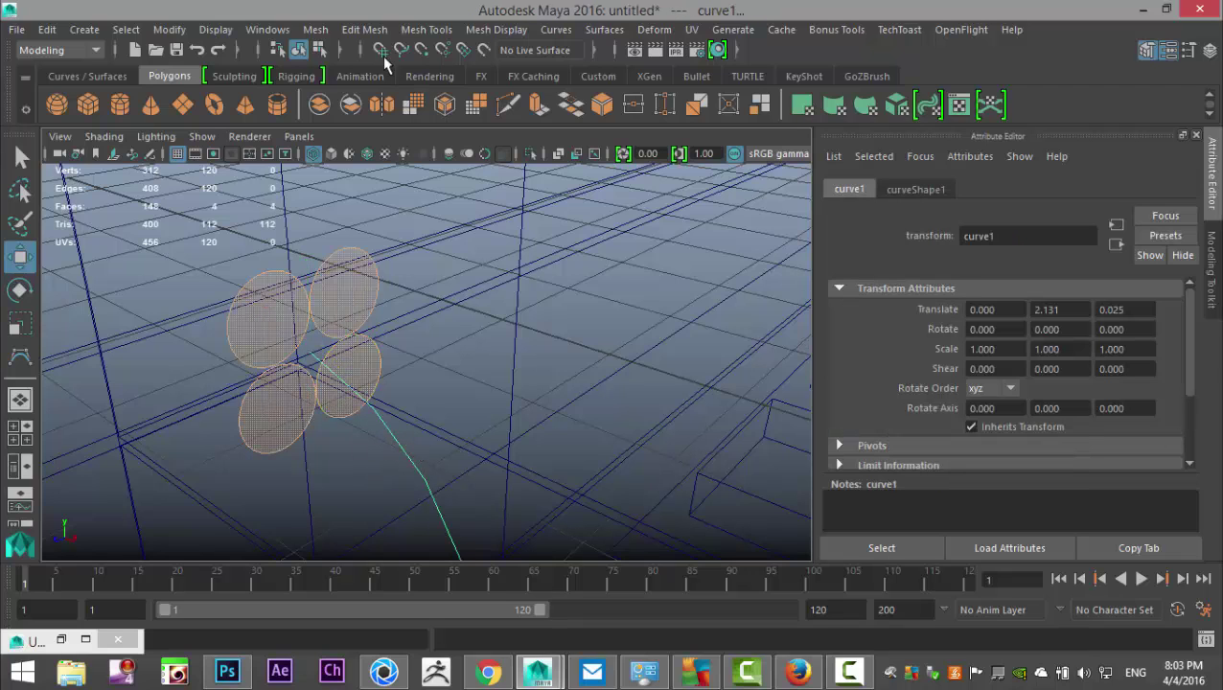
left_click(353, 31)
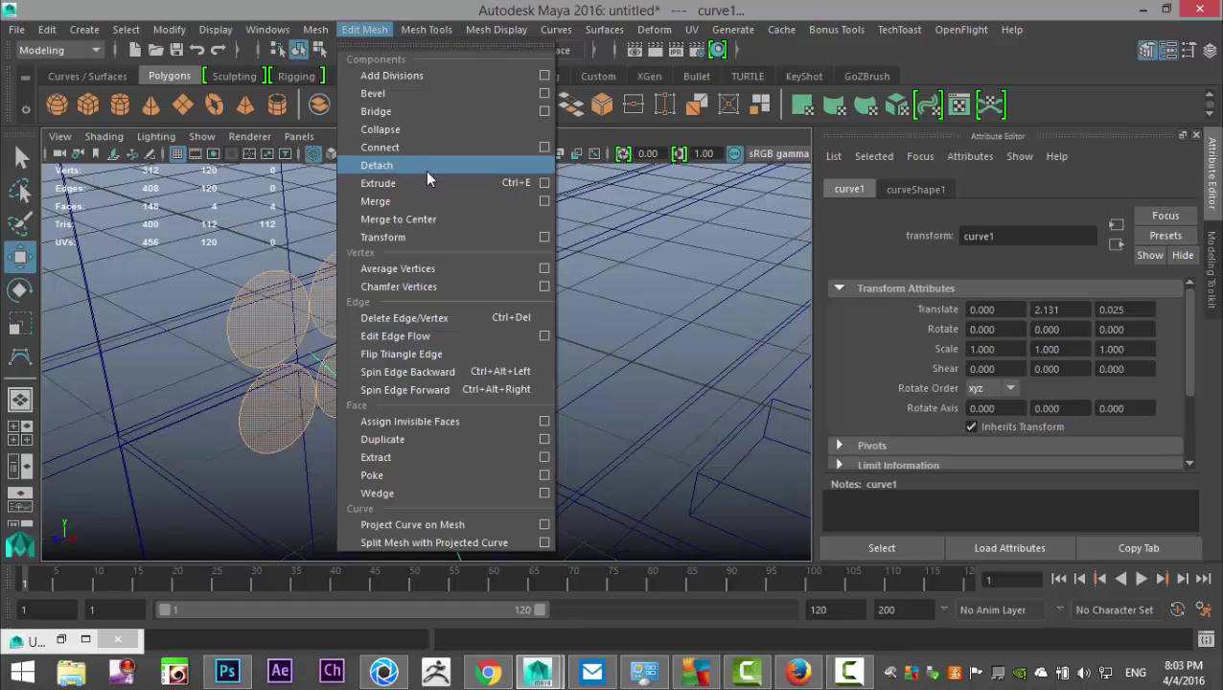
left_click(544, 182)
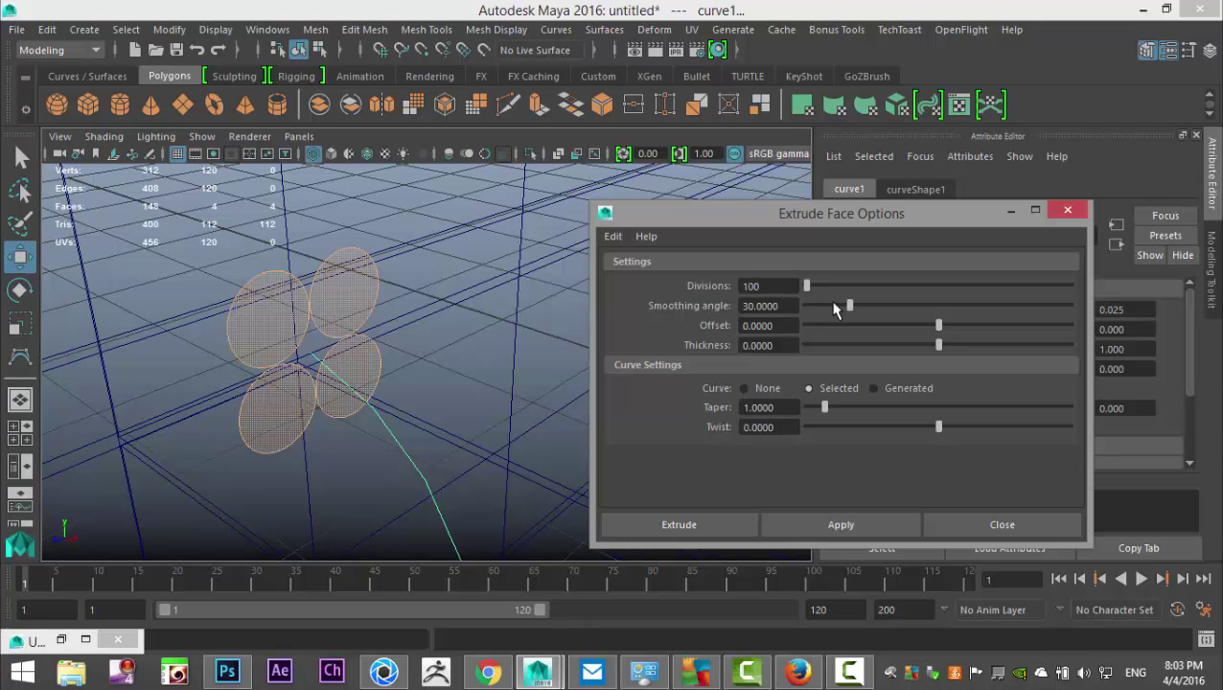
left_click(681, 525)
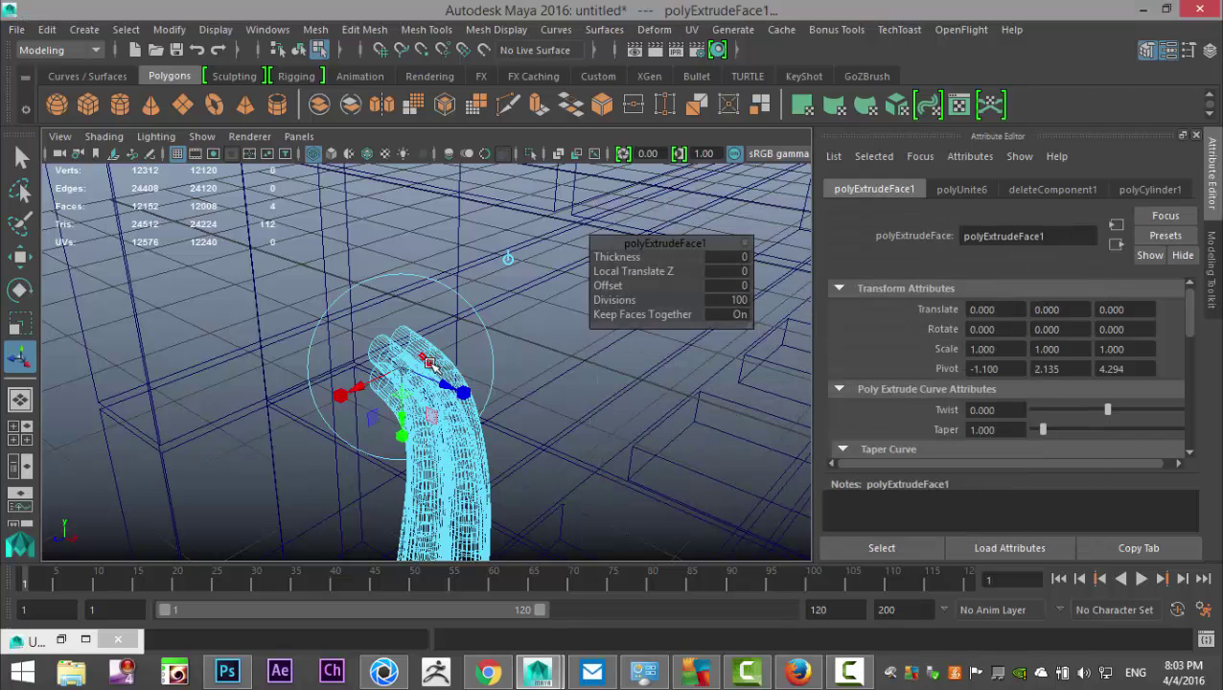
- Switch the perspective view to shaded display and set the rope extrusion's twist to 100
key("5")
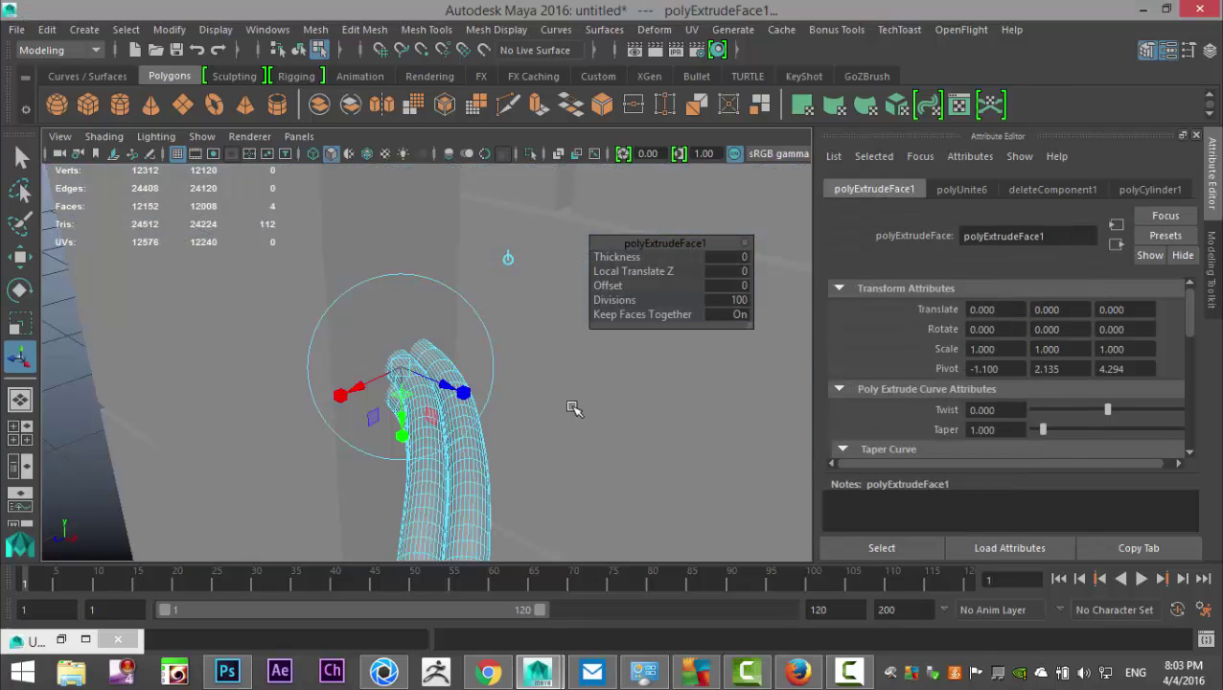
scroll(572, 408, "down", 5)
middle_click_drag(572, 407, 449, 402, "alt")
left_click_drag(470, 427, 513, 415, "alt")
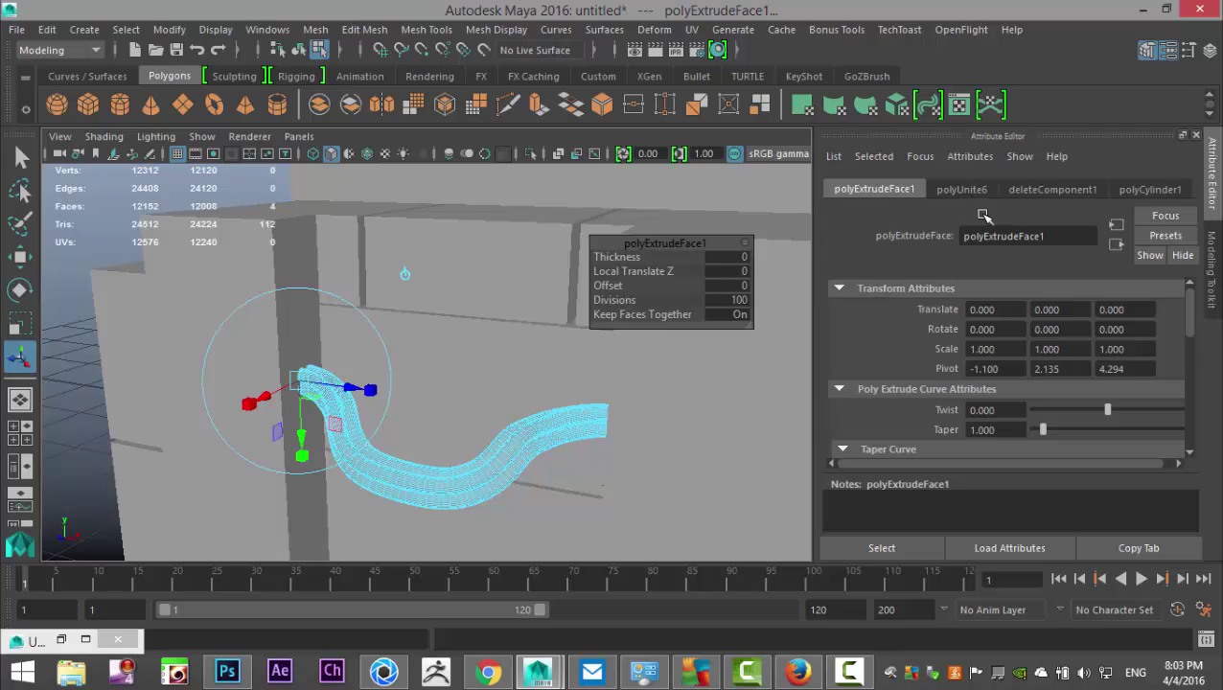
left_click_drag(1019, 411, 936, 406)
key("Return")
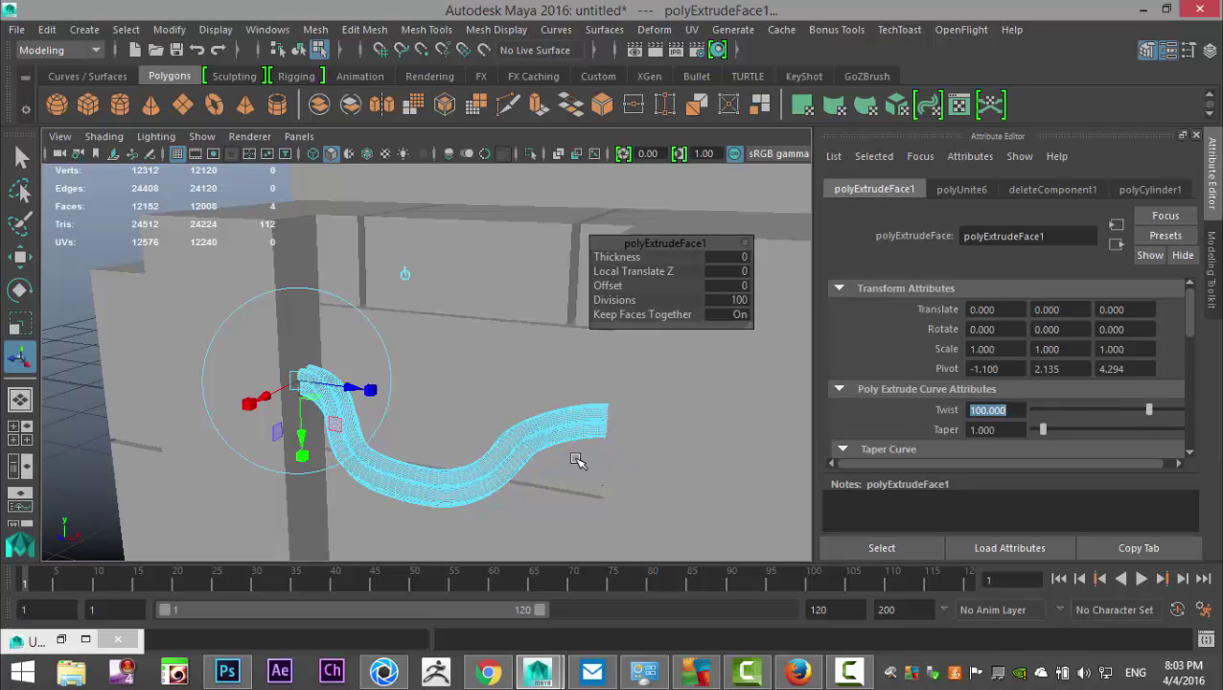
- Try twist values of 500, 5000, 1000 and 1500 on the rope extrusion
scroll(465, 370, "up", 5)
left_click_drag(463, 500, 417, 353, "alt")
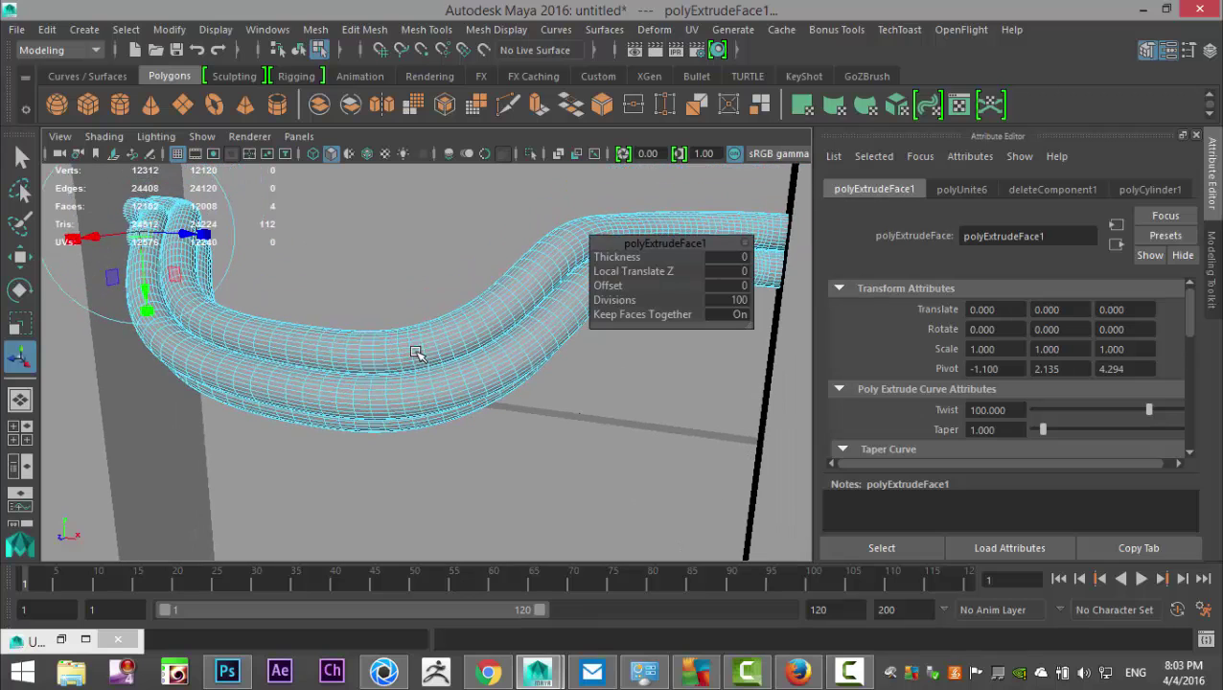
left_click_drag(1012, 410, 910, 409)
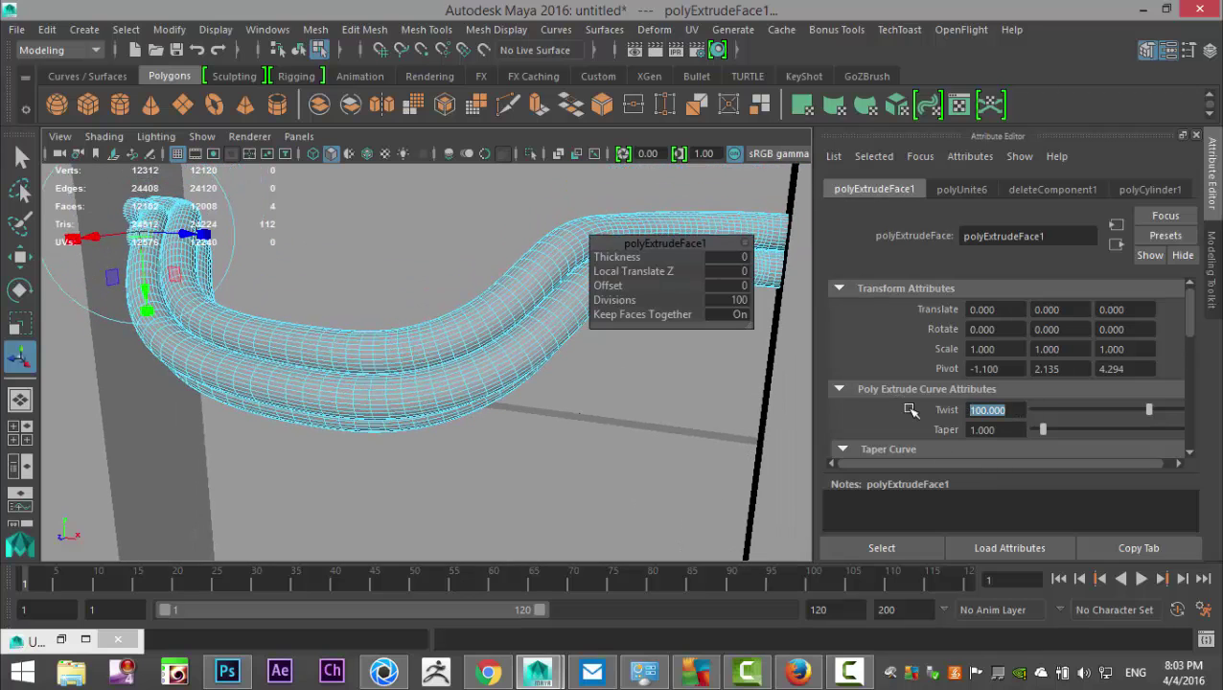
type("5")
key("Return")
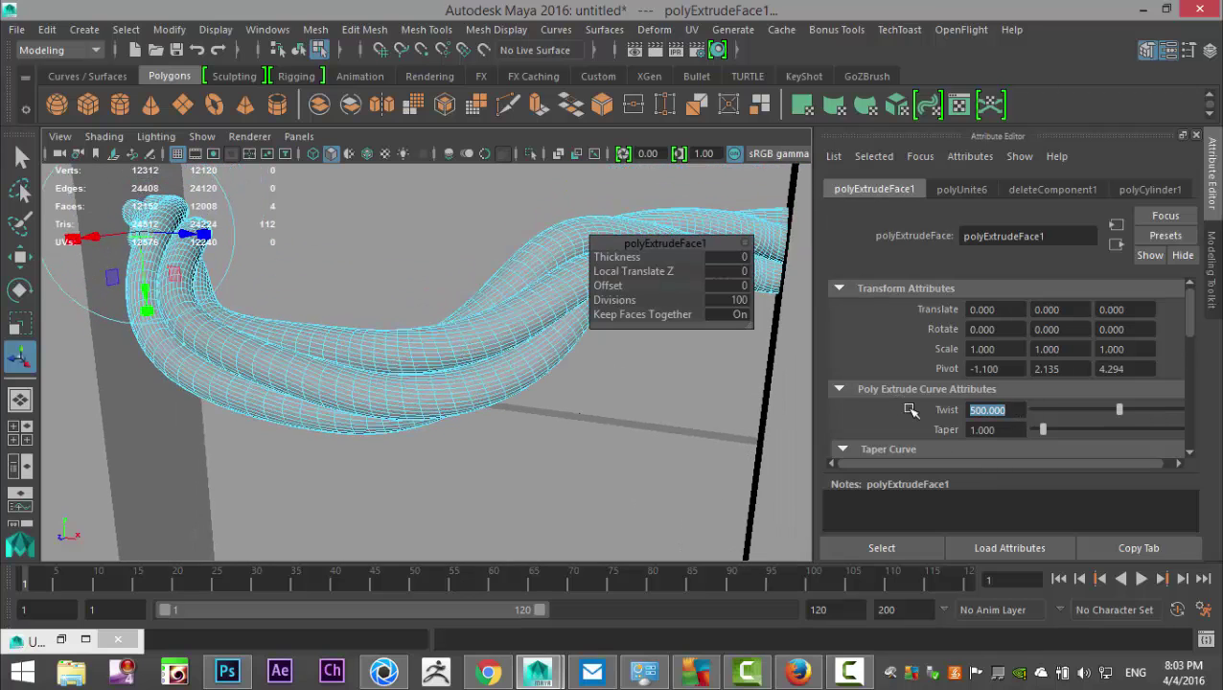
type("5000")
key("Return")
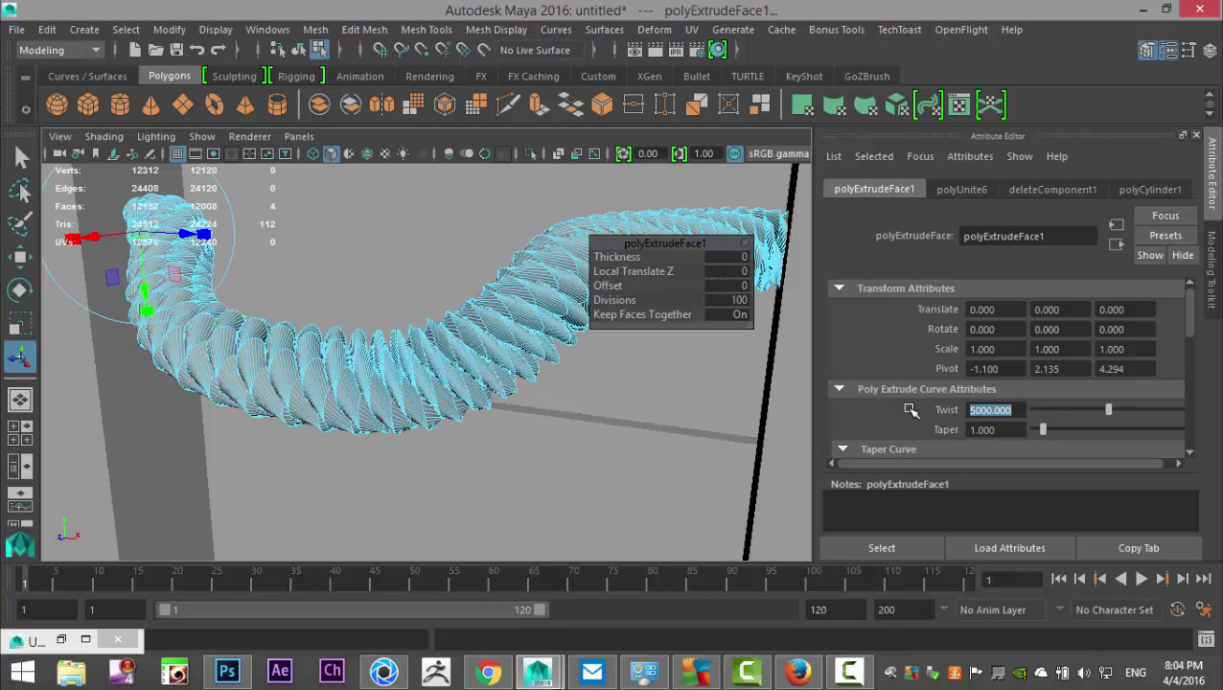
type("1000")
key("Return")
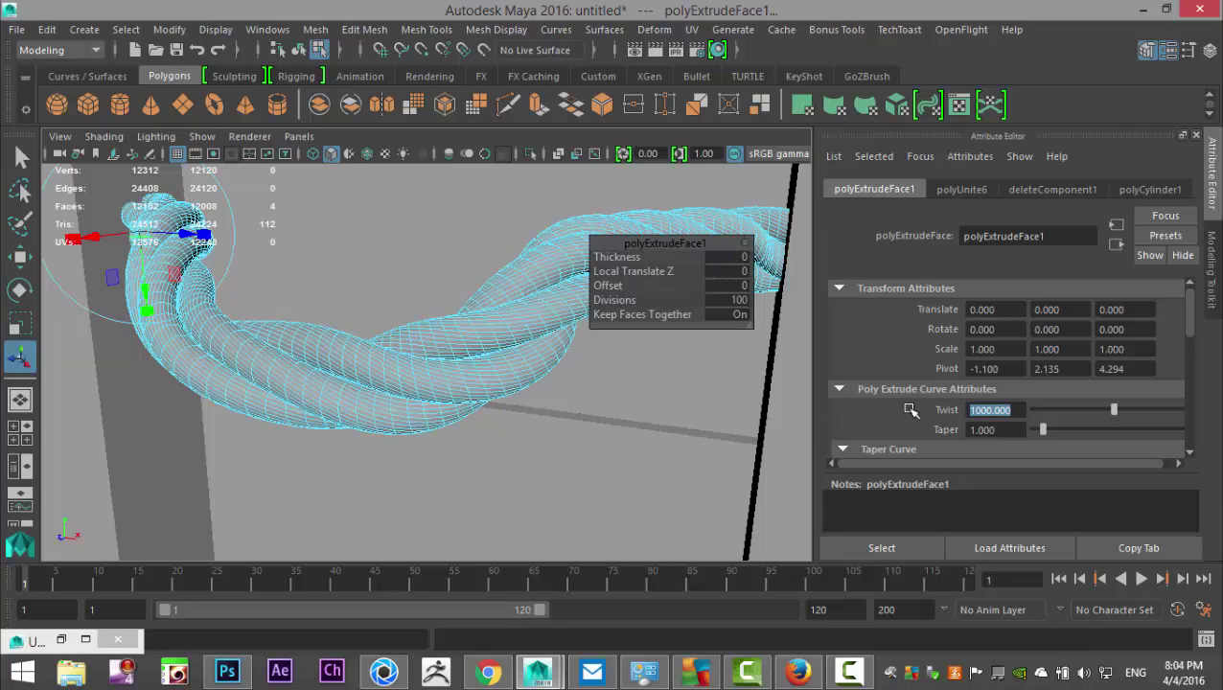
type("15")
key("Return")
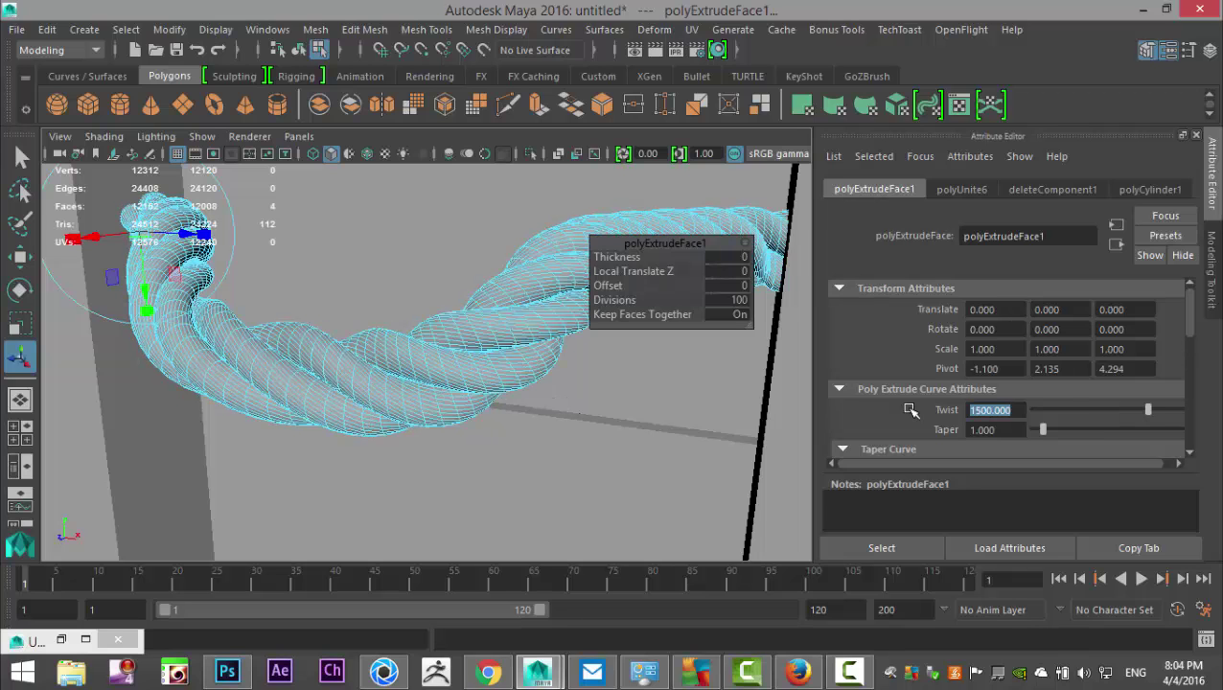
- Set the rope extrusion's twist to 2000 and clear the selection
left_click_drag(606, 464, 604, 433, "alt")
mouse_move(436, 438)
left_mouse_down("alt")
mouse_move(499, 480)
mouse_move(436, 424)
left_mouse_up("alt")
left_click_drag(418, 420, 383, 415, "alt")
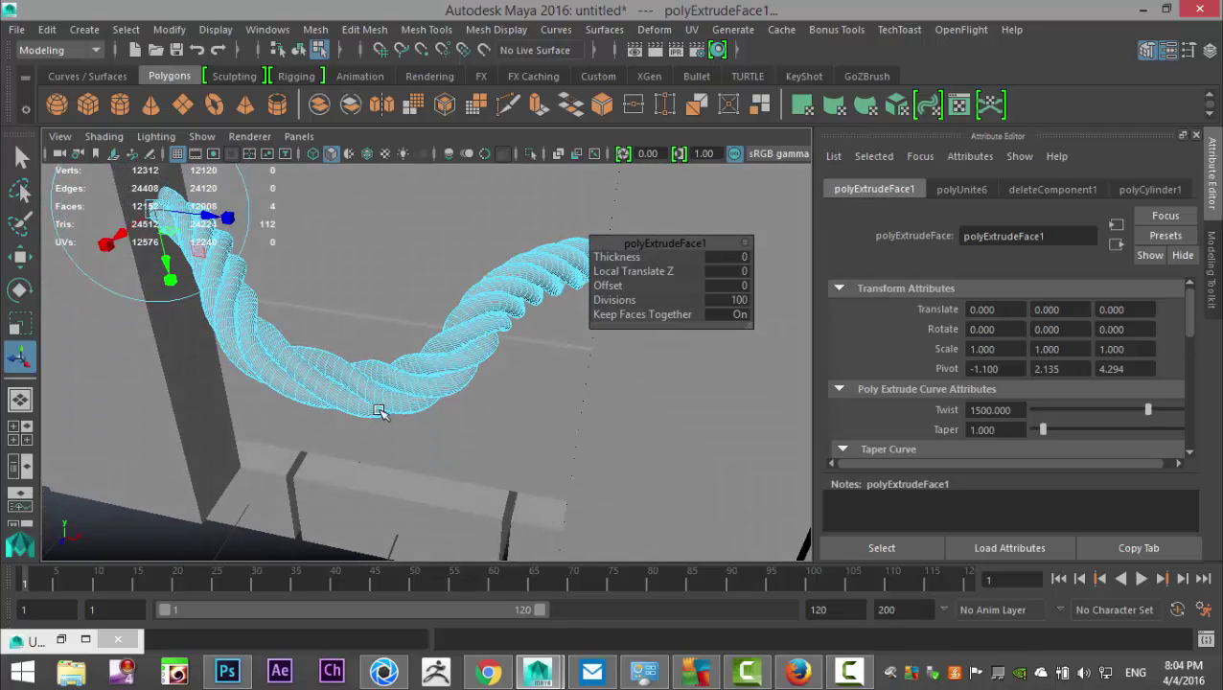
left_click(1018, 411)
type("2000")
key("Return")
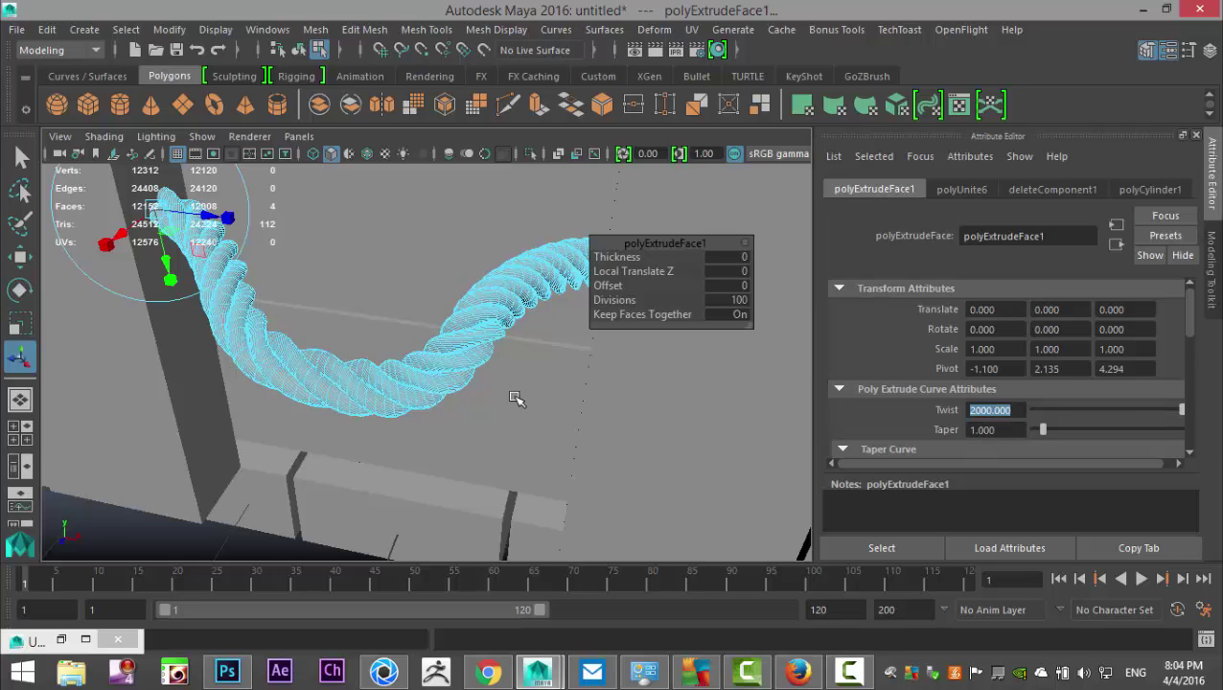
right_click_drag(518, 401, 396, 440, "alt")
left_click_drag(363, 494, 244, 449, "alt")
left_click(266, 462)
scroll(273, 469, "up", 4)
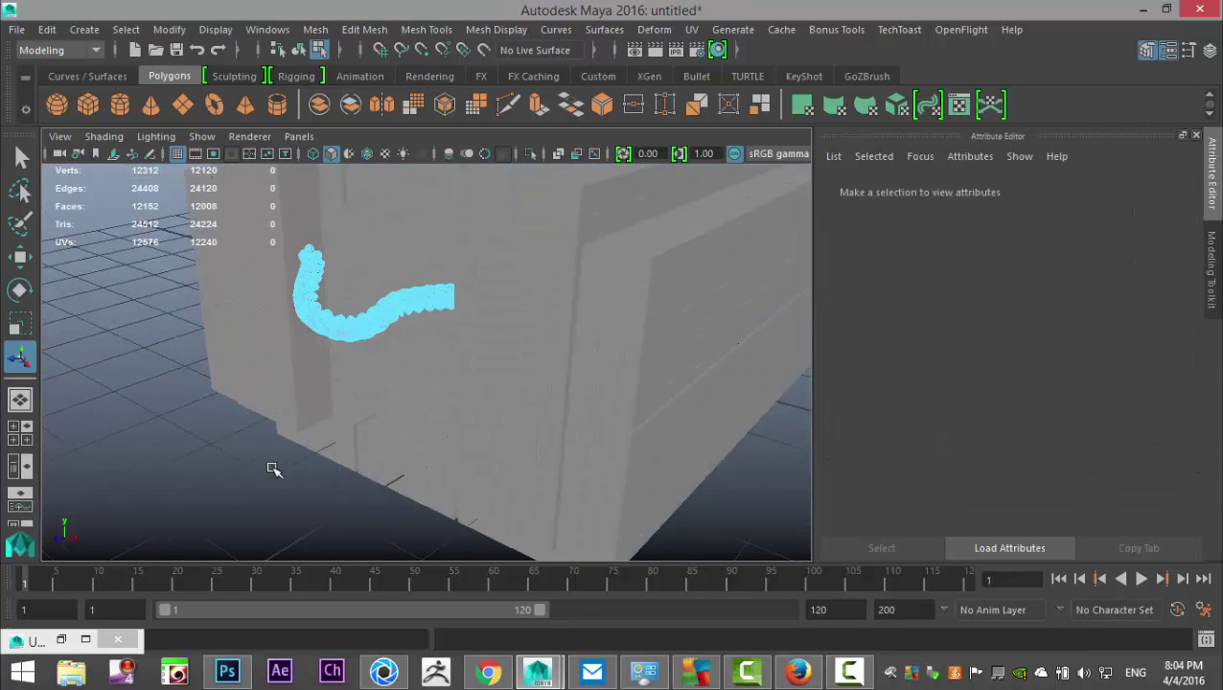
scroll(289, 463, "up", 3)
left_click_drag(295, 461, 402, 492, "alt")
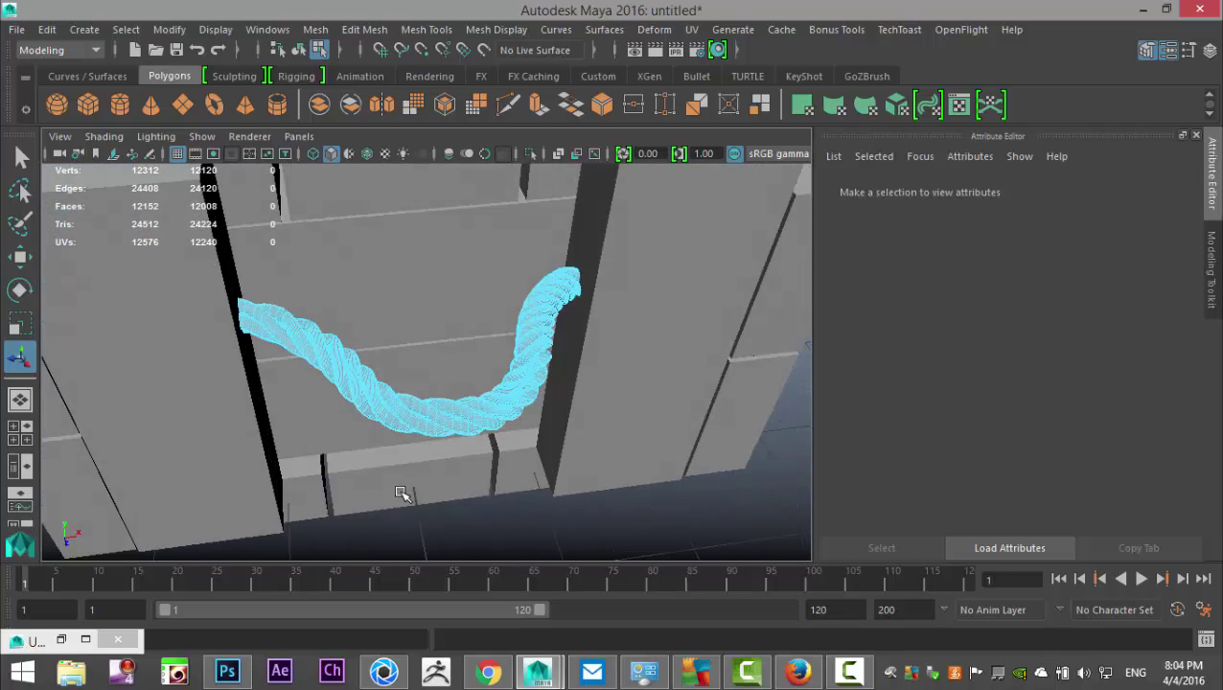
- Return to object selection, select the rope handle and delete its construction history
right_click_drag(521, 388, 604, 128)
left_click(531, 360)
scroll(571, 388, "down", 3)
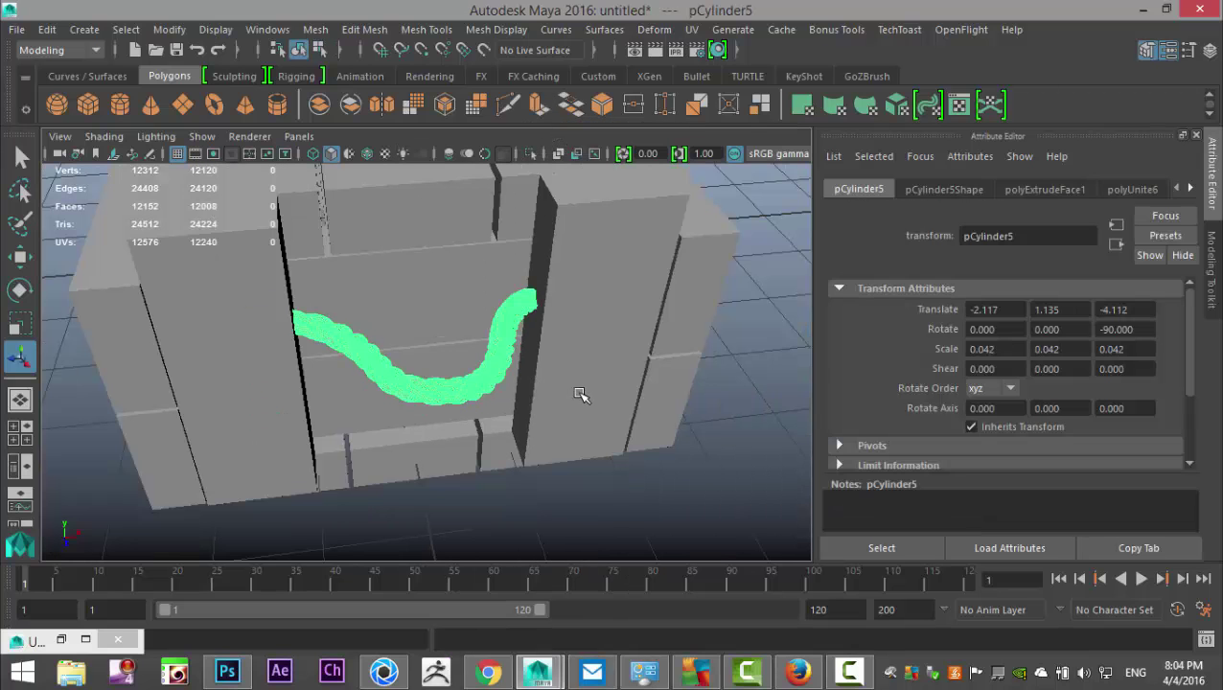
left_click(46, 30)
mouse_move(120, 241)
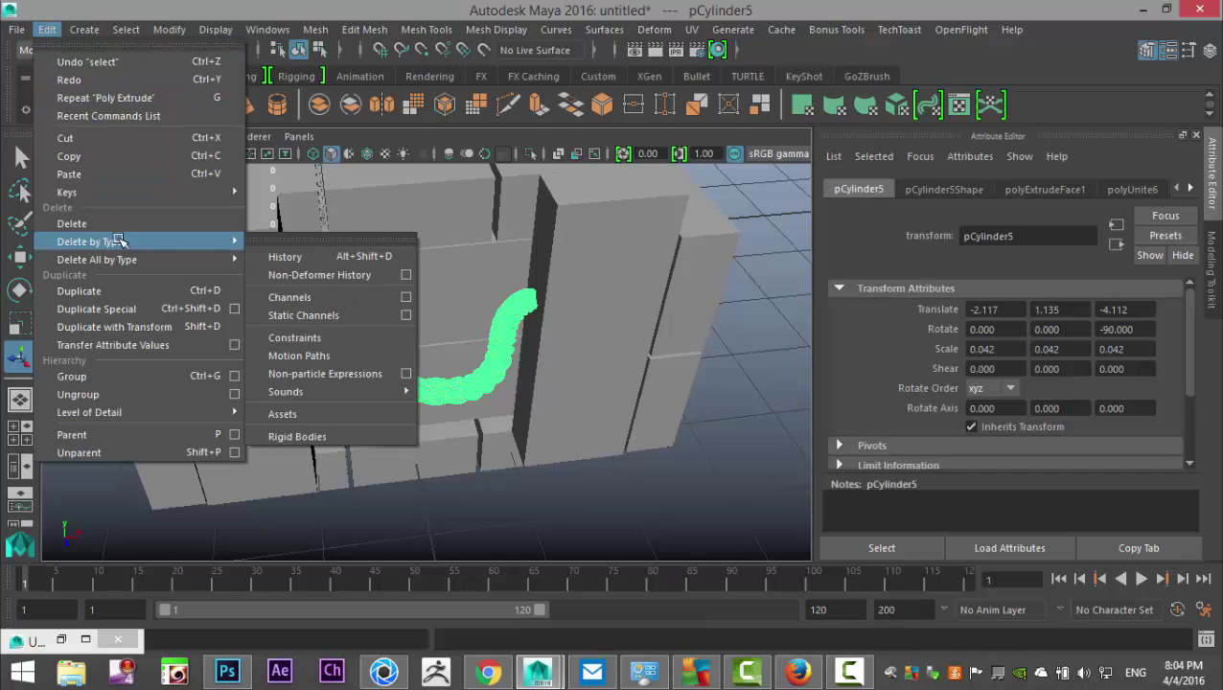
left_click(285, 256)
- Delete curve1, the rope's path curve, from the Outliner and close the Outliner
left_click(269, 30)
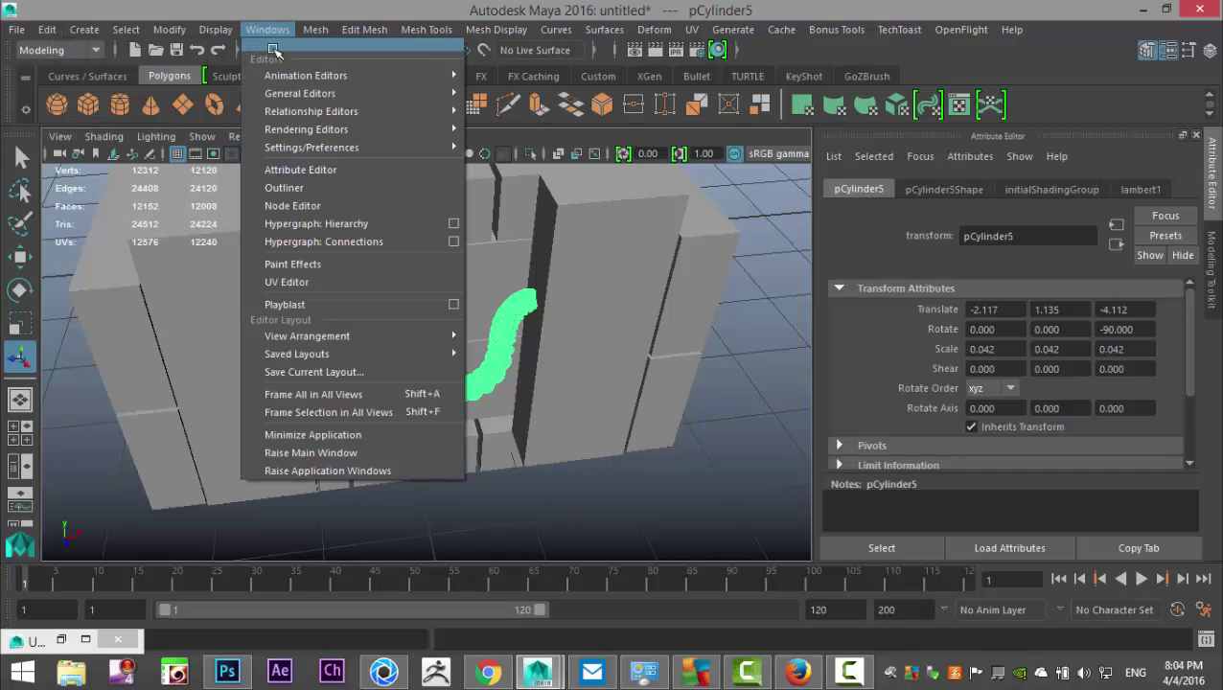
left_click(309, 191)
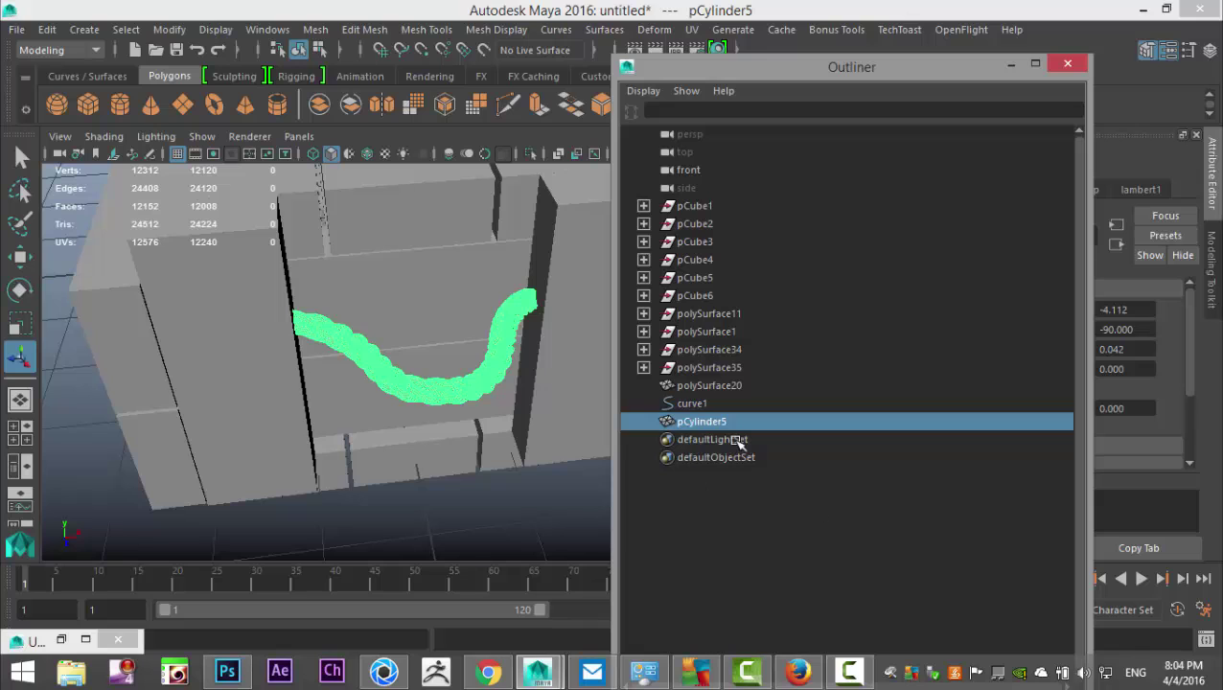
left_click(692, 403)
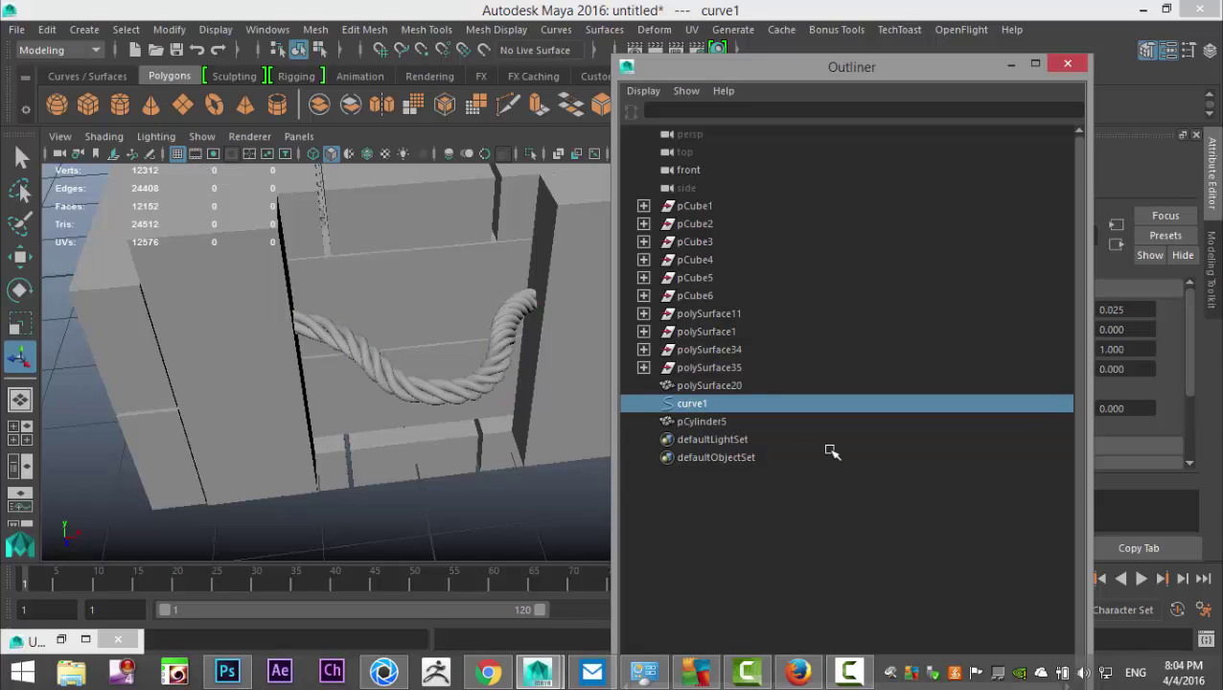
key("Delete")
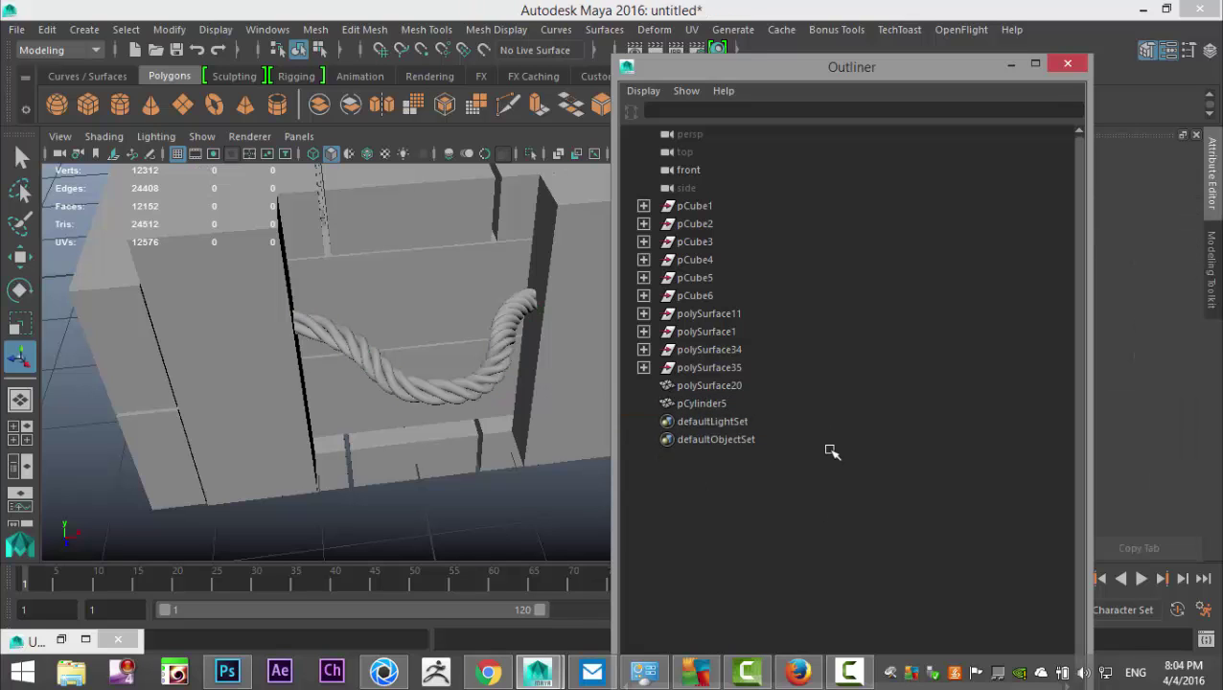
left_click(1066, 64)
- Center the pivot of the rope handle
left_click(470, 387)
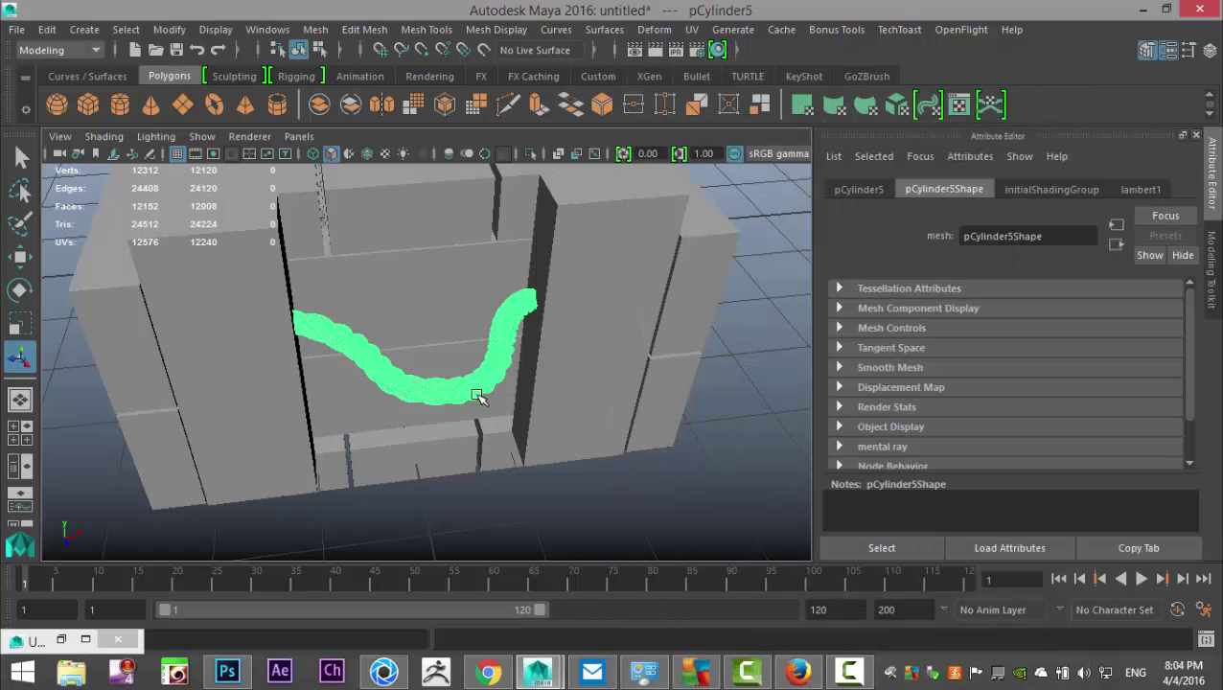
scroll(578, 409, "down", 5)
mouse_move(582, 425)
left_mouse_down("alt")
mouse_move(551, 415)
mouse_move(586, 419)
left_mouse_up("alt")
left_click(178, 31)
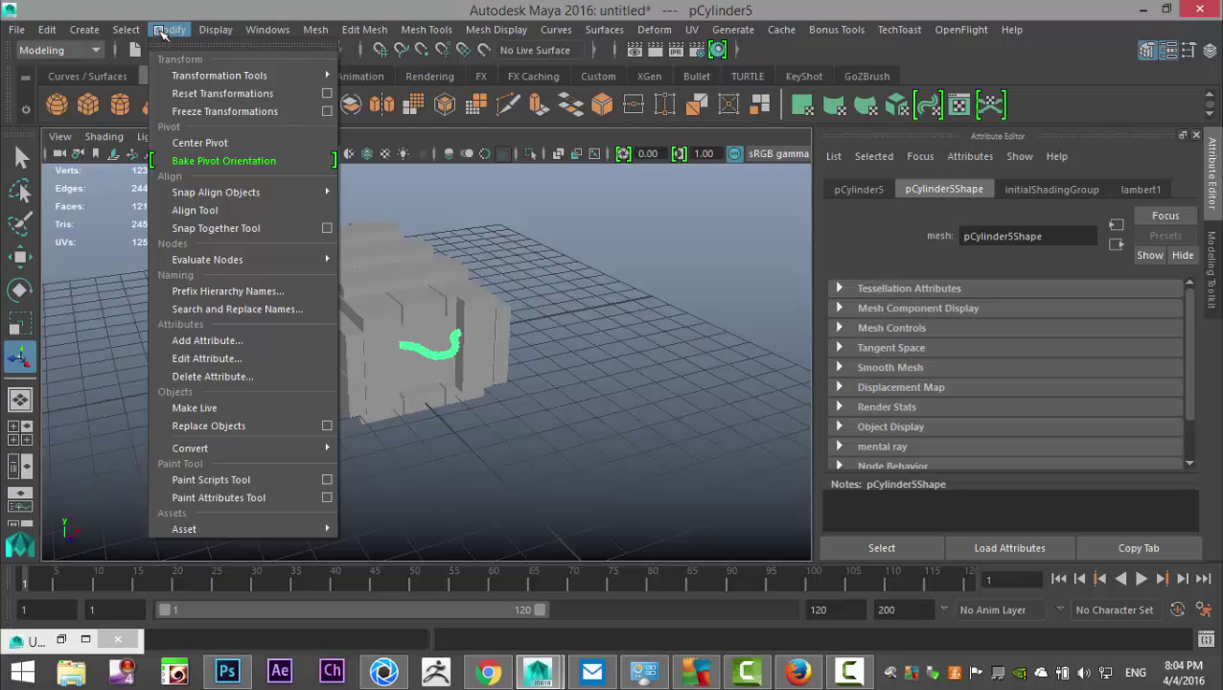
left_click(230, 146)
scroll(535, 479, "up", 3)
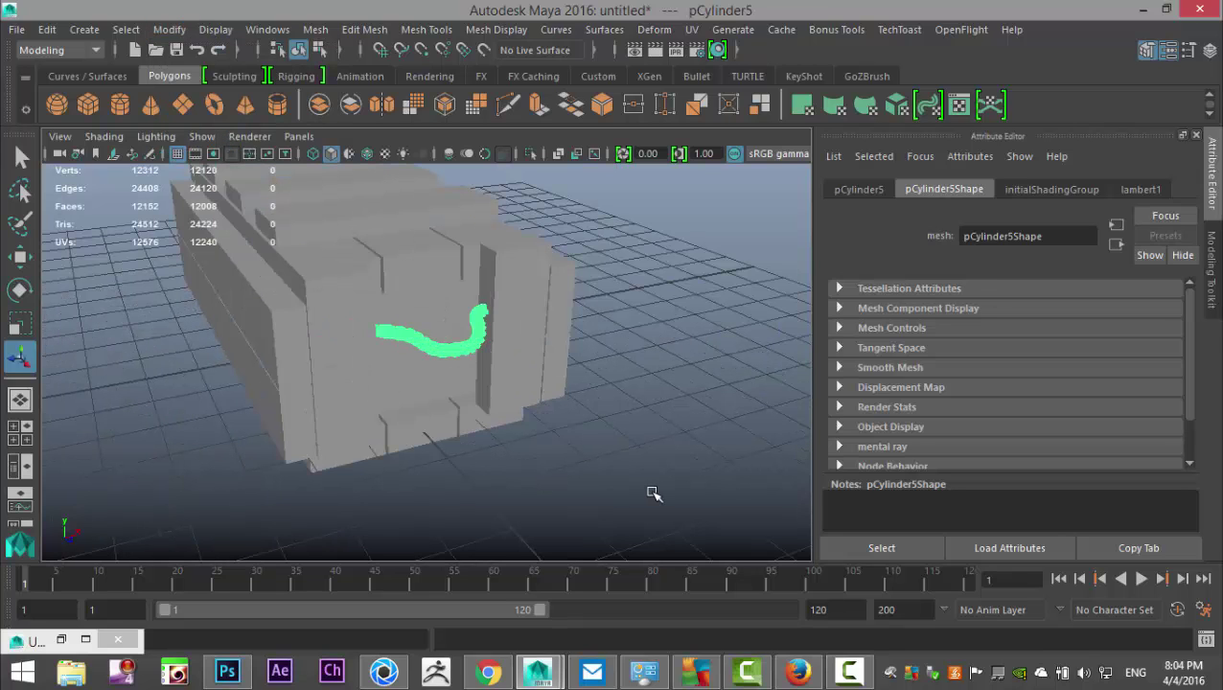
- Duplicate the rope handle and move the copy along Z past the crate's opposite end
key("ctrl+d")
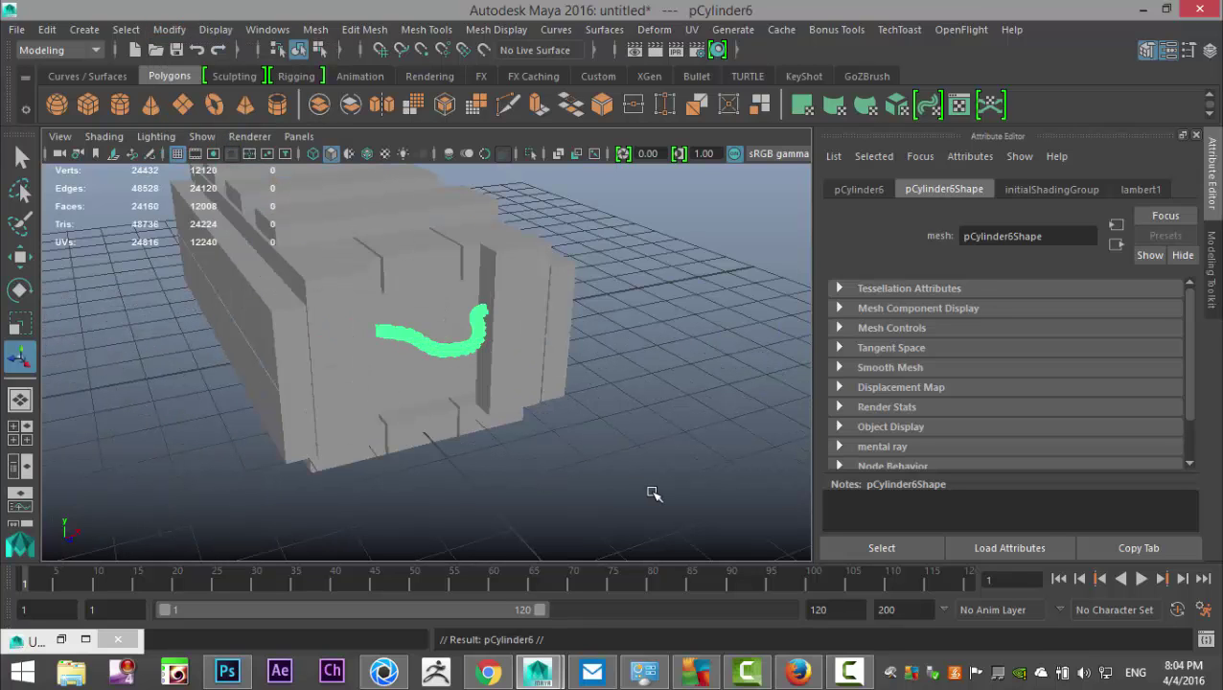
key("w")
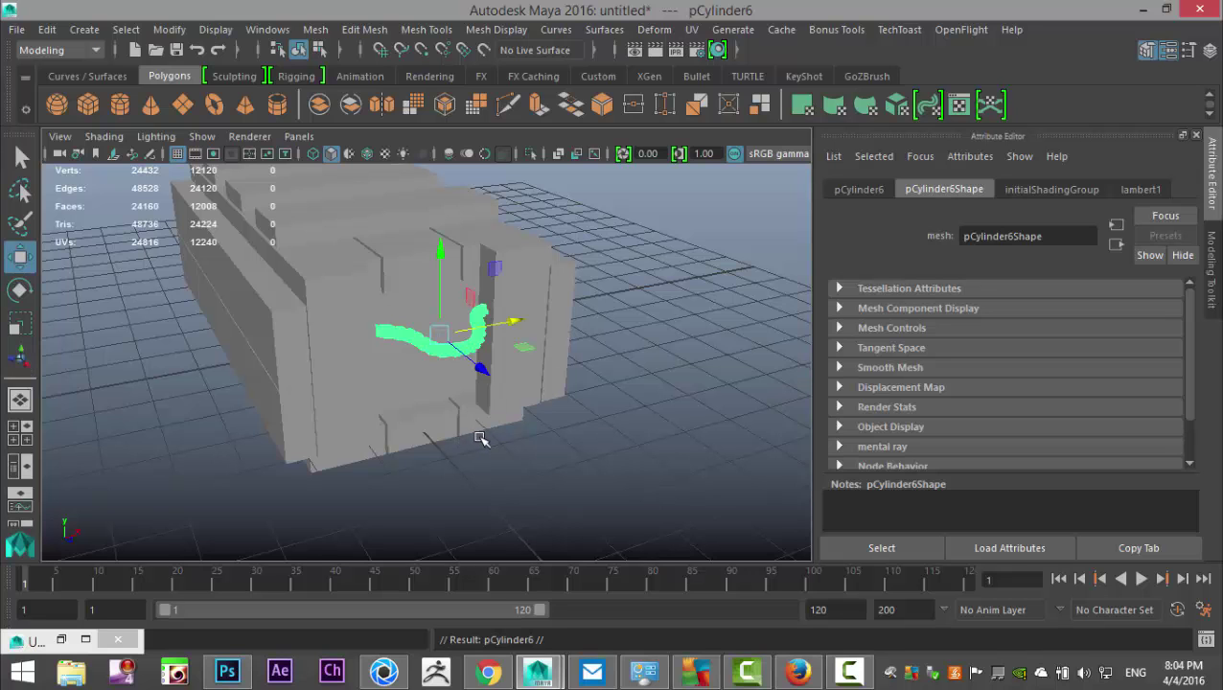
scroll(464, 427, "down", 5)
left_click_drag(484, 397, 353, 282)
- Try to rotate the duplicated rope handle at the crate's opposite end, and undo the rotation
left_click_drag(244, 394, 633, 428, "alt")
key("e")
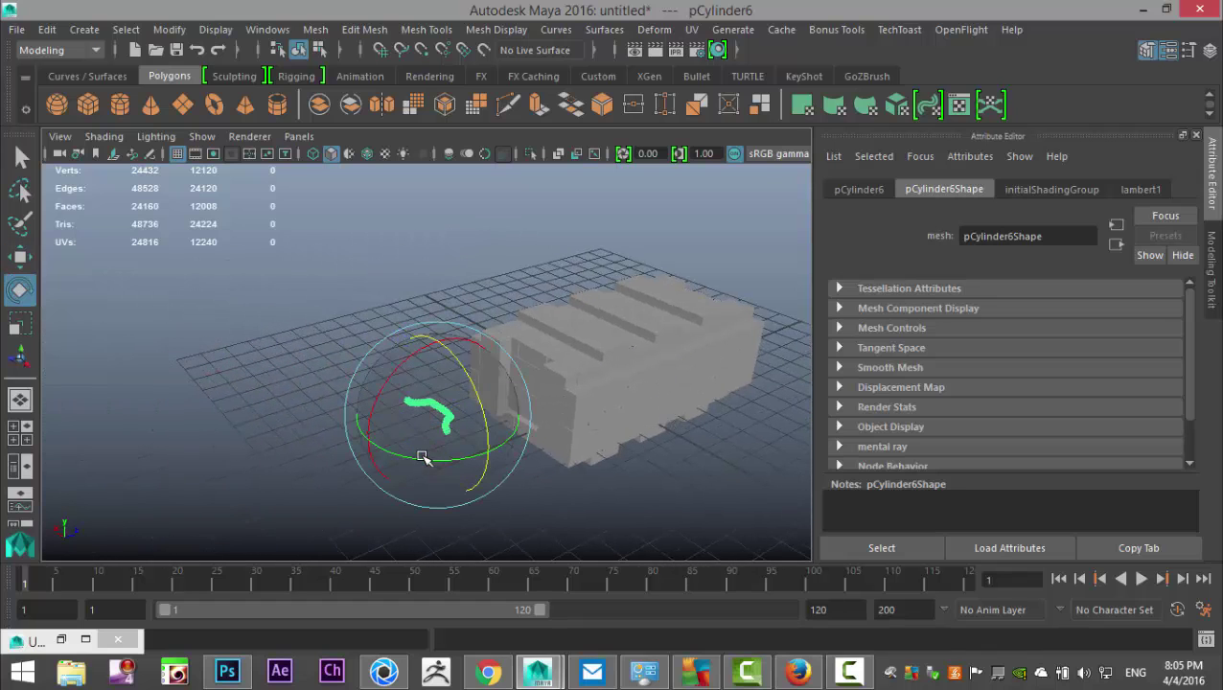
left_click_drag(420, 492, 386, 460)
key("ctrl+z")
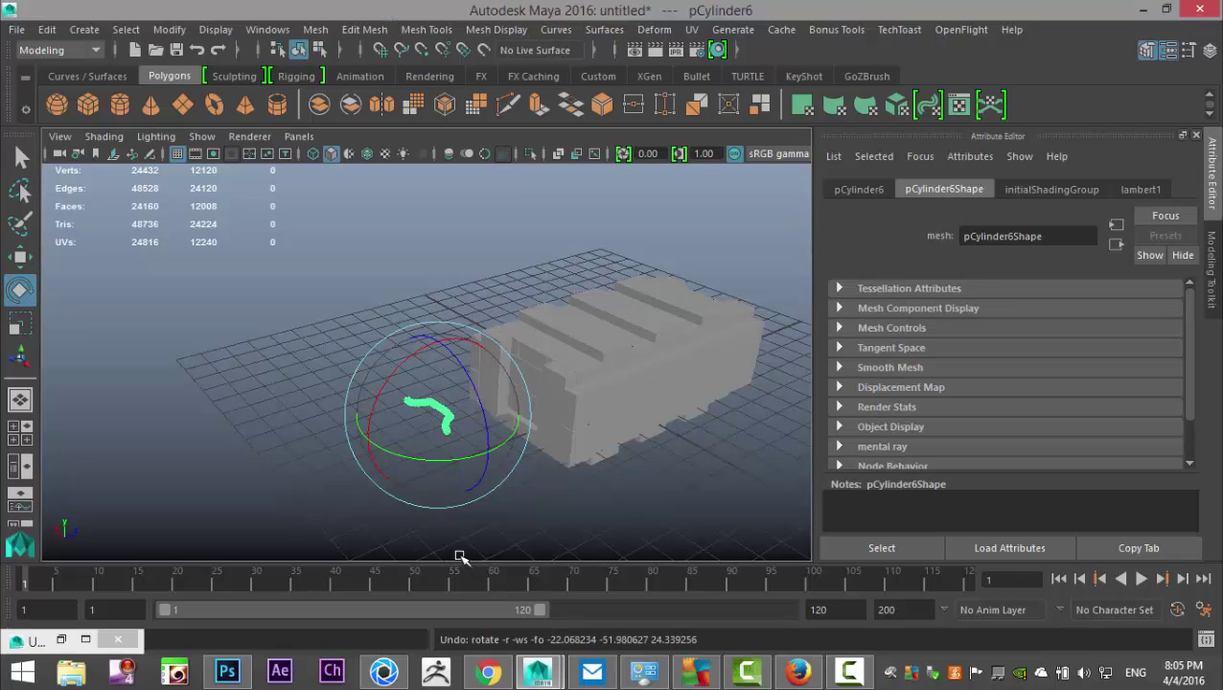
- Rotate the loose rope handle to face outward and move it into place between the boards at the crate's bare end
left_click_drag(459, 464, 374, 450)
key("w")
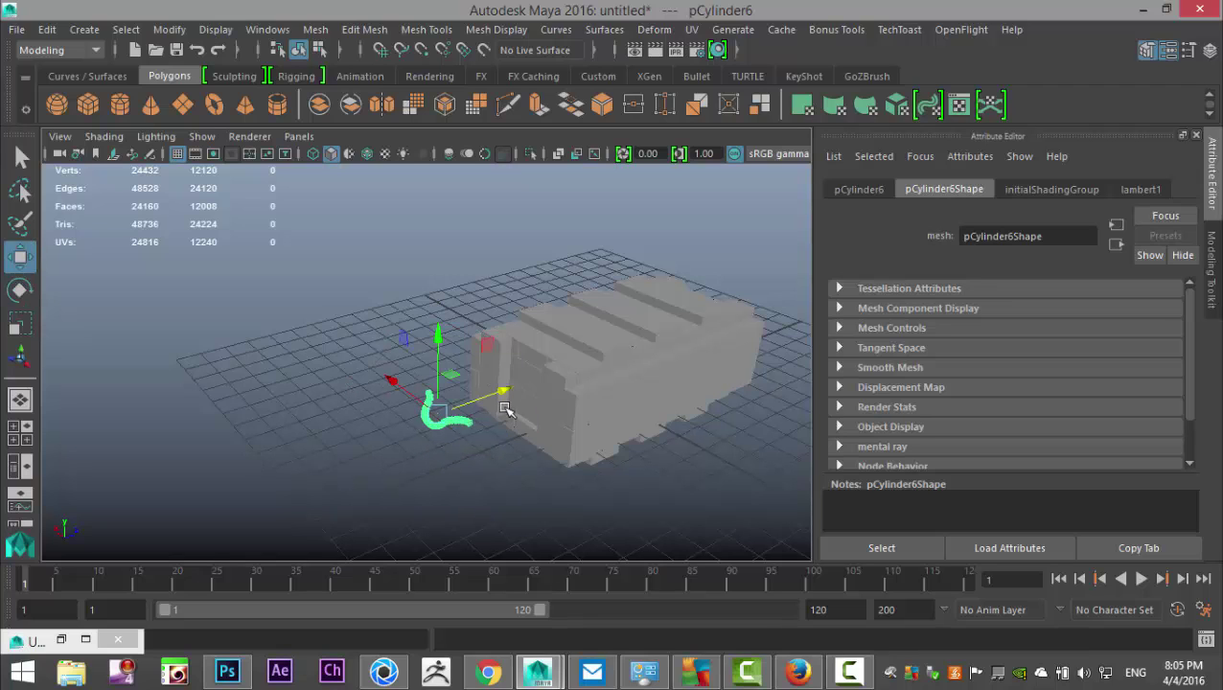
left_click_drag(506, 409, 583, 393)
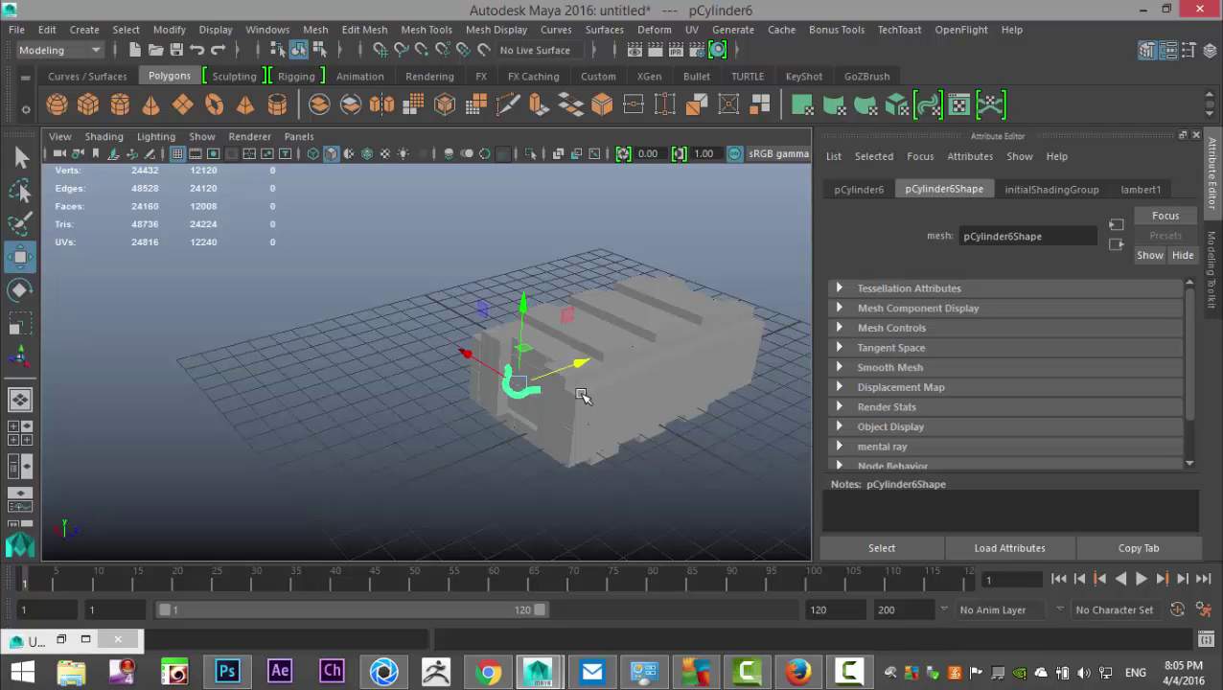
key("f")
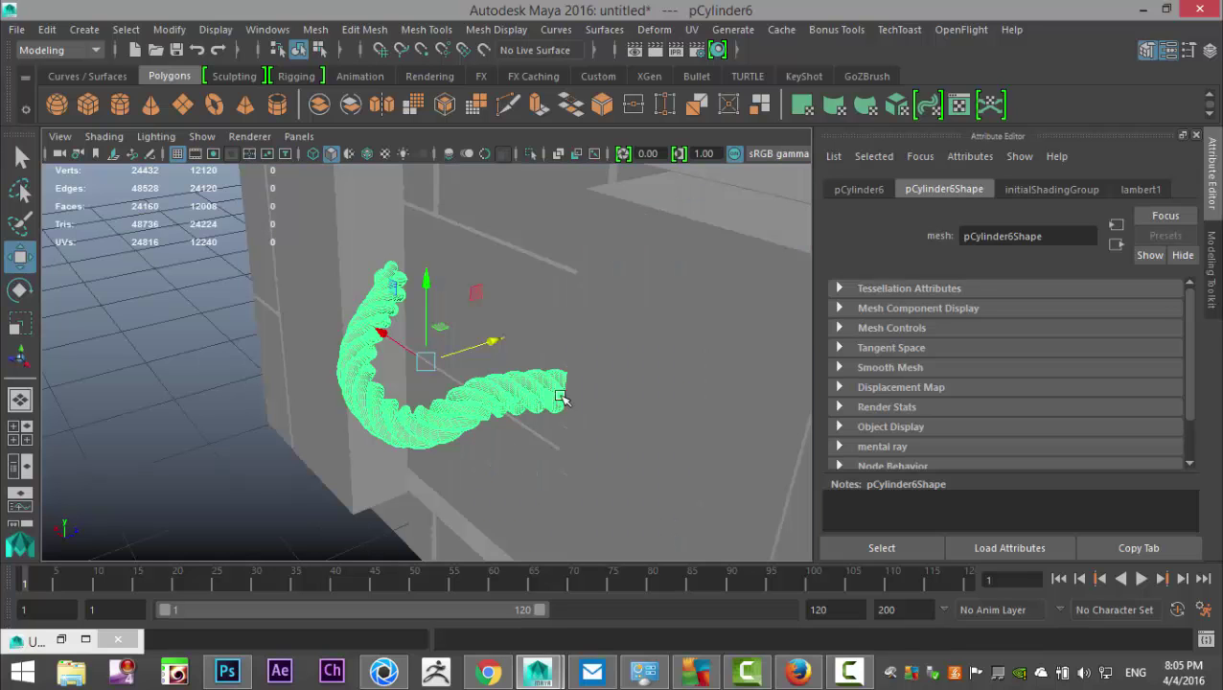
left_click_drag(480, 390, 506, 427, "alt")
left_click_drag(431, 285, 432, 306)
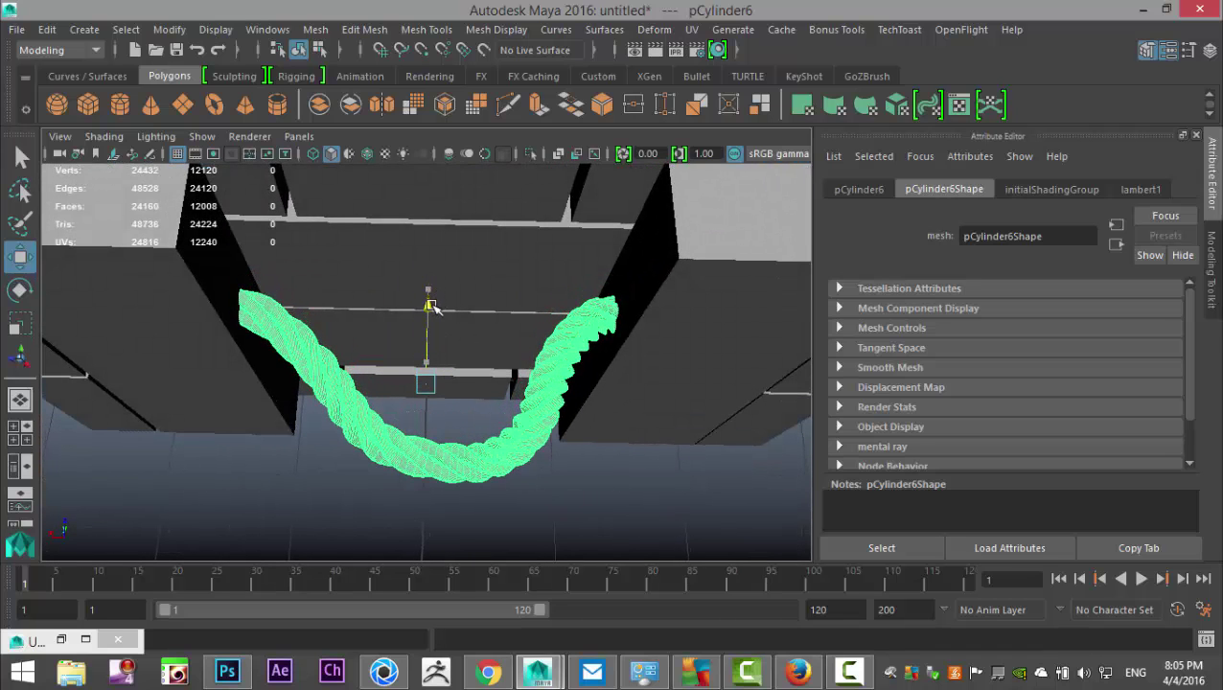
- Select the rope handle at the crate's opposite end as well and combine both handles into one mesh
left_click_drag(604, 427, 490, 355, "alt")
left_click_drag(292, 344, 447, 353, "alt")
scroll(519, 412, "down", 5)
left_click_drag(626, 381, 156, 407, "alt")
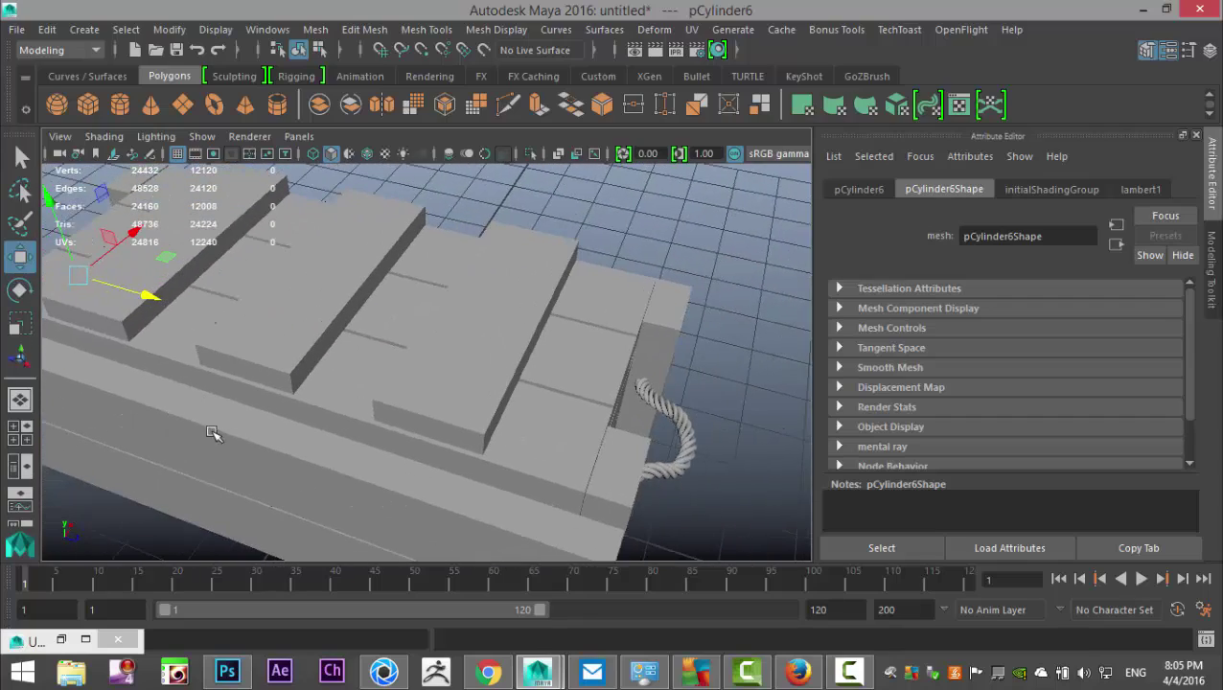
left_click(678, 465)
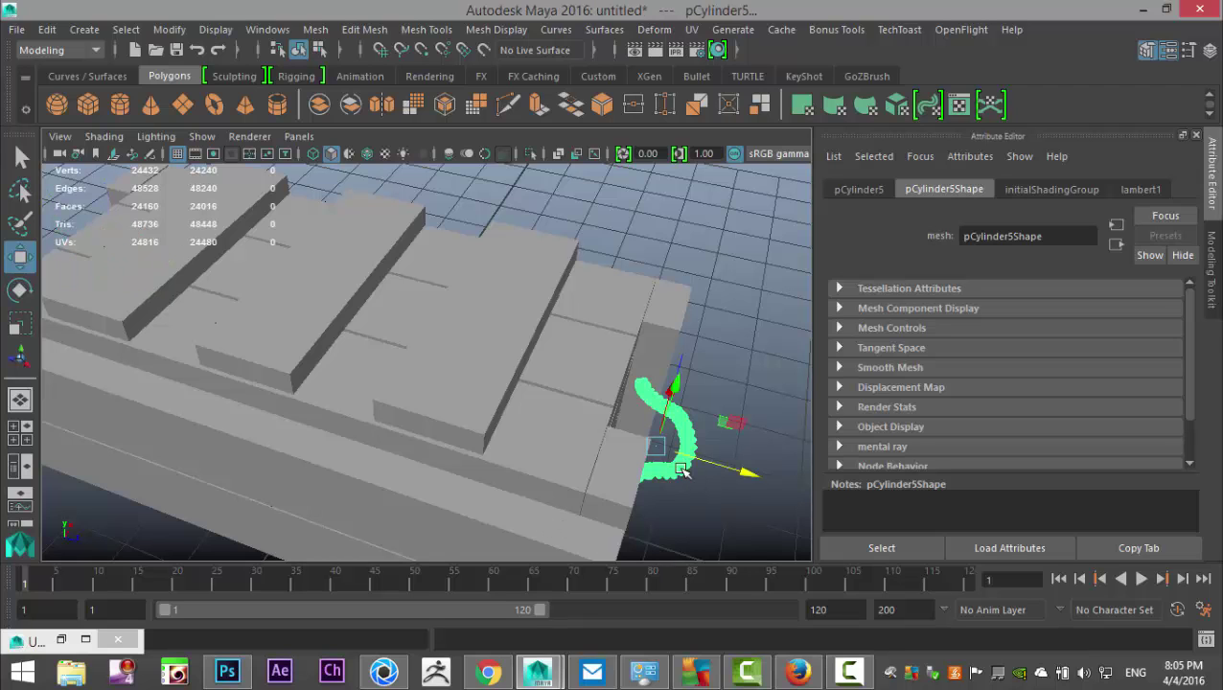
left_click(318, 30)
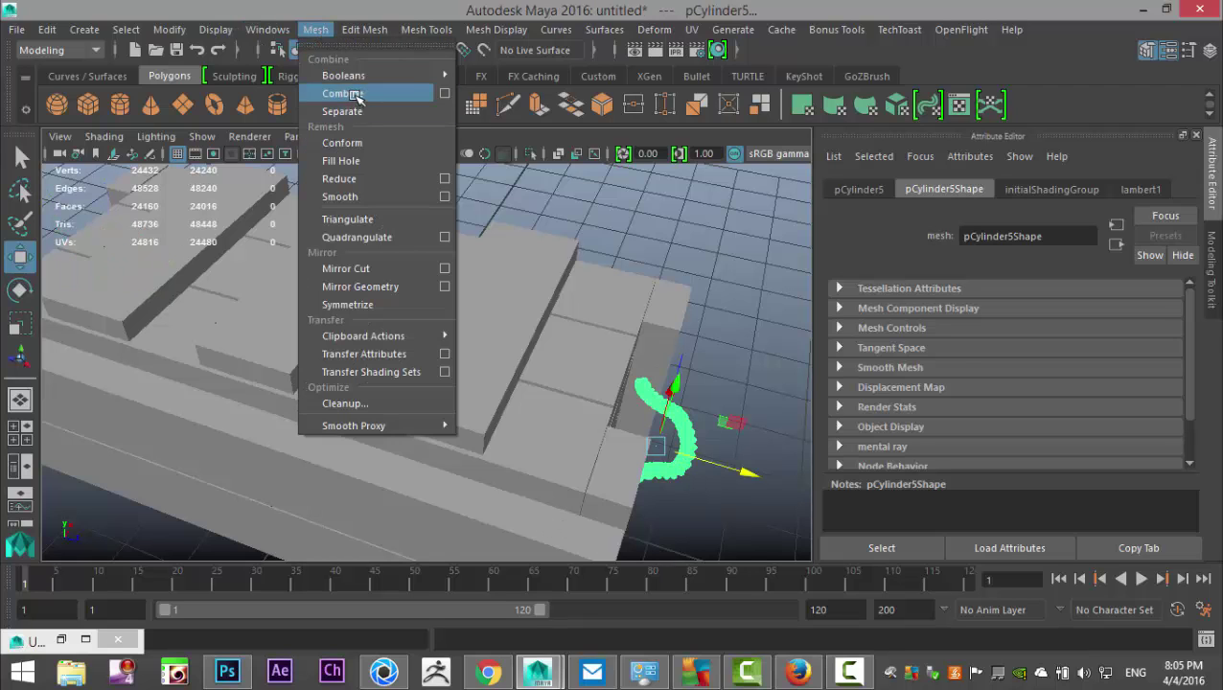
left_click(342, 92)
- Assign a new Lambert material to the combined rope handles and connect a File texture to its color
right_click_drag(676, 465, 669, 590)
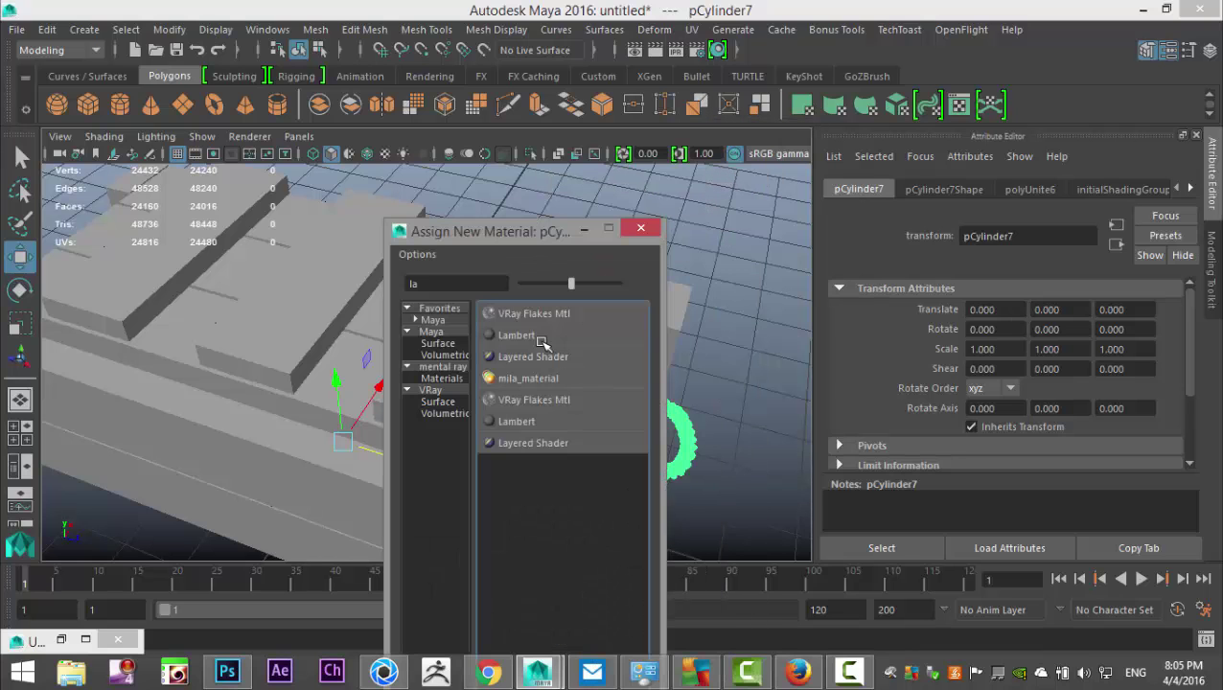
left_click(533, 336)
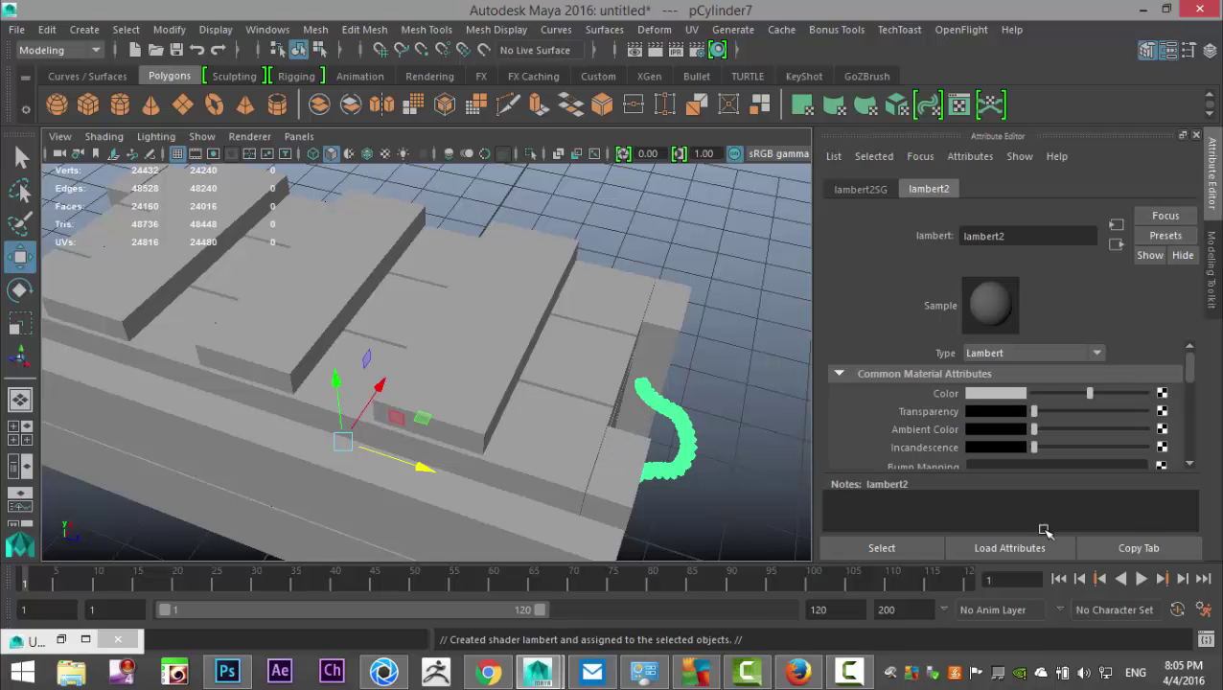
left_click(1162, 393)
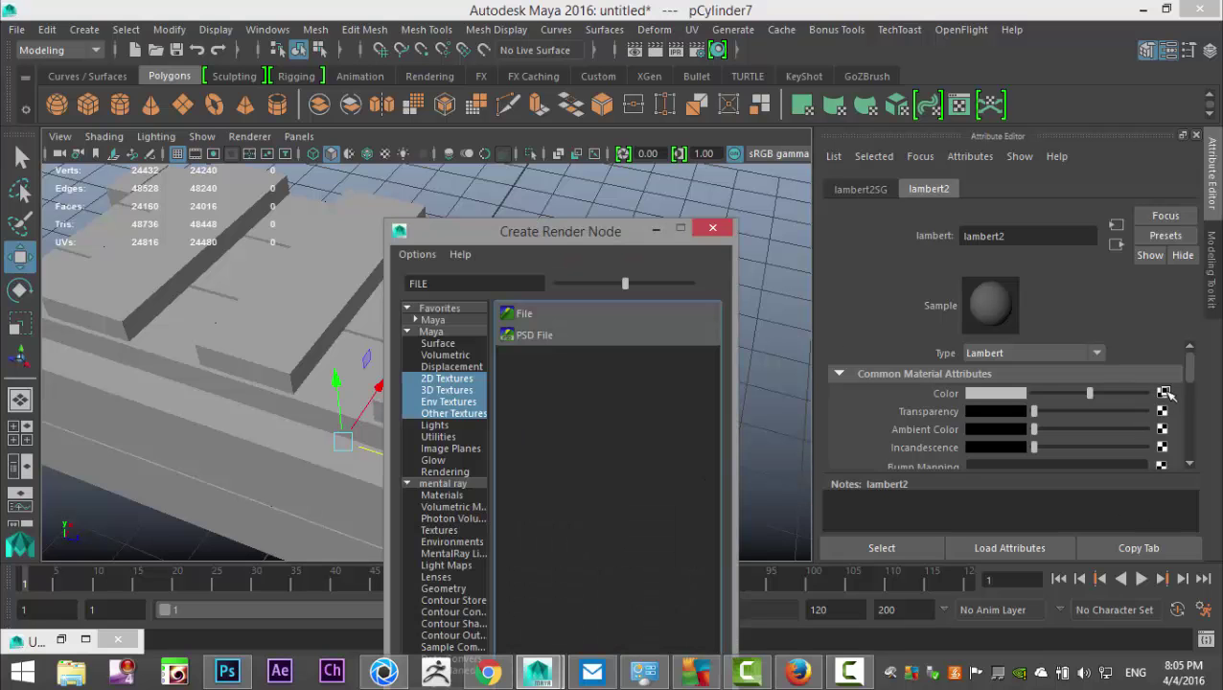
left_click(532, 314)
left_click(1166, 437)
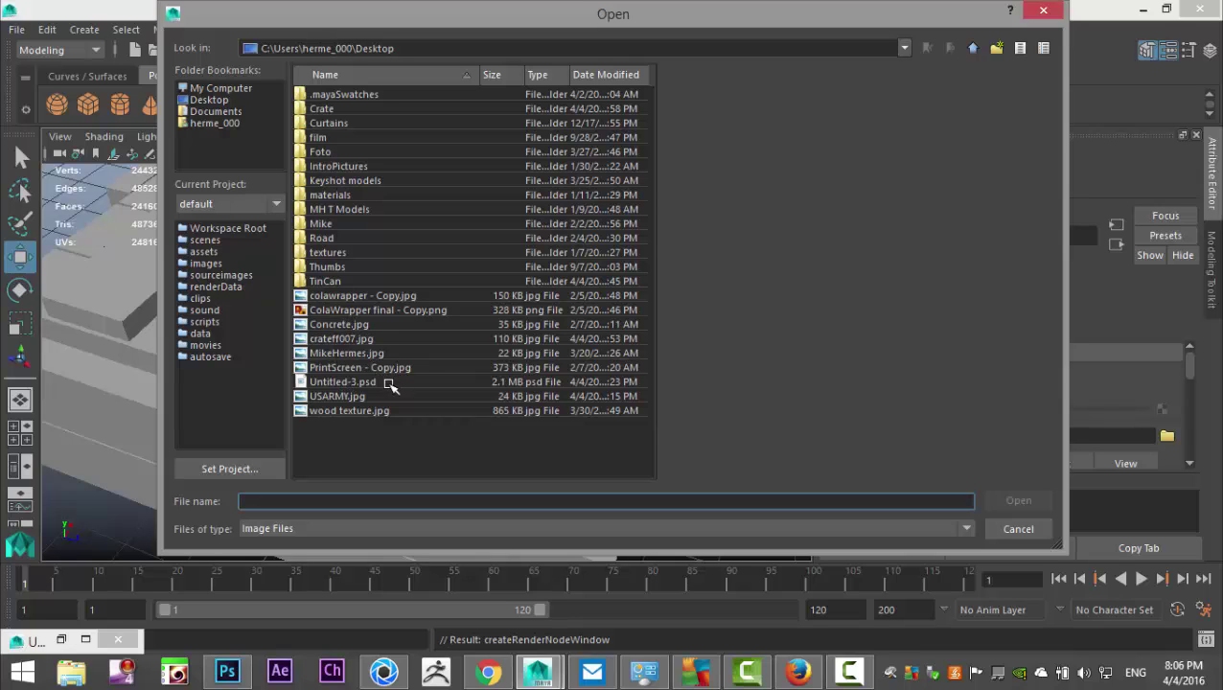
left_click(362, 383)
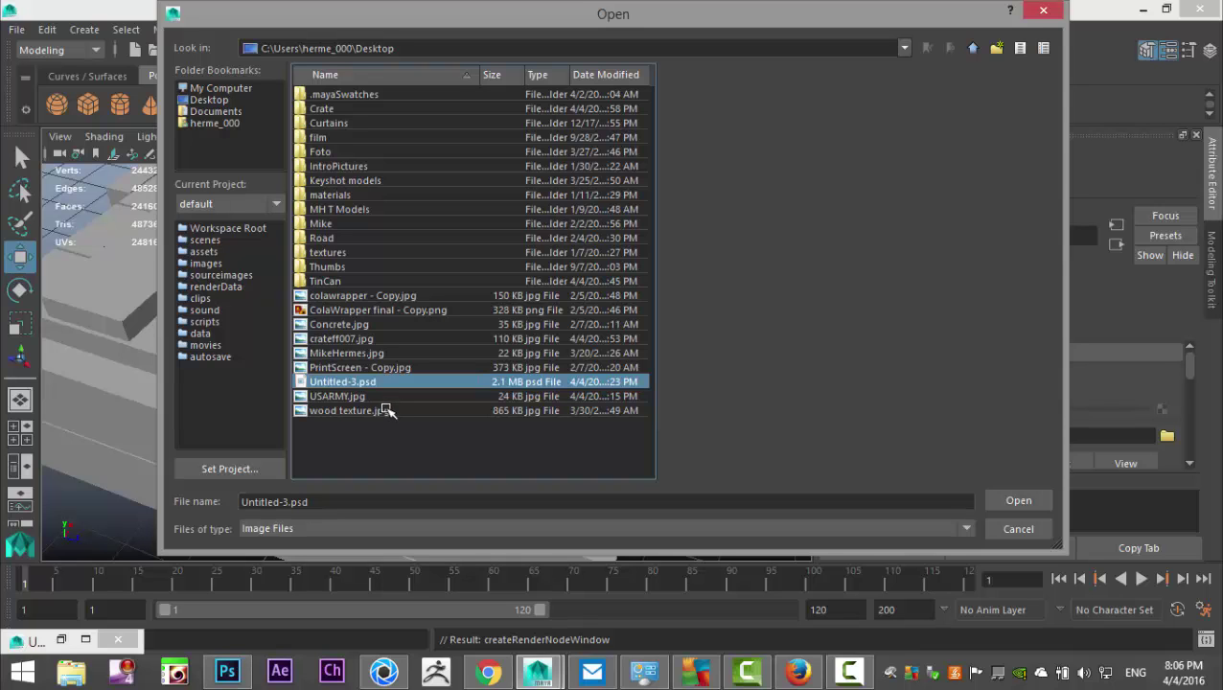
left_click(1022, 532)
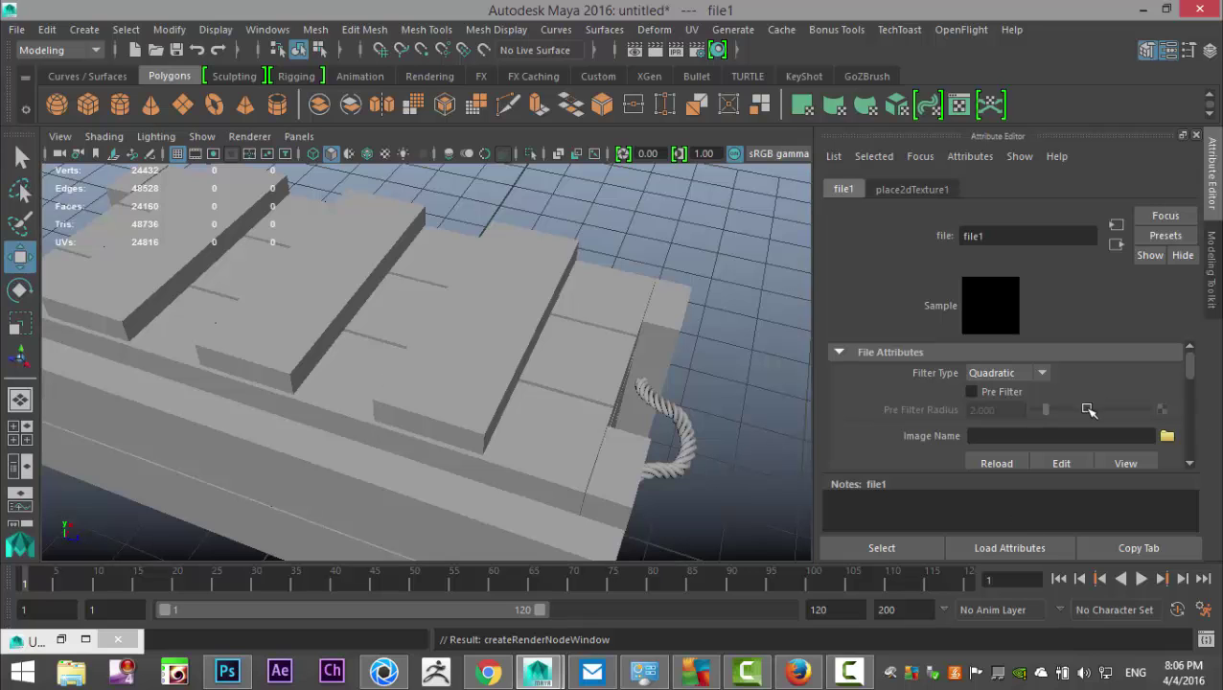
- Load rope texture.jpg from the Desktop's Crate folder as the texture image and turn on textured display in the viewport
left_click(1167, 436)
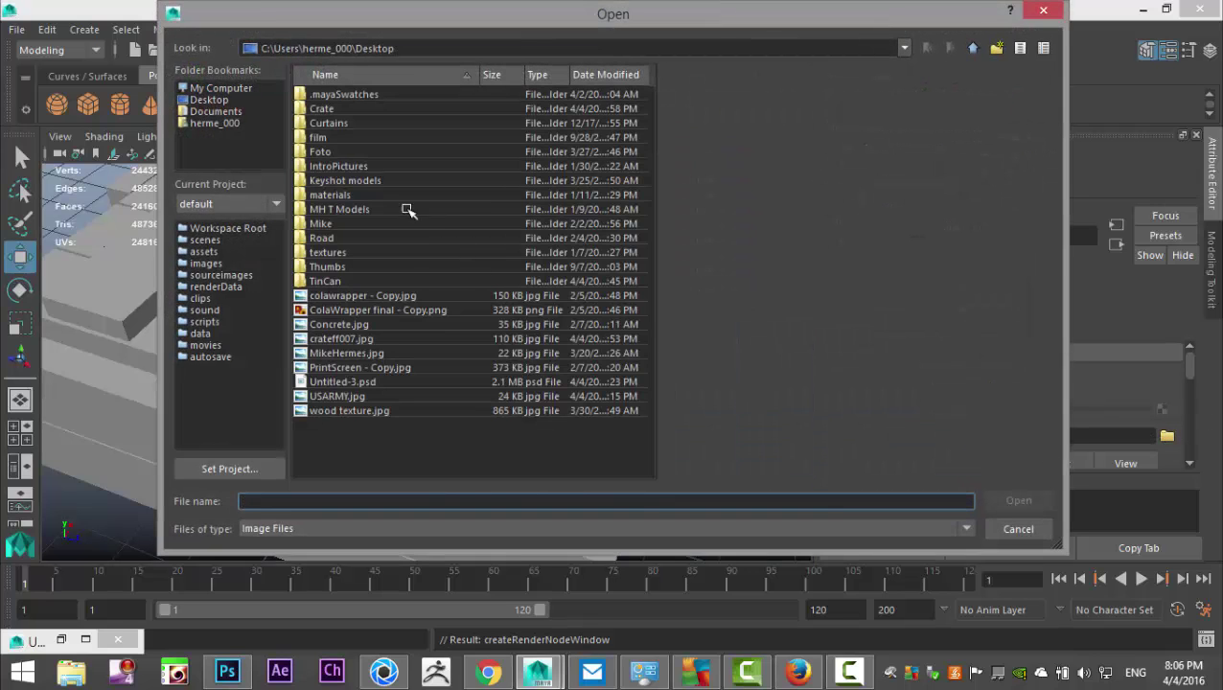
left_click(204, 100)
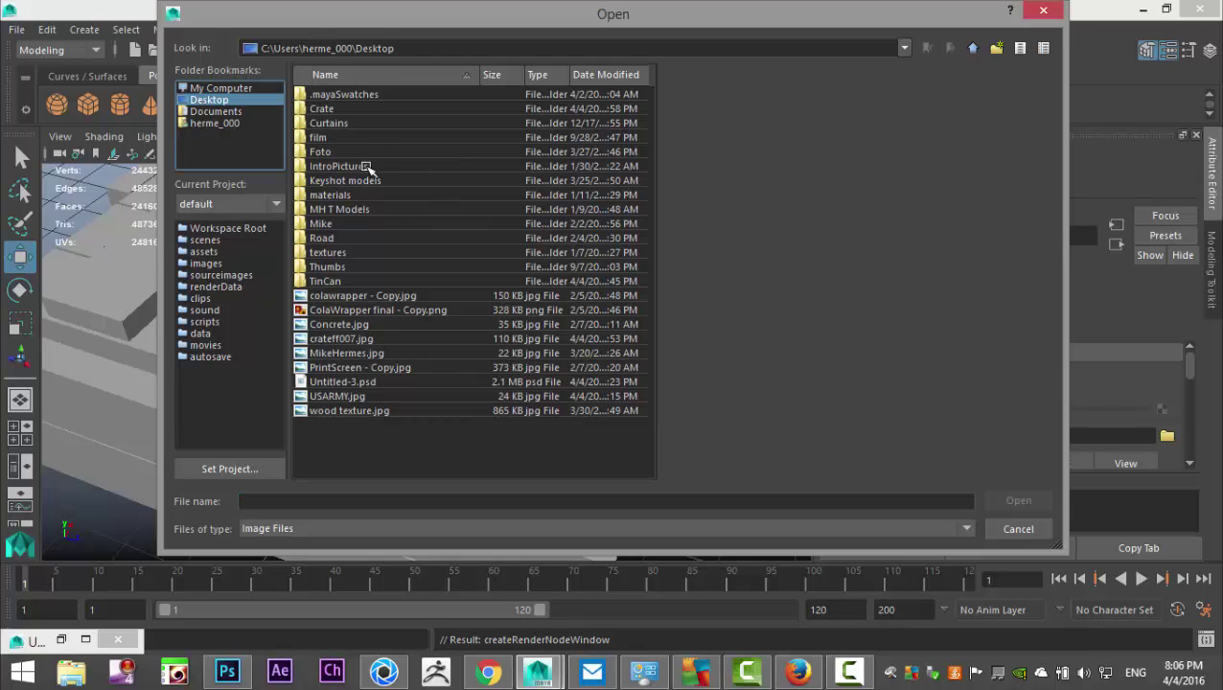
double_click(326, 109)
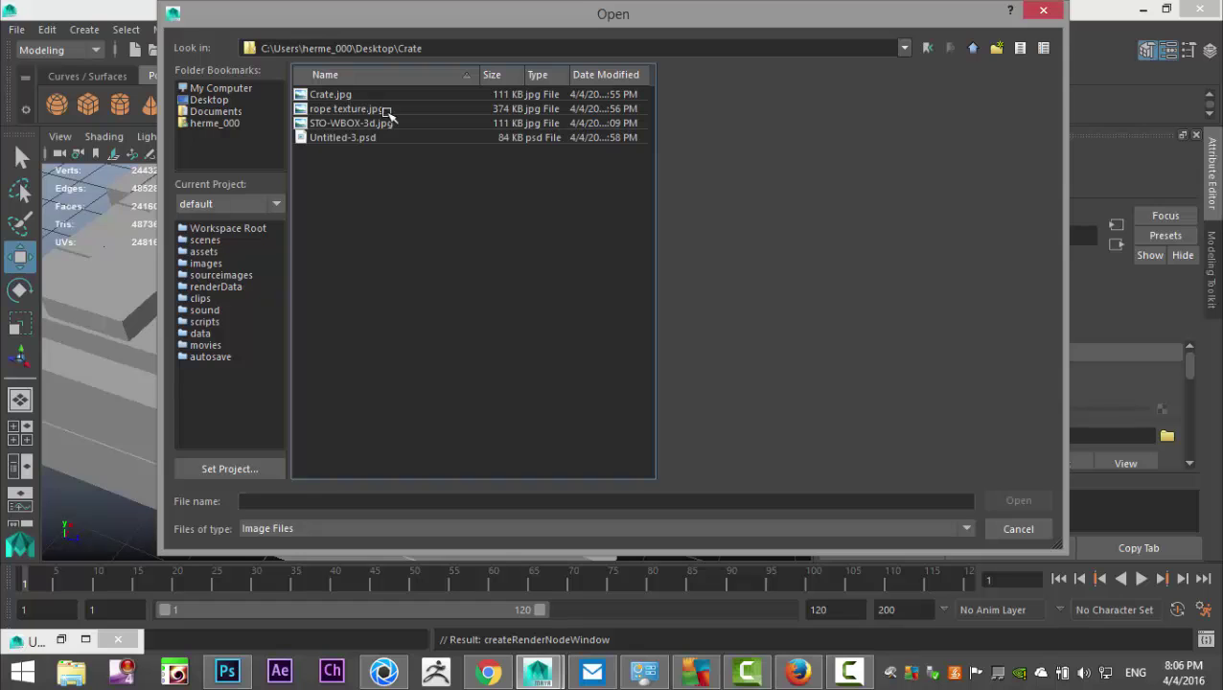
left_click(378, 109)
left_click(1016, 498)
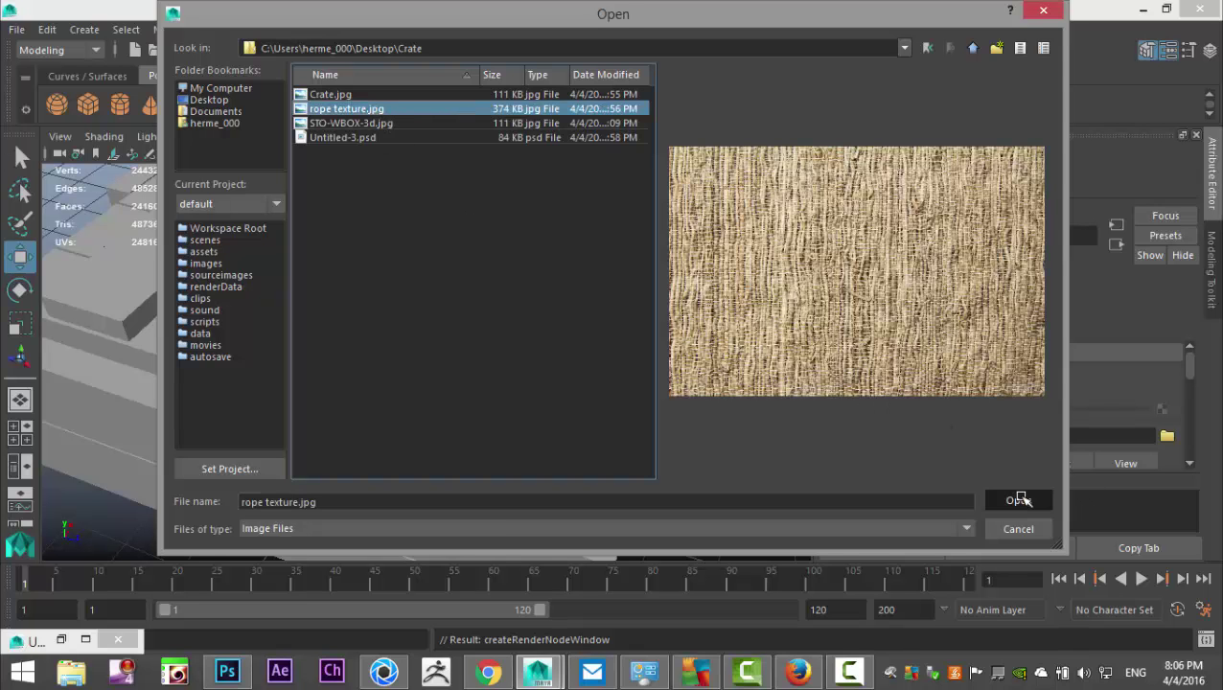
left_click(385, 154)
- Apply Automatic UV mapping to the combined rope handles
scroll(645, 445, "up", 3)
left_click_drag(648, 432, 384, 321, "alt")
scroll(642, 438, "up", 5)
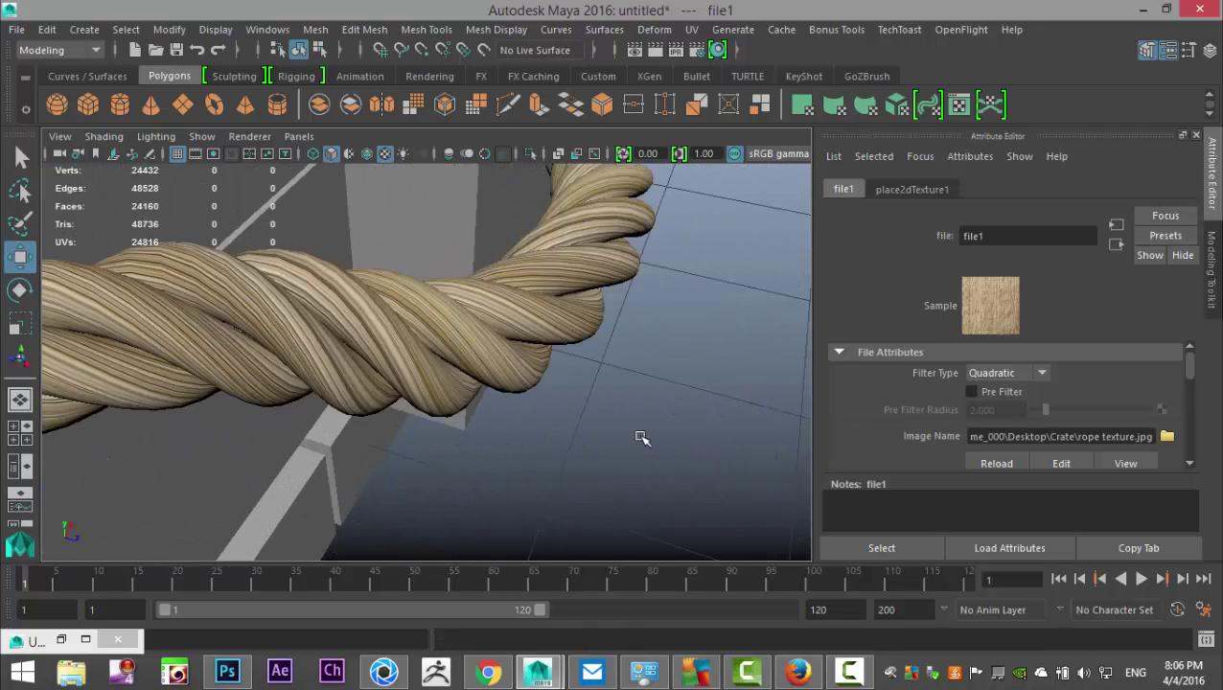
mouse_move(644, 458)
left_mouse_down("alt")
mouse_move(696, 484)
mouse_move(648, 454)
left_mouse_up("alt")
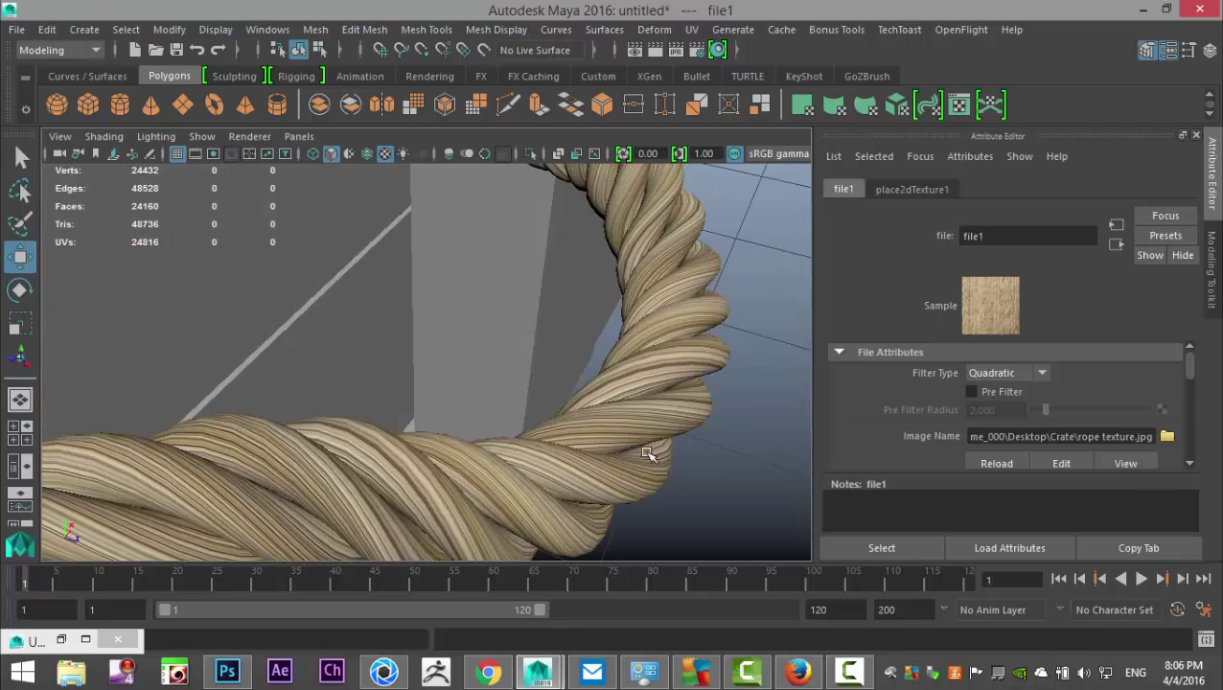
left_click(633, 430)
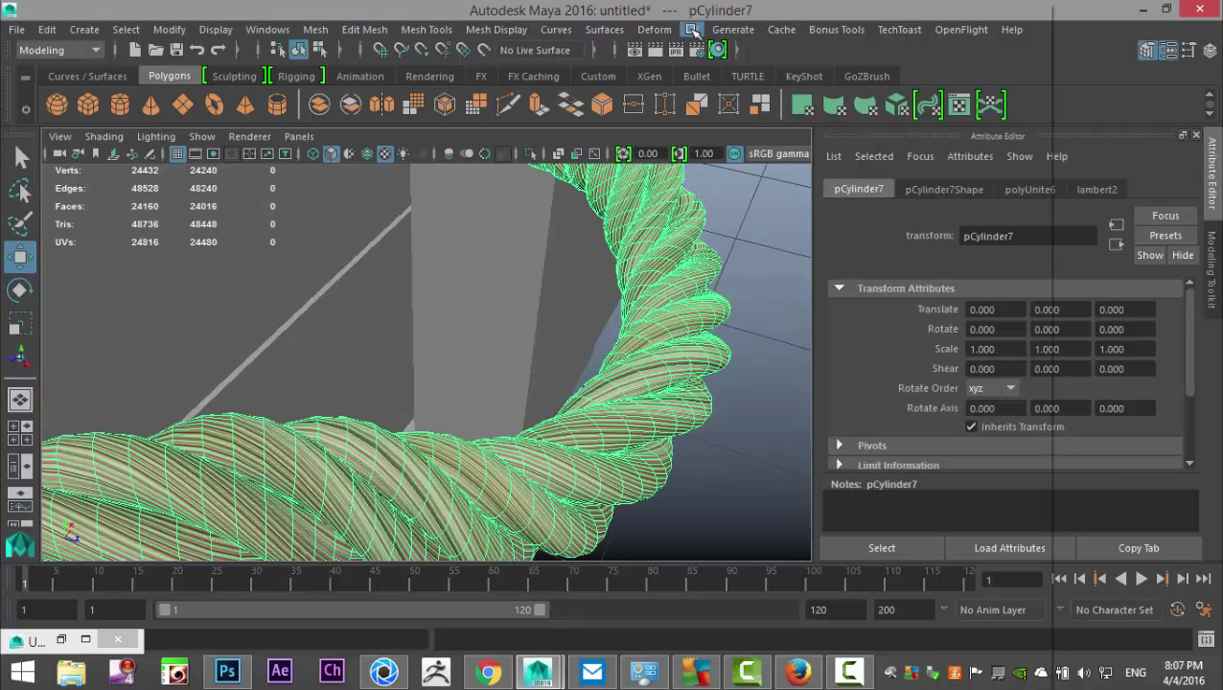
left_click(692, 30)
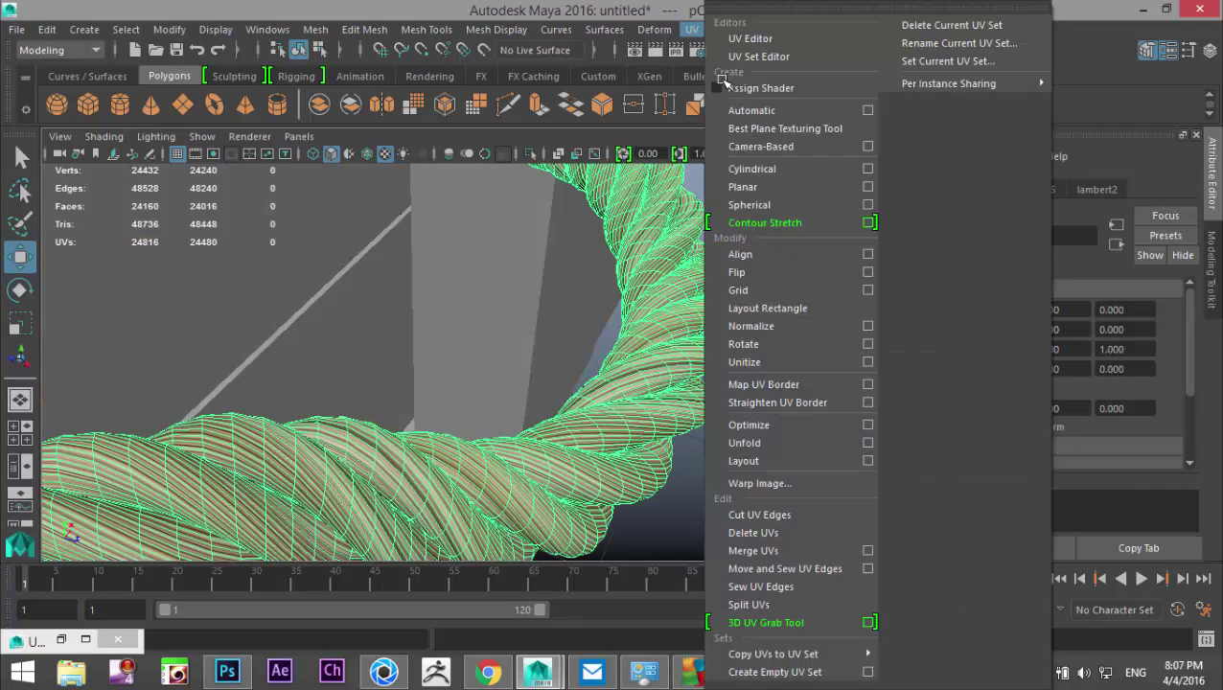
left_click(757, 111)
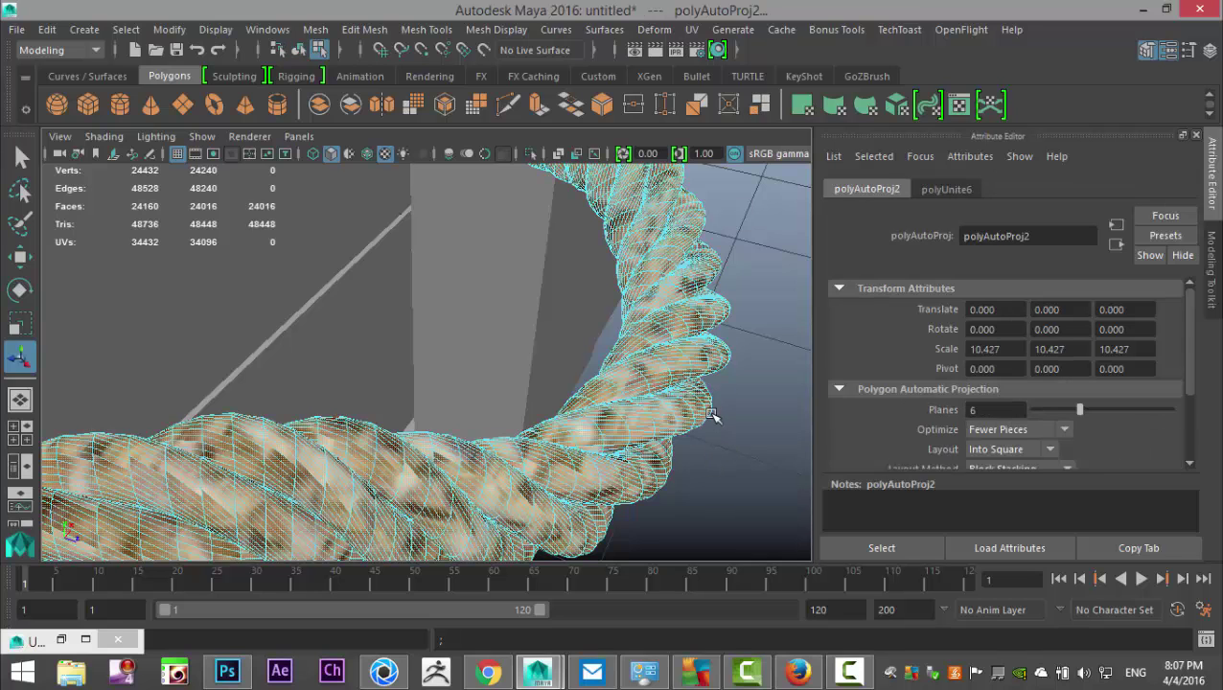
- Clear the rope's face selection and return from component mode to Object Mode
scroll(711, 414, "down", 2)
scroll(706, 409, "up", 1)
left_click(706, 410)
scroll(705, 409, "down", 1)
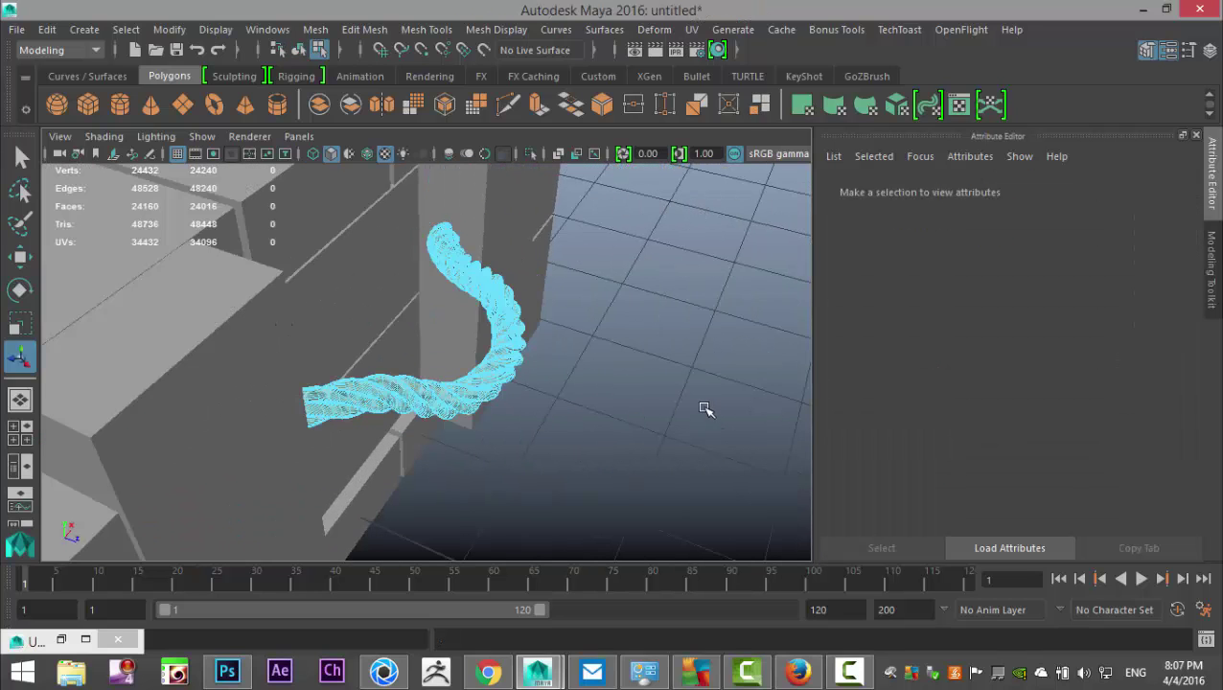
left_click(278, 332)
scroll(518, 447, "up", 2)
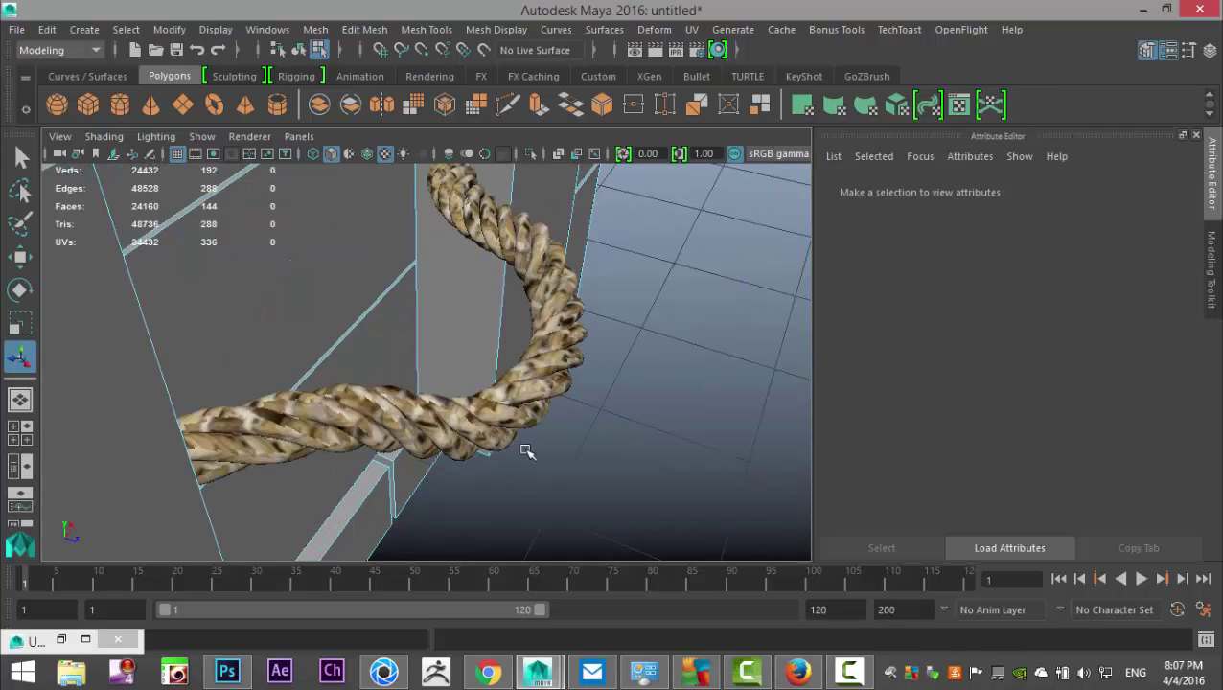
left_click(485, 425)
right_click_drag(575, 361, 594, 326)
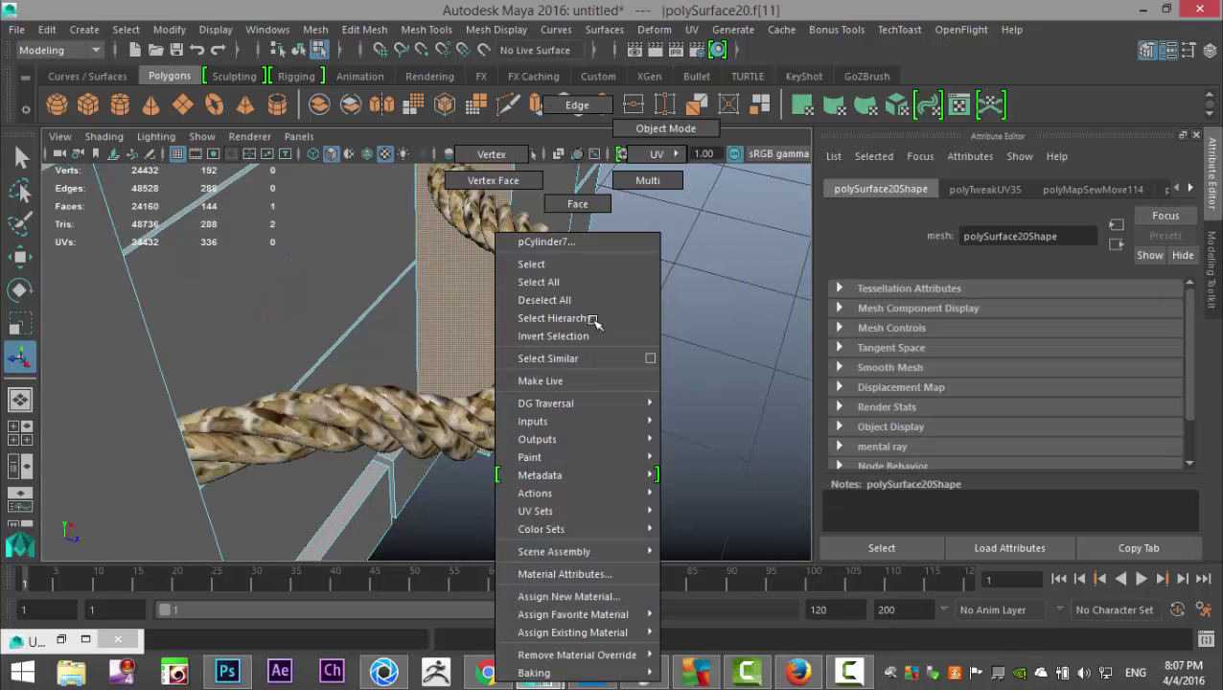
left_click(665, 128)
- Open the 2D texture placement attributes of the color texture in the rope handles' Lambert material
left_click(571, 403)
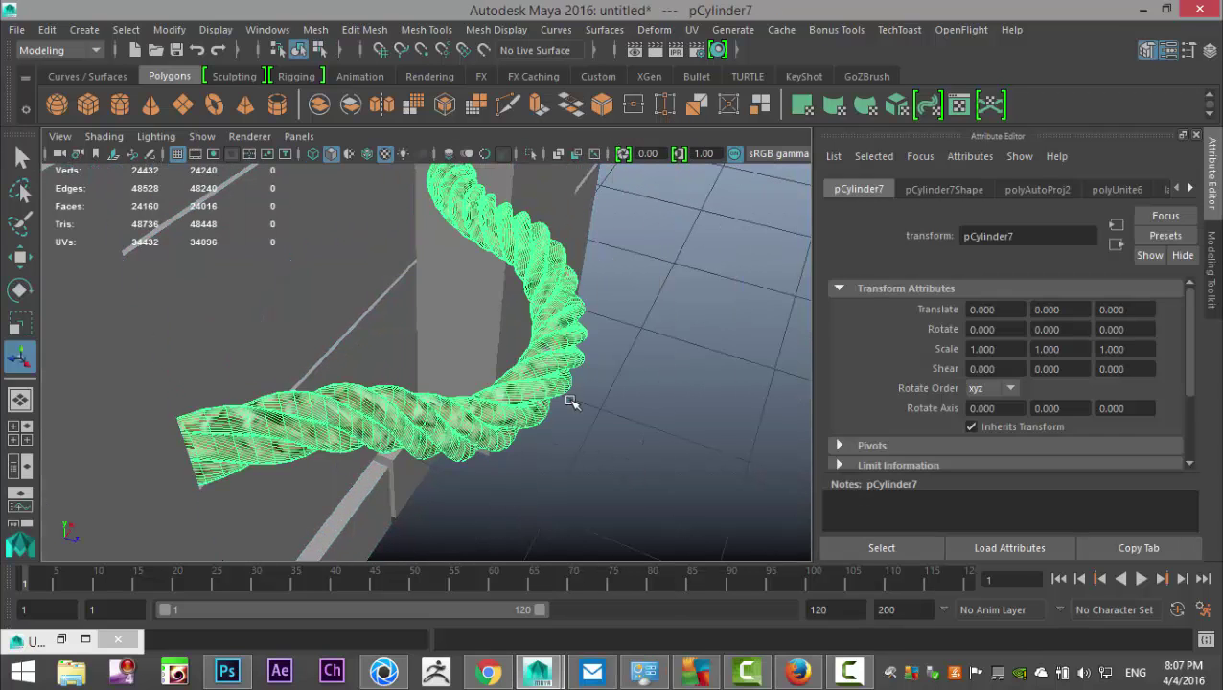
left_click(1188, 185)
left_click(1140, 191)
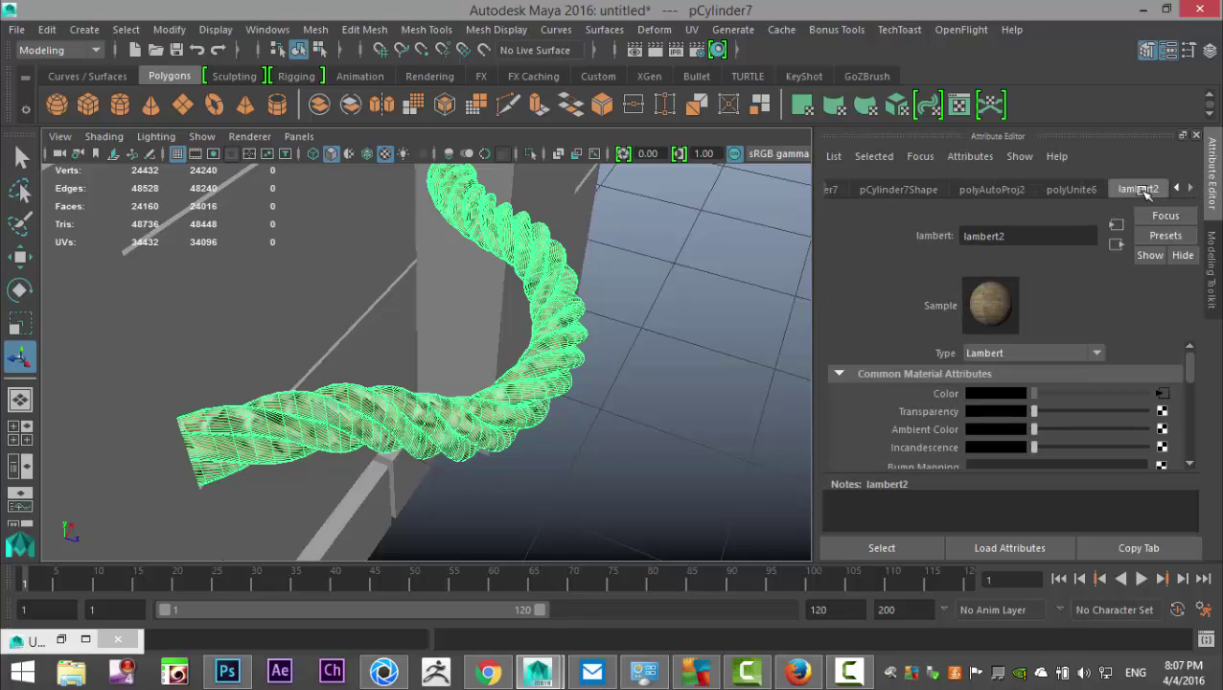
scroll(1054, 432, "down", 2)
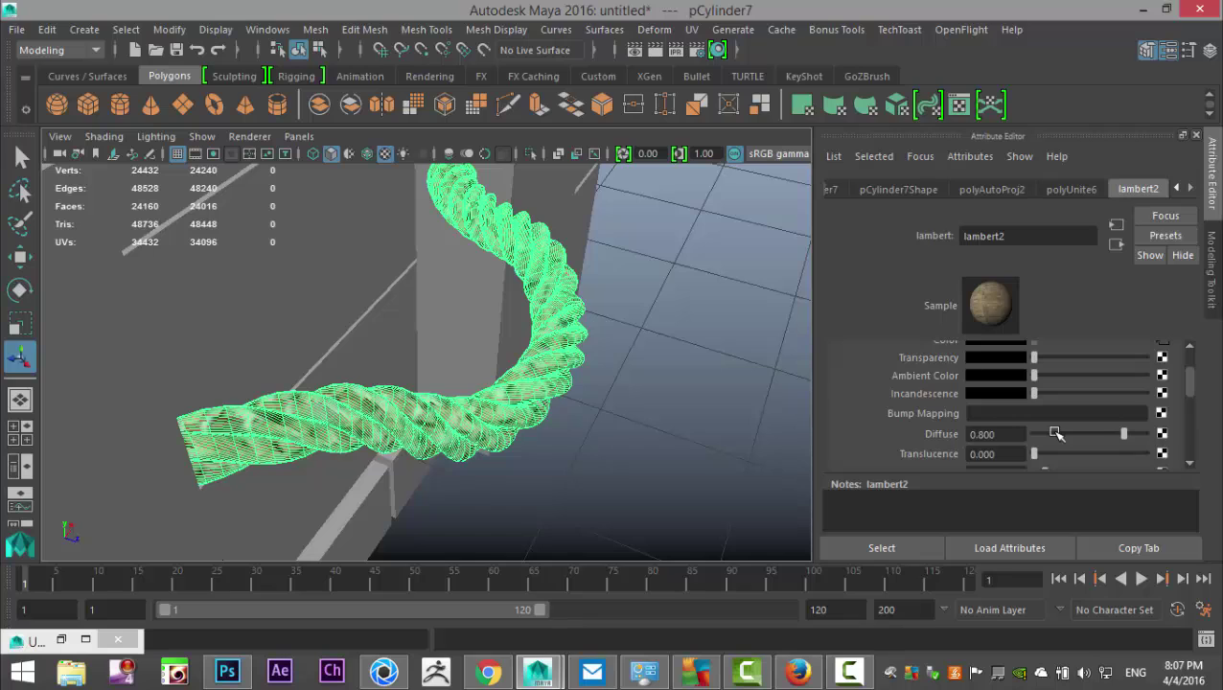
scroll(1055, 433, "down", 2)
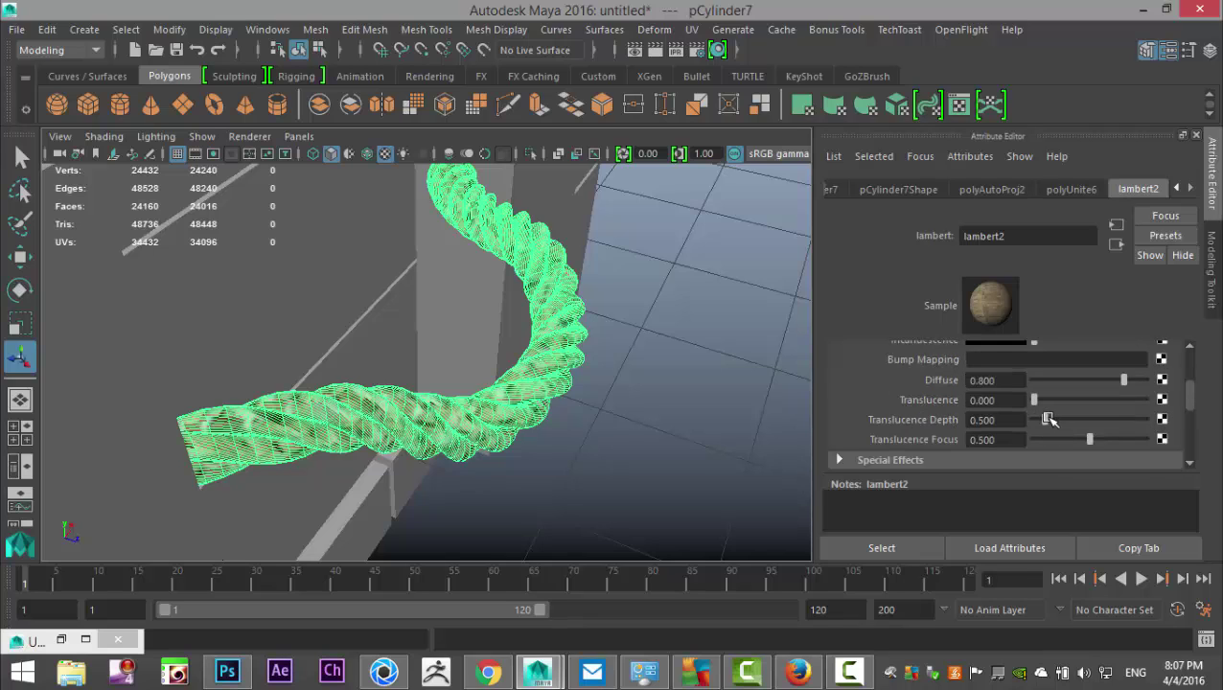
scroll(1049, 419, "up", 4)
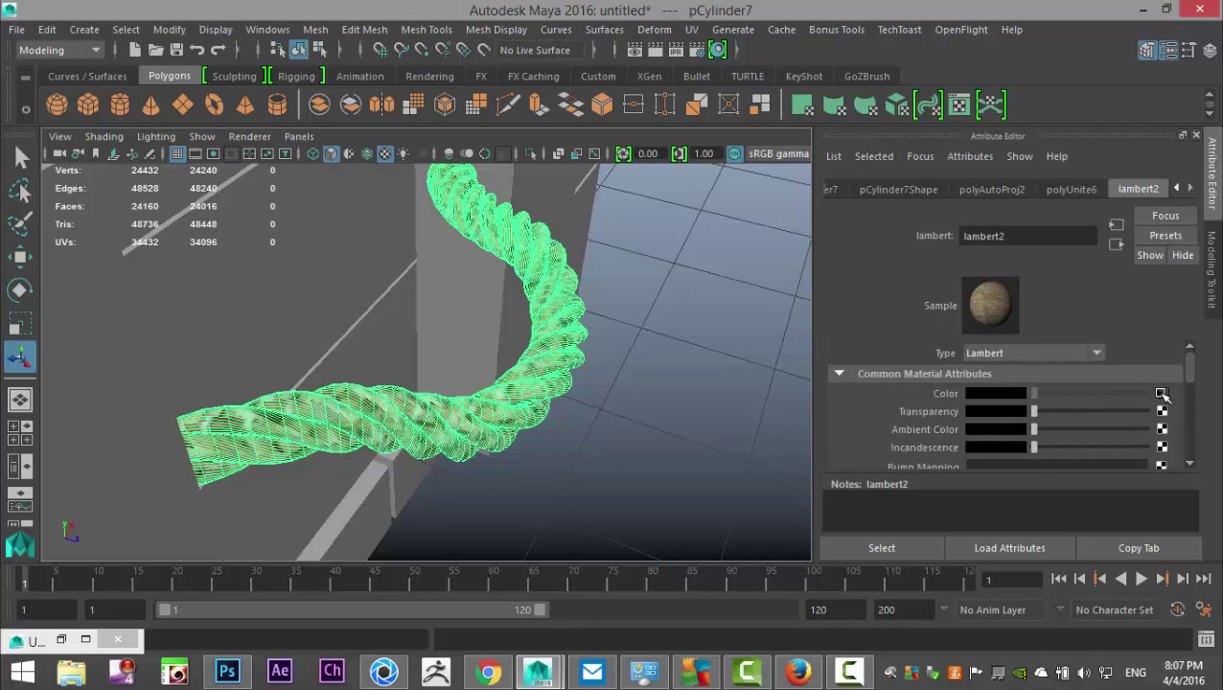
left_click(1162, 394)
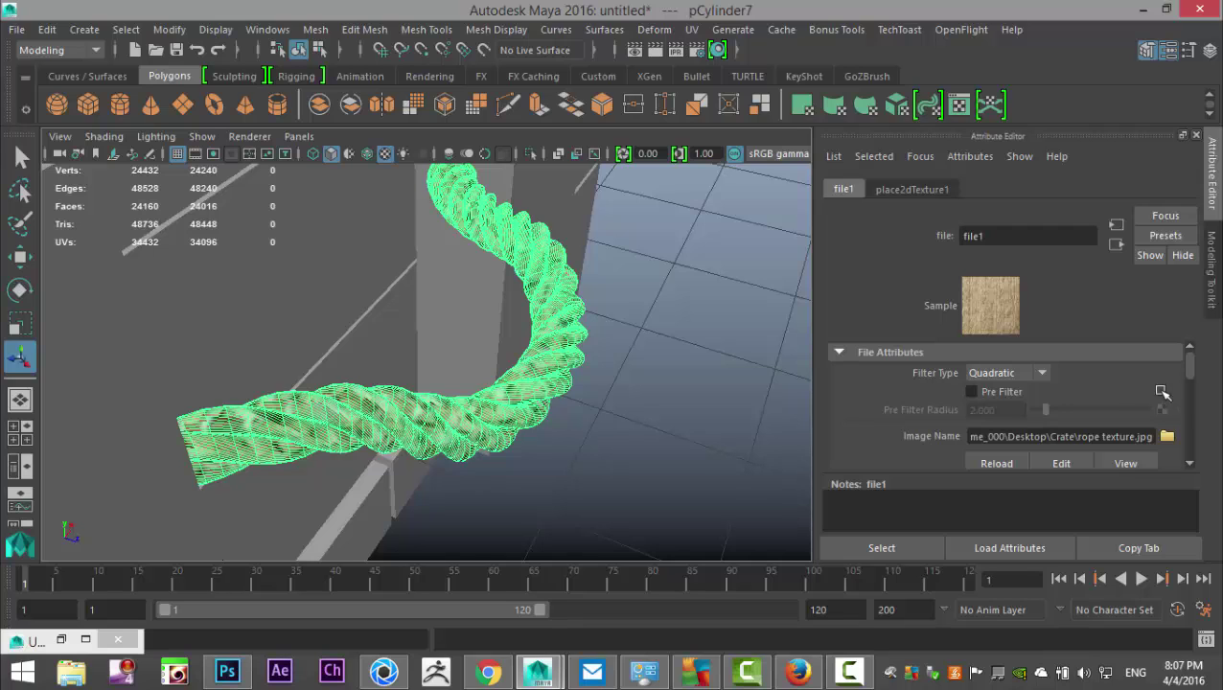
left_click(935, 189)
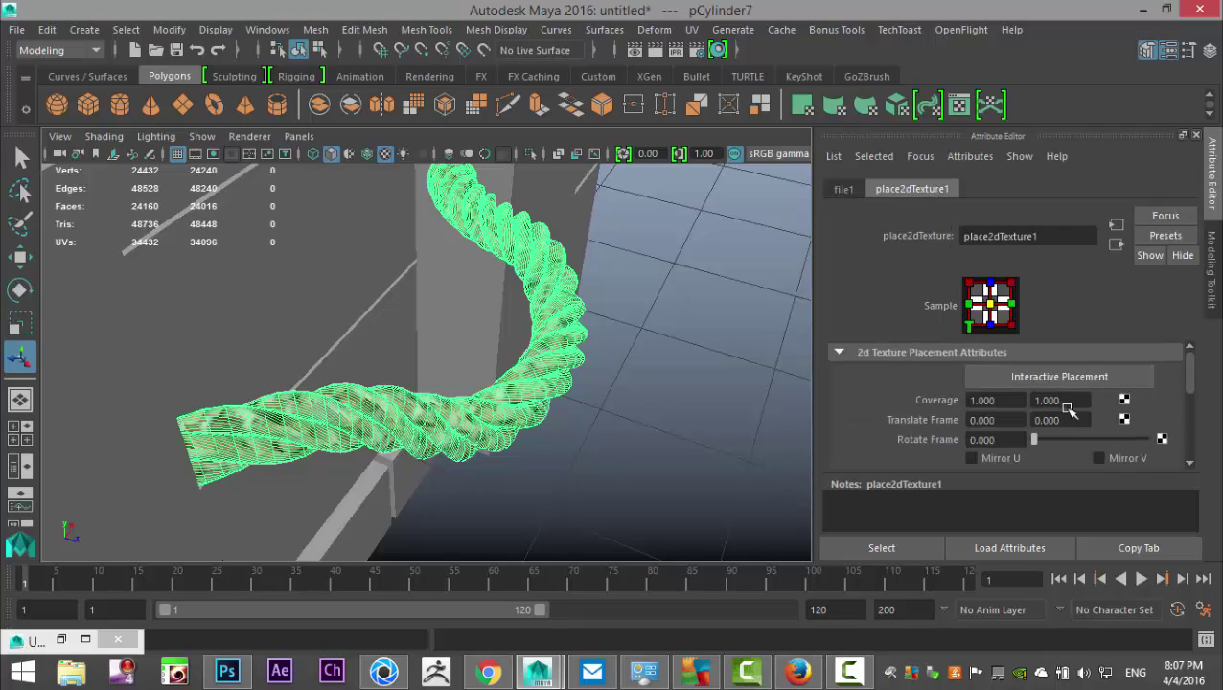
- Set the rope texture's Repeat UV to 4 in both directions and deselect the handles
scroll(1052, 412, "down", 1)
scroll(1052, 411, "down", 1)
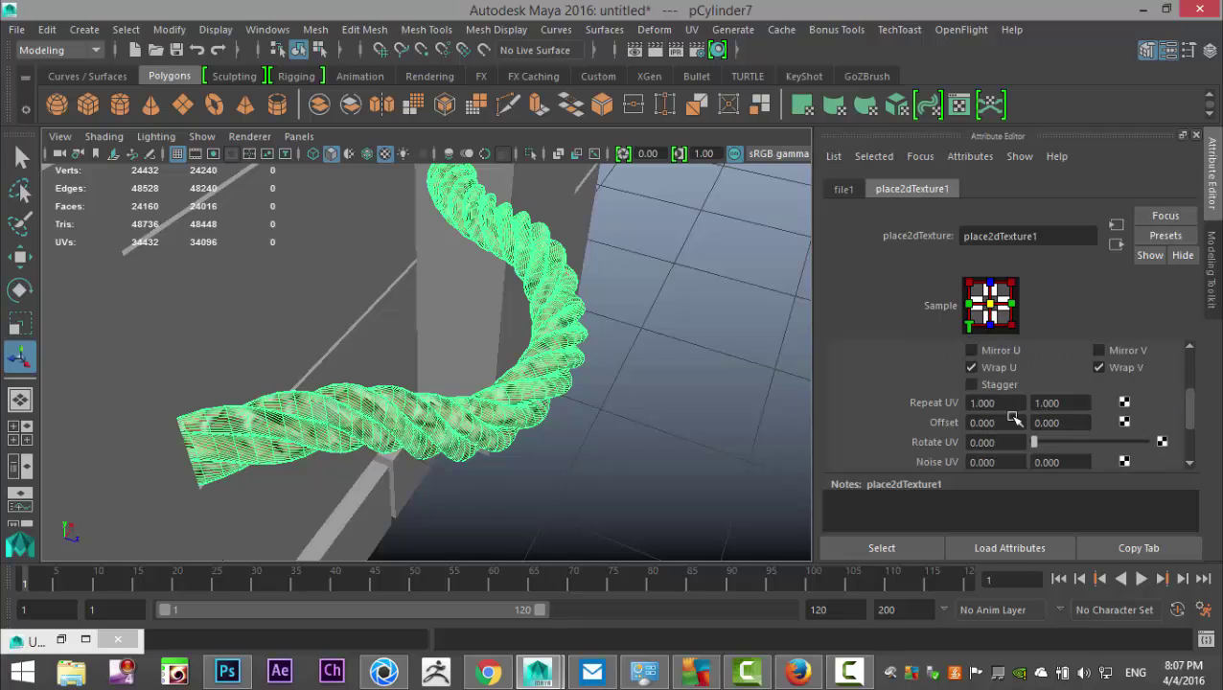
left_click(997, 403)
type("4")
key("Tab")
type("4")
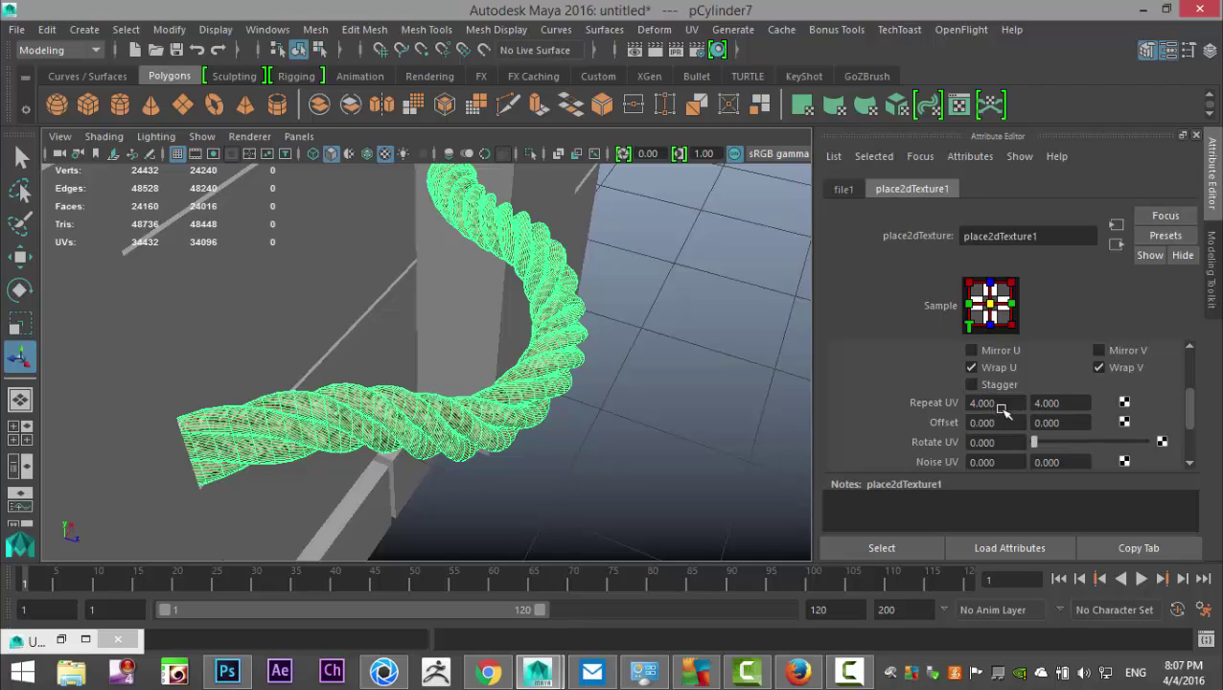
left_click(657, 420)
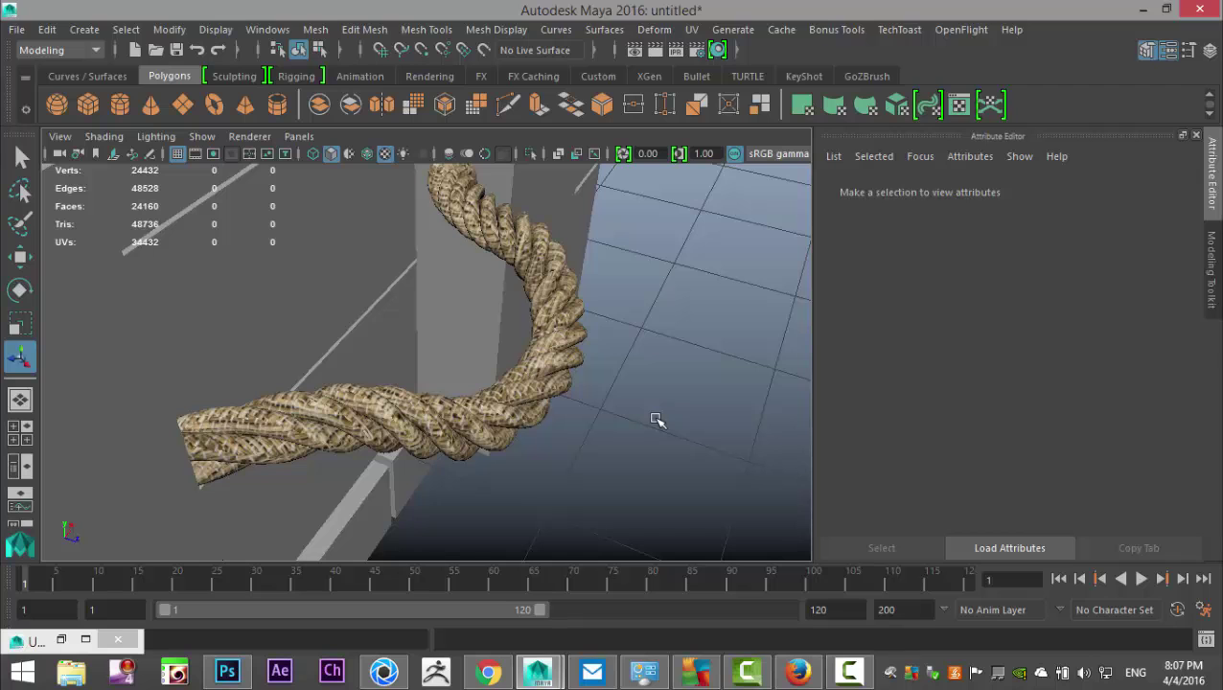
- Set the Repeat UV of the rope handles' color texture to 8 in both directions and deselect the handles
left_click(501, 410)
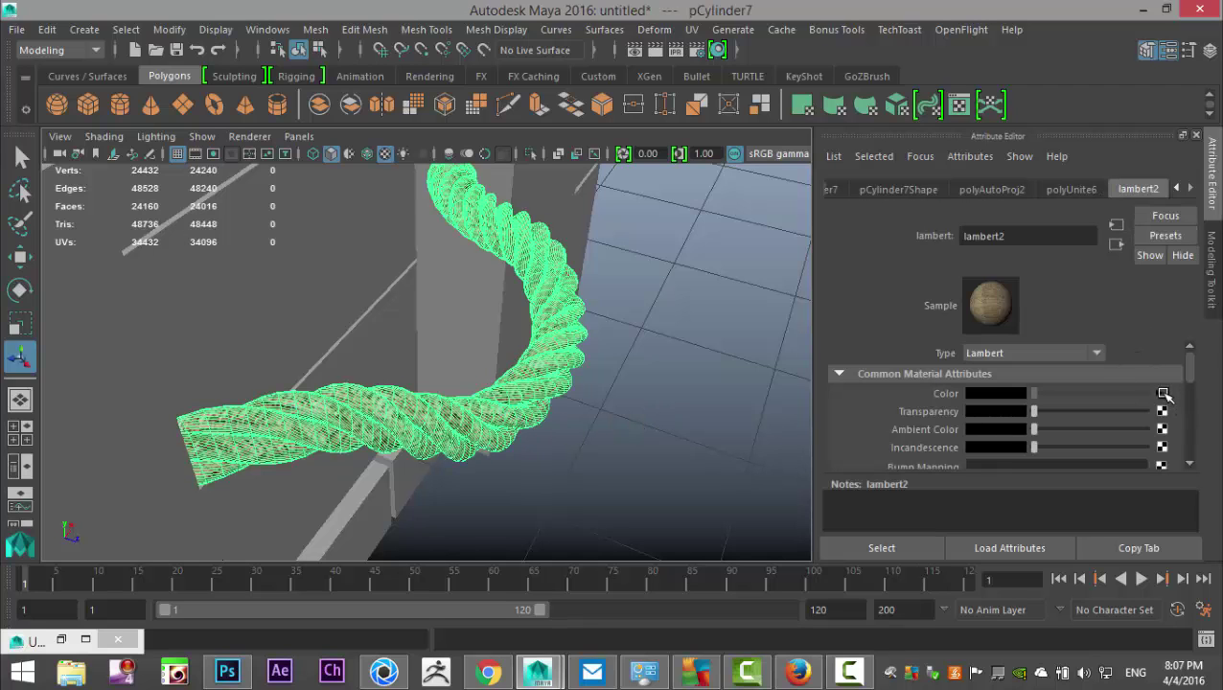
left_click(1164, 394)
double_click(1000, 404)
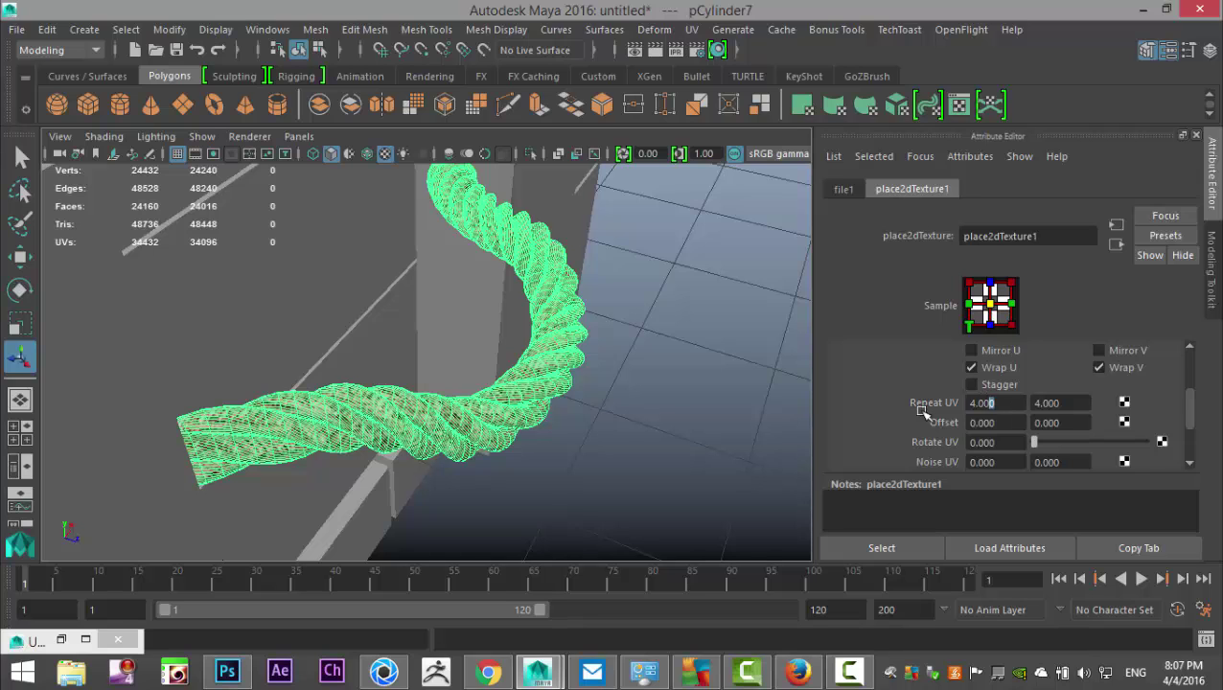
type("8")
key("Tab")
type("8")
key("Return")
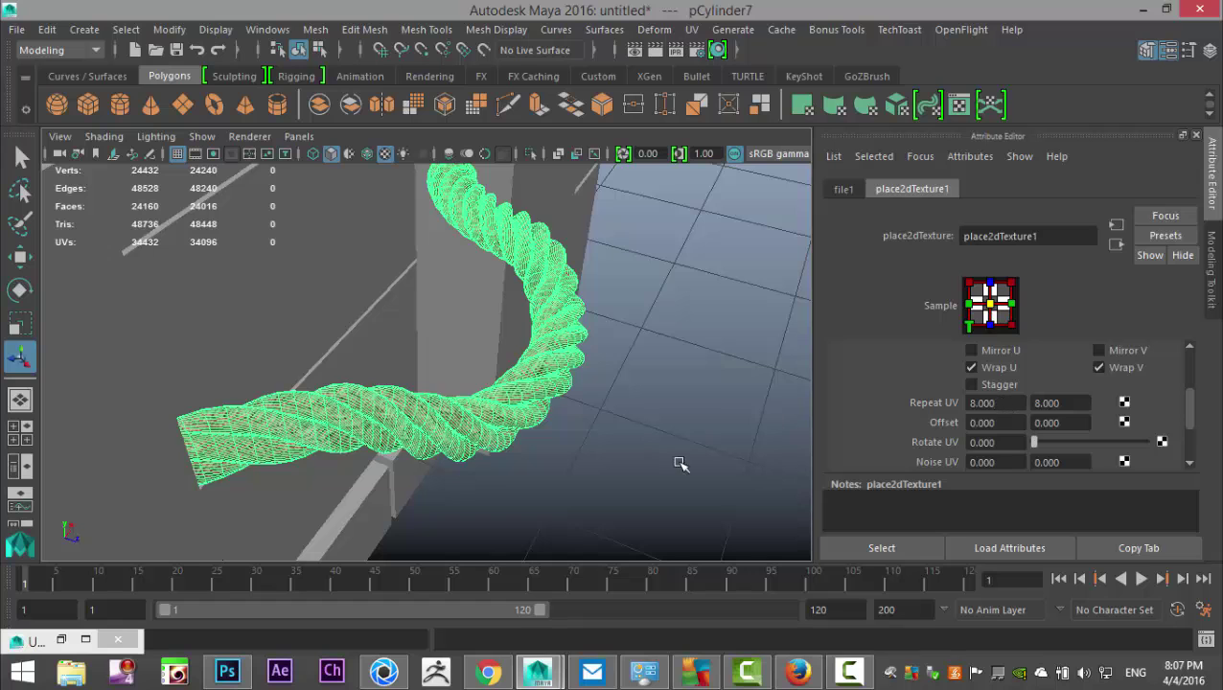
left_click(681, 453)
scroll(680, 452, "down", 5)
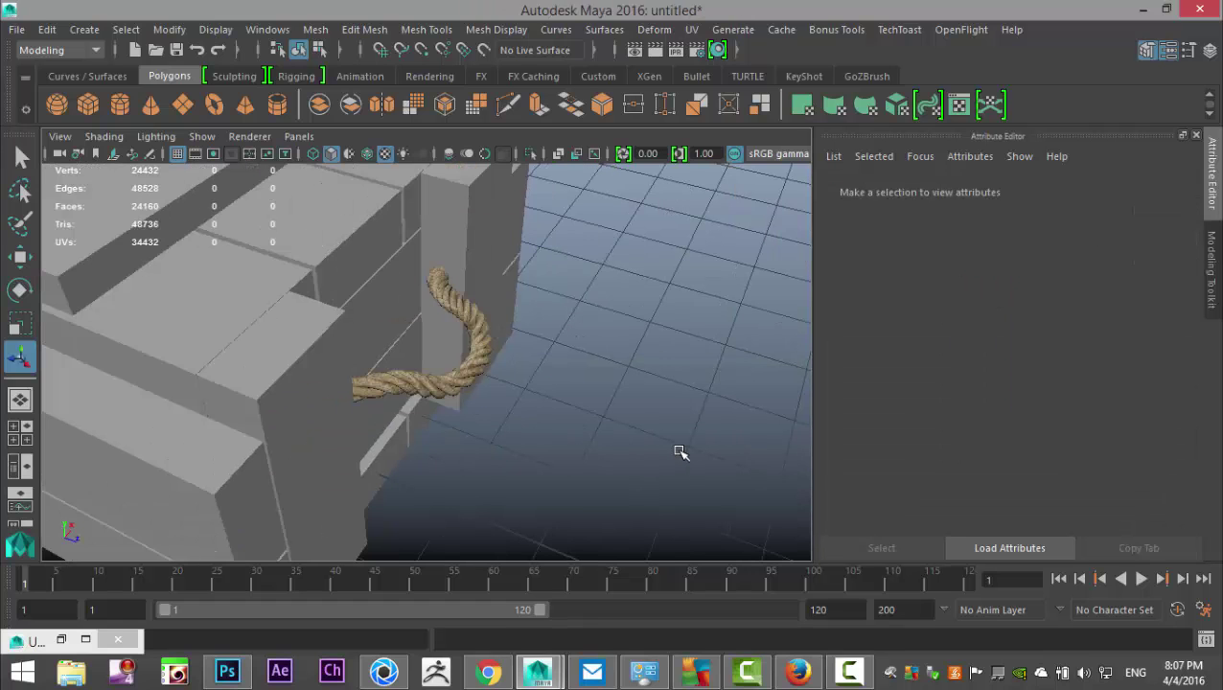
scroll(680, 452, "up", 5)
- Connect a new File texture to the Bump Mapping of the rope handles' Lambert material
left_click(508, 410)
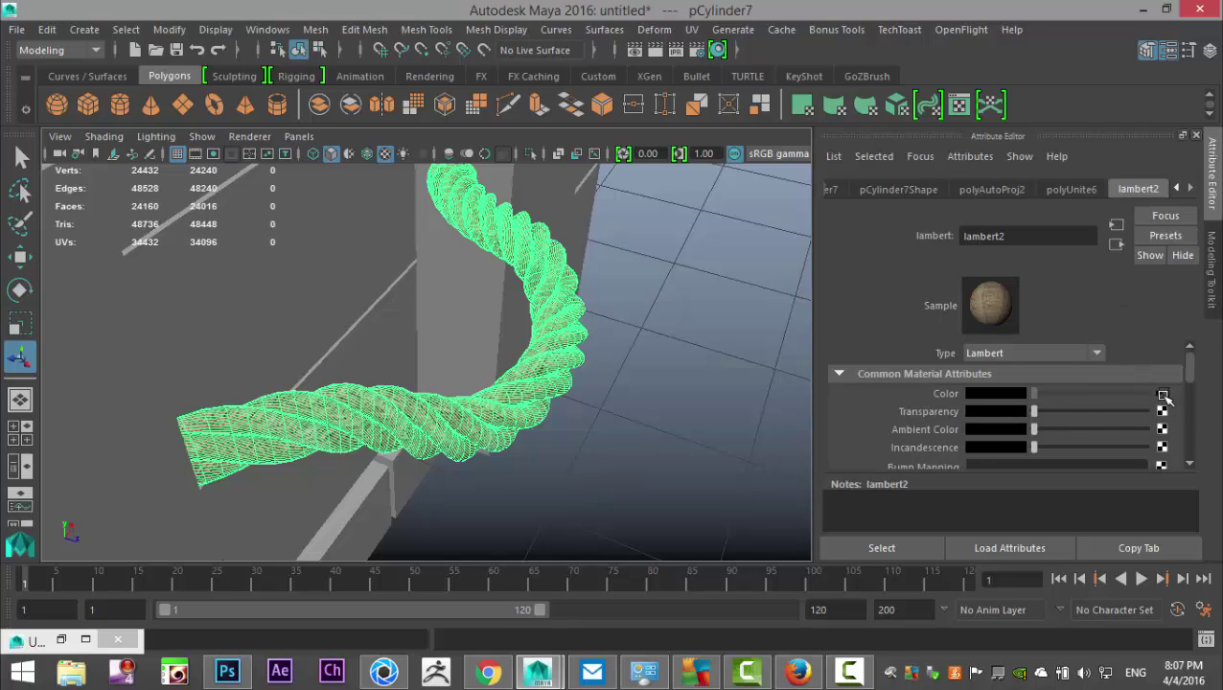
left_click(1163, 393)
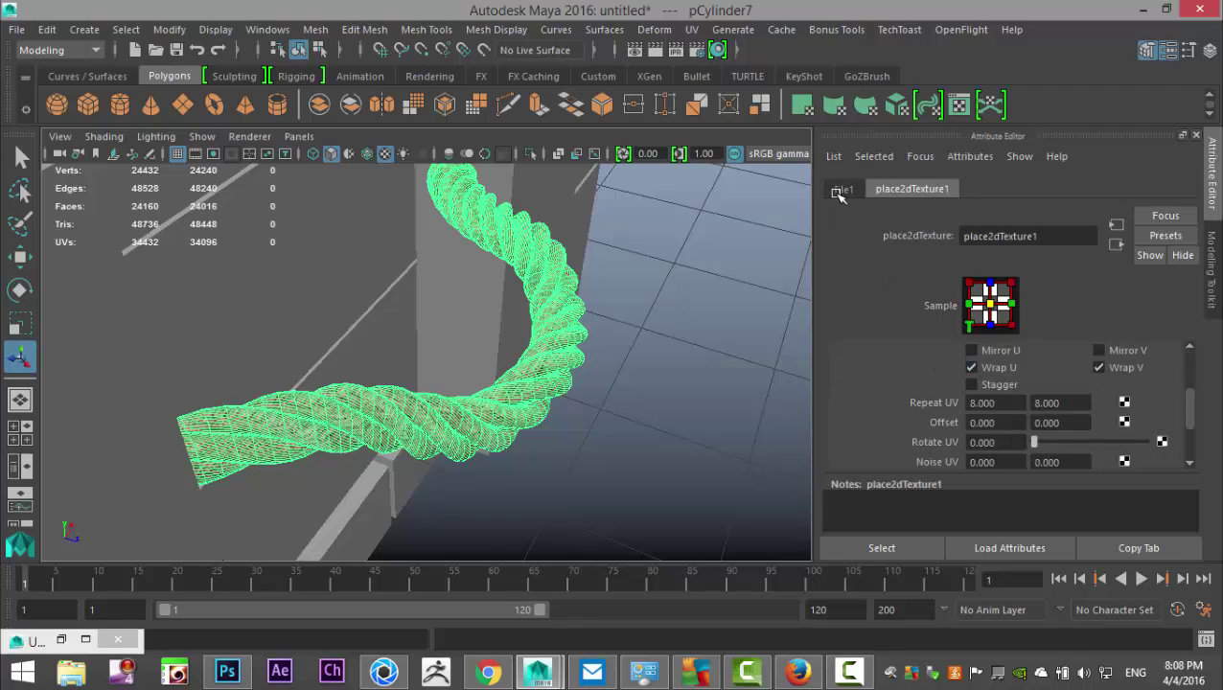
left_click(843, 190)
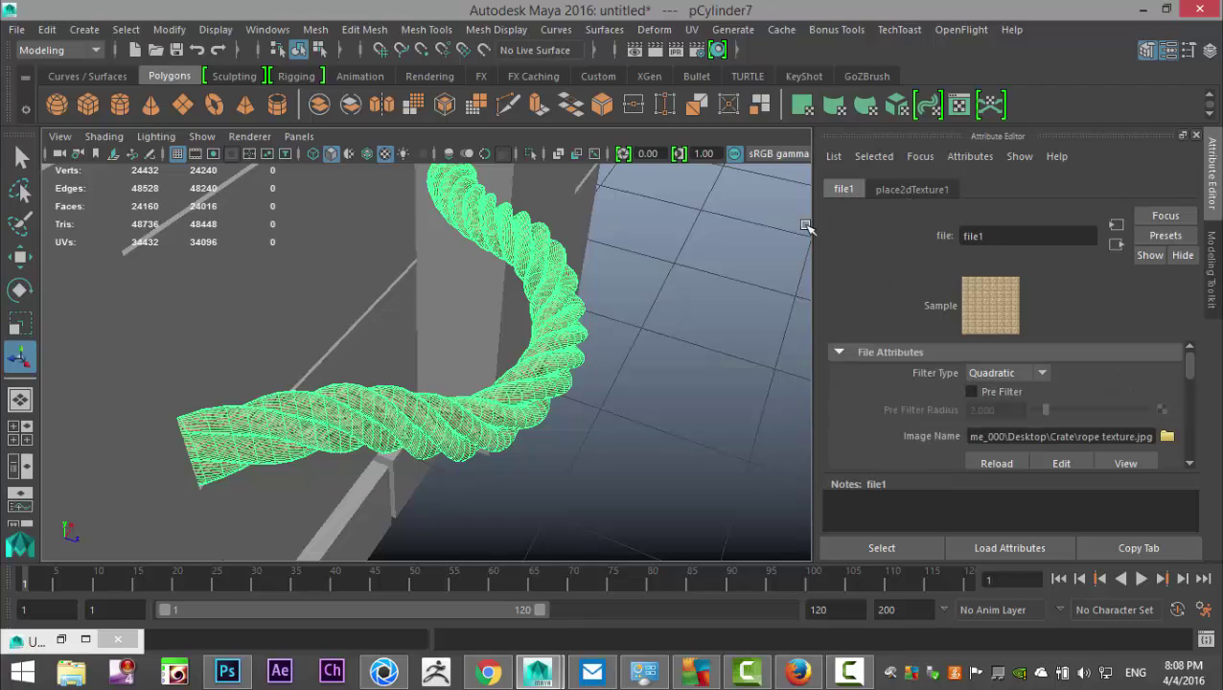
left_click(621, 355)
left_click(567, 328)
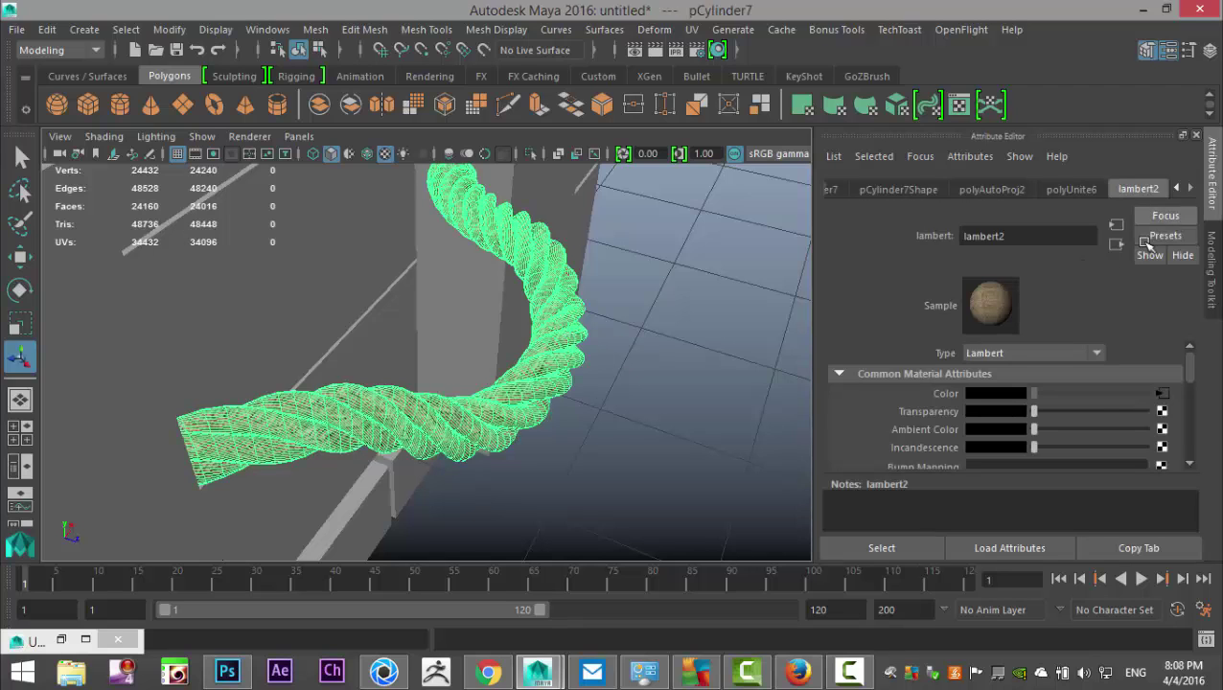
scroll(1092, 393, "down", 1)
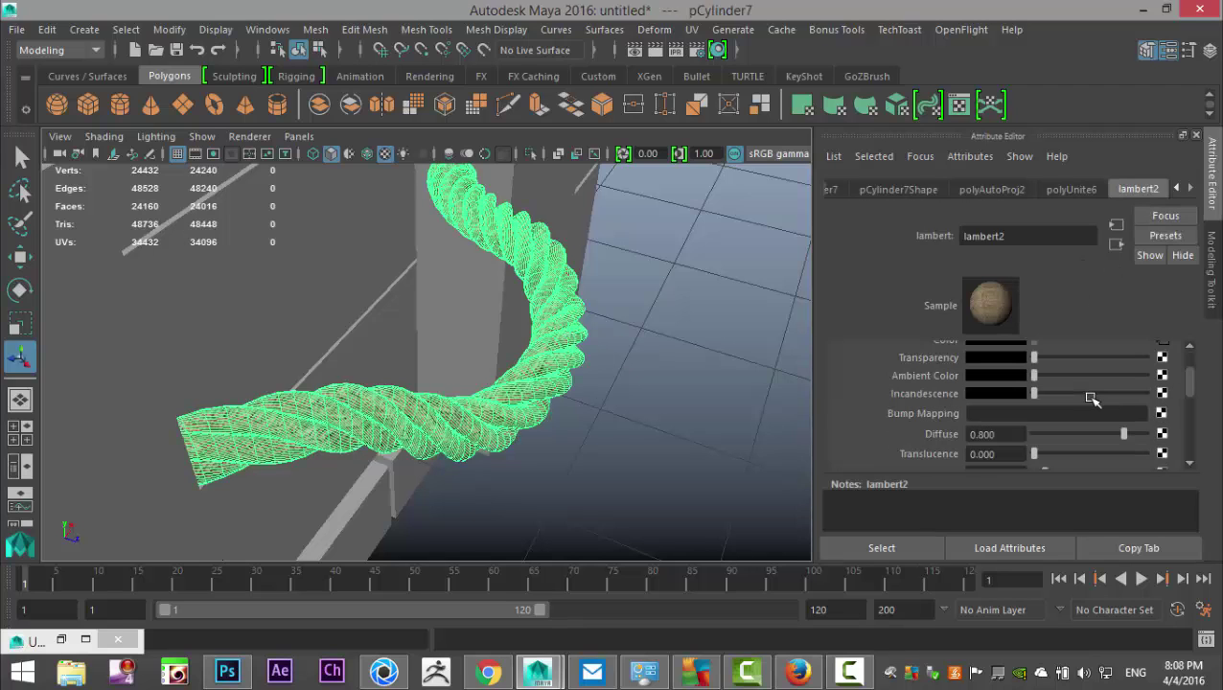
left_click(1162, 413)
left_click(534, 311)
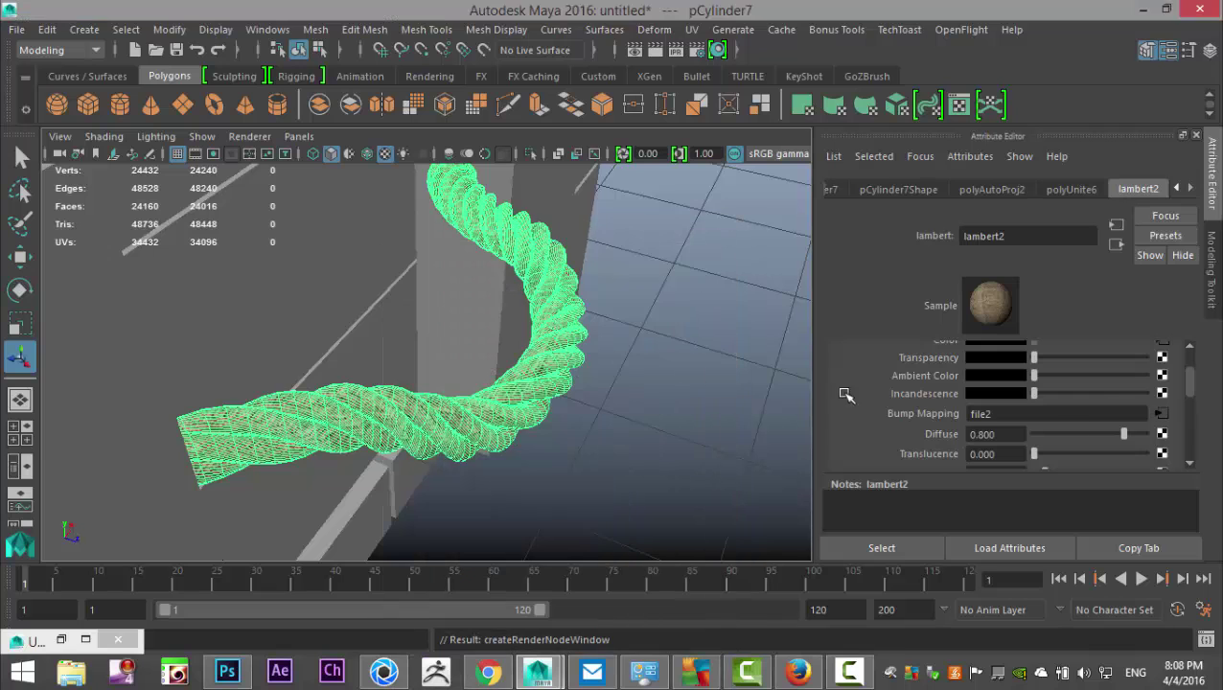
- Load rope texture.jpg from the Crate folder as the image of the bump map's file texture
left_click(909, 189)
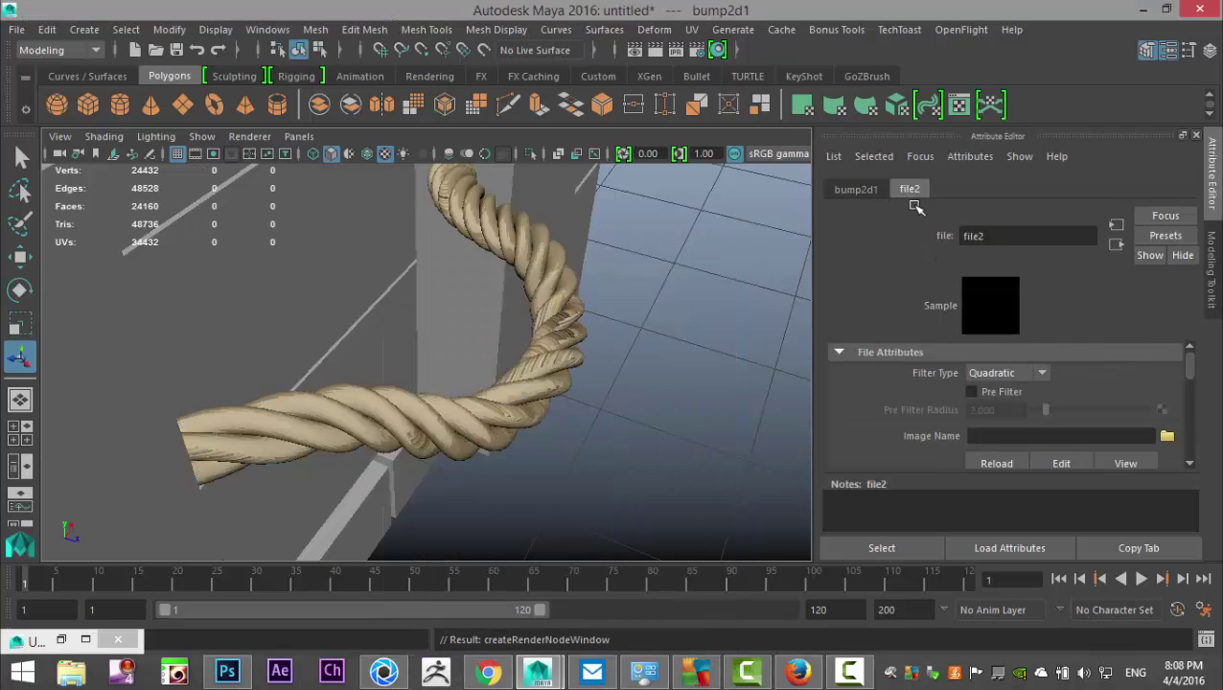
left_click(1166, 436)
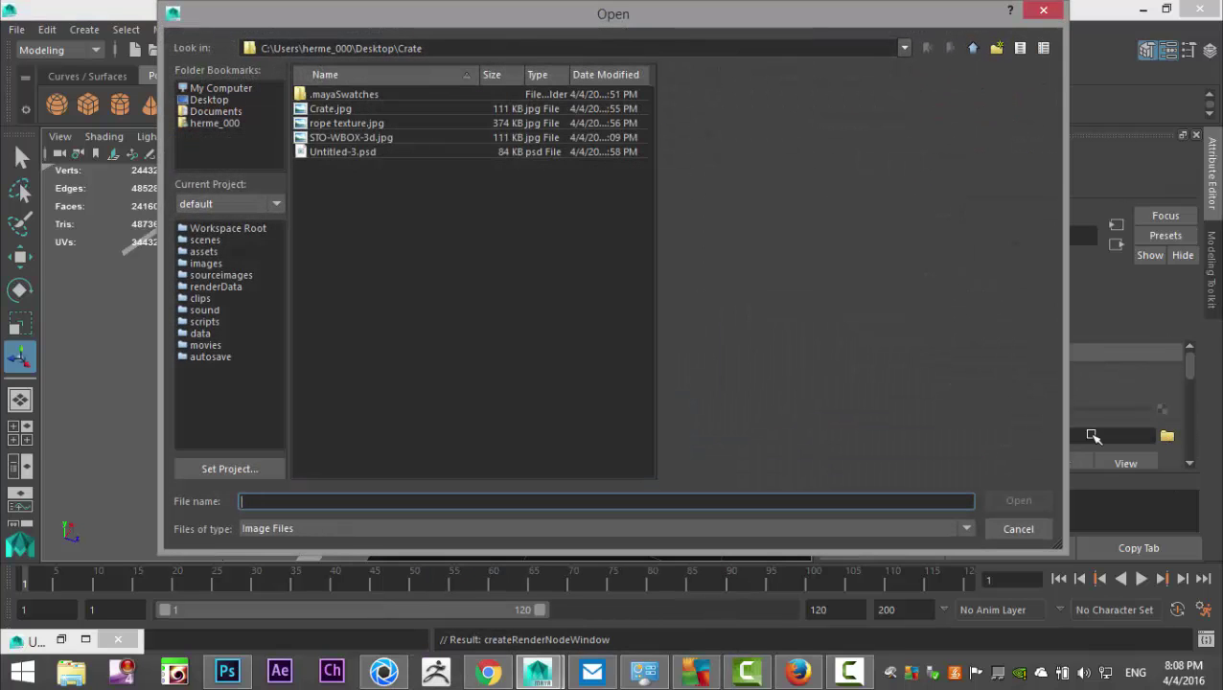
left_click(350, 124)
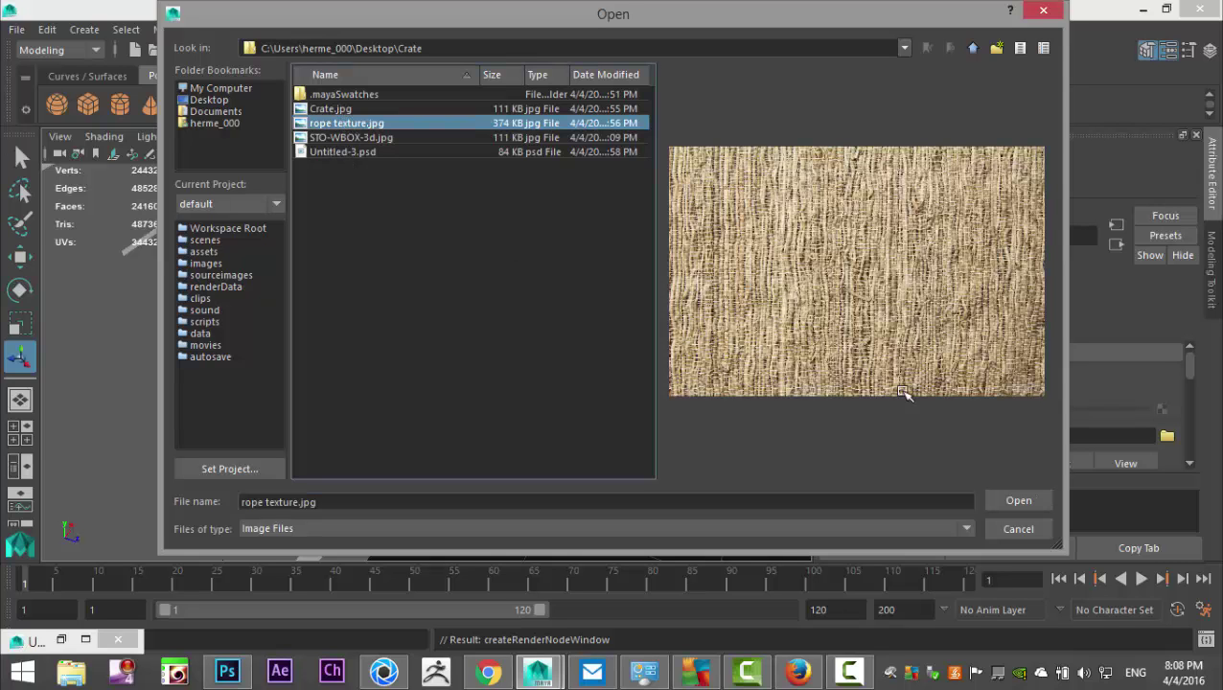
left_click(1012, 500)
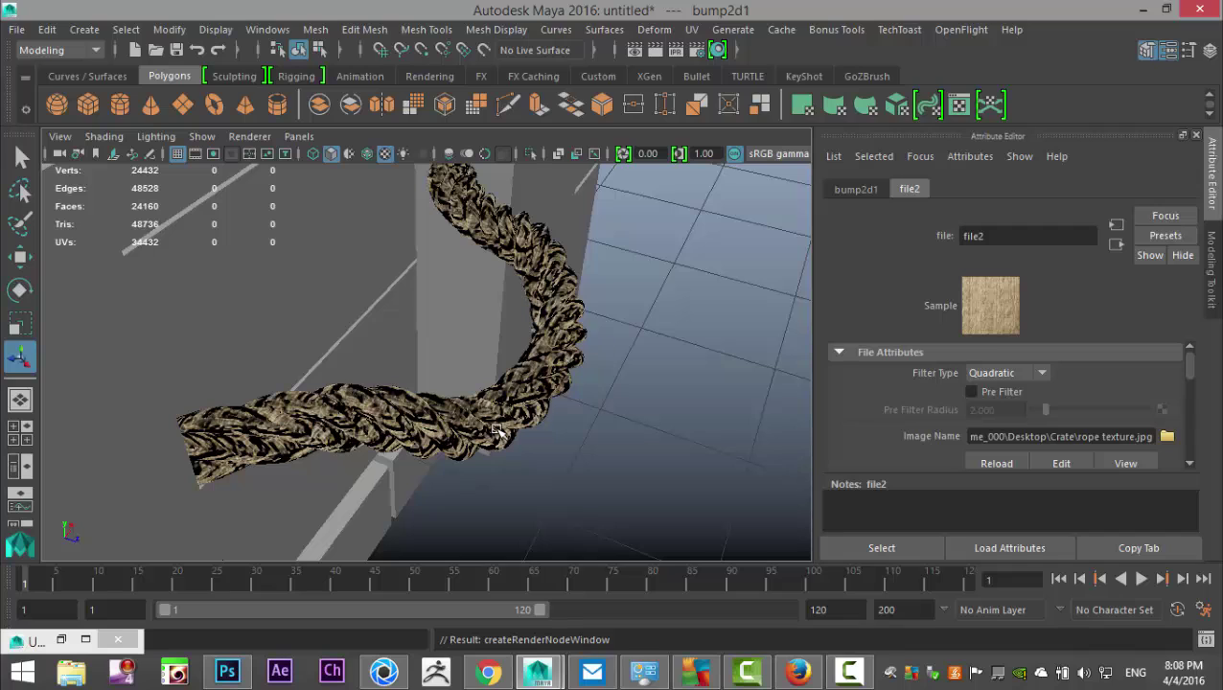
- Try Bump Depth values of 0.25 and 0.1 on the rope material, settle on 0.025, and clear the selection
left_click(856, 190)
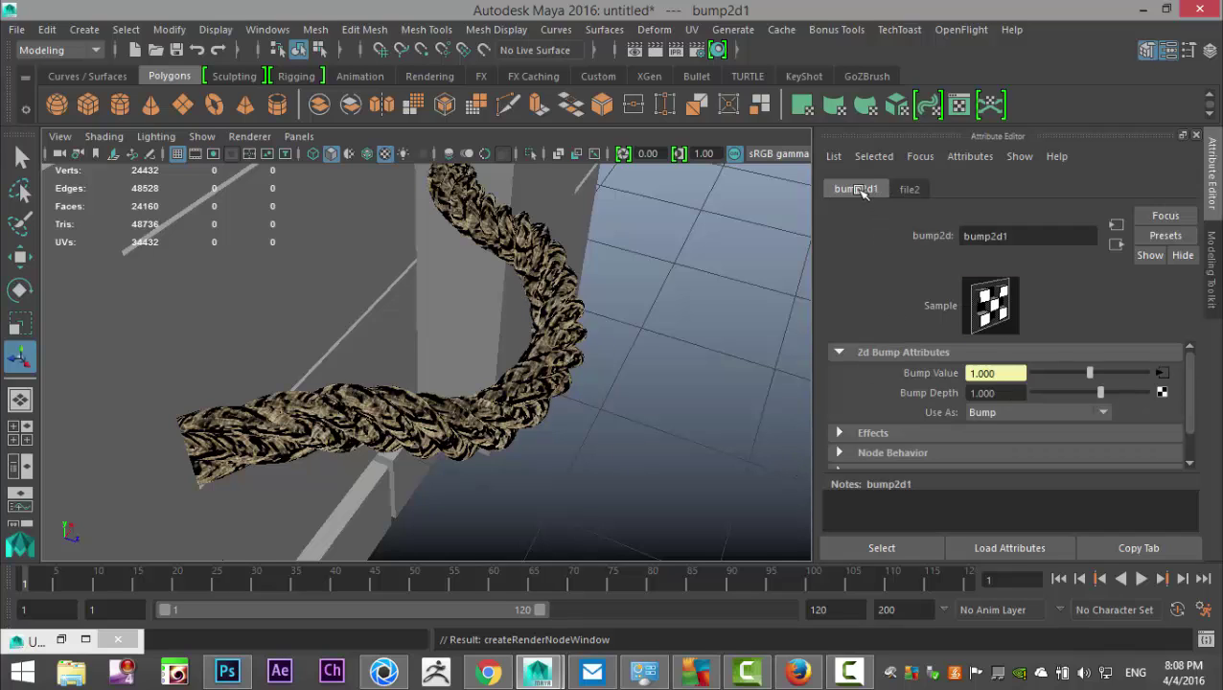
left_click(1017, 393)
type("0.25")
key("Return")
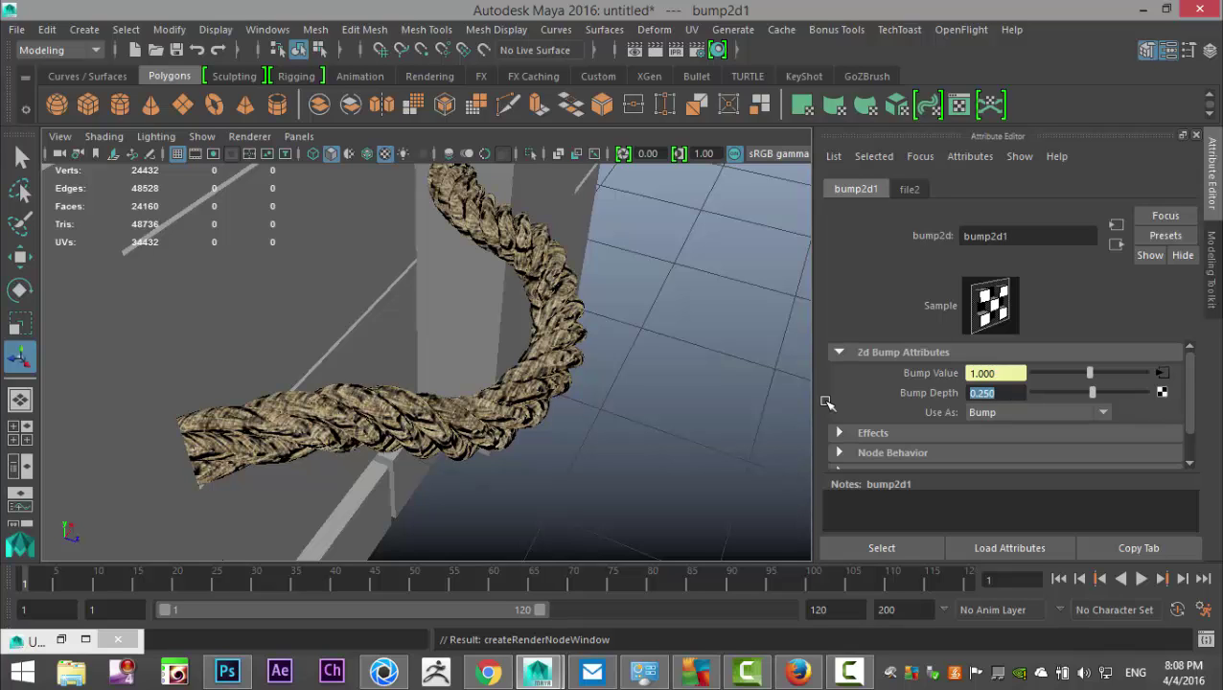
type("0.1")
key("Return")
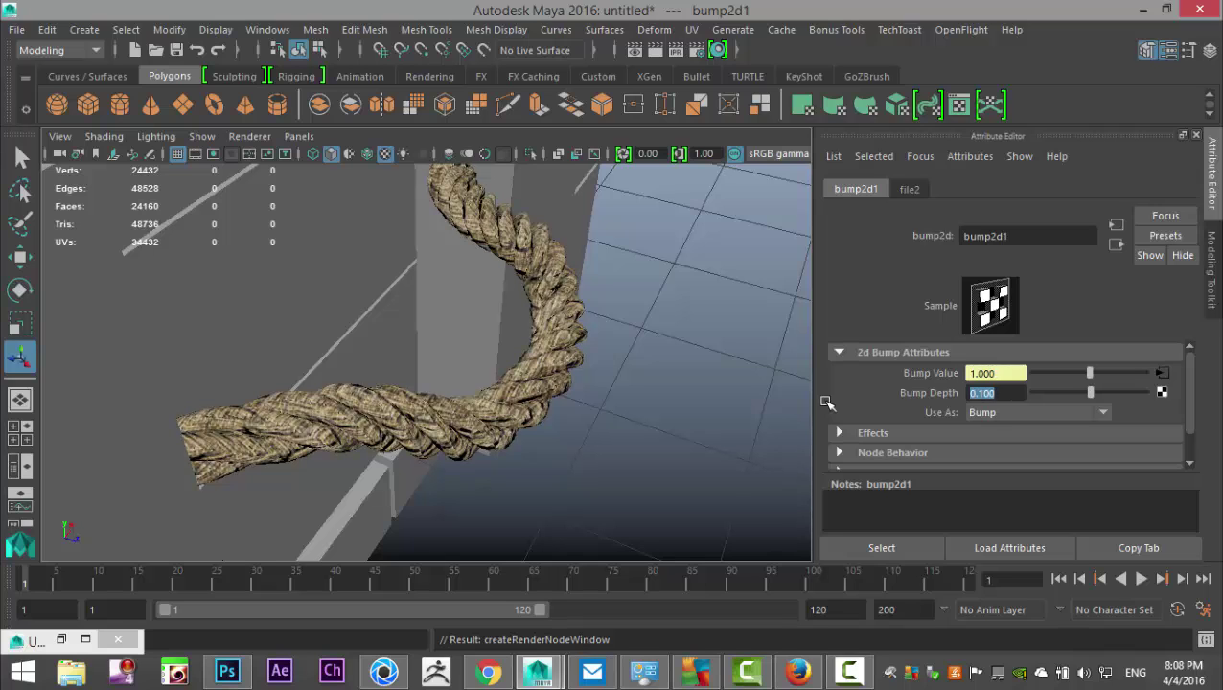
type("0.")
key("Return")
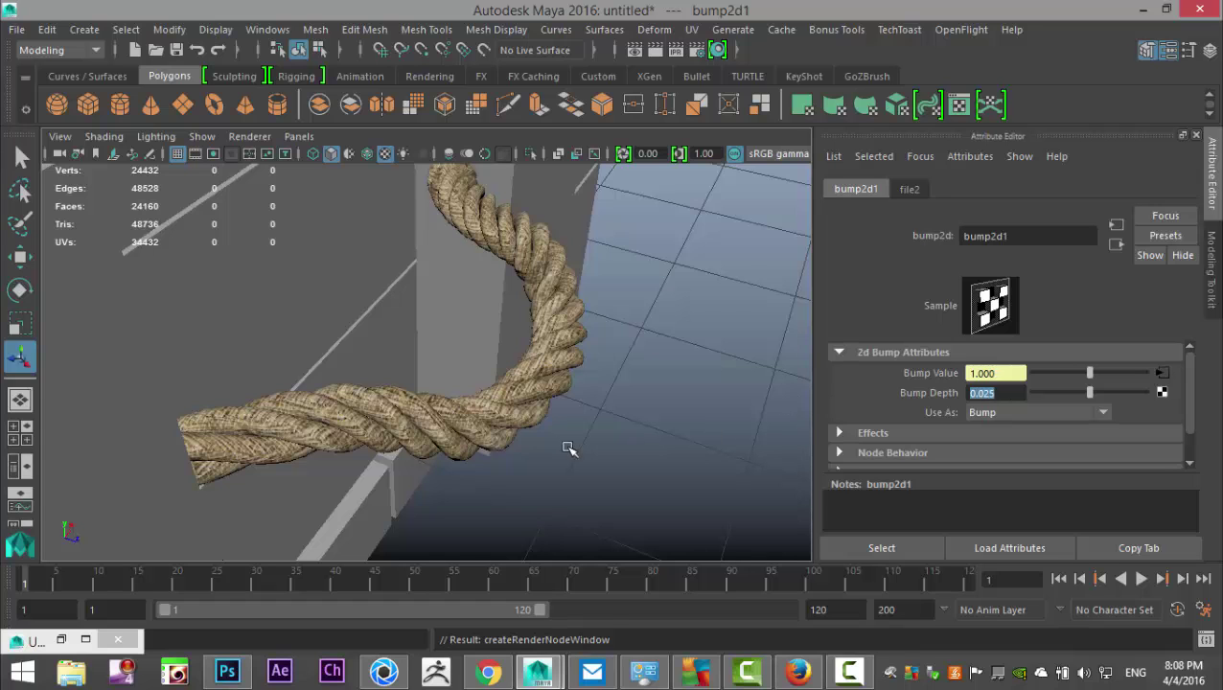
scroll(570, 450, "up", 3)
scroll(585, 475, "down", 1)
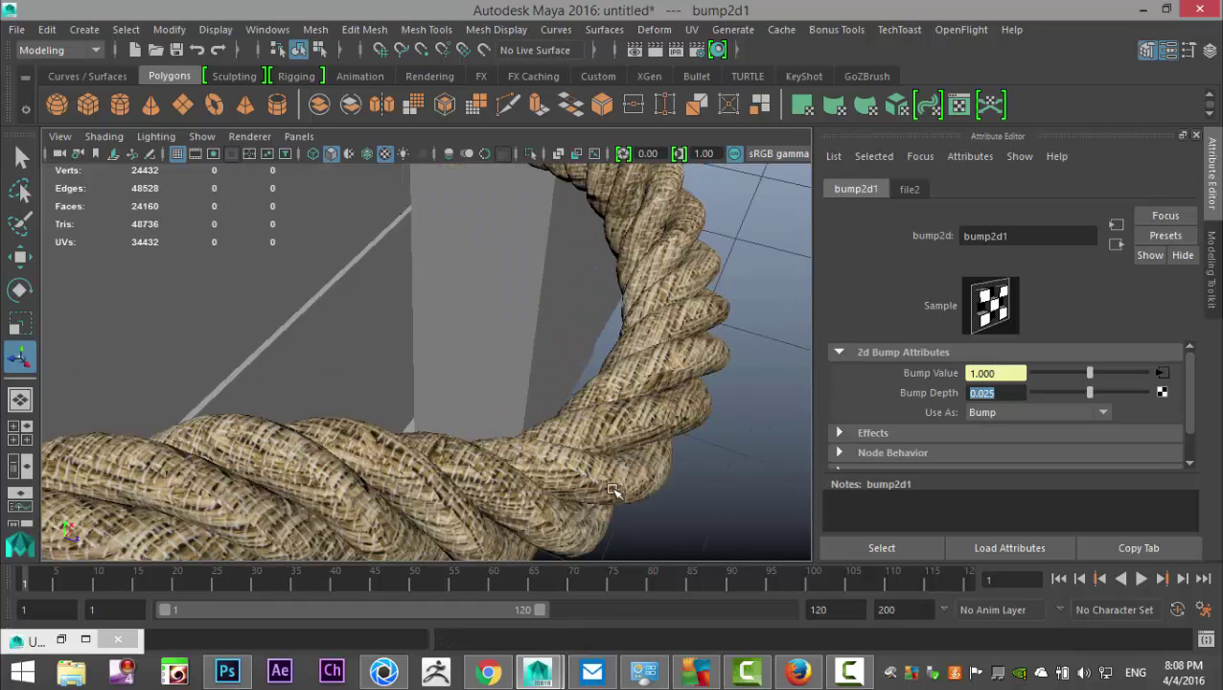
left_click(733, 494)
- Assign a new Lambert material to the wooden crate body
scroll(704, 494, "down", 10)
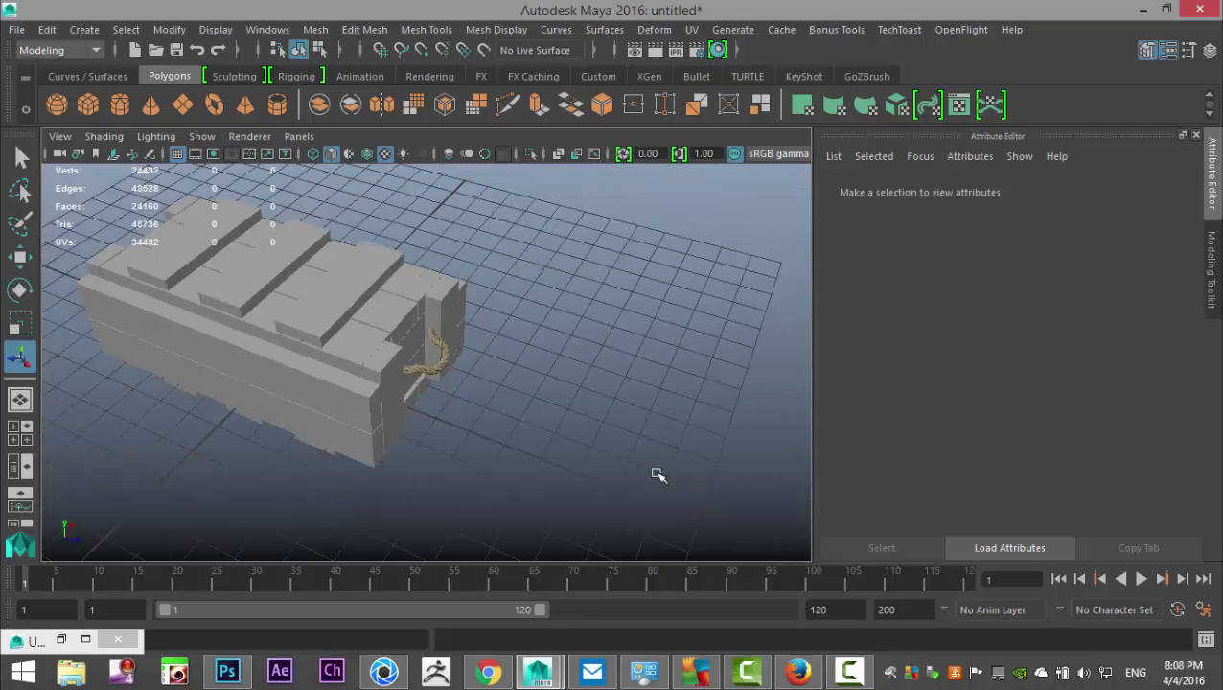
left_click_drag(496, 411, 679, 415, "alt")
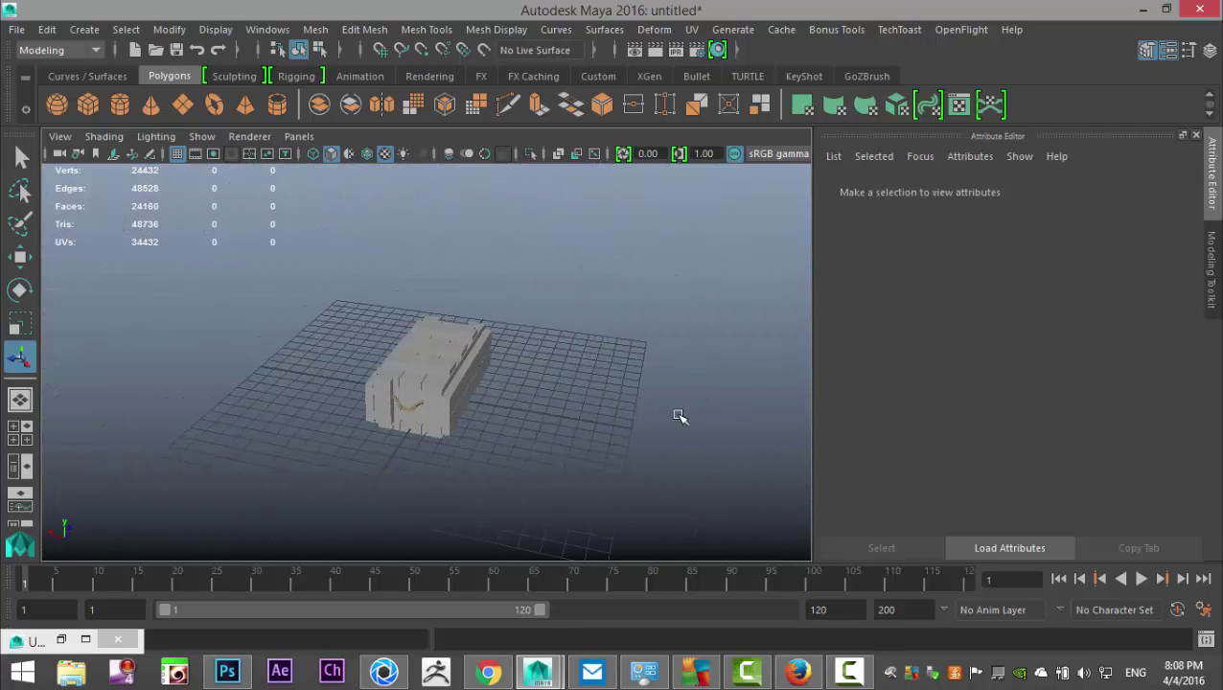
scroll(675, 422, "up", 4)
left_click_drag(647, 464, 548, 464, "alt")
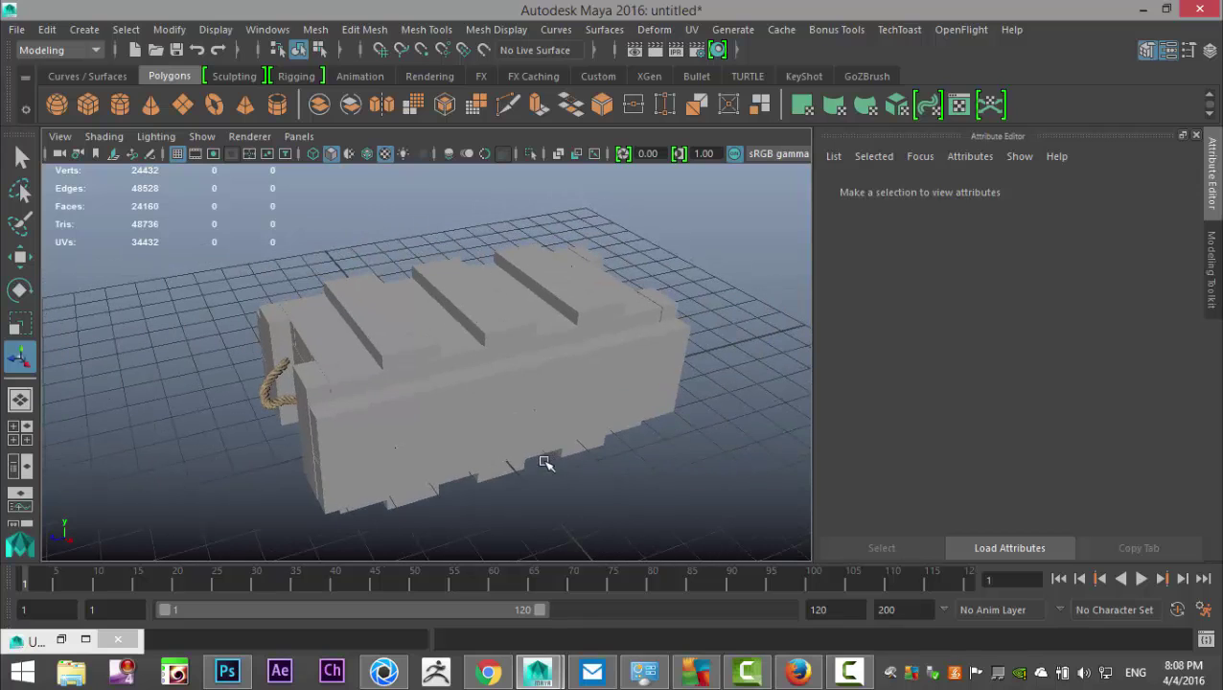
left_click(505, 384)
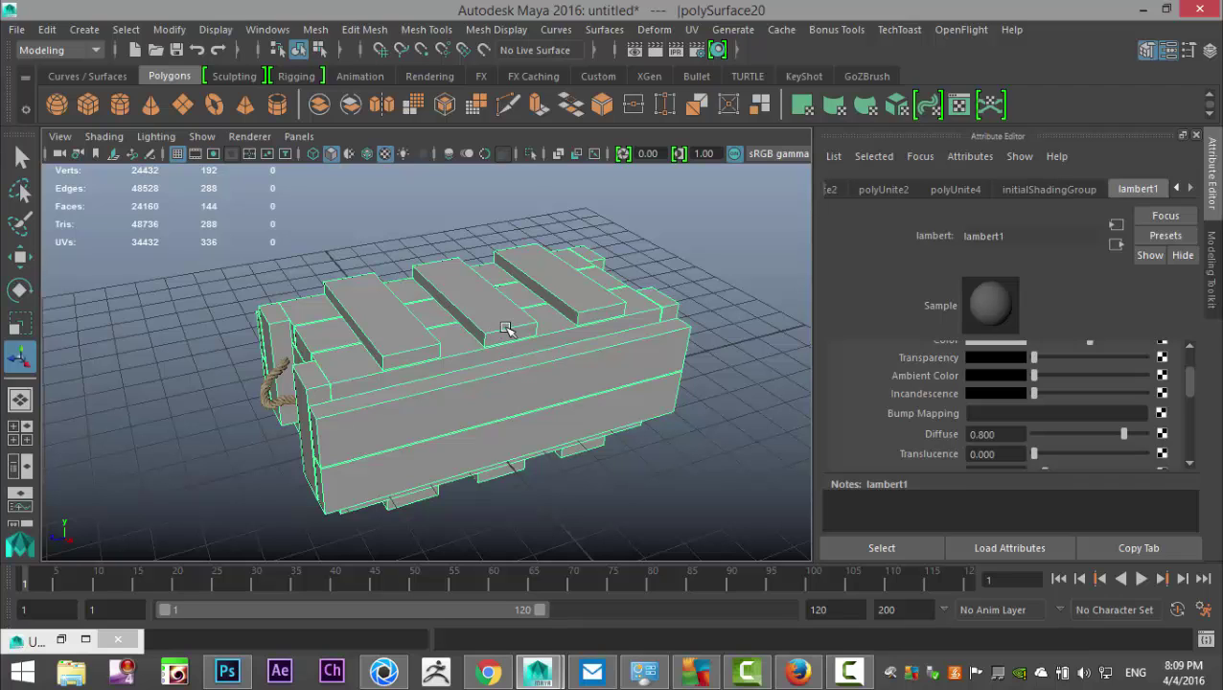
right_click(505, 332)
left_click(529, 595)
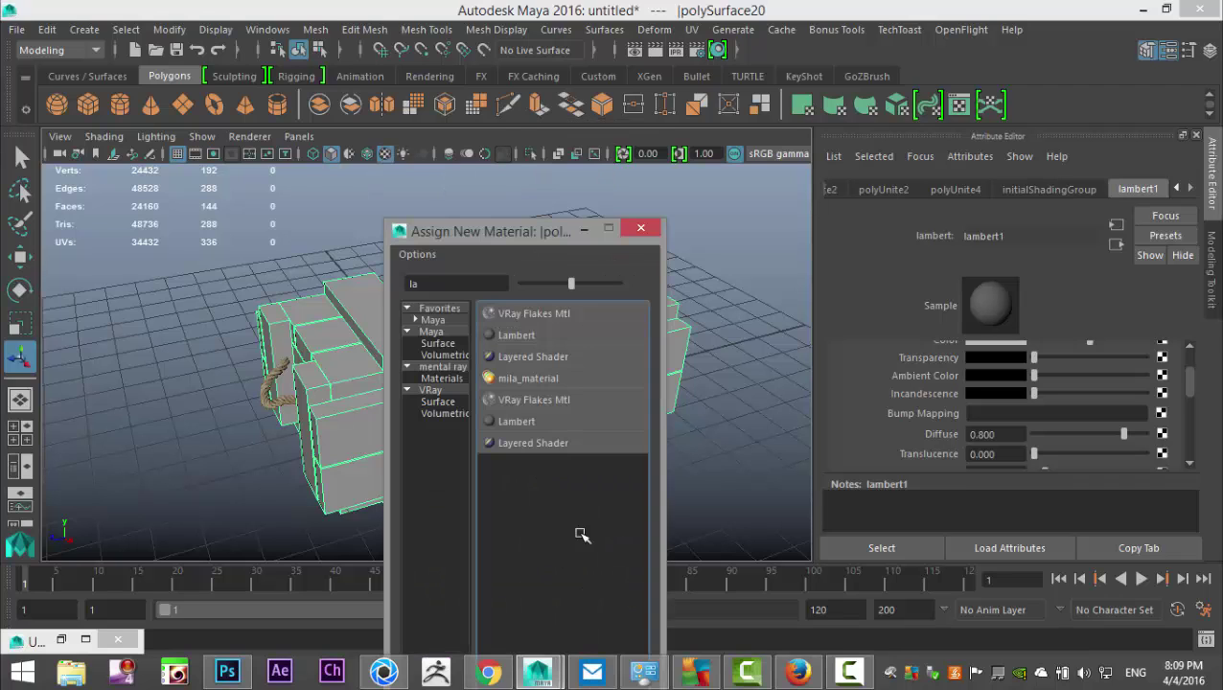
left_click(529, 332)
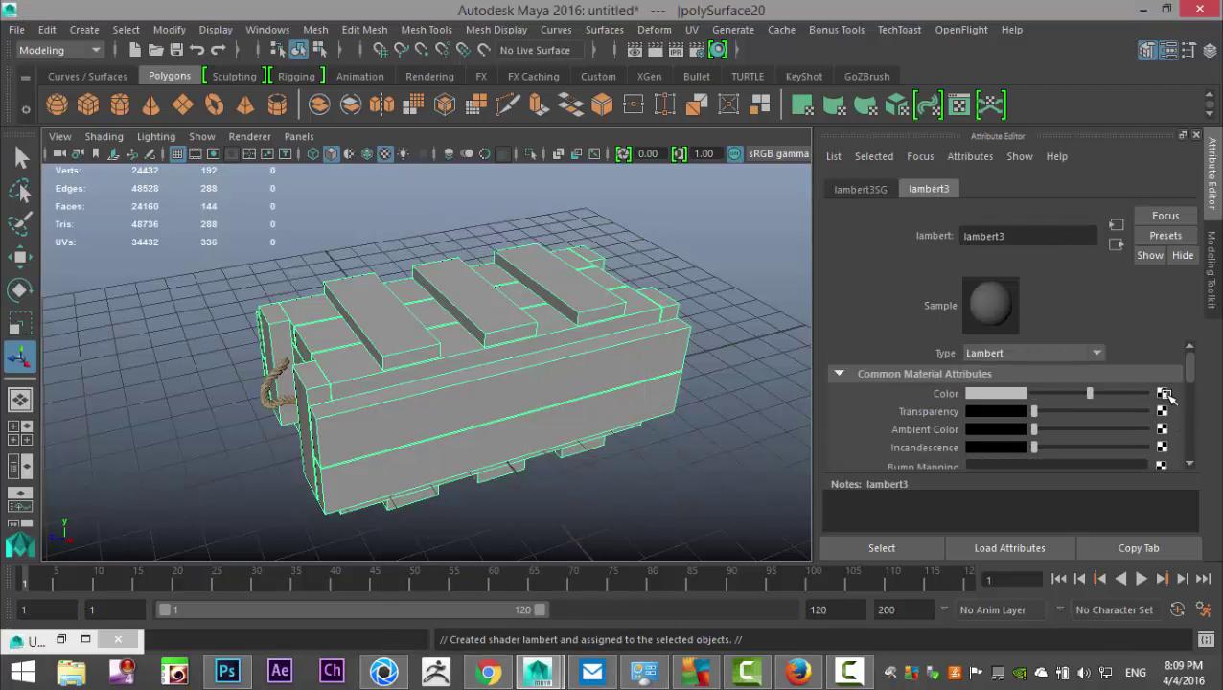
- Connect a File texture to the crate material's Color and load wood texture.jpg from the Desktop
left_click(1162, 394)
left_click(535, 314)
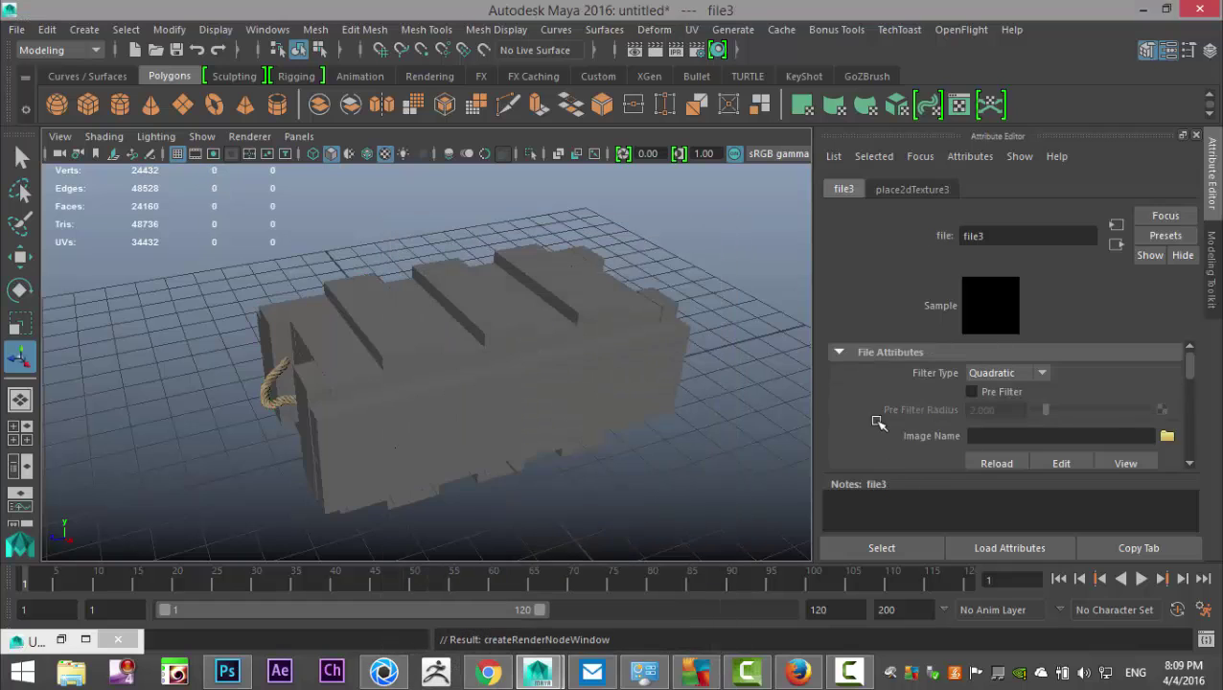
left_click(1165, 436)
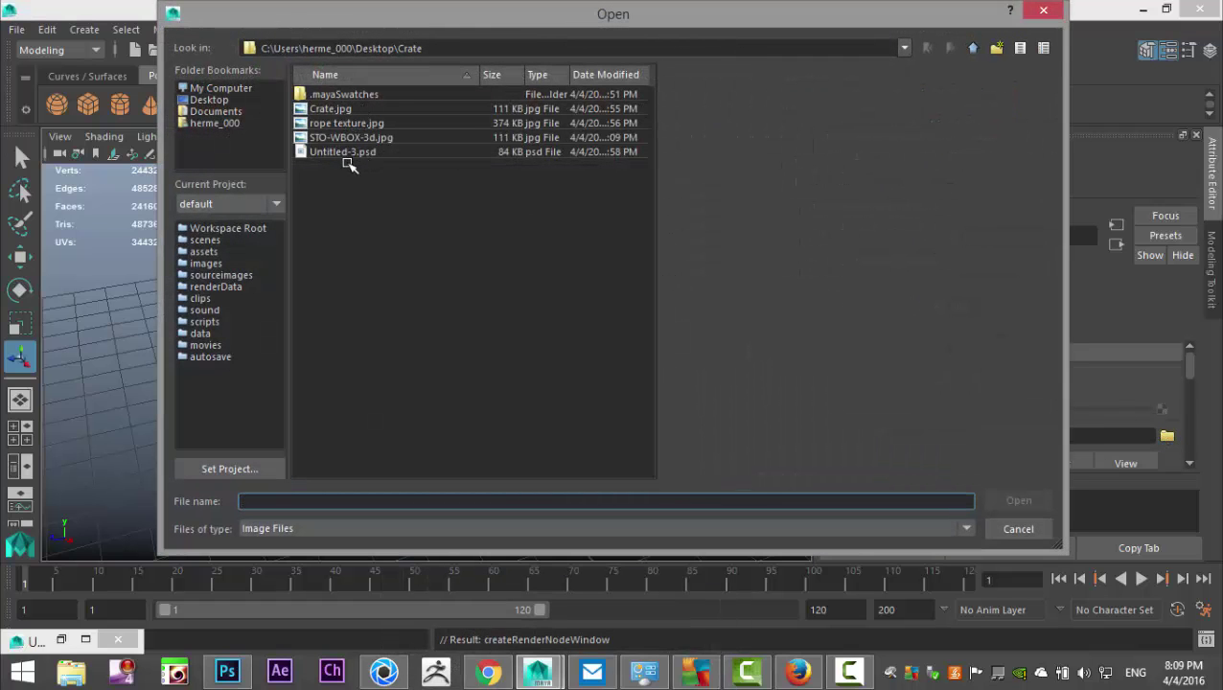
left_click(210, 100)
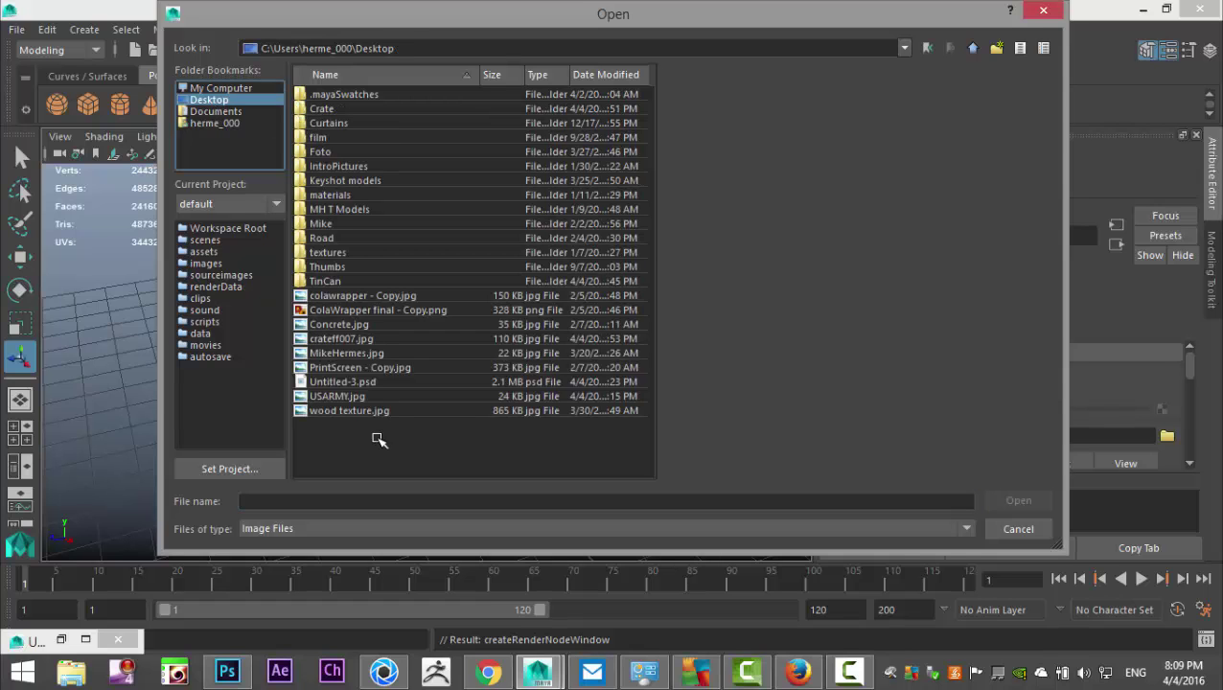
left_click(357, 412)
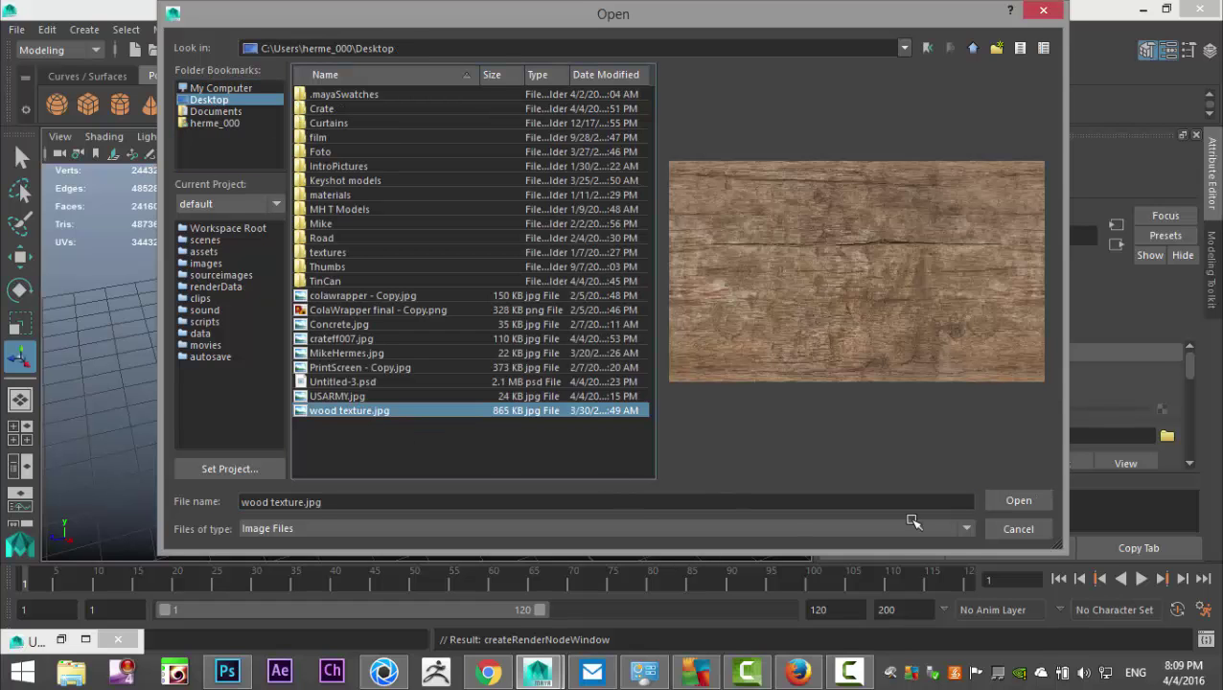
left_click(1012, 499)
left_click_drag(496, 462, 538, 491, "alt")
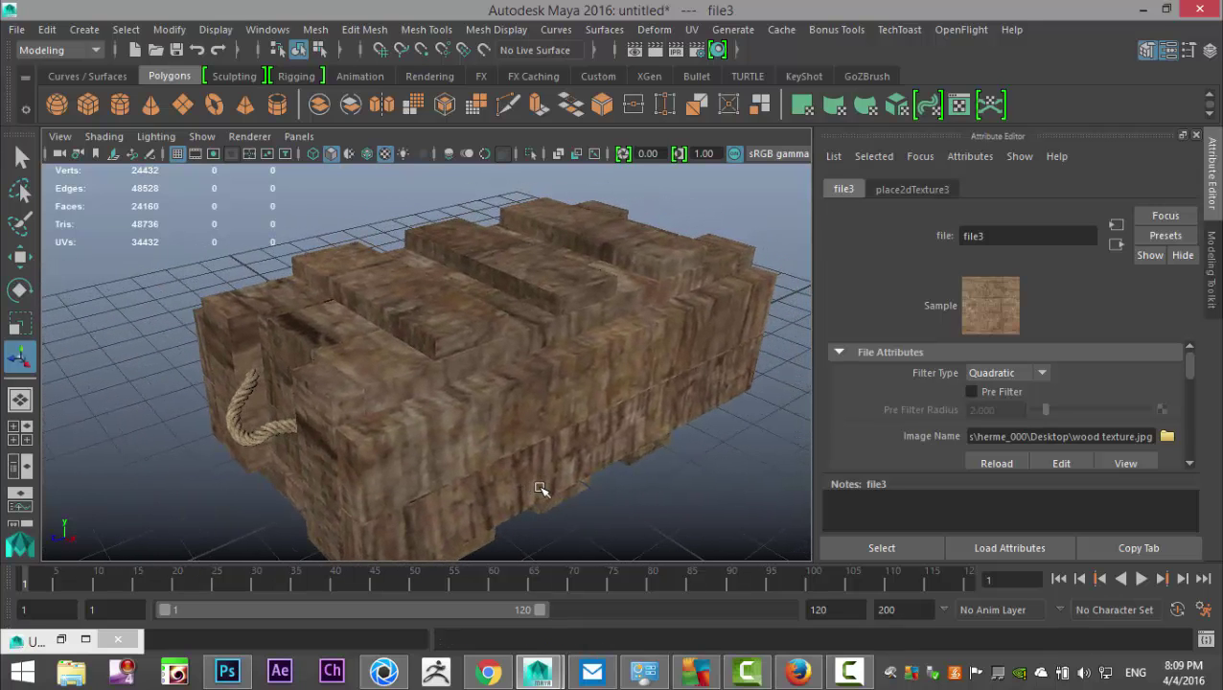
- Examine the crate's UV layout over the wood texture in the UV Editor, then close the editor
left_click(598, 378)
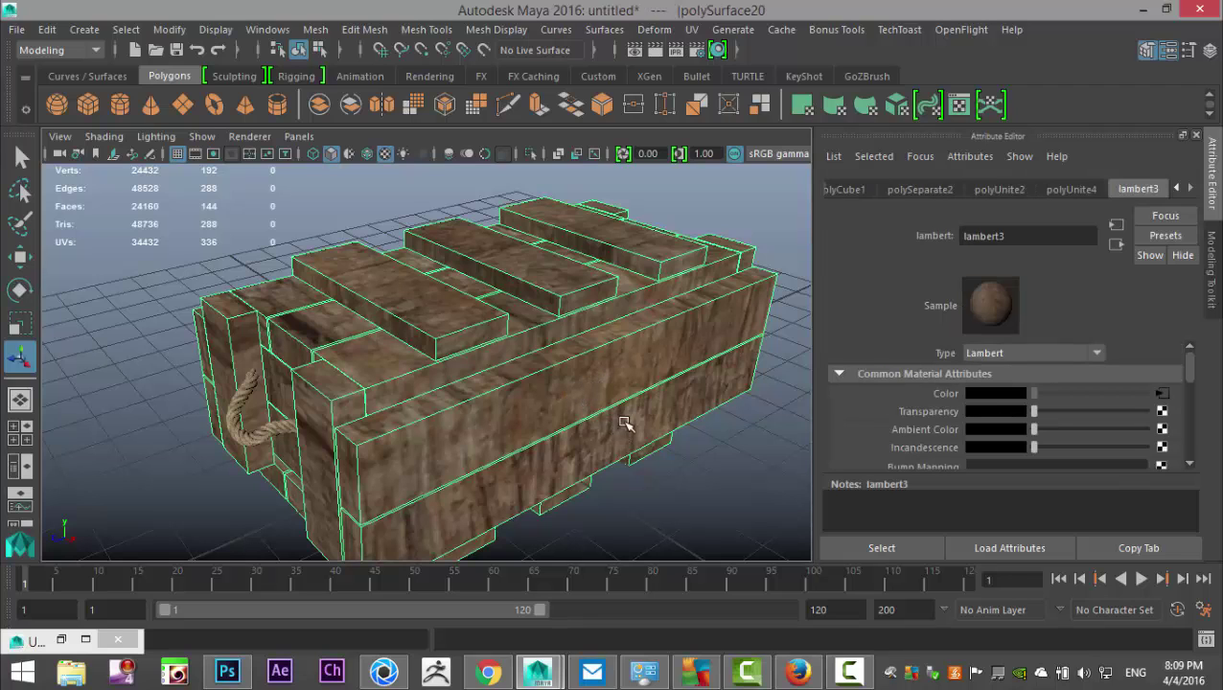
left_click(691, 30)
left_click(750, 38)
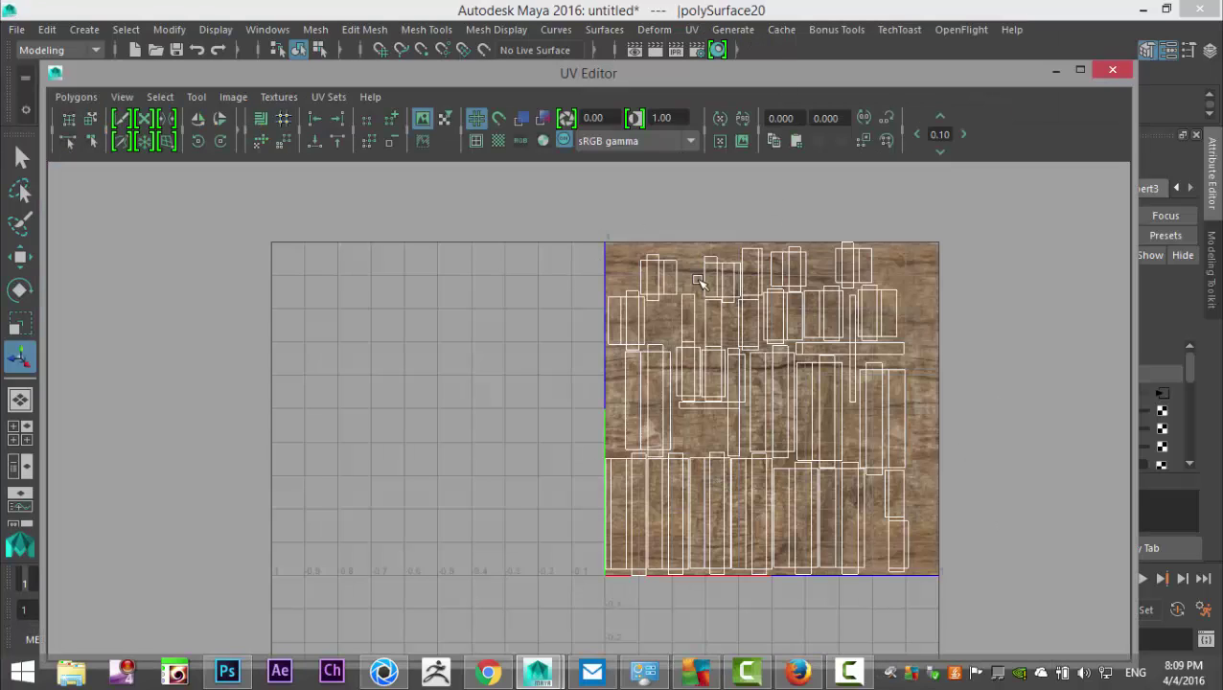
left_click(1111, 70)
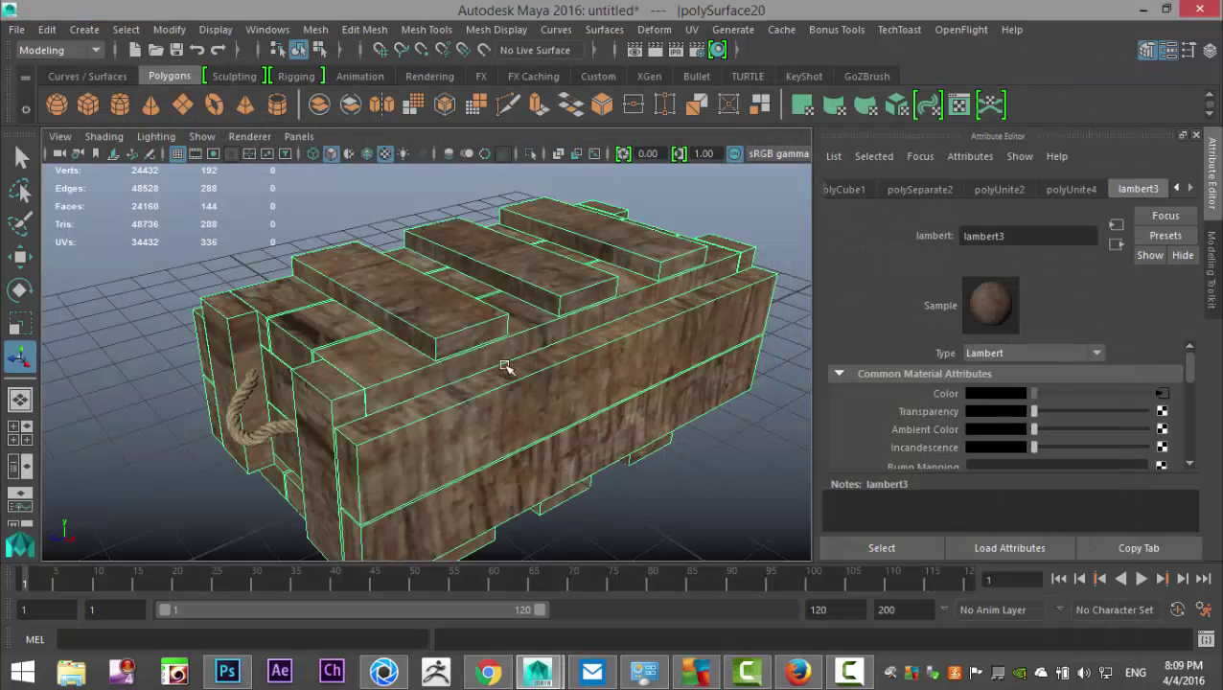
- Assign a new Lambert material to the wooden crate body in place of the wood texture
right_click(559, 267)
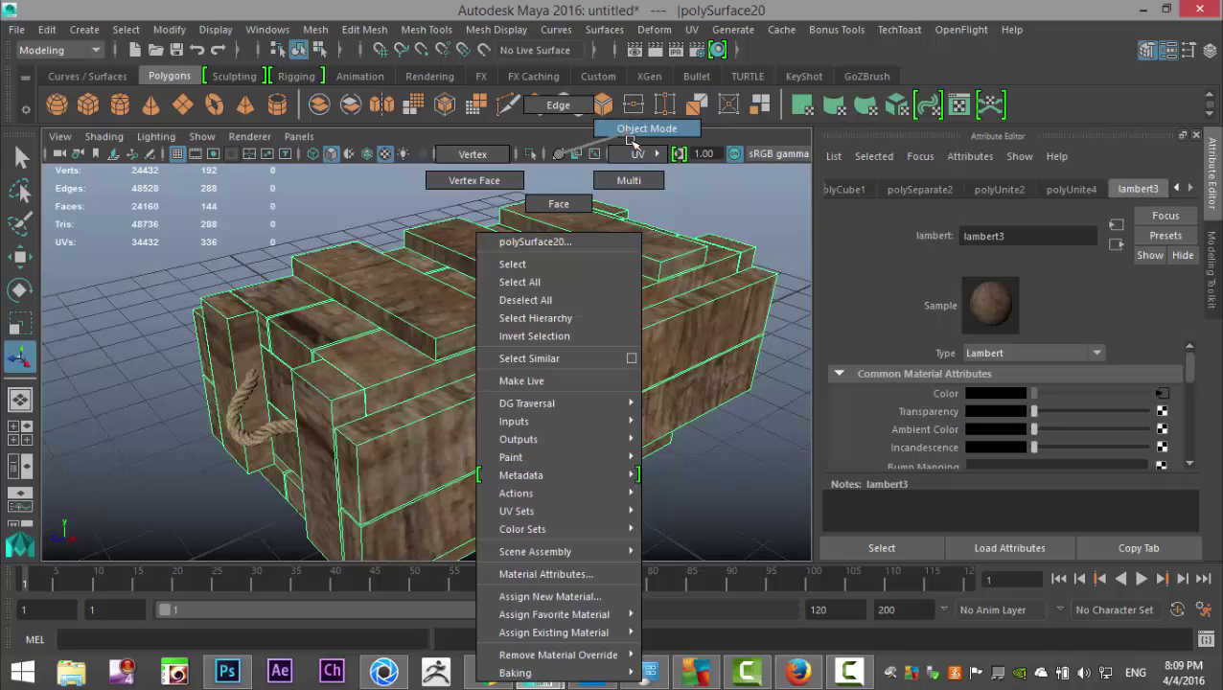
left_click(629, 140)
right_click(563, 282)
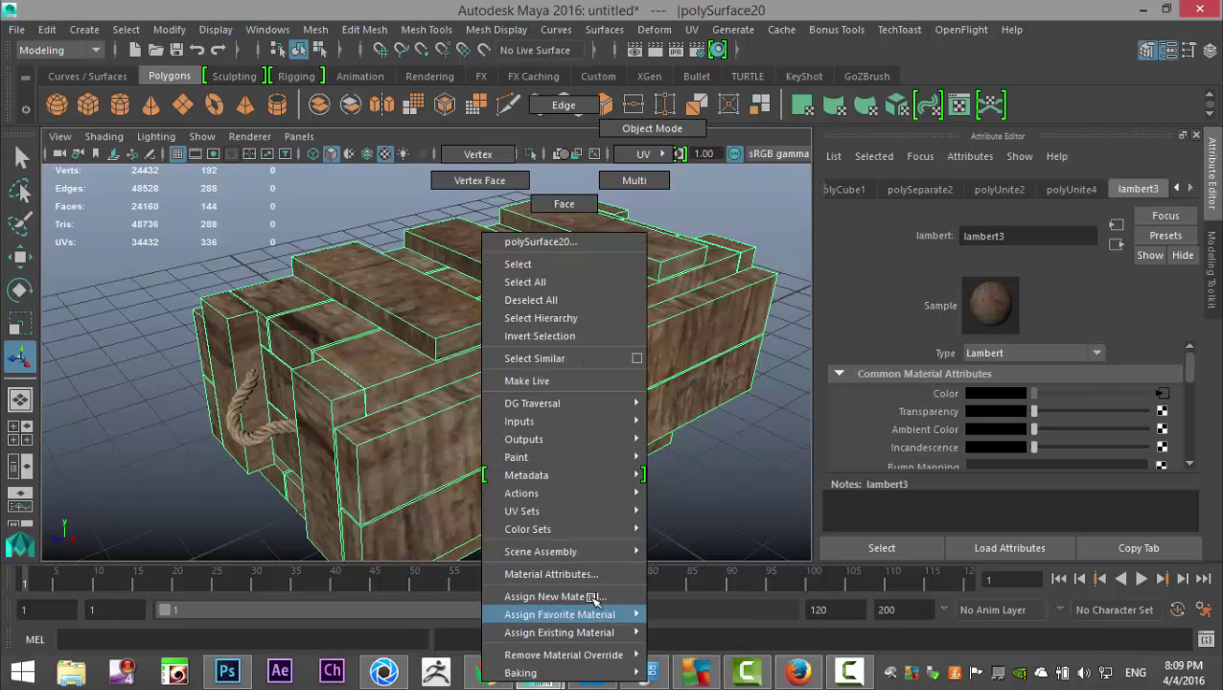
left_click(590, 594)
left_click(513, 334)
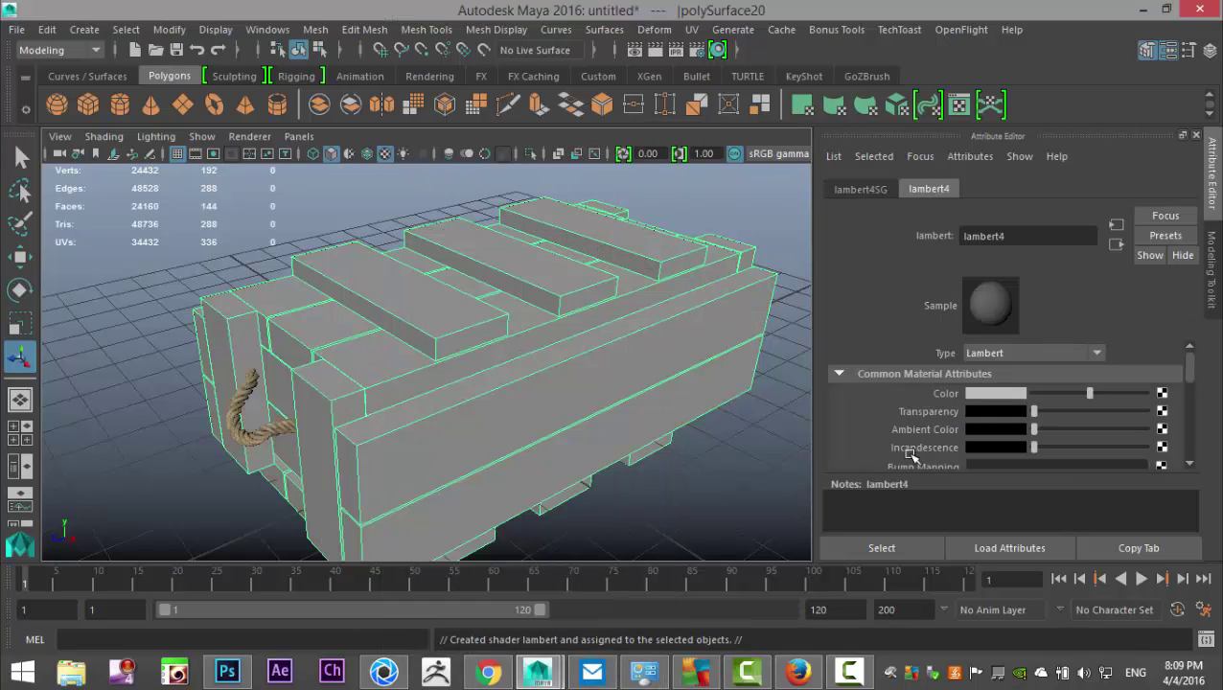
- Try white and then yellow as the crate material's Color, and clear the selection
left_click(977, 395)
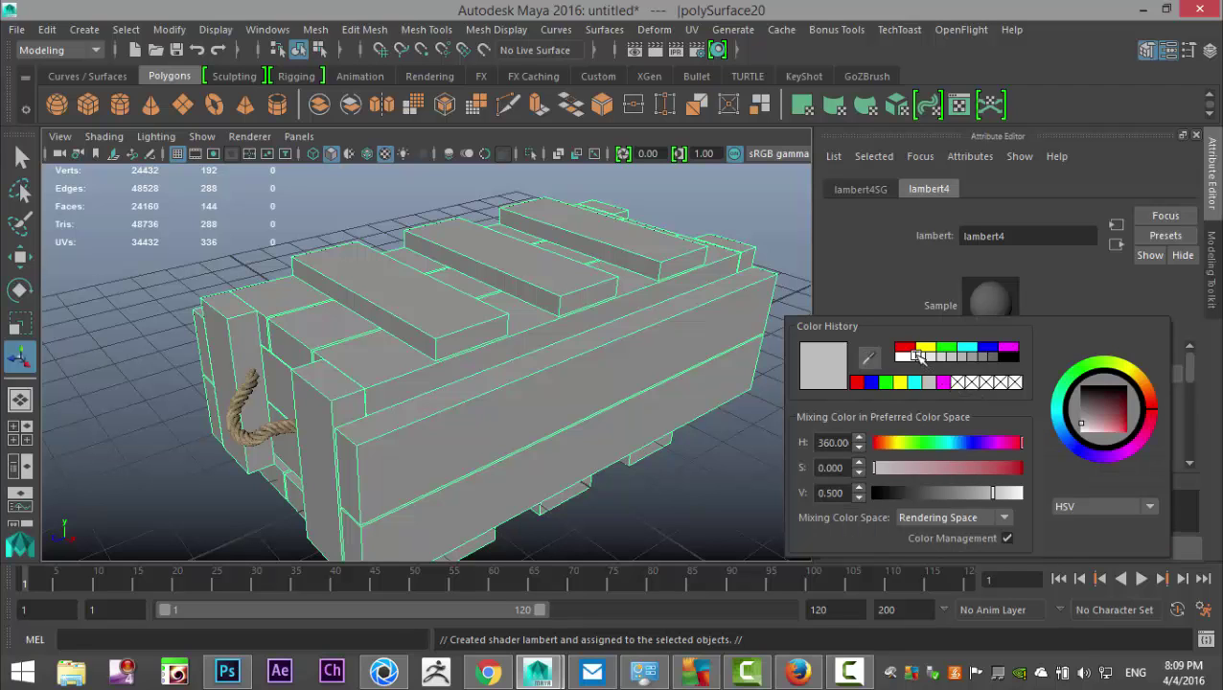
left_click(926, 351)
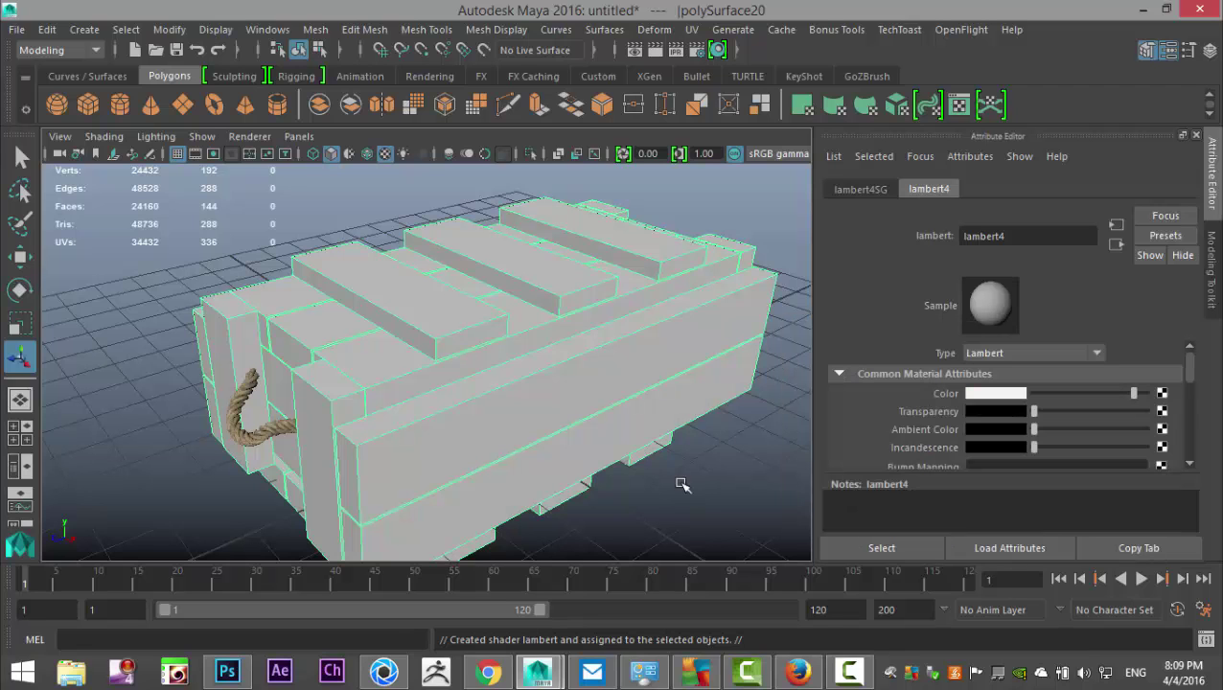
left_click(982, 397)
left_click(935, 349)
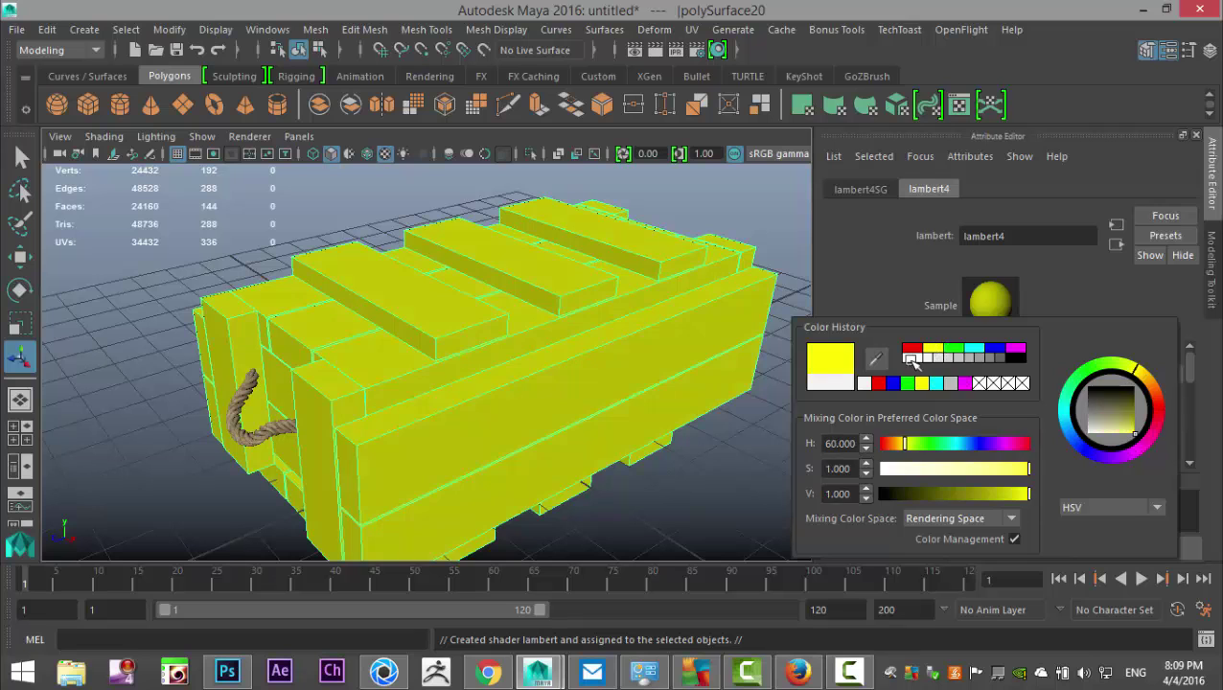
left_click(683, 482)
scroll(675, 482, "down", 5)
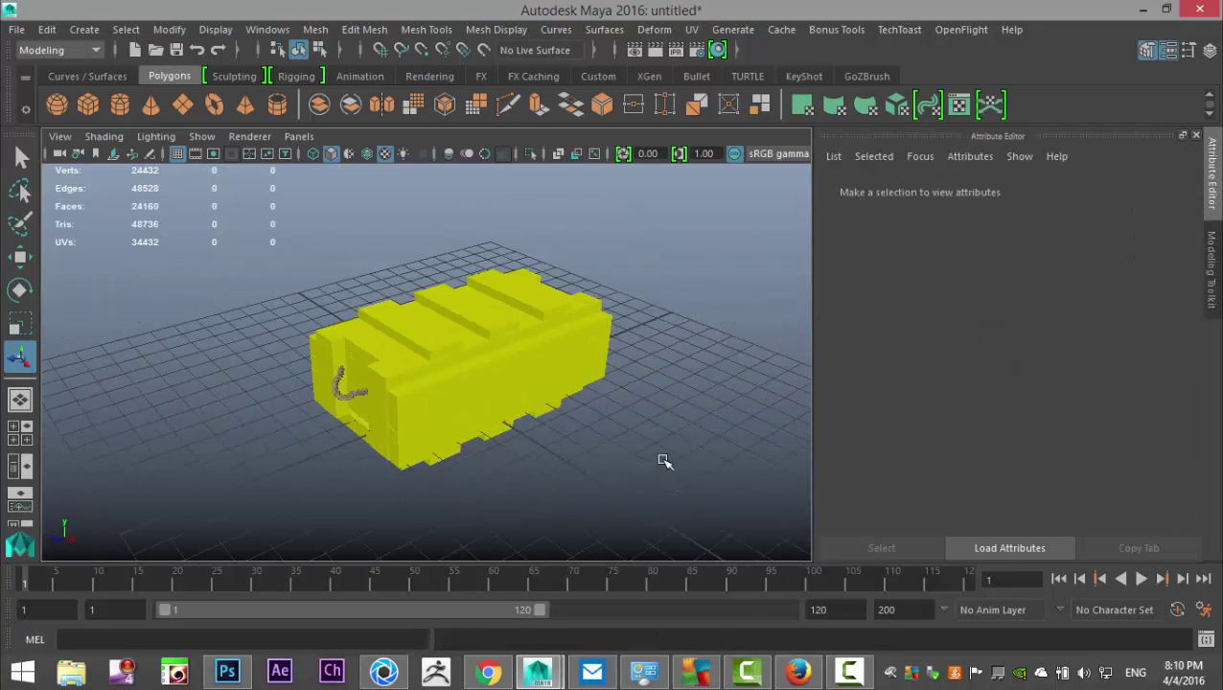
scroll(666, 455, "up", 2)
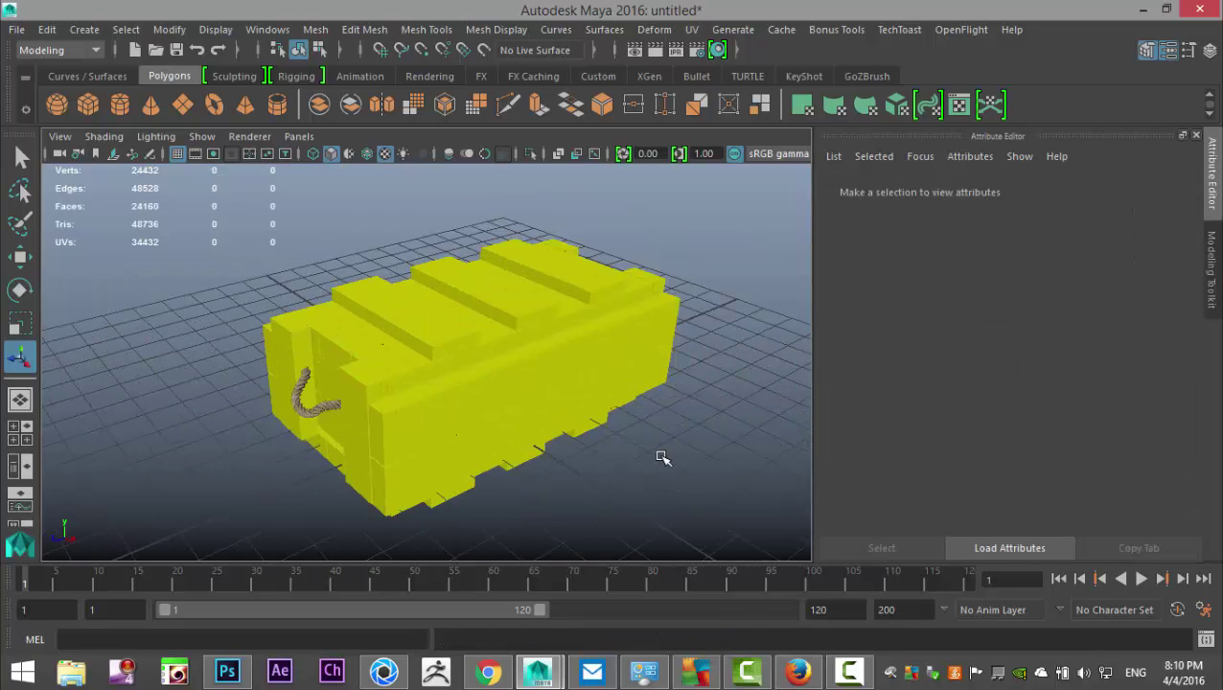
scroll(660, 459, "up", 2)
left_click_drag(650, 461, 621, 408, "alt")
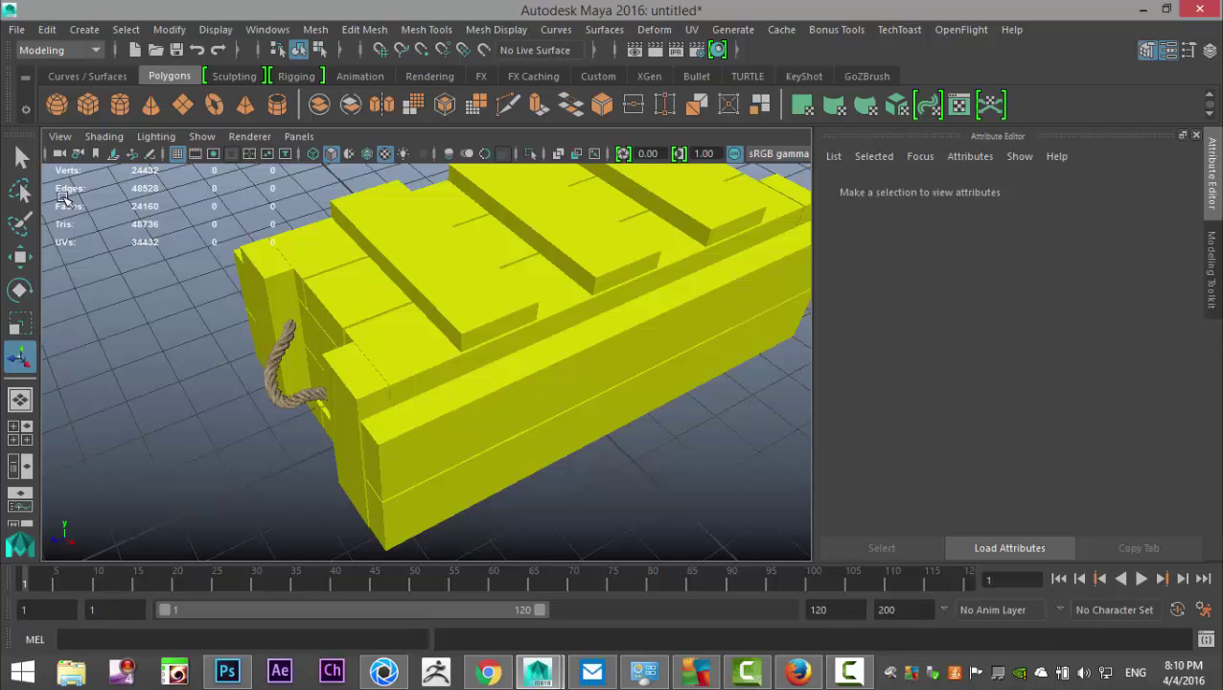
- Create a polygon cylinder and move it out from under the crate to the open floor beside it
left_click(120, 105)
scroll(633, 454, "down", 5)
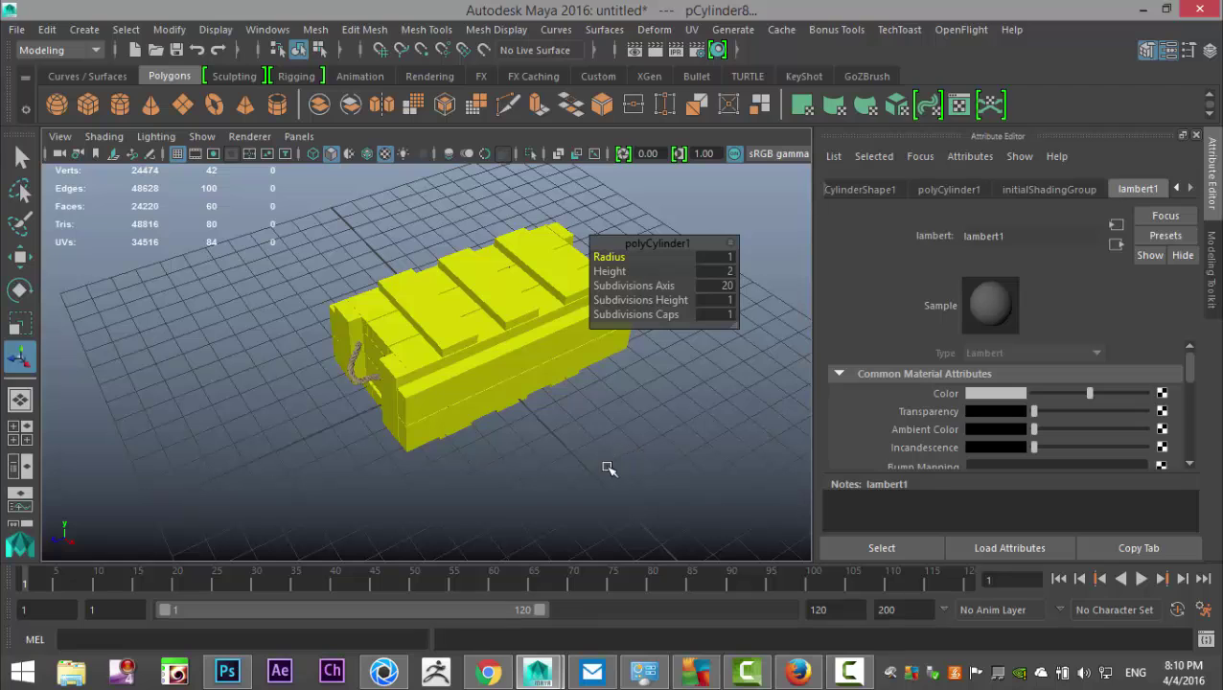
key("w")
left_click_drag(535, 417, 653, 542)
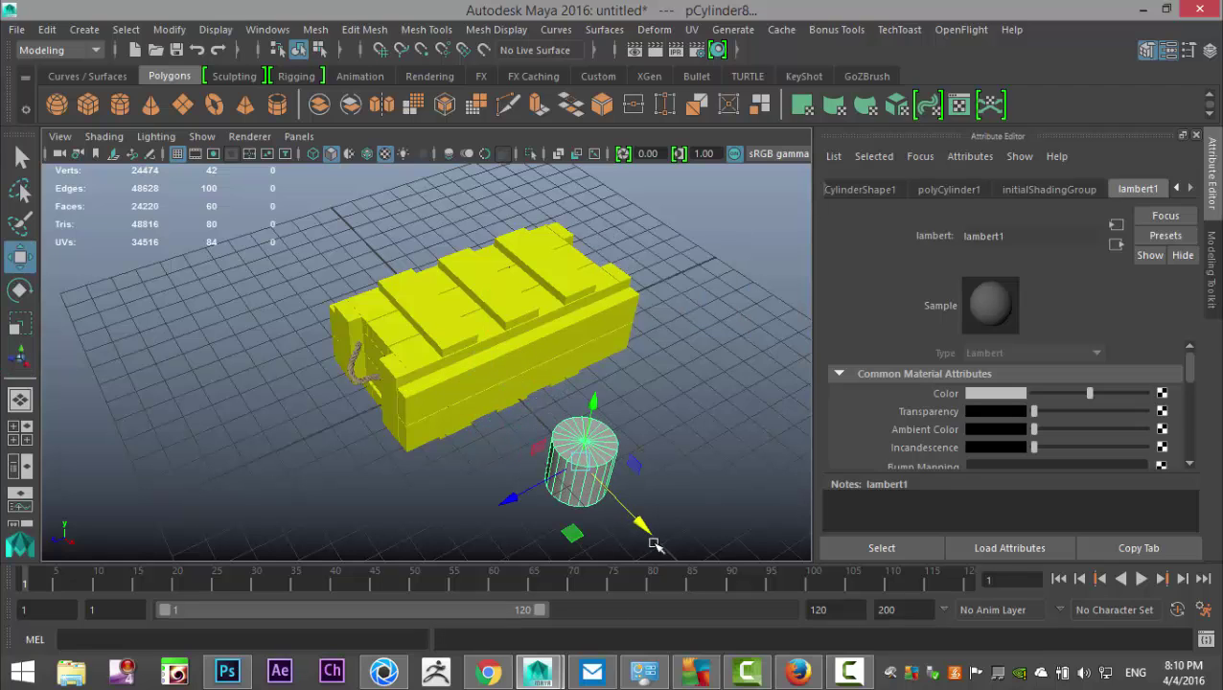
- Set the cylinder's Subdivisions Axis to 30 and Subdivisions Caps to 0
left_click(865, 189)
left_click(958, 191)
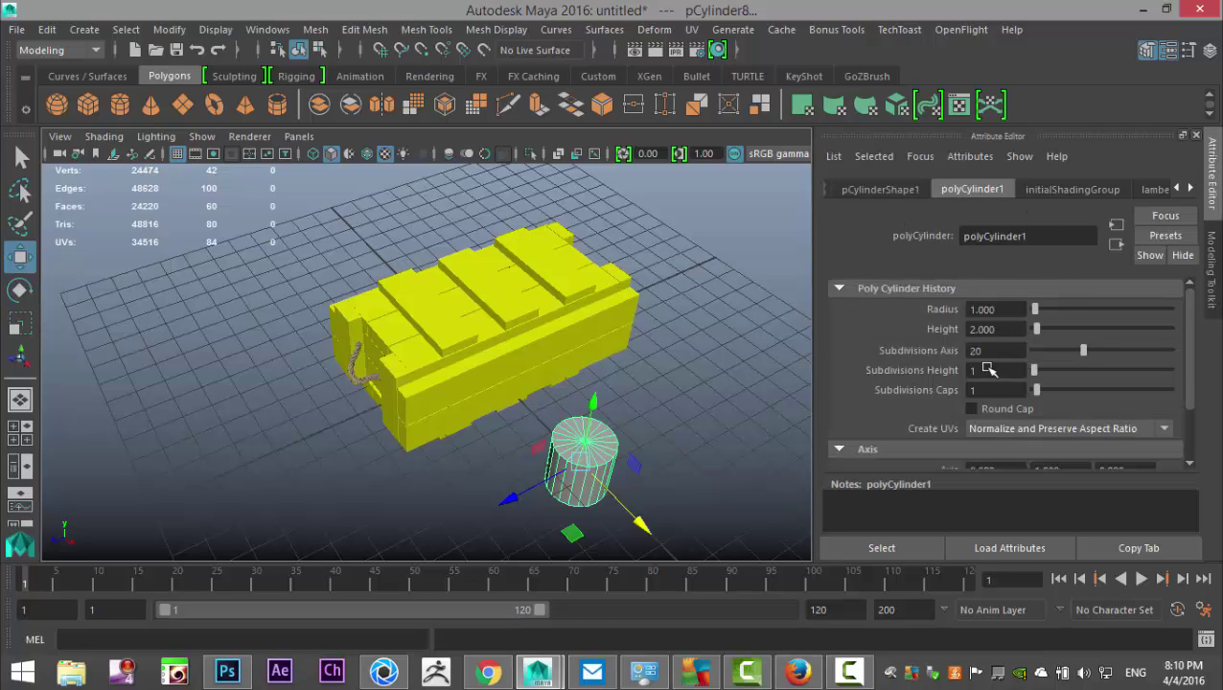
left_click_drag(1008, 352, 816, 343)
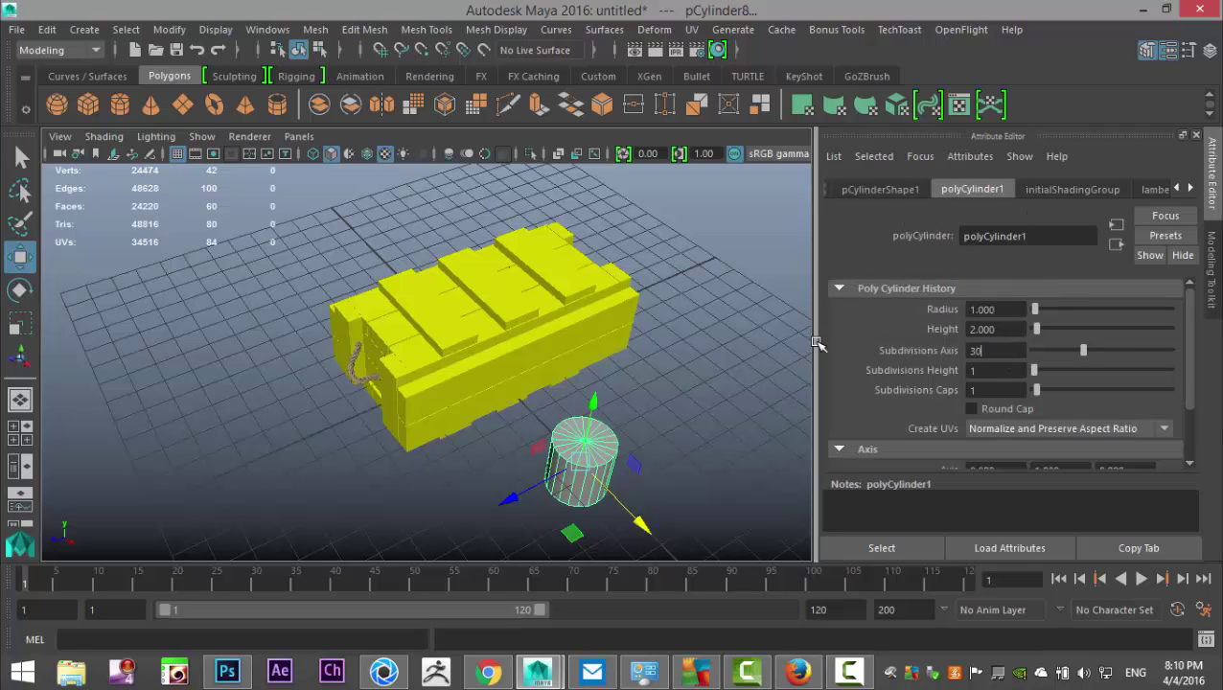
key("Return")
double_click(975, 391)
type("0")
key("Return")
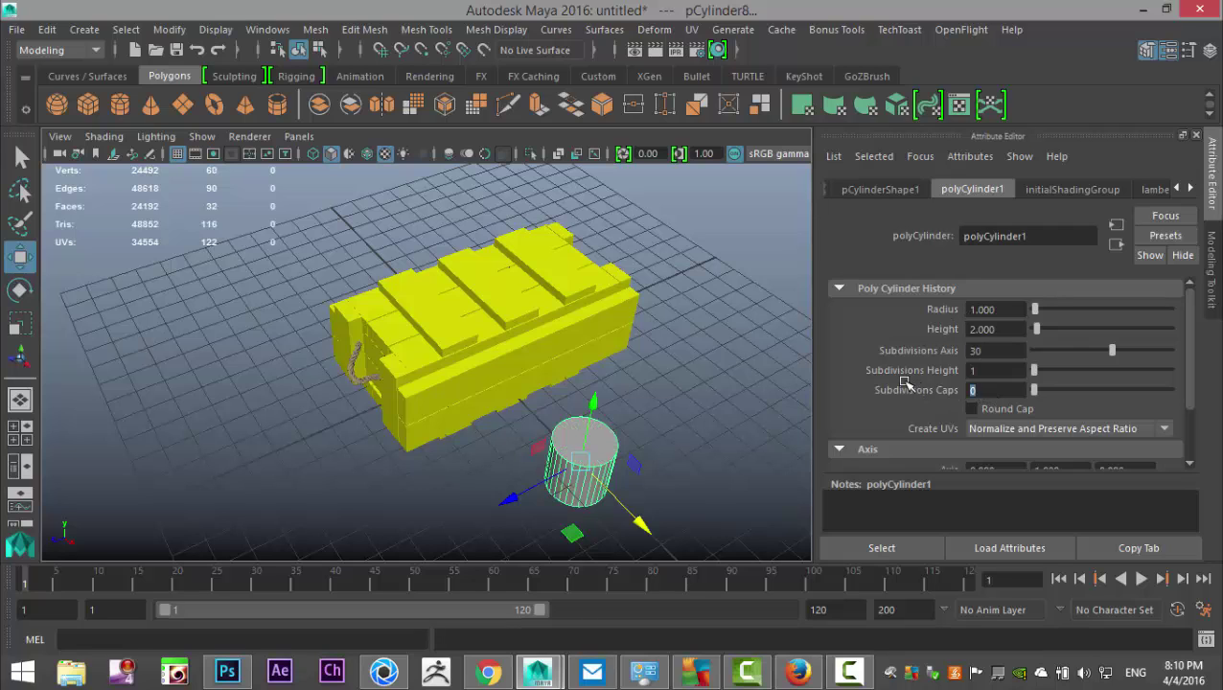
- Scale the cylinder down into a small, thin disc for a nail head
left_click(661, 429)
left_click(599, 491)
key("r")
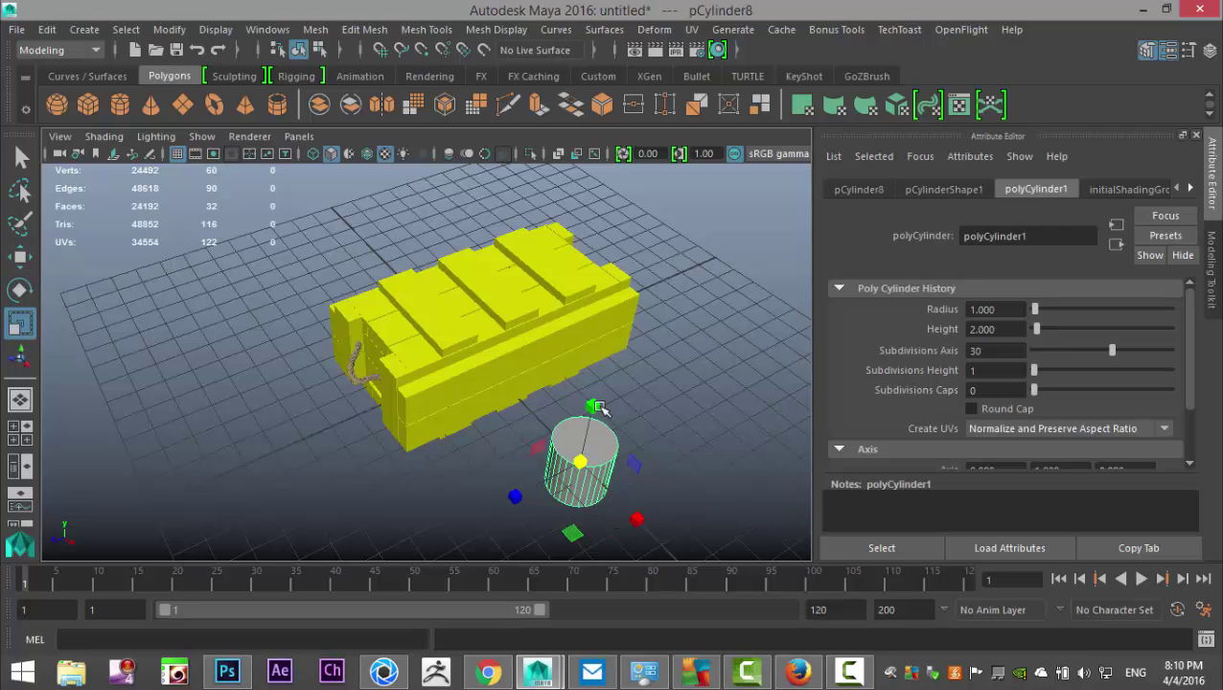
left_click_drag(594, 404, 550, 464)
key("w")
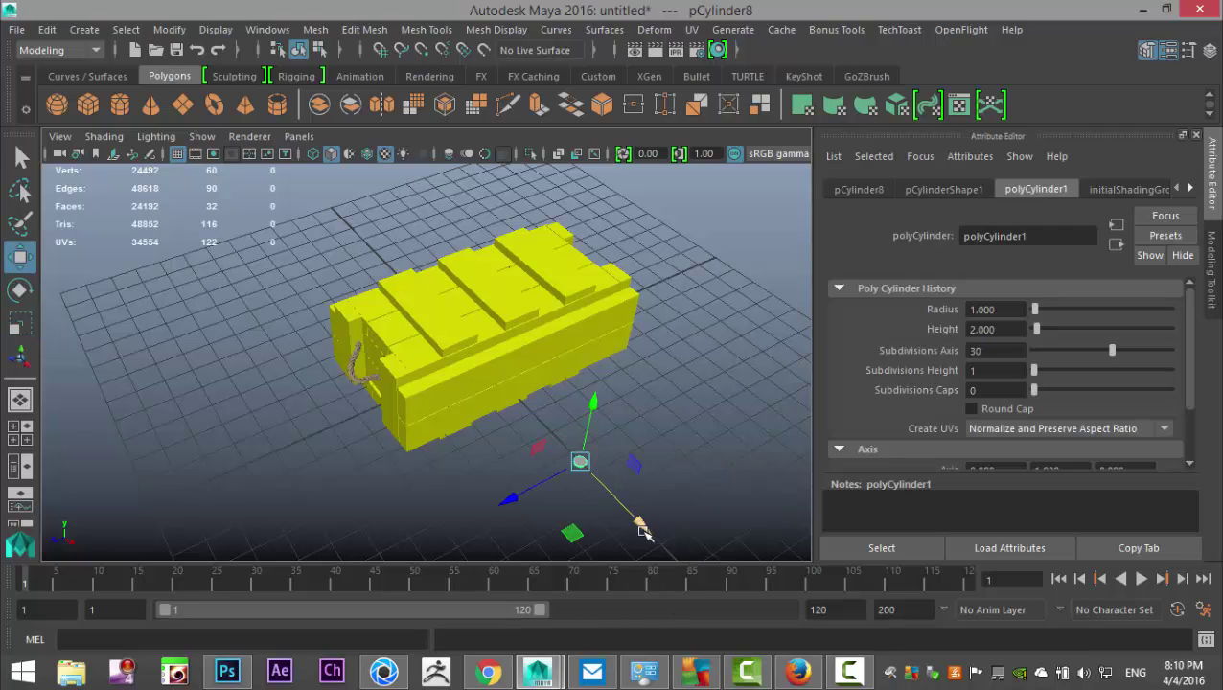
- Move the disc up onto the crate's top, over the cross plank nearest the rope handle
left_click_drag(644, 526, 554, 436)
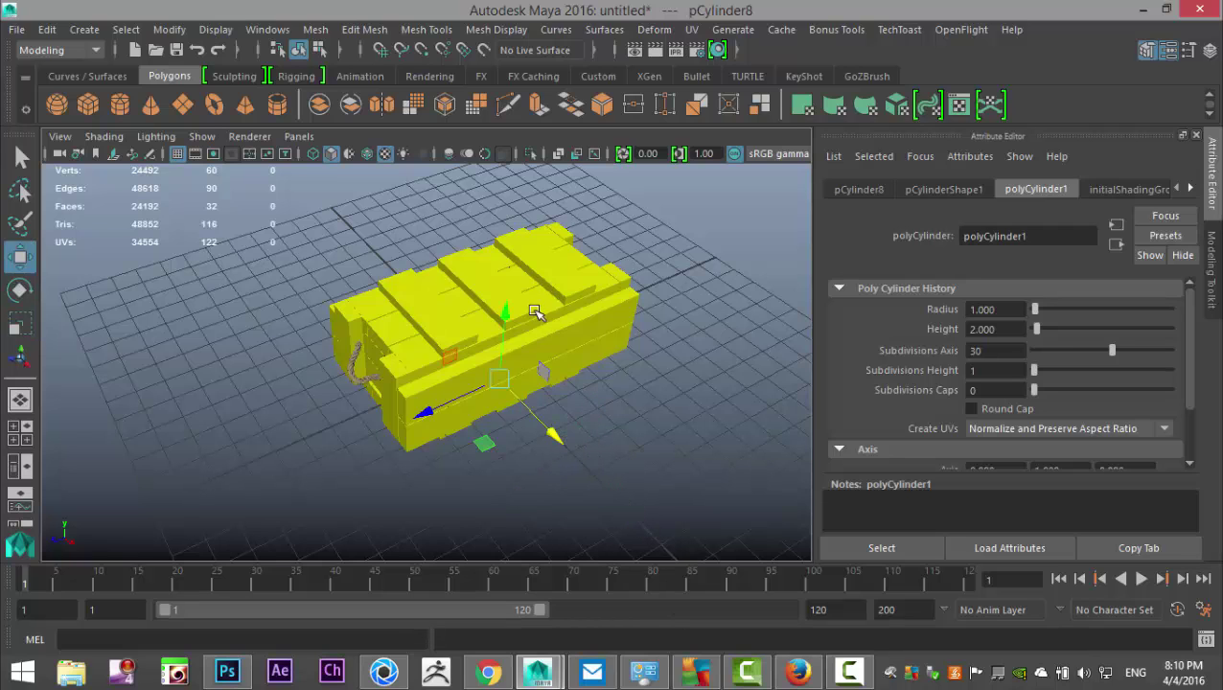
left_click_drag(506, 313, 506, 213)
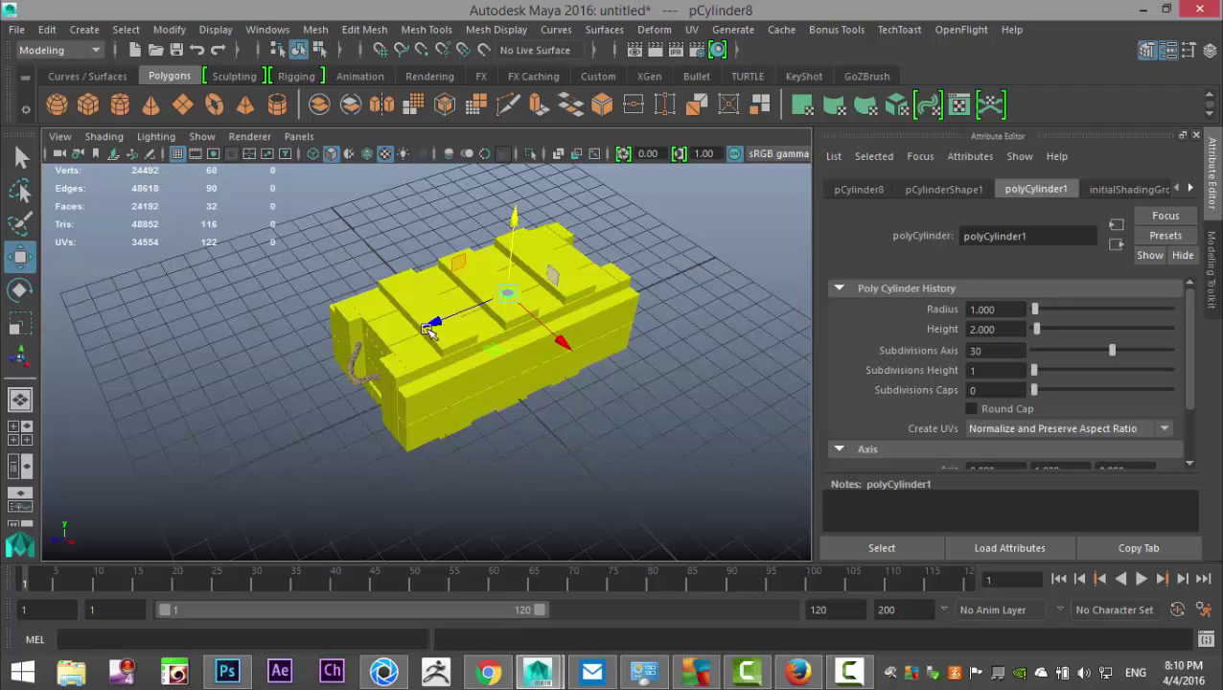
left_click_drag(432, 322, 371, 373)
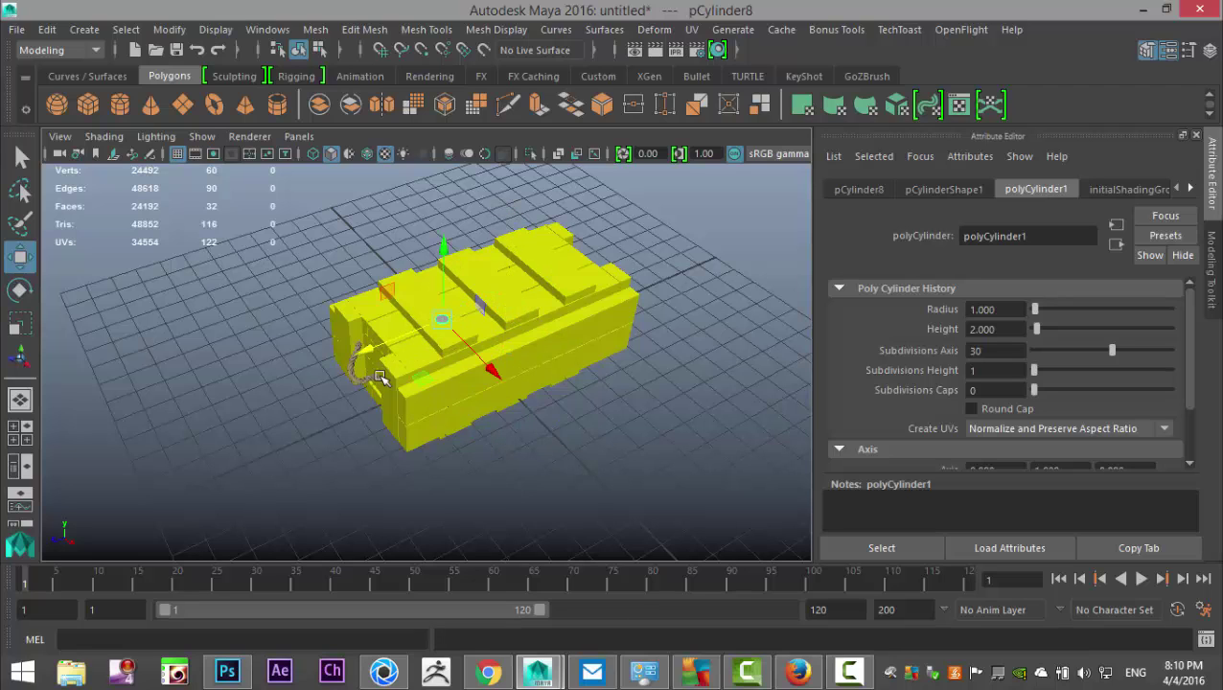
key("f")
scroll(533, 410, "down", 6)
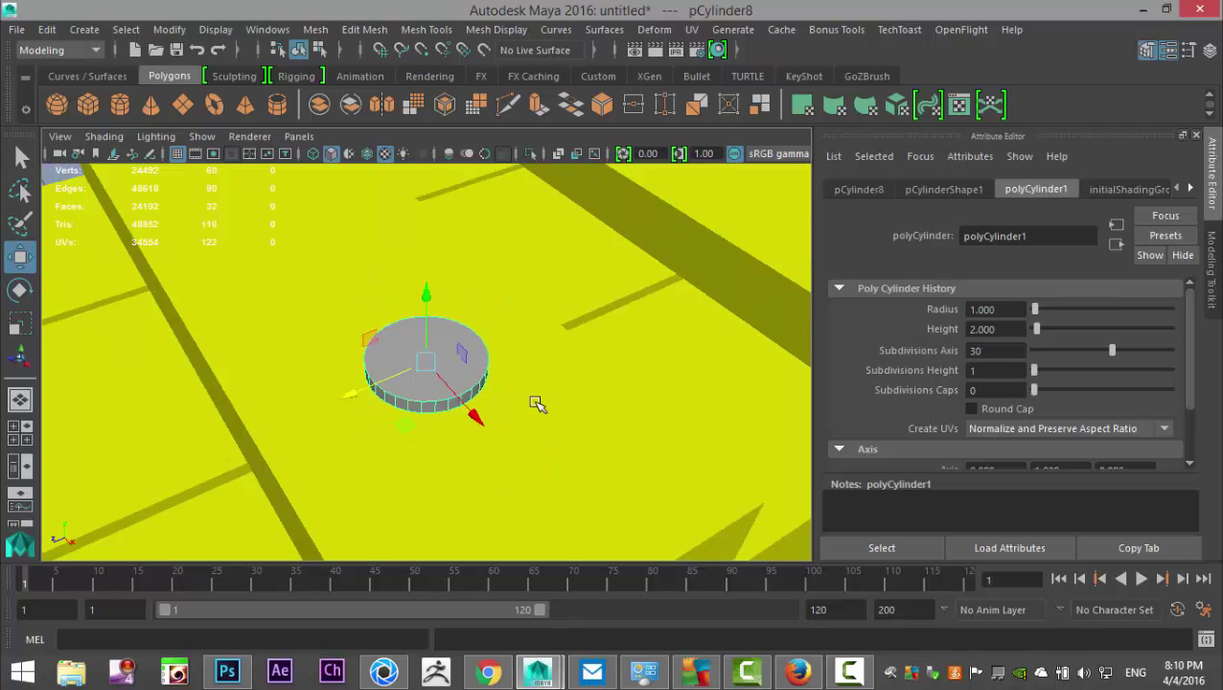
- Assign a fresh default grey Lambert material to the crate body
left_click(634, 322)
right_click_drag(675, 324, 671, 597)
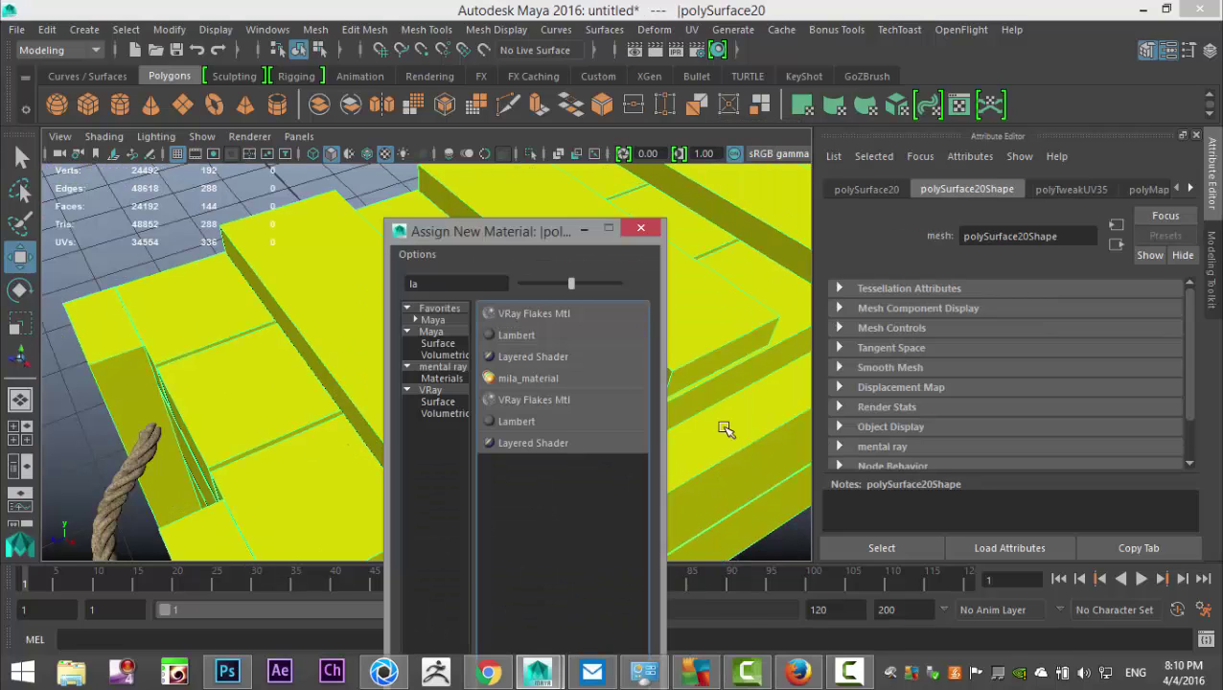
left_click(543, 338)
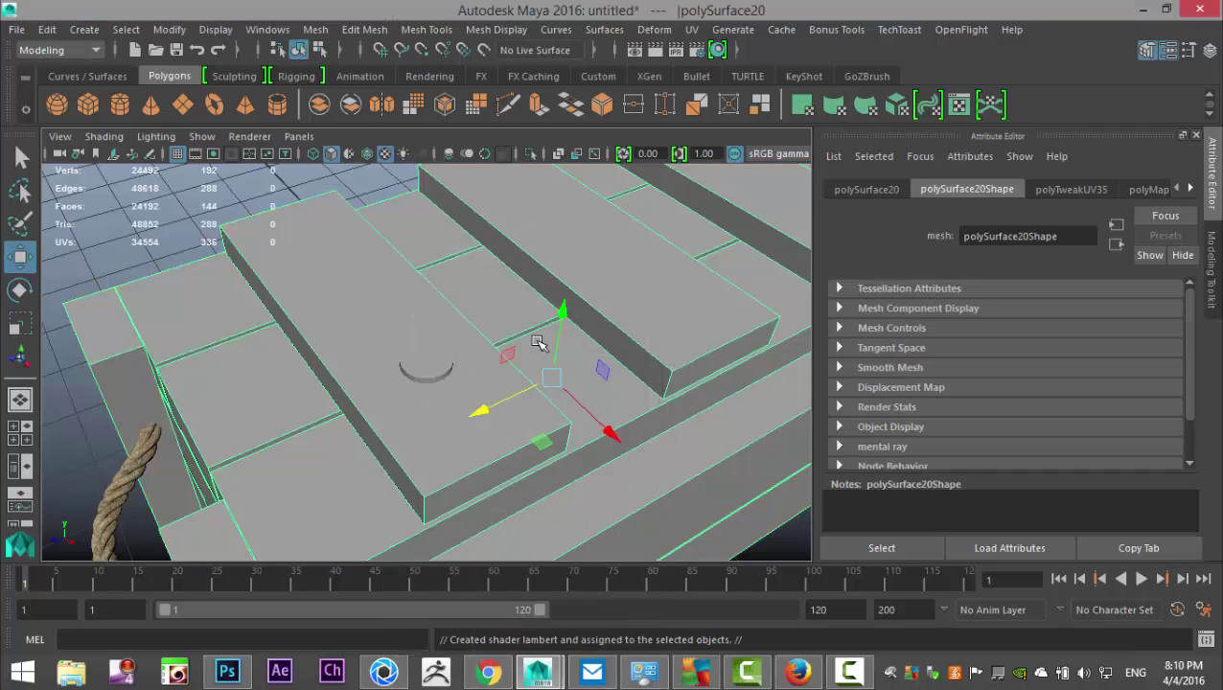
- Scale the disc down to nail-head size and position it near the end of the first cross plank
left_click(430, 362)
left_click_drag(480, 418, 530, 484)
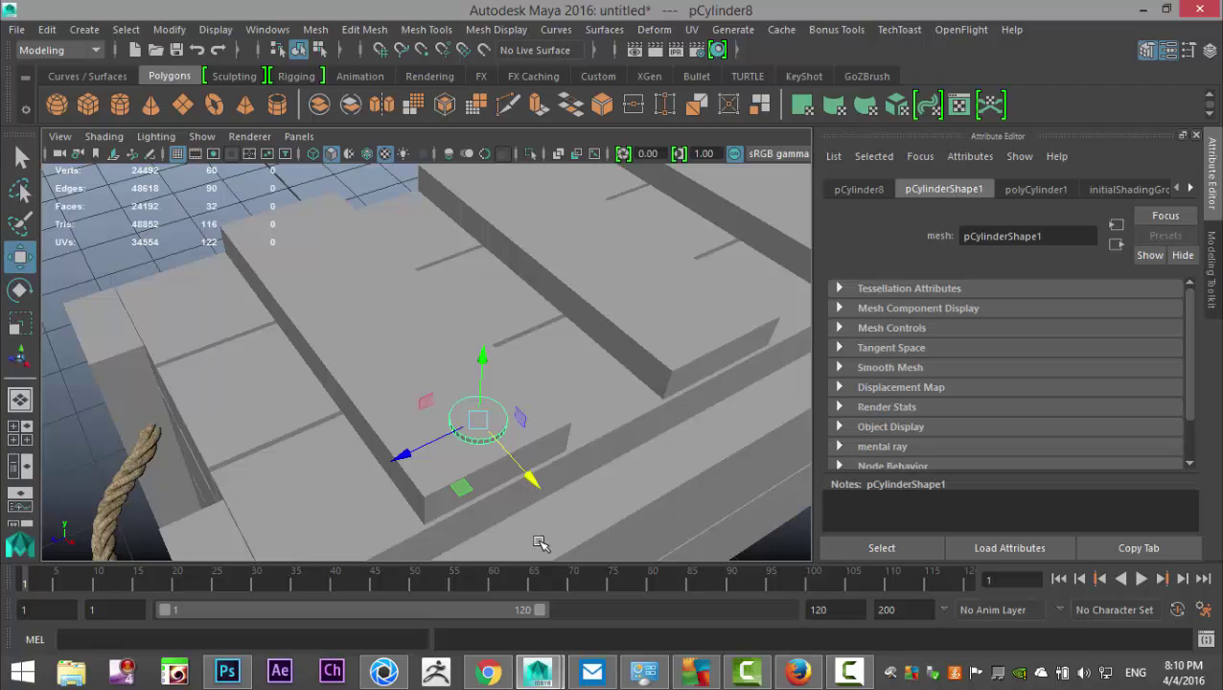
key("r")
left_click_drag(478, 420, 458, 428)
key("w")
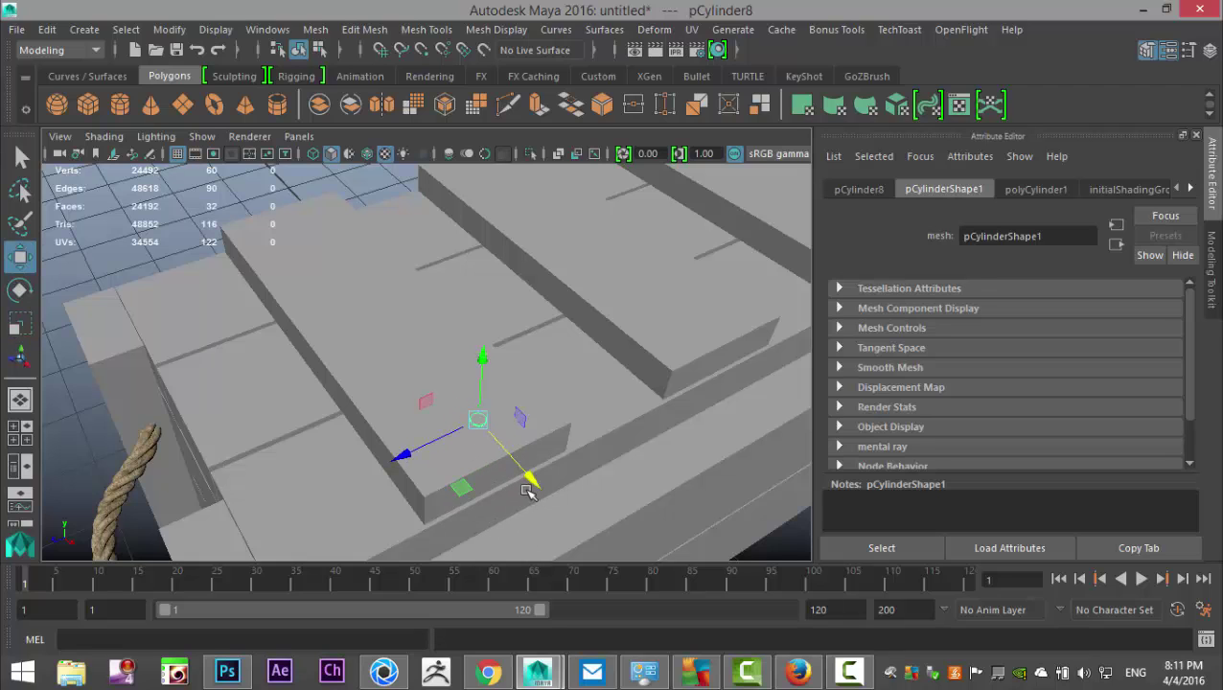
left_click_drag(534, 484, 543, 490)
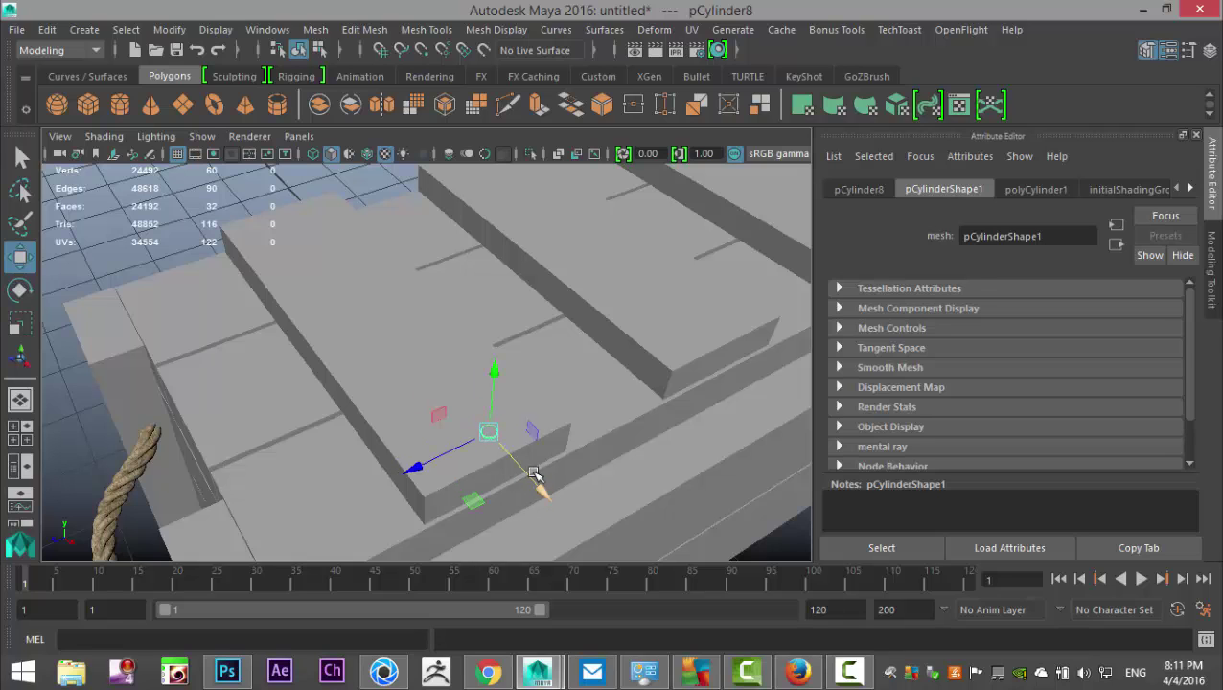
left_click_drag(426, 474, 459, 447)
- In the front view, lower the nail head onto the plank's upper surface and shift it slightly inward from the plank's end
left_click(25, 428)
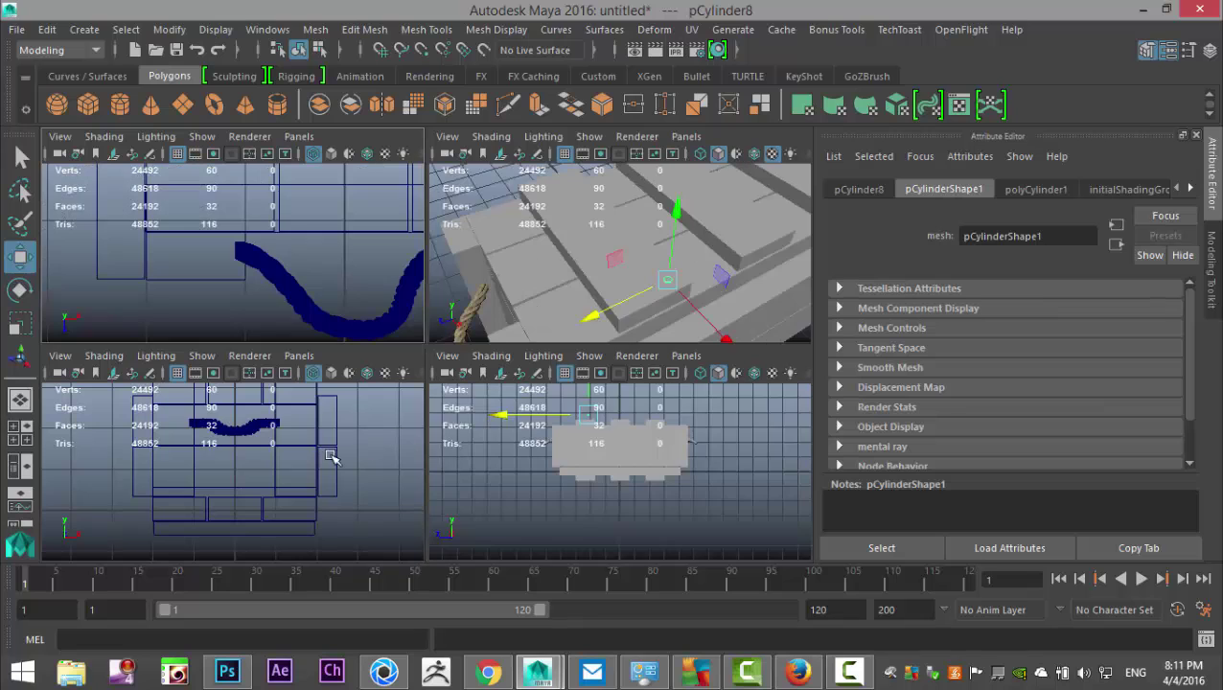
key("space")
key("f")
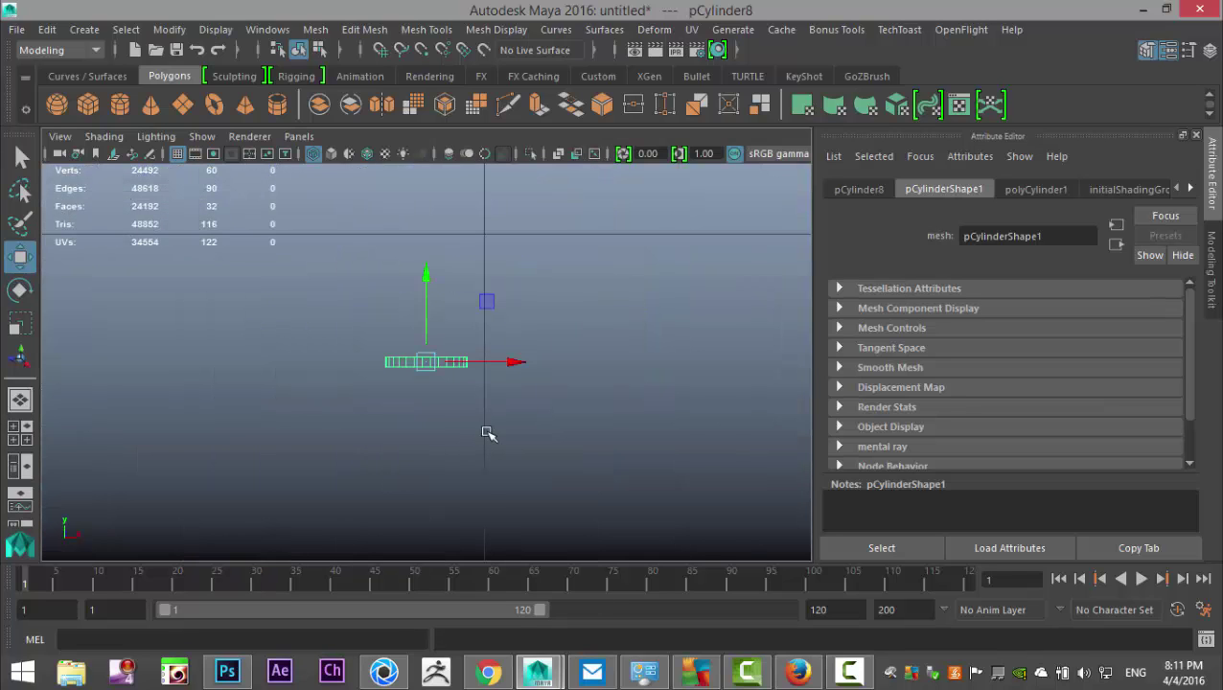
scroll(489, 451, "up", 1)
scroll(494, 459, "up", 5)
left_click(428, 276)
left_click_drag(428, 276, 433, 358)
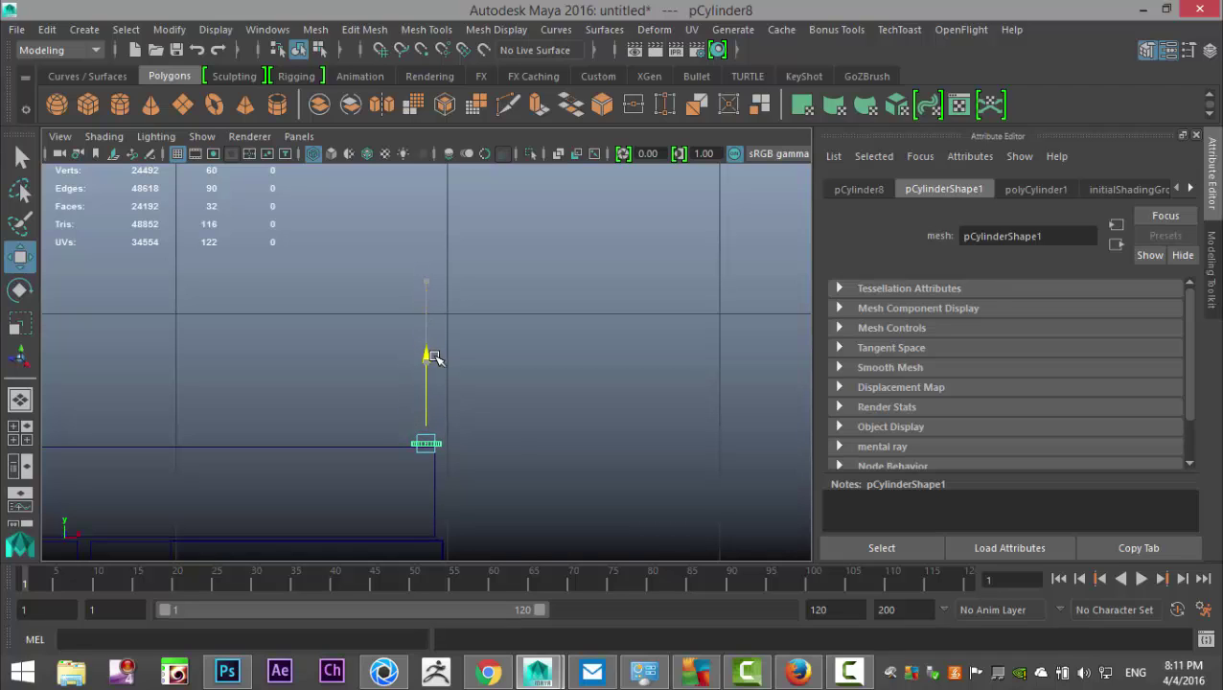
left_click_drag(499, 453, 467, 464)
- In the top view, move the nail head along Z towards the corner of the plank farther from the rope handle
left_click(21, 433)
key("space")
key("f")
scroll(460, 414, "down", 7)
scroll(537, 477, "up", 4)
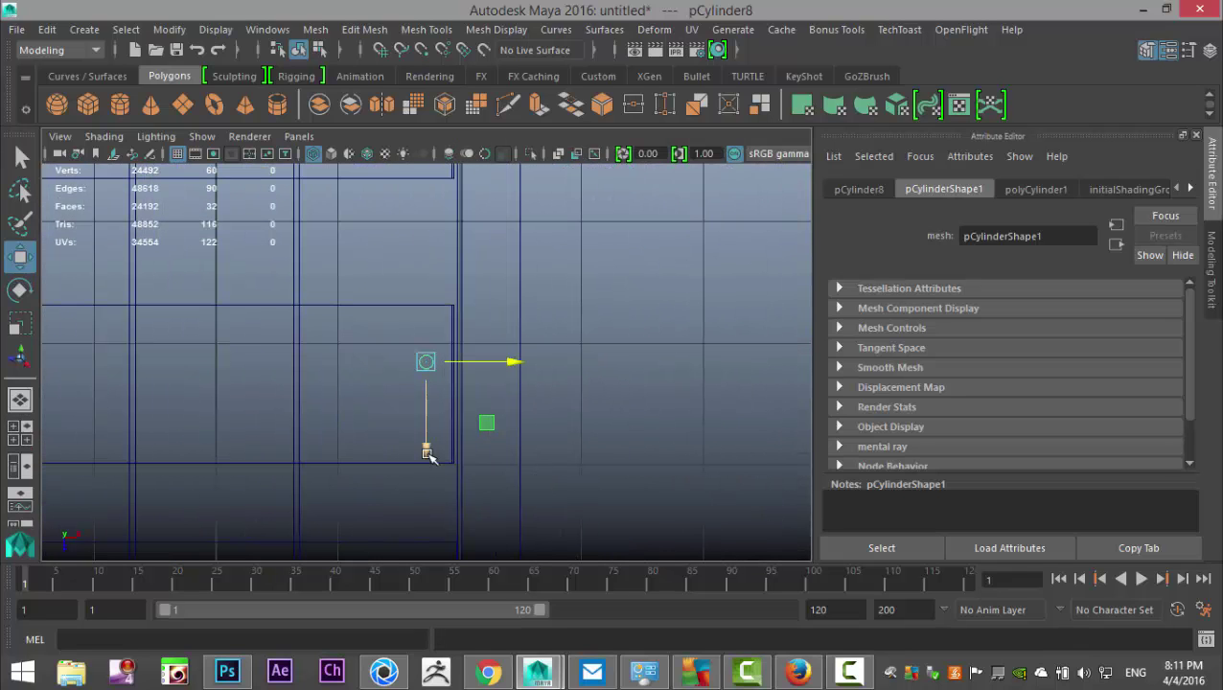
left_click_drag(428, 456, 429, 424)
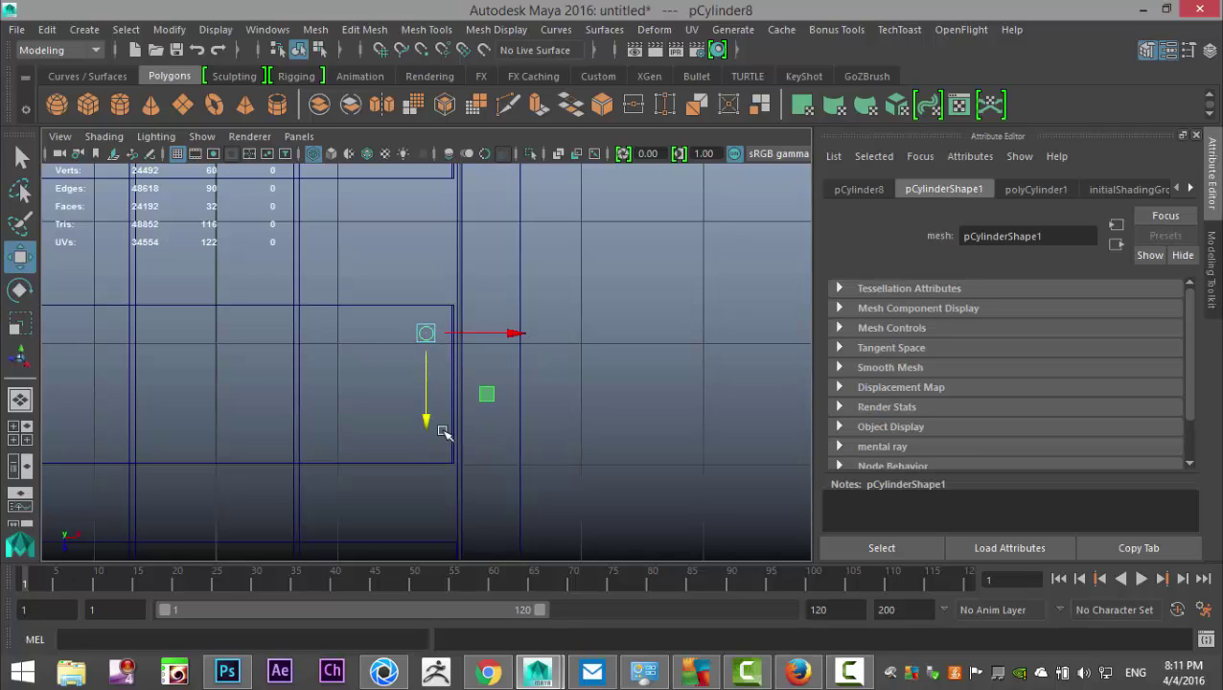
- Duplicate the nail head and place the copy near the plank's other corner, offset slightly inward
key("ctrl+d")
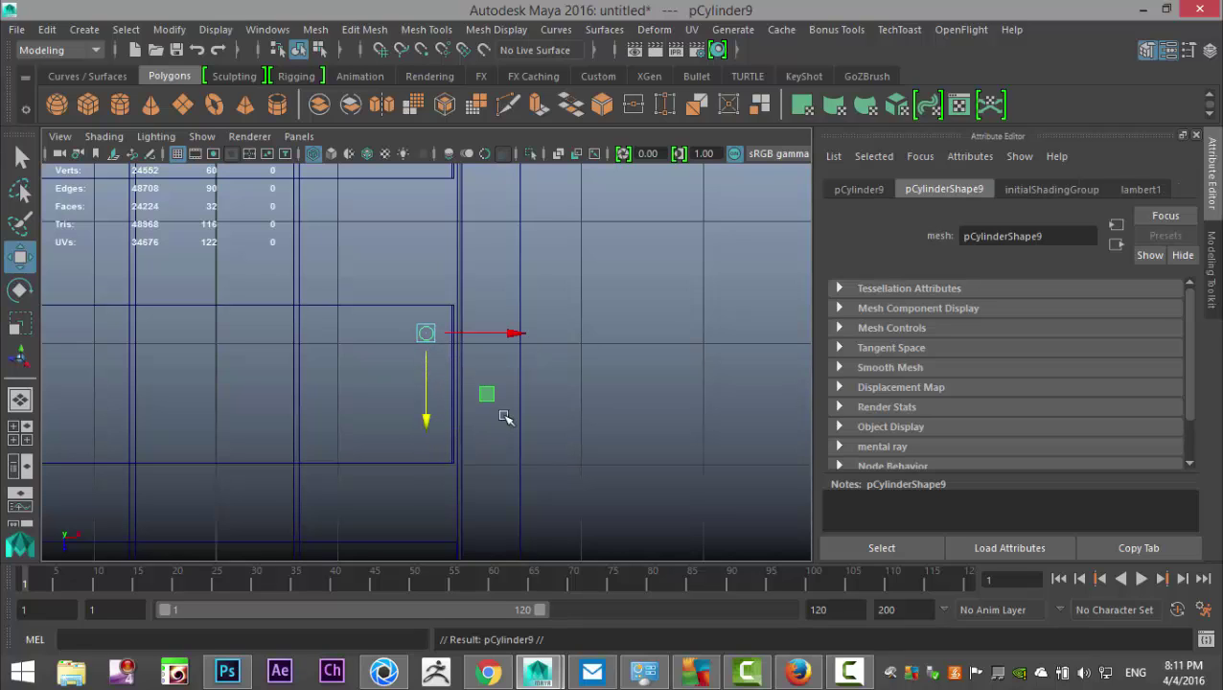
left_click_drag(426, 422, 427, 526)
left_click_drag(515, 436, 509, 441)
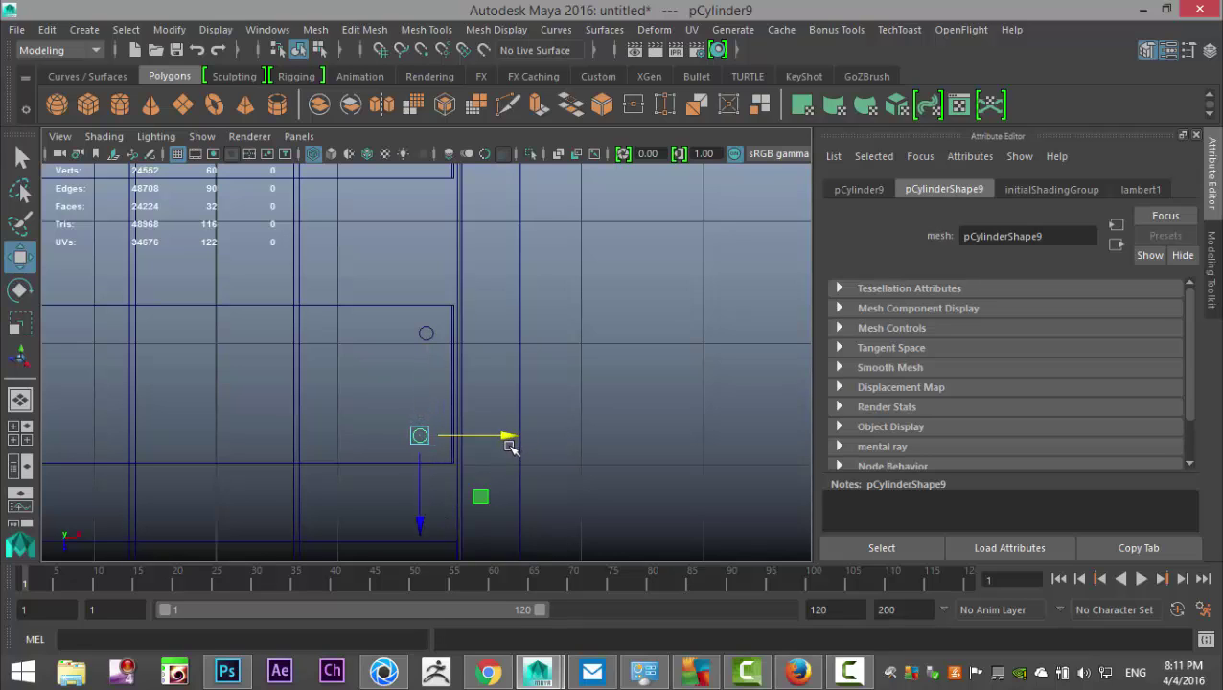
- Duplicate both nail heads together and move the copied pair along Z onto the end of the middle cross plank
left_click(429, 336, "shift")
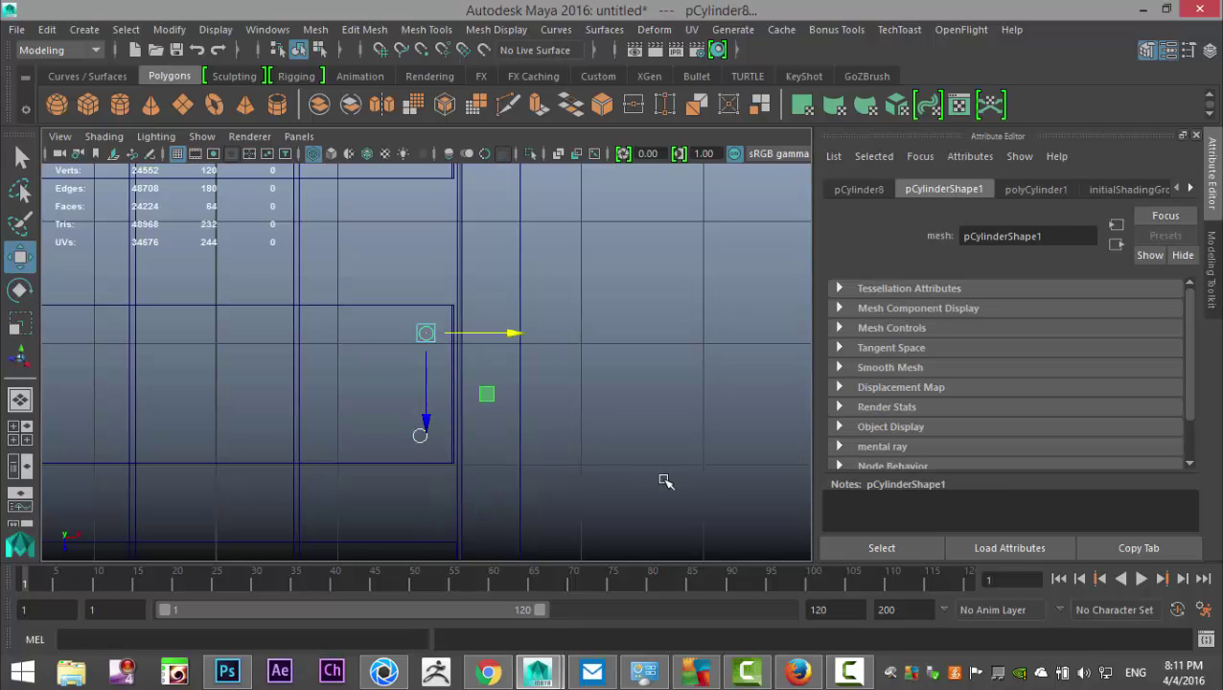
key("ctrl+d")
scroll(581, 411, "down", 5)
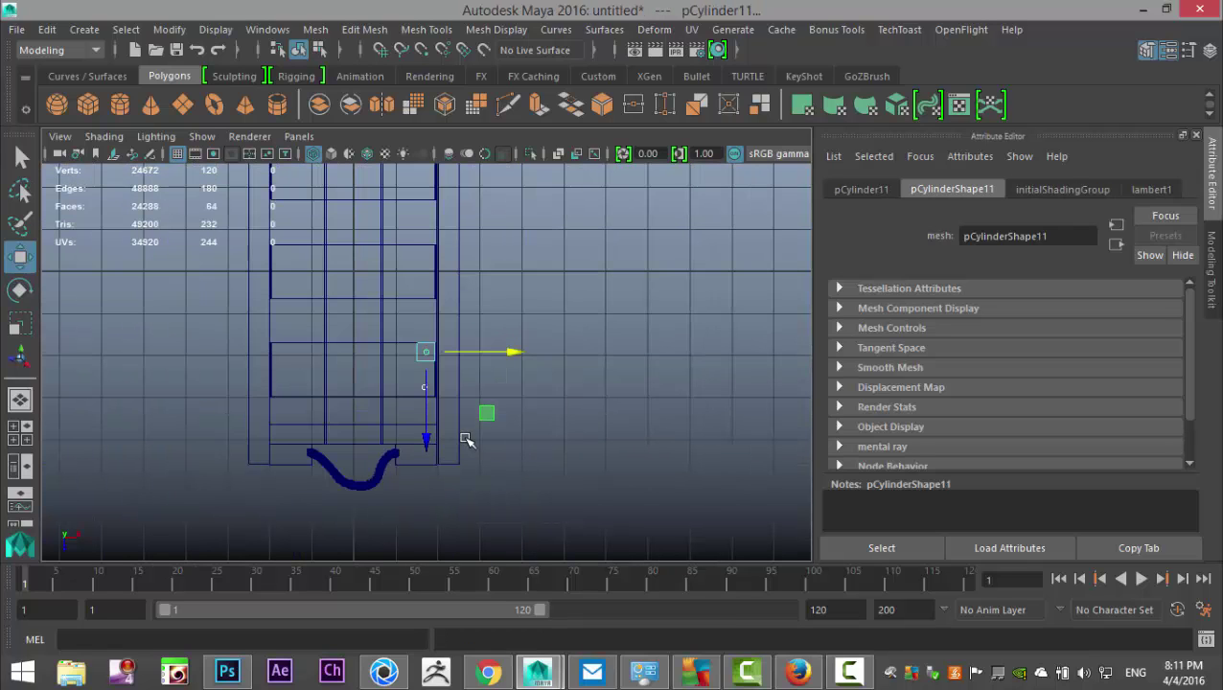
left_click_drag(427, 437, 443, 351)
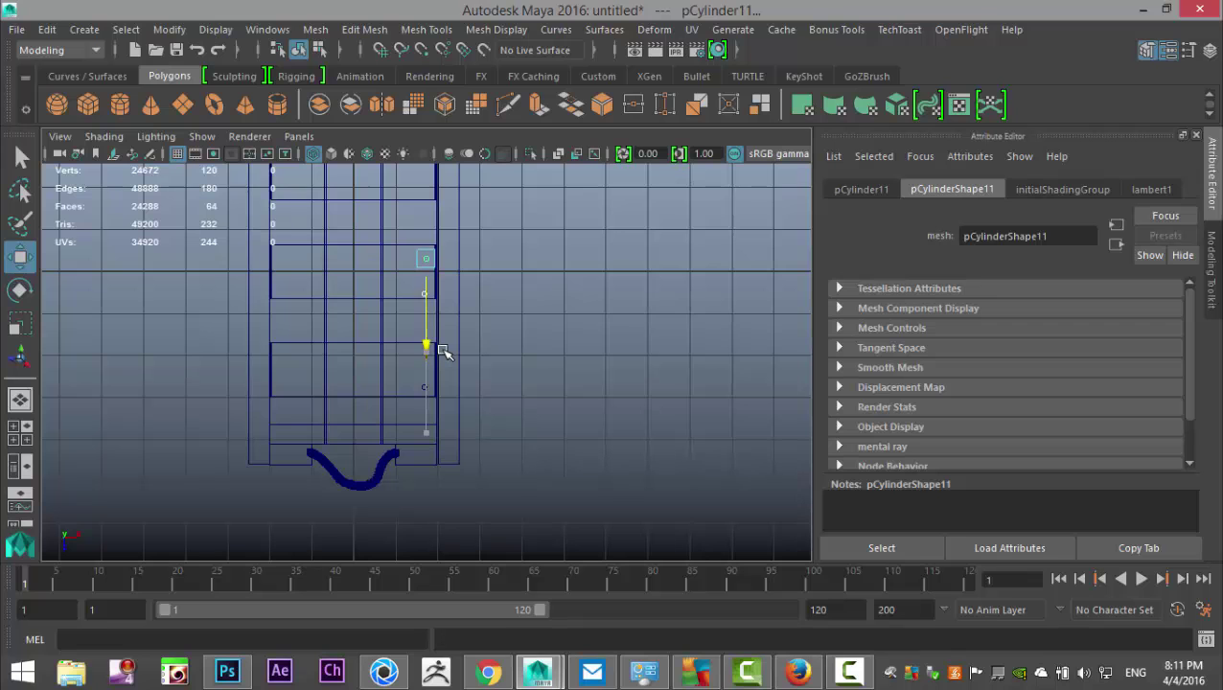
- Nudge the copied nail head pair along Z on the middle cross plank and offset each nail head slightly along X
key("f")
scroll(503, 368, "down", 5)
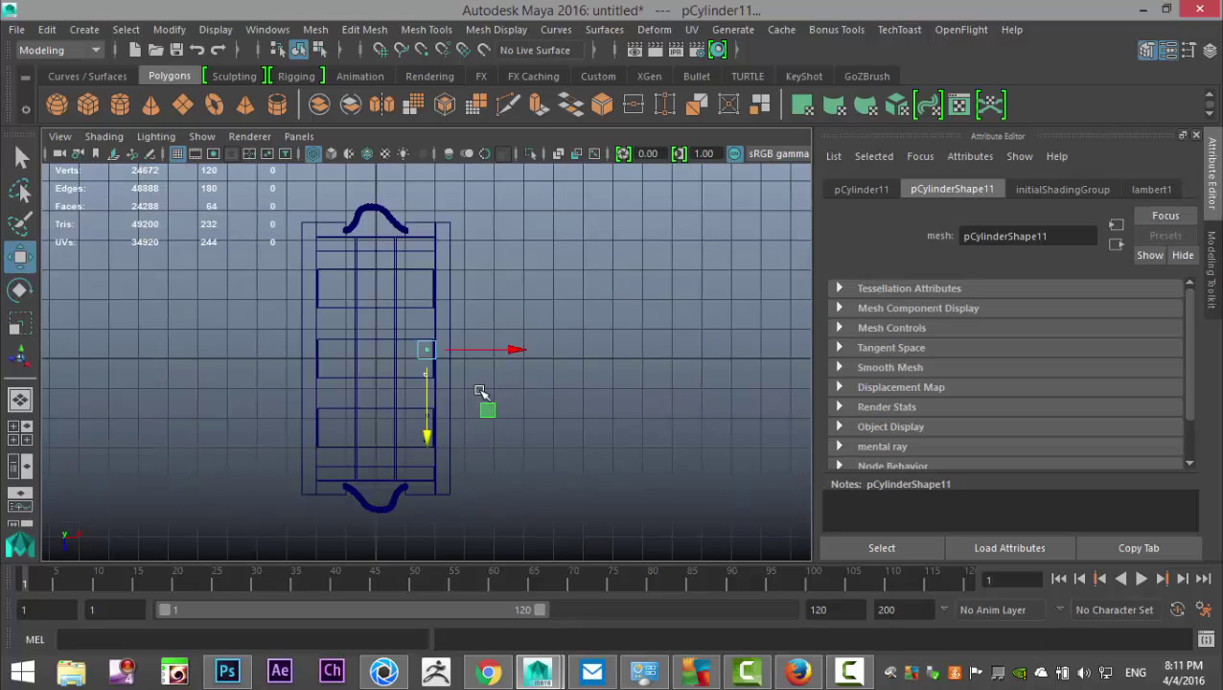
scroll(486, 396, "up", 4)
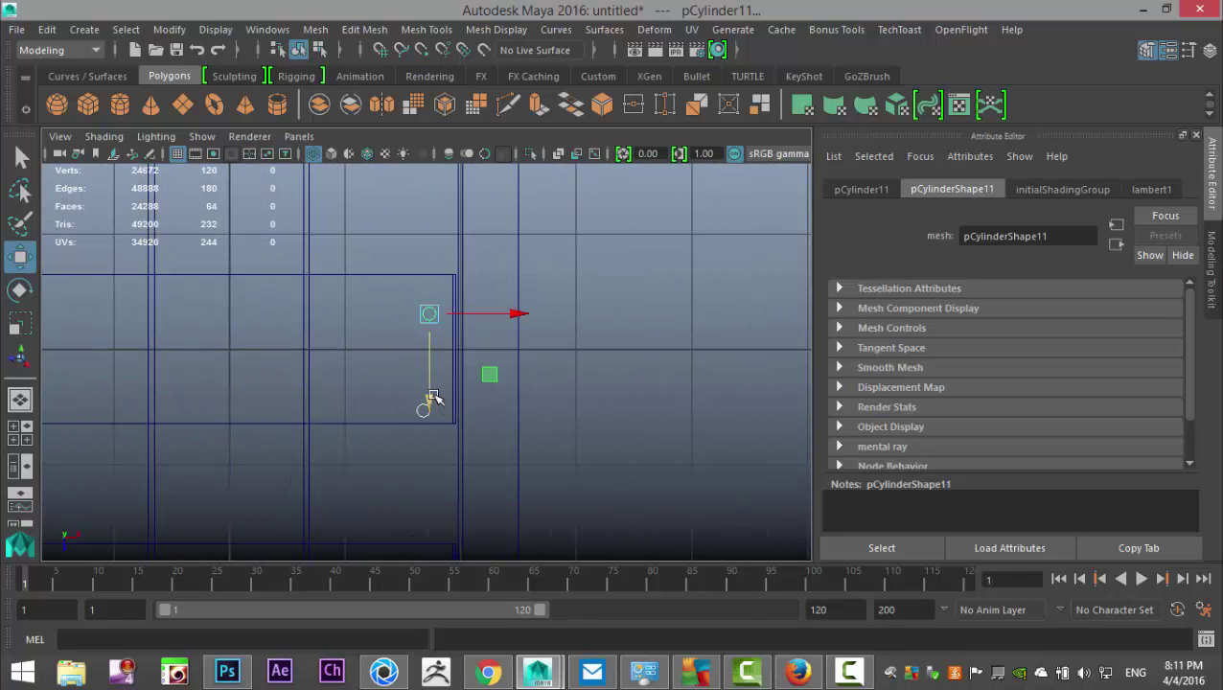
mouse_move(433, 397)
left_mouse_down()
mouse_move(437, 385)
mouse_move(448, 399)
left_mouse_up()
left_click(583, 322)
left_click(431, 309)
left_click_drag(518, 305, 507, 305)
left_click(428, 403)
left_click_drag(509, 402, 511, 401)
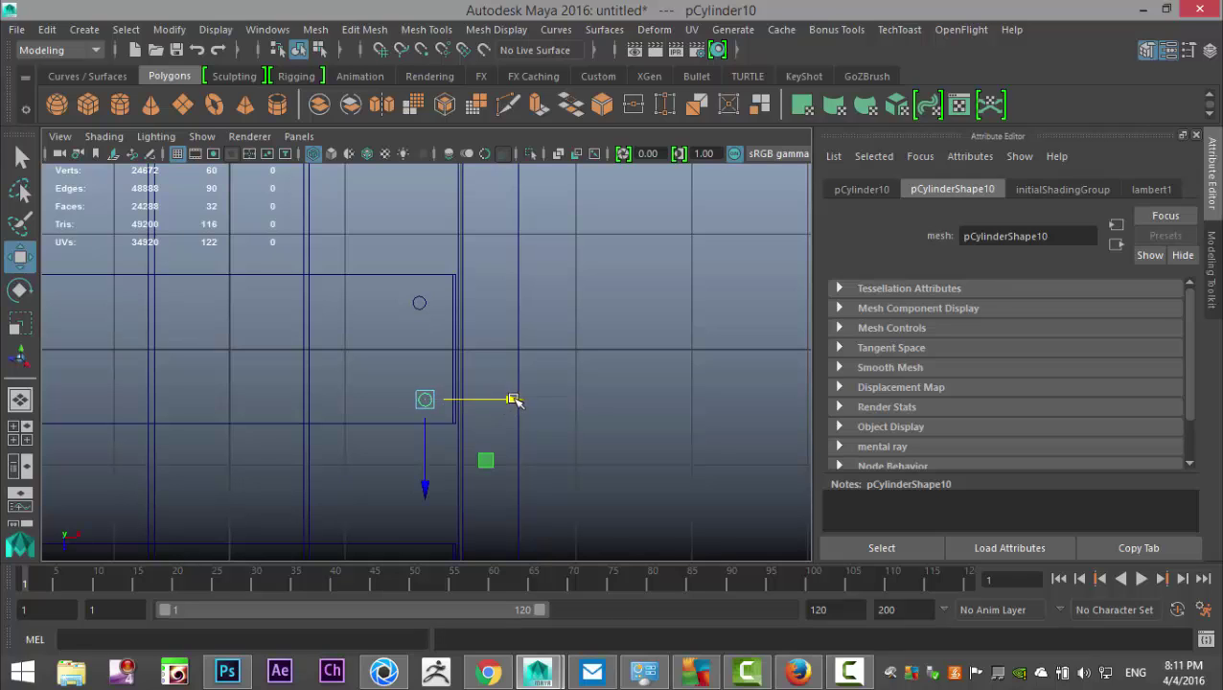
- Duplicate both nail heads of the middle plank and move the copies along Z onto the end of the third cross plank
left_click(422, 305, "shift")
key("ctrl+d")
key("f")
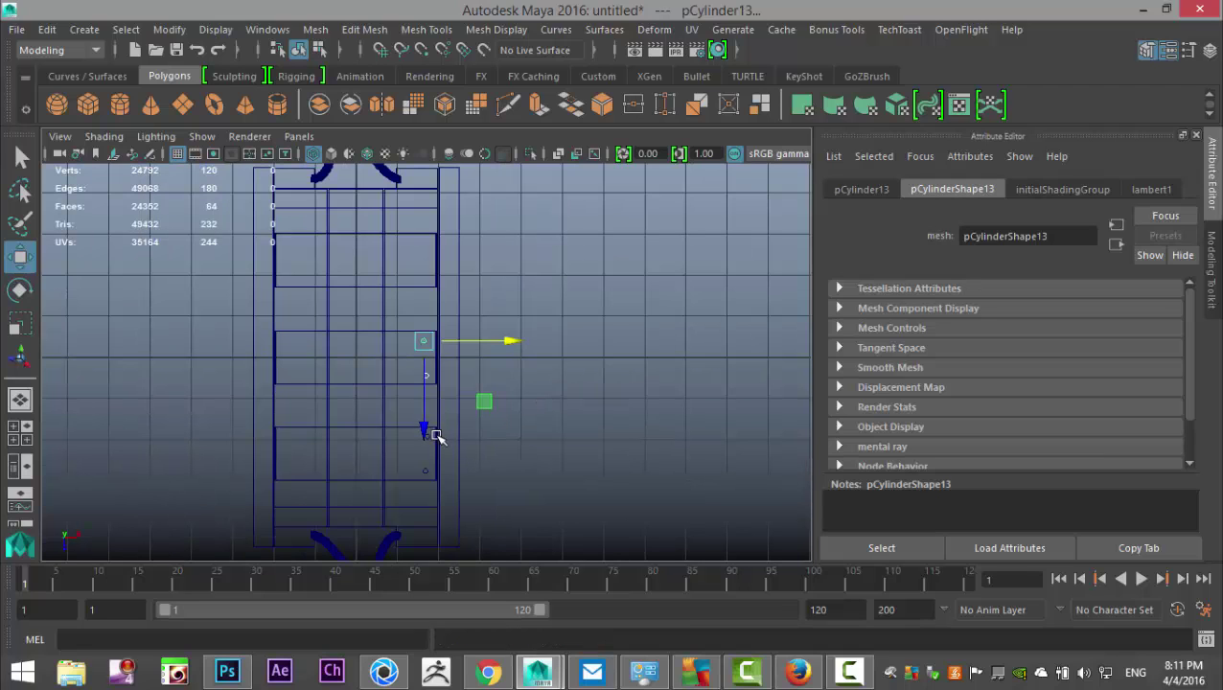
left_click_drag(423, 382, 426, 334)
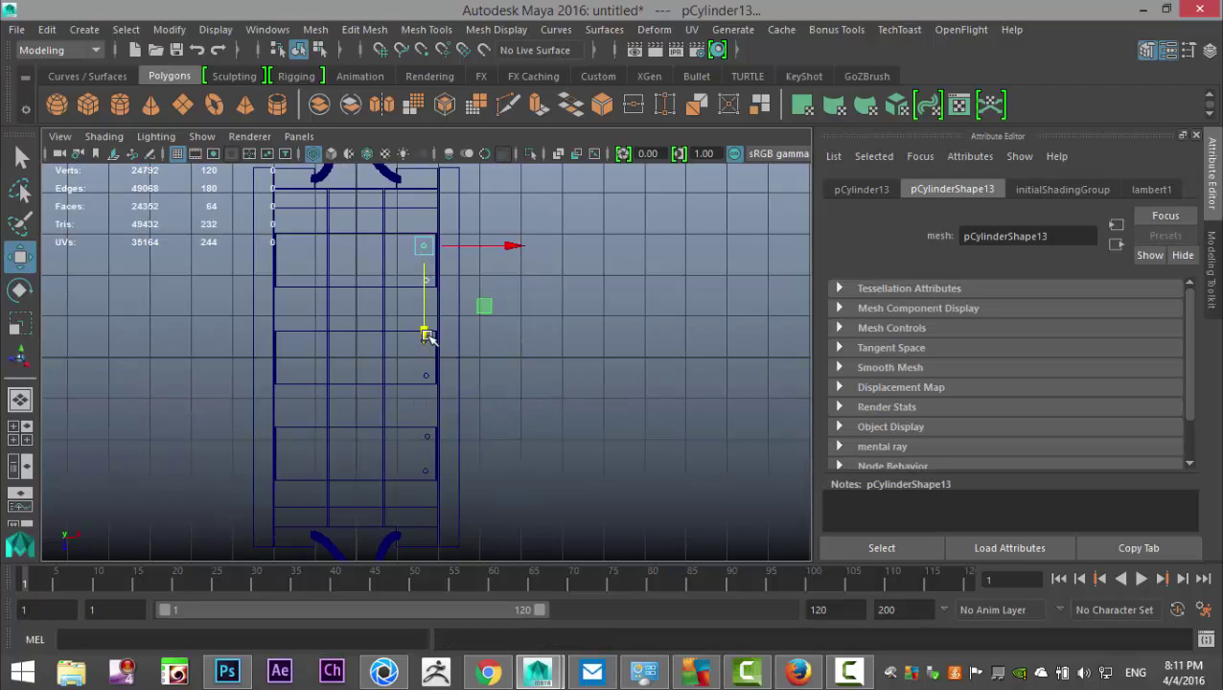
- Adjust the new pair along Z within the third plank and shift one of its nail heads slightly inward along X
key("f")
scroll(491, 391, "down", 10)
scroll(484, 407, "up", 6)
left_click_drag(429, 405, 426, 395)
left_click(433, 397)
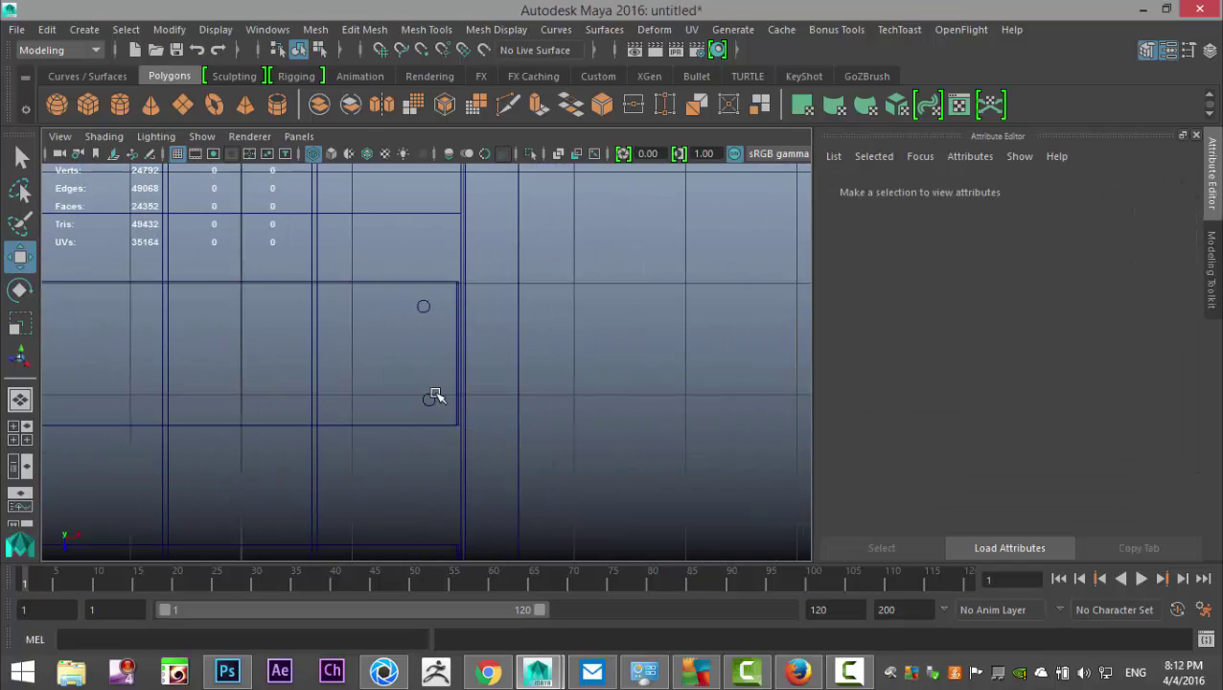
left_click(433, 400)
left_click_drag(511, 400, 509, 402)
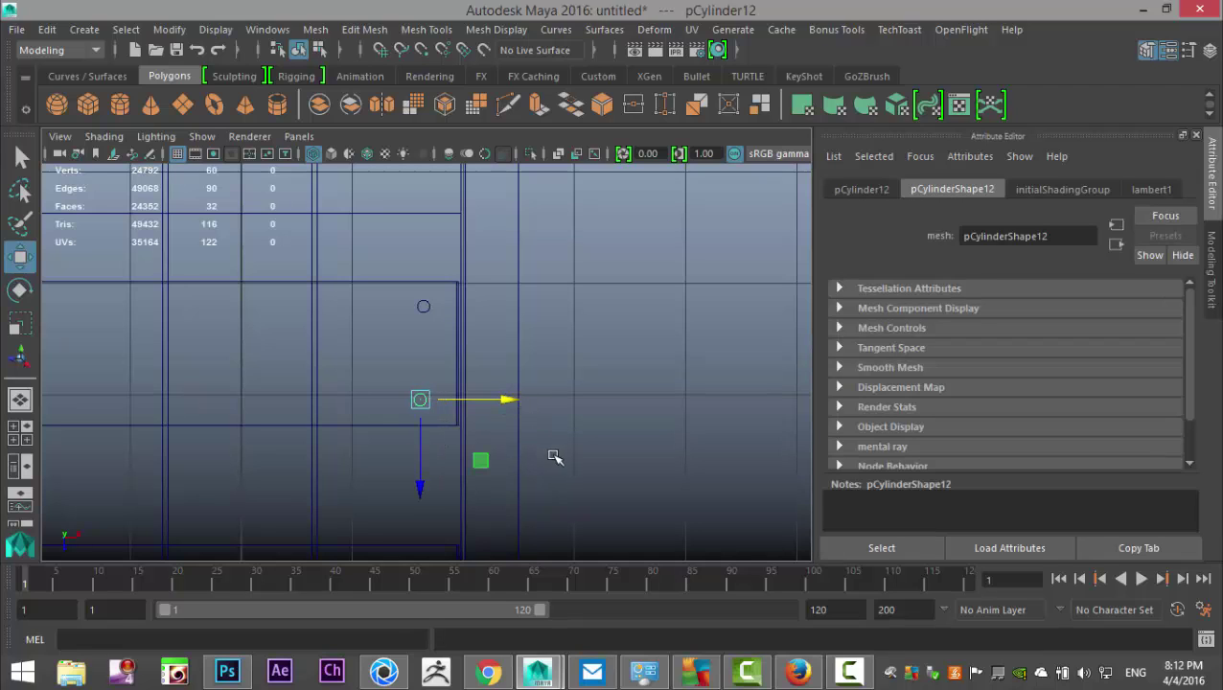
- Duplicate all six nail heads together and move the copies along X to the opposite ends of the three cross planks
left_click(424, 309, "shift")
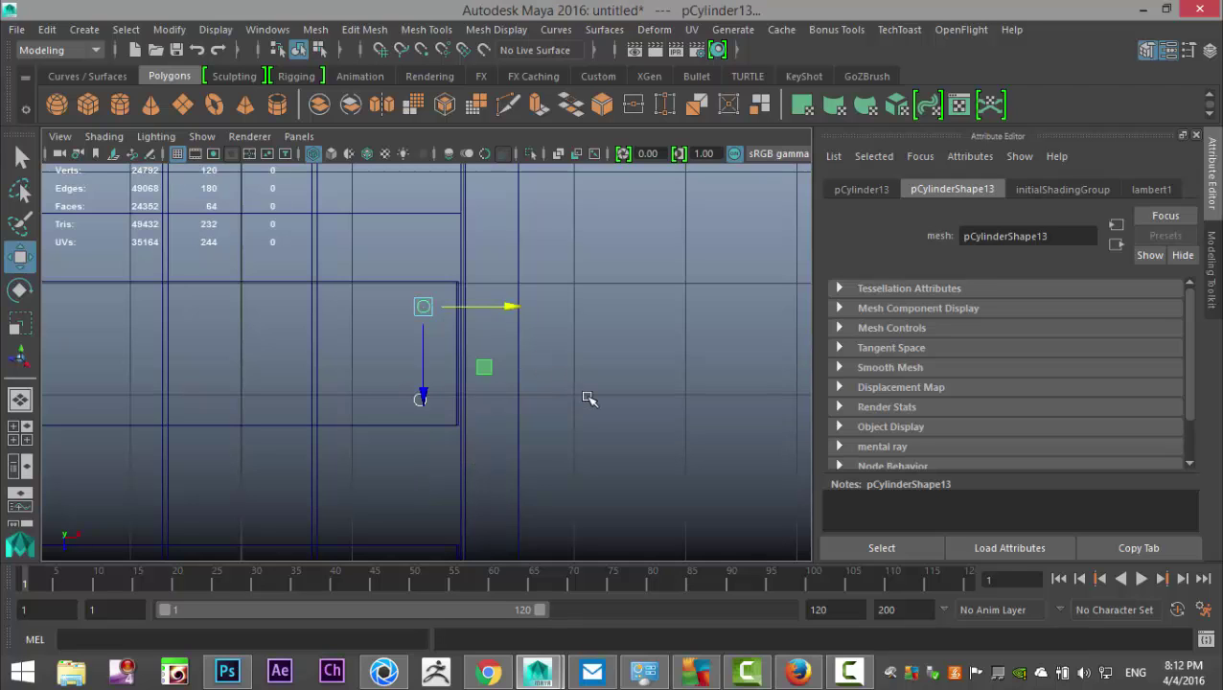
scroll(623, 407, "down", 5)
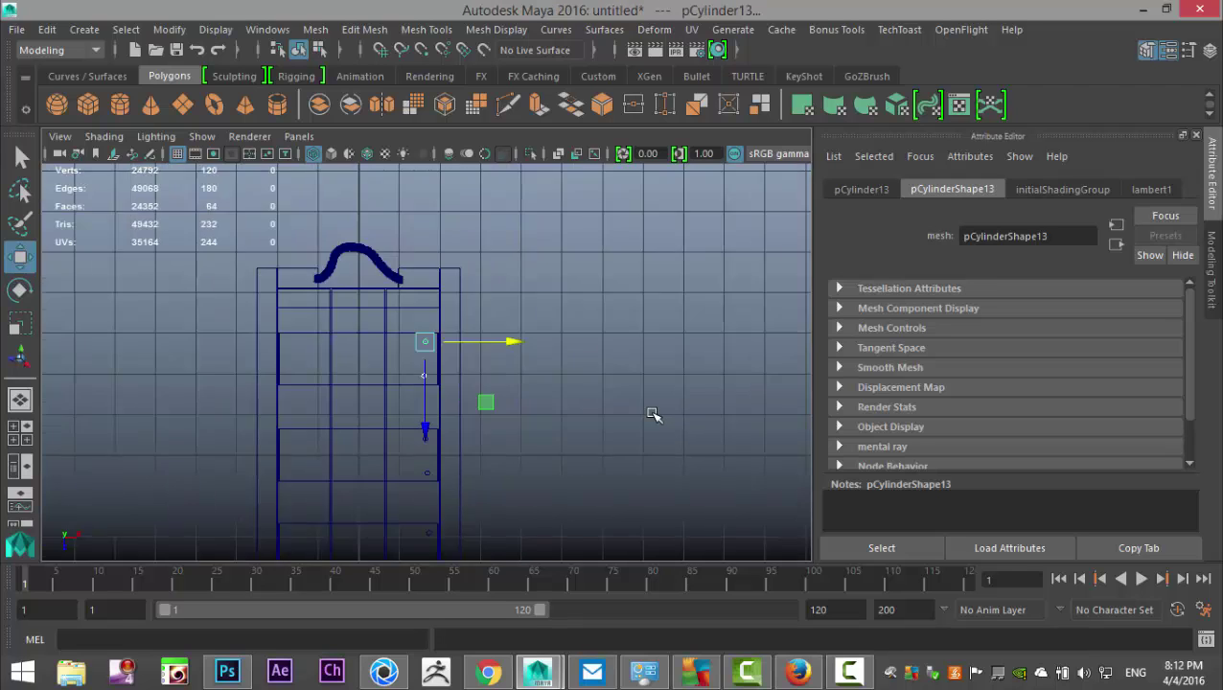
scroll(614, 421, "up", 5)
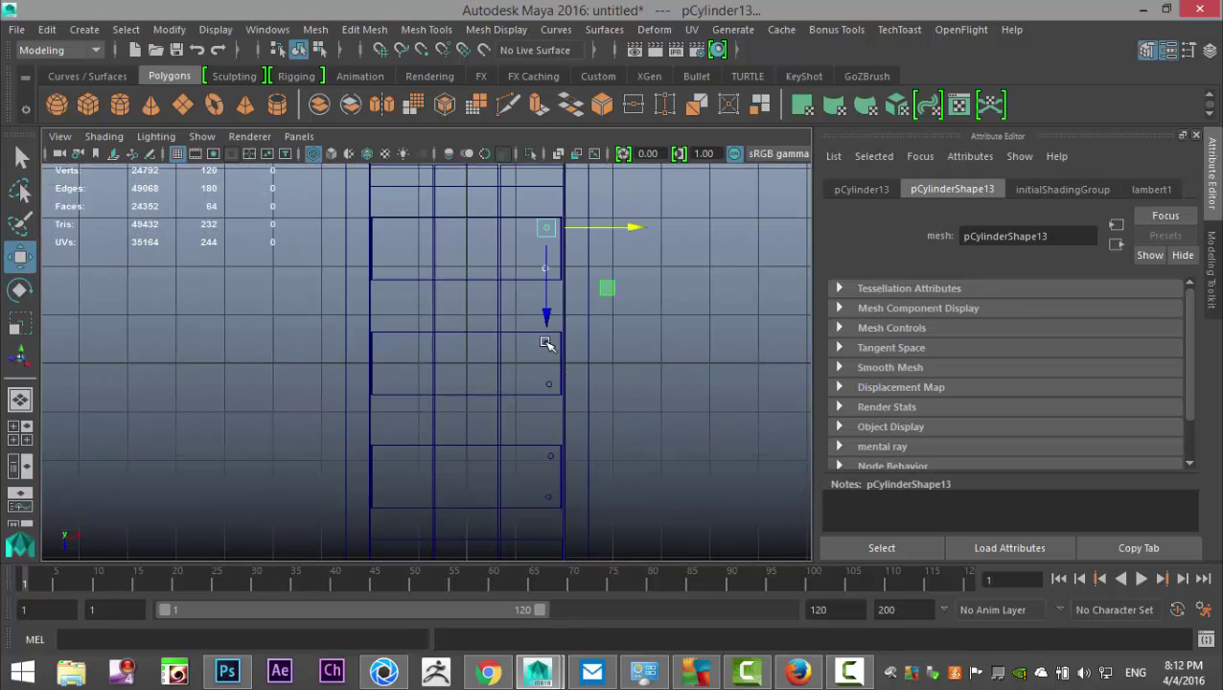
left_click(549, 347, "shift")
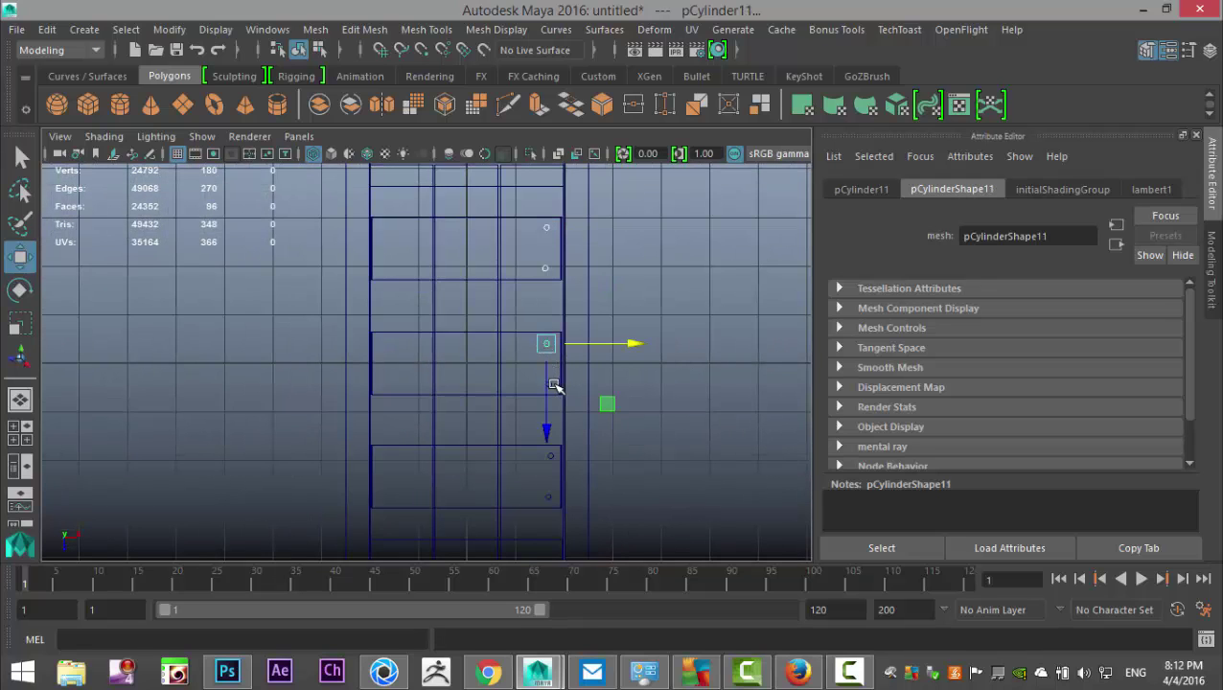
left_click(554, 385, "shift")
left_click(551, 468, "shift")
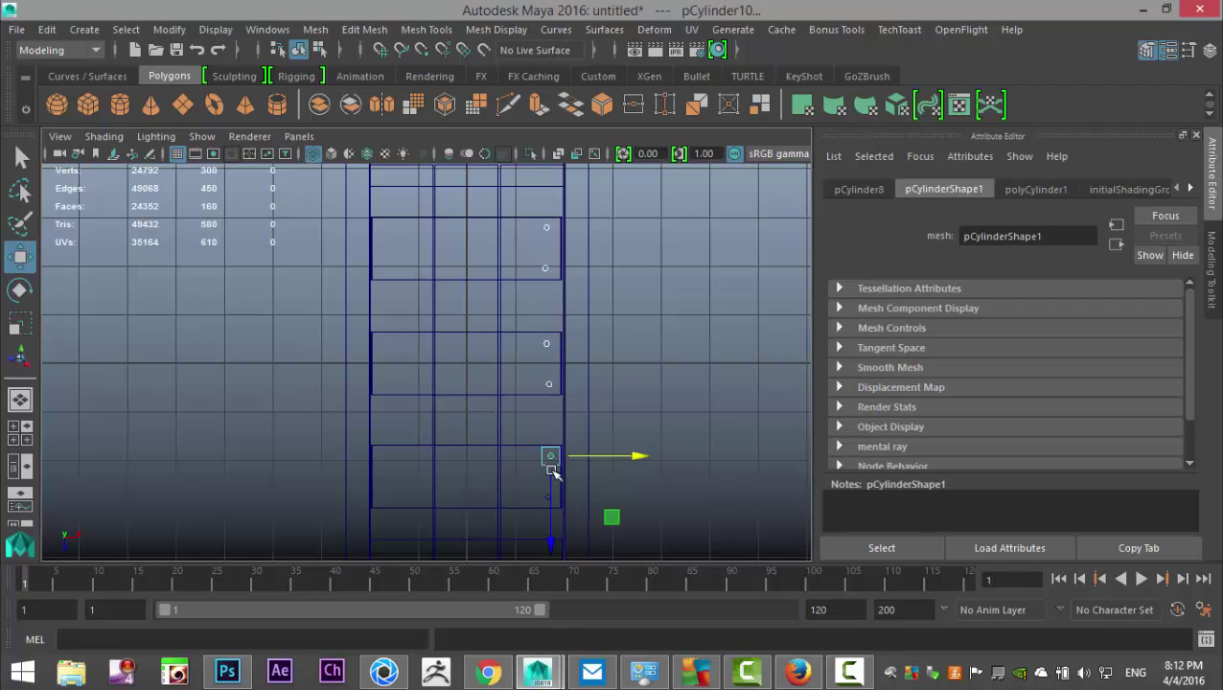
left_click(548, 497, "shift")
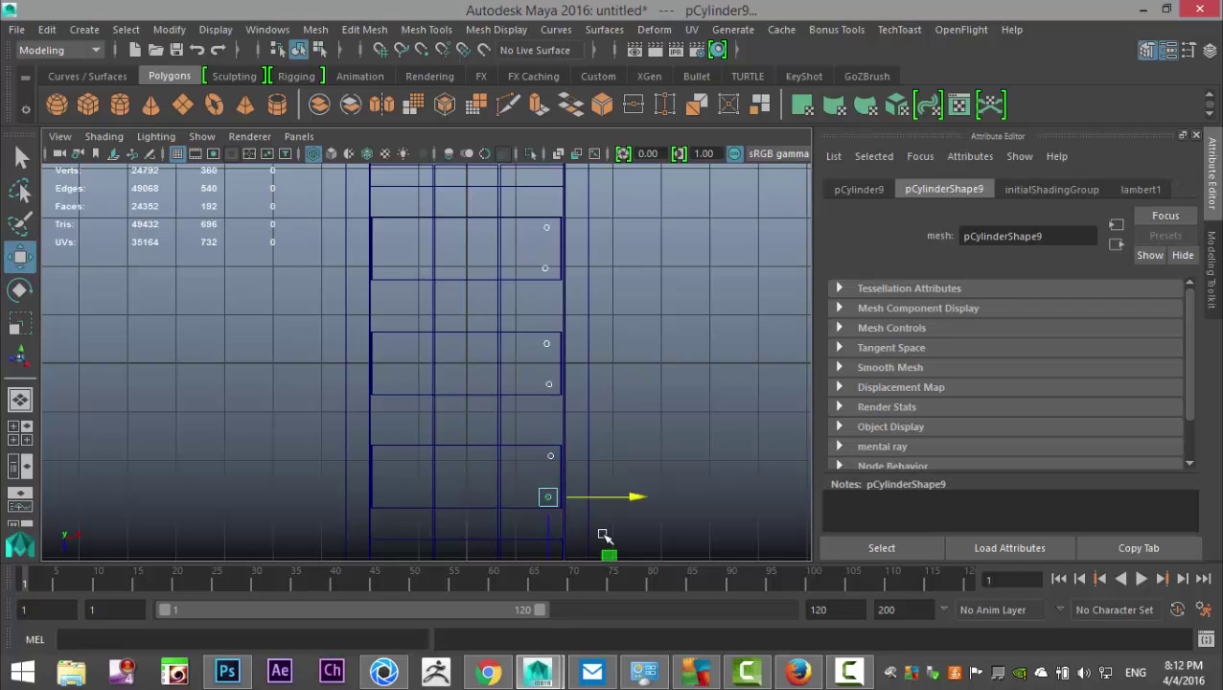
key("ctrl+d")
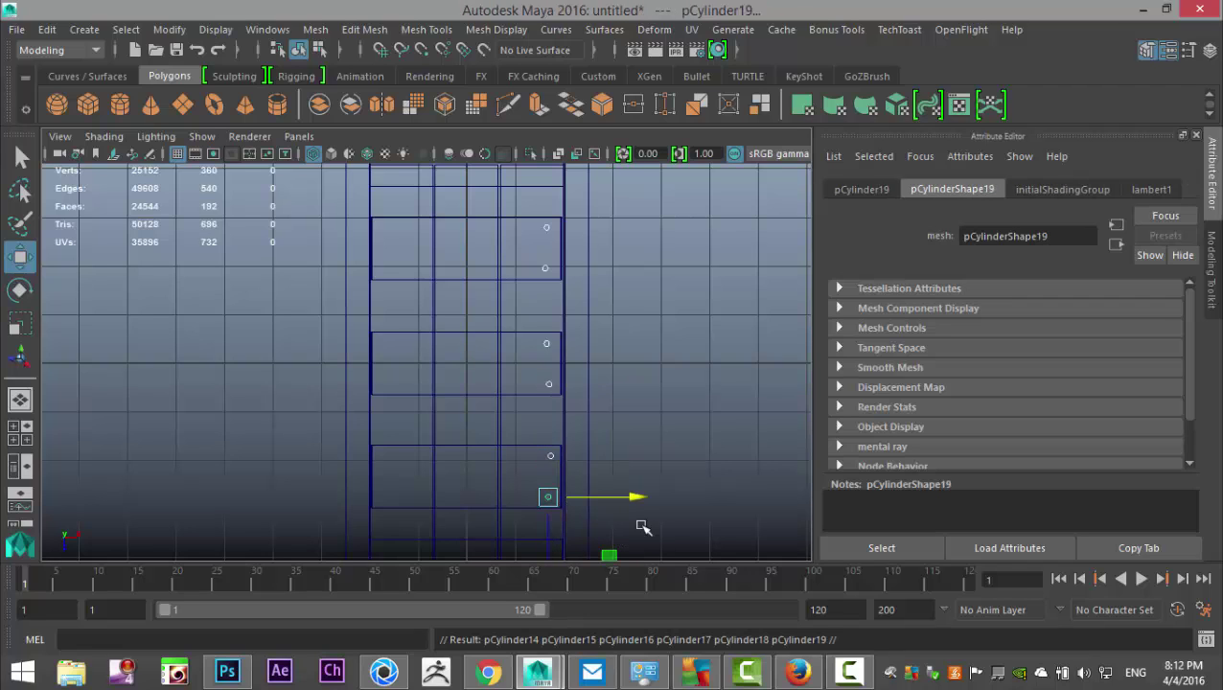
left_click_drag(637, 497, 484, 539)
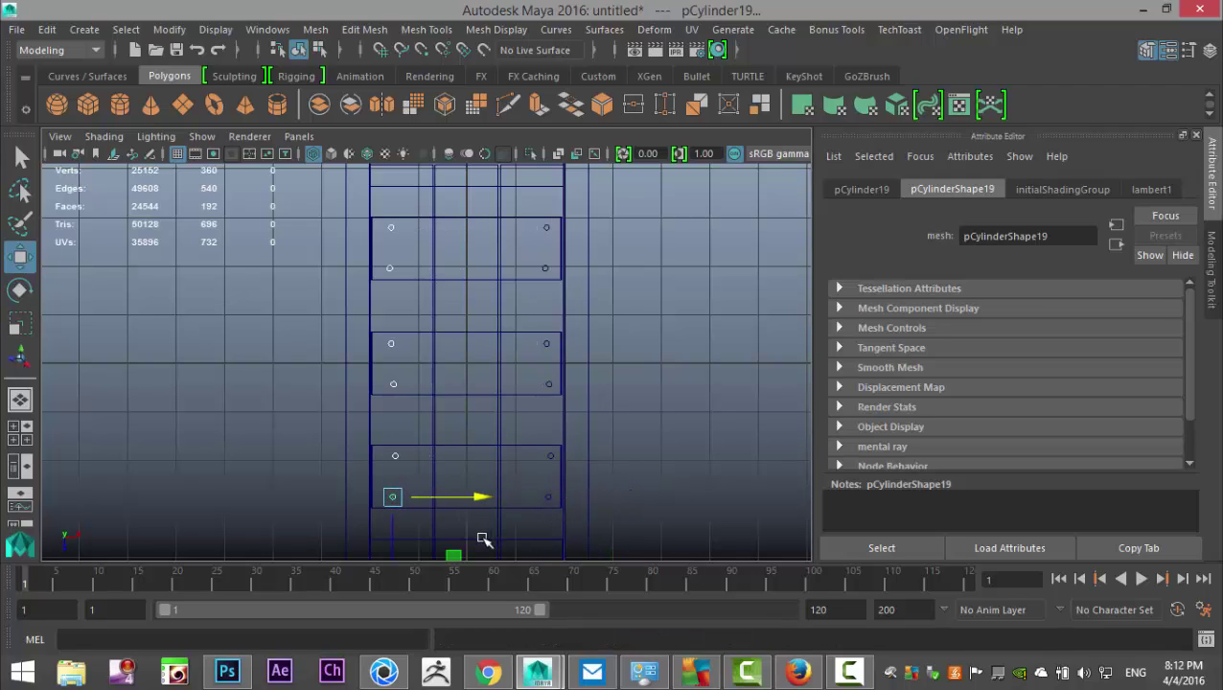
- Offset one copied nail head on each of the three cross planks slightly along X to make the spacing irregular
left_click(320, 335)
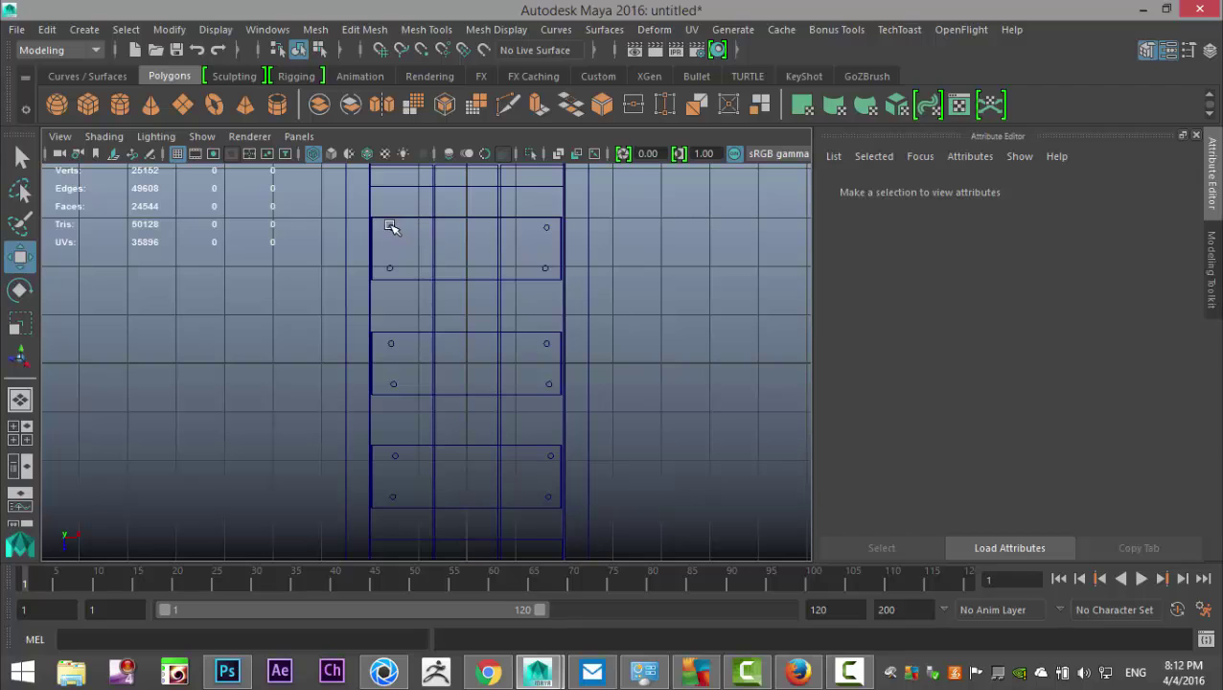
left_click(390, 225)
left_click_drag(480, 229, 474, 230)
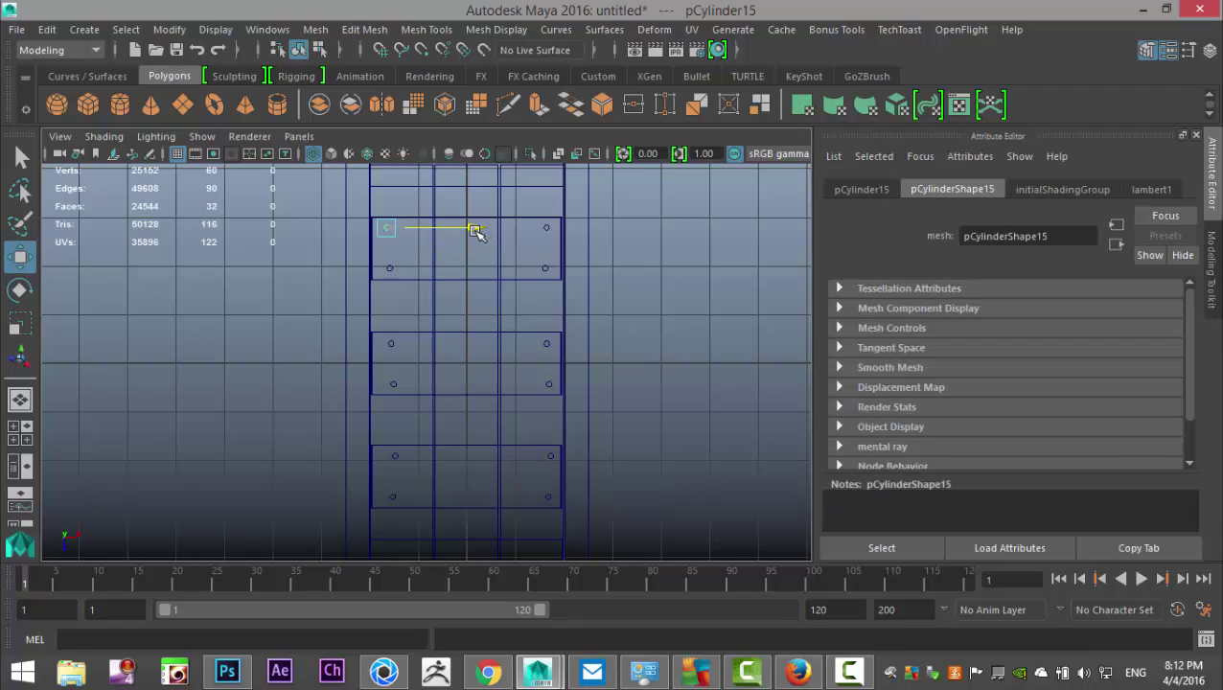
left_click(396, 347)
left_click_drag(480, 342, 485, 347)
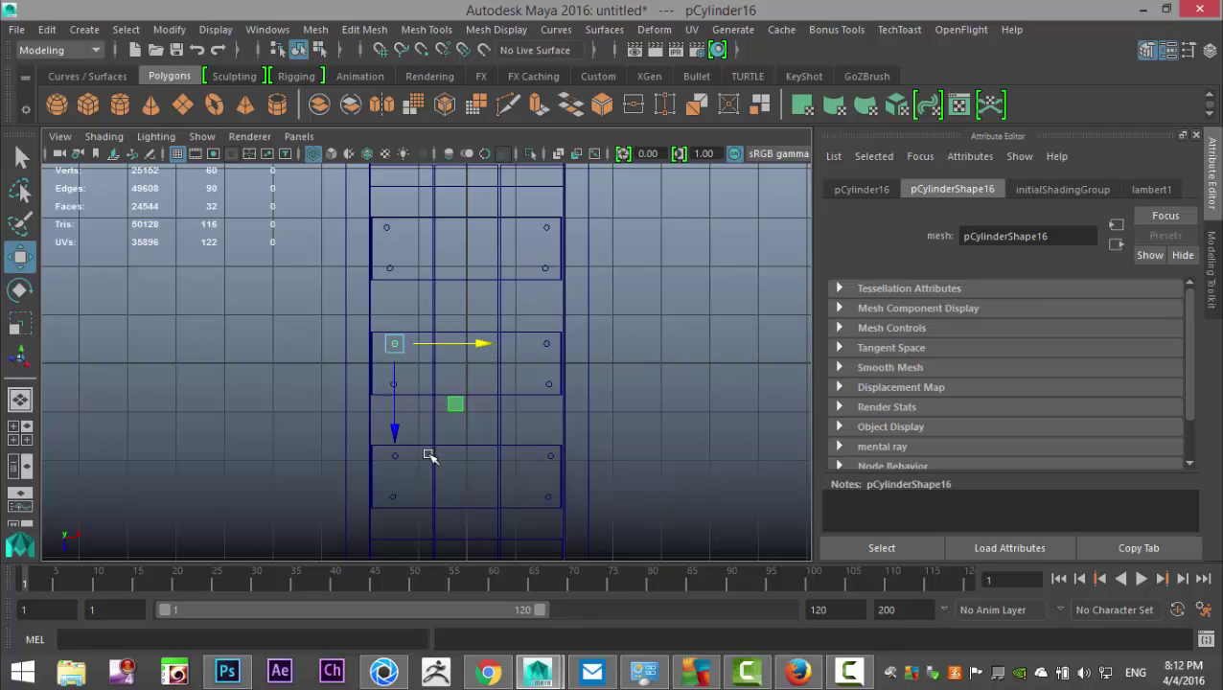
left_click(393, 494)
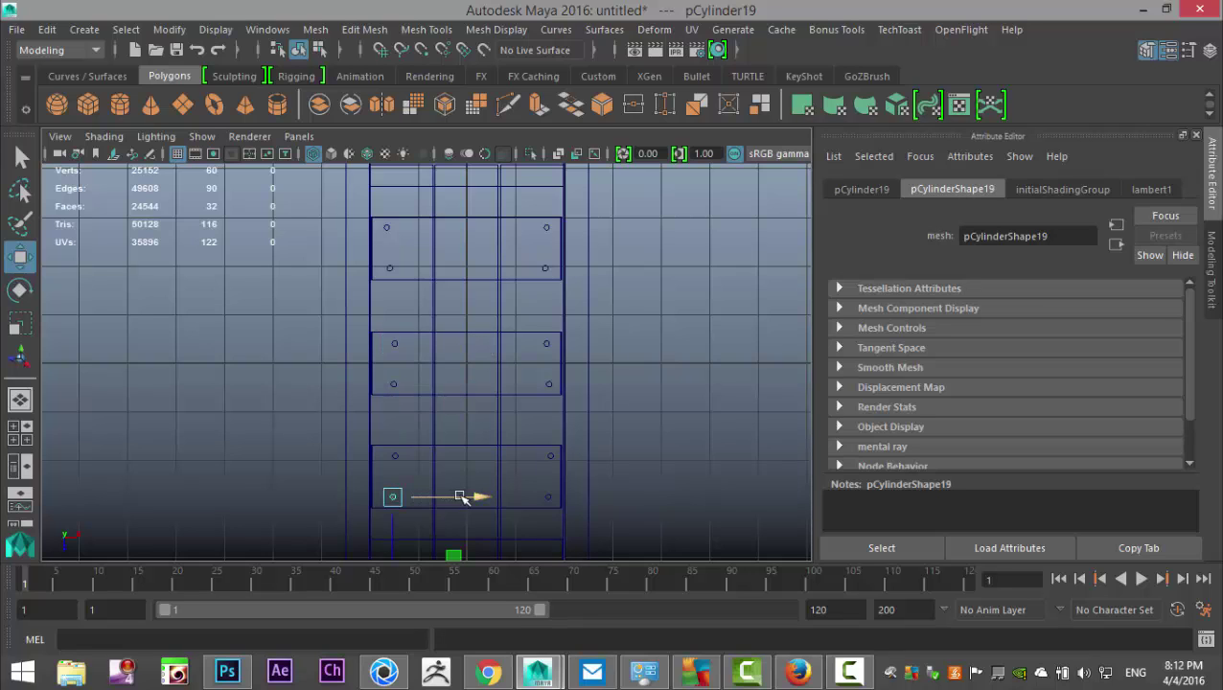
left_click_drag(482, 498, 484, 499)
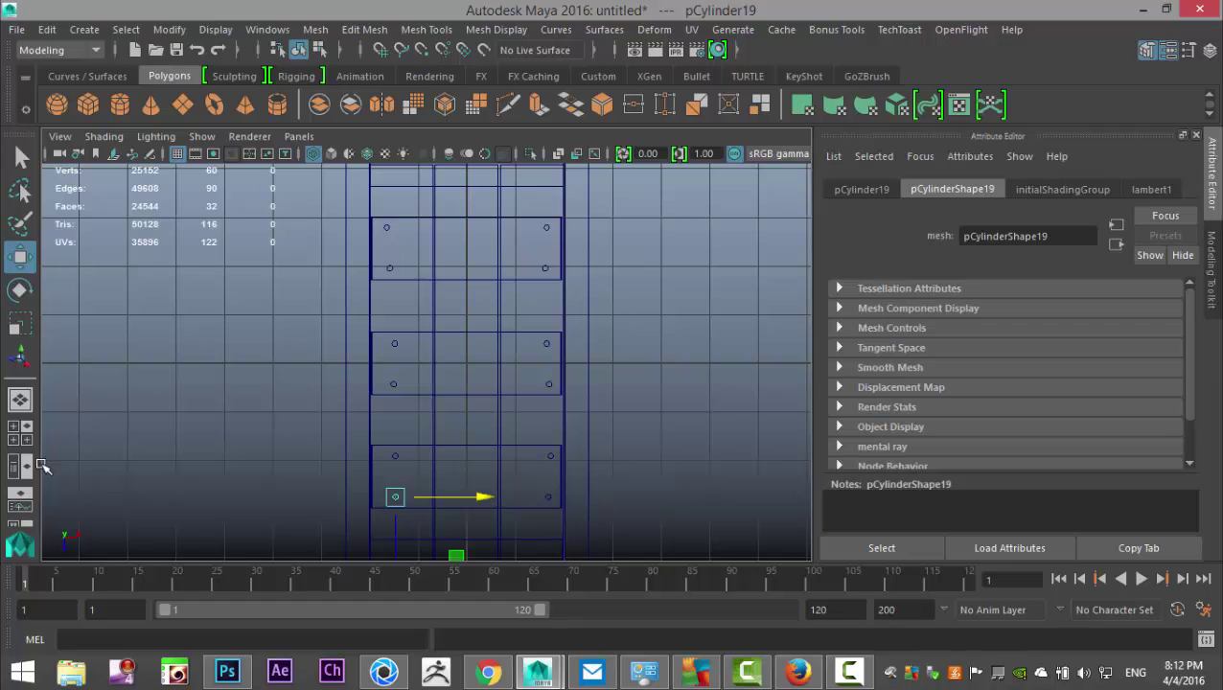
- In the perspective view, duplicate a nail head on the plank nearest the rope handle and lower the copy beside the crate's long side
left_click(21, 428)
key("space")
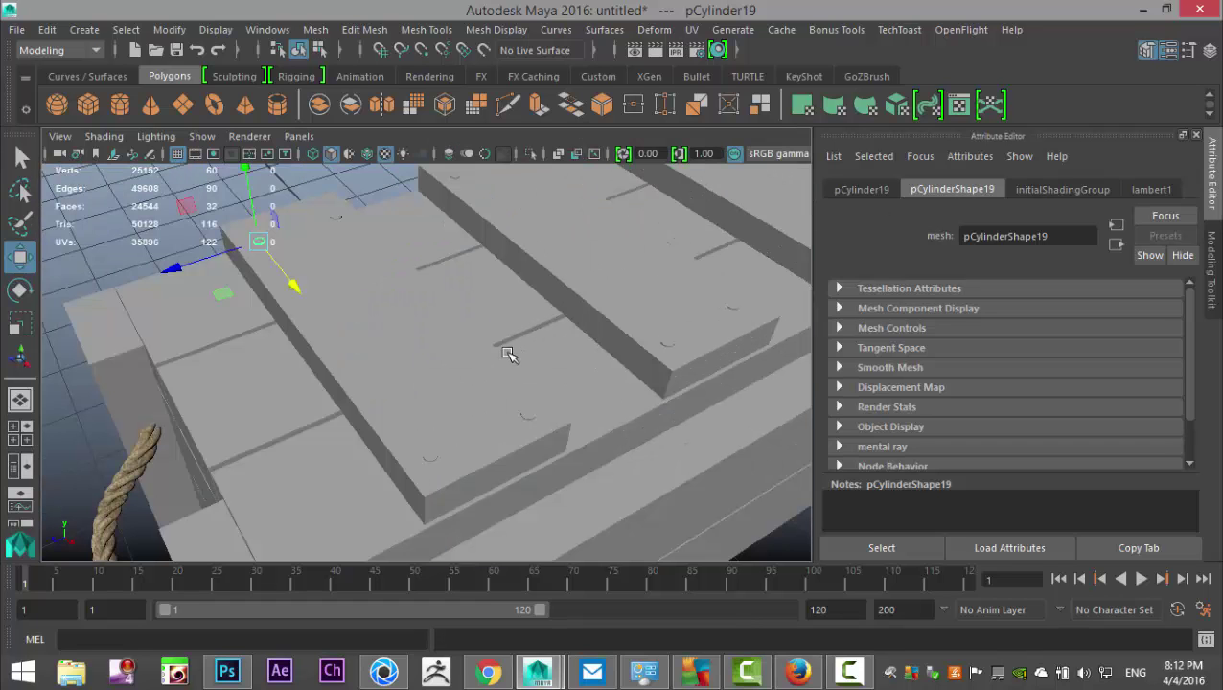
scroll(513, 376, "down", 5)
left_click_drag(518, 382, 508, 477, "alt")
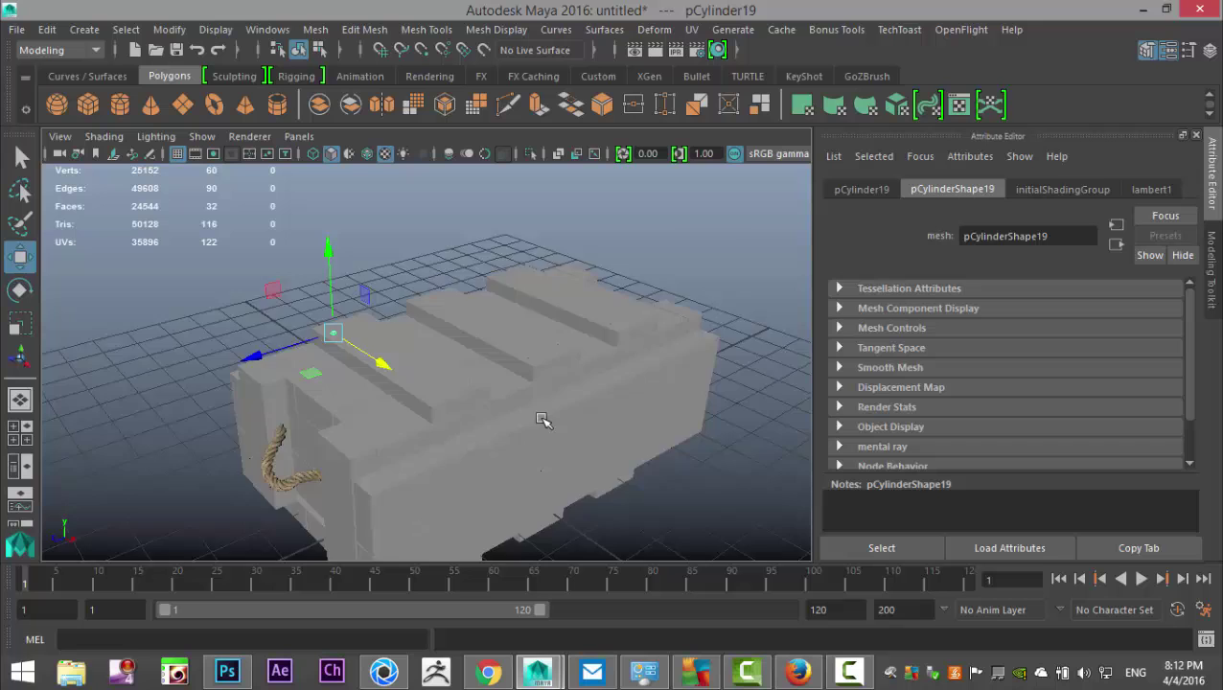
middle_click_drag(523, 501, 566, 513, "alt")
scroll(568, 511, "up", 2)
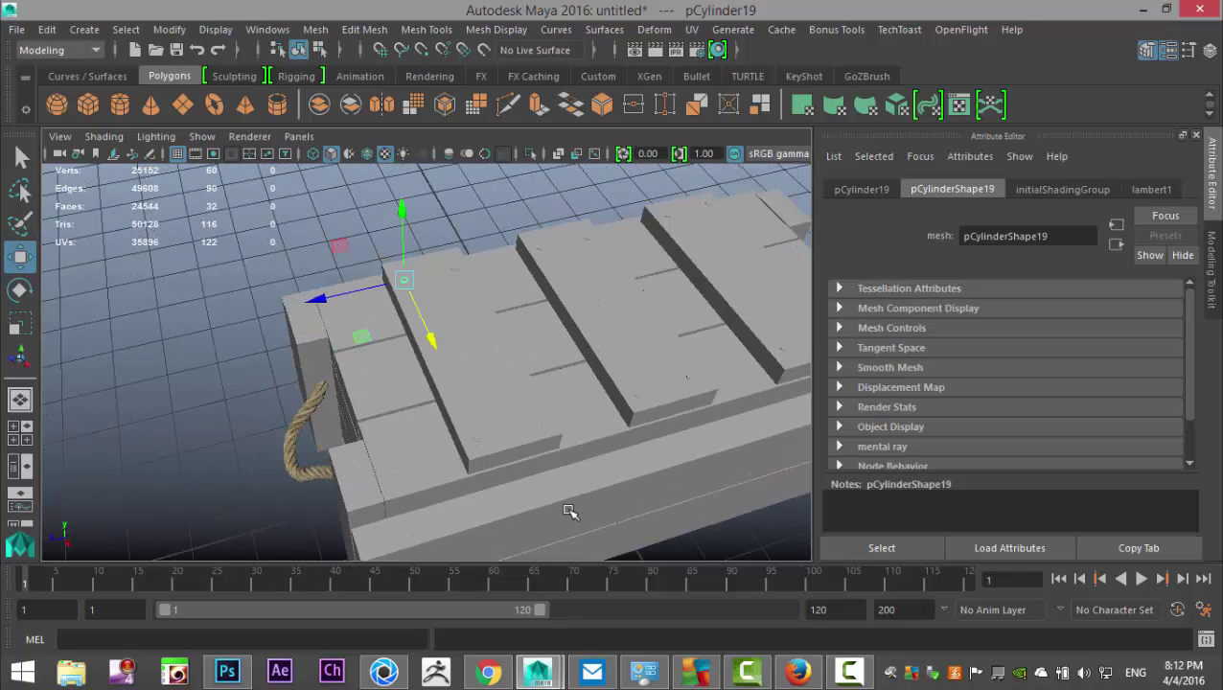
left_click(484, 446)
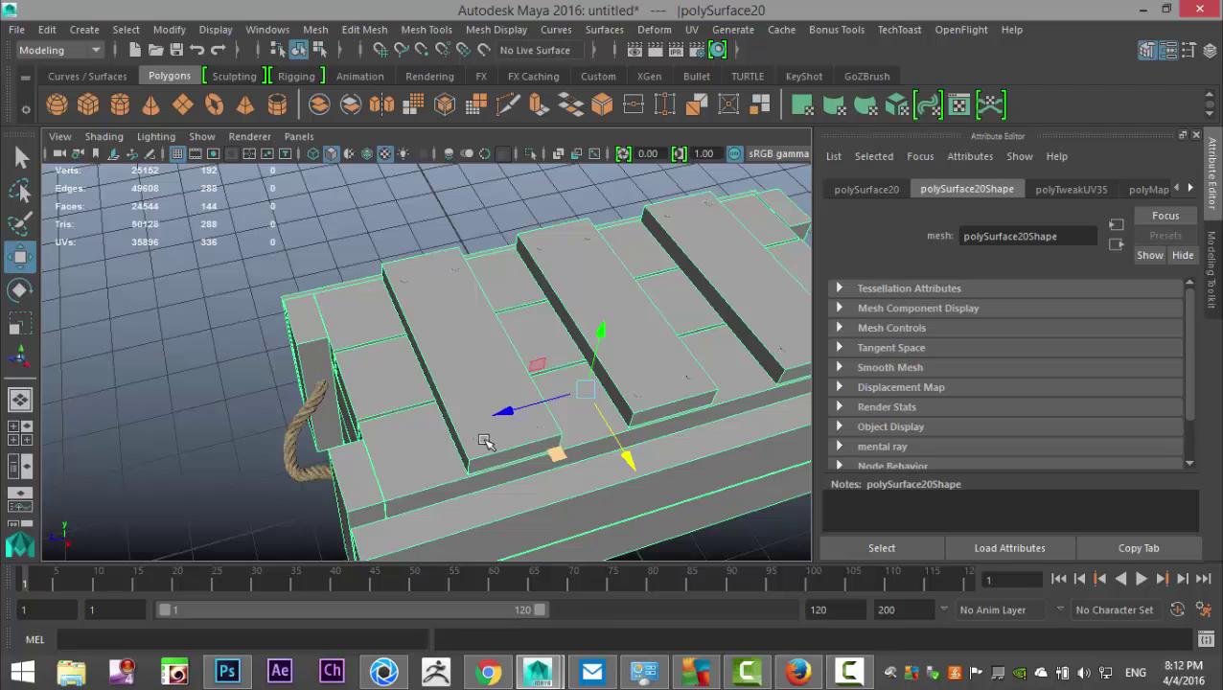
left_click(520, 477)
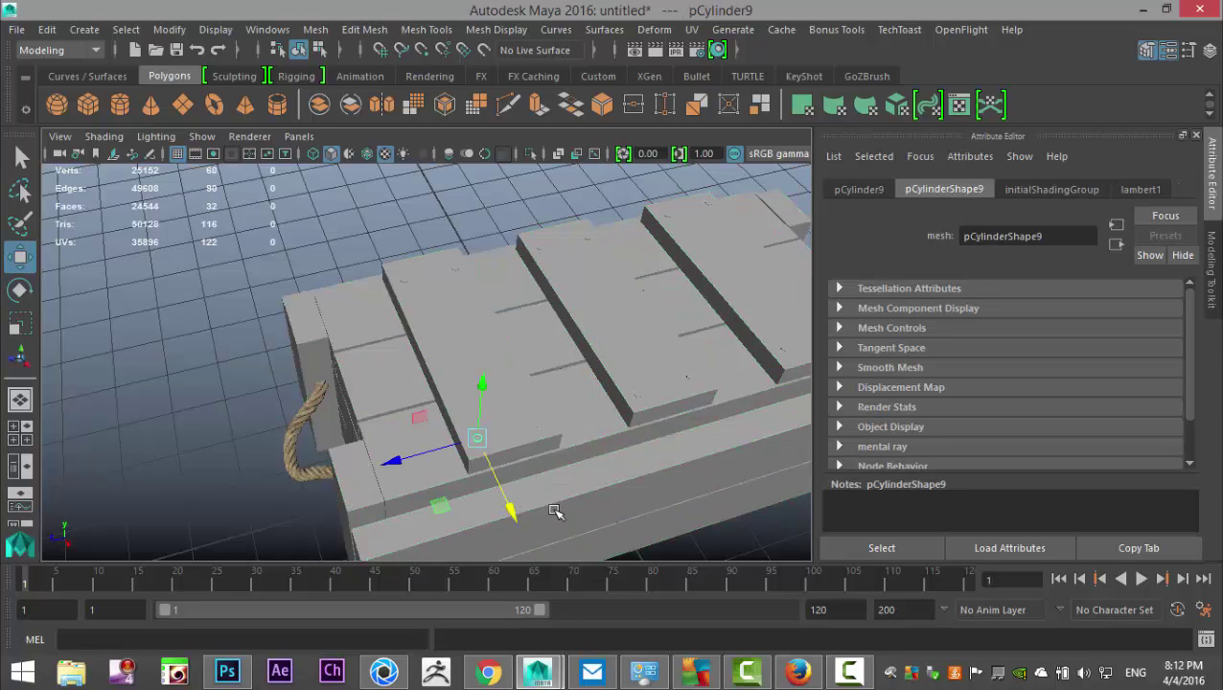
key("ctrl+d")
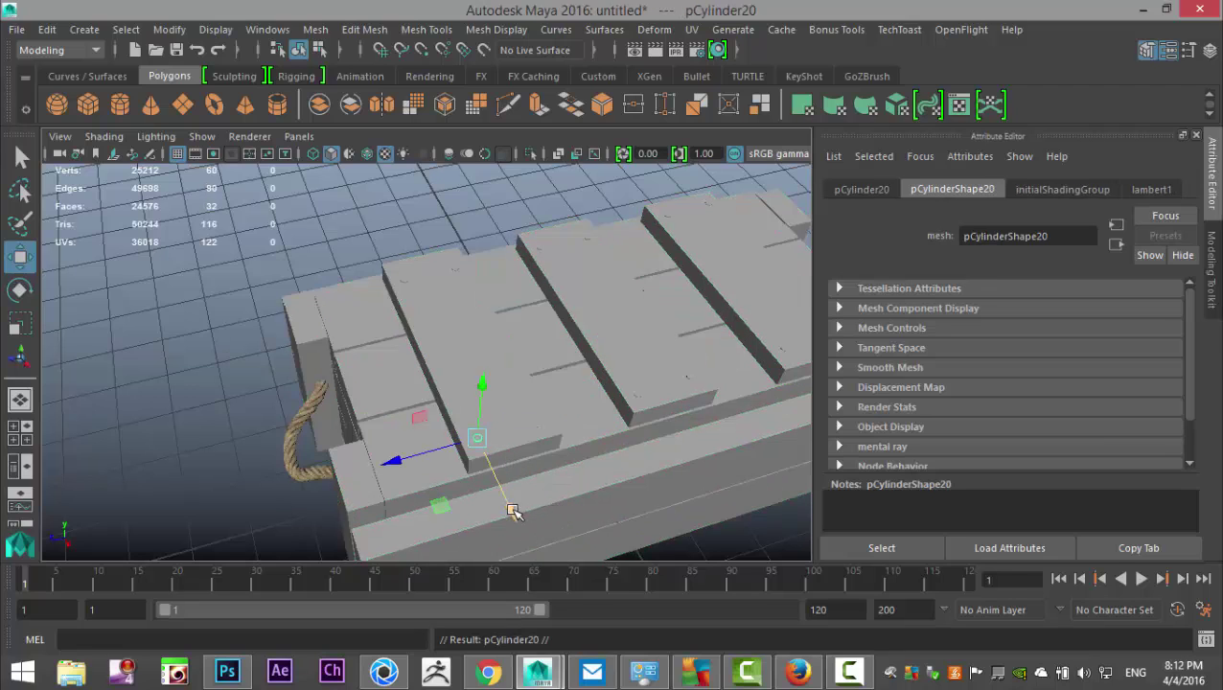
scroll(560, 389, "down", 5)
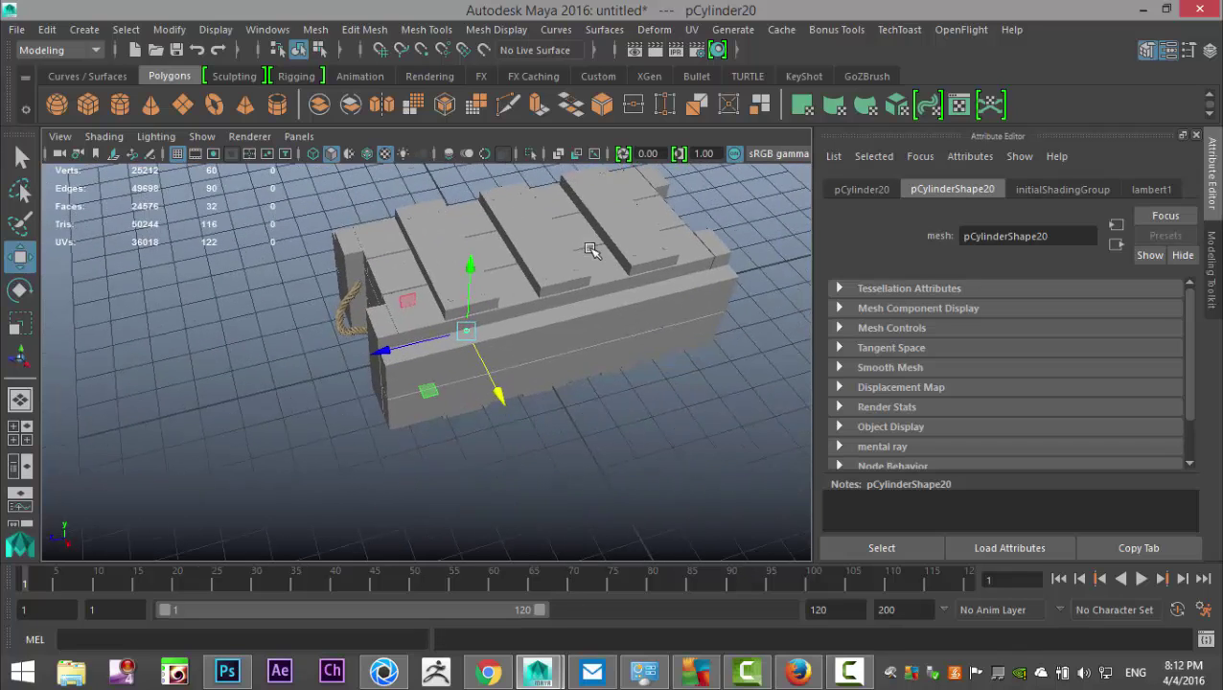
left_click_drag(469, 273, 466, 319)
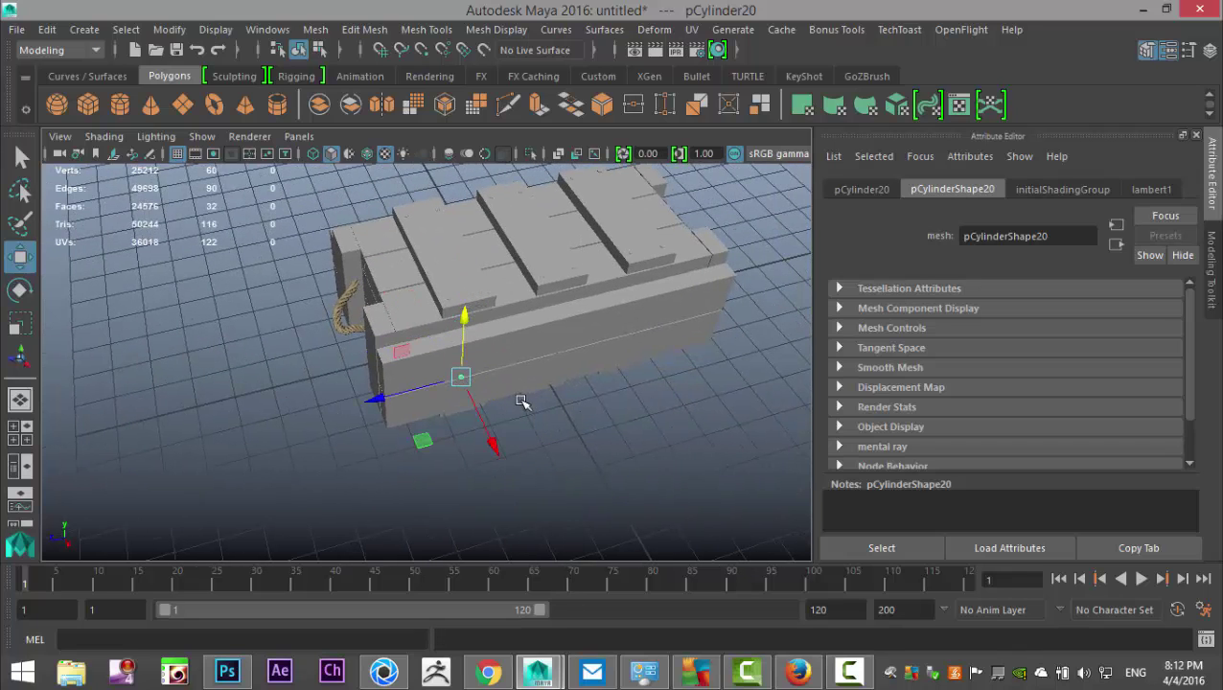
- Rotate the copied nail head to face sideways by setting its Z rotation to -90
key("f")
key("e")
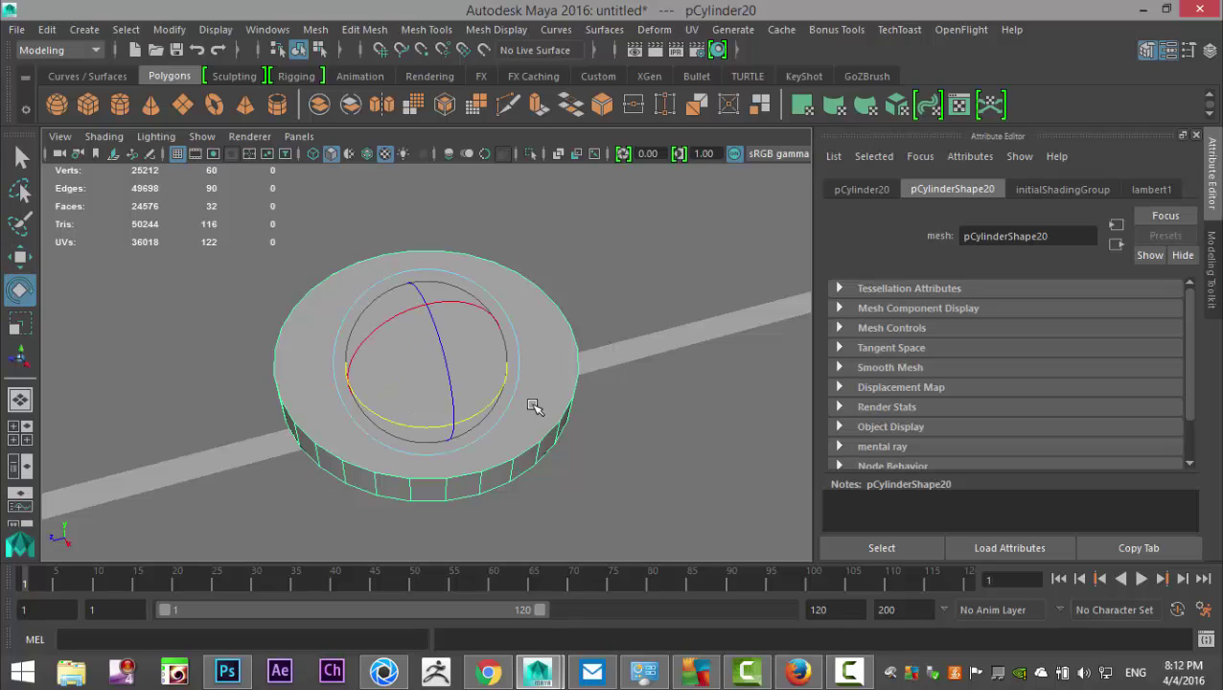
left_click_drag(436, 332, 573, 423)
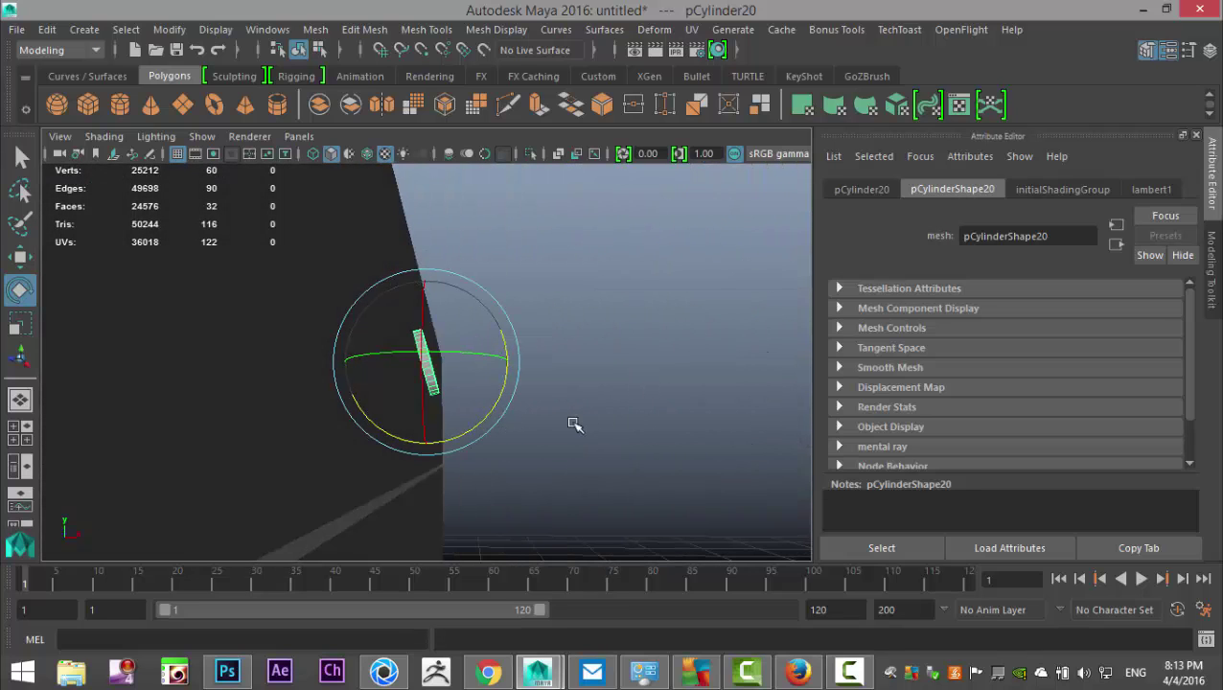
left_click(860, 190)
left_click_drag(1152, 335, 951, 319)
type("-")
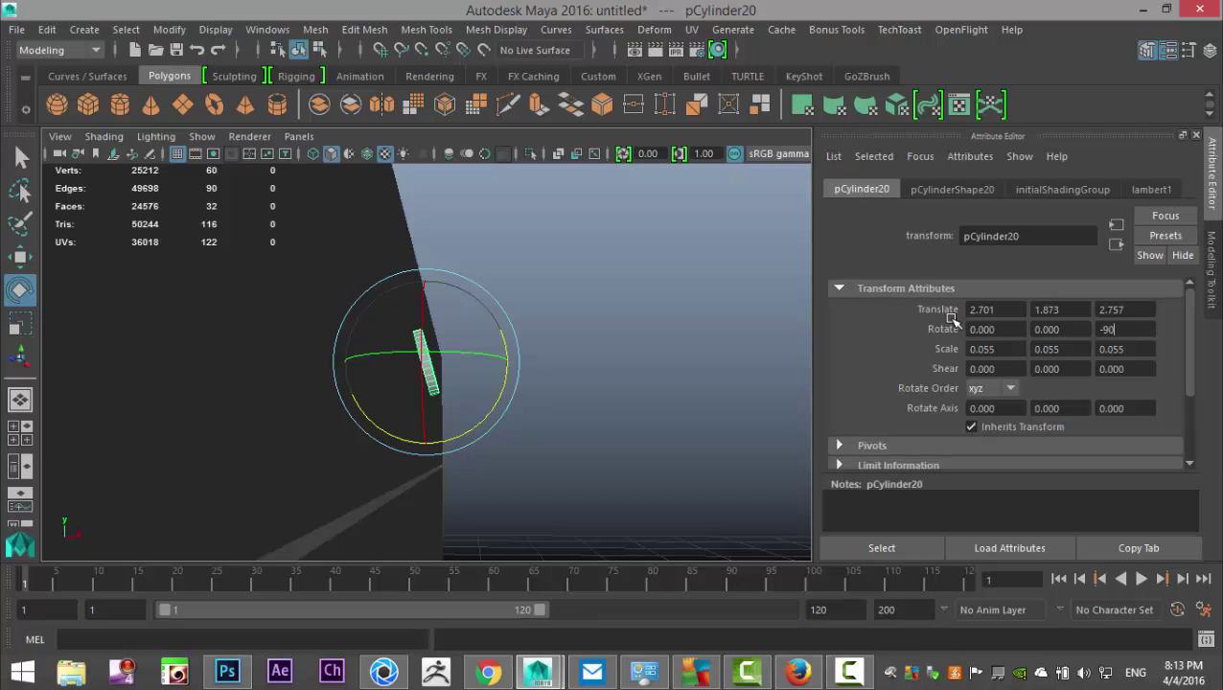
type("90")
key("Return")
- Move the rotated nail head along X against the crate's long side board, to about 2.504
left_click_drag(601, 465, 508, 492, "alt")
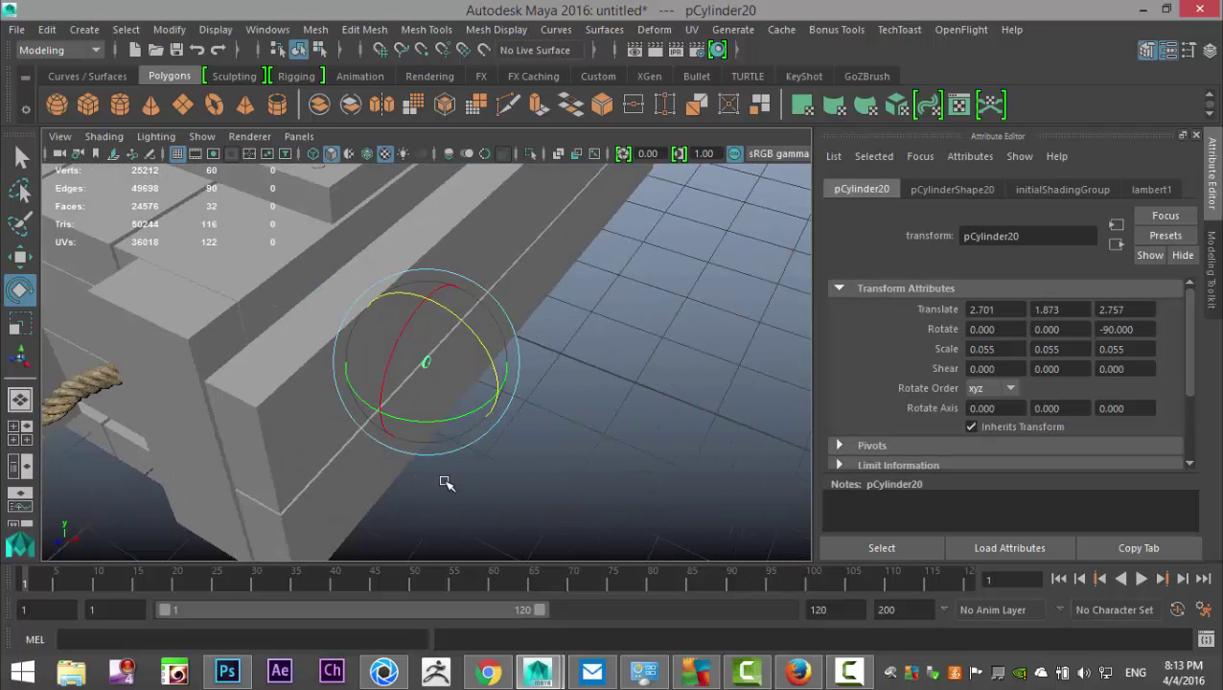
key("w")
mouse_move(508, 403)
left_mouse_down()
mouse_move(484, 397)
mouse_move(487, 411)
mouse_move(493, 395)
left_mouse_up()
key("f")
scroll(492, 446, "down", 3)
scroll(492, 445, "down", 2)
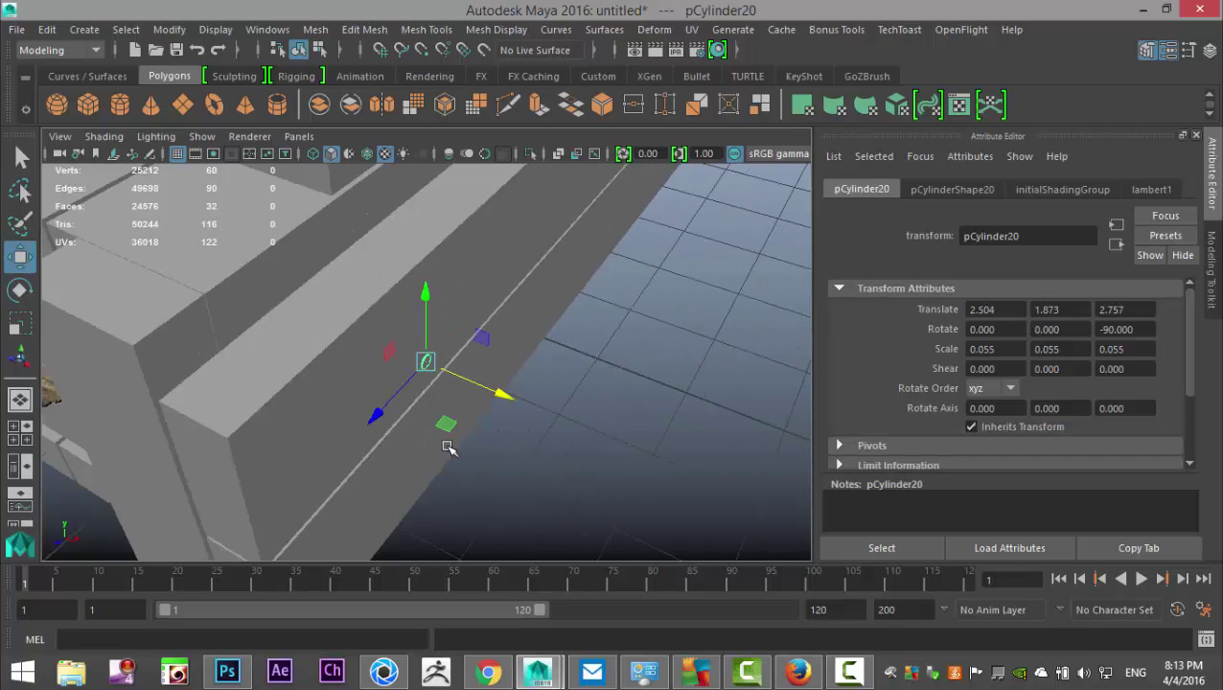
- Slide the nail head along Z to about 4.216, near the rope handle end of the side board, and frame it in the side view
left_click_drag(374, 415, 216, 569)
left_click(20, 429)
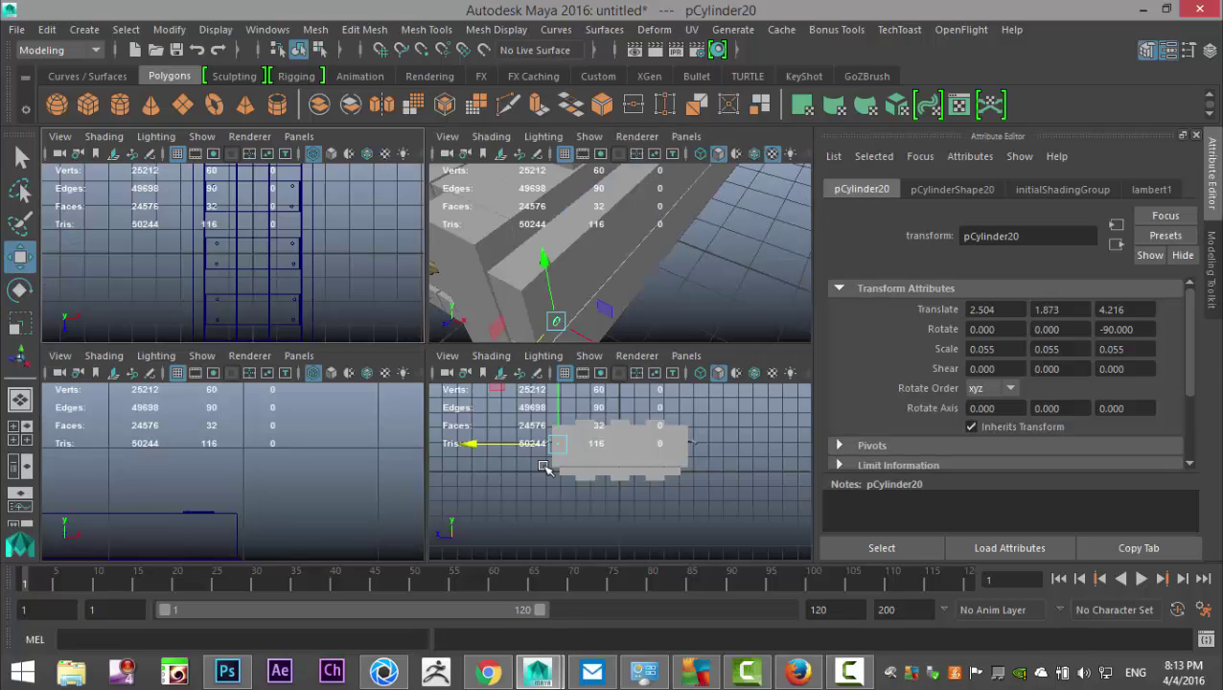
key("space")
key("f")
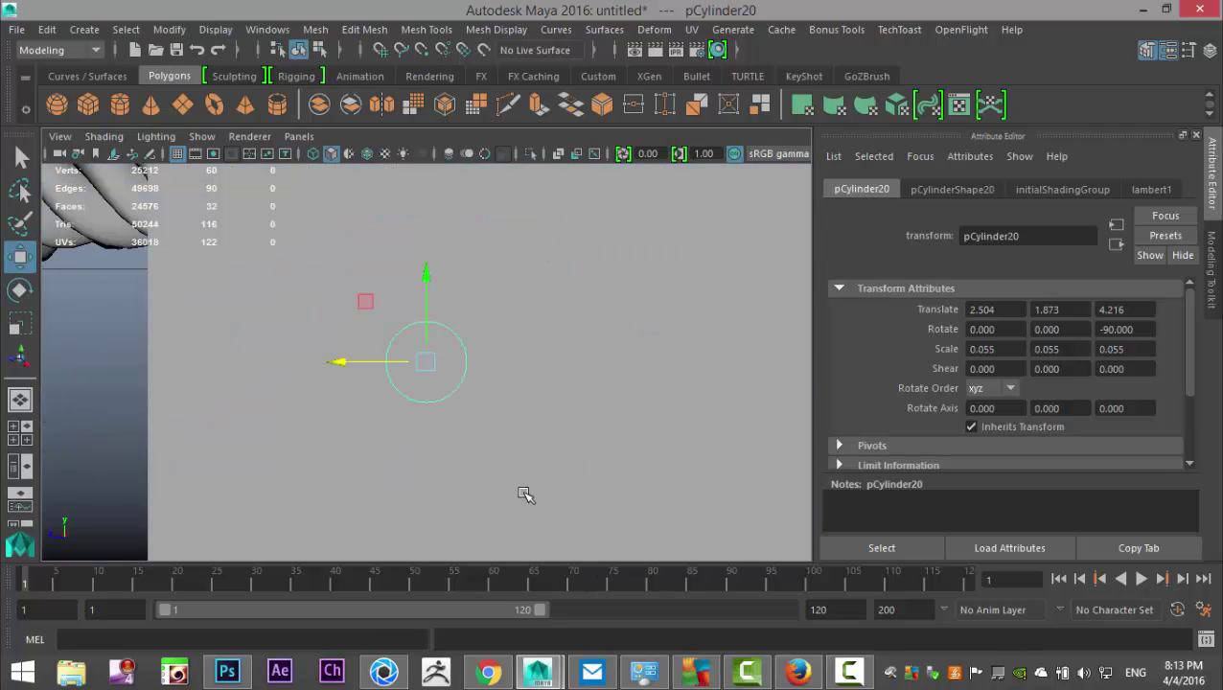
- In the side view wireframe, raise the nail head along Y to about 2.501, near the top of the upper side board
key("4")
scroll(517, 494, "down", 4)
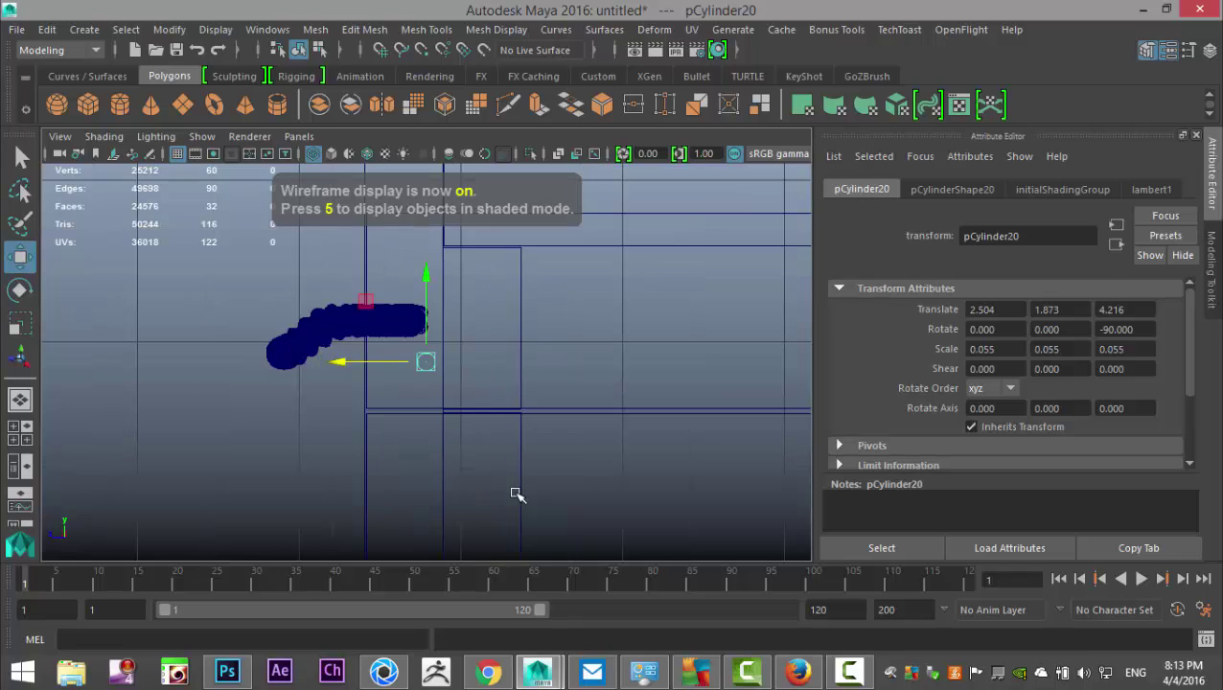
middle_click_drag(513, 414, 603, 483, "alt")
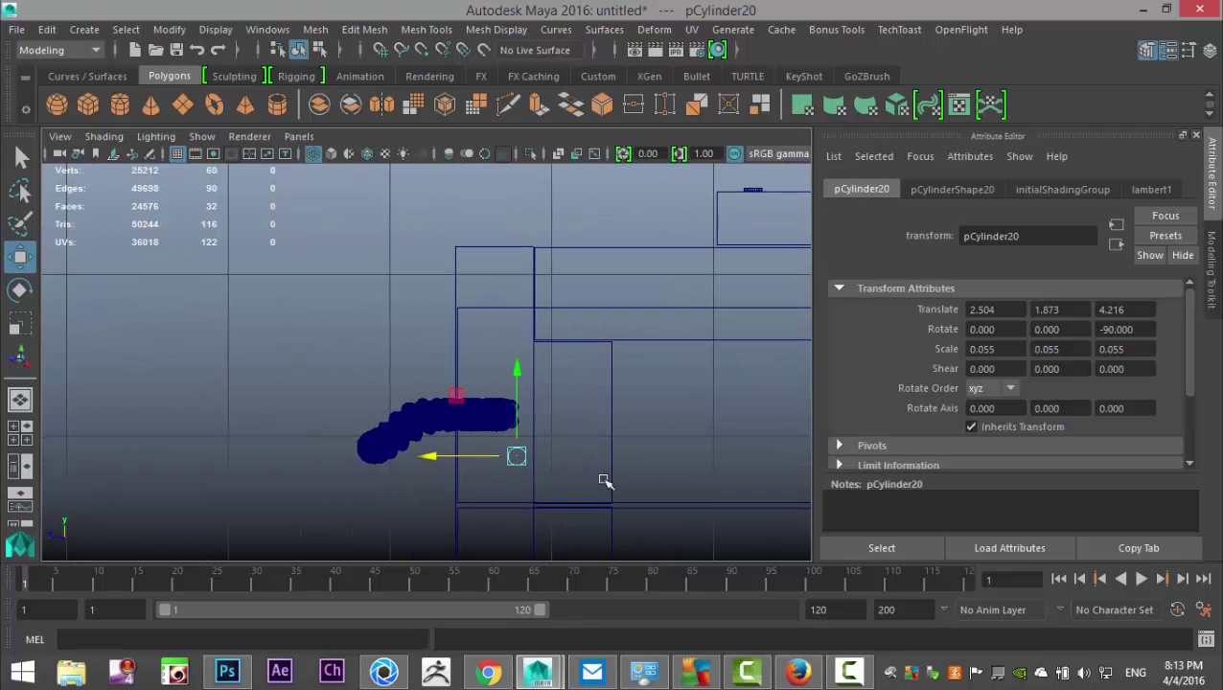
left_click_drag(507, 312, 494, 293)
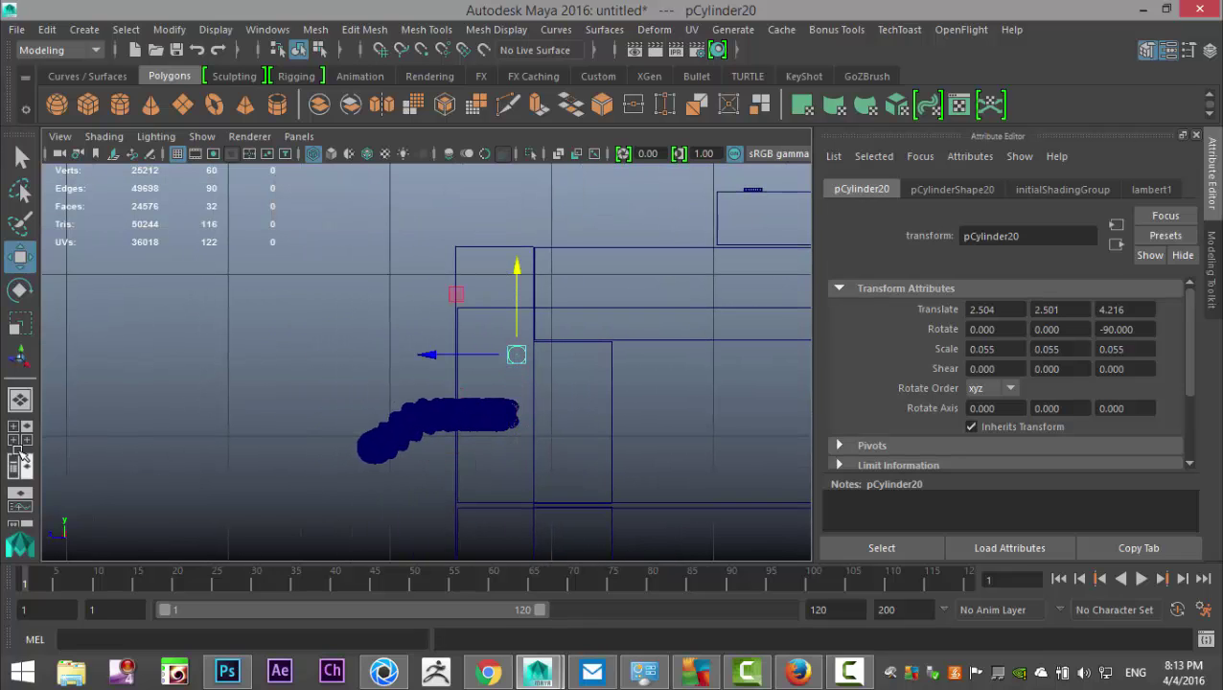
- In the perspective view, duplicate the nail head and lower the copy on the same side board to a Y of about 1.841
left_click(20, 427)
key("space")
scroll(592, 360, "down", 2)
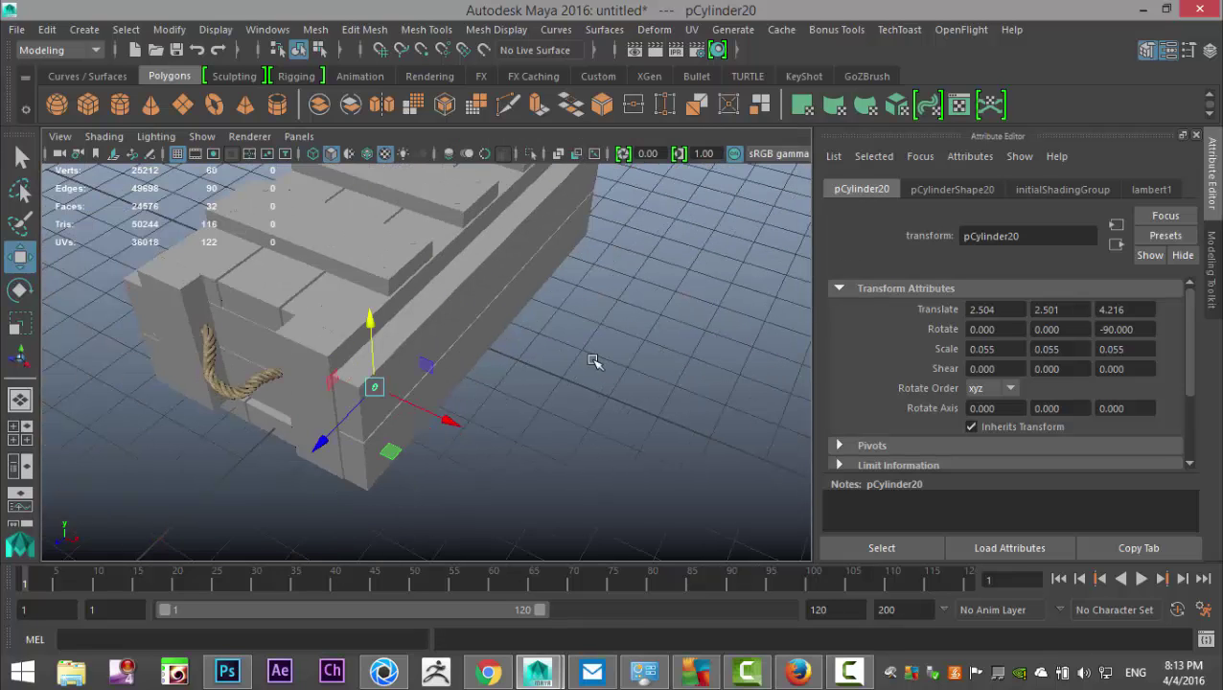
left_click_drag(558, 466, 570, 421, "alt")
scroll(572, 425, "up", 3)
middle_click_drag(559, 471, 532, 472, "alt")
key("ctrl+d")
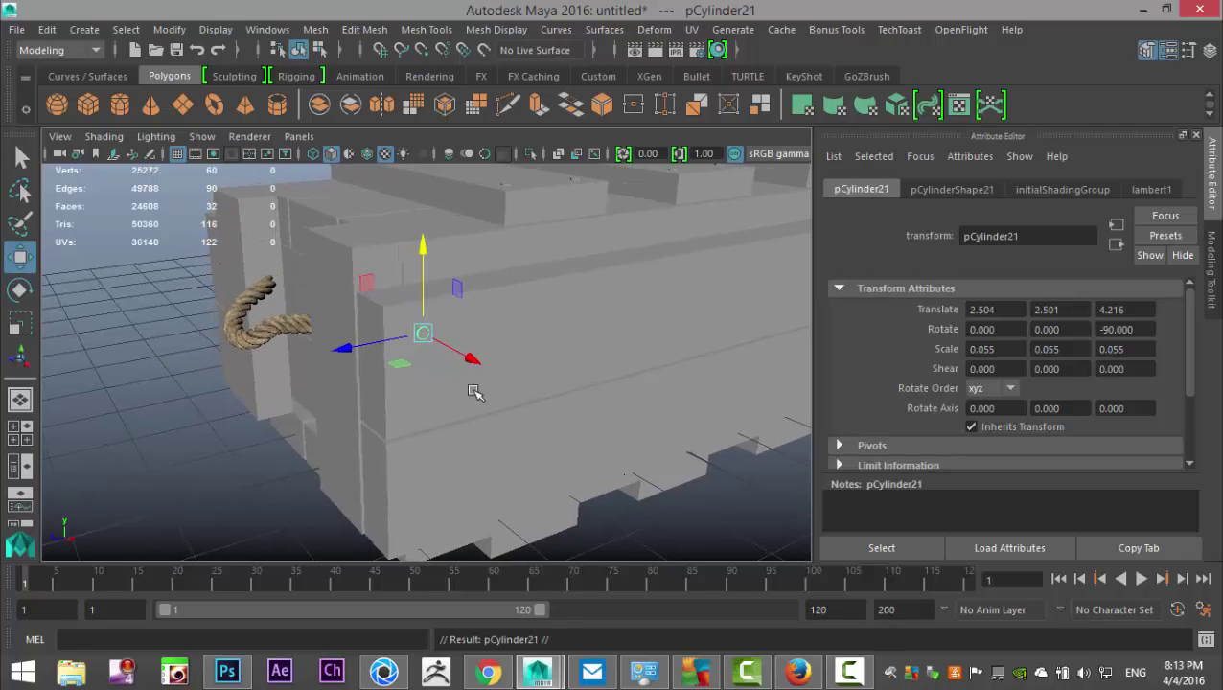
left_click_drag(419, 249, 445, 325)
right_click_drag(445, 324, 480, 371, "alt")
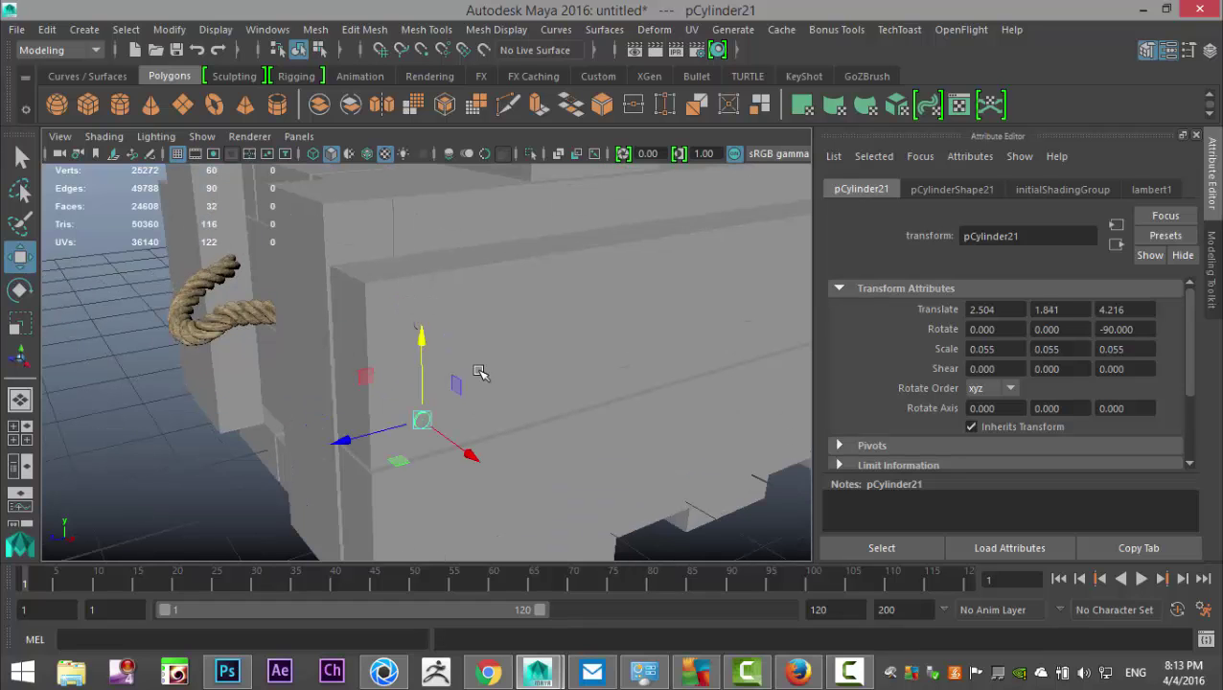
- Assign a new Lambert material to the crate body and color it light cyan with hue 180, saturation 0.429 and value 1.000
left_click(446, 329)
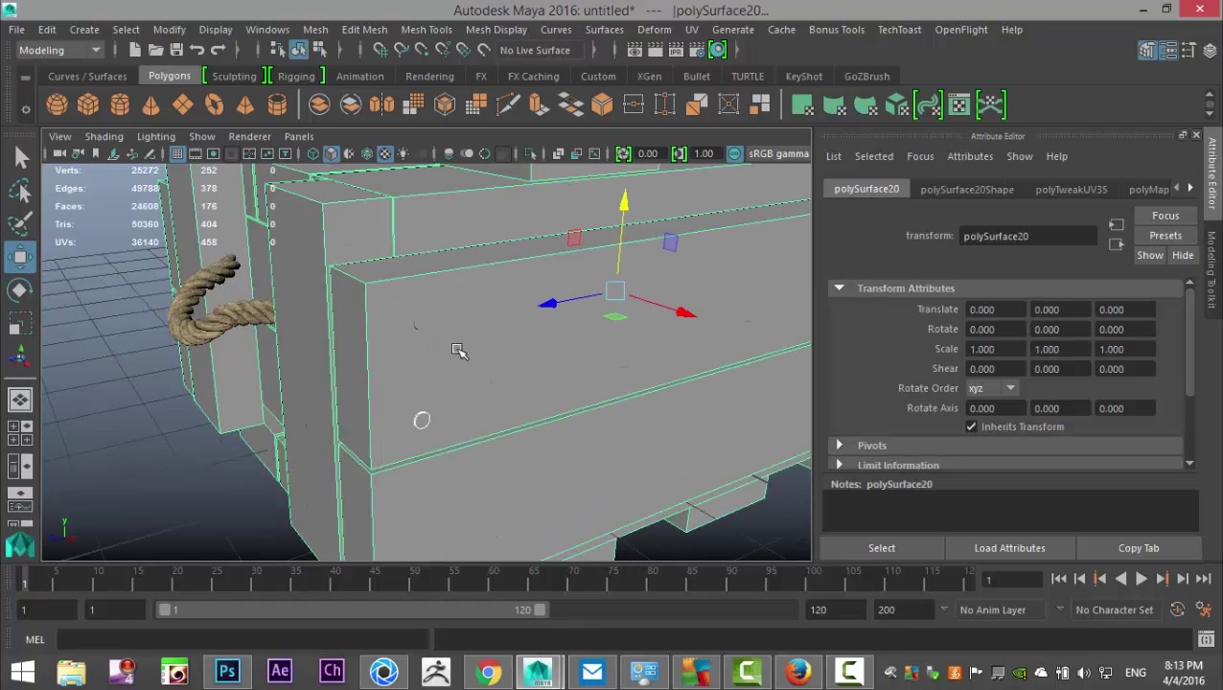
scroll(554, 399, "down", 4)
scroll(549, 407, "up", 3)
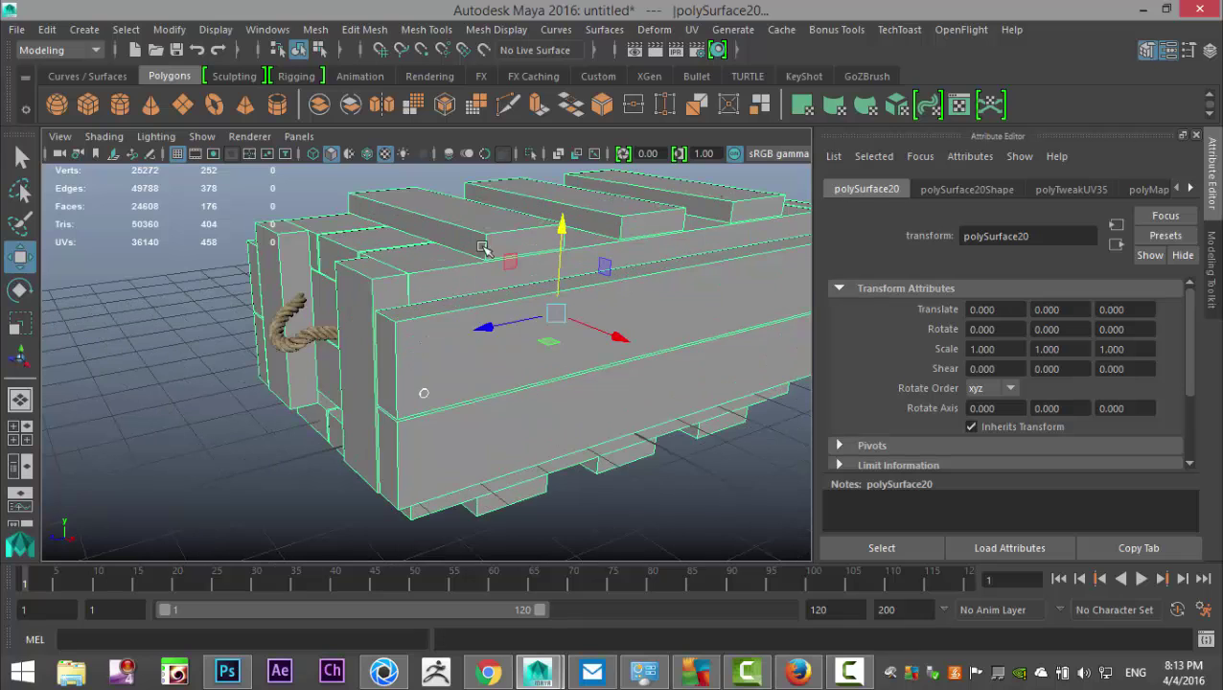
right_click_drag(460, 289, 522, 134)
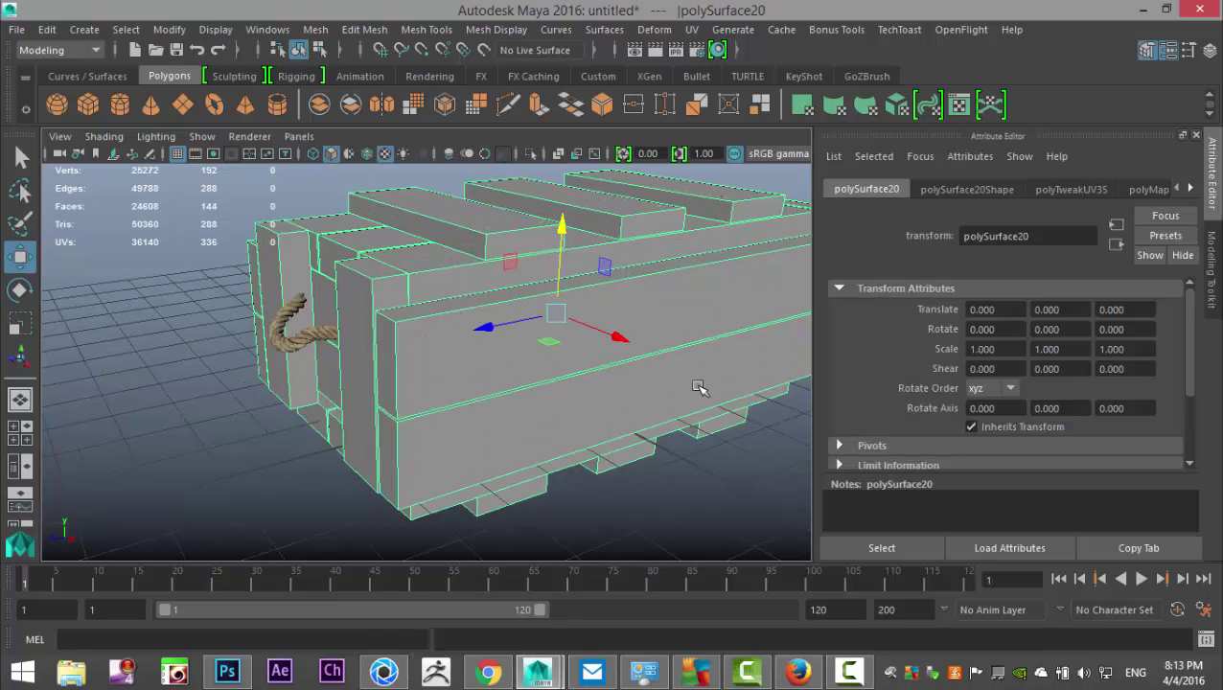
right_click_drag(671, 333, 690, 602)
left_click(520, 343)
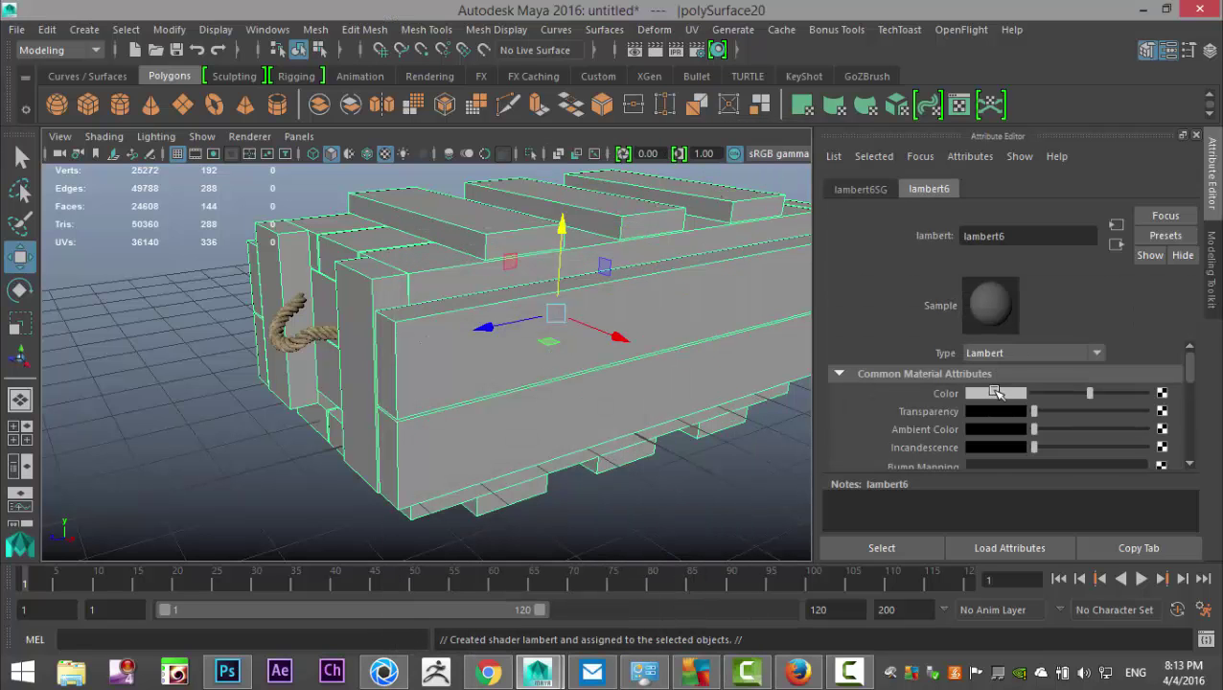
left_click(993, 394)
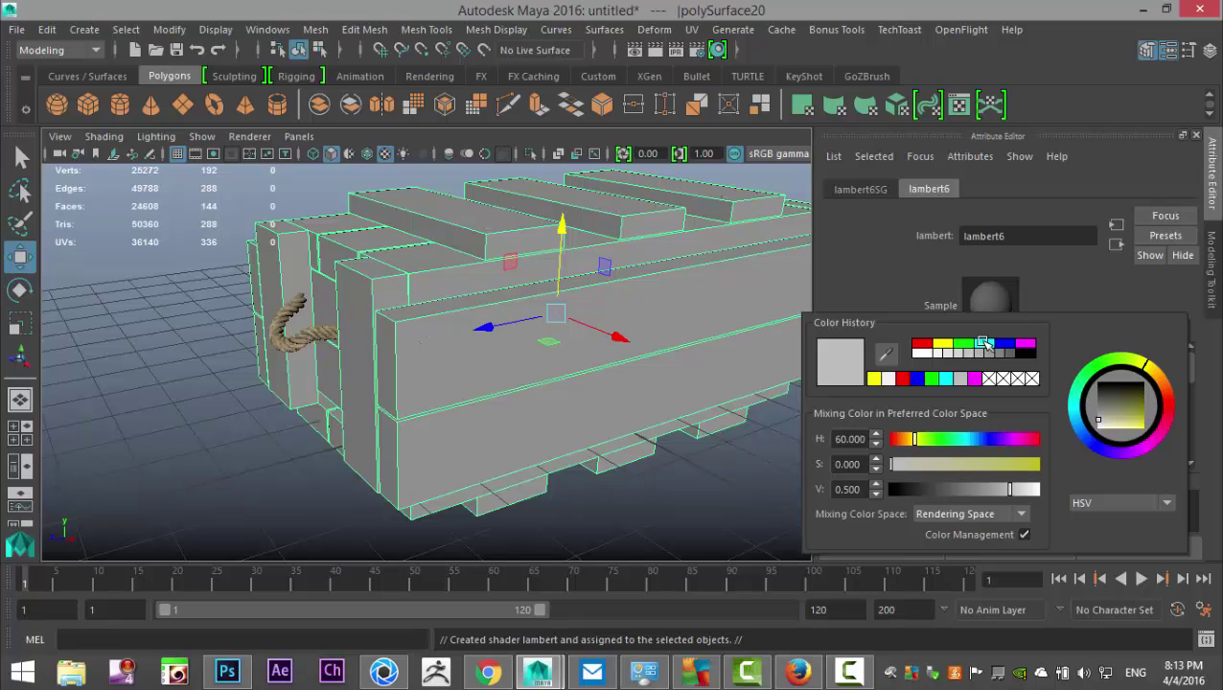
left_click(984, 343)
left_click_drag(1033, 467, 955, 479)
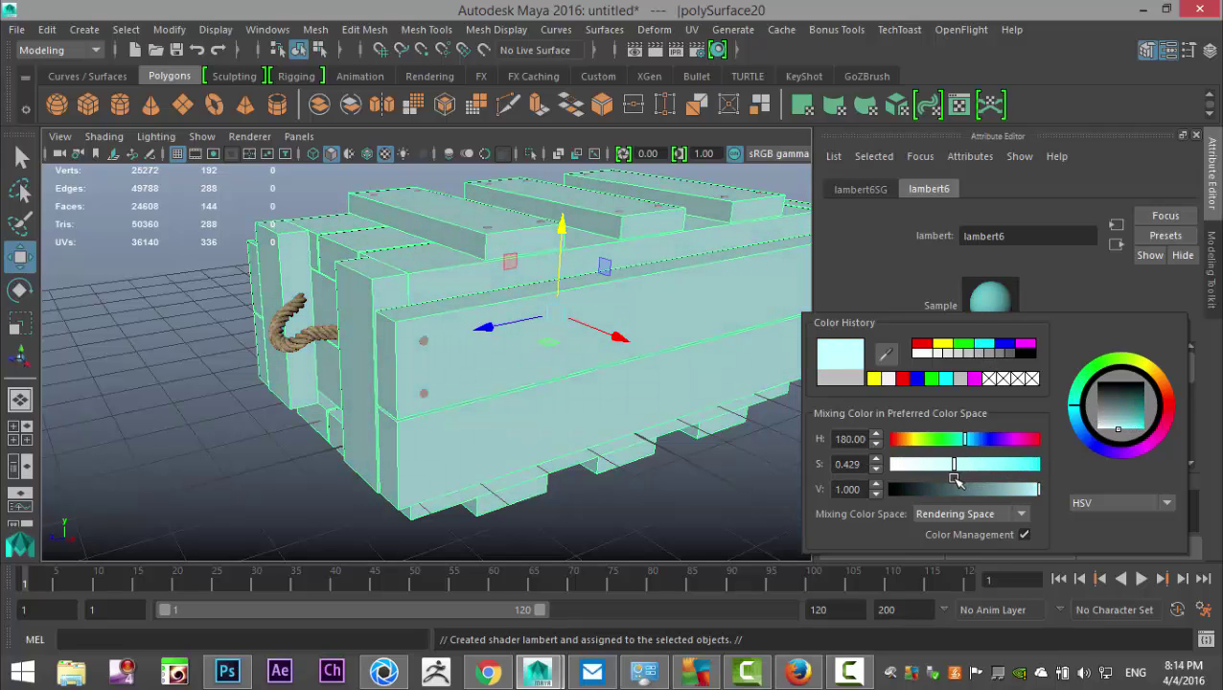
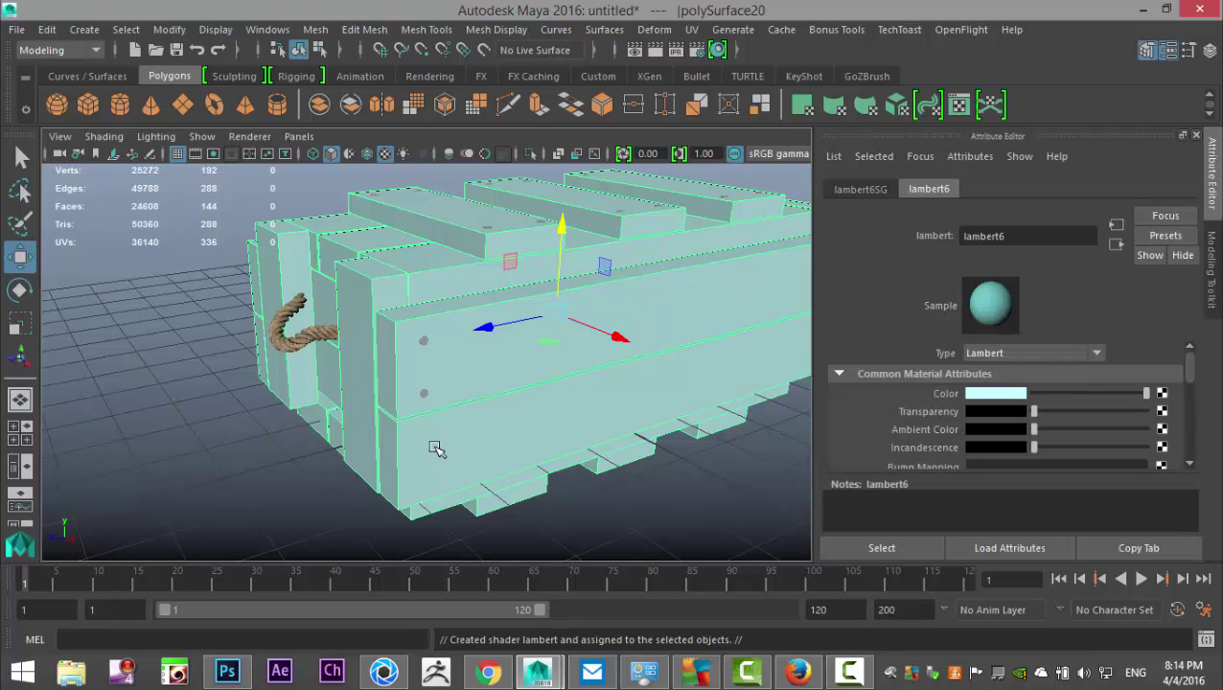
- Duplicate both nail heads on the upper side board and lower the copies onto the lower board, the lowest at a Y of about 0.618
scroll(432, 446, "up", 2)
middle_click_drag(317, 423, 274, 394, "alt")
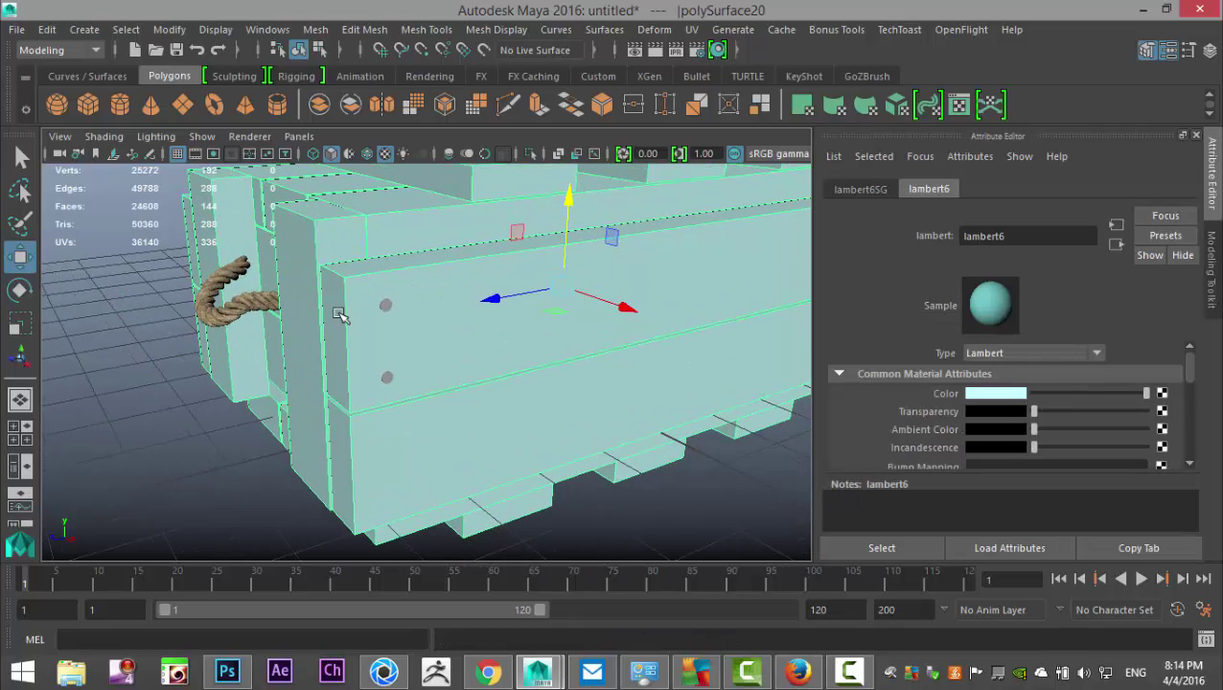
left_click(410, 369)
right_click_drag(386, 307, 467, 128)
left_click(399, 347)
left_click(388, 377)
left_click(390, 382, "shift")
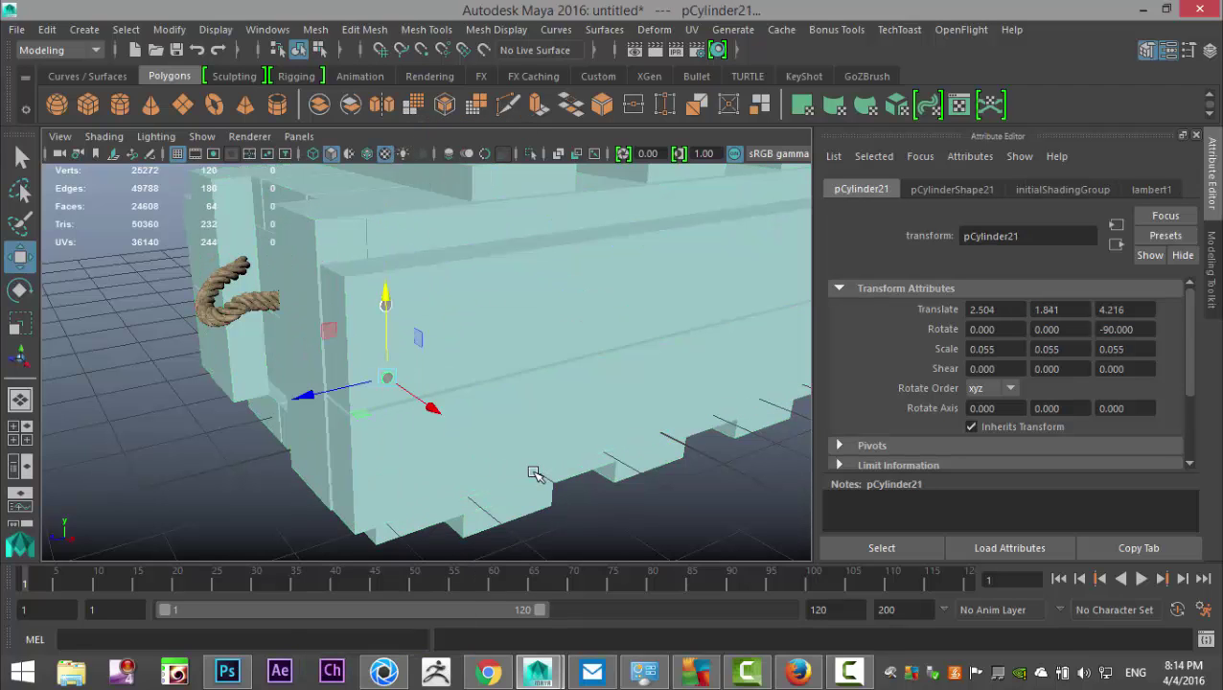
key("ctrl+d")
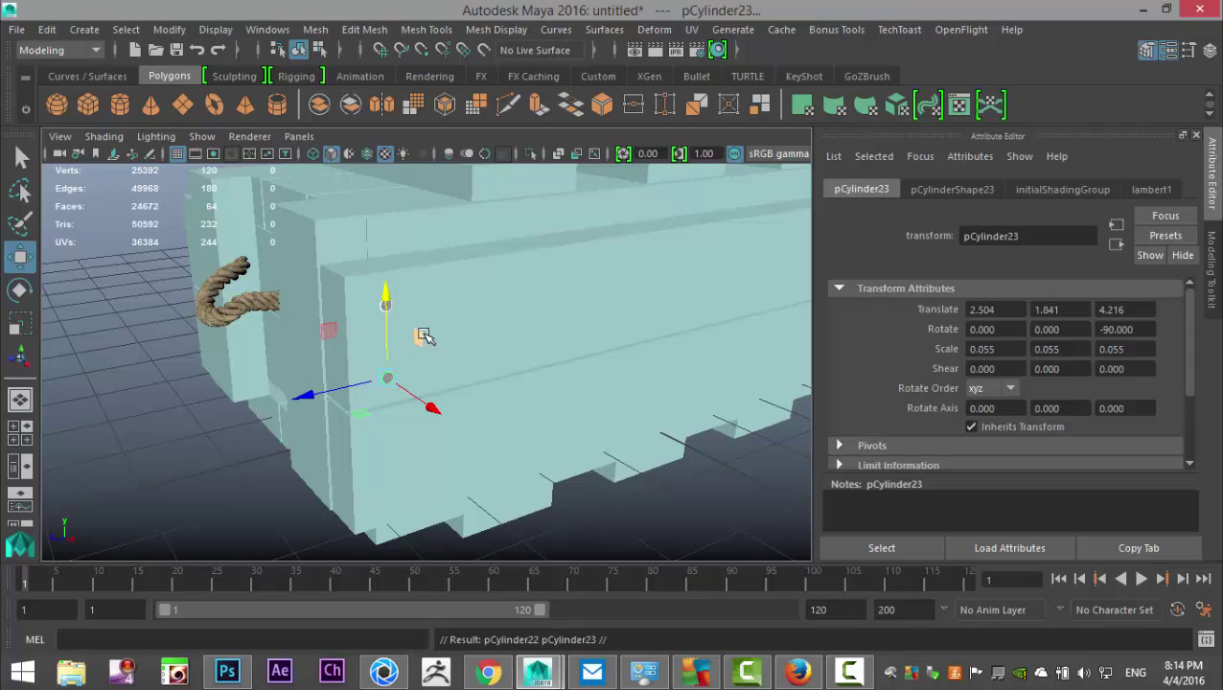
left_click_drag(385, 297, 419, 428)
- Duplicate the column of four side nail heads and move the copies along Z to the board's far end, to about -4.247
left_click_drag(606, 452, 437, 382, "alt")
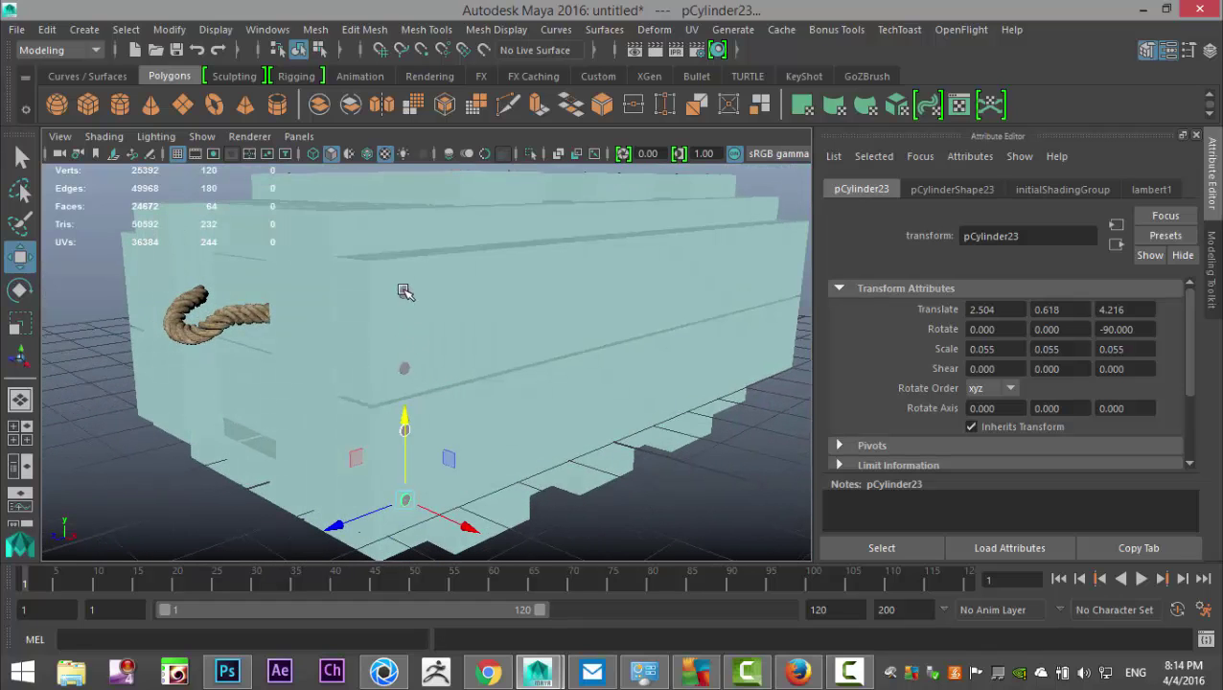
left_click(405, 292, "shift")
left_click(406, 371, "shift")
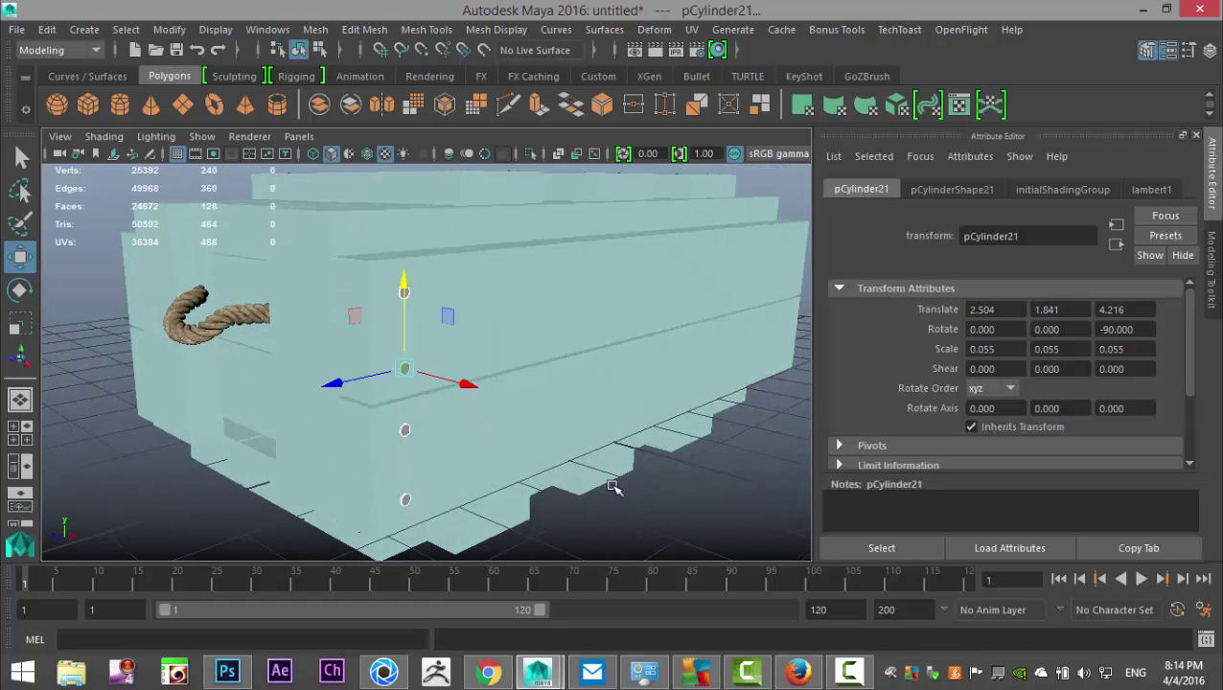
key("ctrl+d")
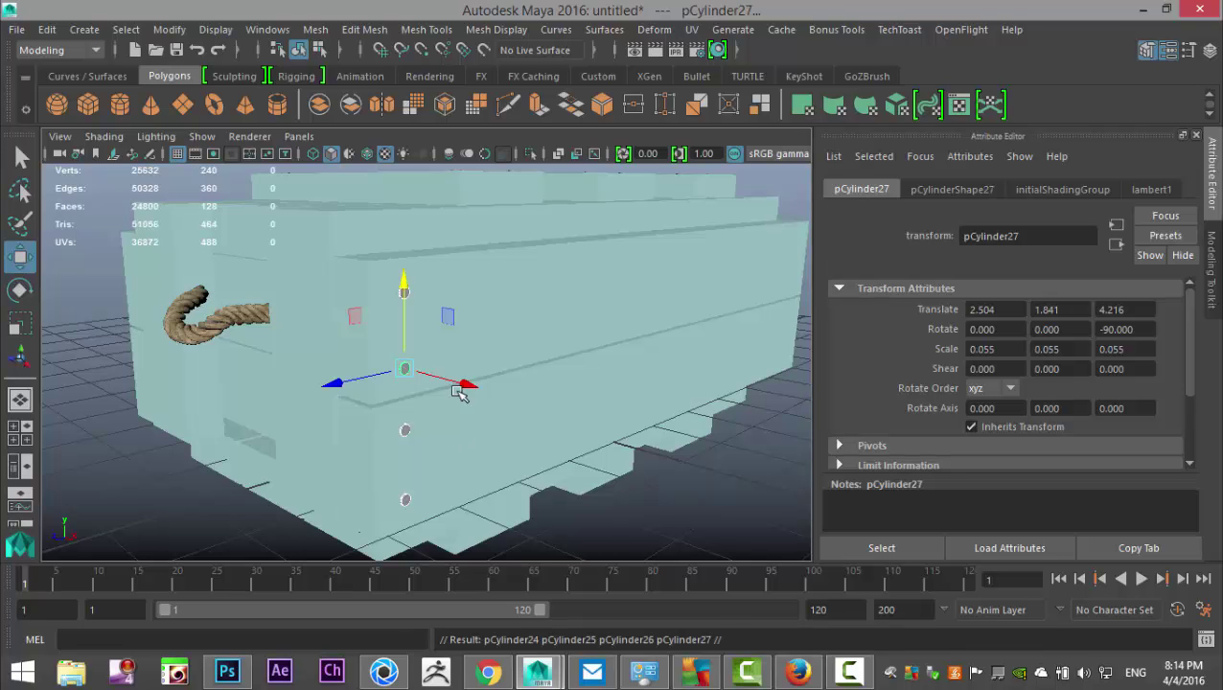
scroll(460, 394, "down", 3)
left_click_drag(455, 490, 342, 429, "alt")
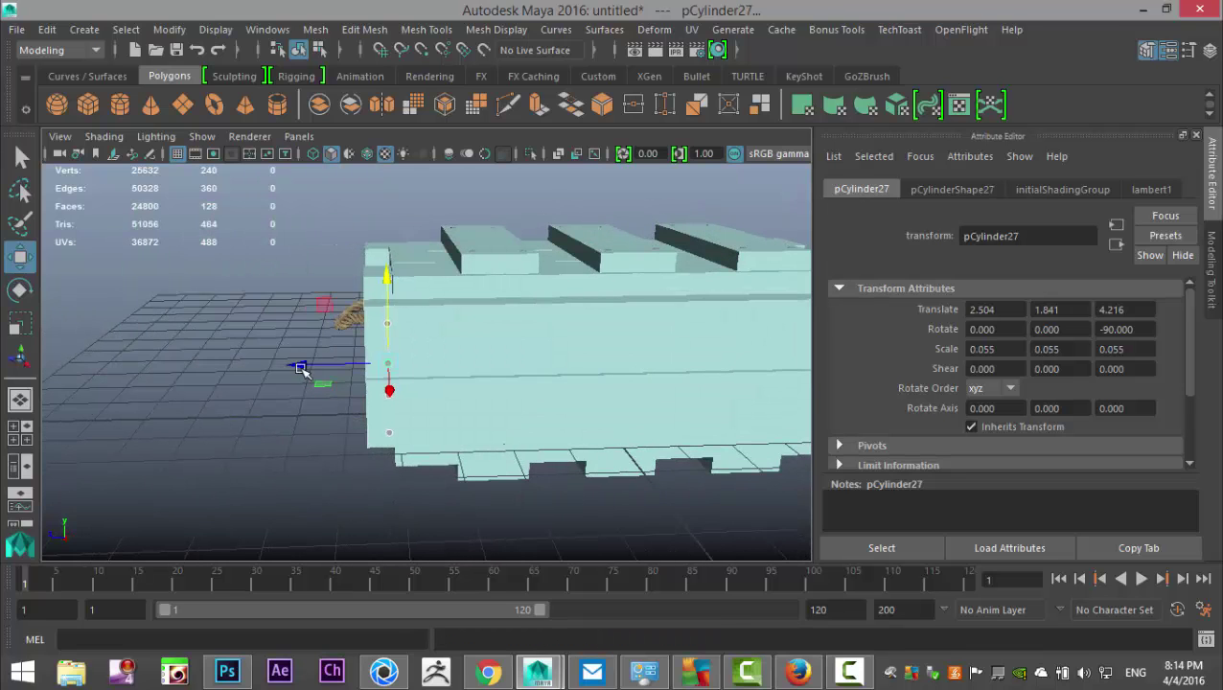
left_click_drag(300, 366, 382, 442)
left_click_drag(327, 404, 484, 427)
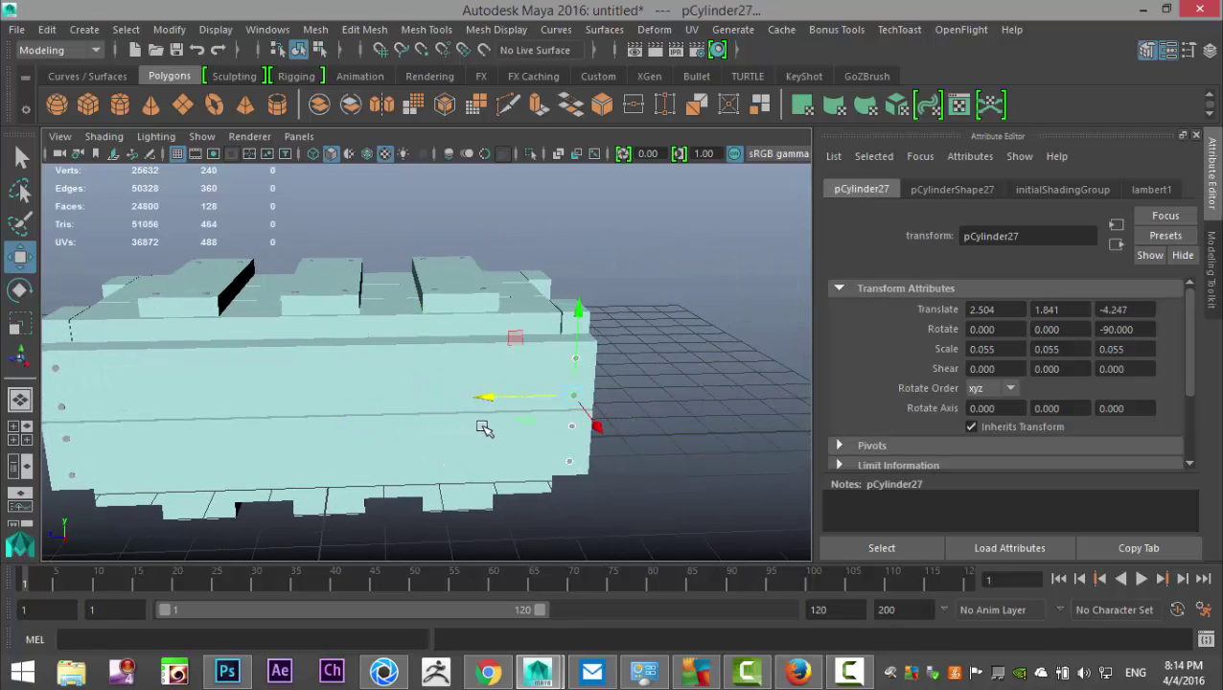
- Duplicate all eight nail heads on the long side and move the copies along X to the crate's opposite long side
left_click_drag(227, 494, 257, 446, "alt")
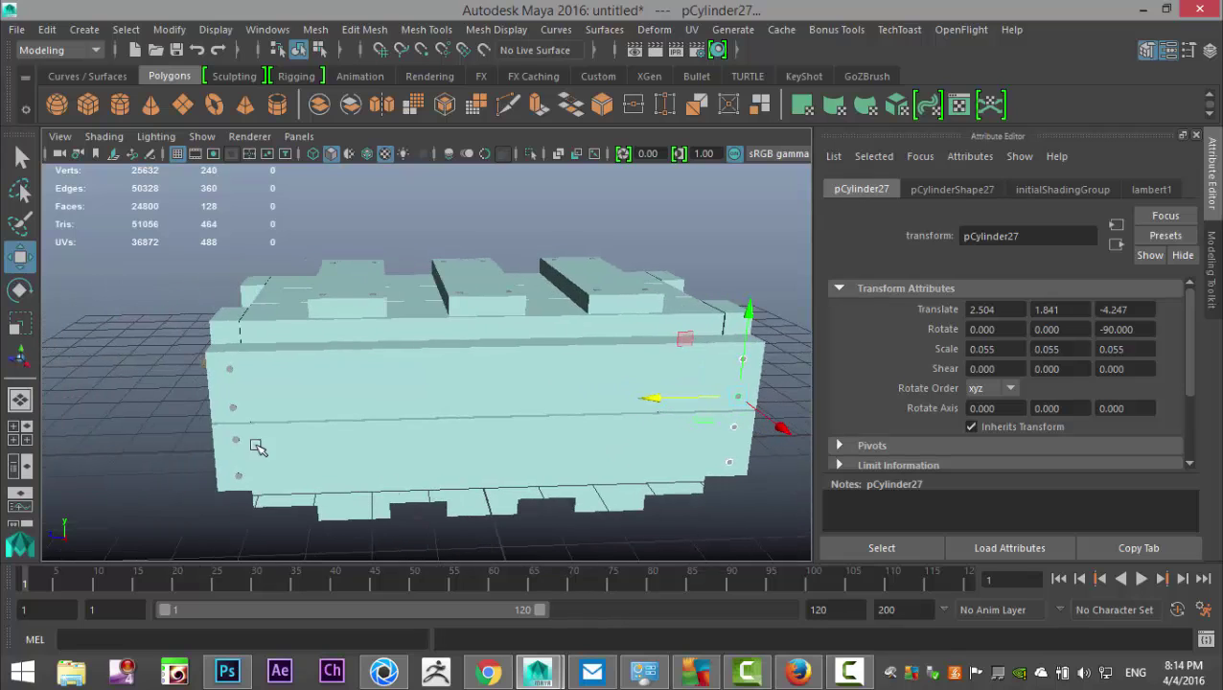
left_click(230, 374)
left_click(233, 409)
scroll(277, 499, "up", 3)
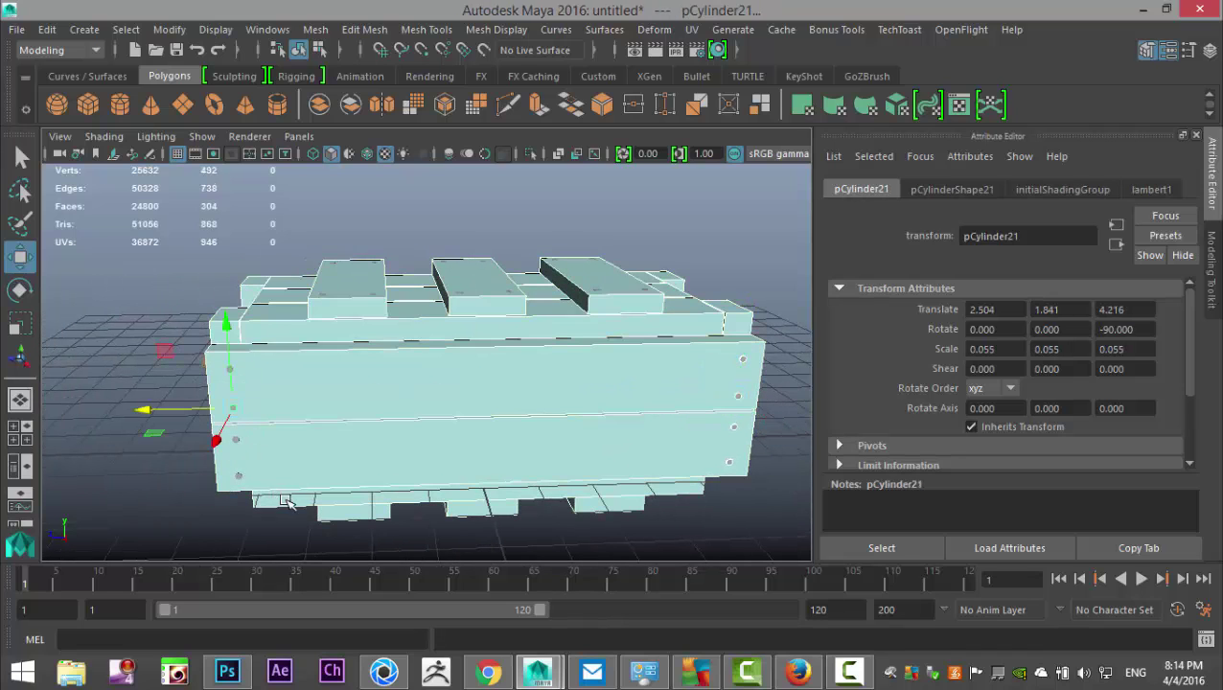
left_click(281, 378, "shift")
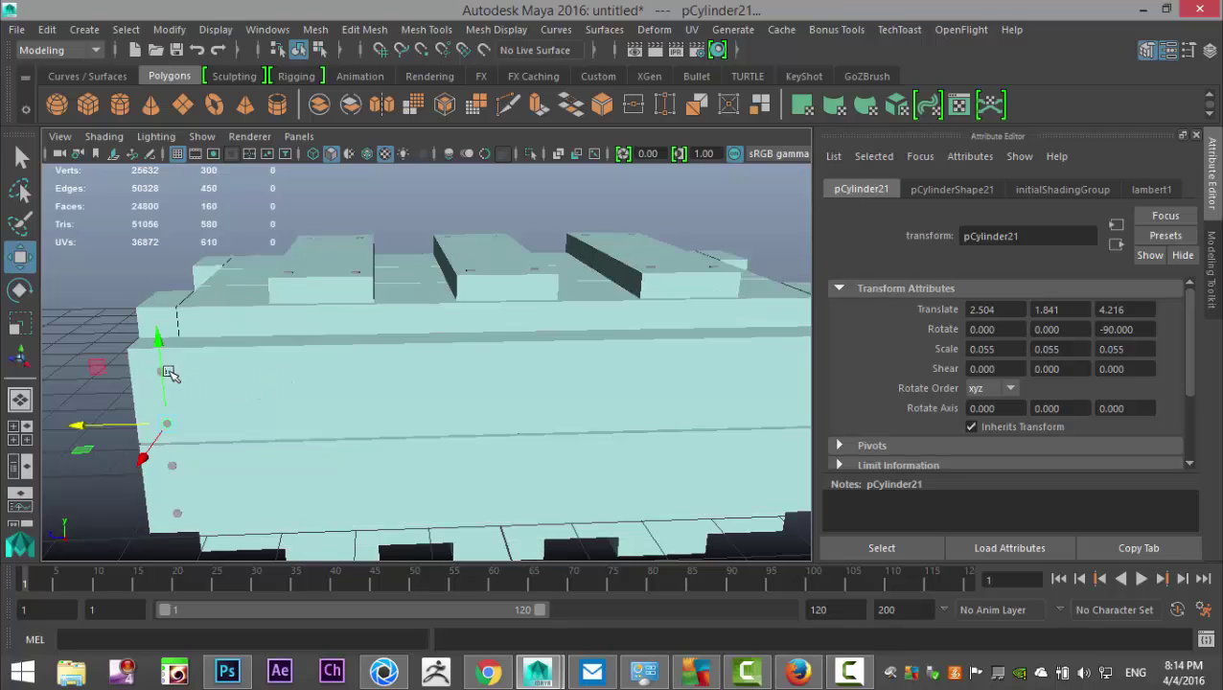
left_click(172, 469, "shift")
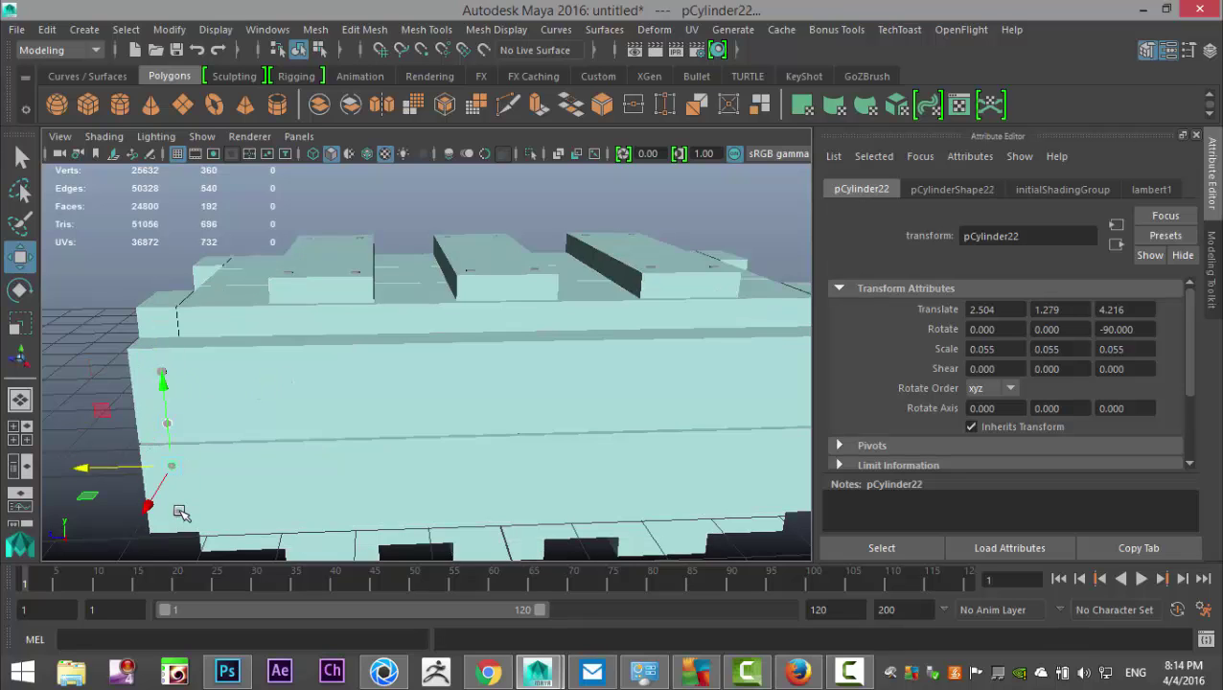
left_click(177, 512, "shift")
middle_click_drag(251, 478, 402, 492, "alt")
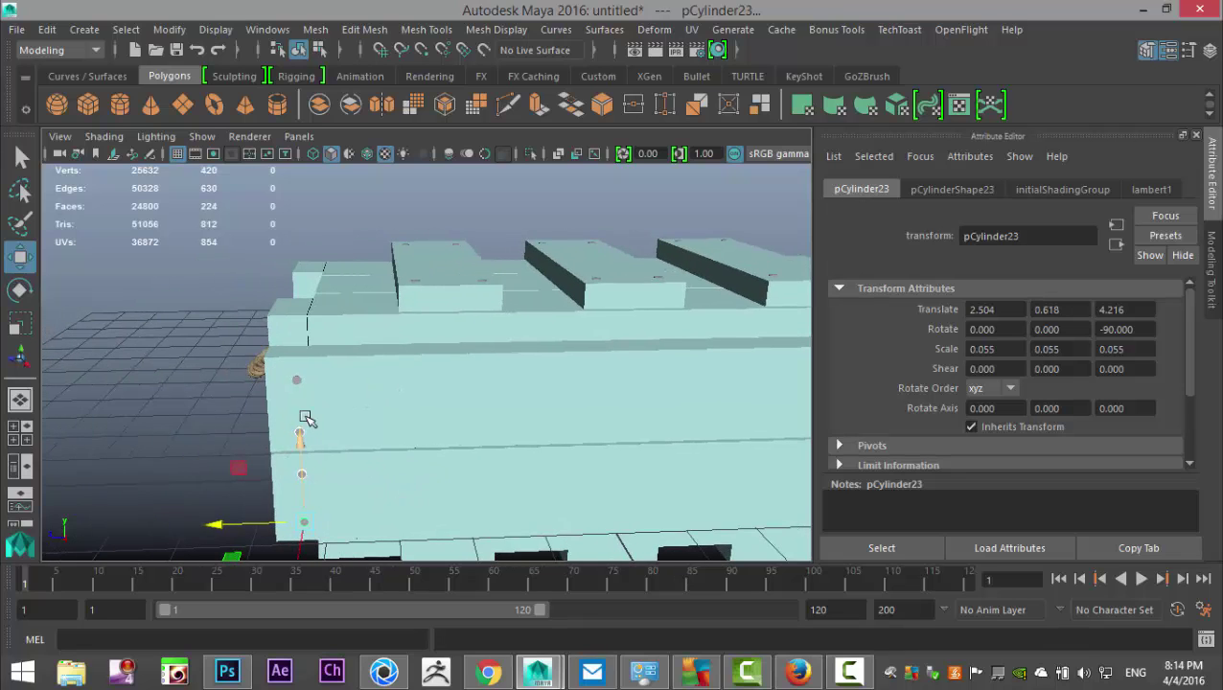
left_click(296, 380, "shift")
right_click_drag(426, 439, 374, 511, "alt")
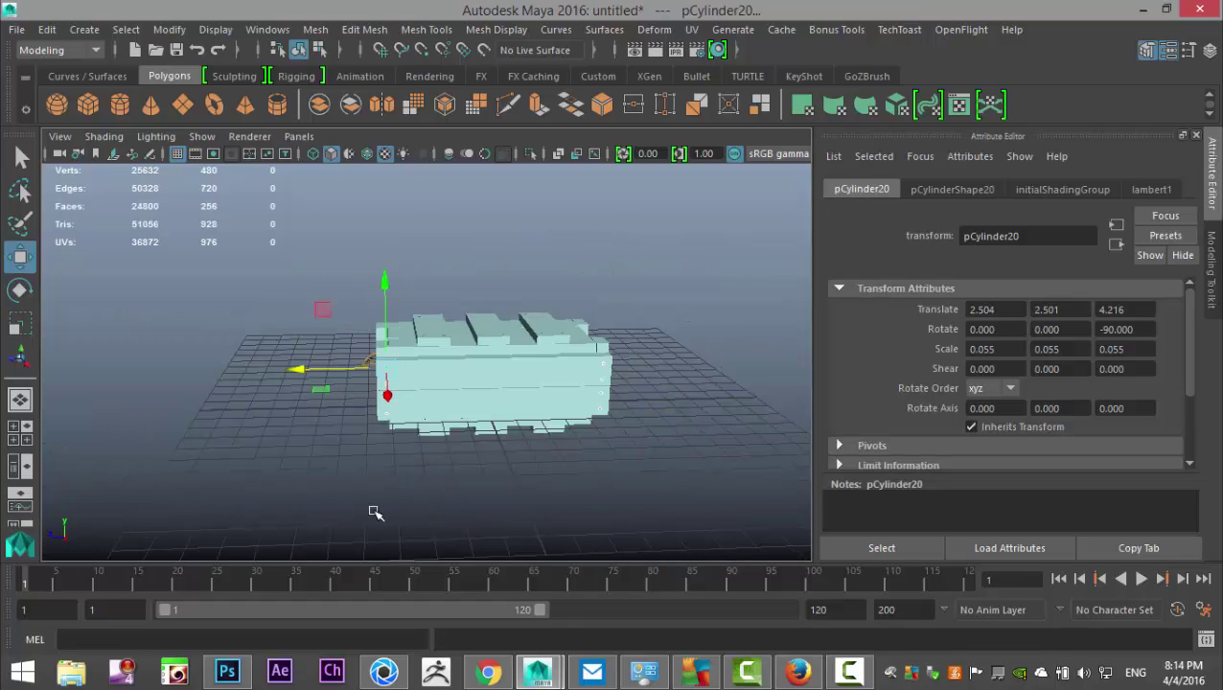
left_click_drag(374, 513, 522, 540, "alt")
key("ctrl+d")
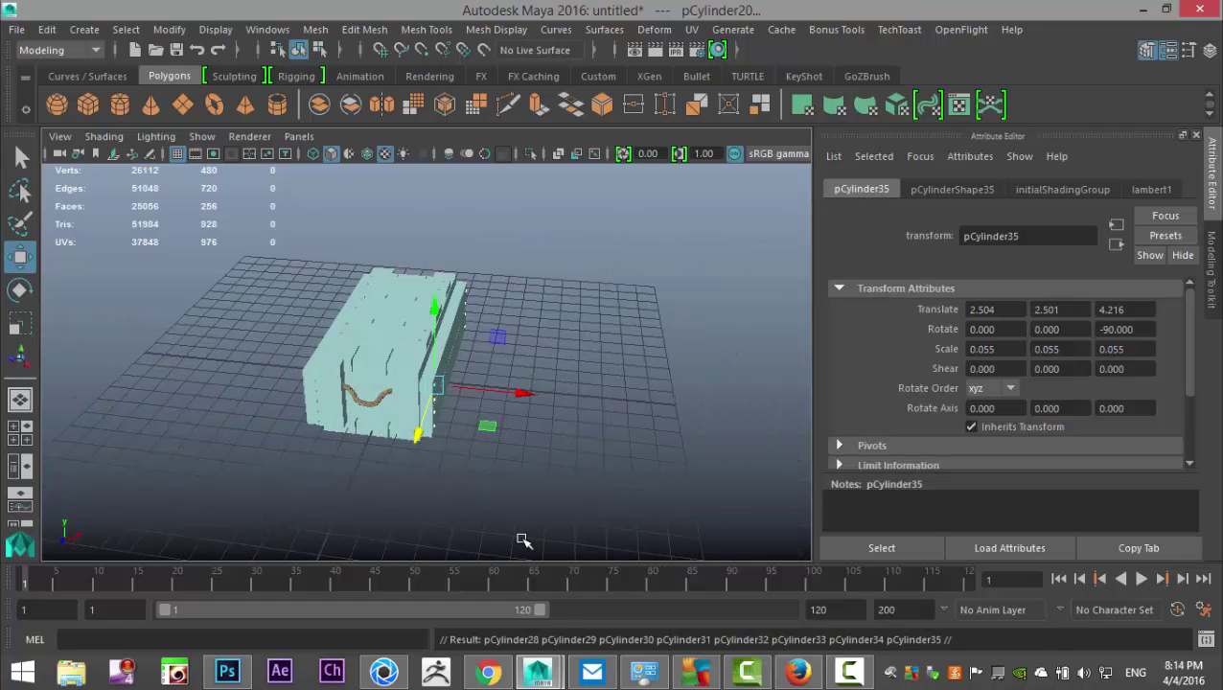
left_click_drag(508, 398, 363, 400)
- Fine-tune the X position of the copied nail heads to about -2.503 so they sit against the opposite side boards, and deselect them
scroll(443, 374, "up", 5)
left_click_drag(344, 453, 392, 456, "alt")
middle_click_drag(361, 468, 561, 414, "alt")
left_click_drag(420, 419, 476, 430)
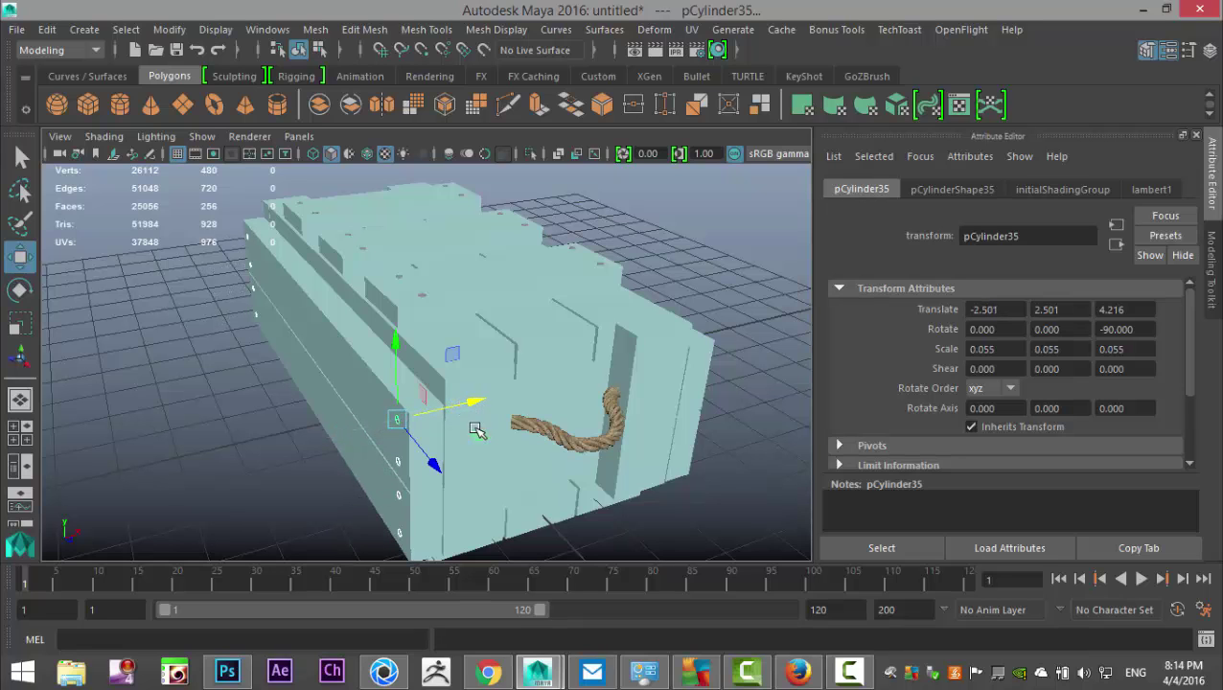
scroll(337, 500, "up", 2)
scroll(565, 479, "up", 4)
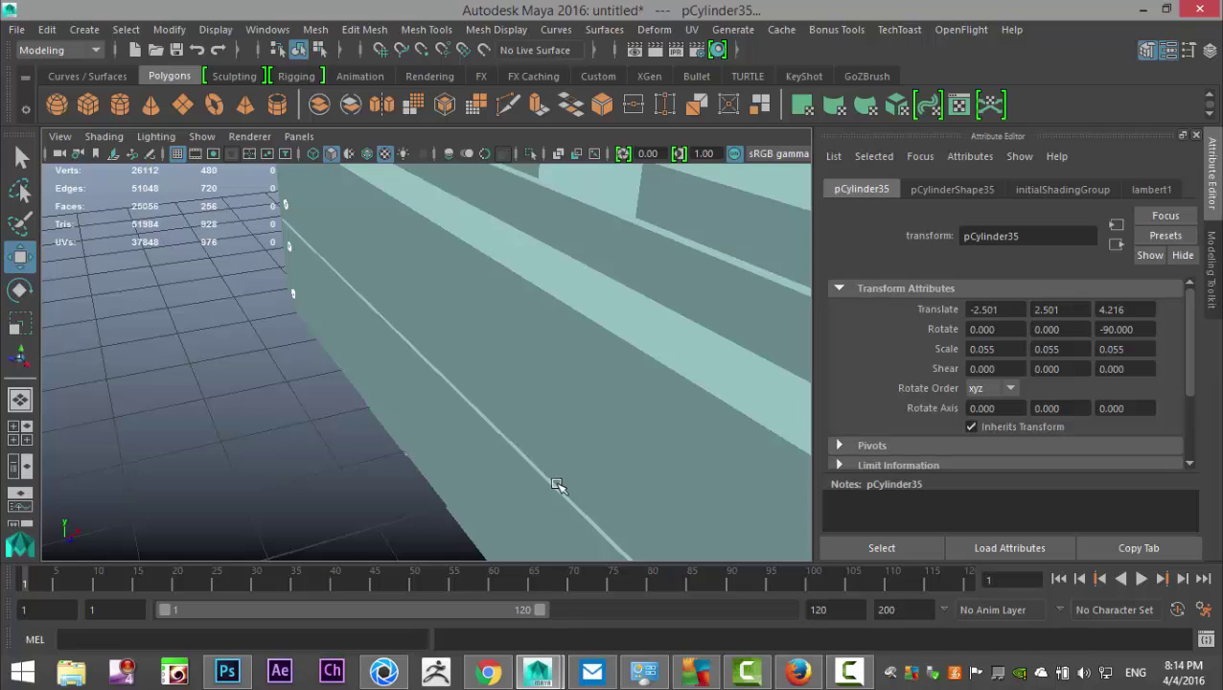
middle_click_drag(557, 485, 349, 395, "alt")
scroll(442, 431, "up", 4)
scroll(415, 443, "down", 1)
left_click_drag(354, 416, 355, 418)
scroll(377, 423, "down", 5)
left_click_drag(433, 474, 523, 507, "alt")
left_click(425, 513)
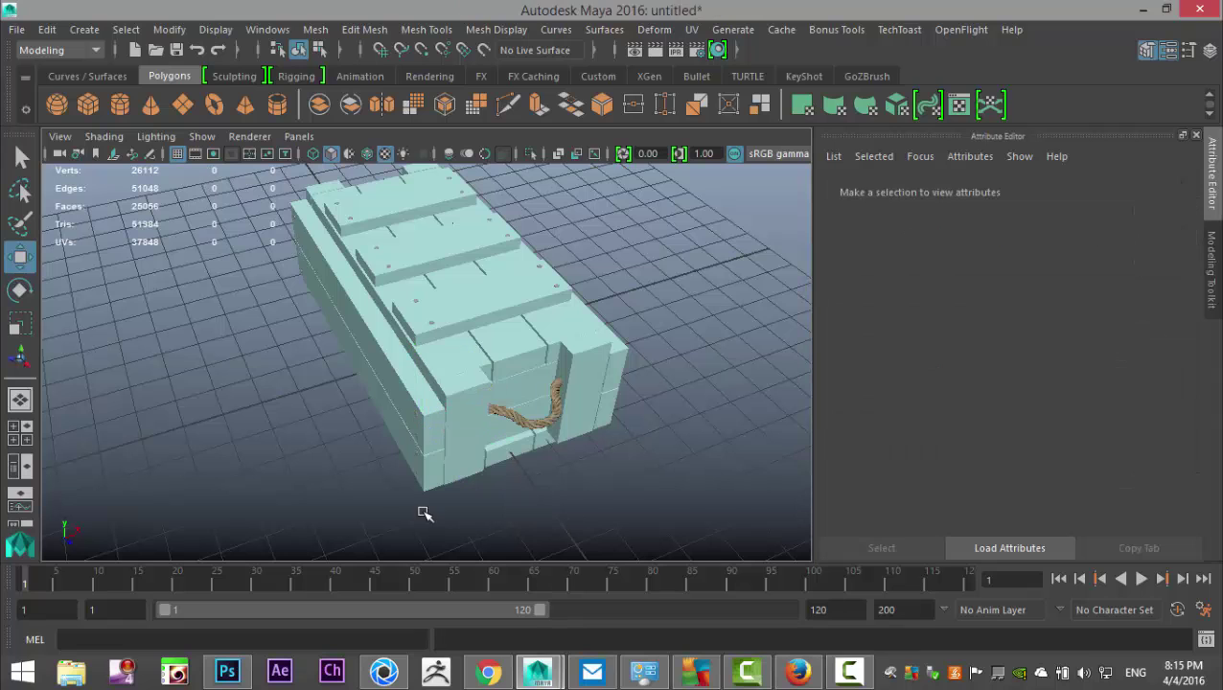
- Duplicate the top nail head nearest the rope handle and move the copy in front of the end board, to about X -1.540, Z 4.898
left_click(418, 474)
scroll(464, 505, "up", 3)
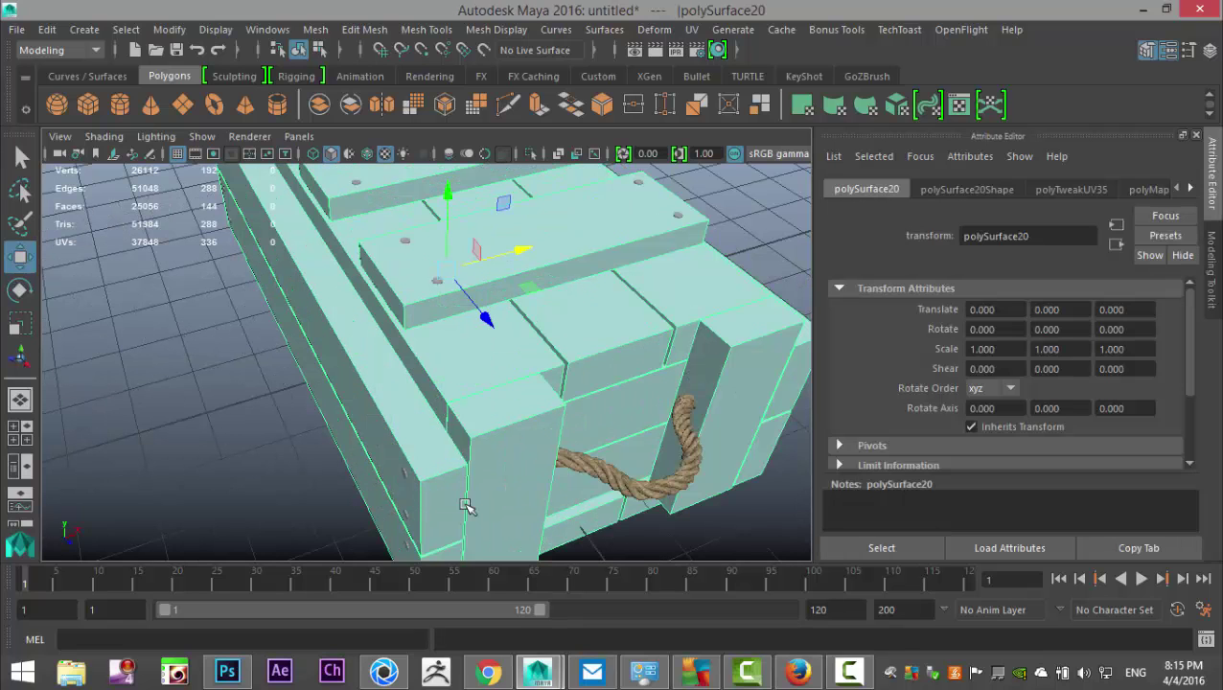
left_click(403, 475)
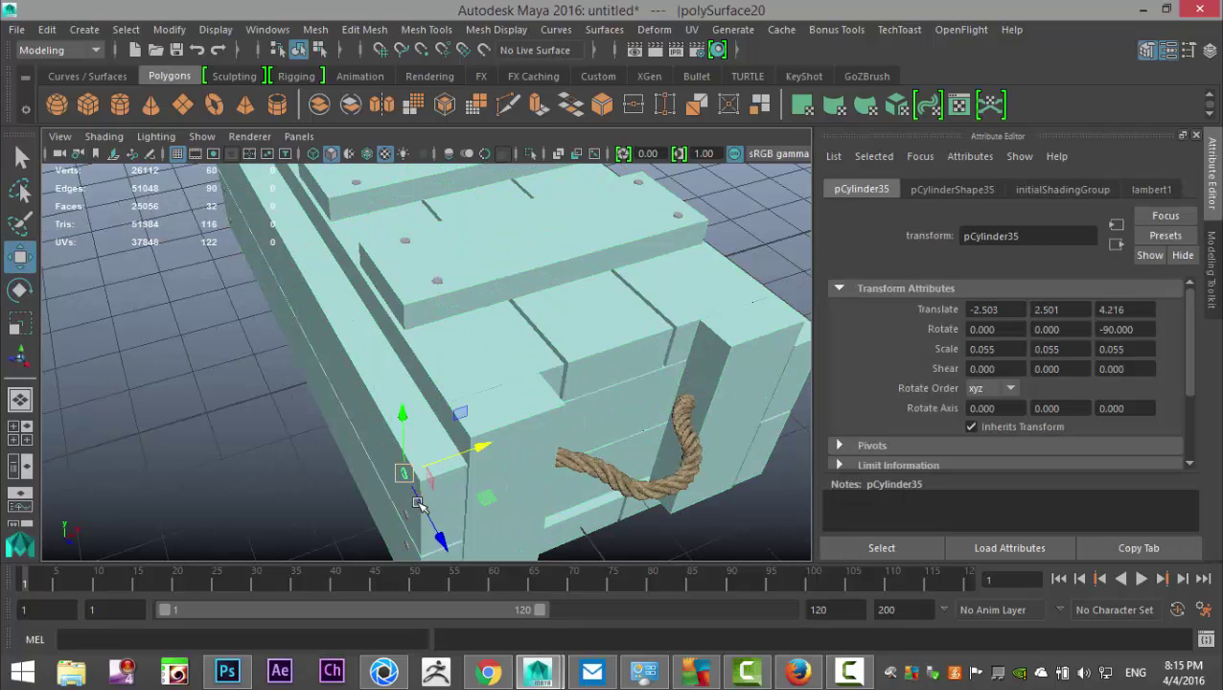
key("ctrl+d")
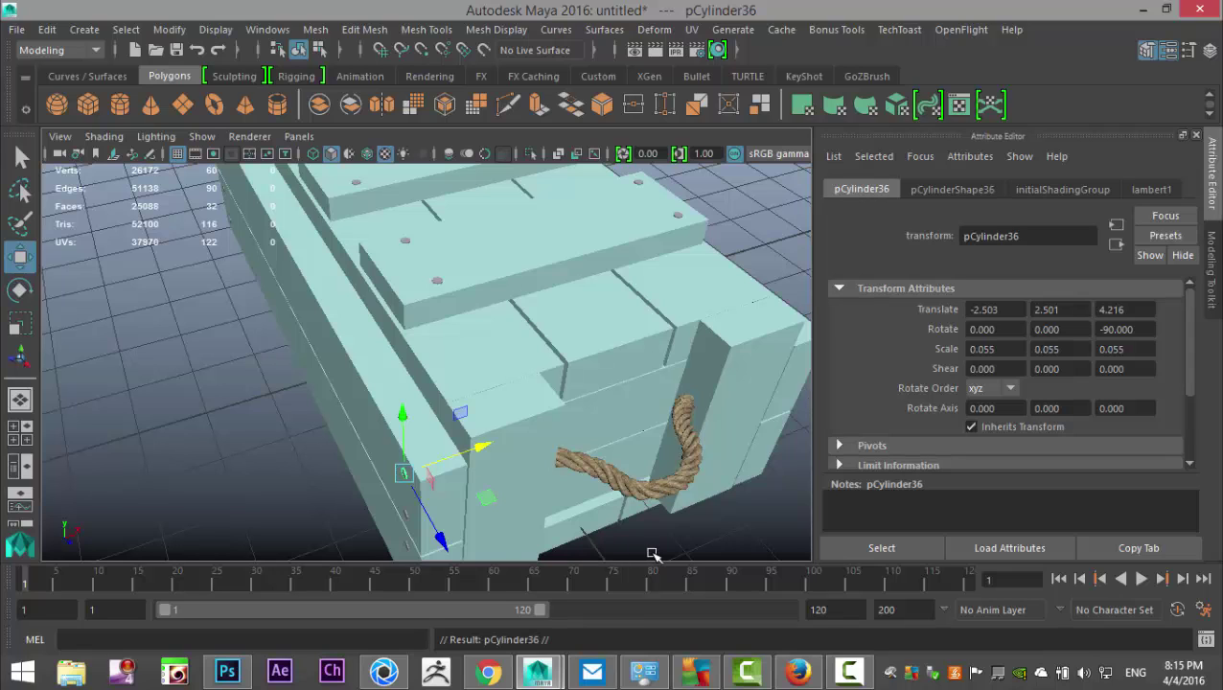
left_click_drag(480, 445, 574, 456)
left_click_drag(537, 508, 592, 583)
- Rotate the copied nail head -90 degrees about X and seat it on the end board at about X -1.560, Z 4.615
key("e")
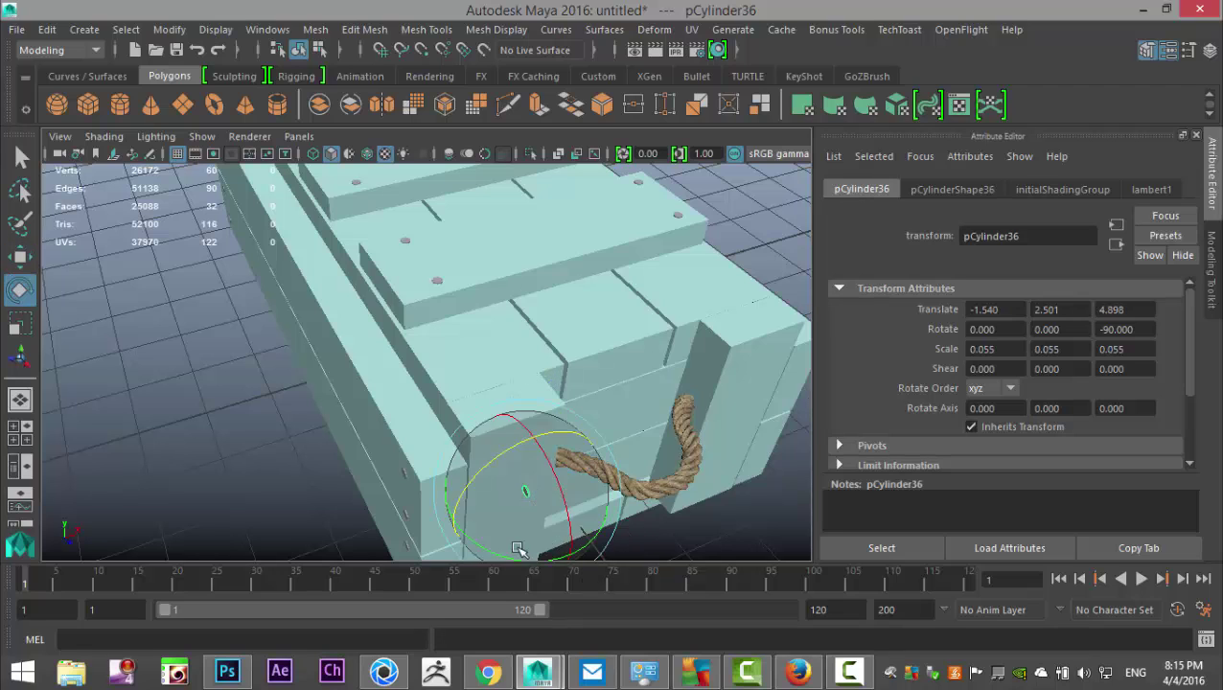
left_click_drag(463, 540, 582, 539)
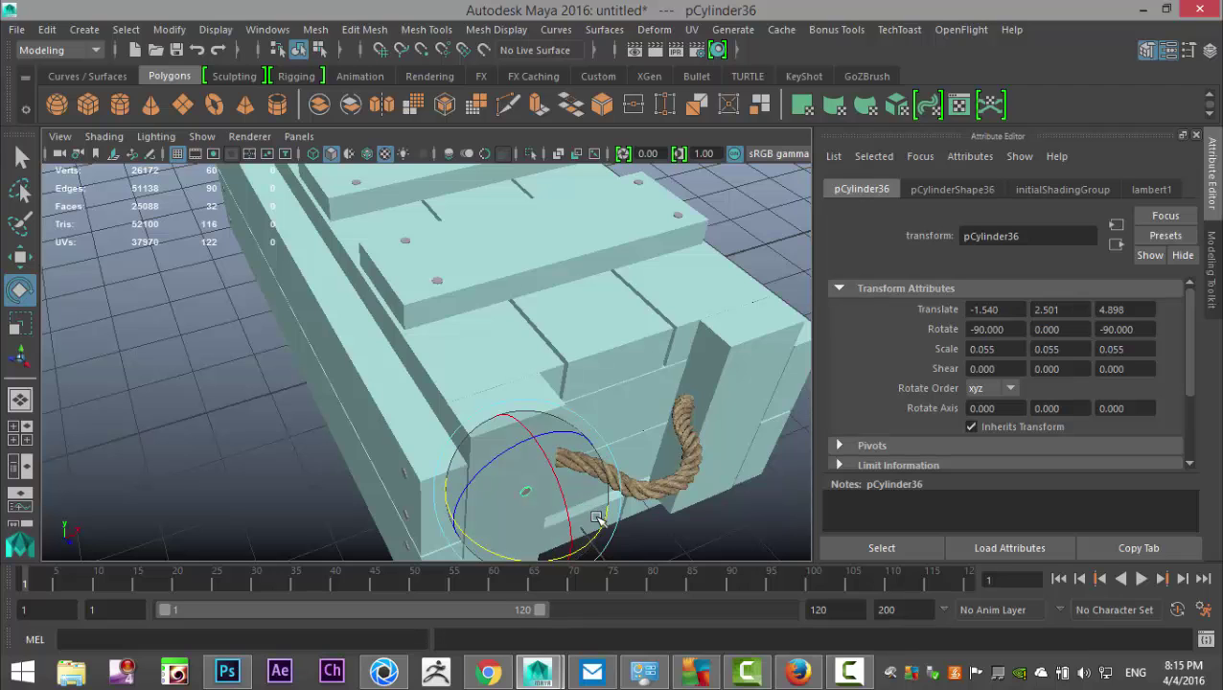
key("f")
key("w")
left_click_drag(463, 422, 377, 288)
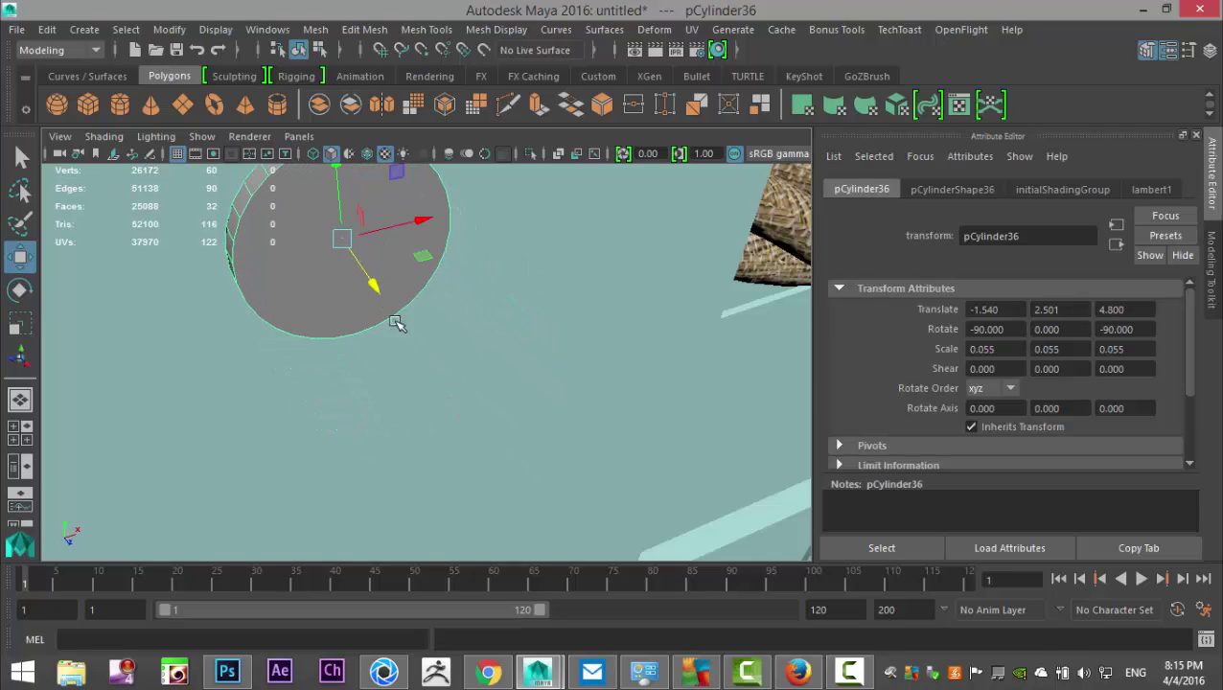
scroll(397, 326, "down", 5)
left_click_drag(308, 505, 368, 471, "alt")
left_click_drag(511, 353, 518, 355)
- Duplicate the end-board nail head and move the copy down the same board to about X -1.553, Y 0.927
key("ctrl+d")
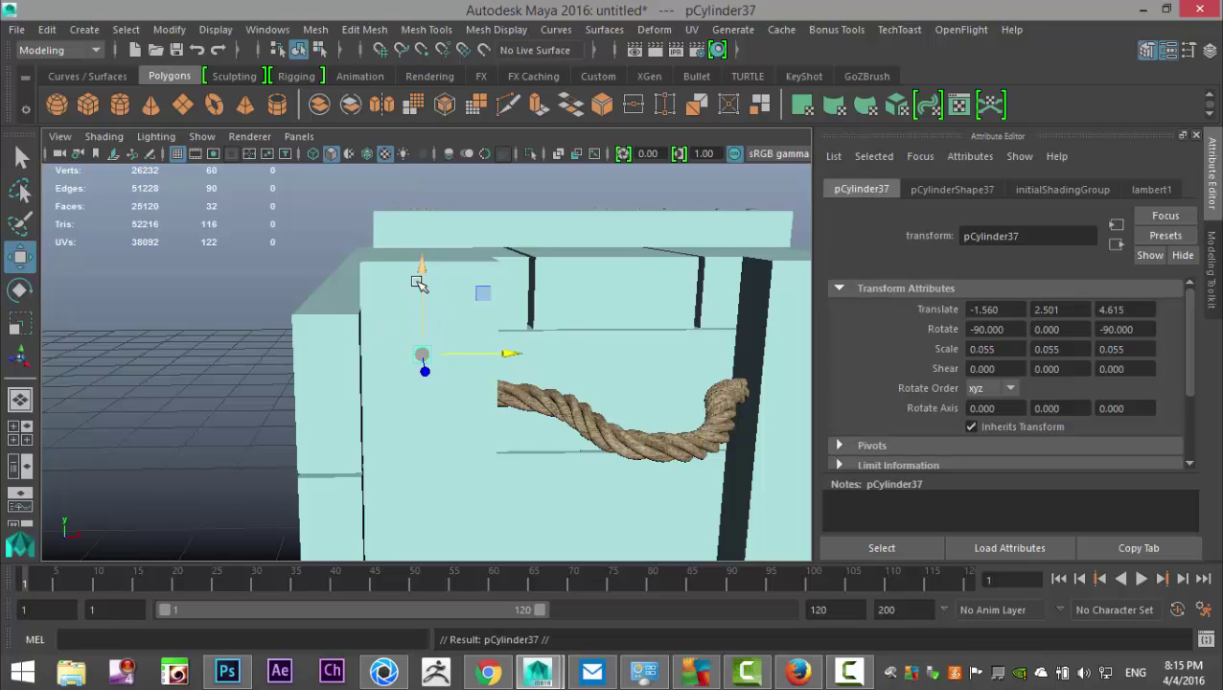
left_click_drag(424, 266, 461, 454)
middle_click_drag(458, 474, 455, 298, "alt")
left_click_drag(423, 288, 423, 324)
middle_click_drag(452, 376, 347, 448, "alt")
left_click_drag(426, 456, 433, 456)
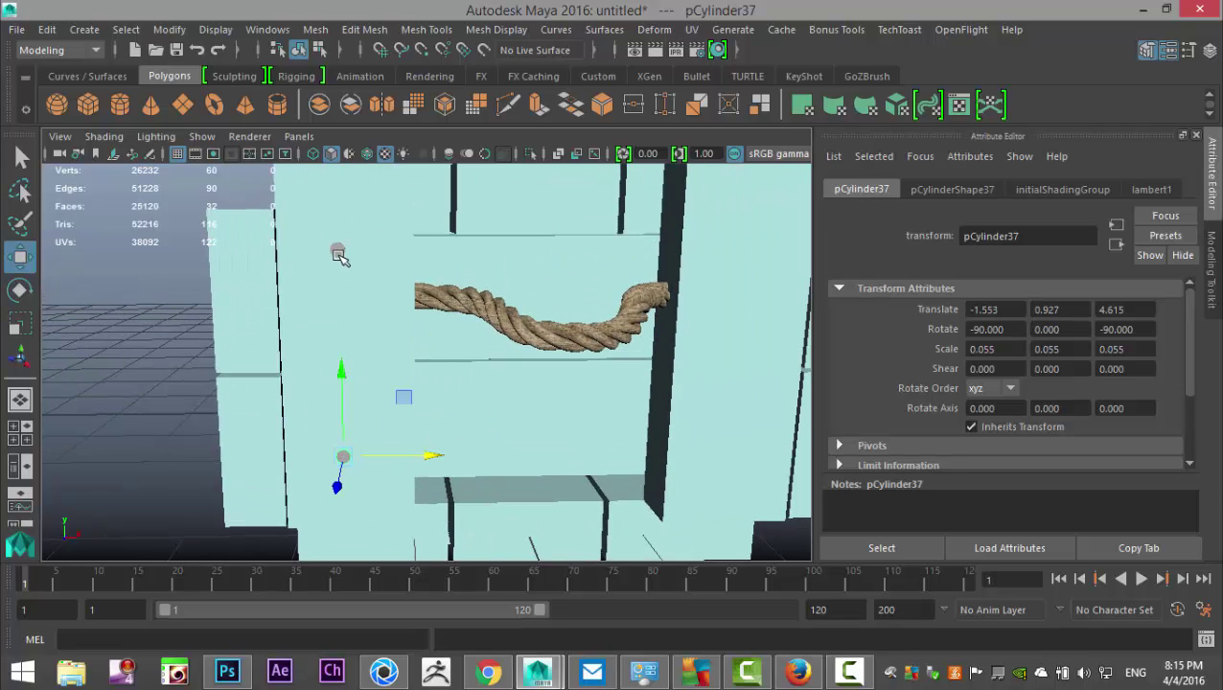
- Duplicate both end-board nail heads and move the copies along X onto the vertical board on the rope handle's other side
left_click(338, 254)
key("ctrl+d")
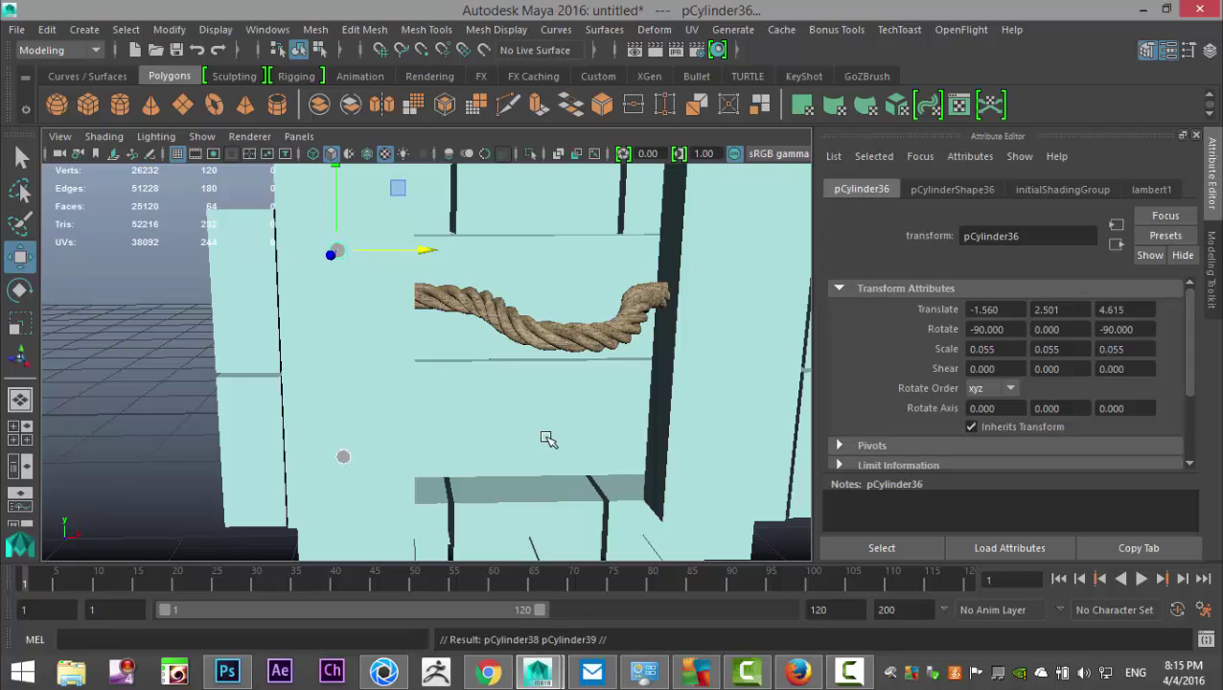
left_click_drag(433, 251, 818, 306)
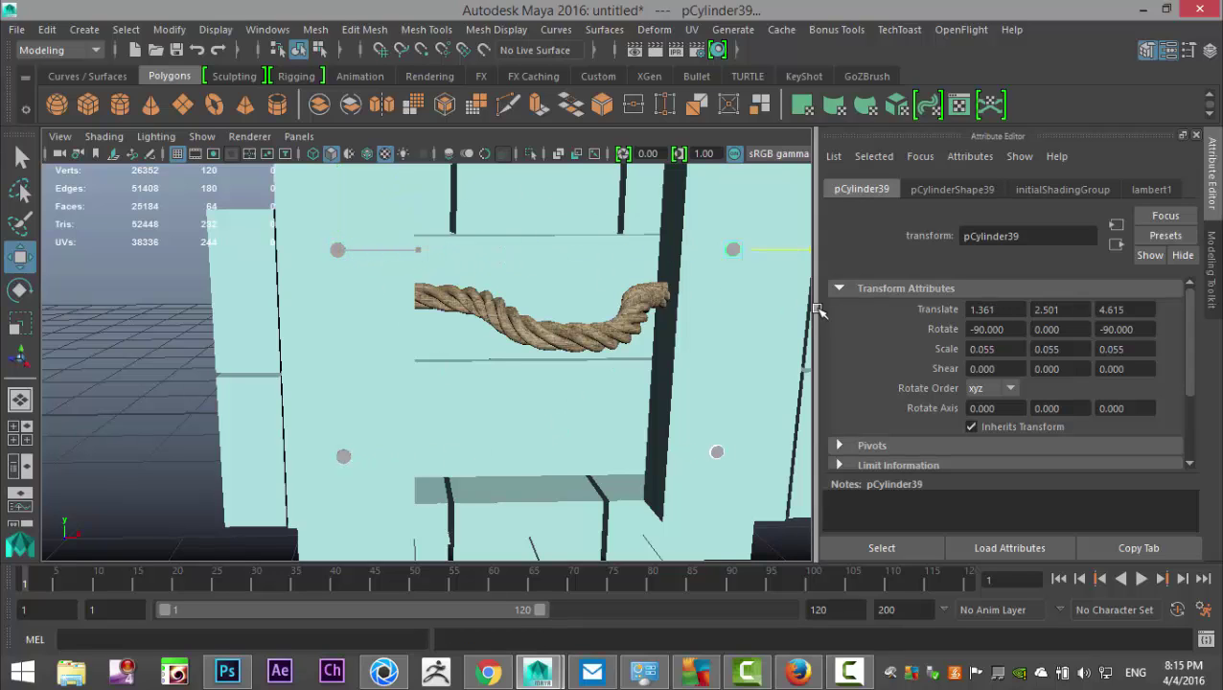
- Duplicate all four nail heads of this end and move the copies along Z to the crate's opposite end, to about -4.635
left_click(345, 251)
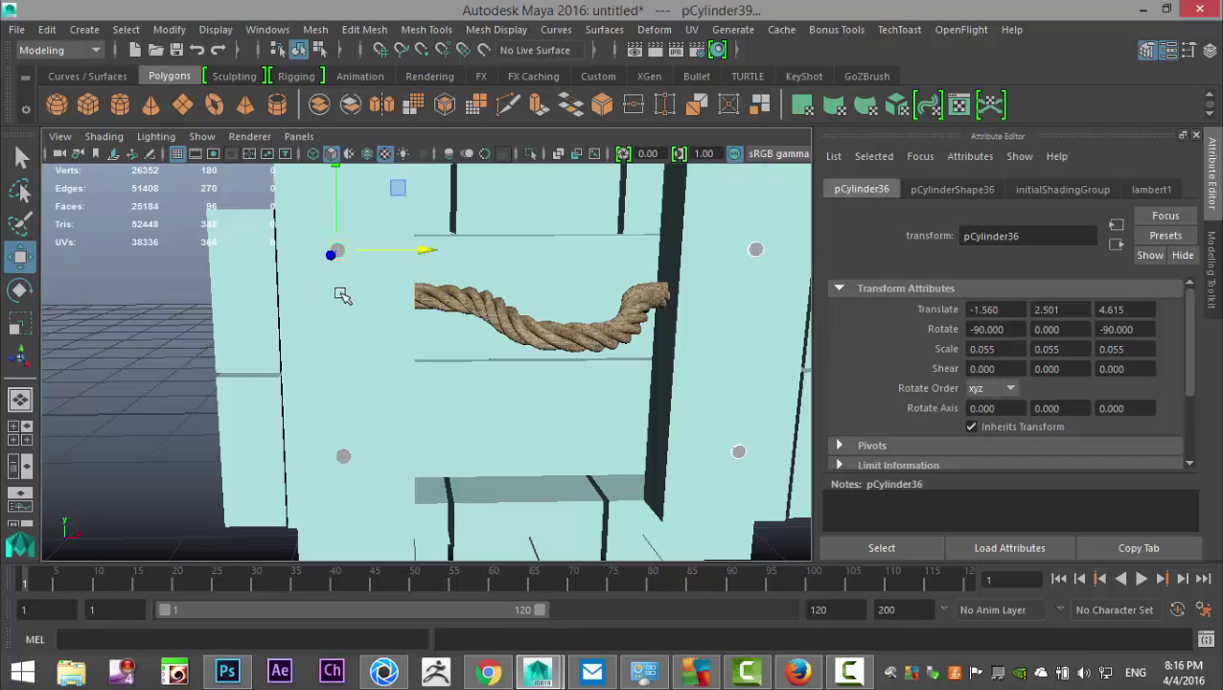
left_click(341, 455, "shift")
scroll(527, 489, "down", 5)
left_click_drag(447, 481, 750, 507, "alt")
left_click_drag(606, 469, 595, 466, "alt")
key("ctrl+d")
left_click_drag(503, 378, 622, 483, "alt")
left_click_drag(702, 423, 249, 534)
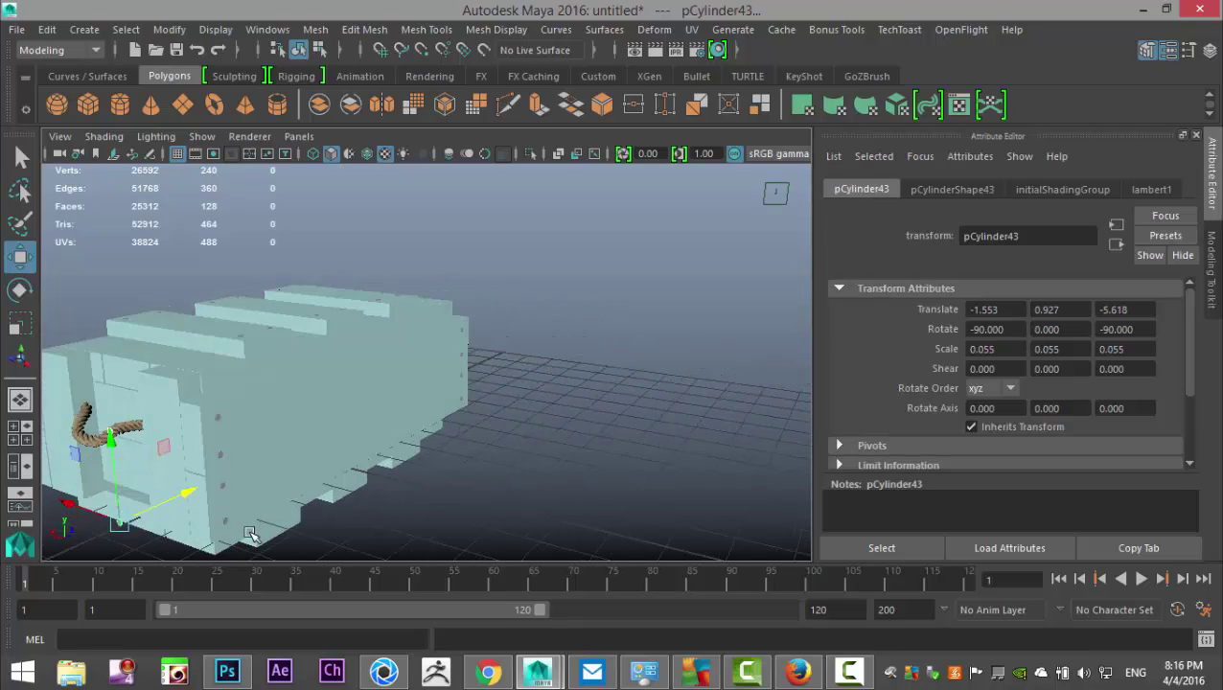
middle_click_drag(250, 534, 456, 481, "alt")
scroll(425, 510, "up", 5)
left_click_drag(376, 537, 458, 517)
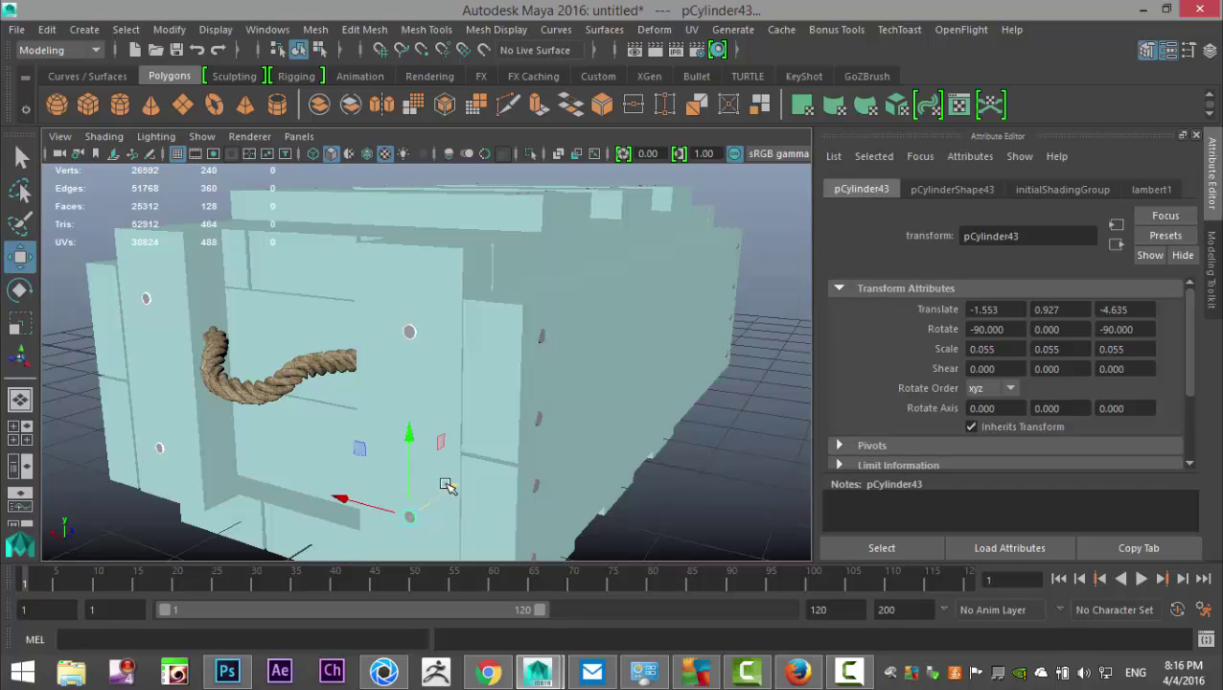
- Fine-tune the Z position of the four copied nail heads to about -4.603 so they sit against the end boards
scroll(441, 479, "up", 5)
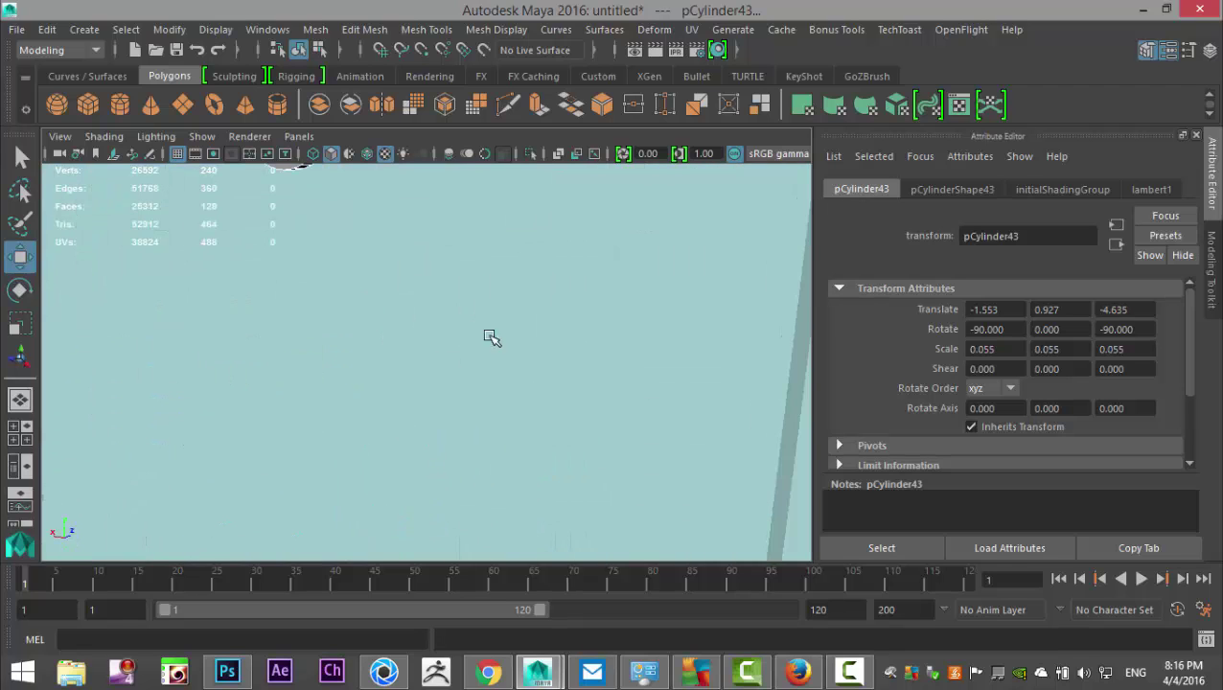
scroll(490, 341, "down", 5)
left_click_drag(489, 352, 415, 355, "alt")
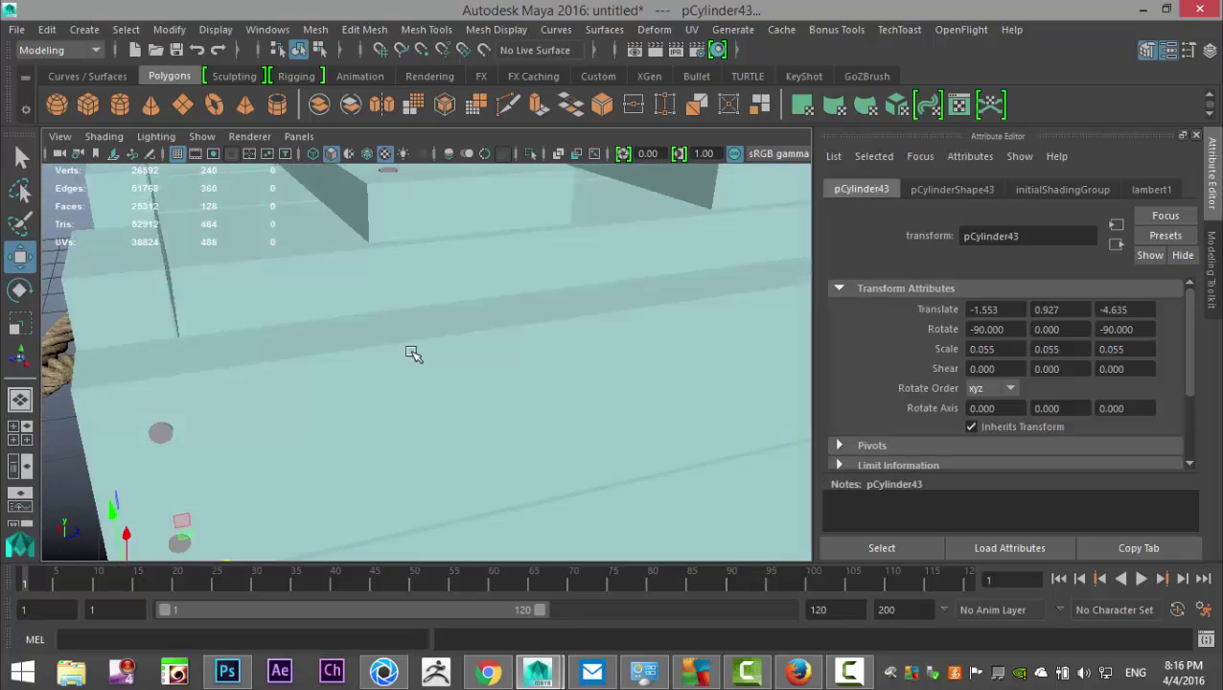
middle_click_drag(415, 355, 544, 363, "alt")
left_click_drag(543, 363, 501, 317, "alt")
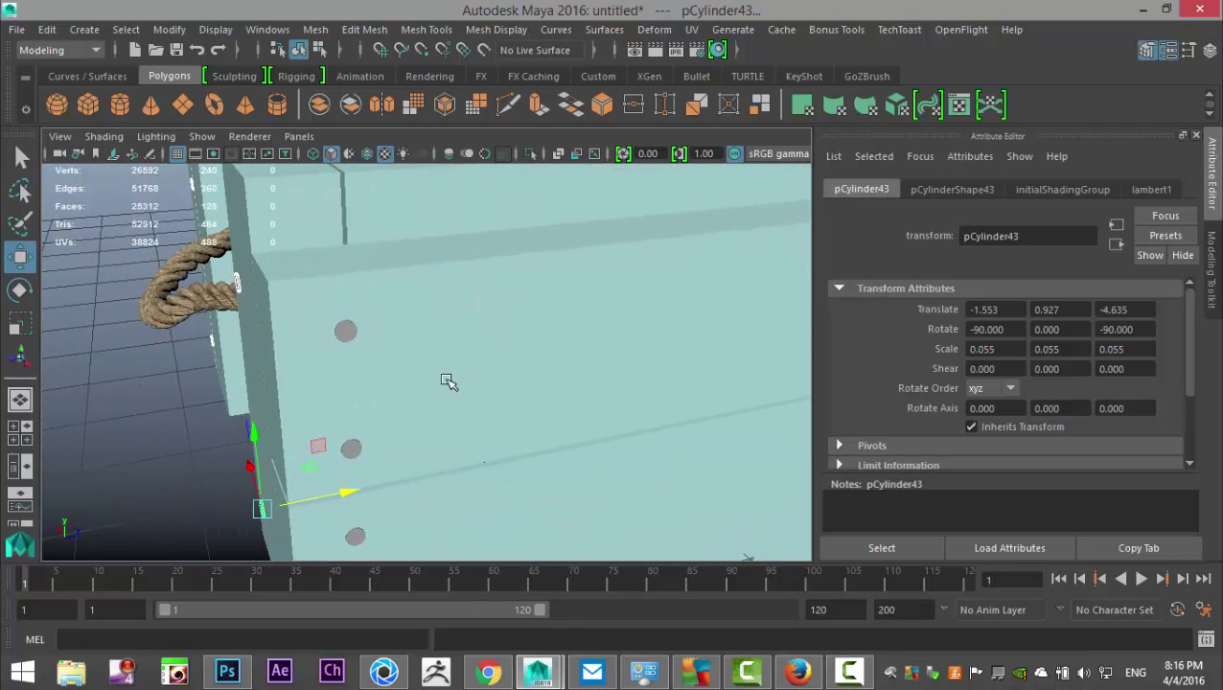
scroll(400, 419, "up", 3)
scroll(359, 468, "up", 2)
scroll(364, 470, "down", 6)
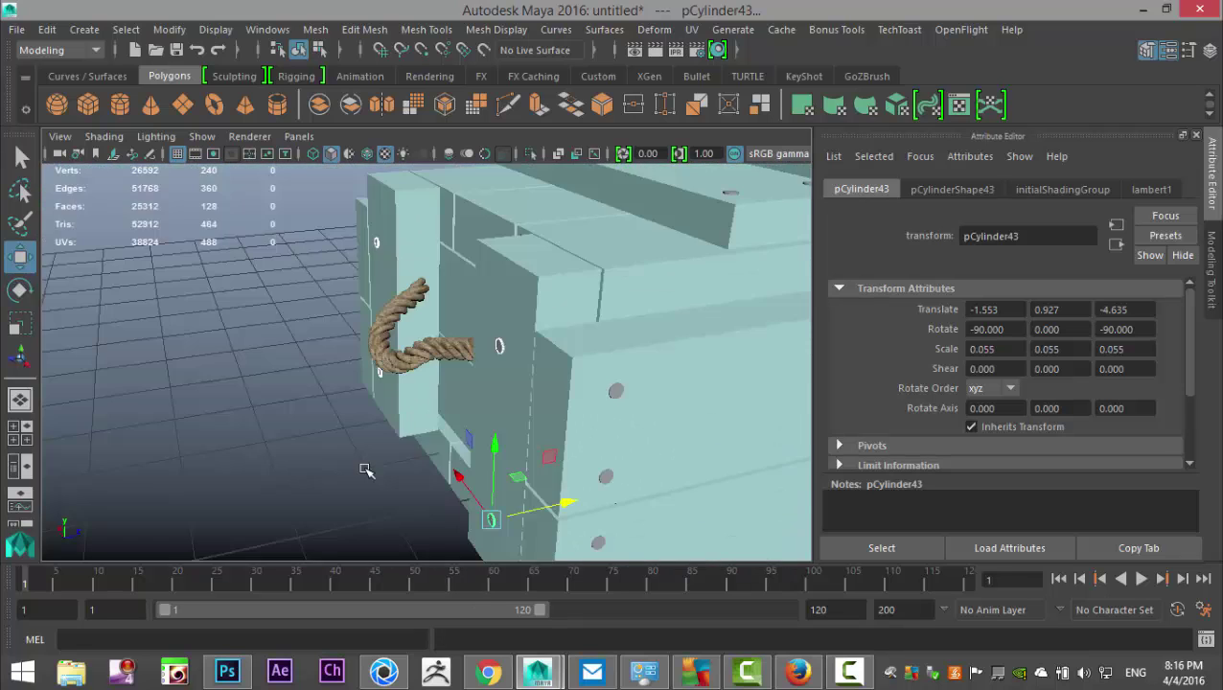
scroll(467, 537, "up", 4)
middle_click_drag(470, 536, 308, 317, "alt")
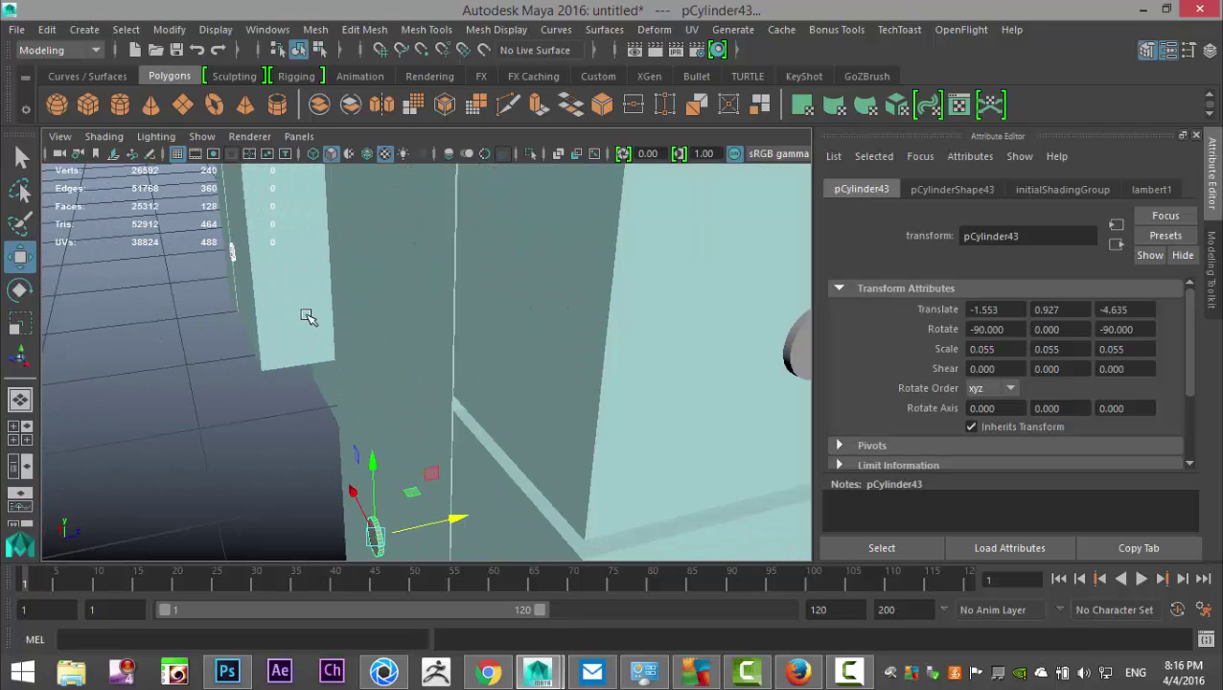
scroll(434, 414, "up", 3)
middle_click_drag(429, 466, 470, 244, "alt")
left_click_drag(463, 298, 499, 316)
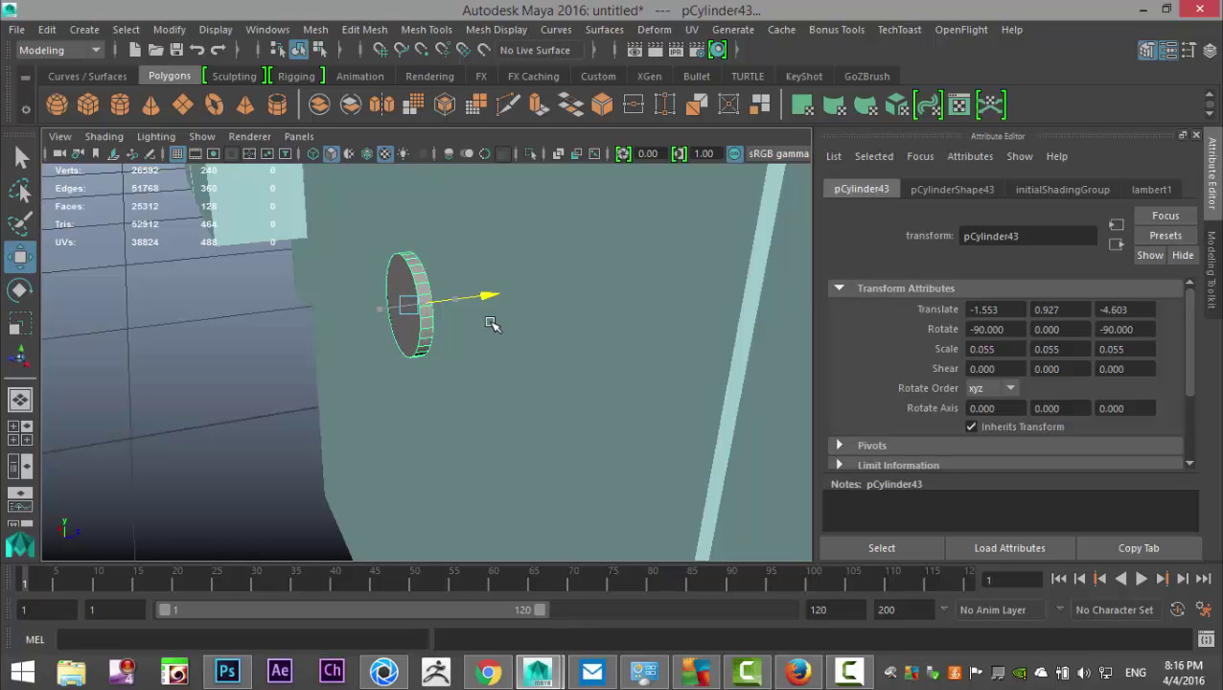
- Select the entire crate model, including the planks, rope handles and nail heads
scroll(399, 329, "down", 10)
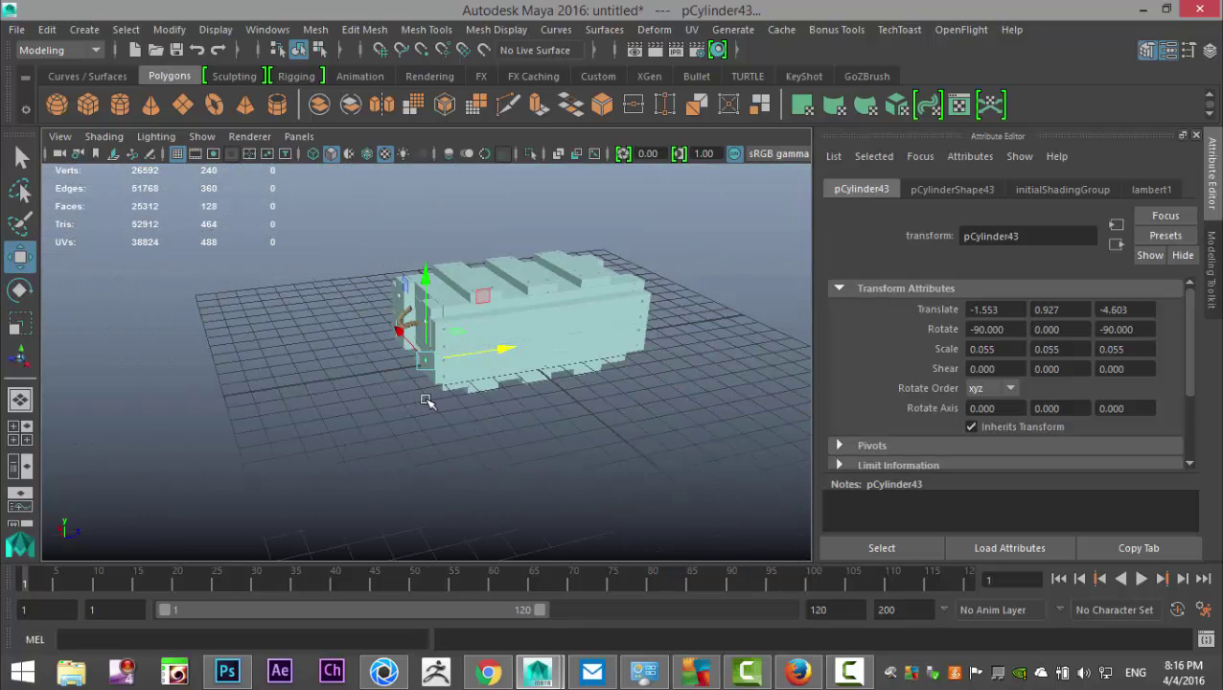
scroll(420, 396, "up", 5)
left_click_drag(675, 459, 530, 446, "alt")
scroll(644, 490, "down", 5)
left_click_drag(300, 275, 650, 556)
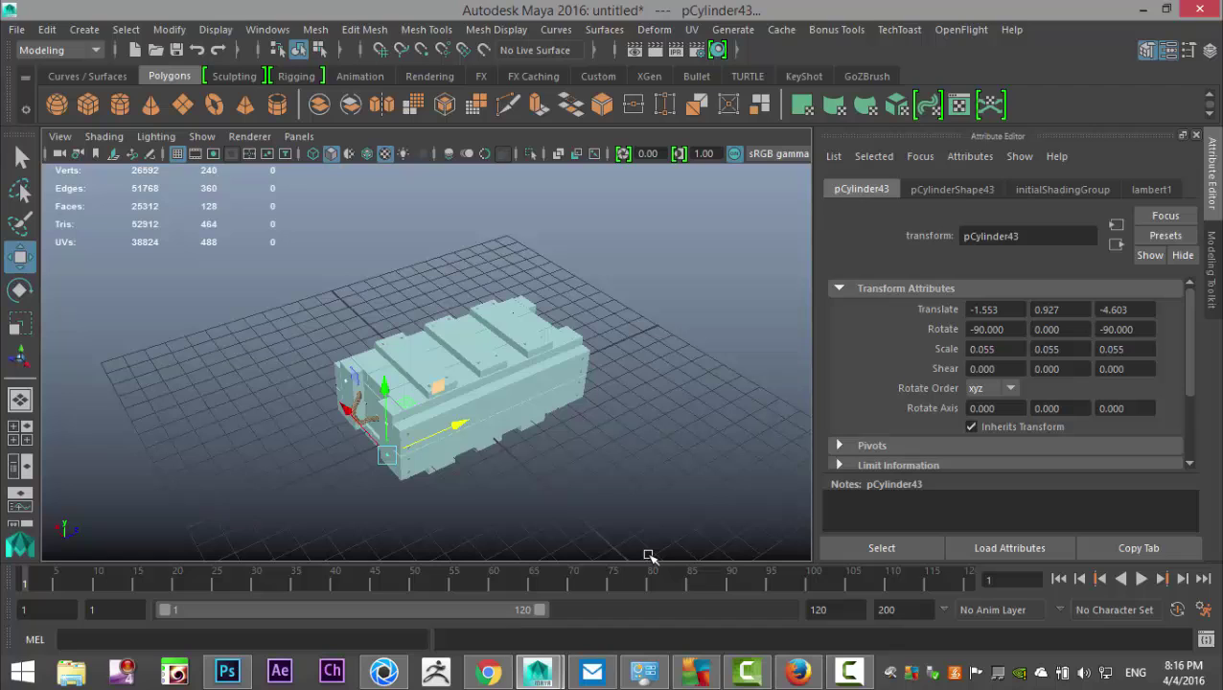
- Save the scene as a Maya Binary file named CrateFinal in the desktop's Crate folder
left_click(19, 29)
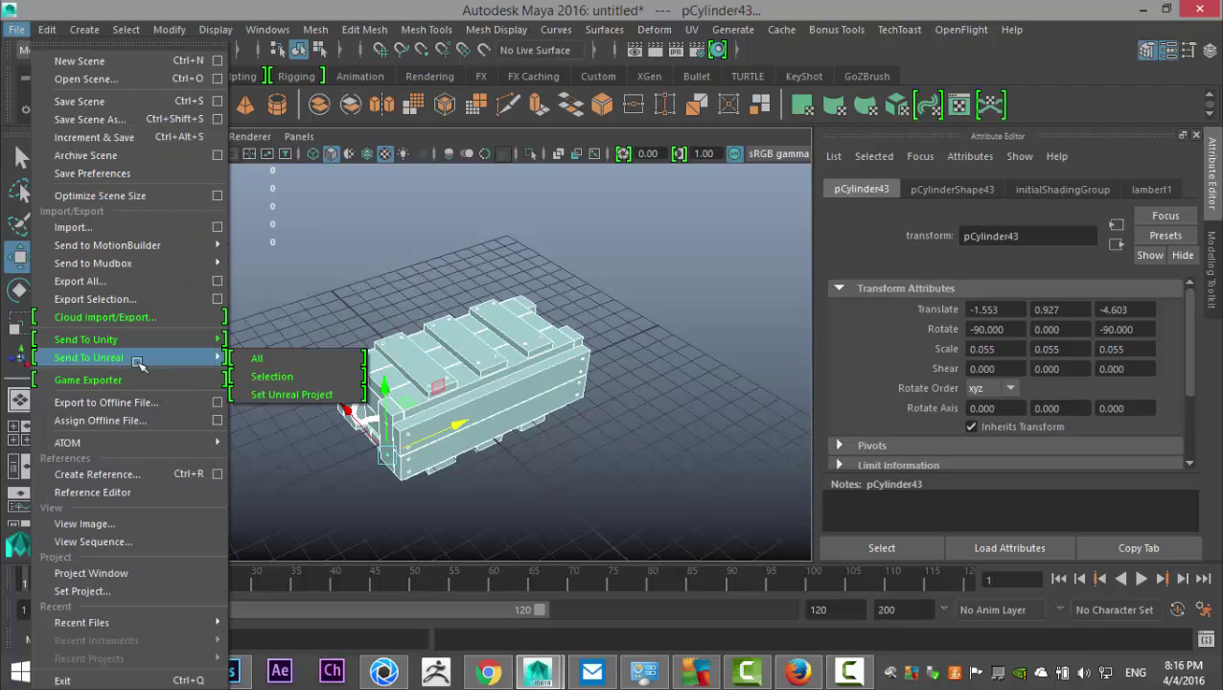
left_click(87, 119)
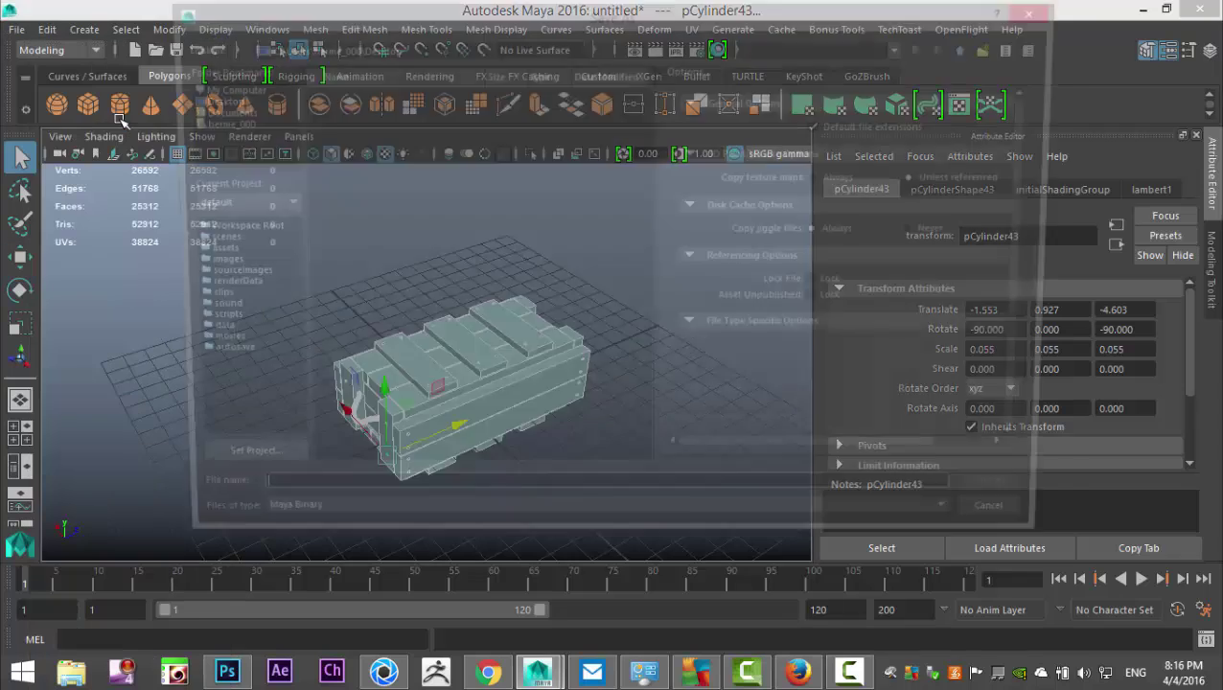
type("Crate")
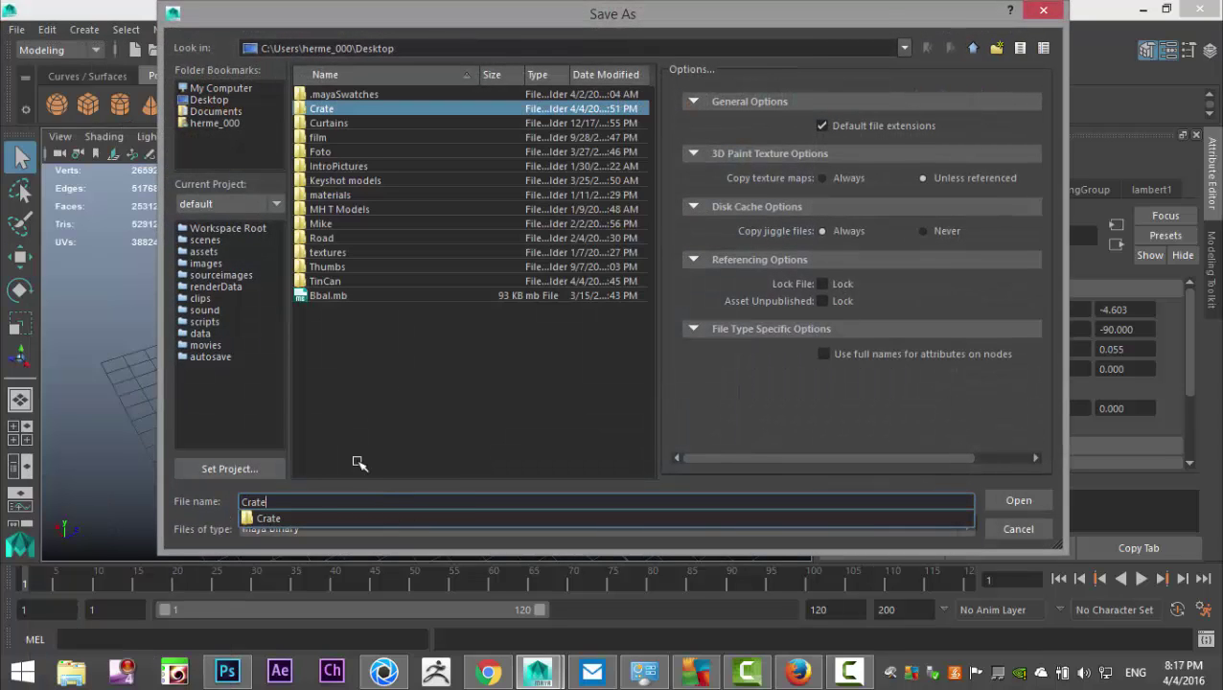
type("Final")
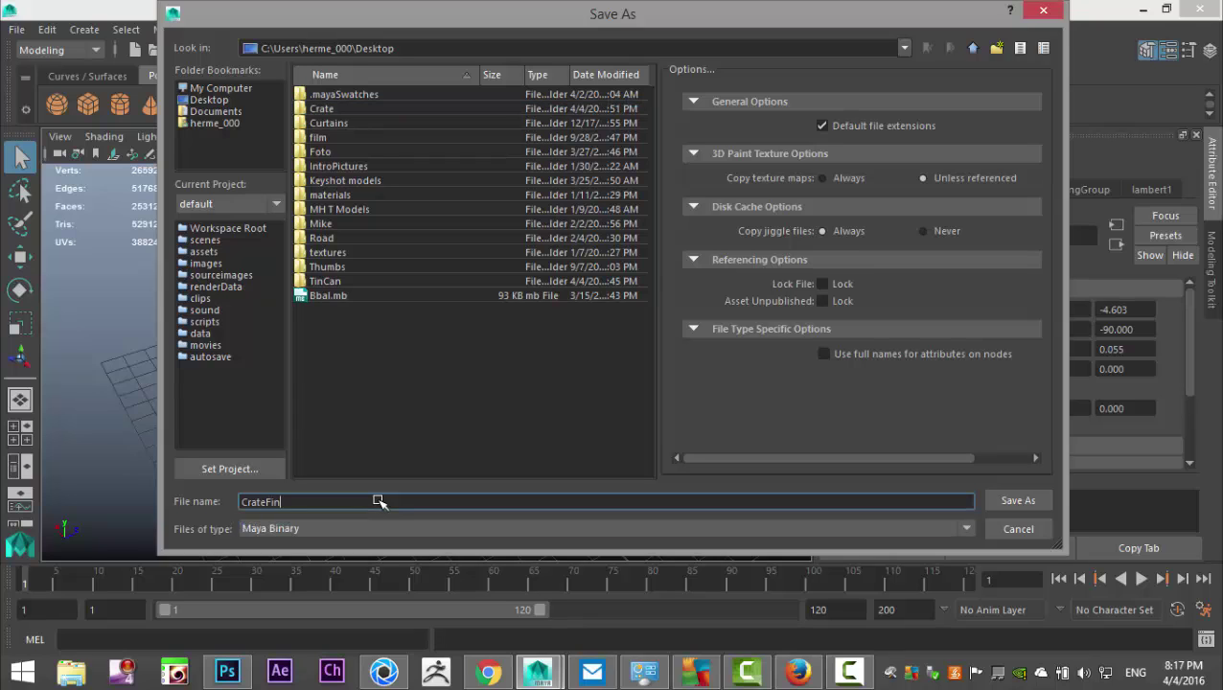
double_click(331, 109)
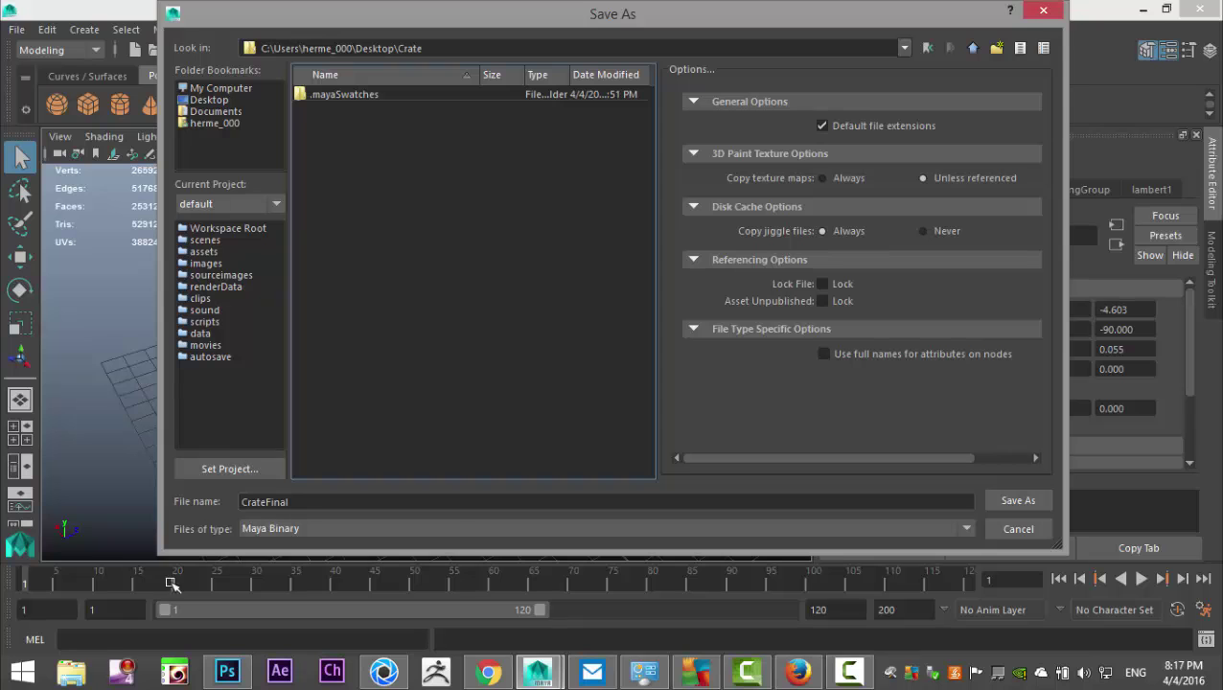
left_click(1014, 499)
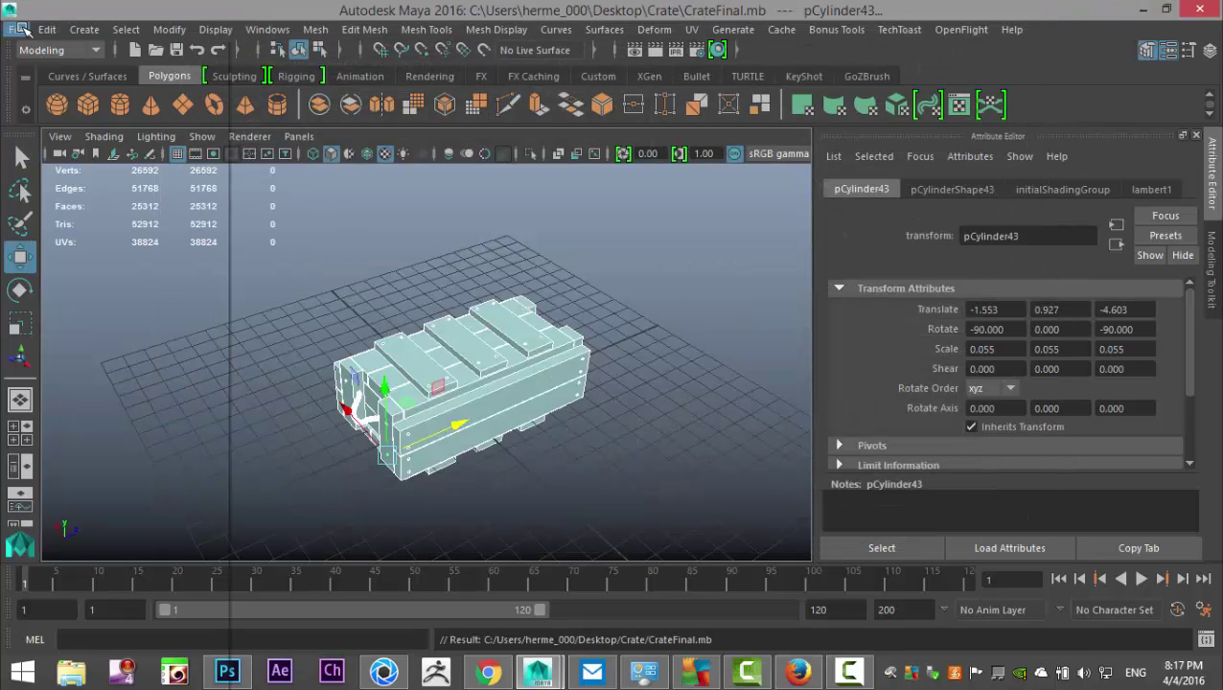
- Export the selected crate as an FBX file named CrateFBX into the desktop's Crate folder
left_click(16, 29)
left_click(110, 301)
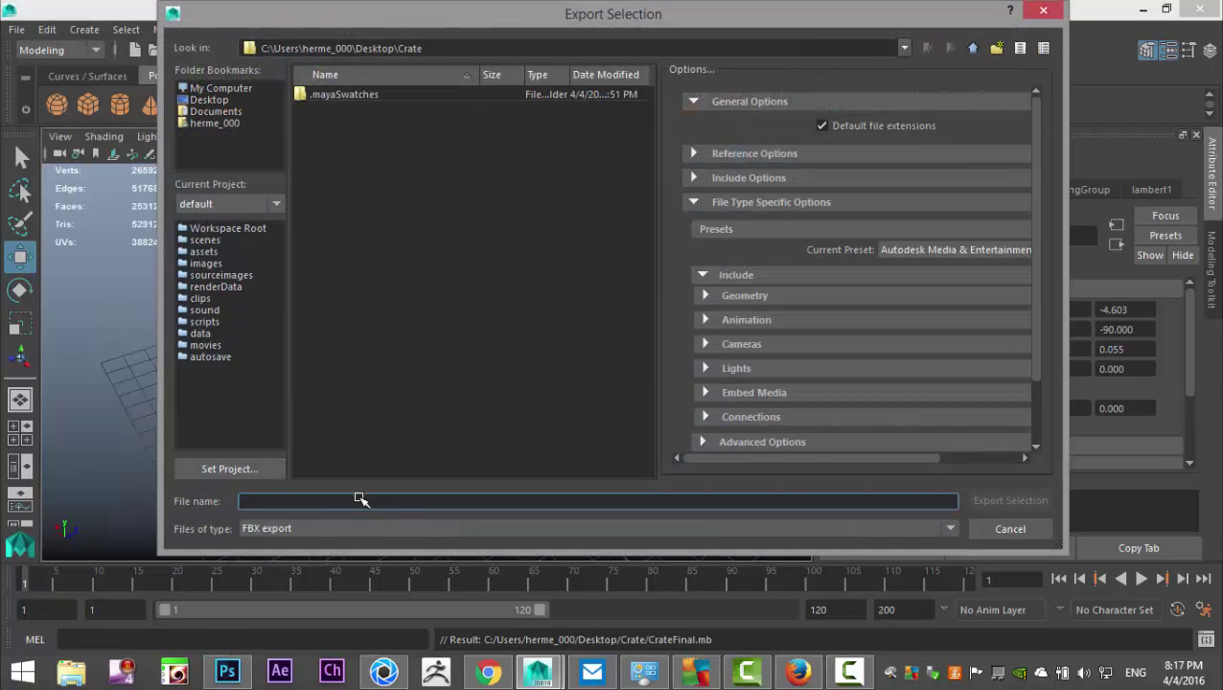
type("CrateFBX")
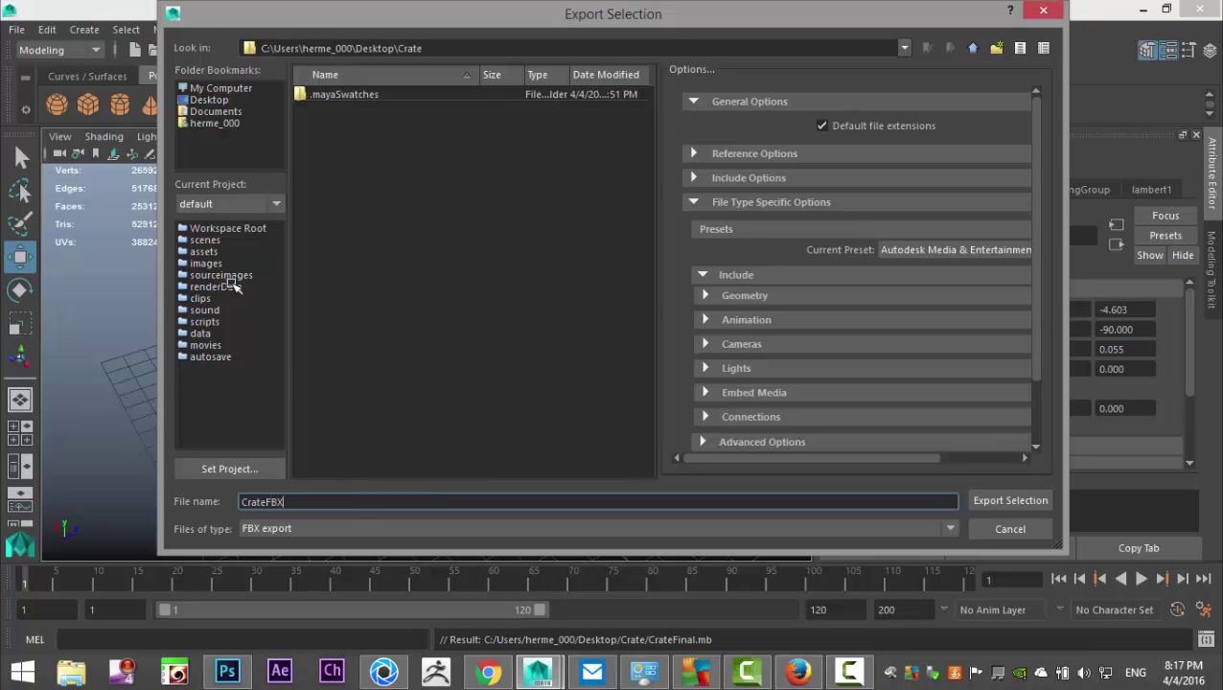
left_click(207, 100)
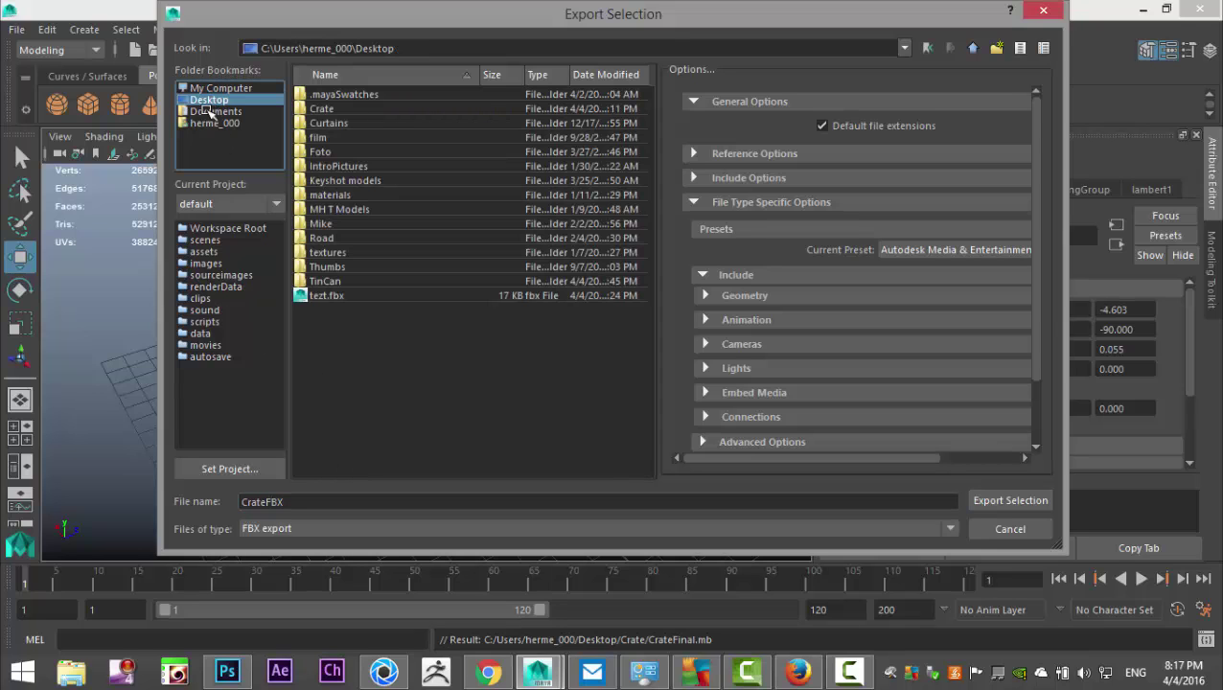
double_click(324, 108)
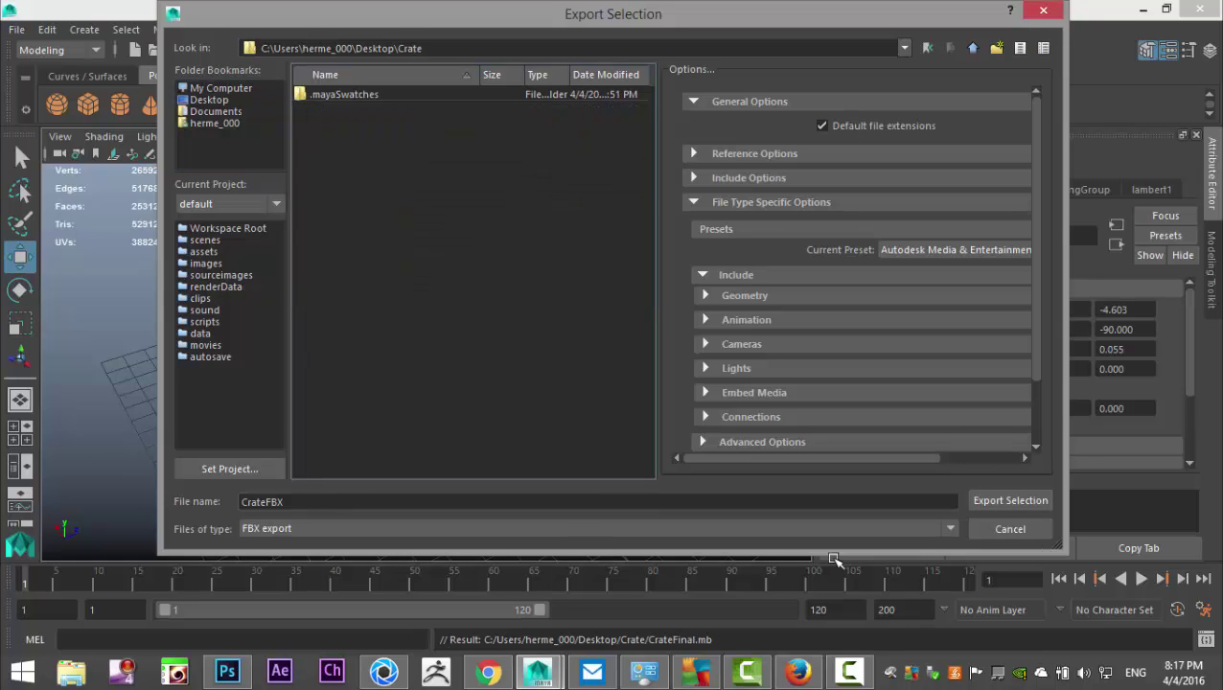
left_click(994, 499)
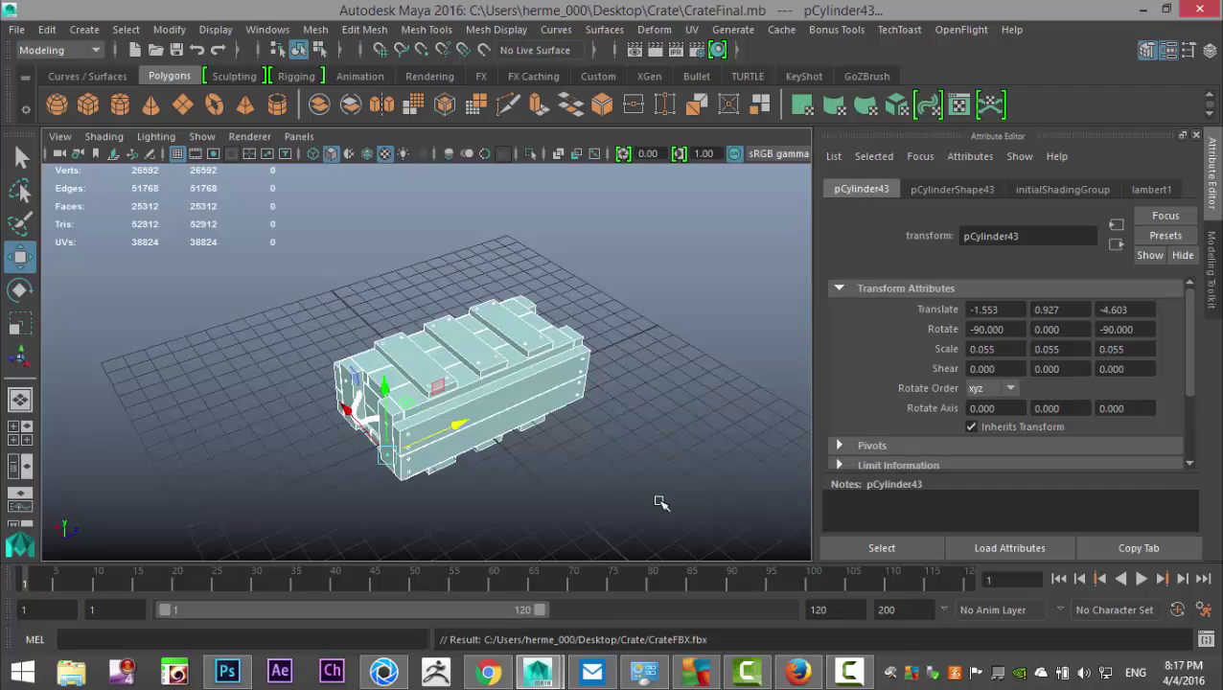
- Switch to KeyShot and import CrateFBX from the desktop's Crate folder, keeping the default import options with Y up
key("alt+Tab")
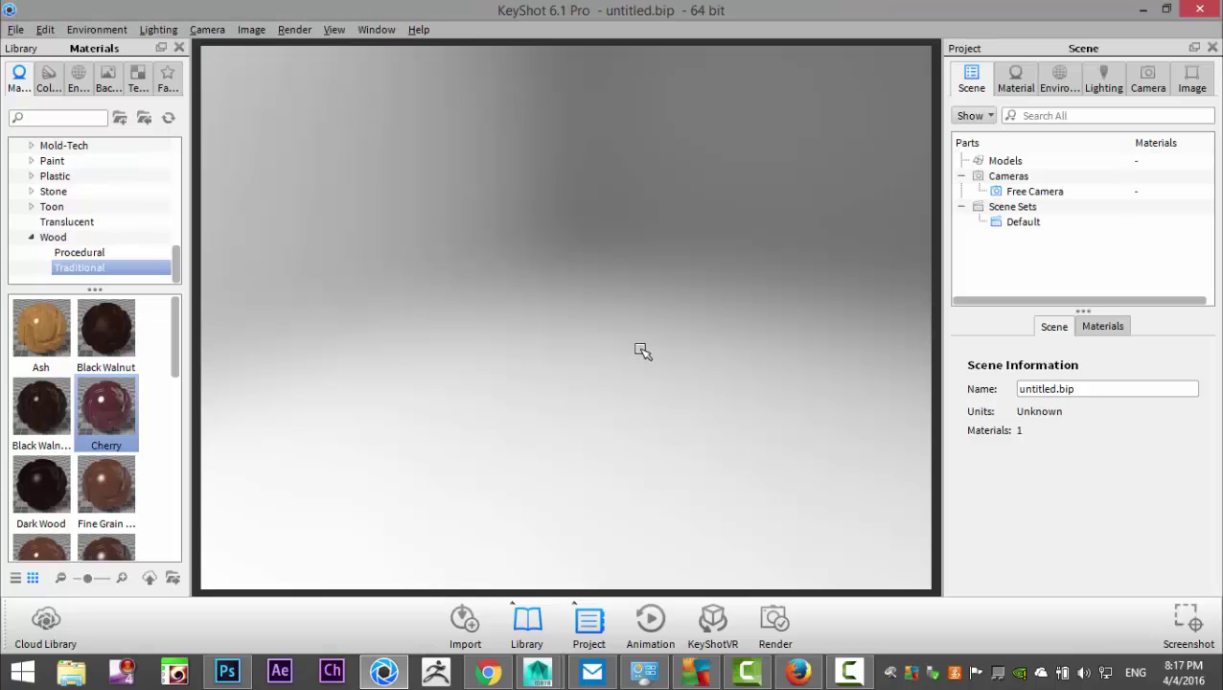
left_click(16, 32)
left_click(48, 68)
left_click(100, 143)
left_click(99, 148)
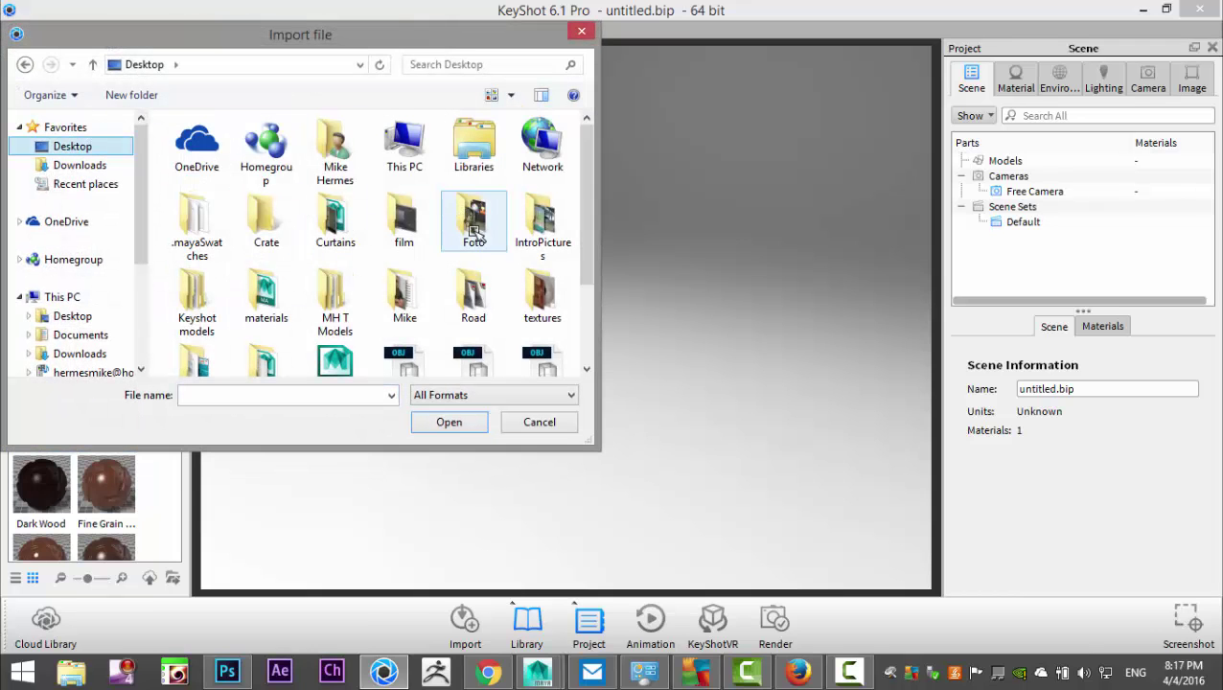
double_click(275, 226)
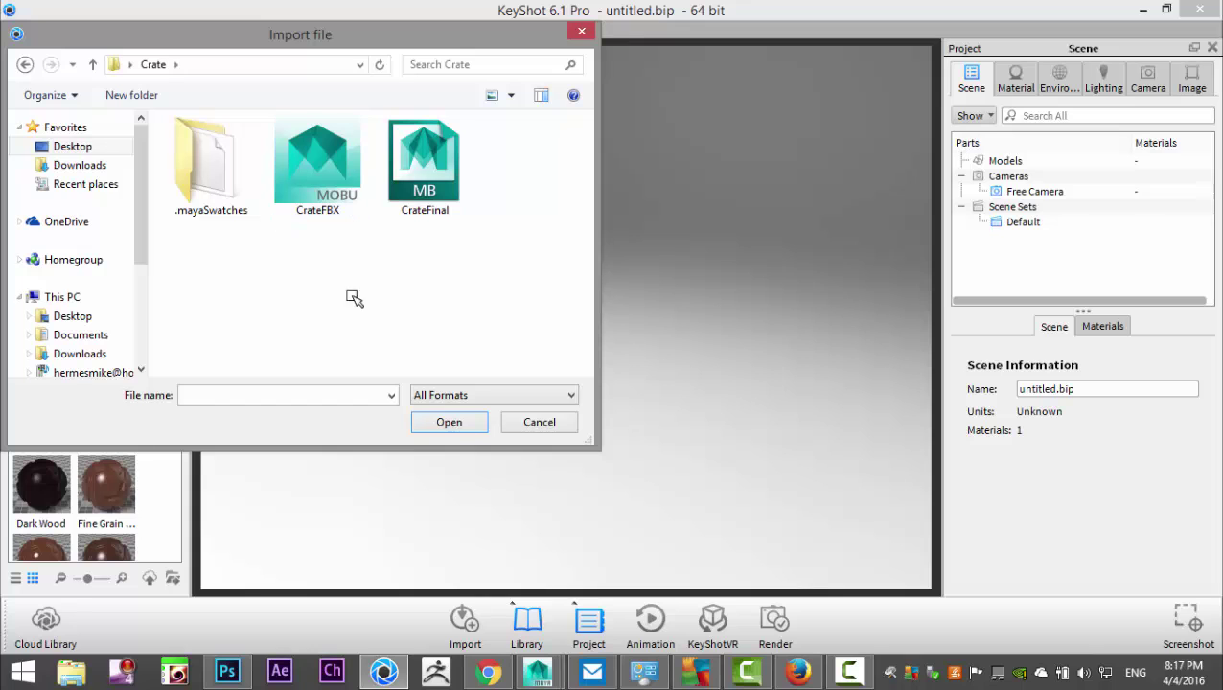
left_click(322, 177)
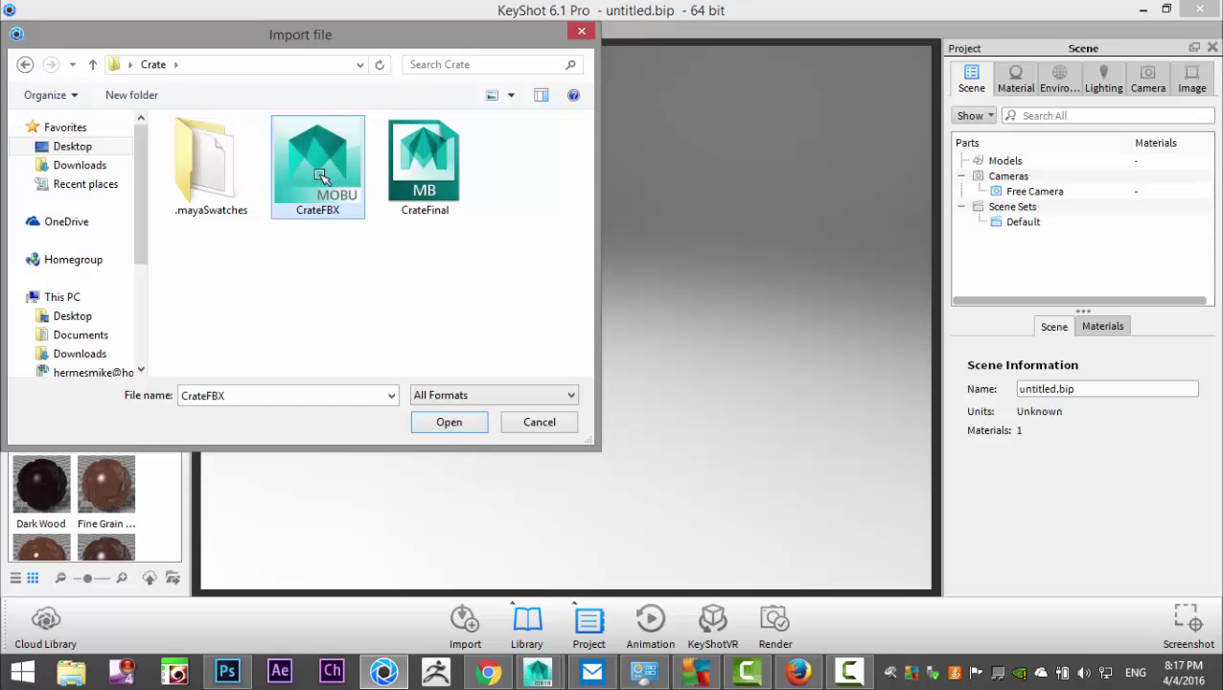
left_click(449, 423)
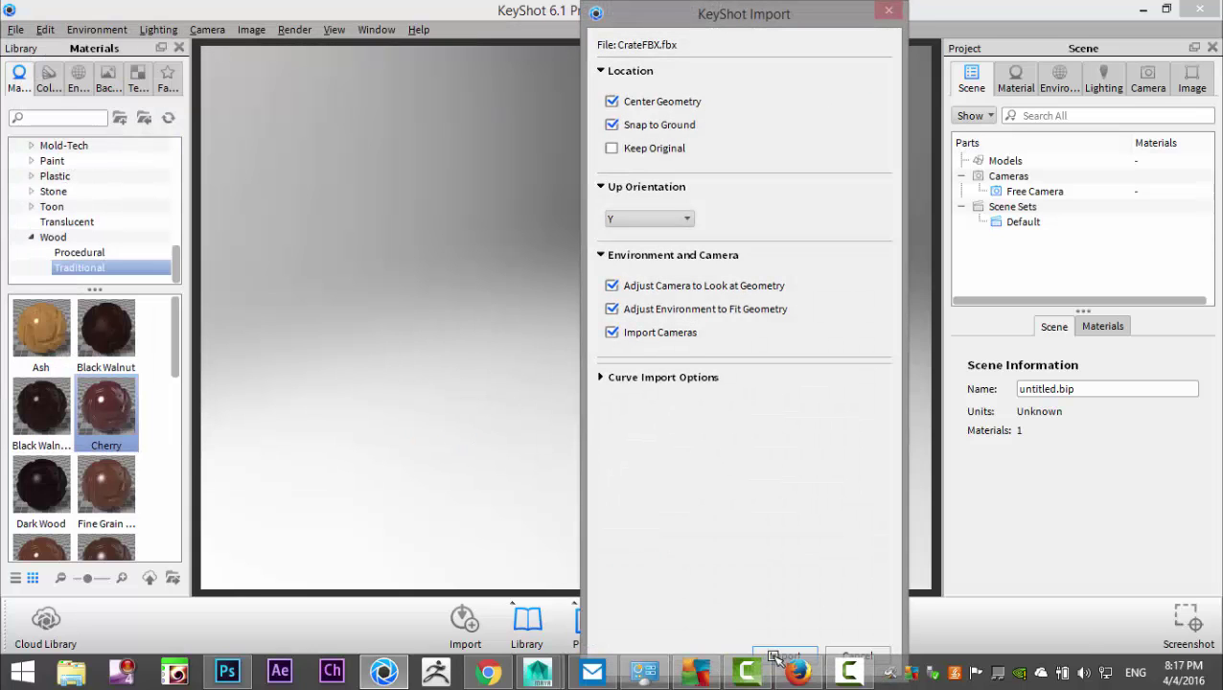
left_click(782, 652)
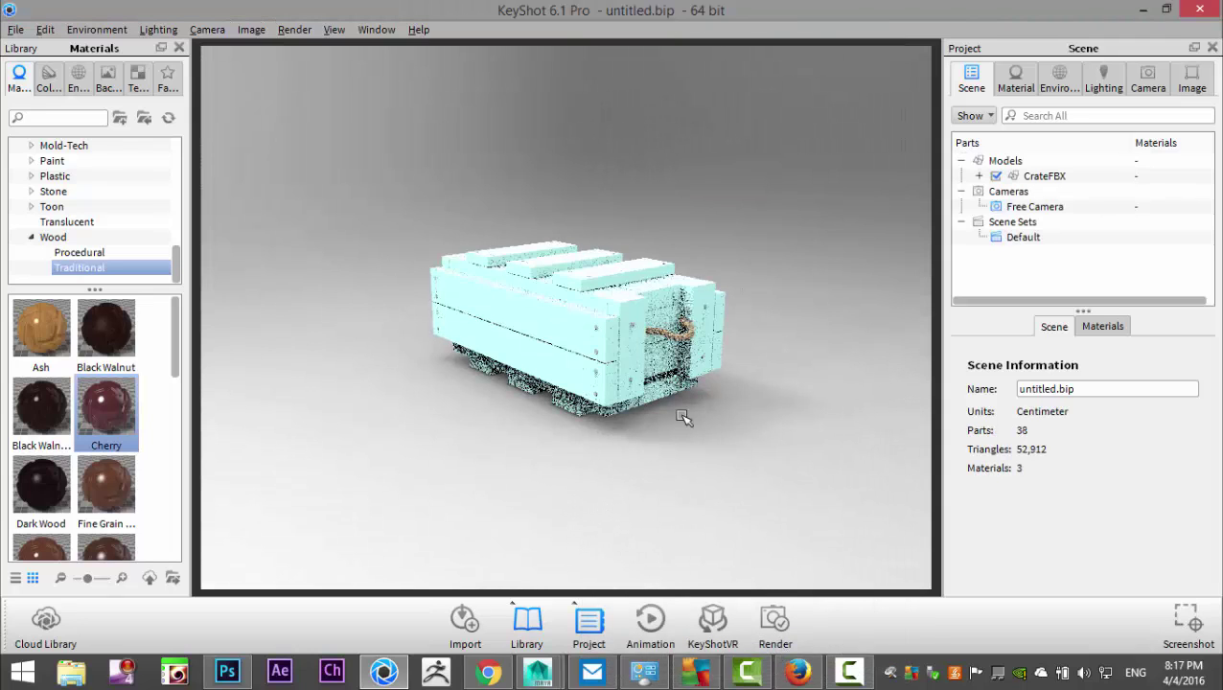
- Inspect the imported crate's end rope handle up close and view the whole crate from a raised angle
scroll(682, 417, "up", 6)
left_click_drag(721, 402, 681, 455)
scroll(695, 463, "up", 2)
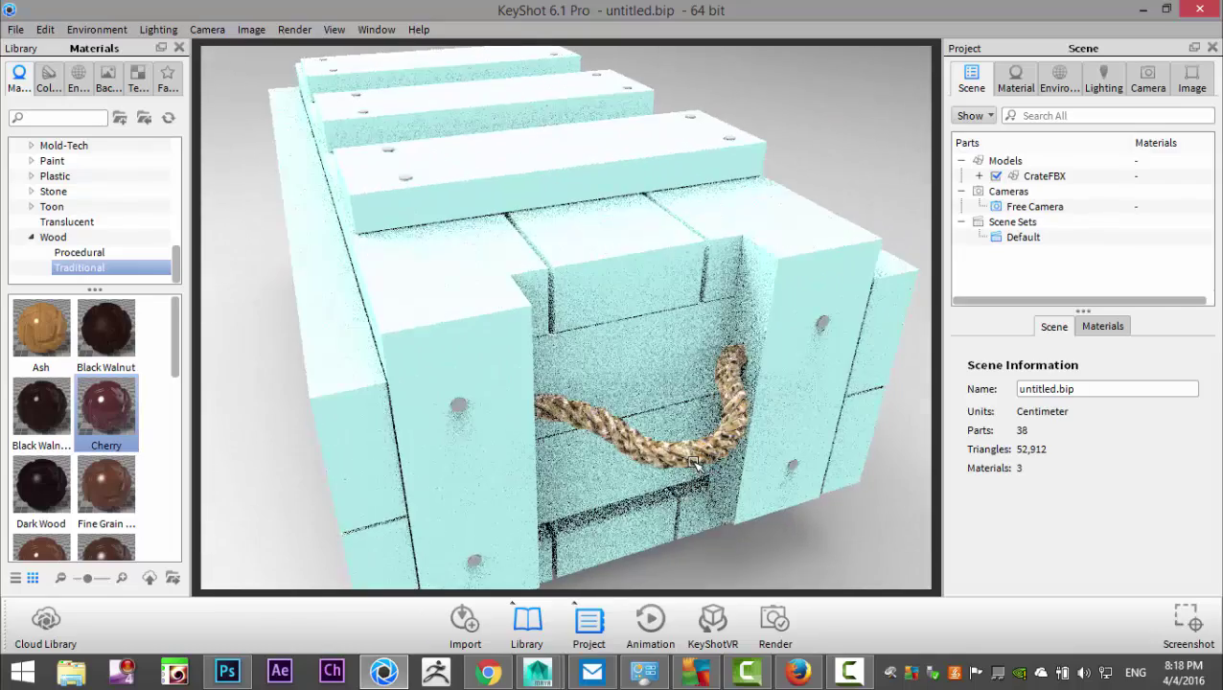
scroll(696, 463, "down", 4)
left_click_drag(692, 464, 582, 458)
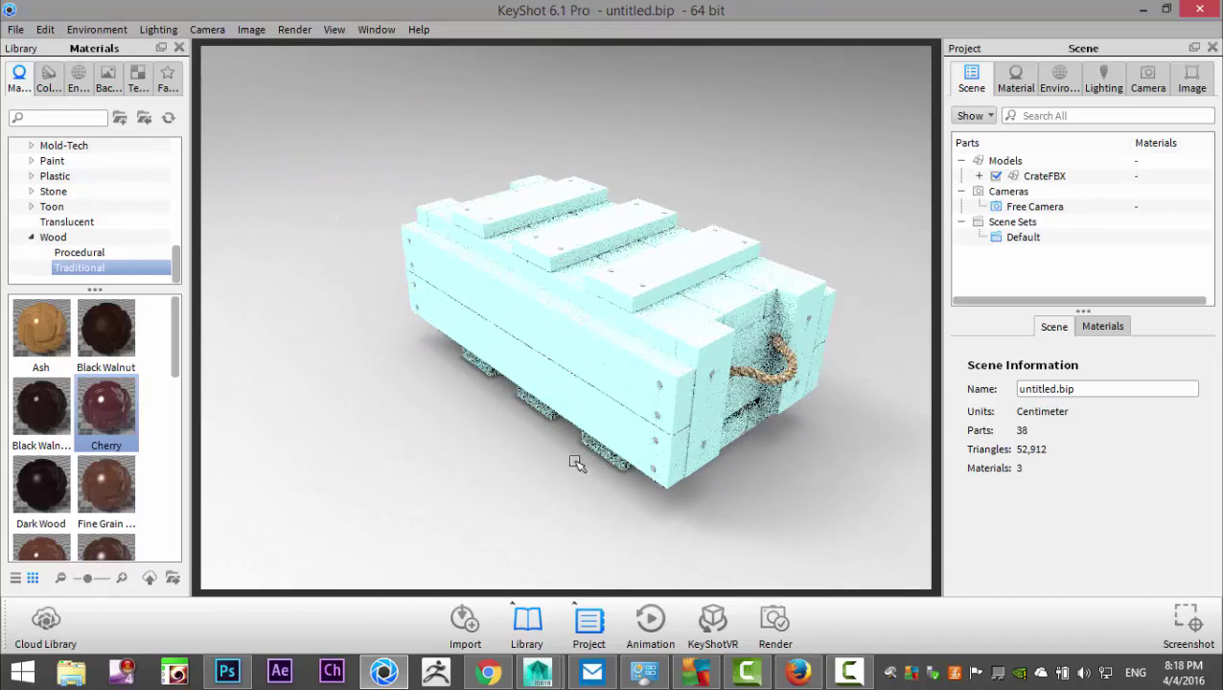
- Apply the Tarnished Metal material from the Old metals in the material library to the crate's nail heads
scroll(88, 192, "up", 10)
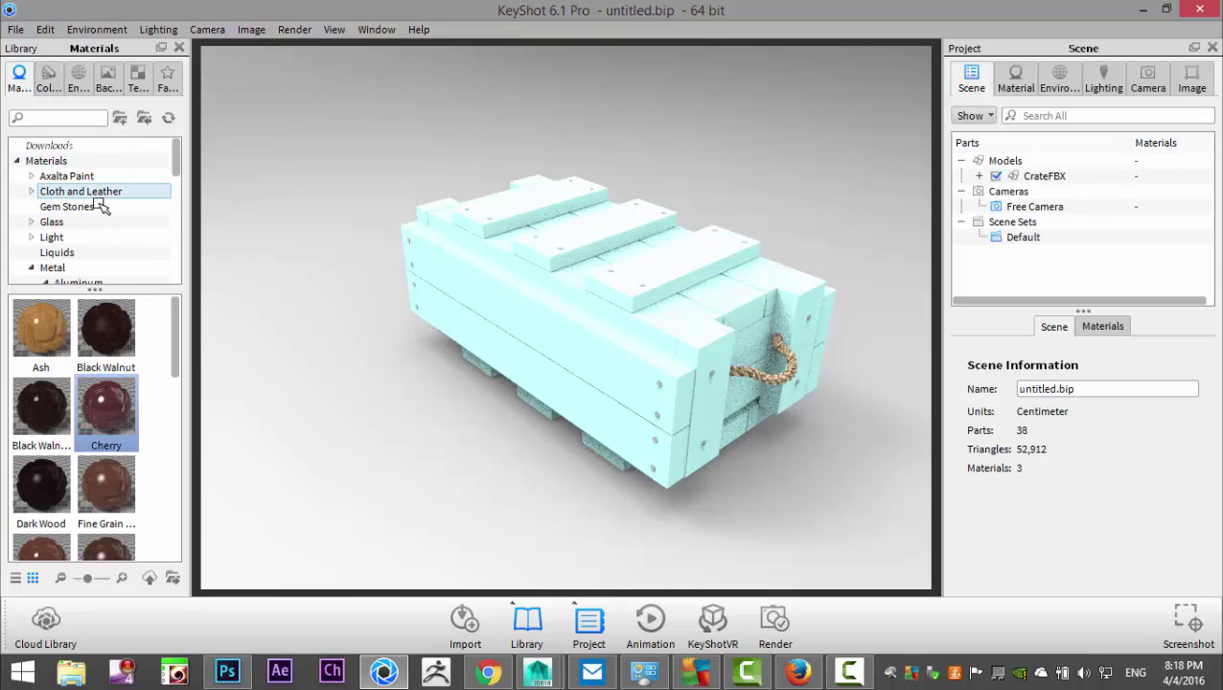
scroll(101, 202, "down", 1)
scroll(131, 230, "down", 2)
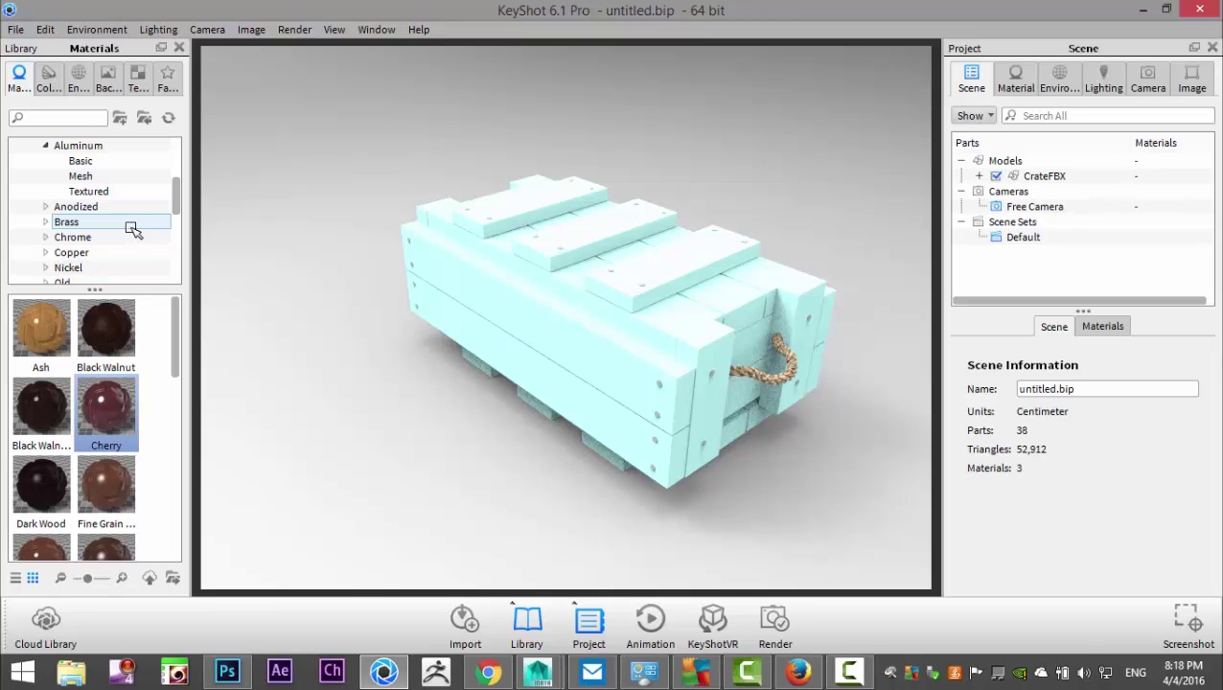
scroll(131, 230, "down", 1)
scroll(133, 225, "down", 1)
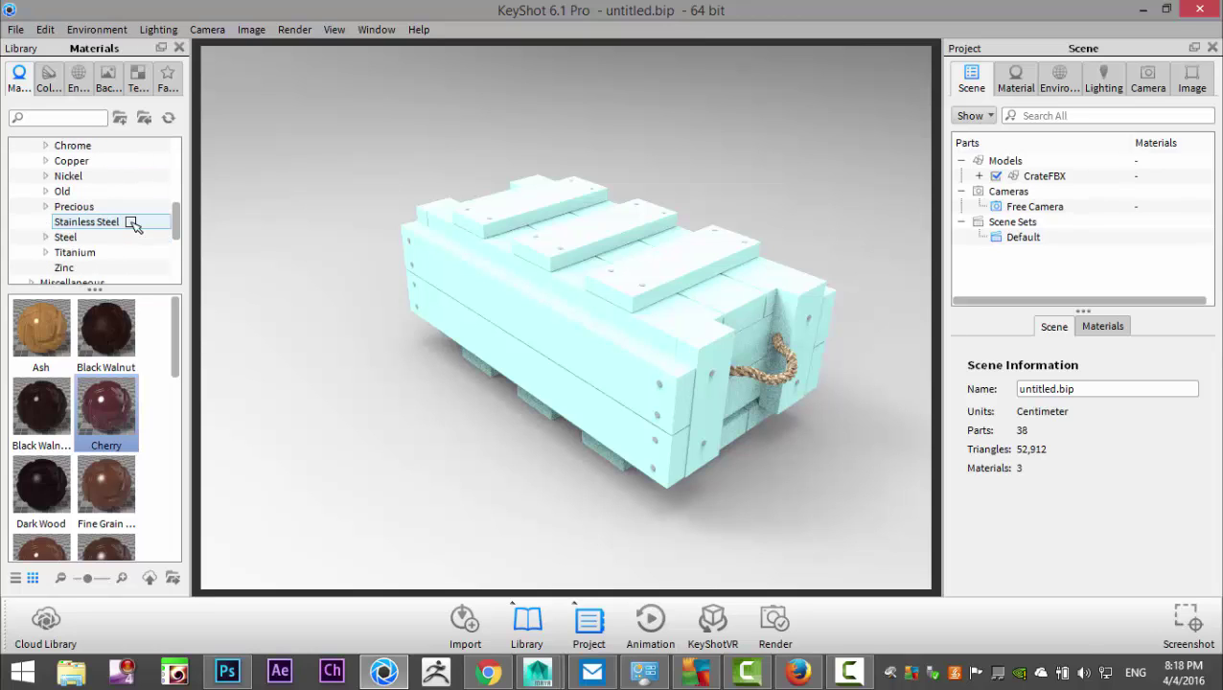
left_click(47, 237)
scroll(96, 222, "down", 1)
scroll(113, 212, "down", 1)
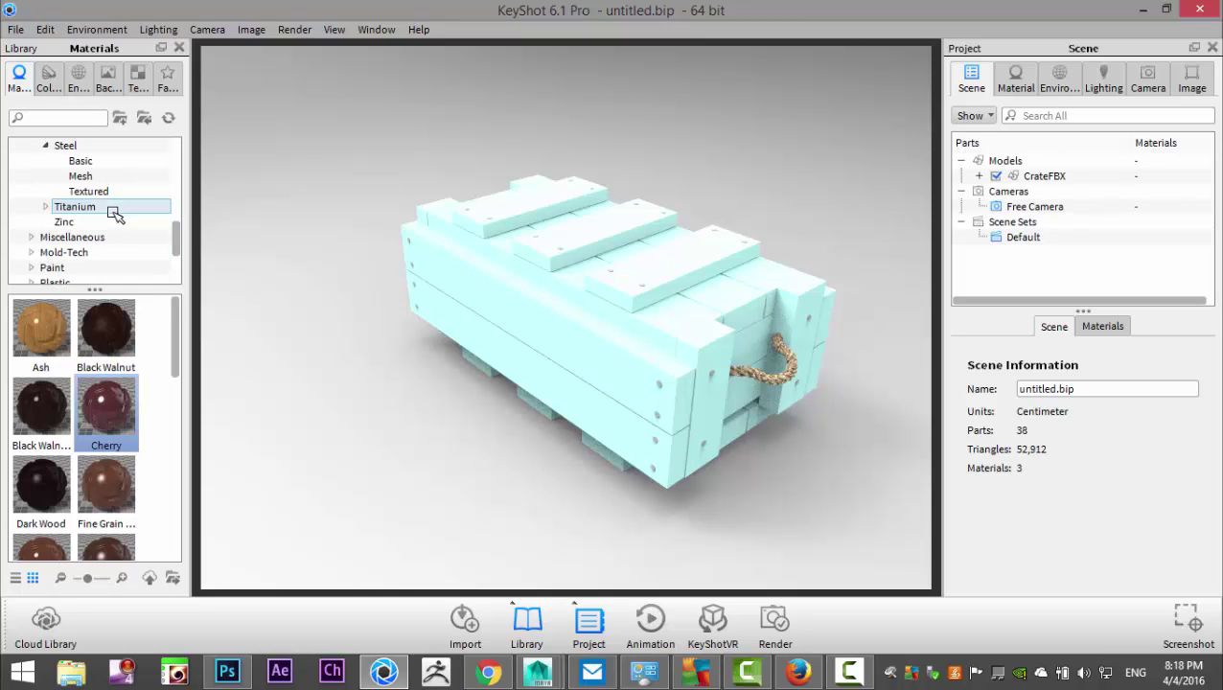
scroll(119, 216, "down", 1)
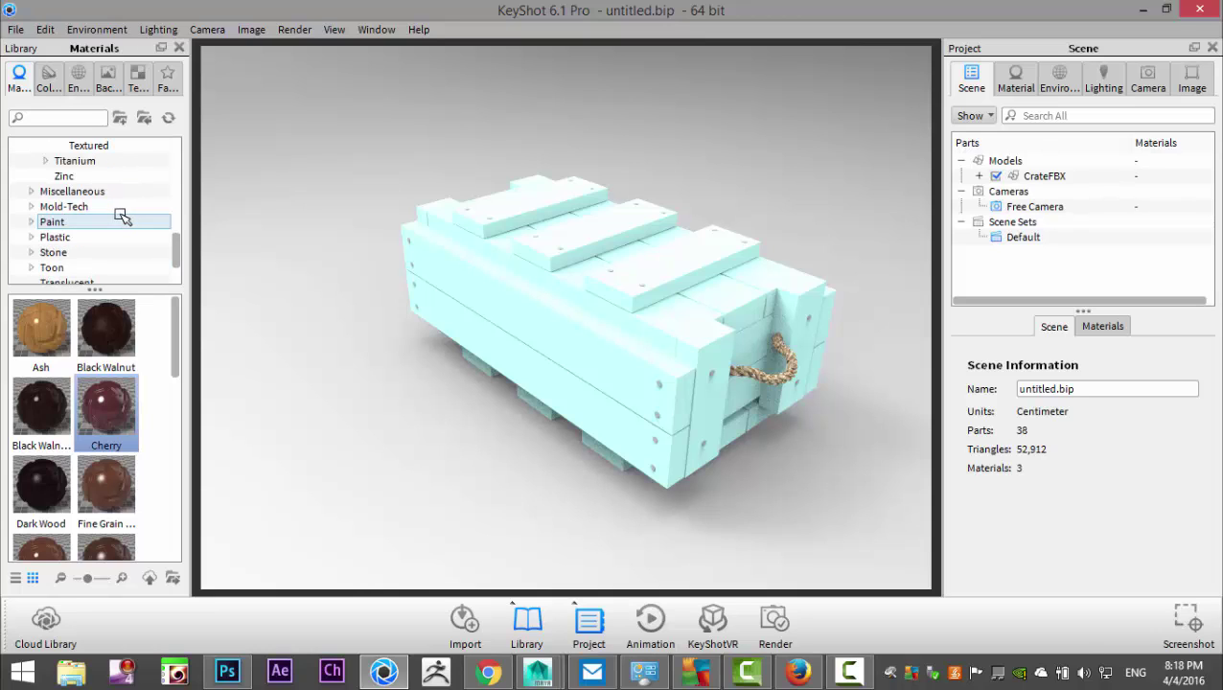
scroll(113, 221, "up", 4)
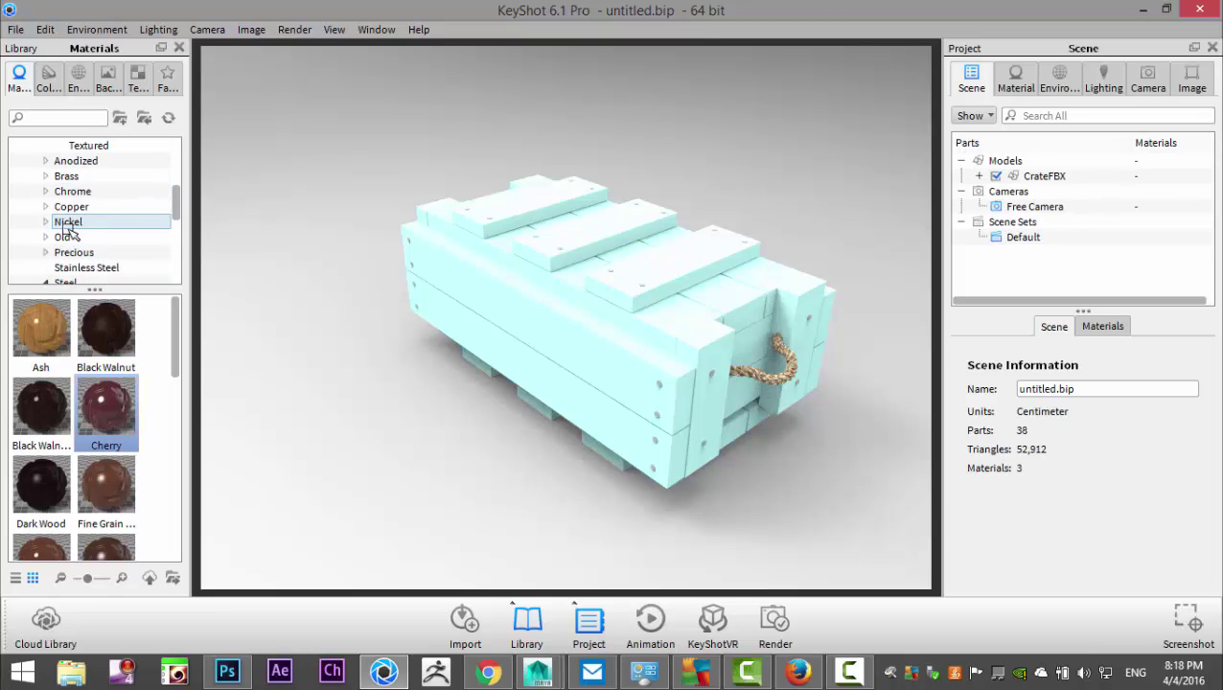
left_click(45, 237)
left_click(112, 252)
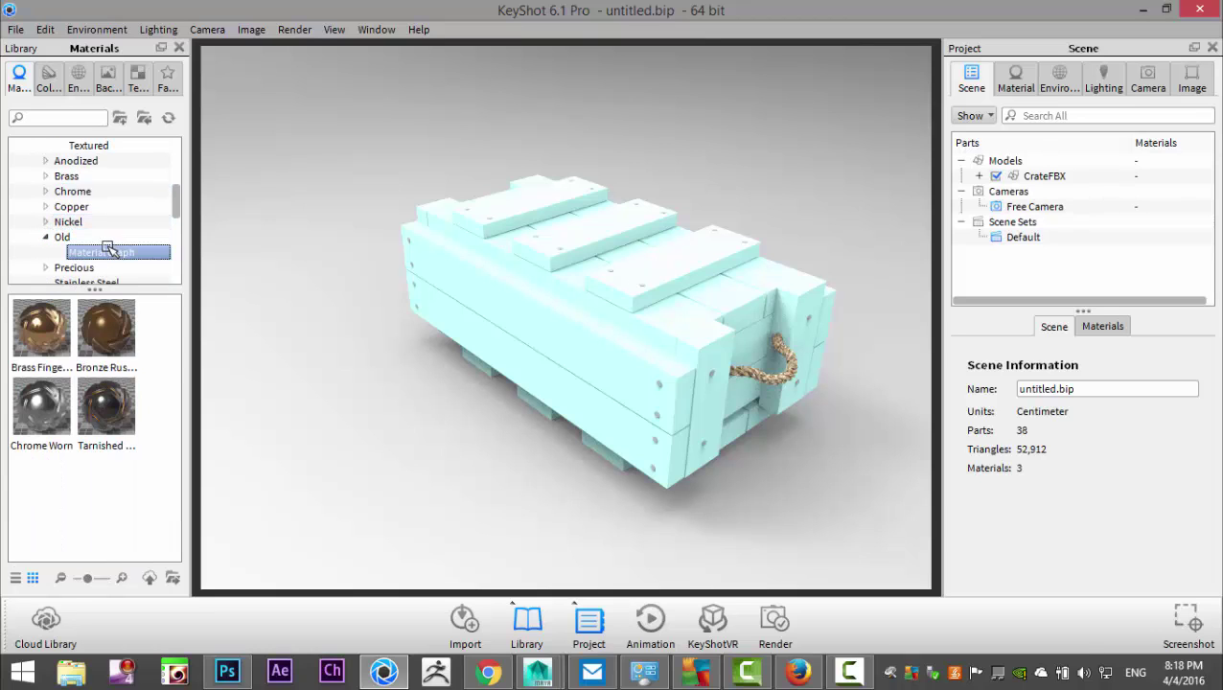
left_click_drag(110, 410, 661, 384)
- Examine the tarnished metal on a nail head near the crate's front corner and open its material properties
scroll(671, 421, "down", 3)
scroll(672, 447, "up", 5)
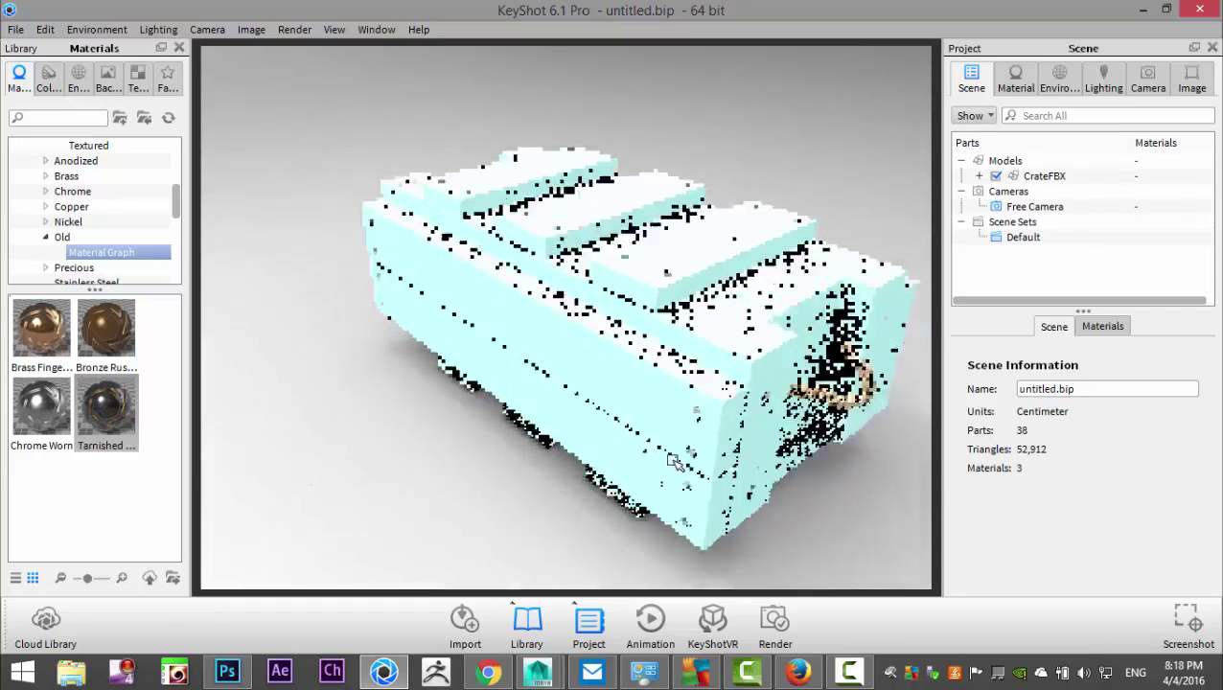
scroll(673, 462, "up", 5)
middle_click_drag(638, 453, 299, 251)
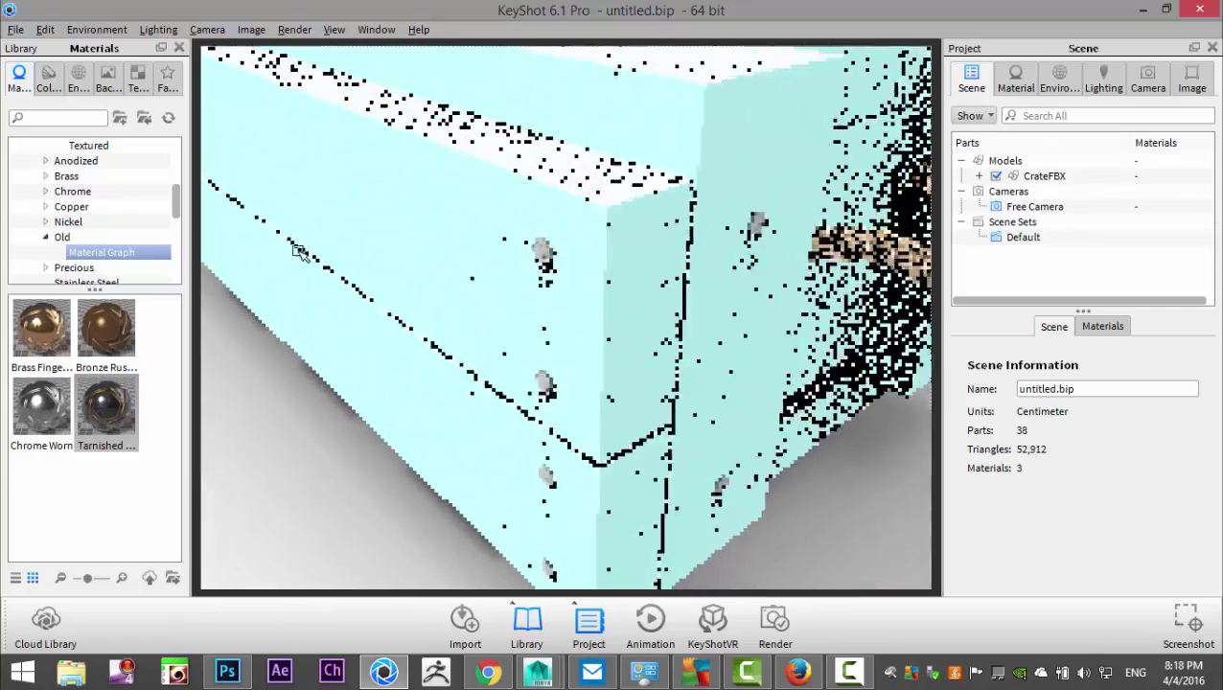
scroll(426, 305, "up", 10)
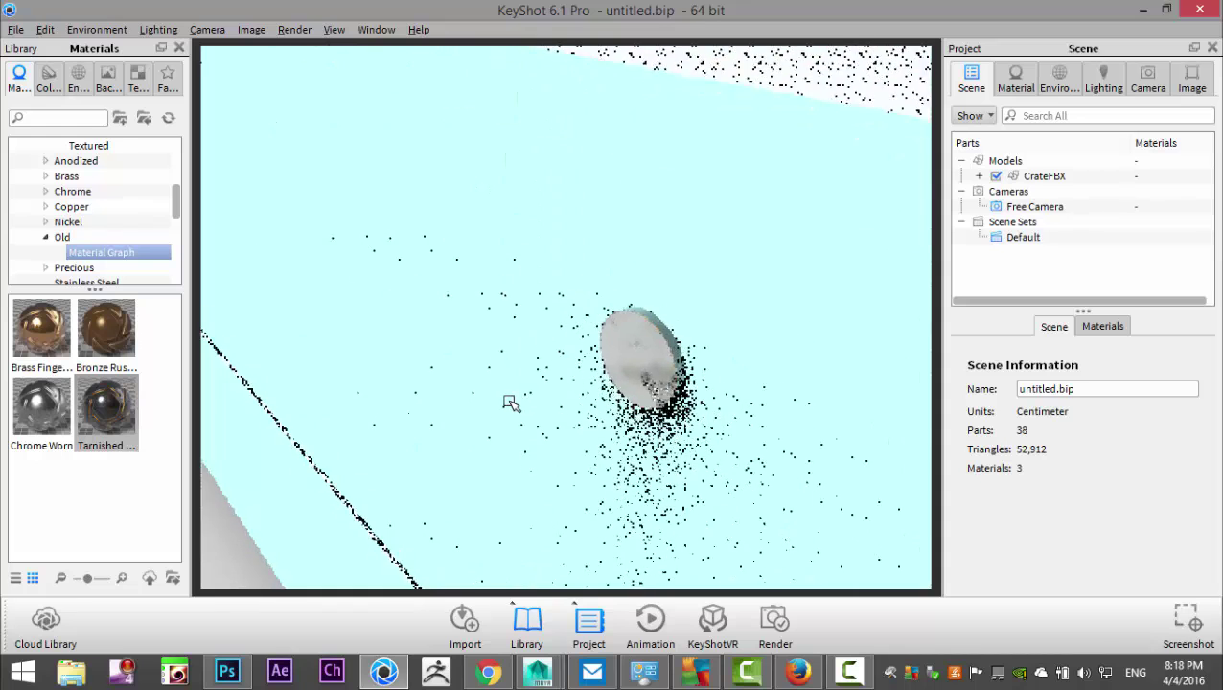
left_click_drag(558, 384, 633, 345)
left_click(636, 346)
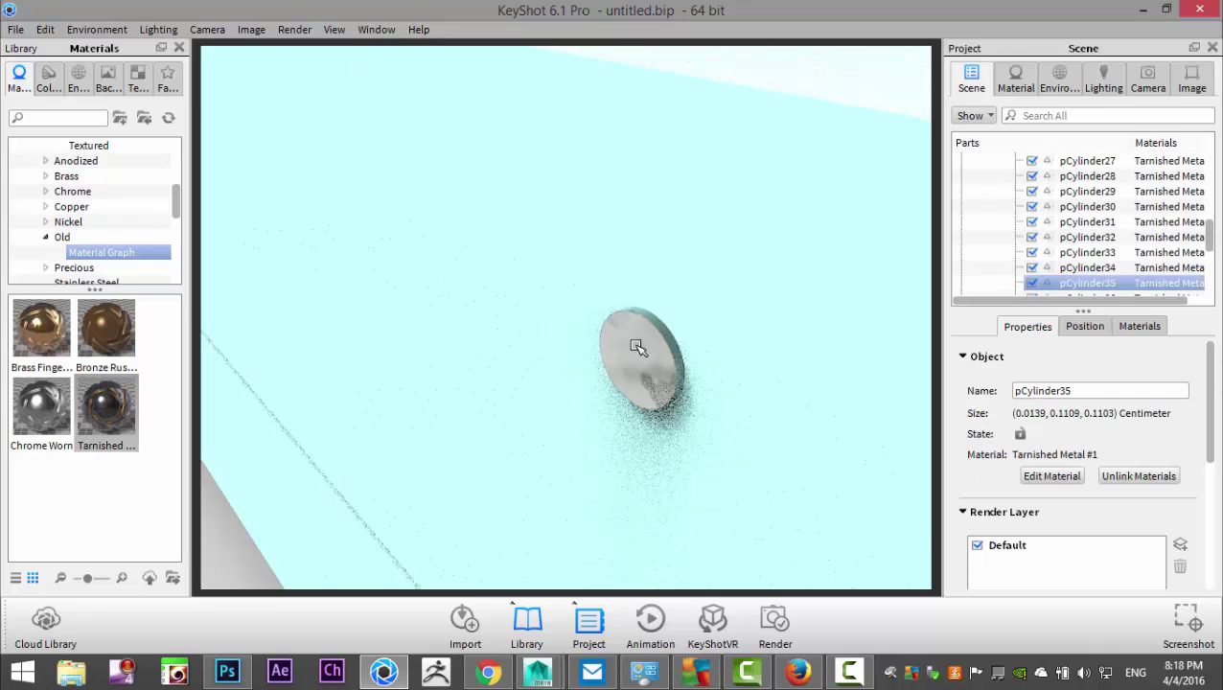
double_click(1165, 283)
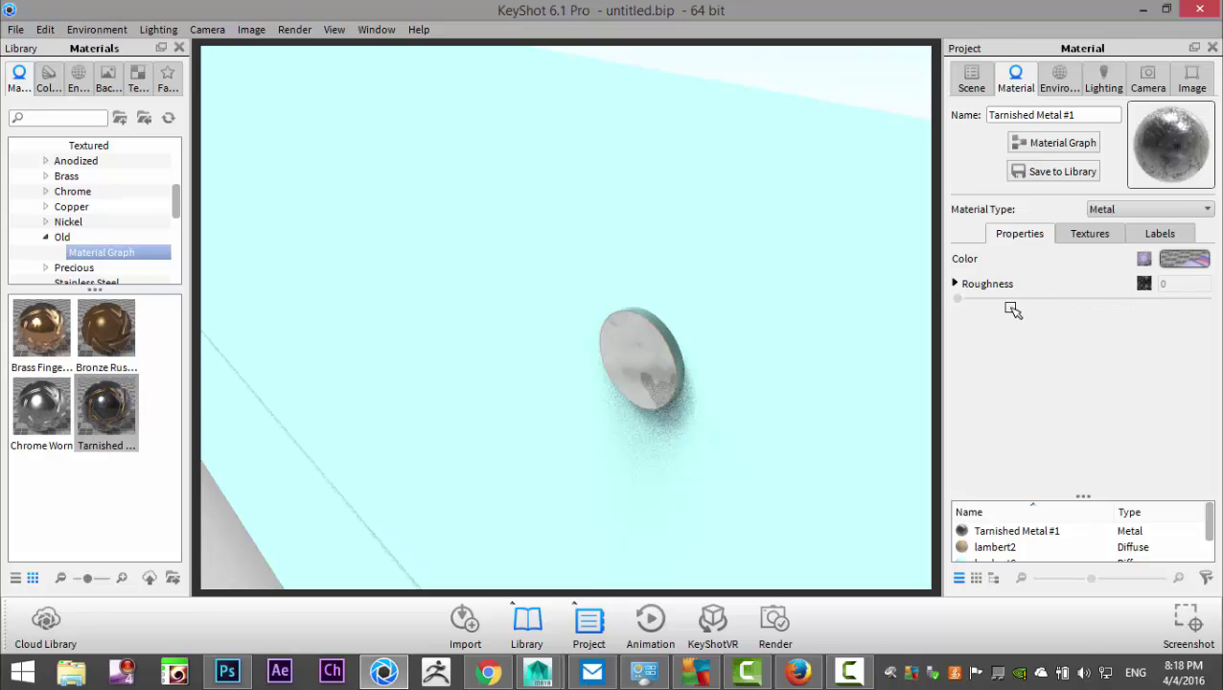
scroll(623, 330, "down", 8)
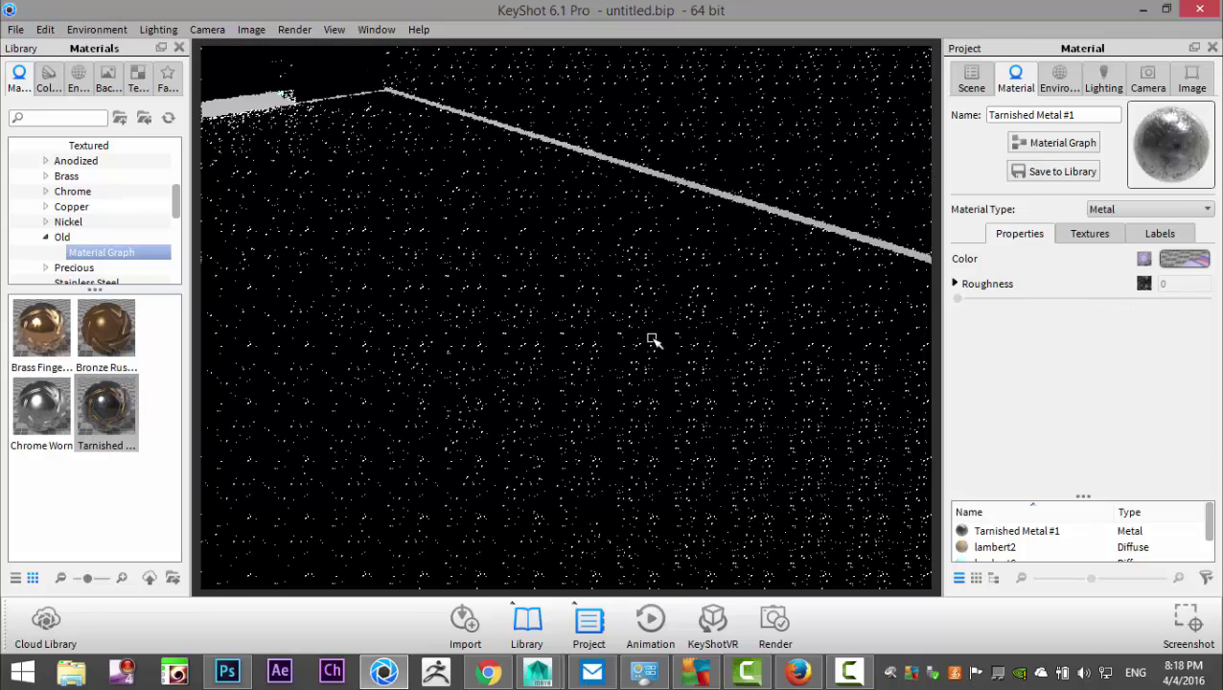
scroll(668, 333, "down", 2)
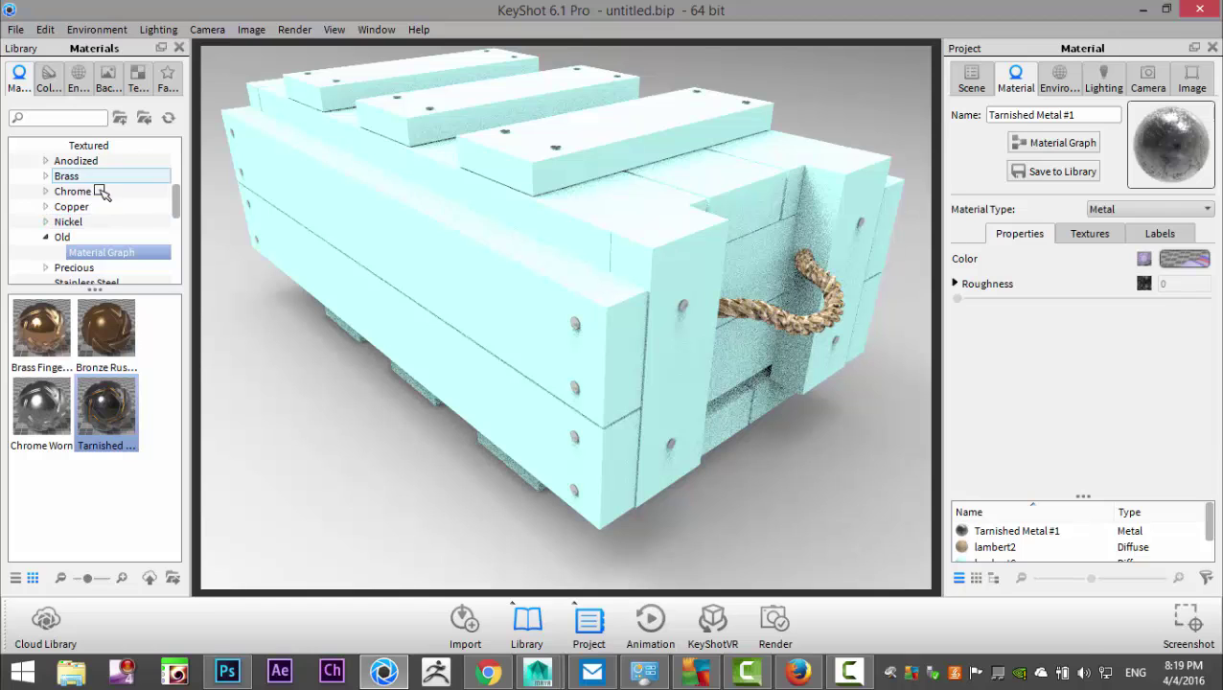
- Try Procedural Black Walnut on the crate's planks and replace it with the Procedural Pine wood material
scroll(71, 189, "down", 6)
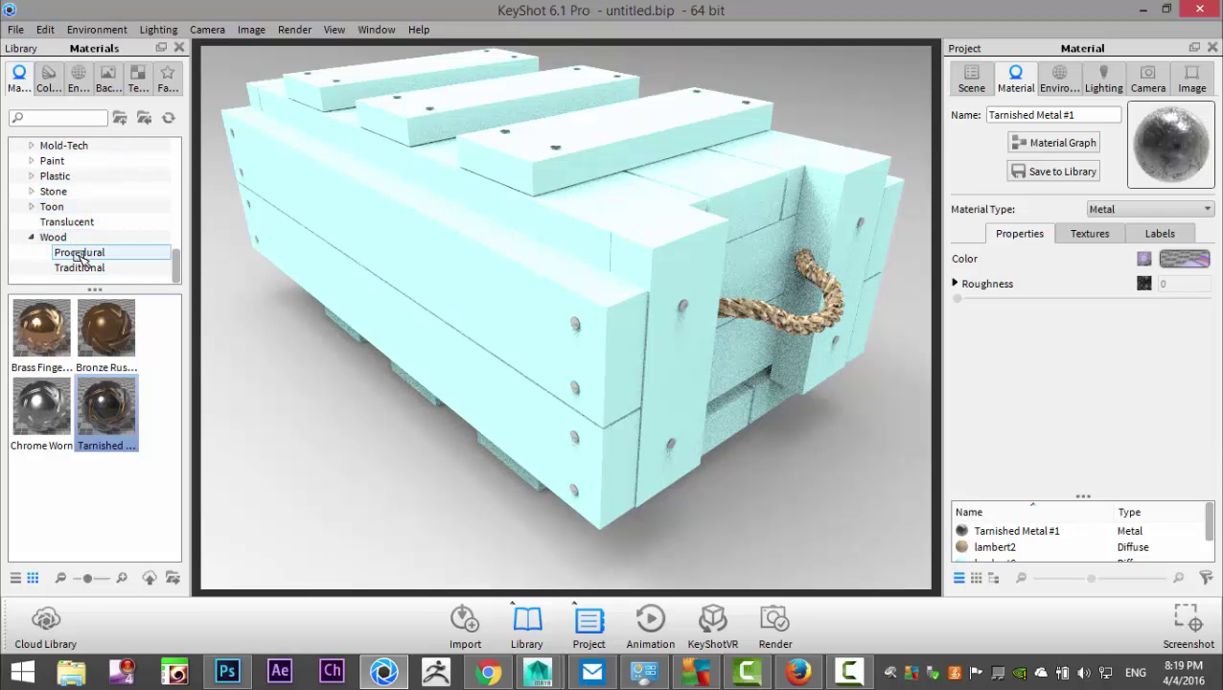
left_click(80, 267)
scroll(89, 415, "down", 5)
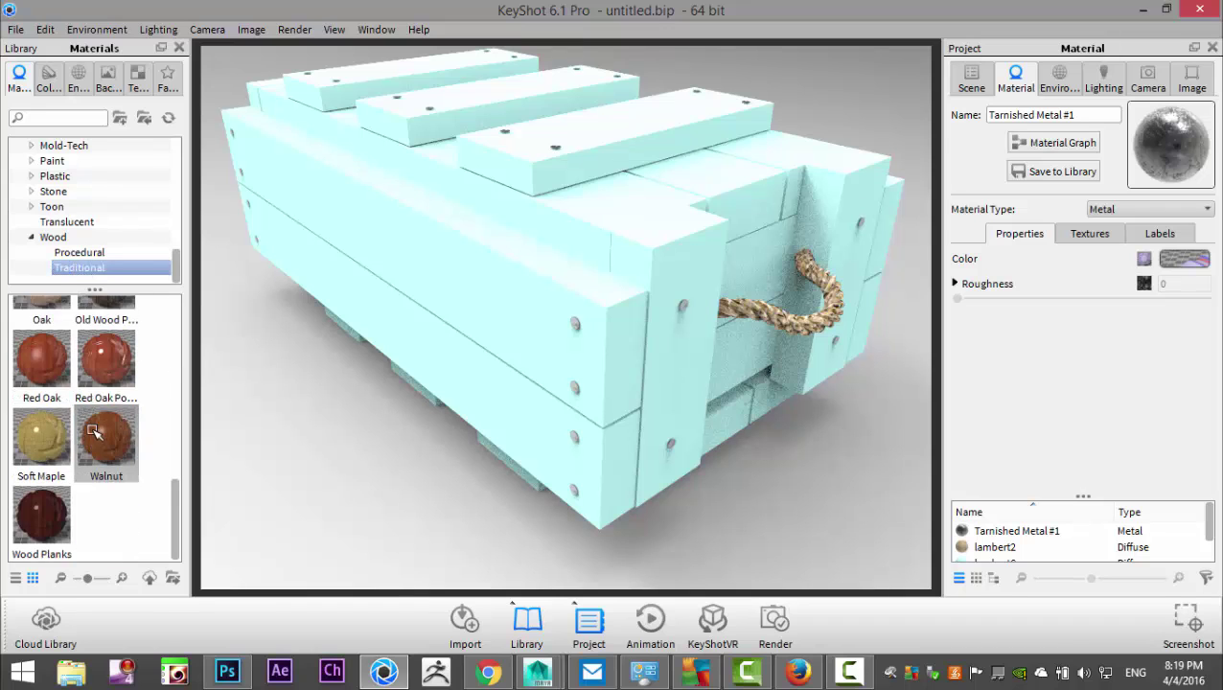
scroll(98, 469, "up", 5)
left_click(90, 253)
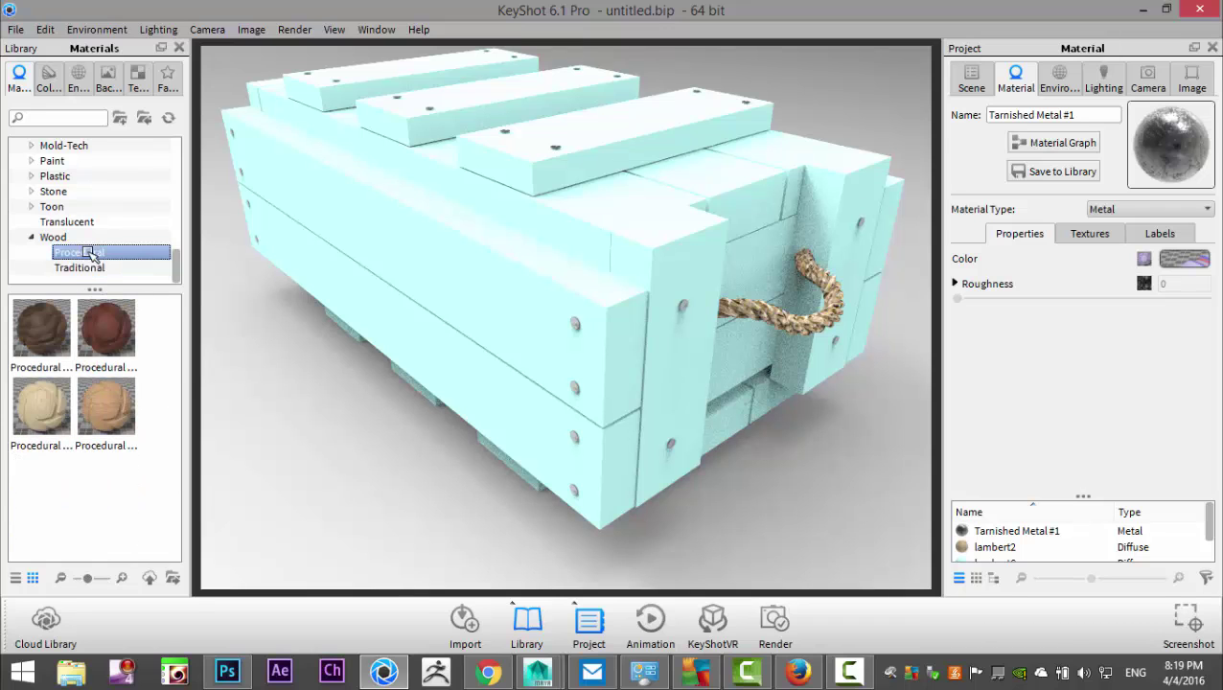
left_click(39, 335)
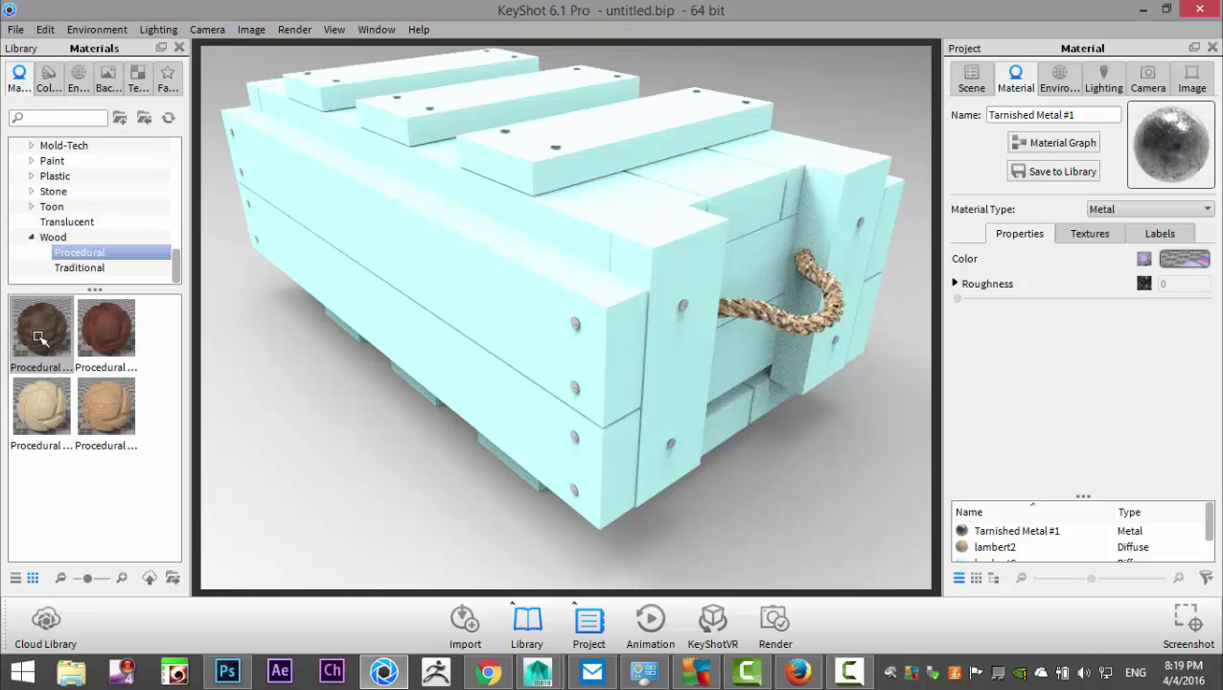
left_click_drag(40, 326, 453, 312)
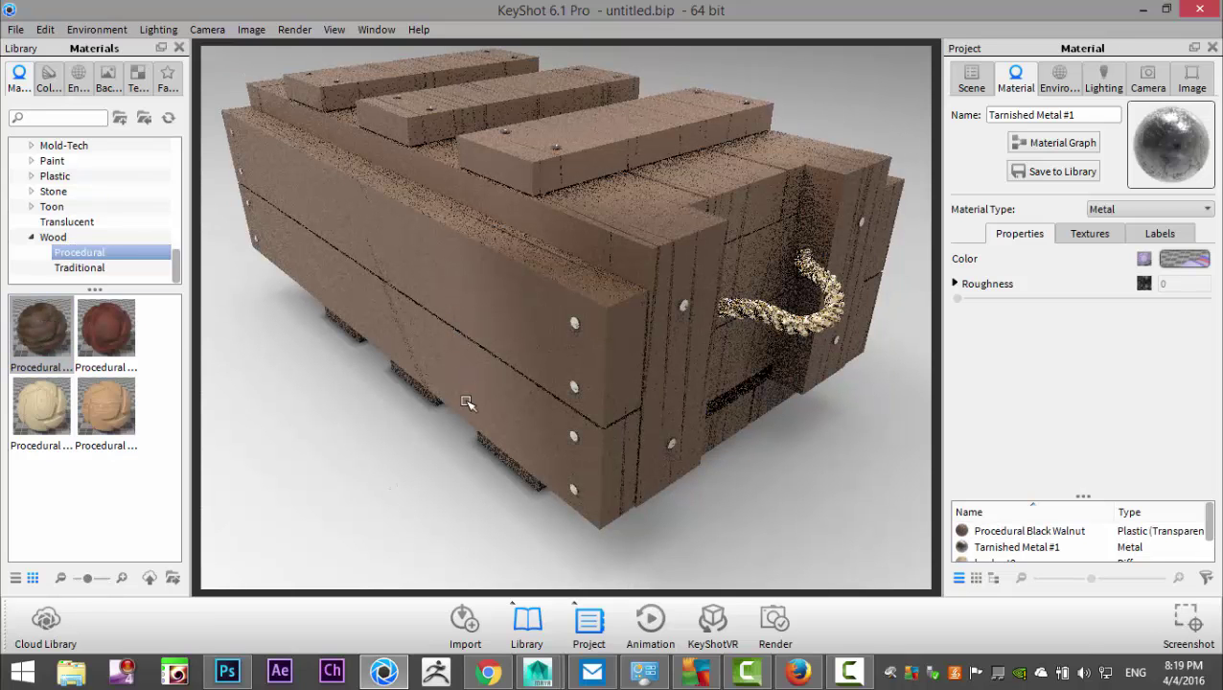
left_click_drag(42, 426, 499, 350)
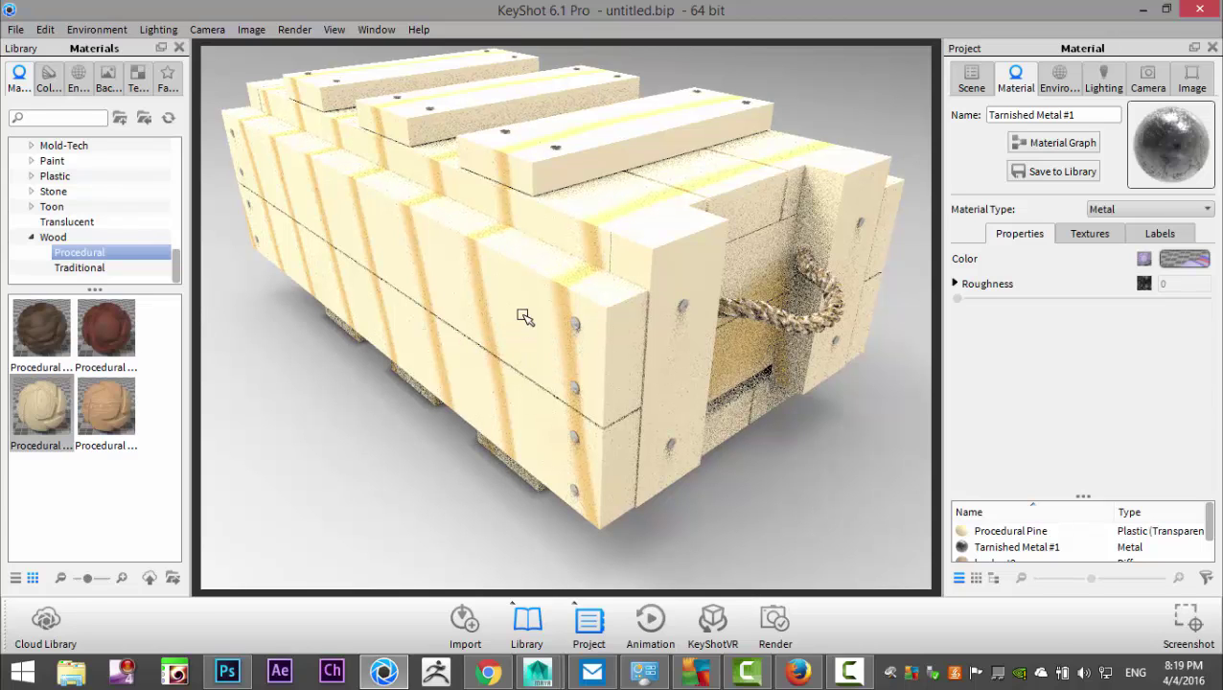
- Open the planks' Procedural Pine material for editing and set its material type to Advanced
double_click(524, 317)
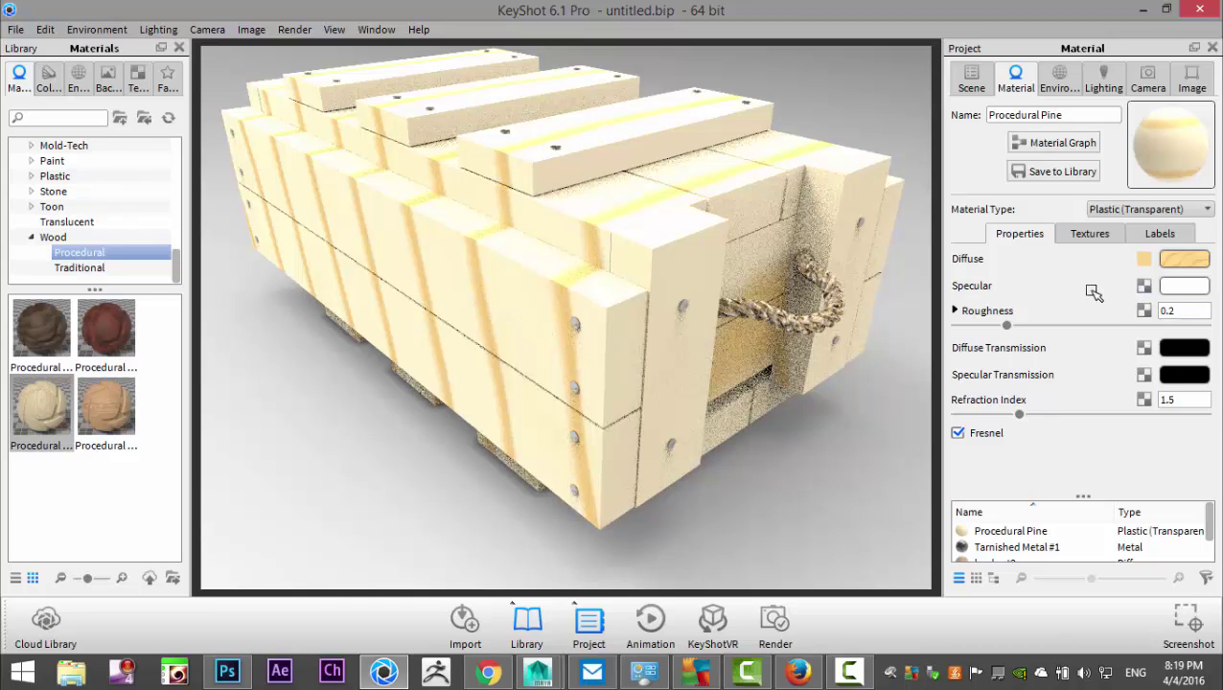
left_click(1158, 210)
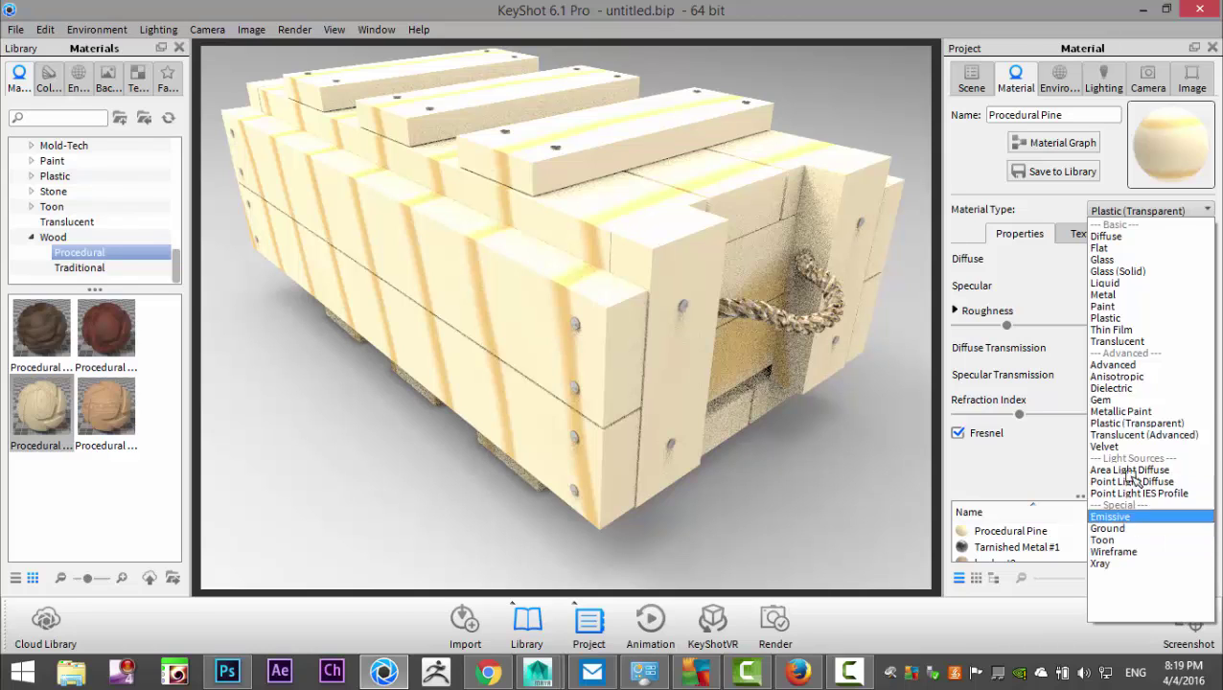
left_click(1159, 368)
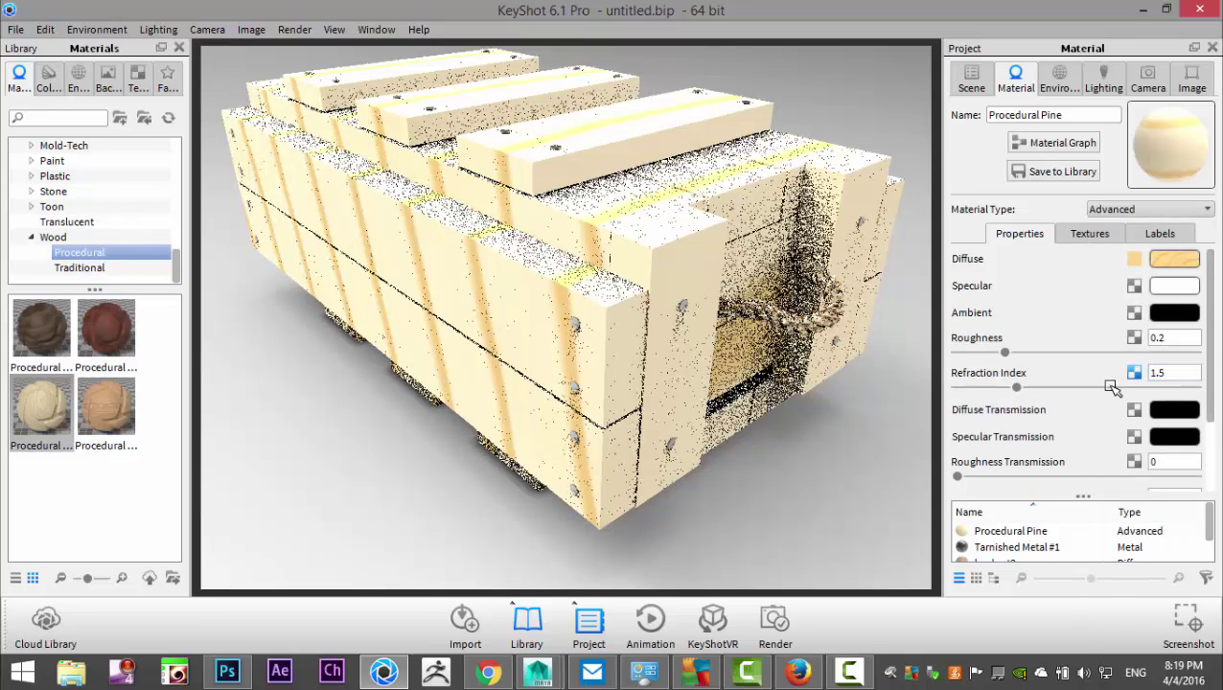
scroll(1083, 449, "down", 3)
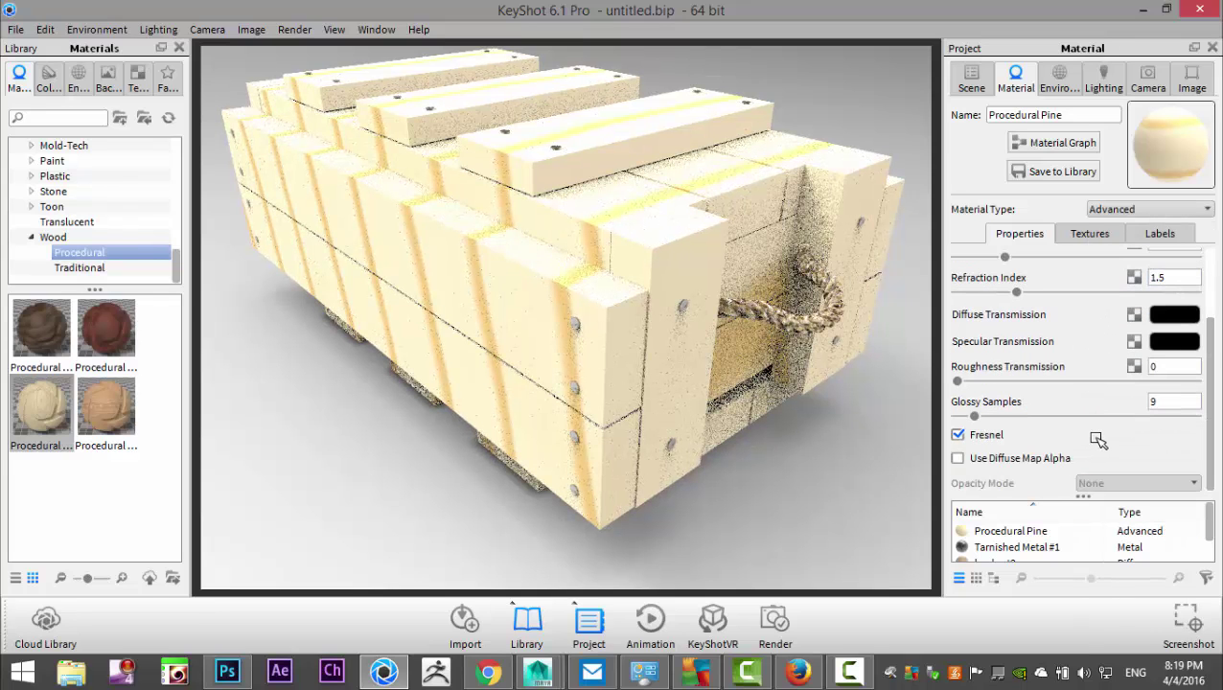
scroll(1097, 439, "up", 3)
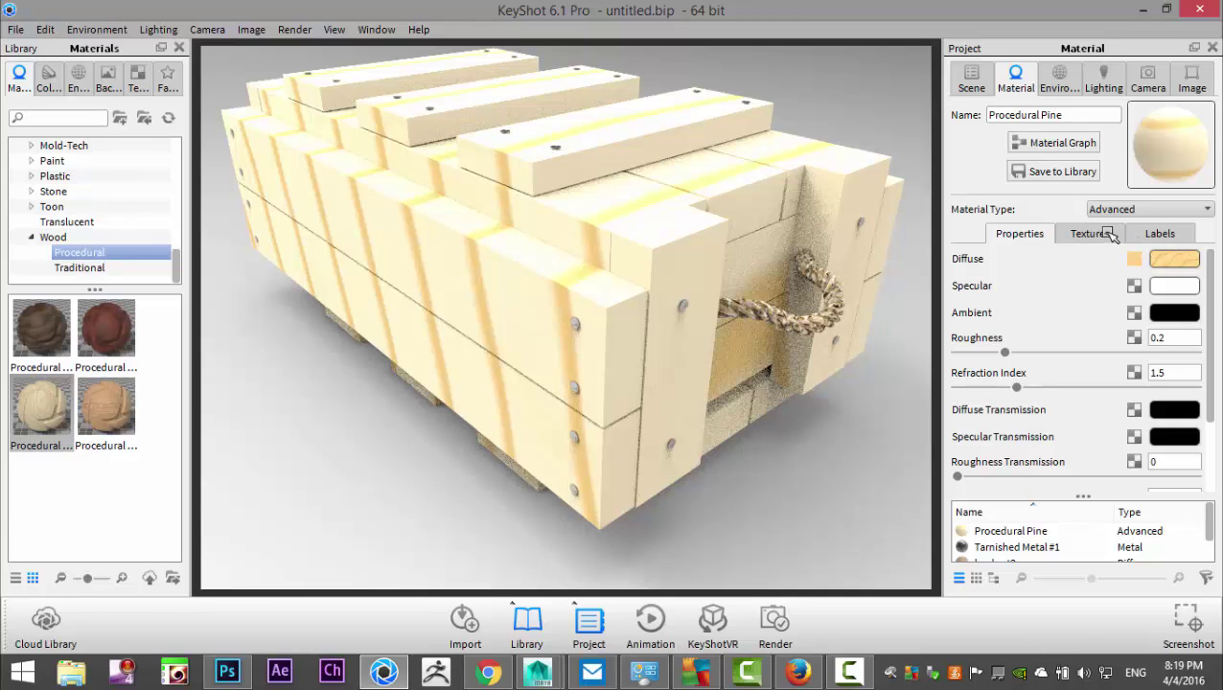
scroll(1099, 326, "down", 2)
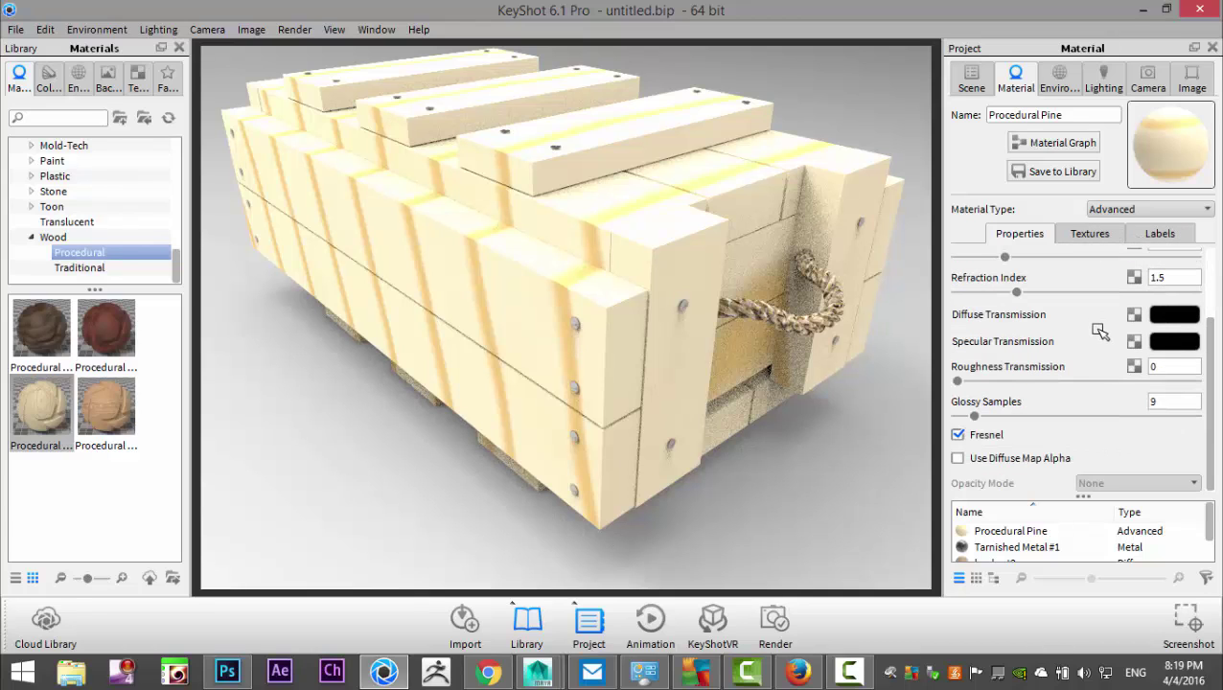
scroll(1107, 331, "up", 2)
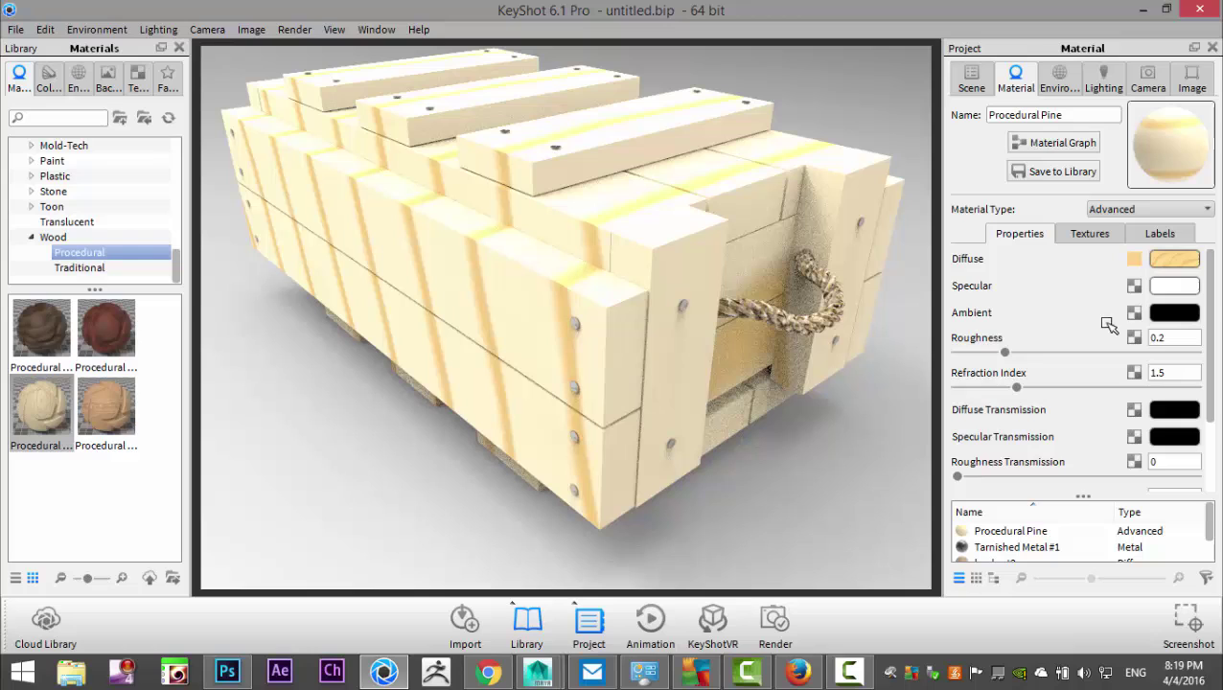
- Use the Mapping Tool on the planks' diffuse wood texture to scale it down uniformly for finer grain
left_click(1090, 233)
left_click_drag(1119, 281, 1030, 279)
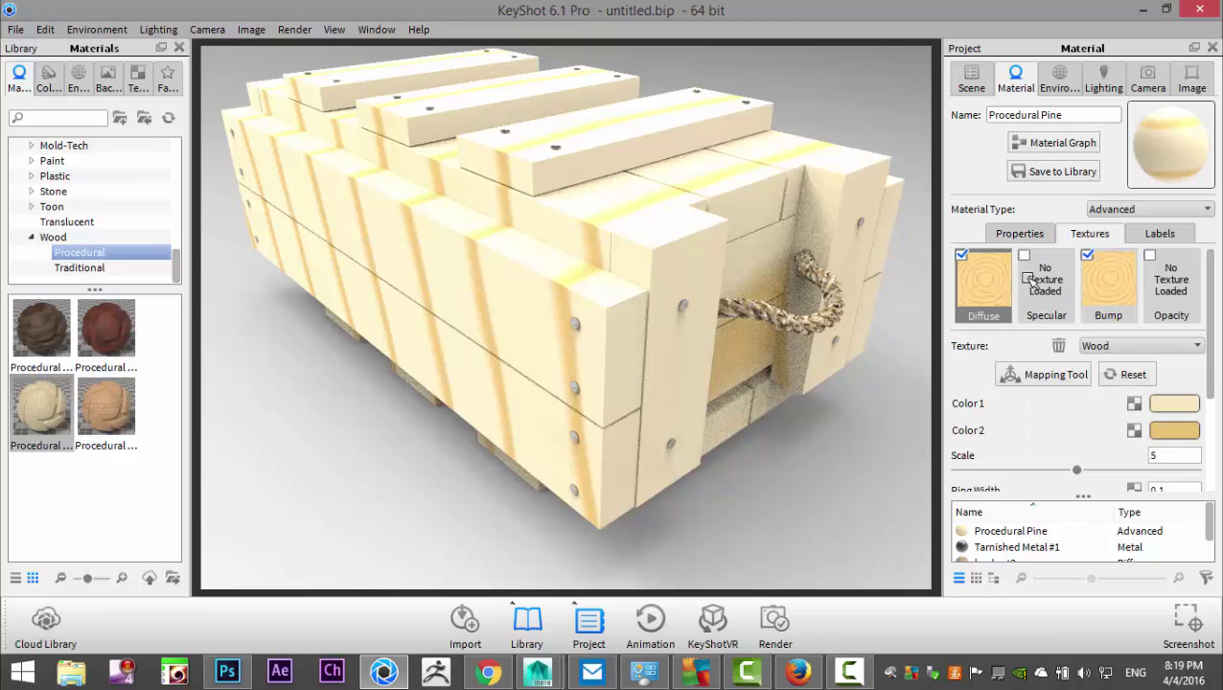
left_click(1061, 375)
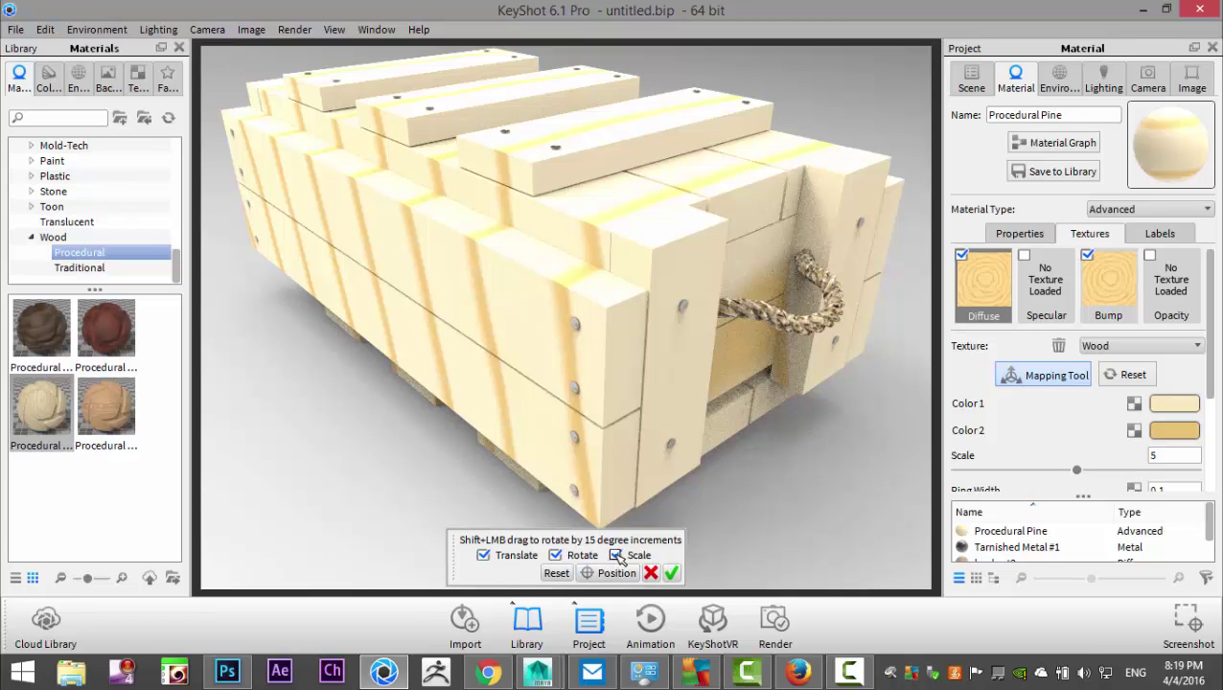
scroll(688, 488, "up", 3)
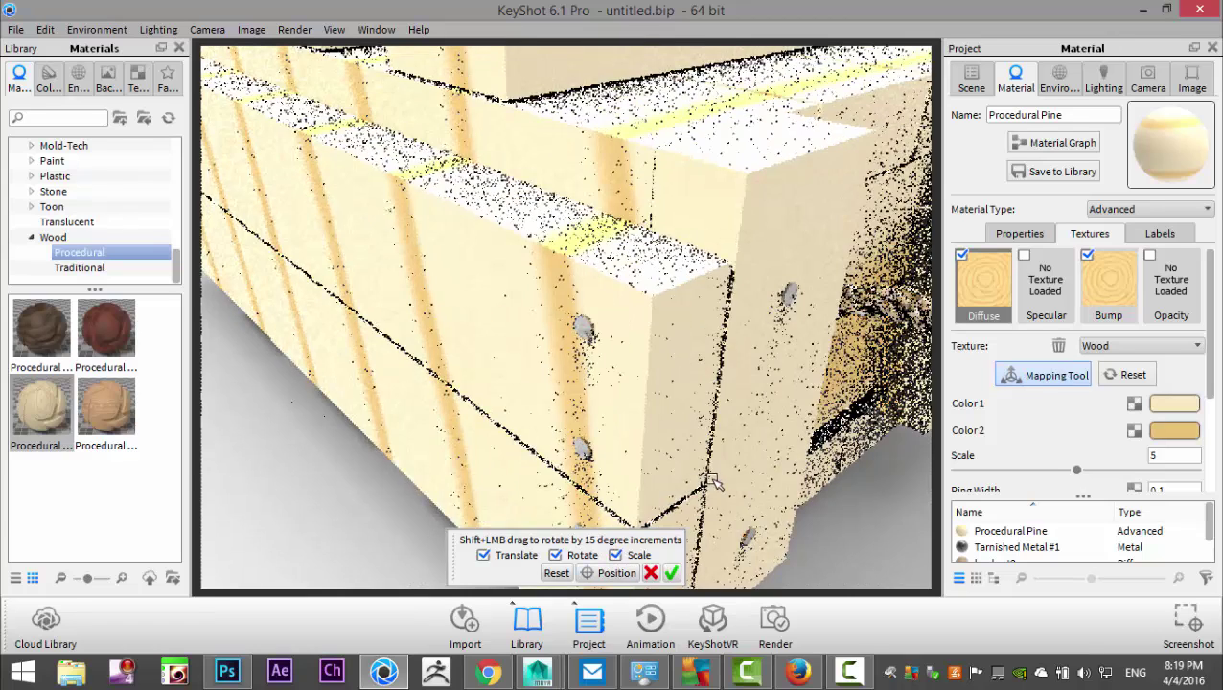
scroll(714, 480, "down", 6)
scroll(715, 480, "down", 4)
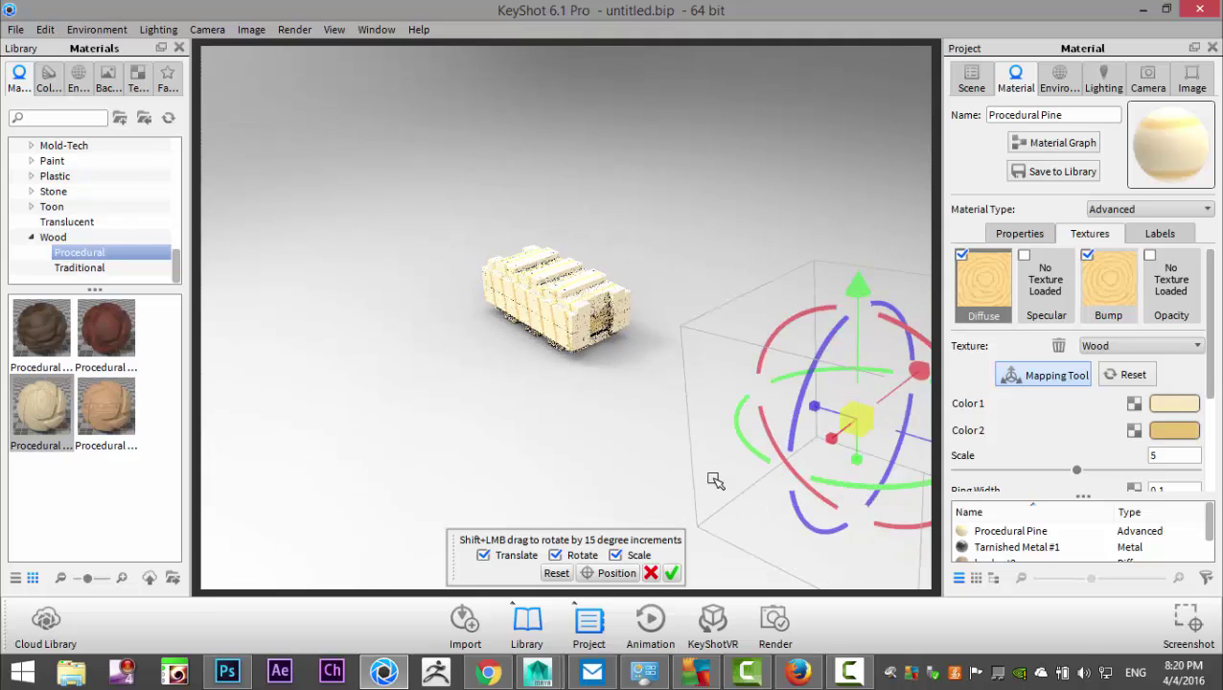
left_click_drag(856, 419, 587, 465)
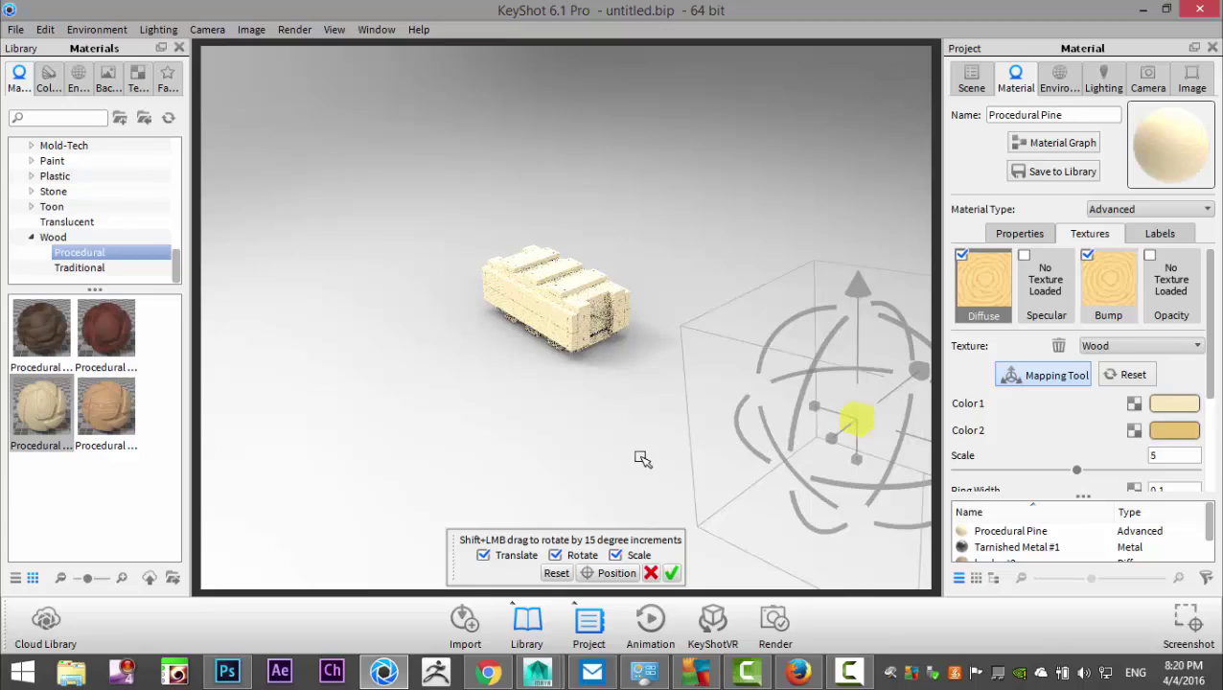
scroll(603, 388, "up", 5)
scroll(609, 403, "up", 5)
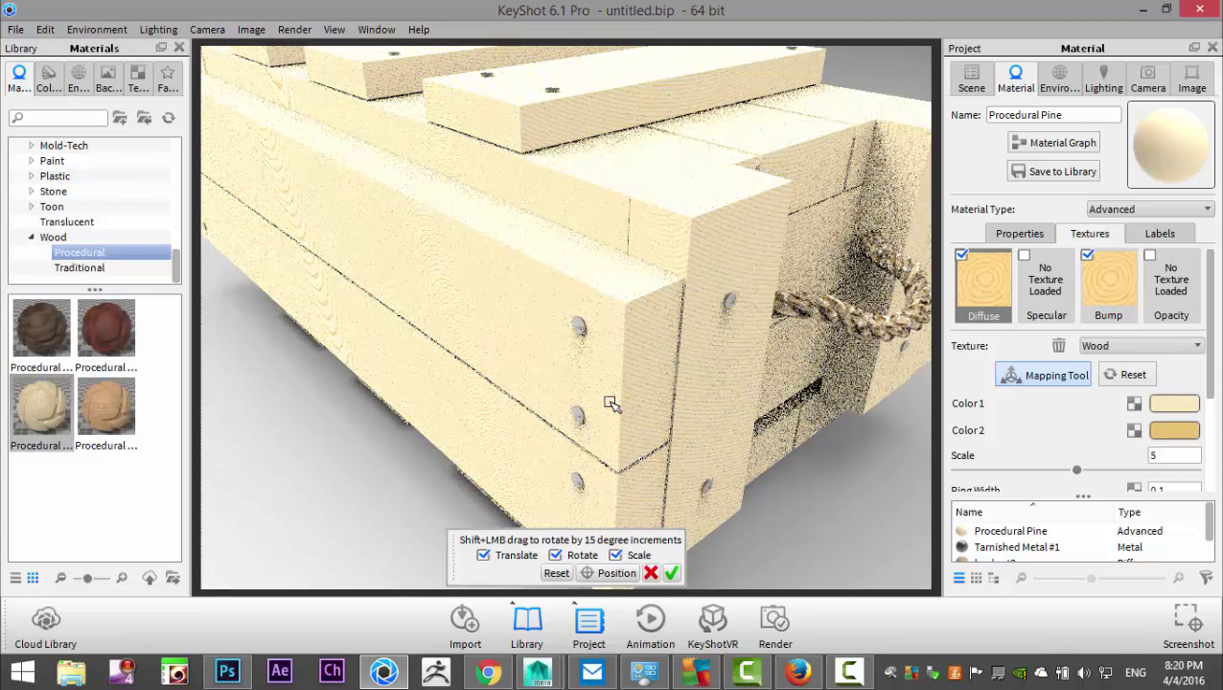
- Examine the pine grain on the crate's planks up close and with the whole crate in view
scroll(610, 403, "down", 5)
scroll(611, 403, "down", 8)
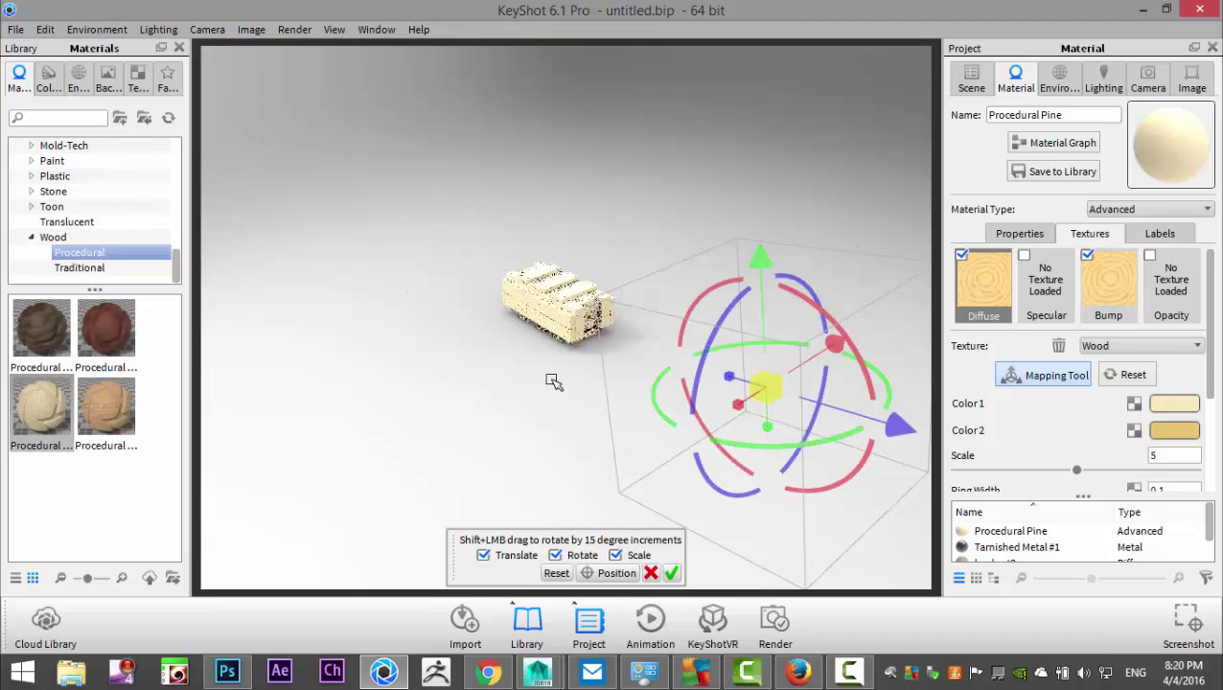
scroll(561, 385, "up", 8)
scroll(566, 390, "up", 6)
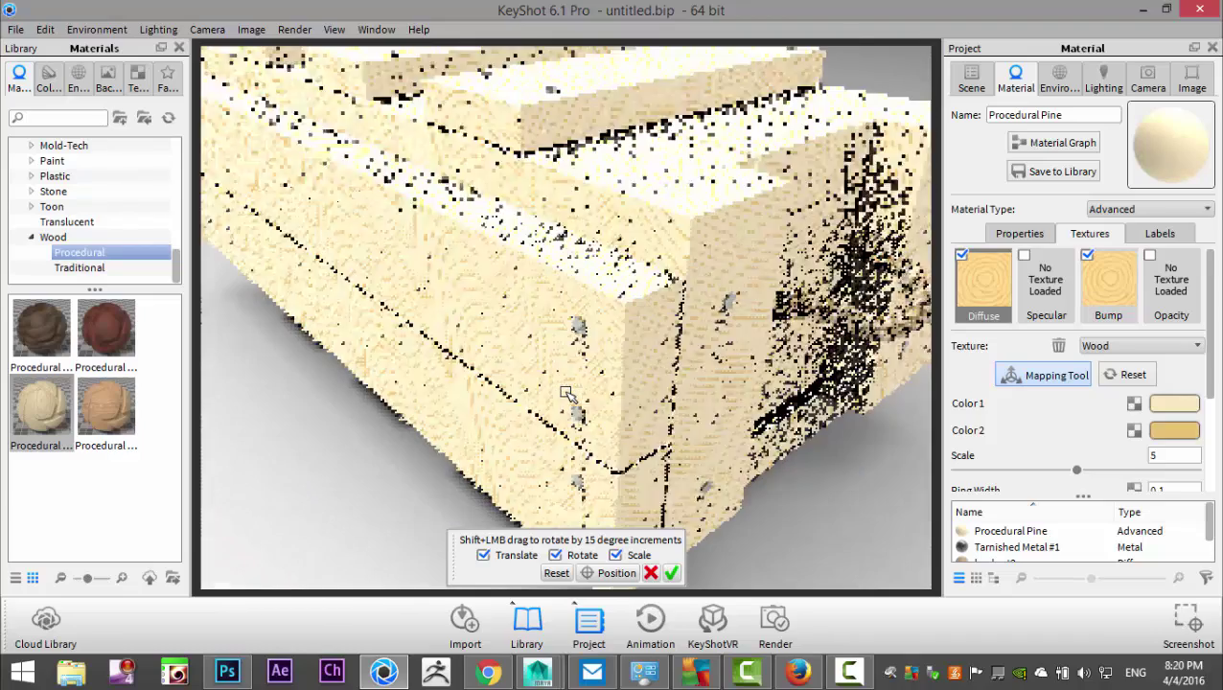
scroll(566, 393, "down", 3)
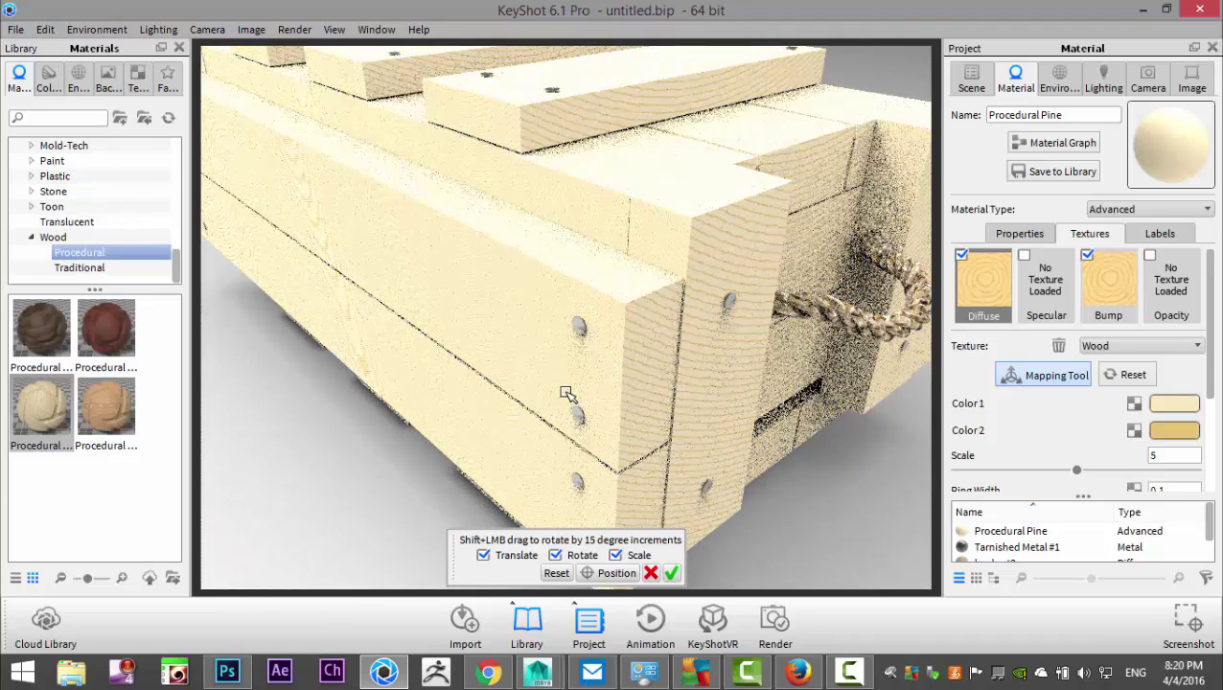
scroll(568, 395, "down", 8)
scroll(568, 397, "down", 2)
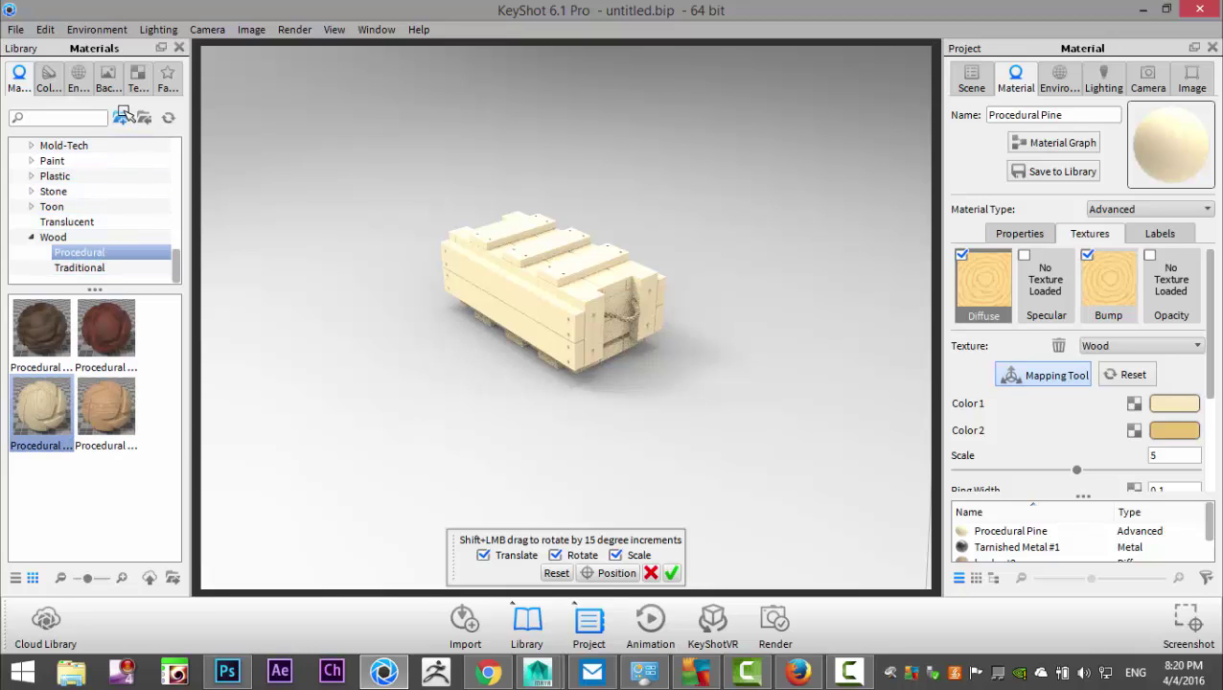
- Browse the library's normal maps and apply wavy_bumps_normal to the crate planks as their bump texture
left_click(138, 81)
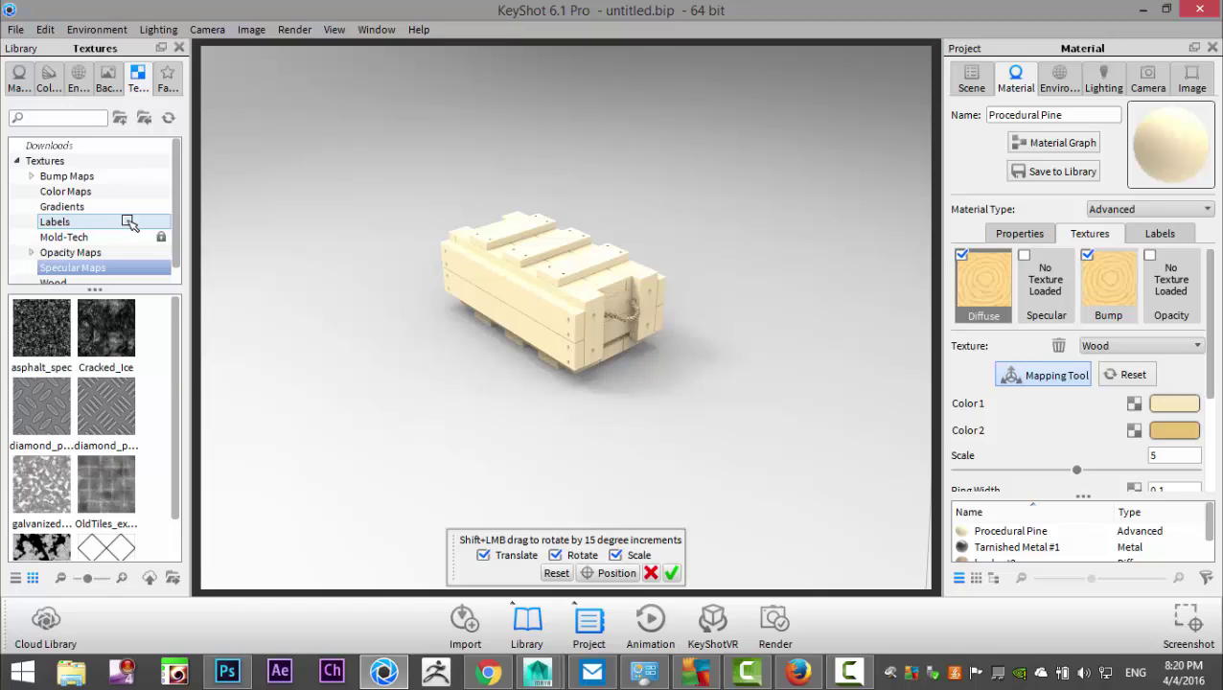
left_click(32, 177)
left_click(90, 206)
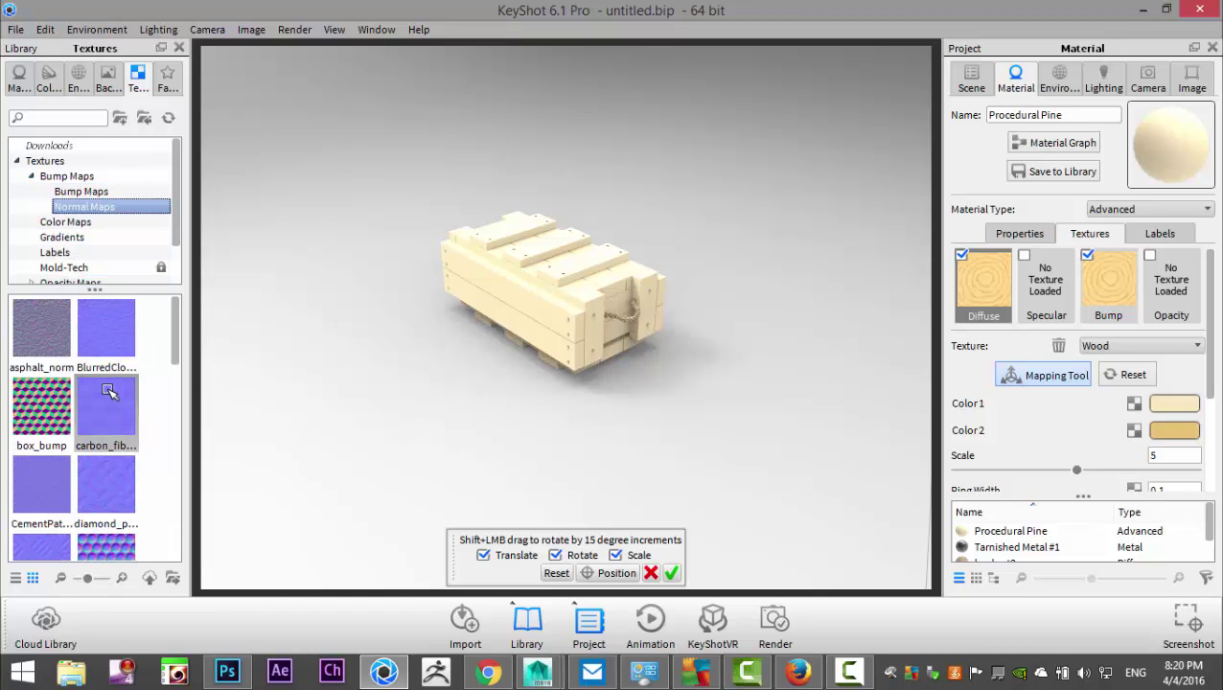
scroll(110, 402, "down", 5)
scroll(116, 422, "down", 1)
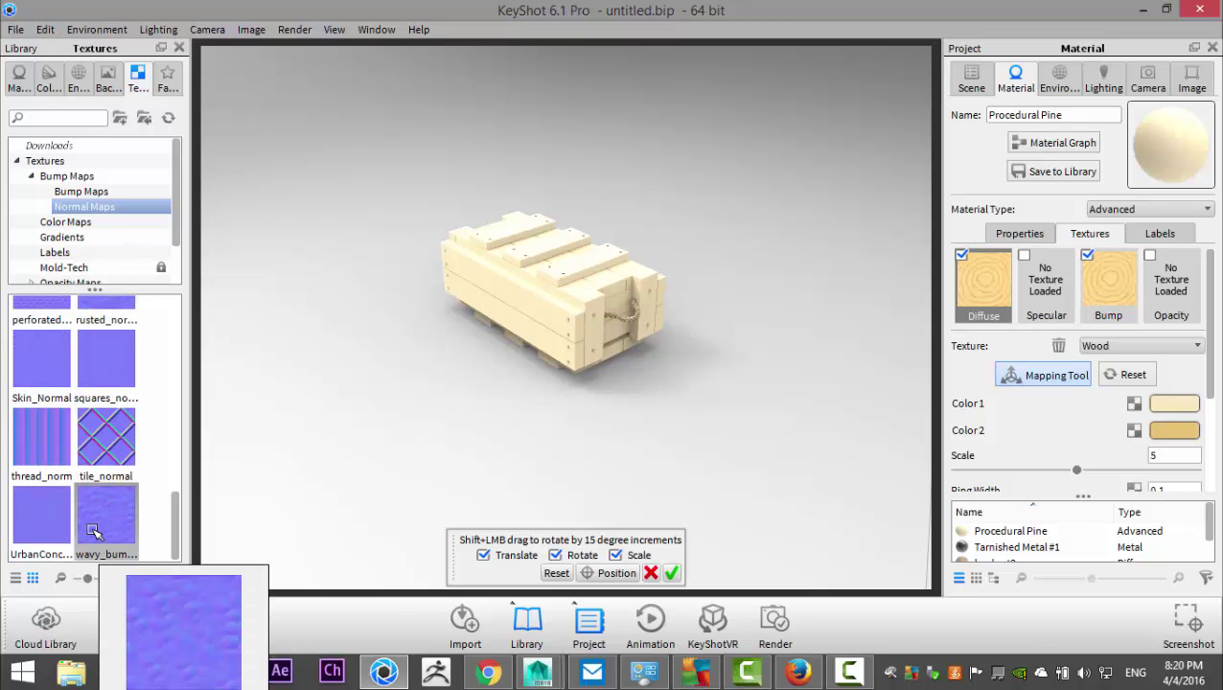
scroll(119, 451, "up", 5)
scroll(120, 458, "up", 3)
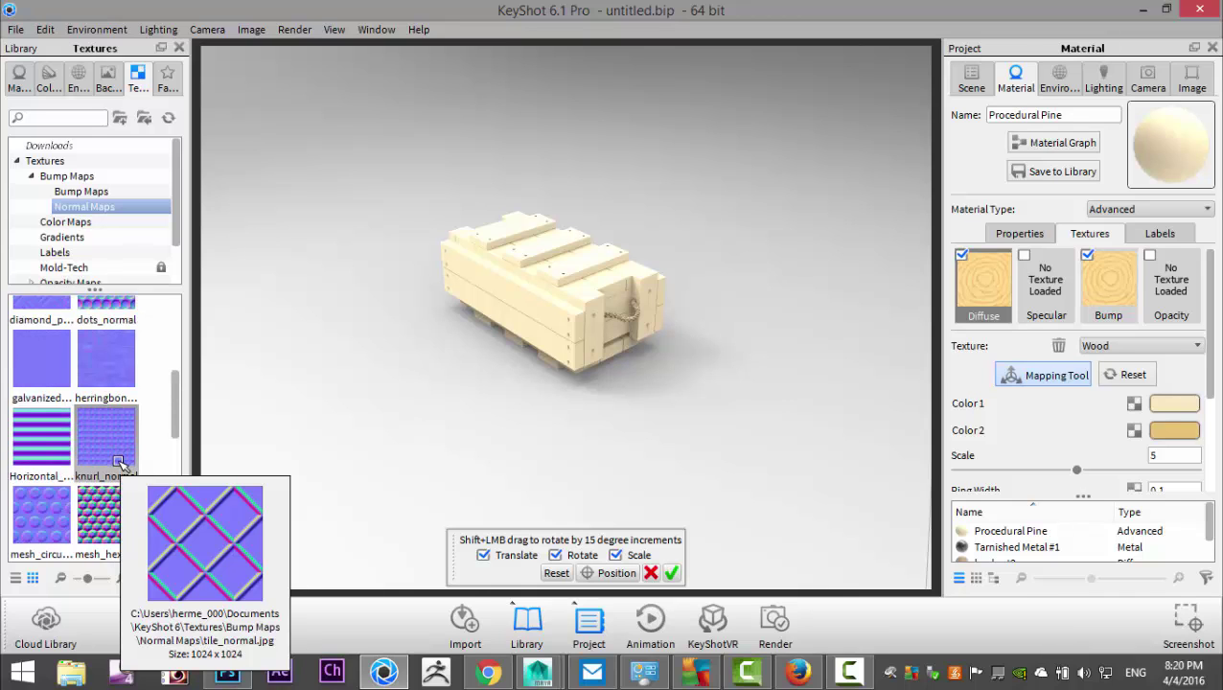
scroll(118, 463, "up", 3)
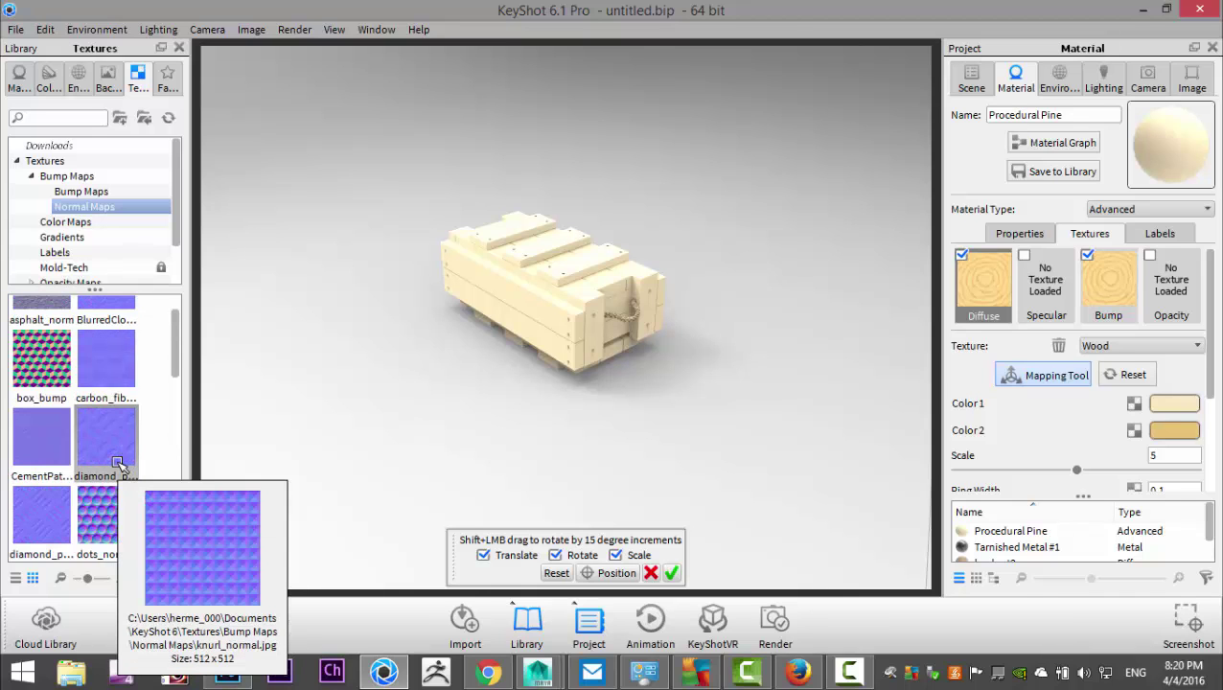
scroll(118, 463, "down", 9)
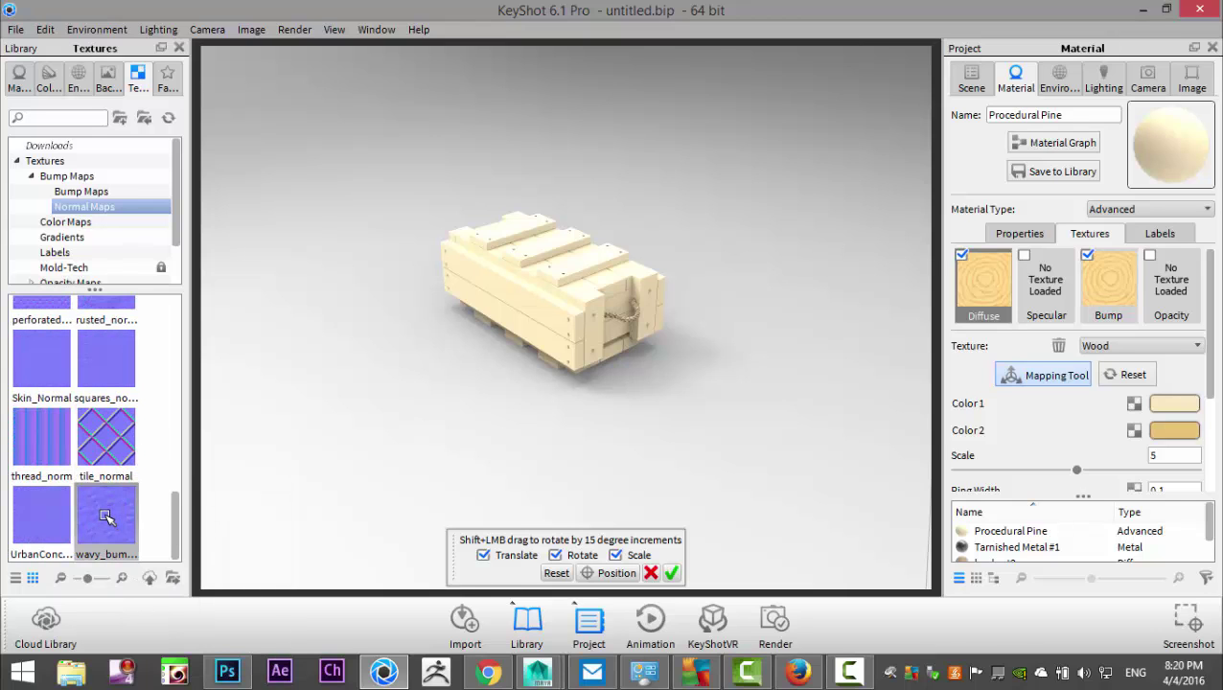
mouse_move(106, 516)
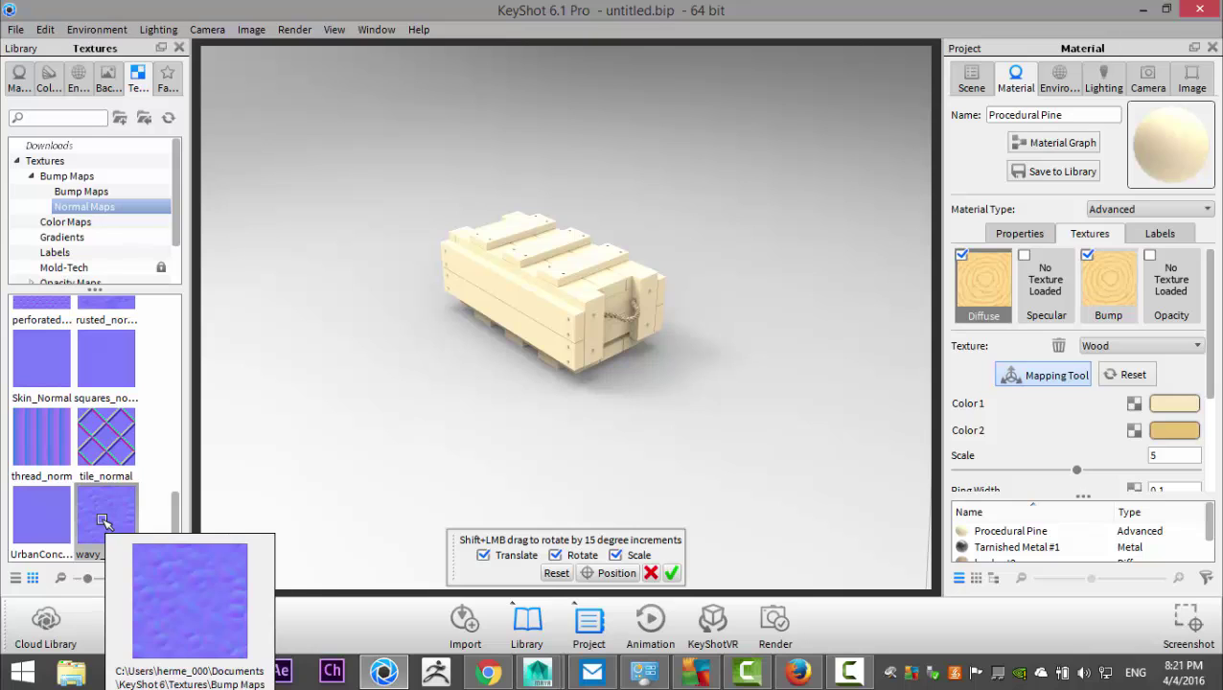
left_click_drag(106, 513, 530, 311)
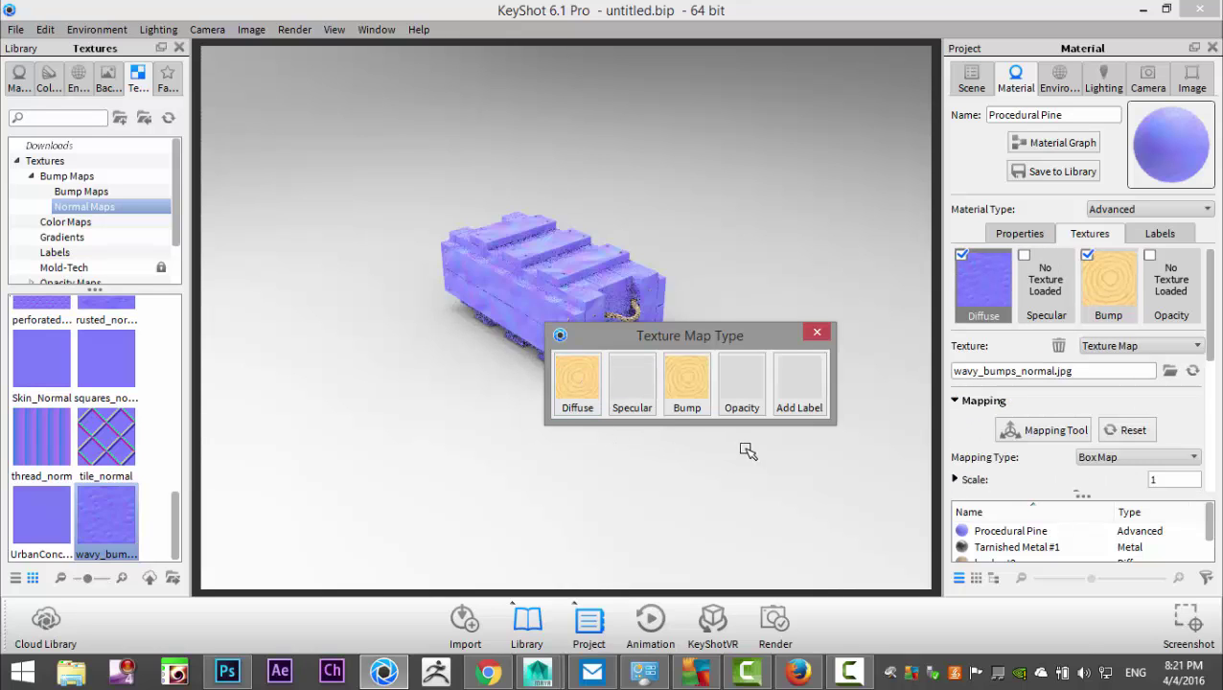
left_click(697, 383)
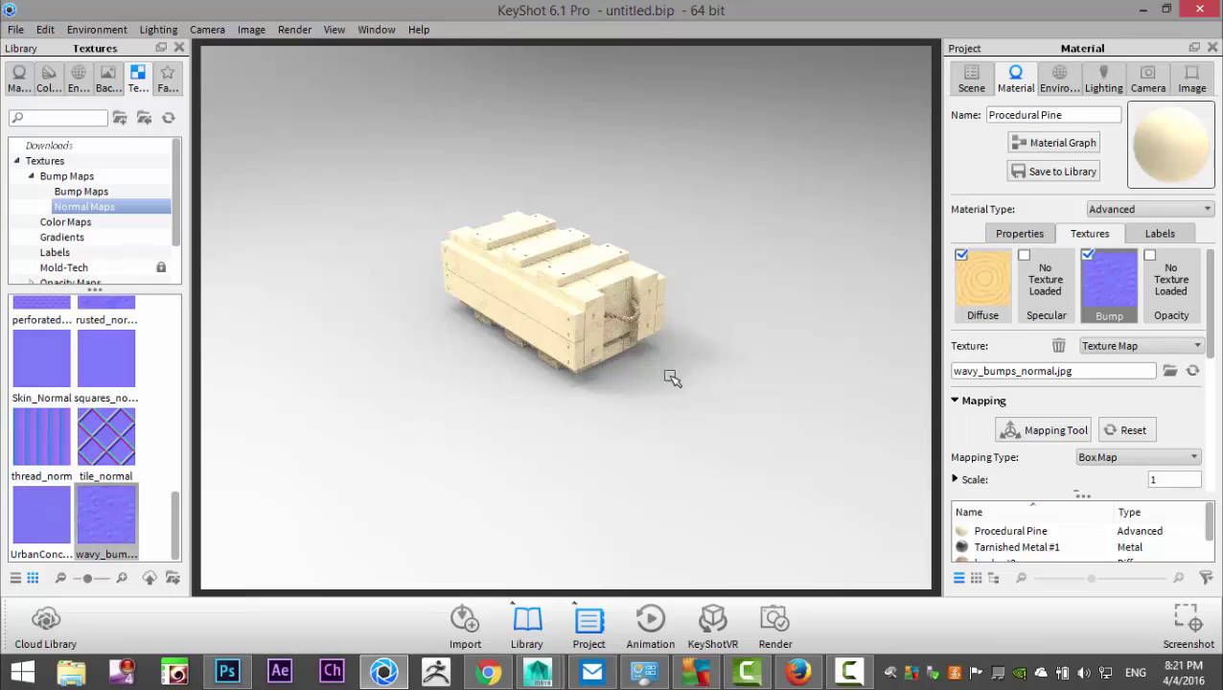
- Inspect the bump on the planks up close, switching the diffuse texture off and back on
scroll(660, 379, "up", 10)
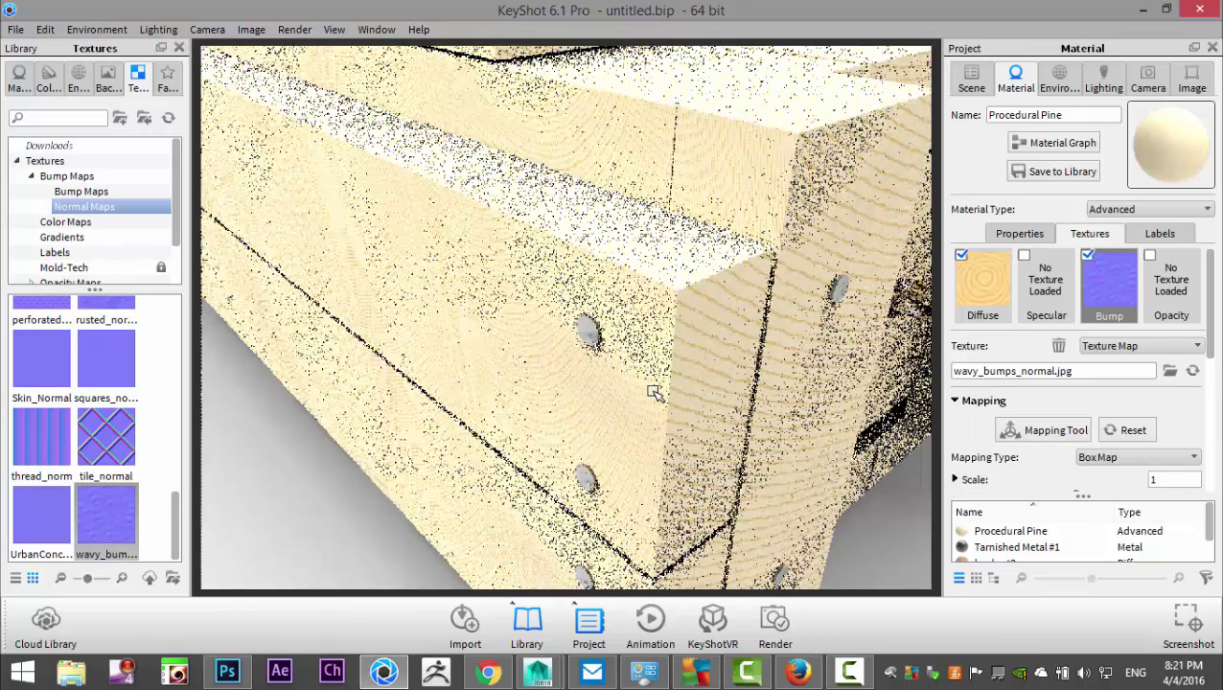
scroll(655, 393, "down", 8)
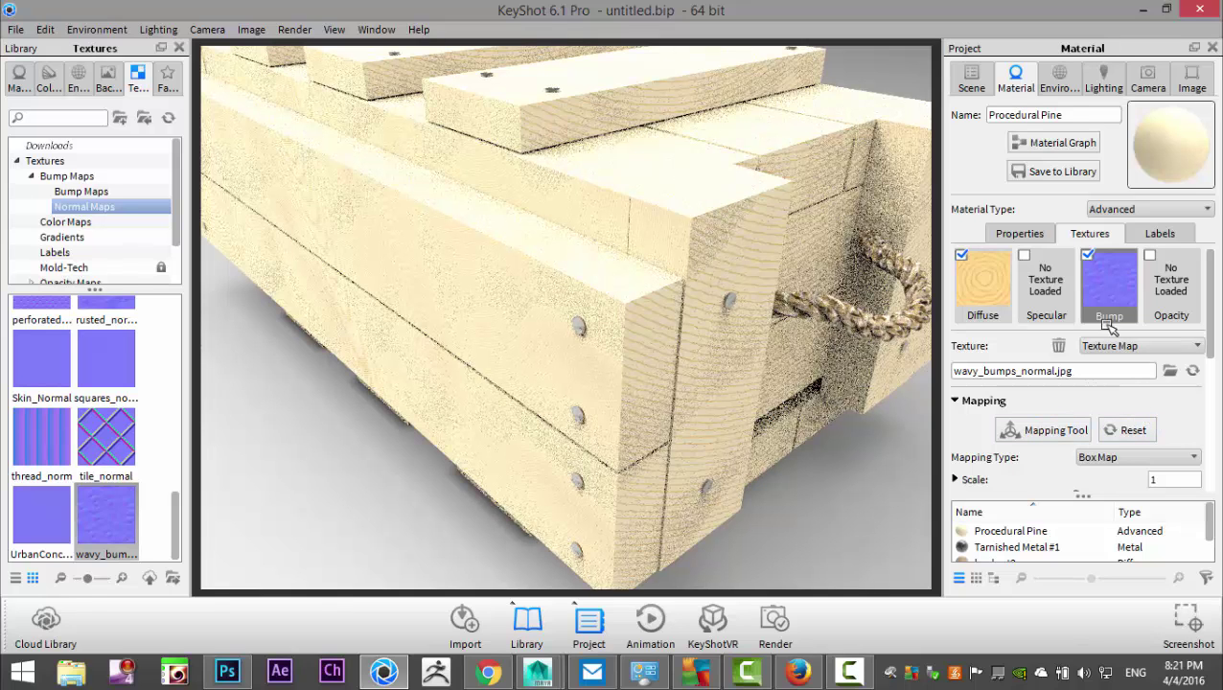
left_click(962, 256)
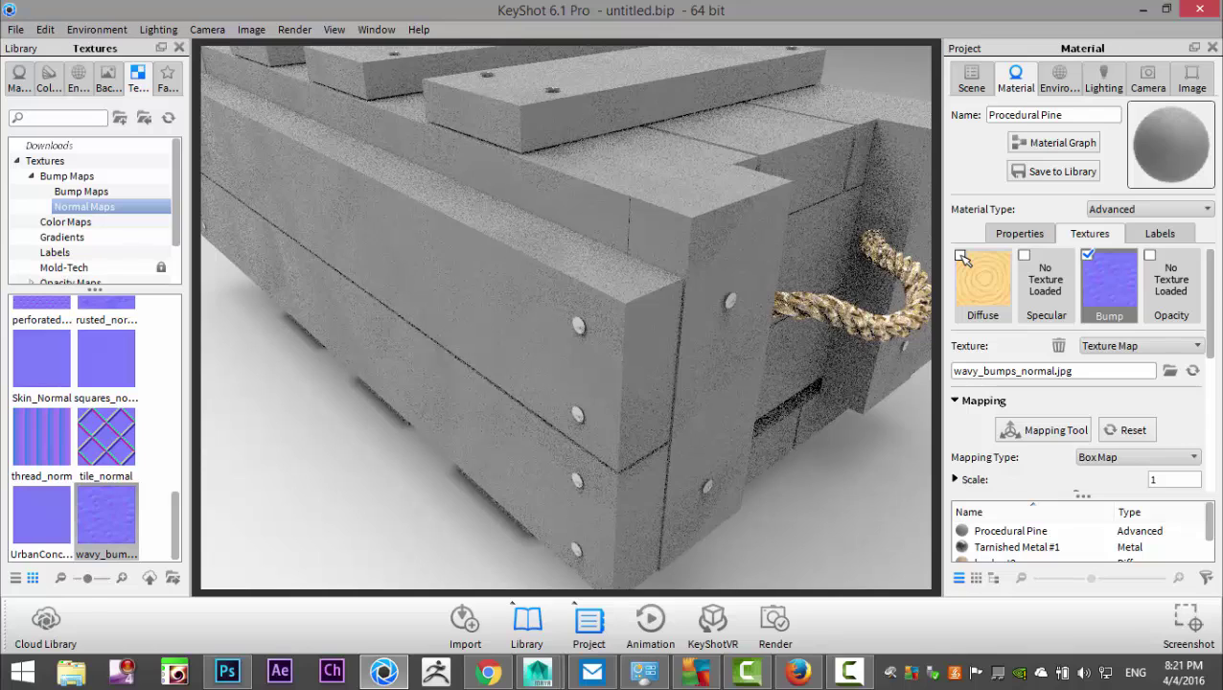
left_click(961, 256)
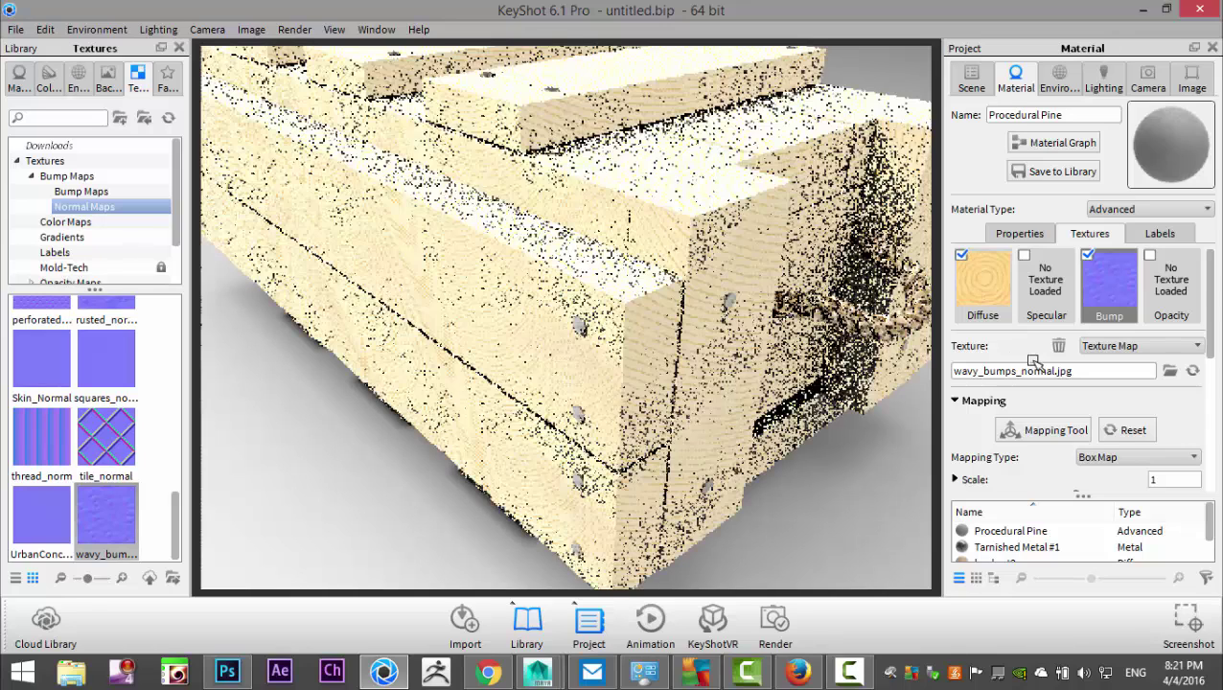
- Set the scale of the planks' wavy_bumps_normal bump map to 1.494 and check it on the crate
left_click(1081, 430)
left_click_drag(1077, 439, 1137, 444)
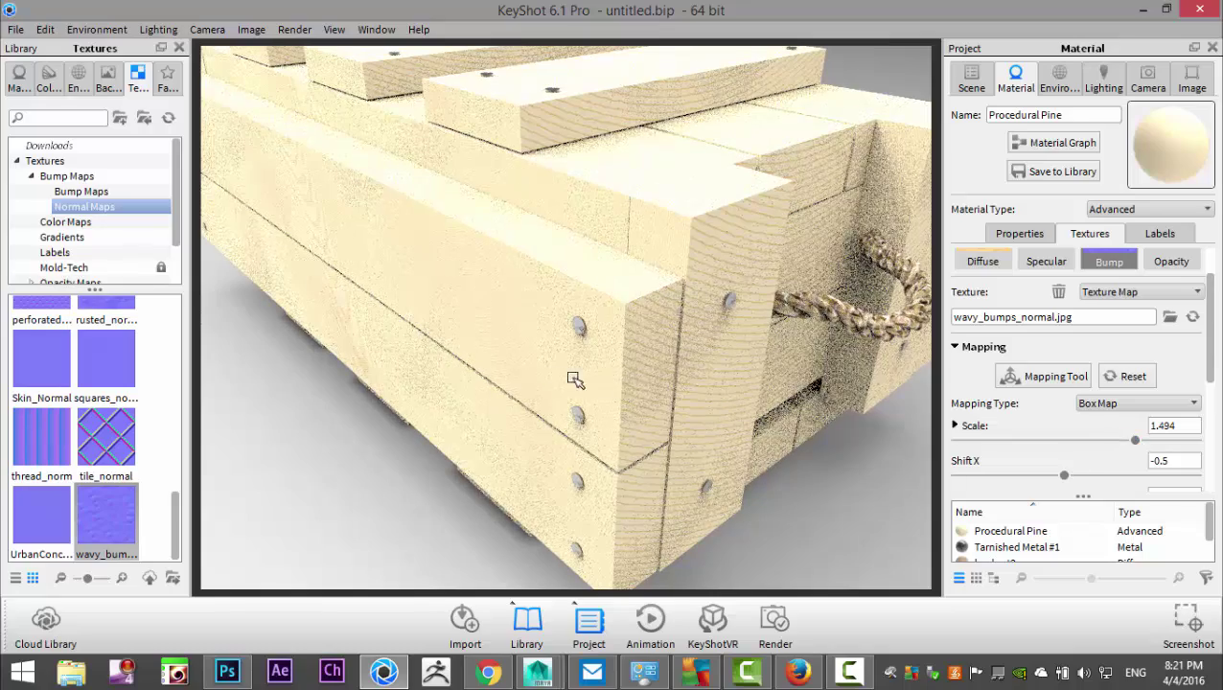
scroll(573, 380, "up", 5)
scroll(412, 374, "down", 10)
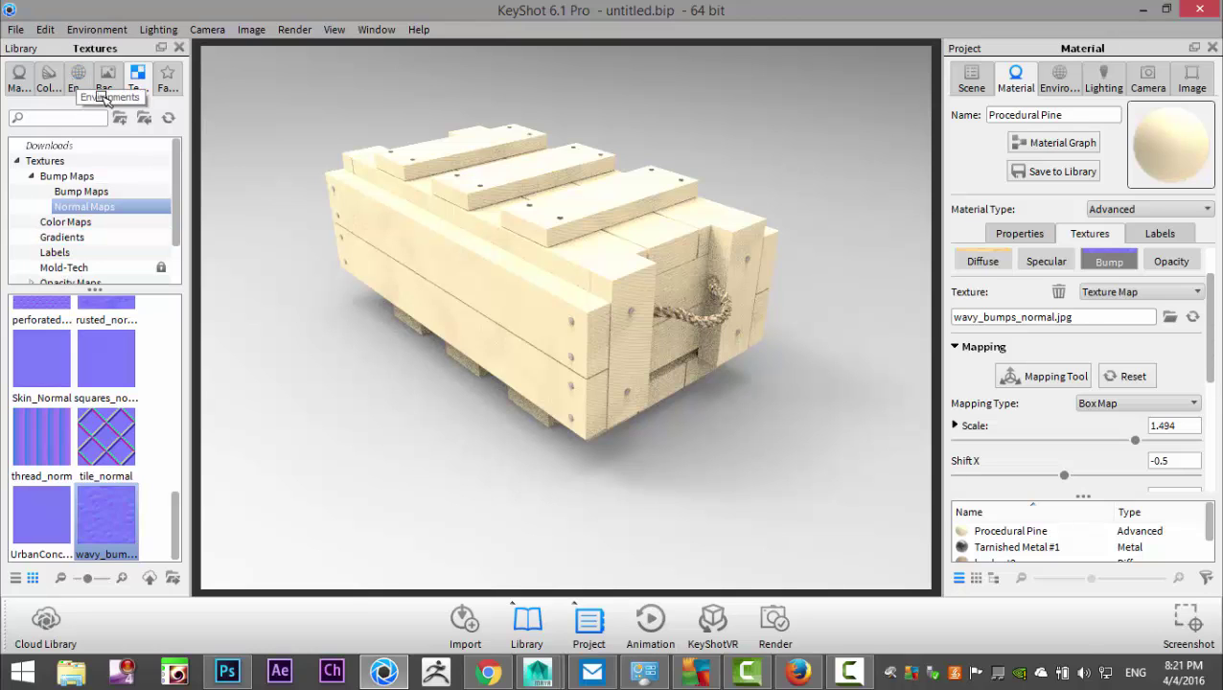
- Apply the white solid vignette studio backplate behind the crate
left_click(110, 79)
scroll(119, 395, "down", 1)
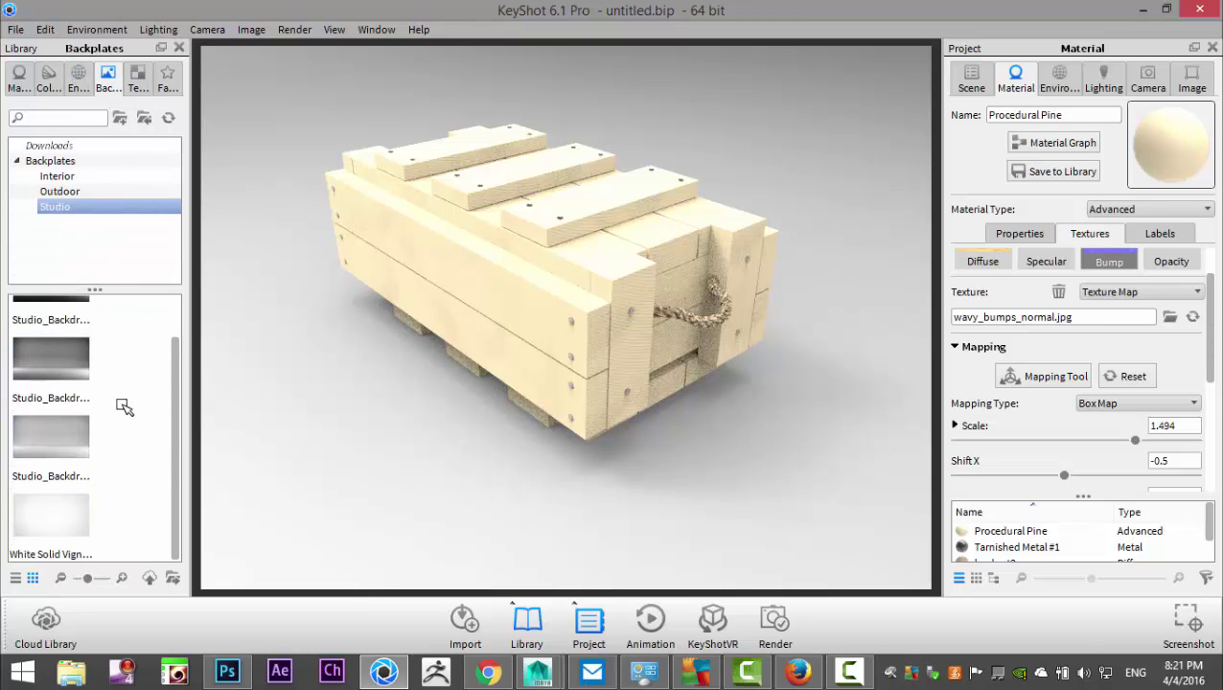
left_click_drag(45, 522, 347, 490)
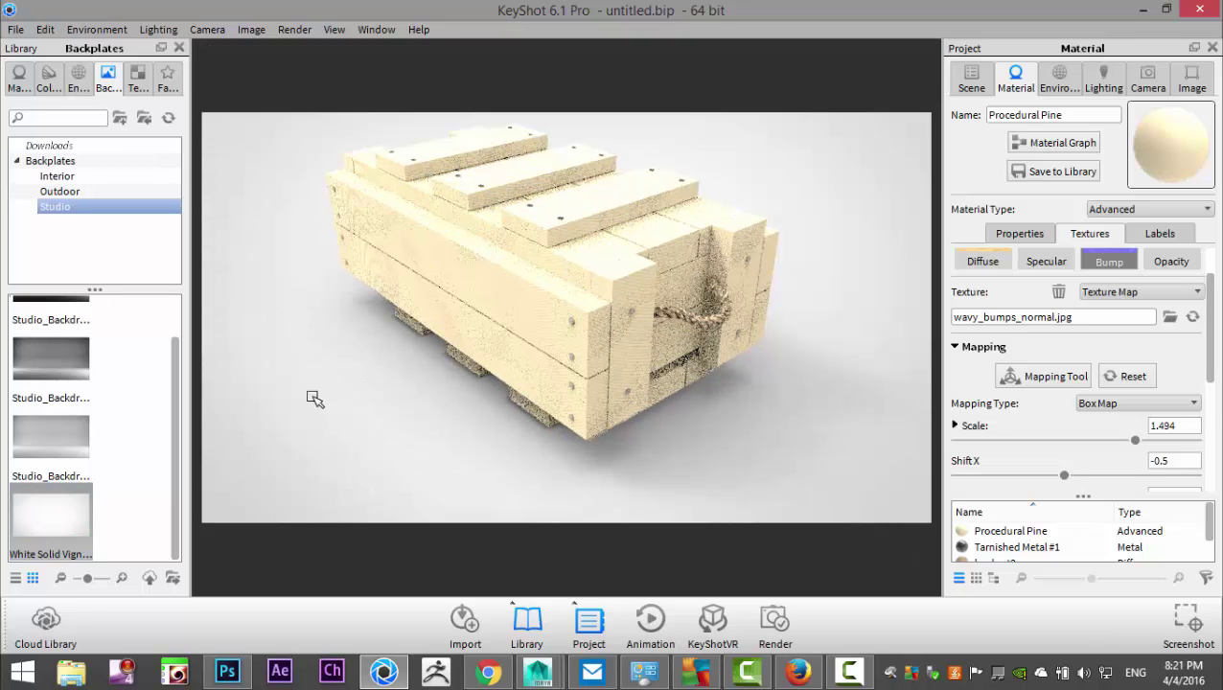
- Try outdoor HDRI environments on the scene and check their lighting on the crate from different angles
left_click(86, 92)
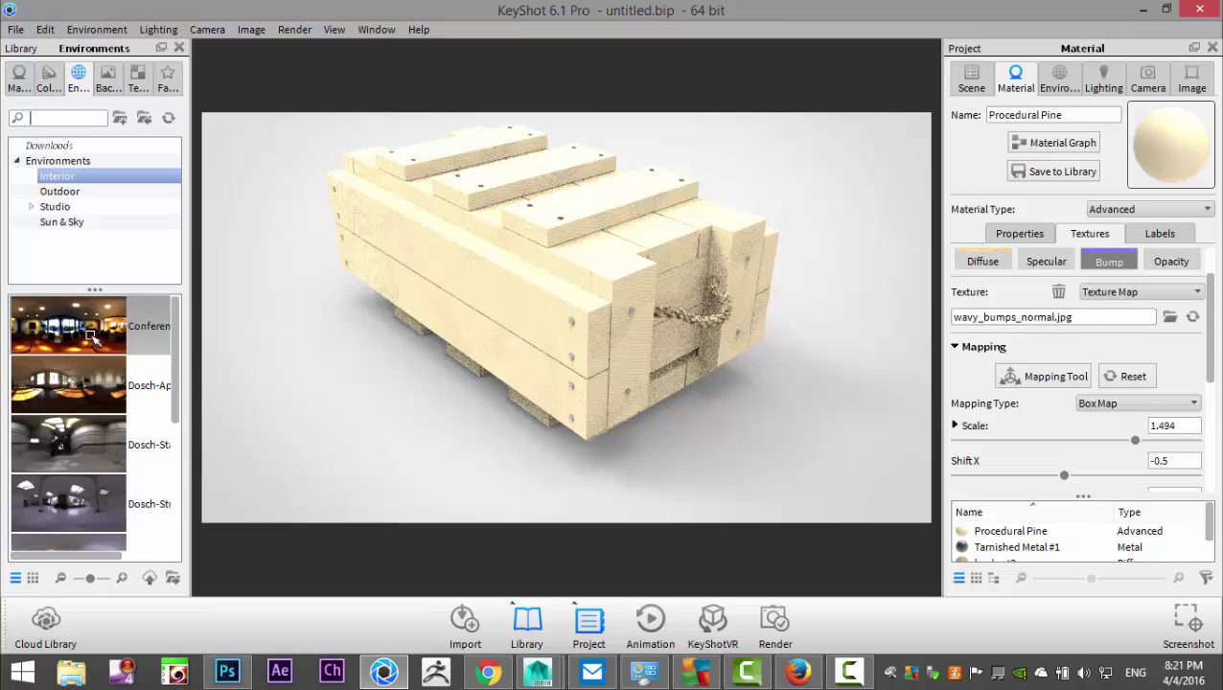
left_click(69, 192)
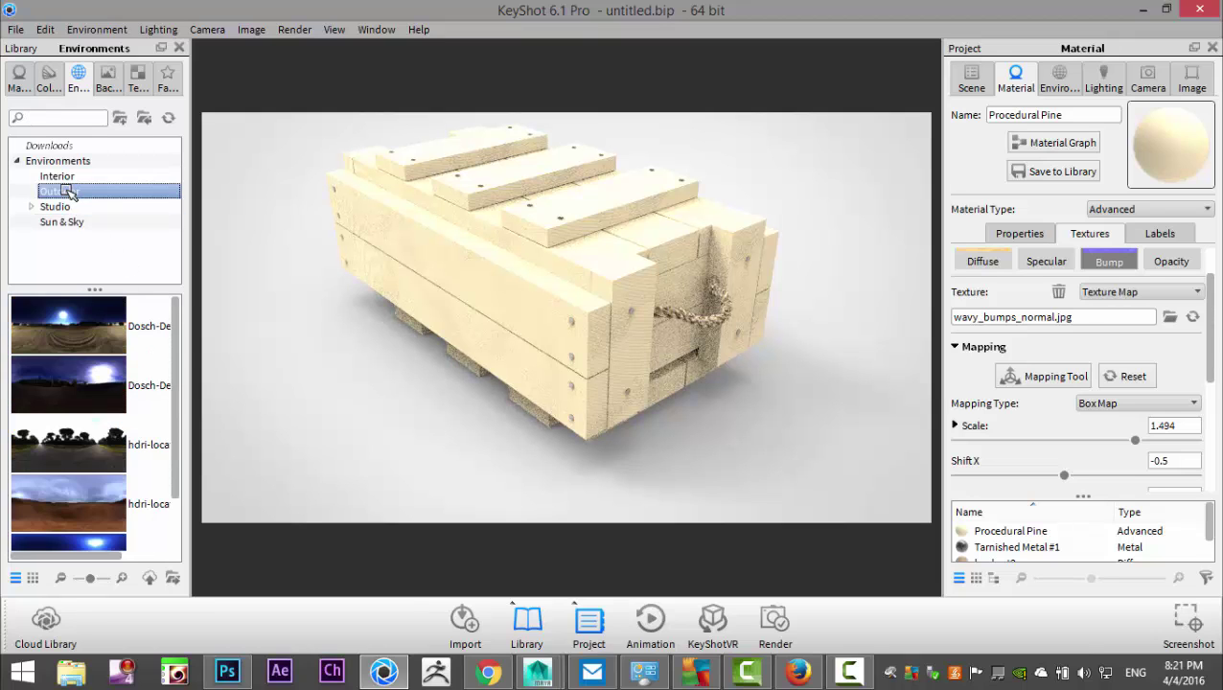
scroll(107, 396, "down", 1)
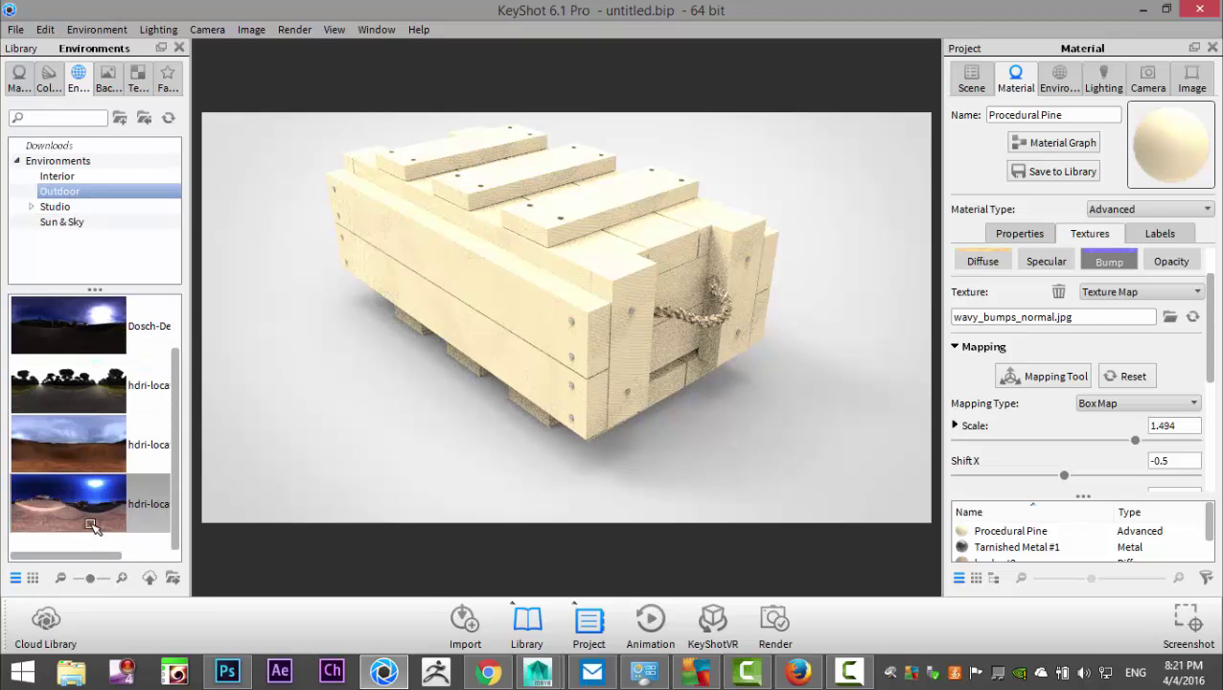
left_click_drag(67, 508, 271, 482)
left_click_drag(364, 425, 364, 425)
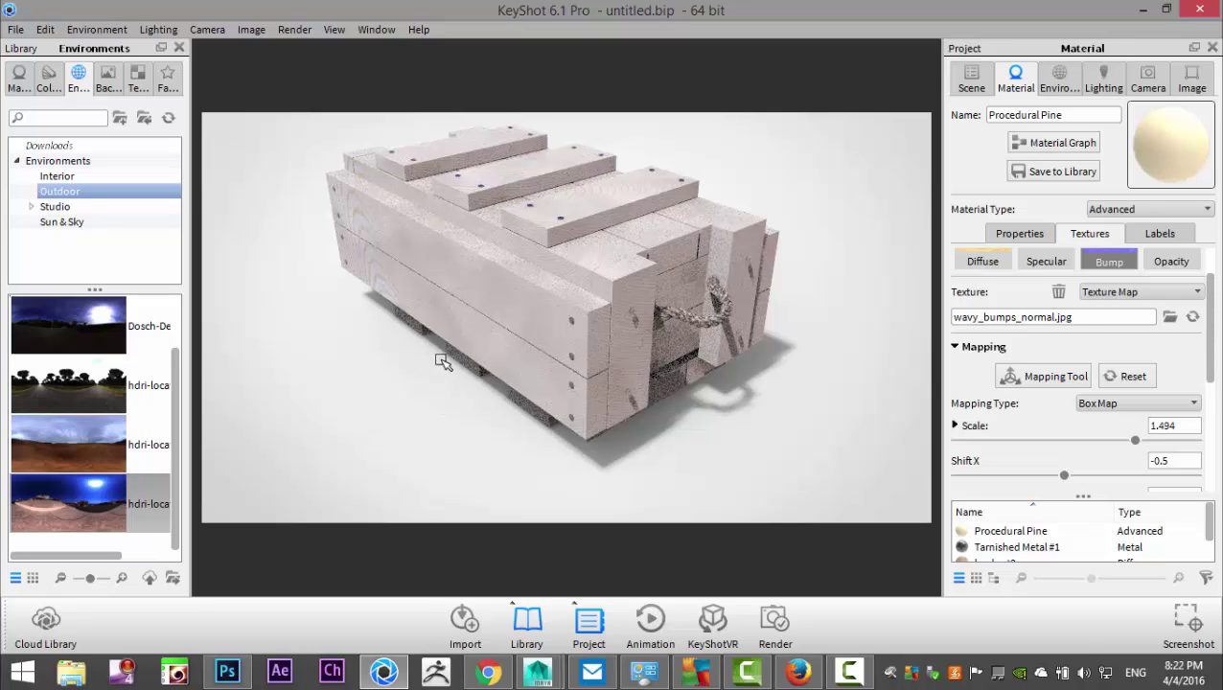
left_click_drag(472, 354, 505, 360)
middle_click_drag(505, 360, 468, 350)
scroll(493, 376, "down", 1)
scroll(484, 385, "up", 3)
scroll(485, 385, "up", 2)
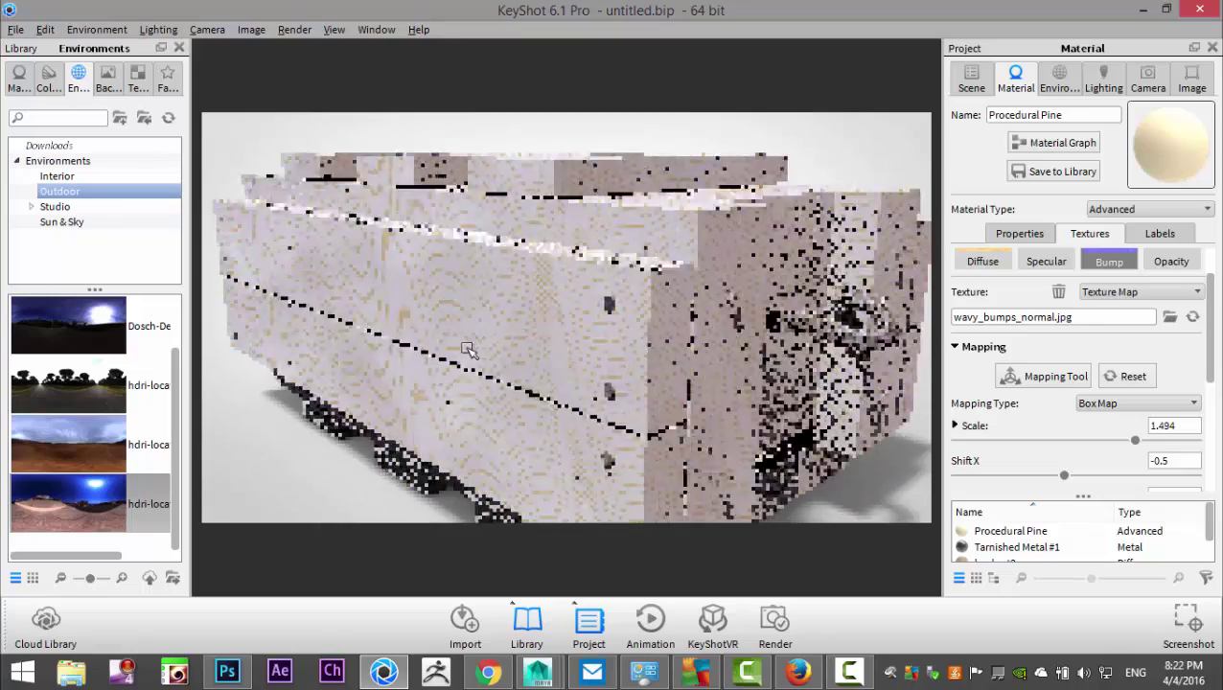
left_click_drag(473, 350, 449, 355)
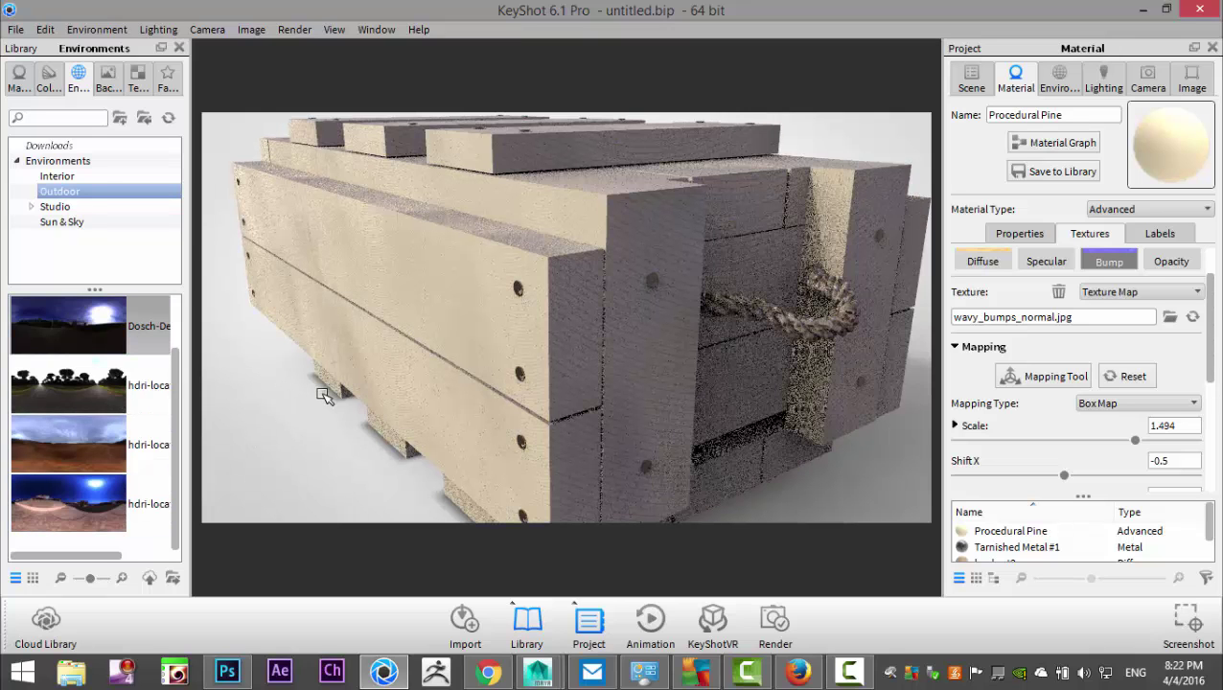
- Light the scene with the Dosch-Ap interior environment and frame the crate's side and rope-handle end
left_click(58, 177)
left_click_drag(298, 386, 319, 401)
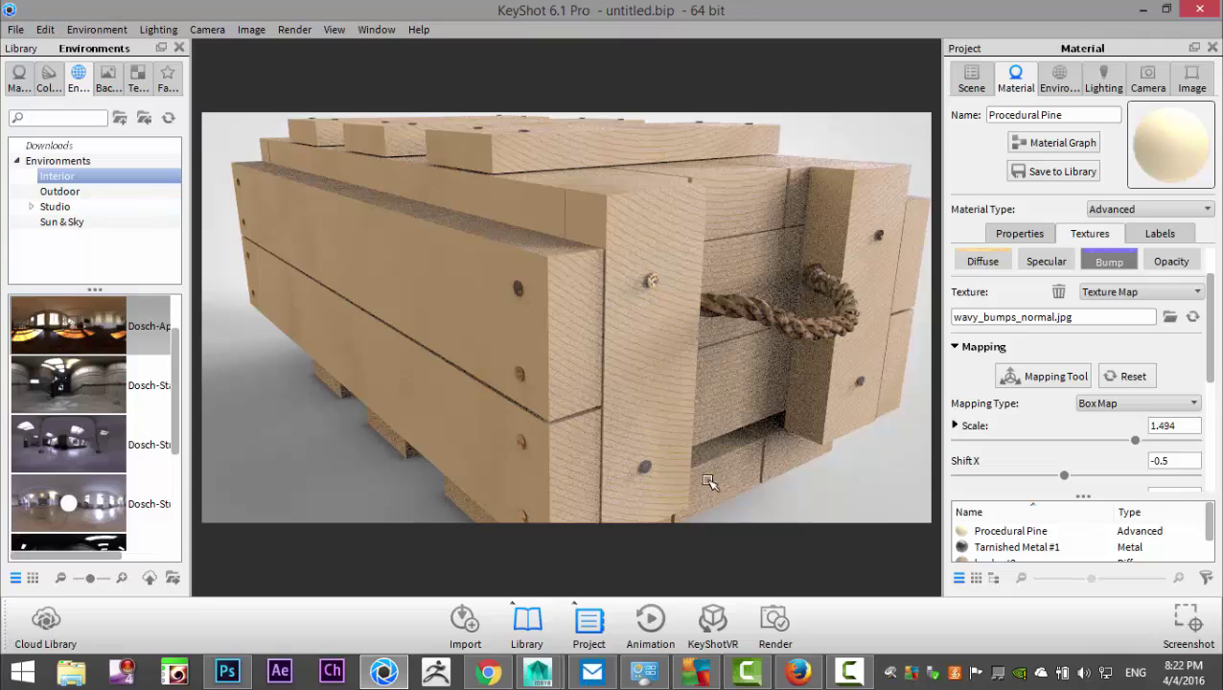
scroll(641, 393, "up", 2)
scroll(641, 394, "down", 4)
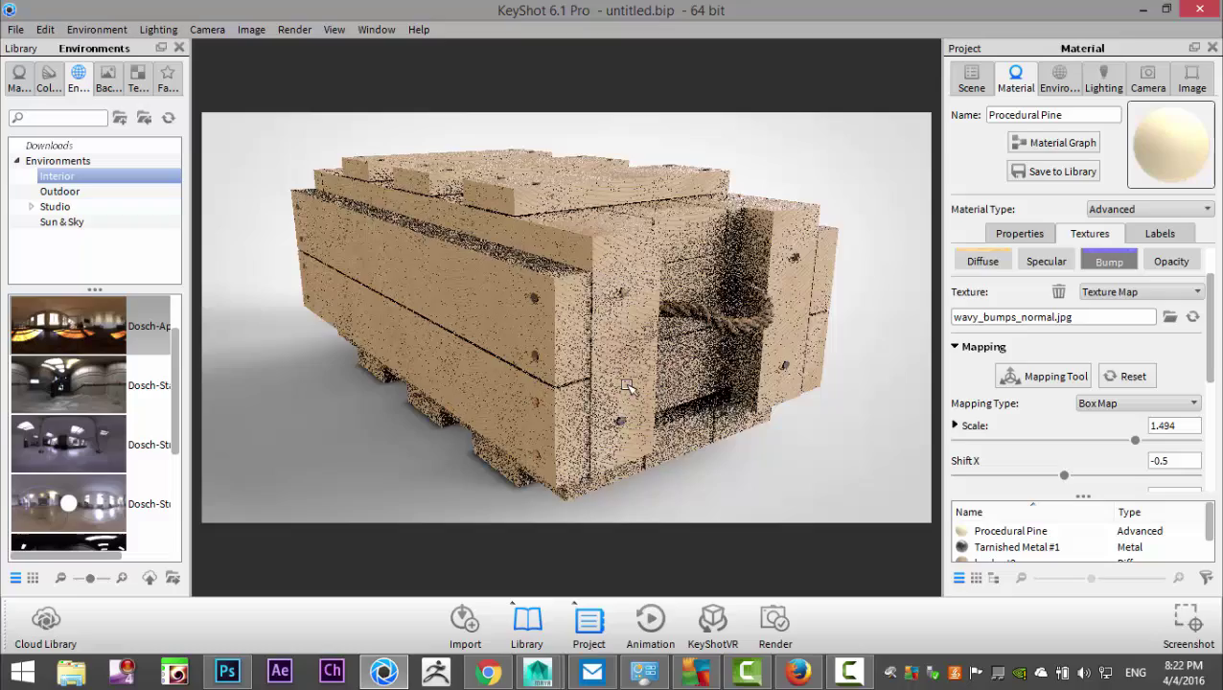
mouse_move(618, 354)
left_mouse_down()
mouse_move(633, 389)
mouse_move(633, 335)
mouse_move(636, 376)
mouse_move(640, 360)
left_mouse_up()
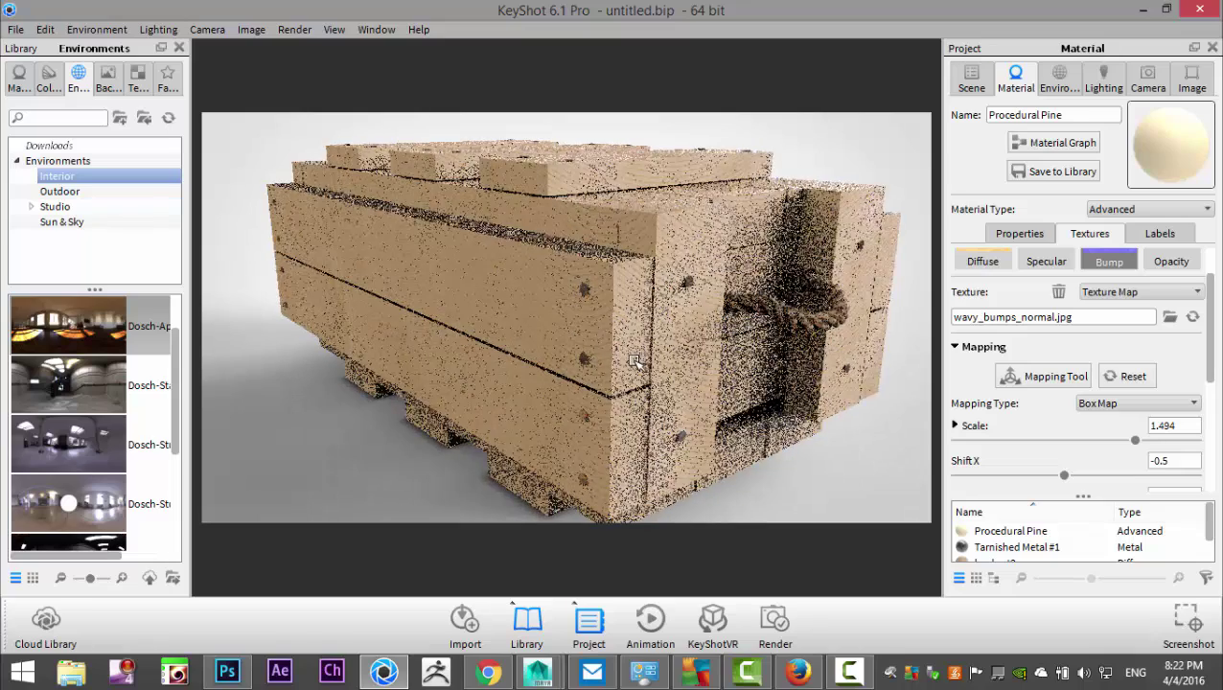
- Try the wood_planks texture from the Wood texture library on the crate's planks and undo it
left_click(140, 76)
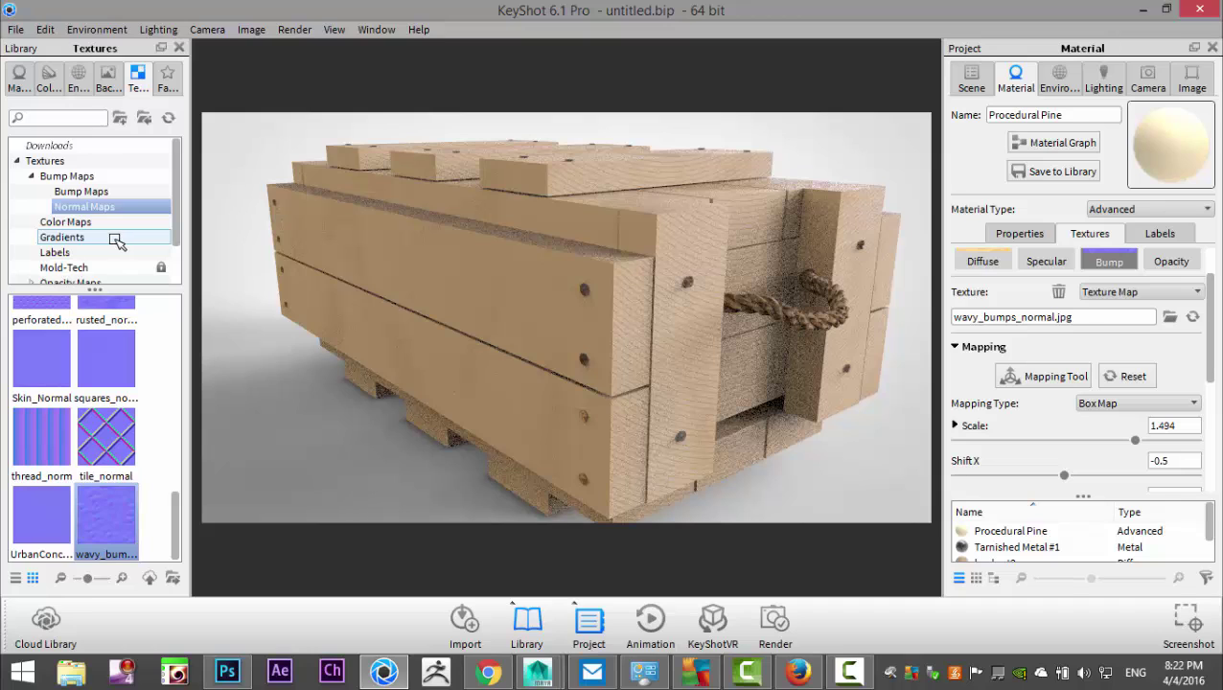
scroll(112, 239, "down", 1)
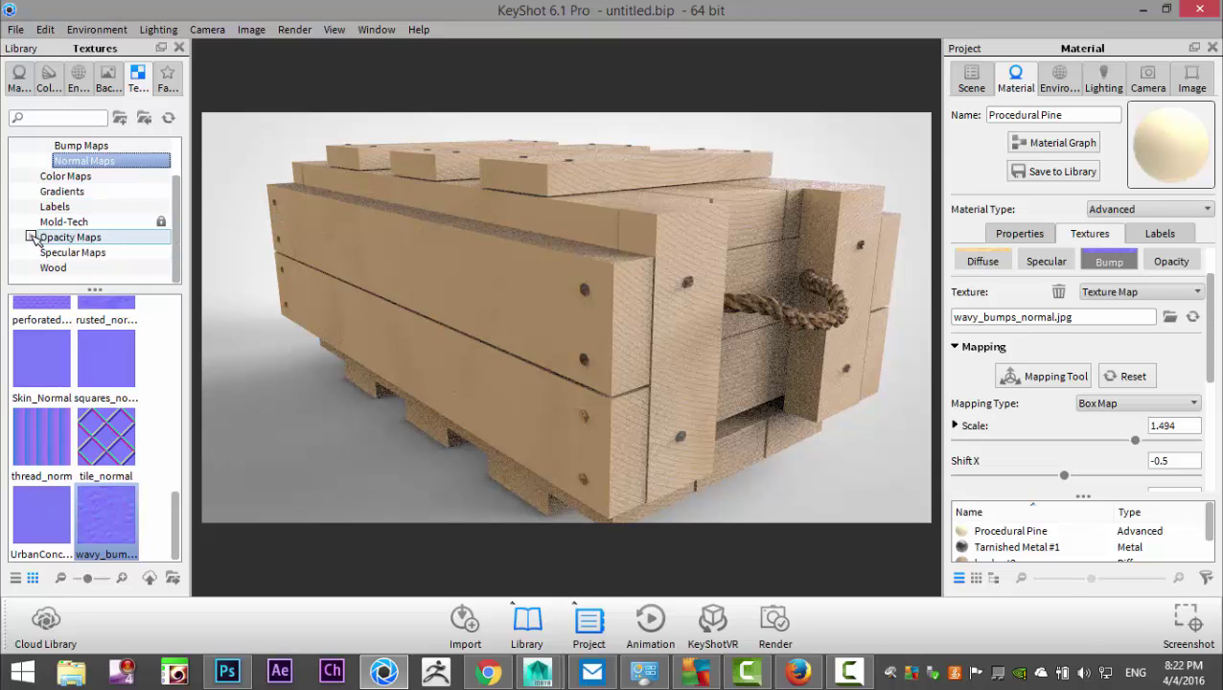
left_click(31, 237)
scroll(101, 248, "down", 1)
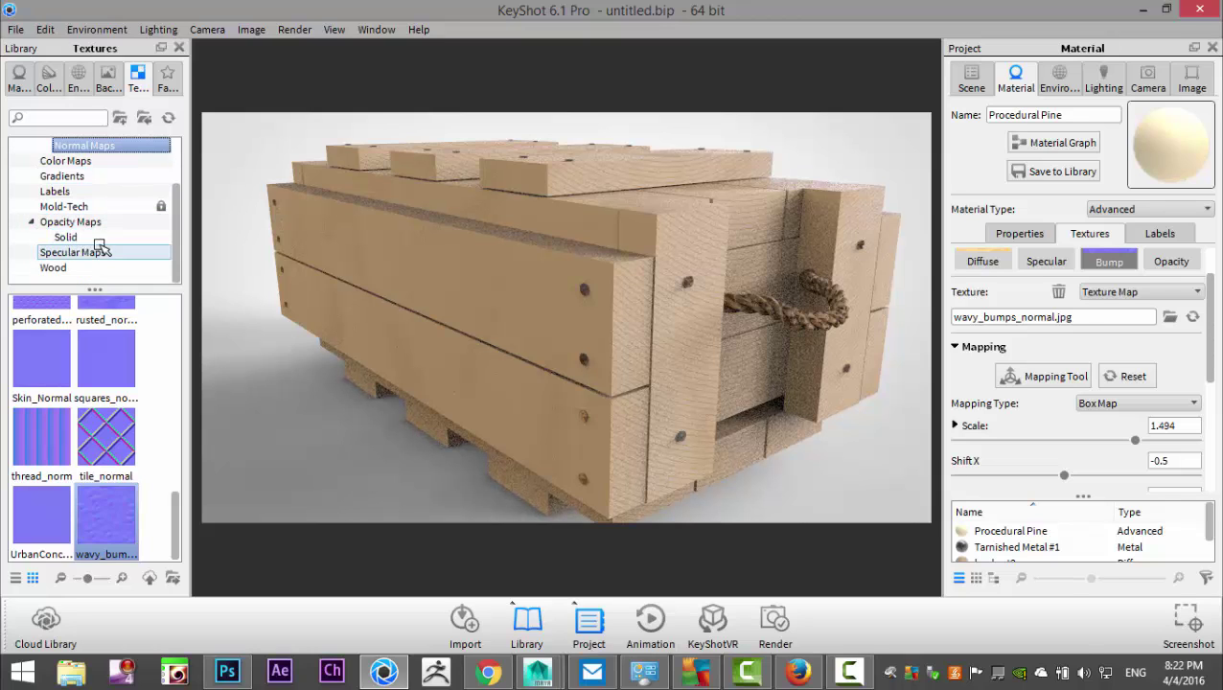
left_click(71, 267)
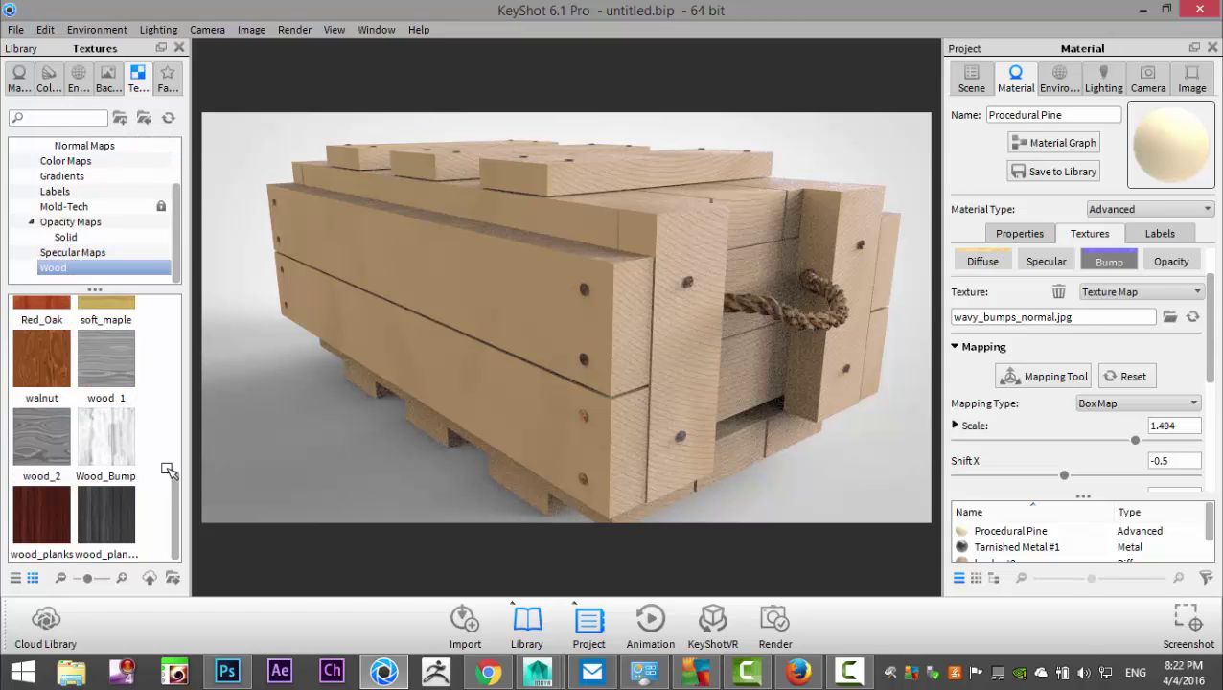
left_click_drag(42, 517, 525, 347)
key("ctrl+z")
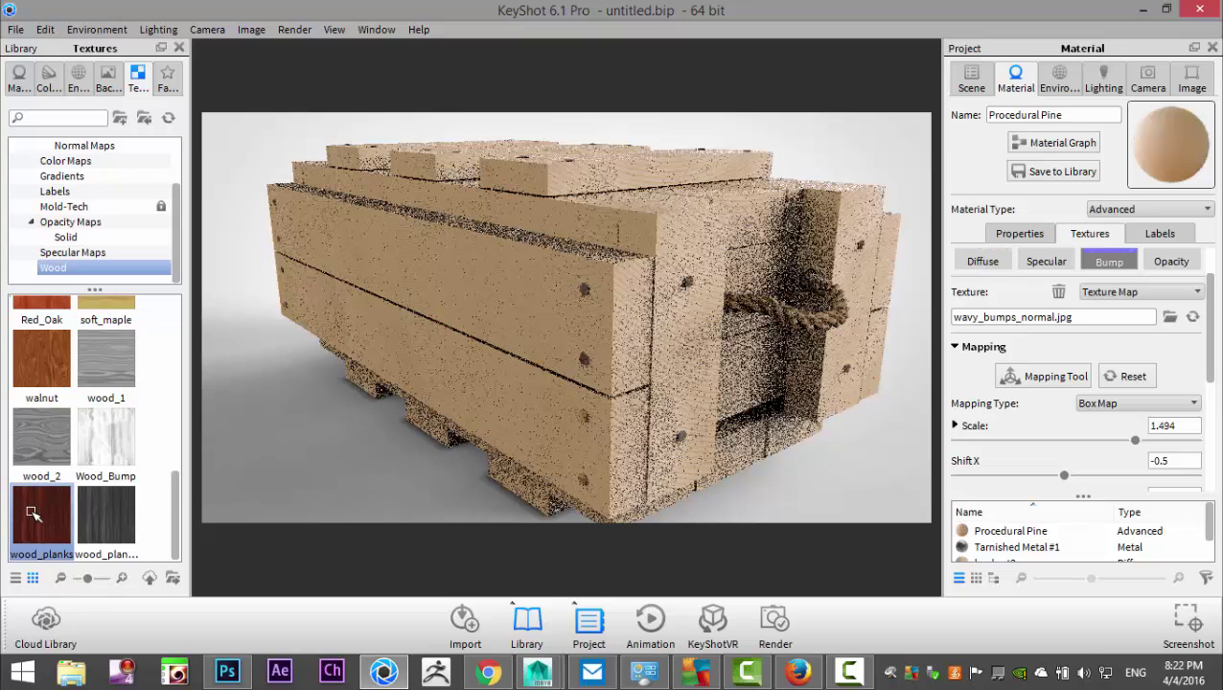
- Apply the Wood_Bump texture to the planks as a diffuse map and rotate its mapping so the grain runs along the crate's long side
left_click_drag(110, 445, 505, 323)
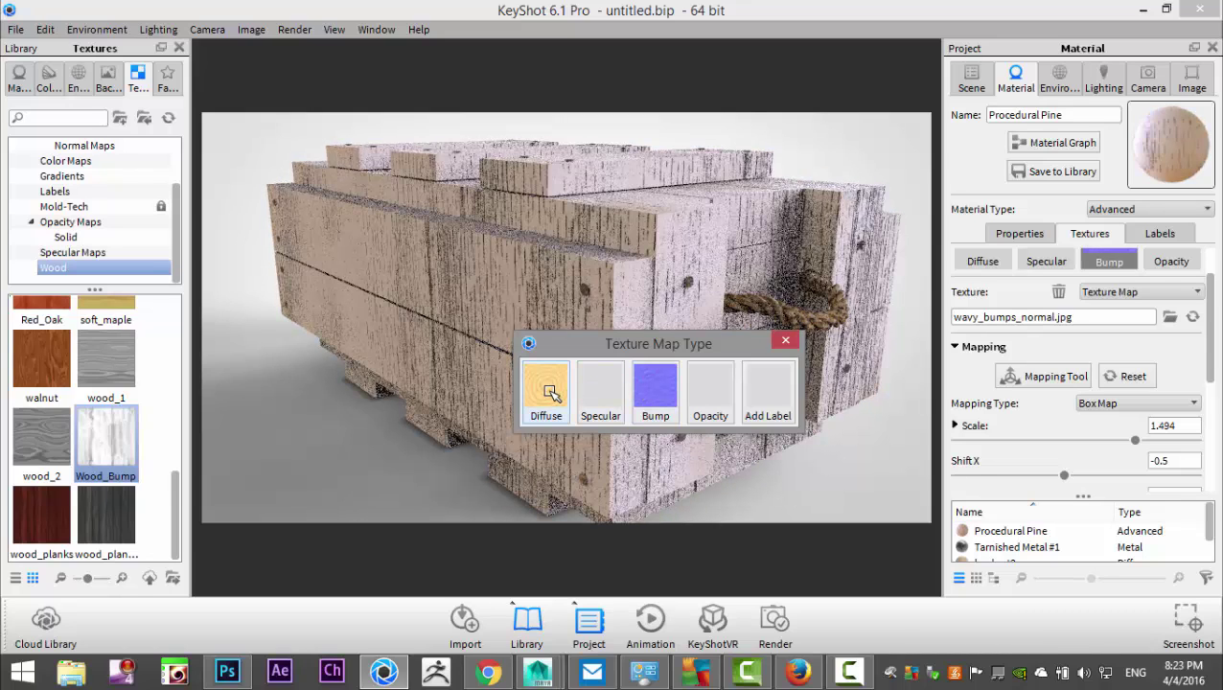
left_click(546, 391)
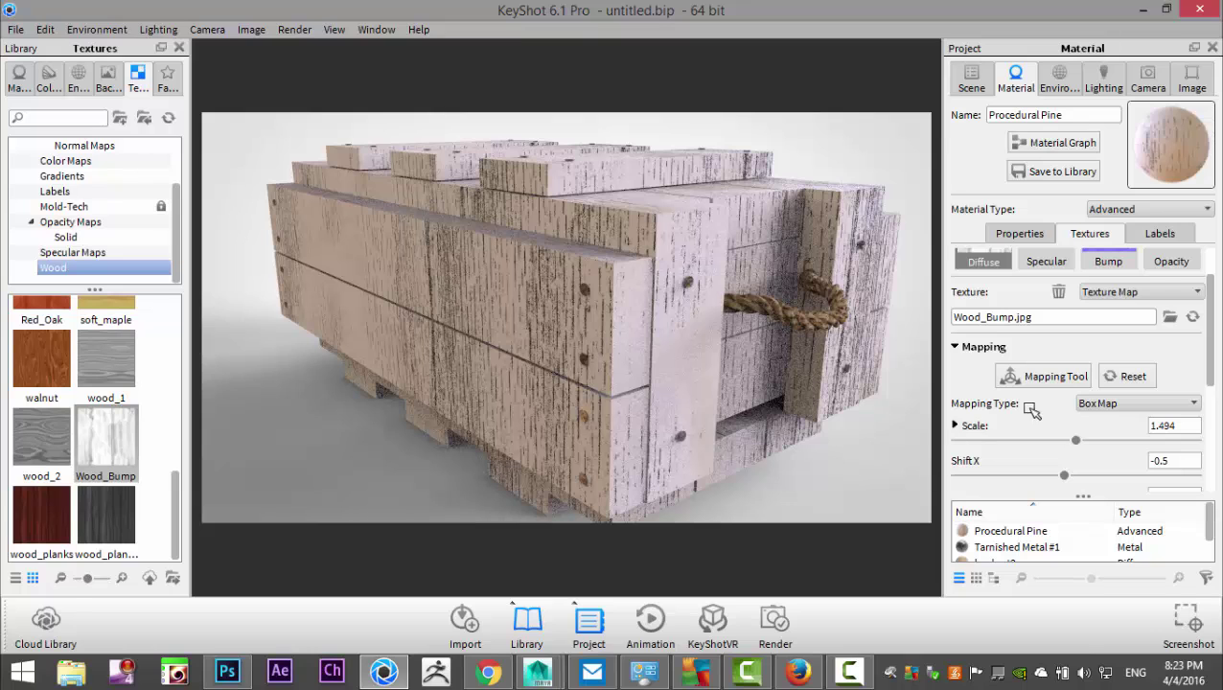
left_click(1040, 377)
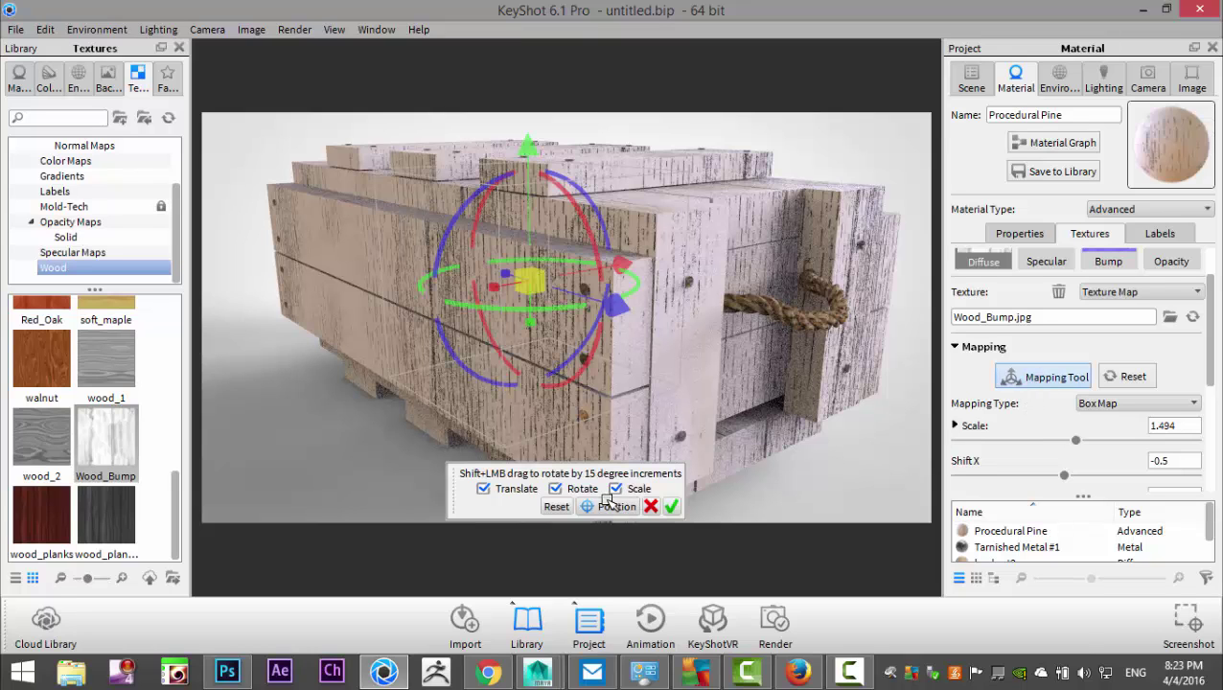
left_click_drag(588, 228, 602, 337)
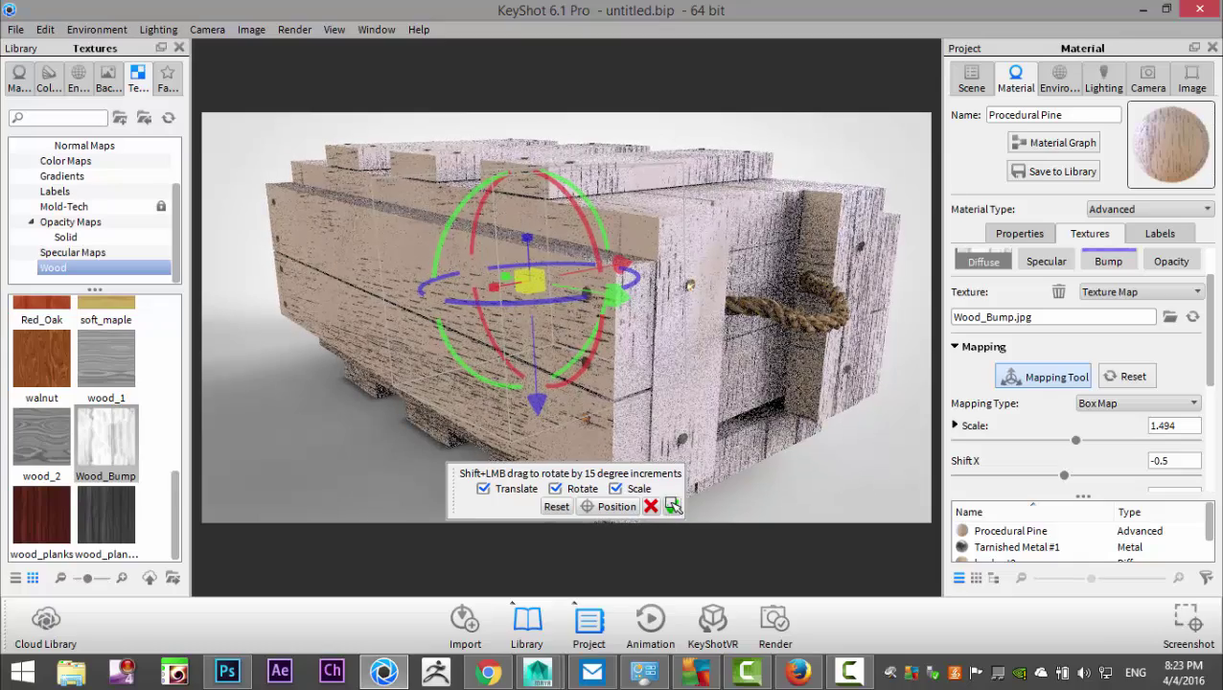
left_click(671, 506)
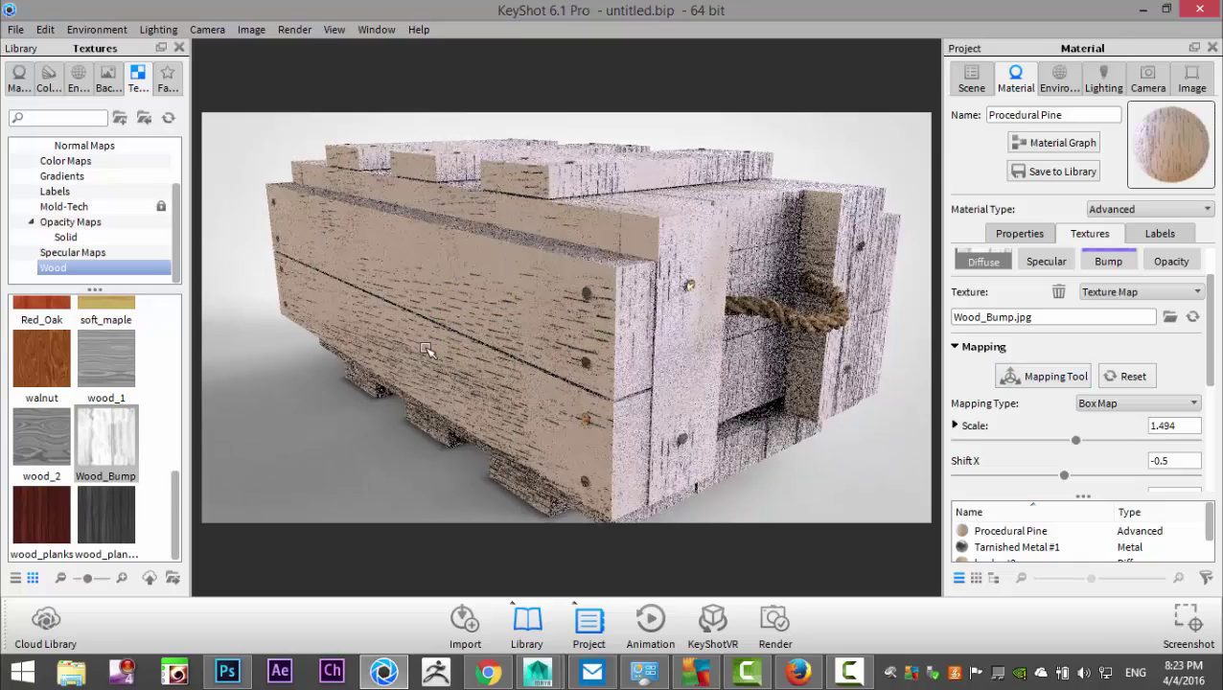
scroll(430, 348, "up", 2)
scroll(430, 348, "down", 3)
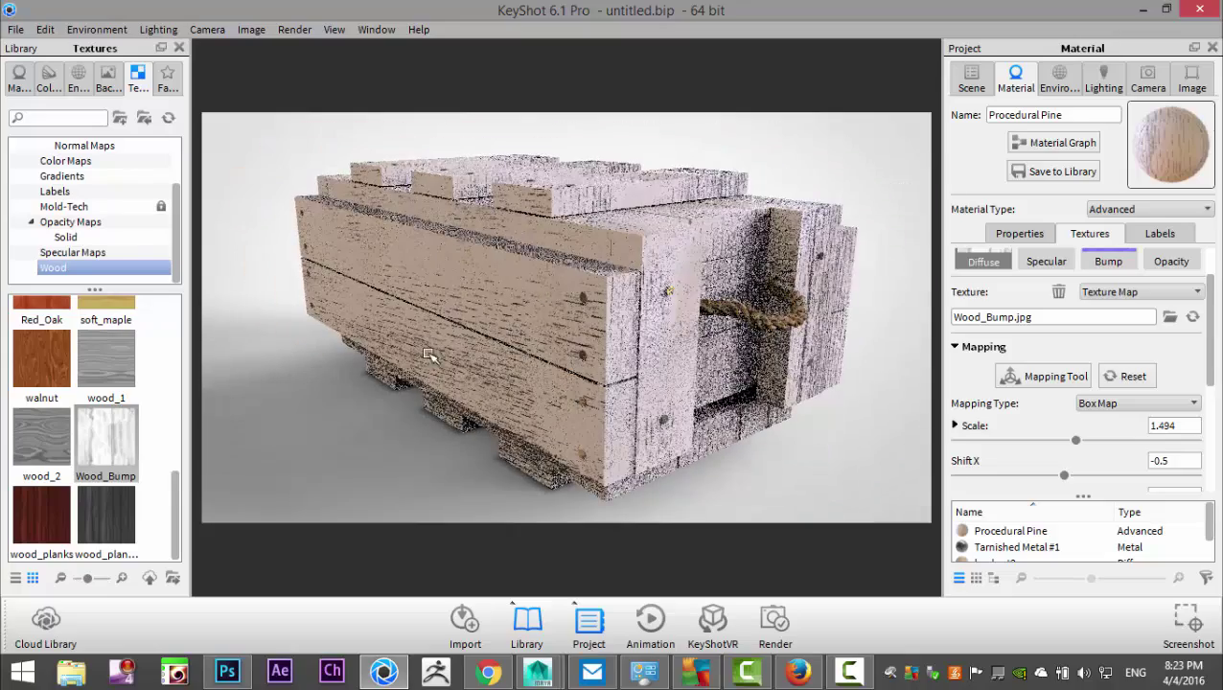
left_click_drag(568, 316, 592, 321)
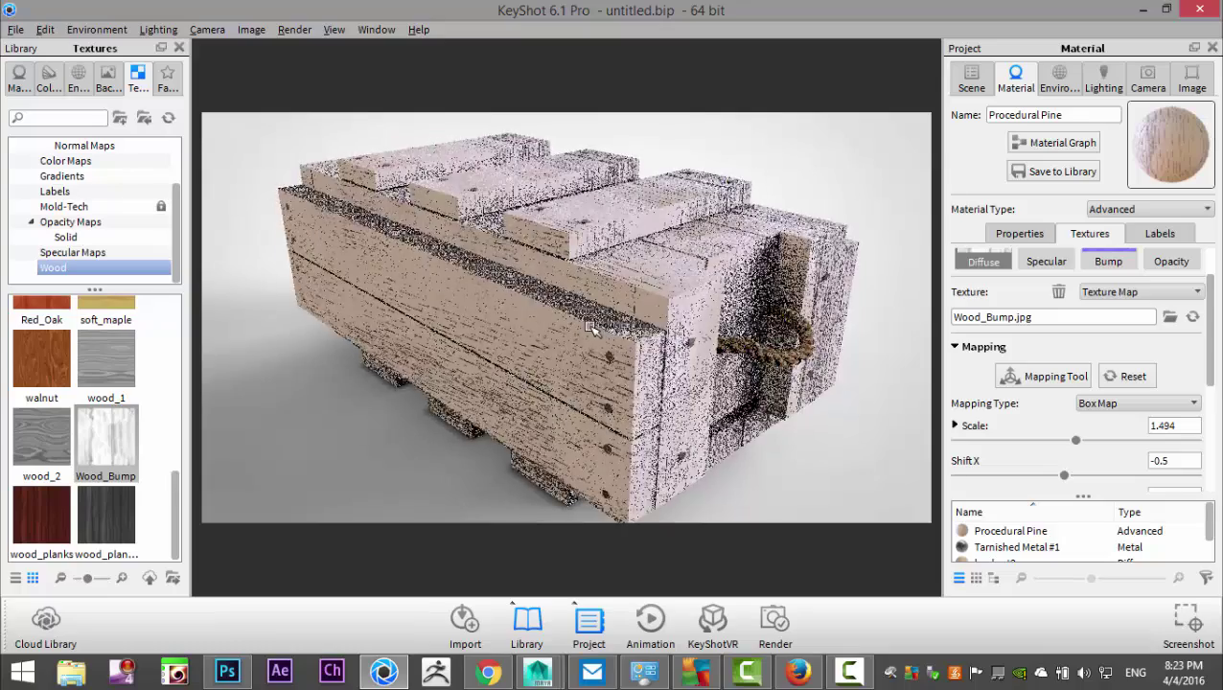
middle_click_drag(592, 321, 584, 311)
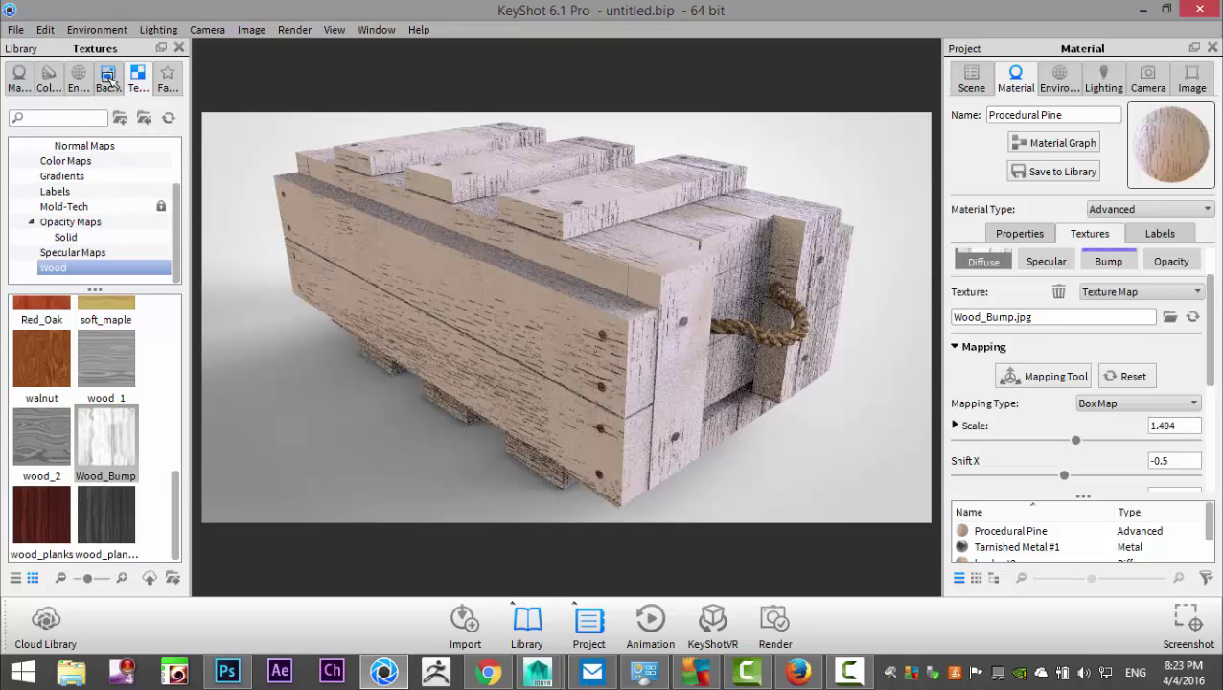
- Try the barren hillside outdoor backplate behind the crate and shrink and position the crate on its ground
left_click(109, 79)
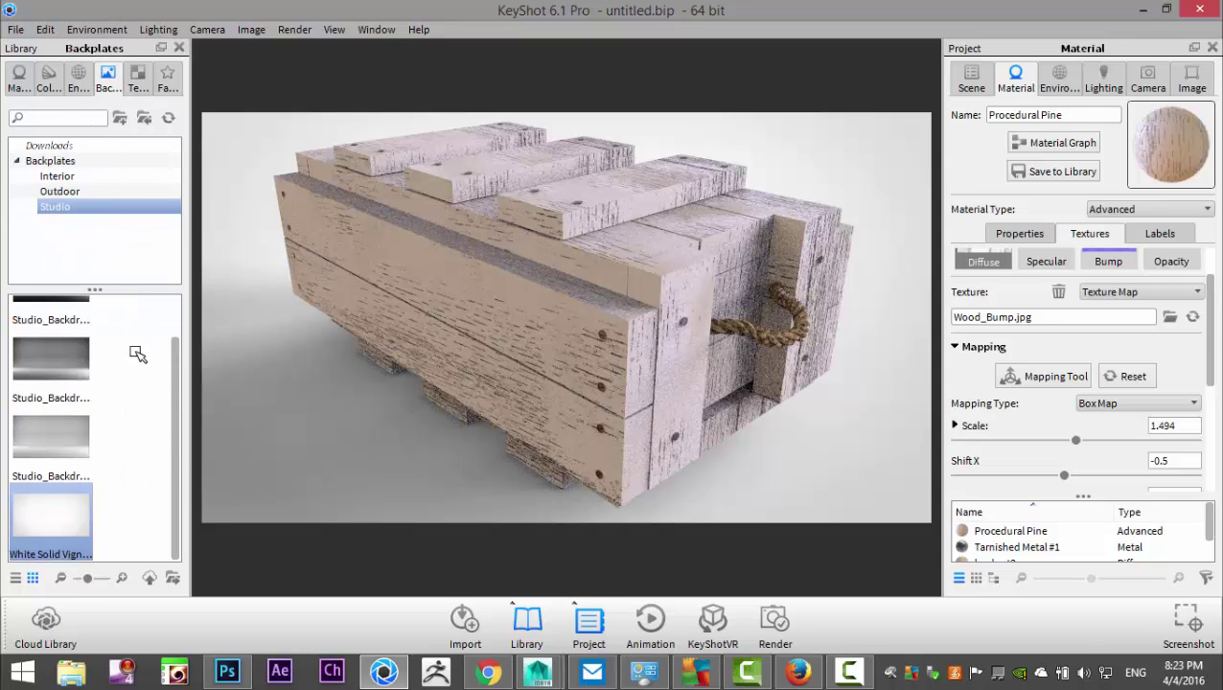
scroll(139, 369, "up", 1)
left_click(74, 193)
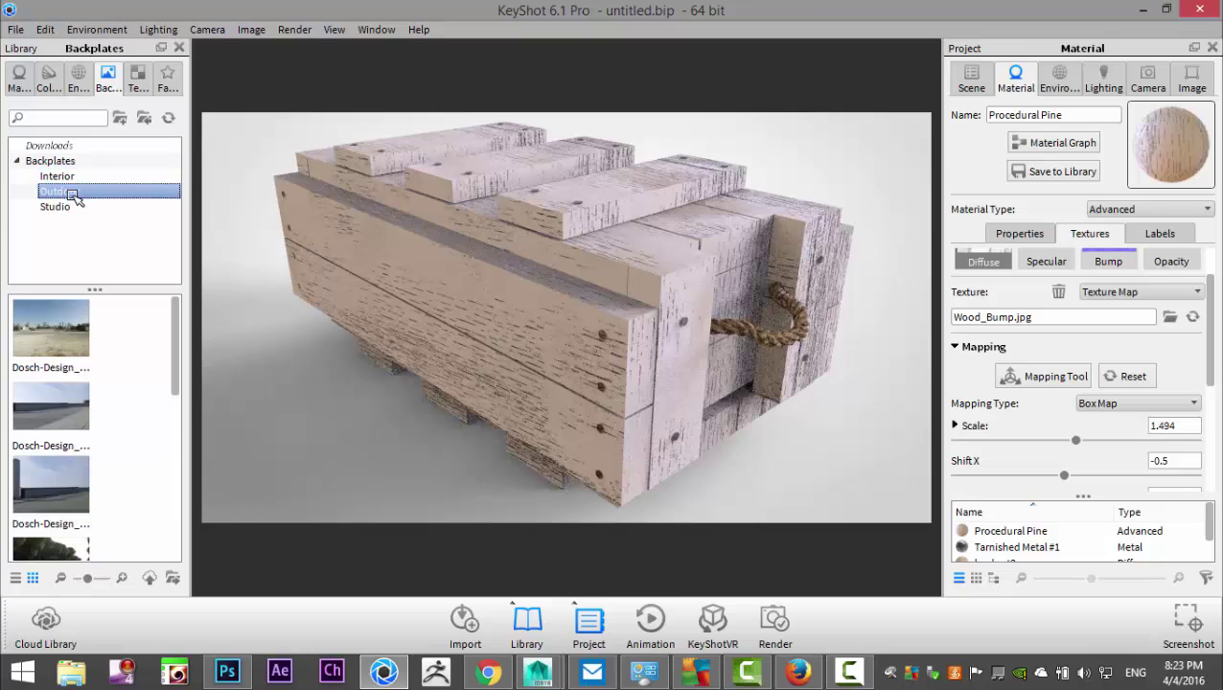
scroll(133, 374, "down", 10)
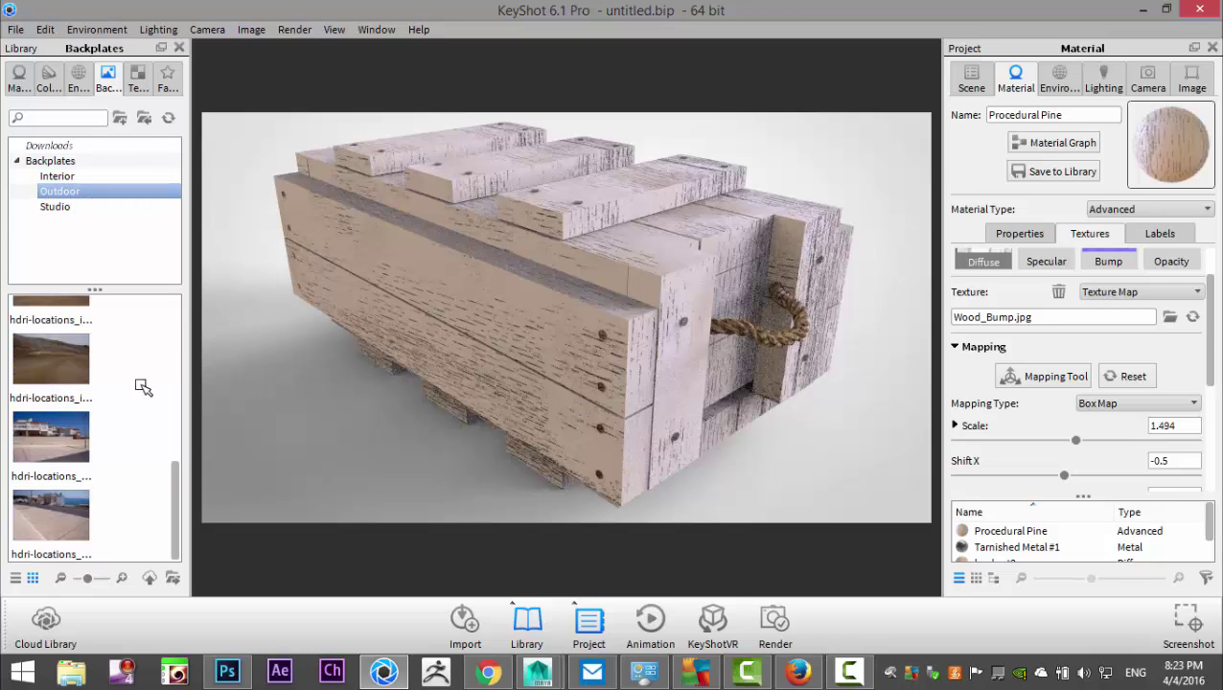
left_click_drag(52, 363, 311, 423)
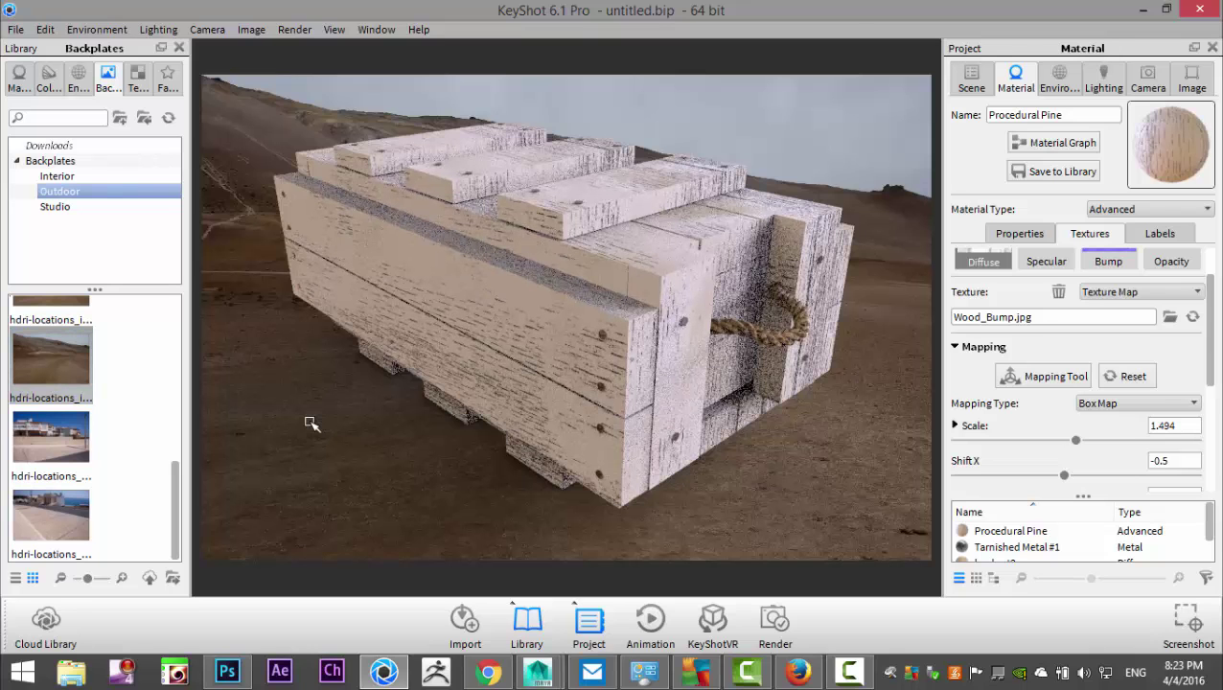
scroll(337, 421, "up", 3)
scroll(347, 428, "down", 10)
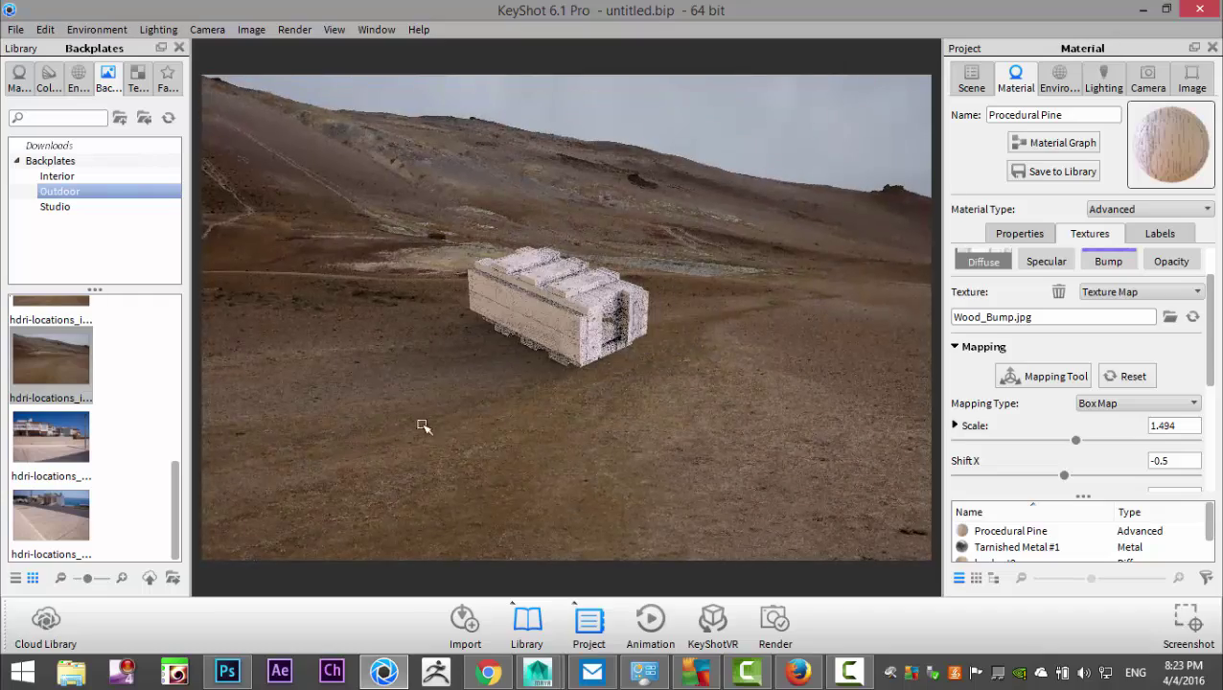
left_click_drag(518, 437, 602, 469)
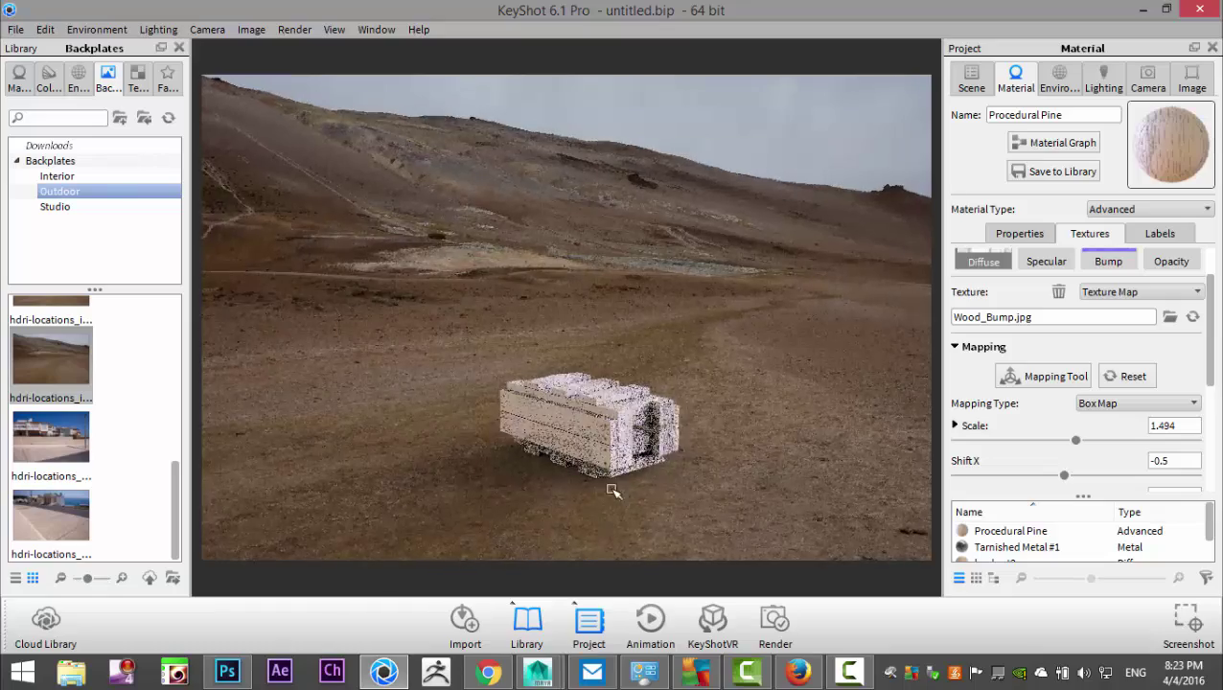
scroll(611, 491, "up", 2)
middle_click_drag(611, 491, 619, 391)
scroll(619, 390, "up", 2)
scroll(619, 391, "down", 4)
scroll(619, 391, "down", 3)
left_click_drag(622, 399, 646, 513)
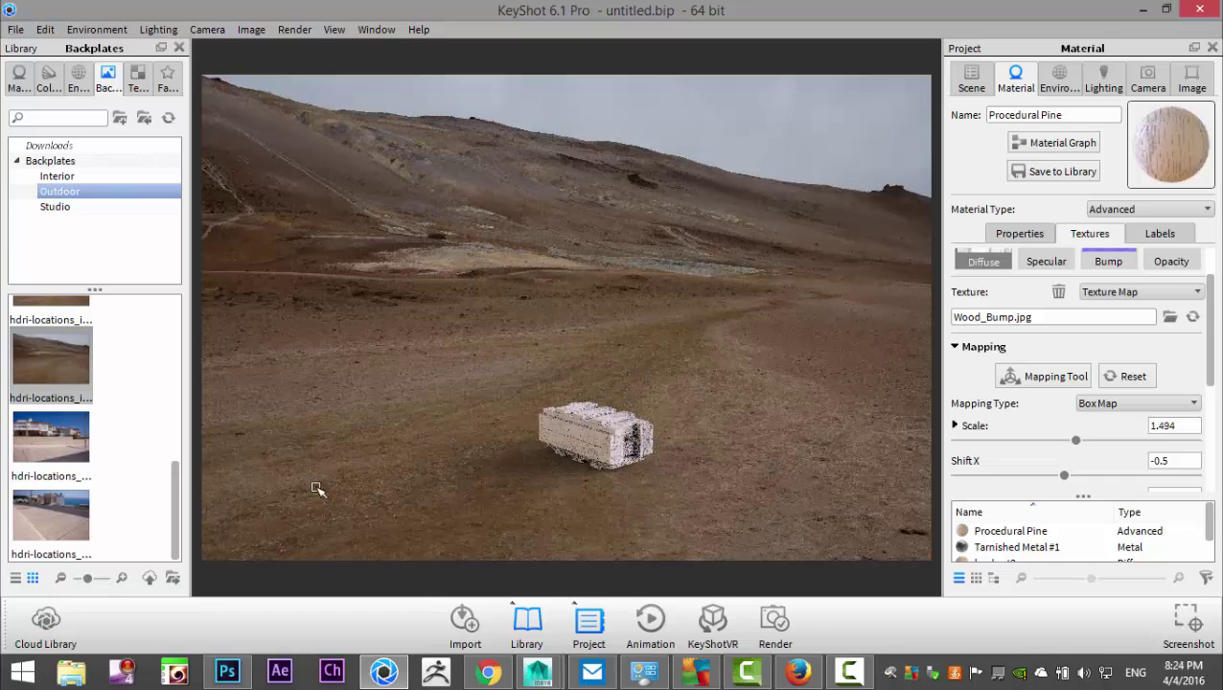
- Try the first interior backplate, the derelict warehouse, and adjust the crate's size and angle to match its concrete floor
scroll(139, 440, "up", 10)
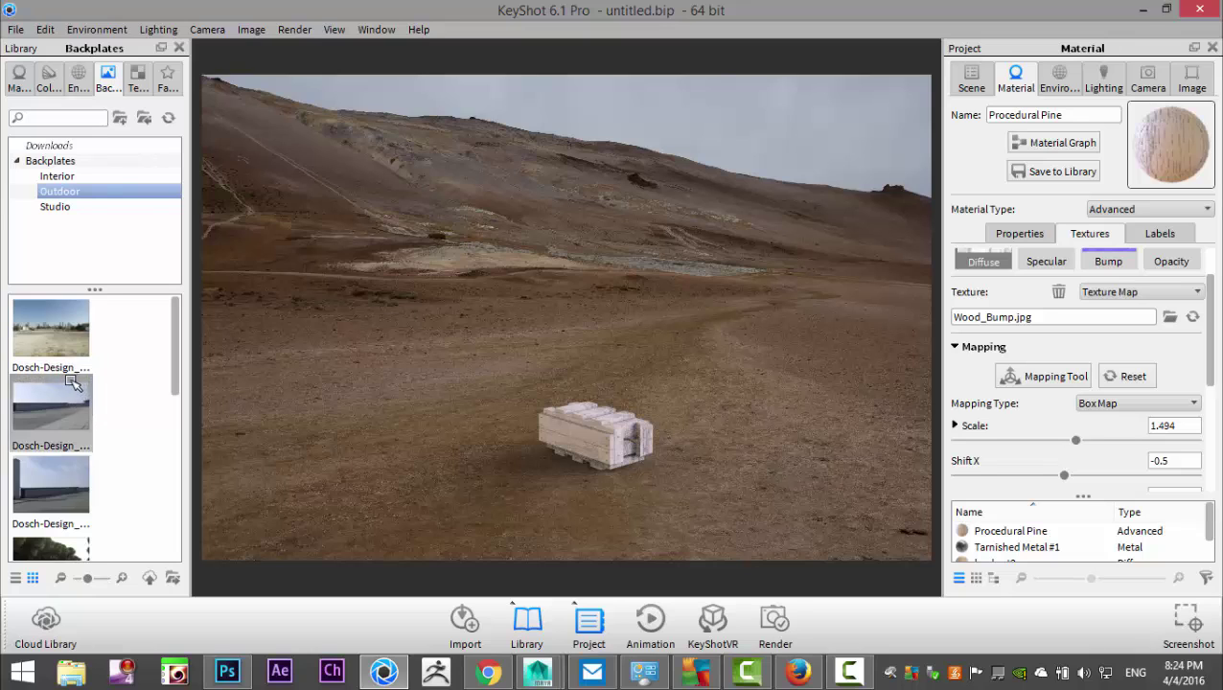
left_click(57, 177)
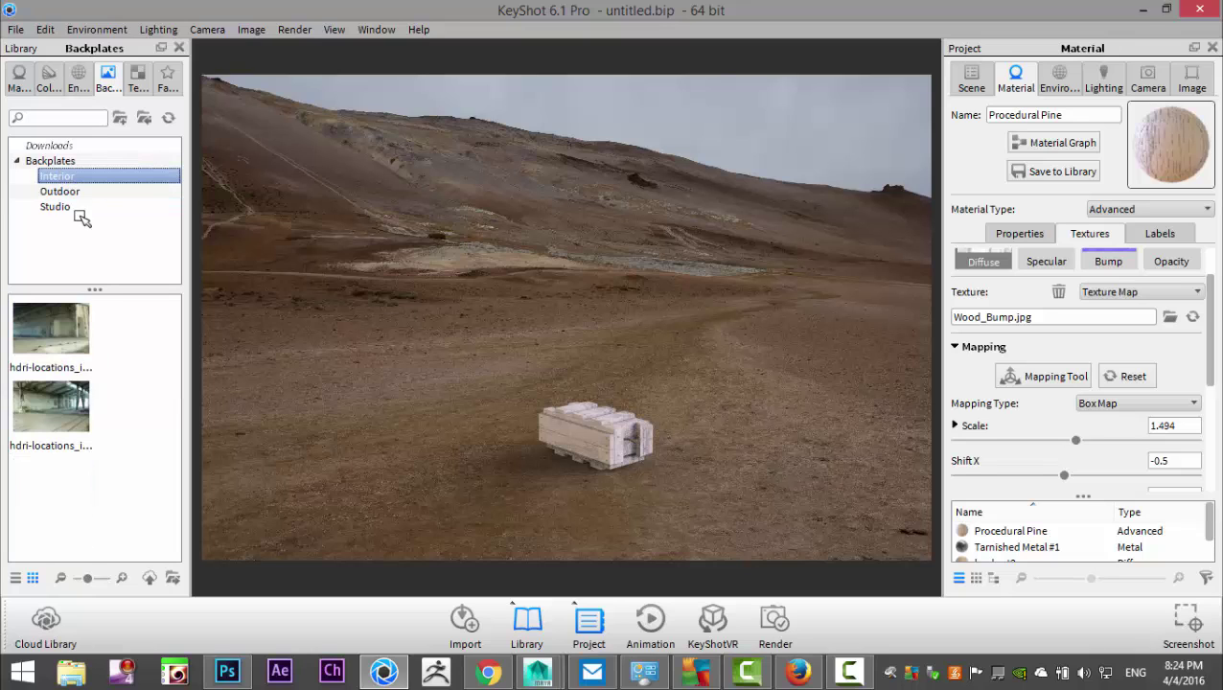
left_click_drag(80, 349, 364, 447)
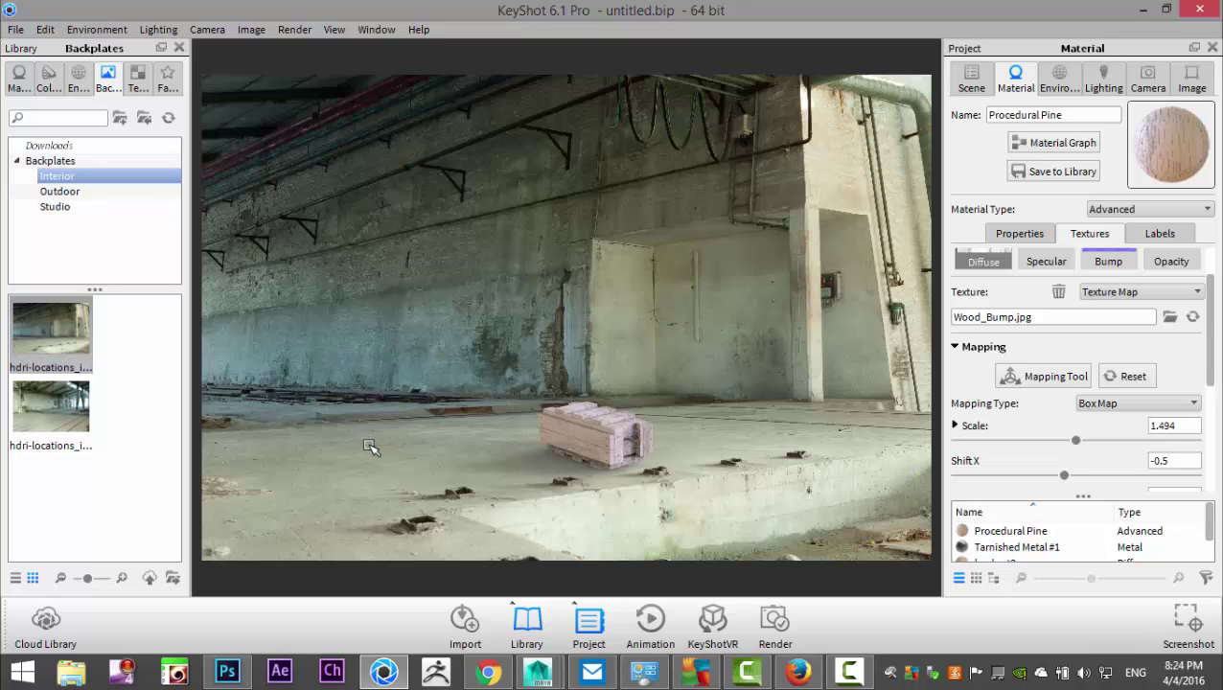
scroll(668, 464, "up", 6)
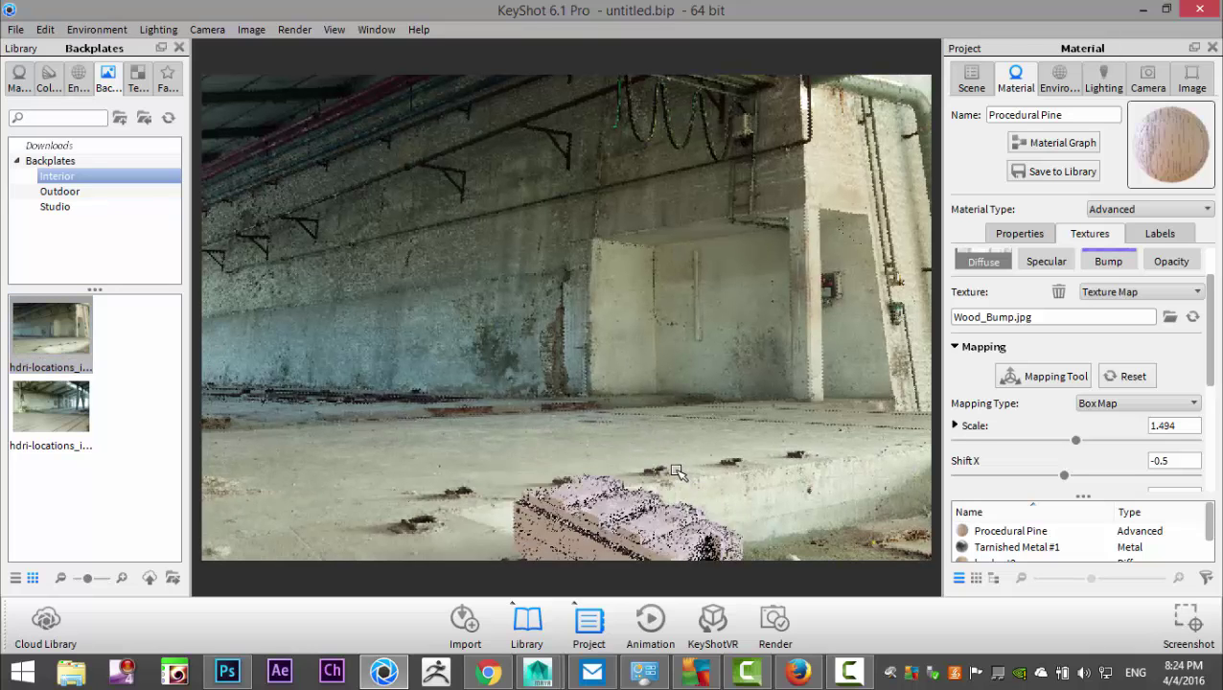
middle_click_drag(677, 462, 632, 268)
scroll(639, 286, "up", 3)
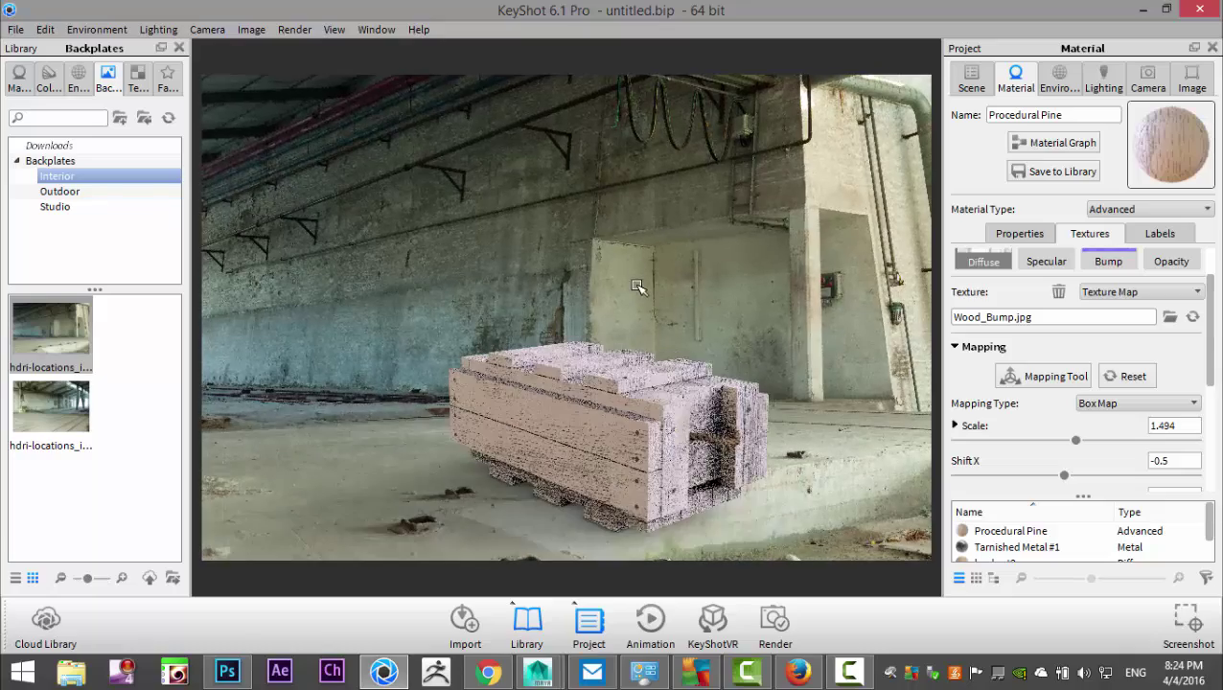
left_click_drag(657, 332, 633, 309)
scroll(636, 316, "down", 4)
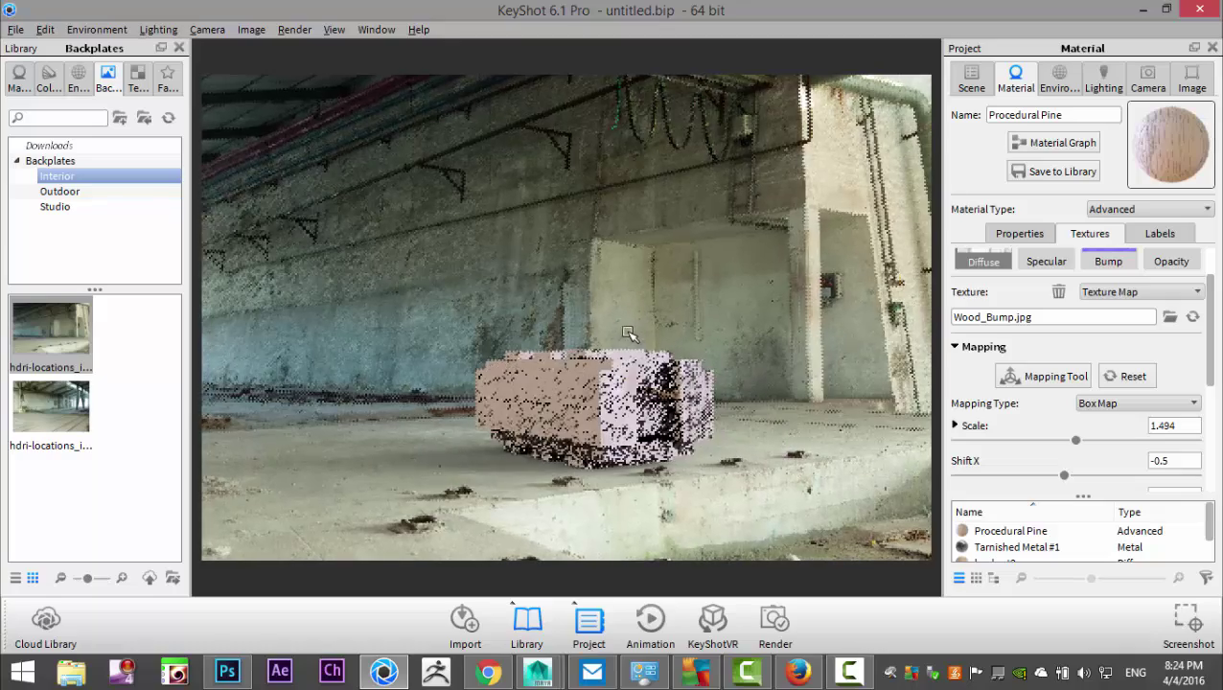
scroll(893, 435, "up", 1)
scroll(893, 435, "down", 1)
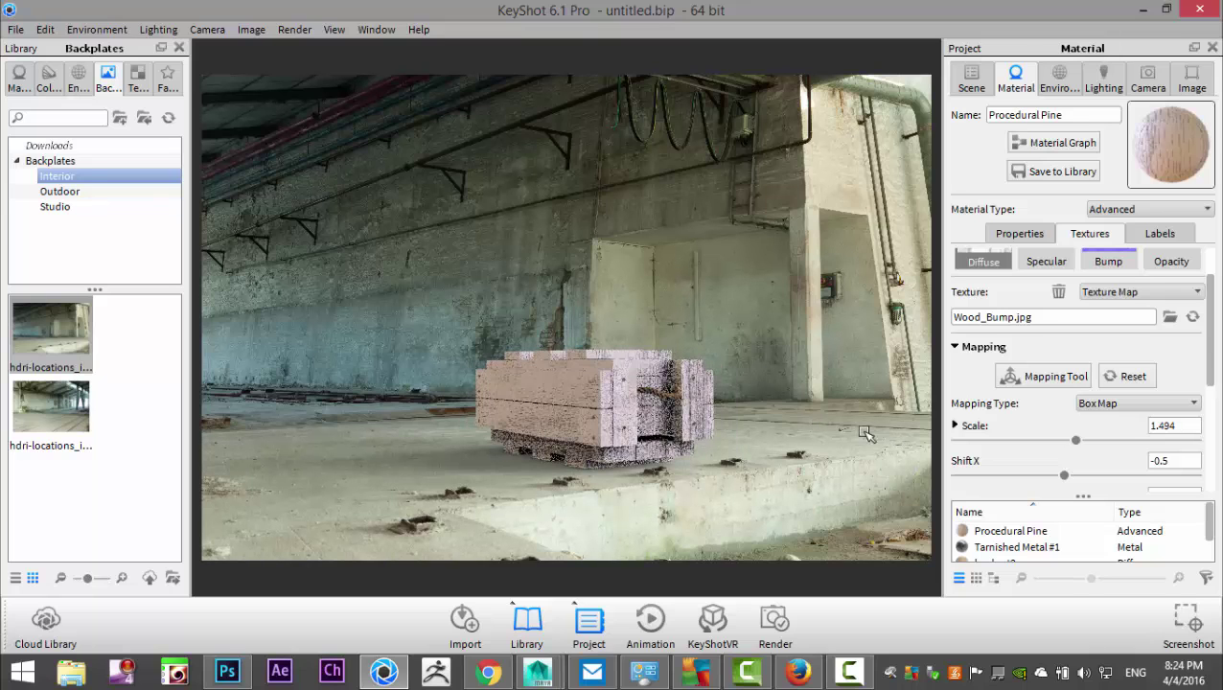
- Reapply the white solid vignette studio backplate and frame the crate from above with its rope-handle end in view
left_click(96, 207)
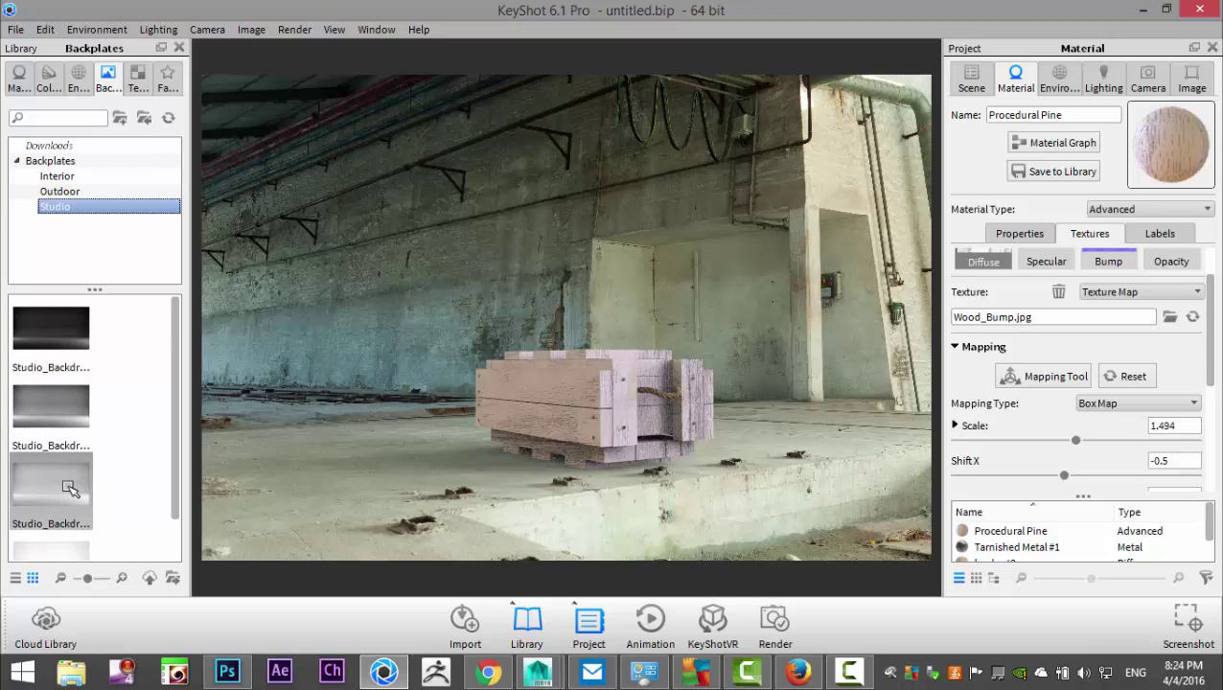
scroll(82, 483, "down", 1)
left_click_drag(93, 508, 447, 453)
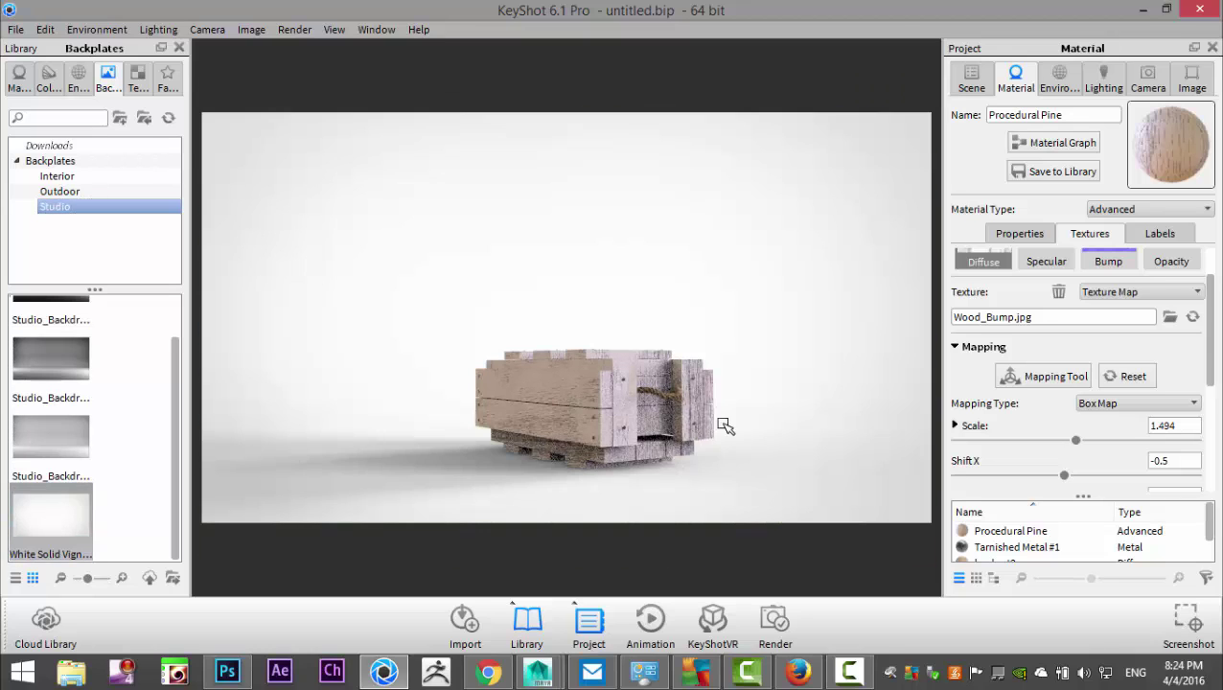
scroll(723, 429, "up", 5)
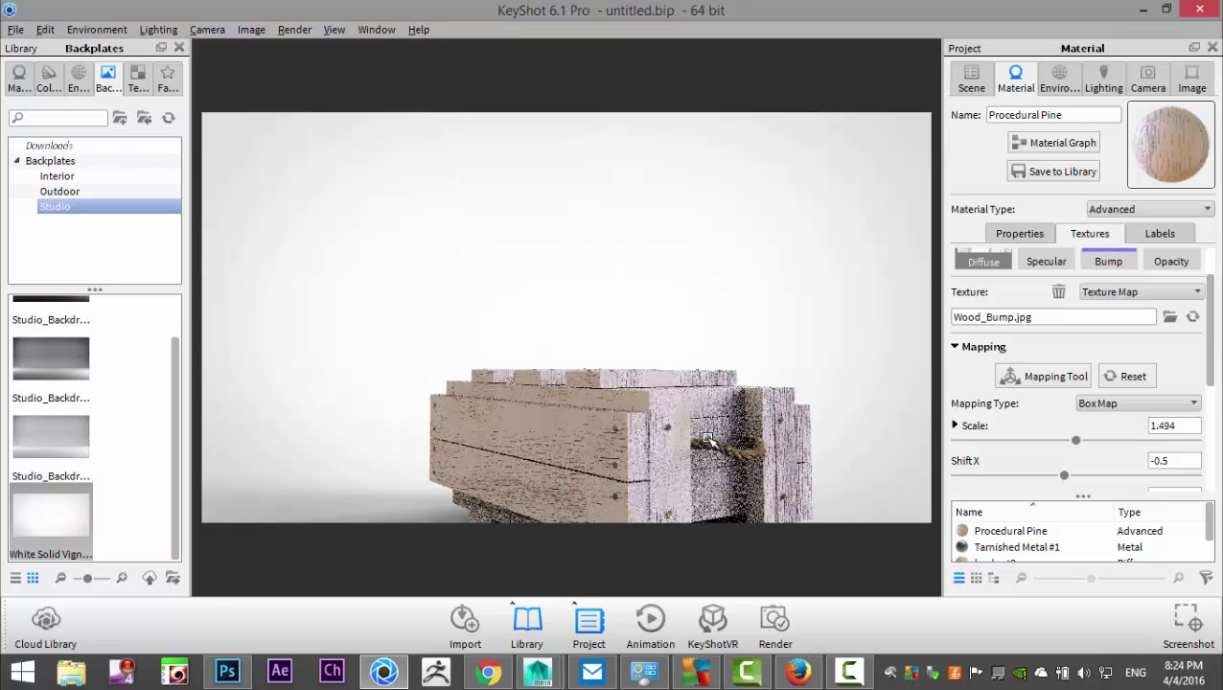
middle_click_drag(707, 426, 666, 286)
left_click_drag(667, 287, 661, 376)
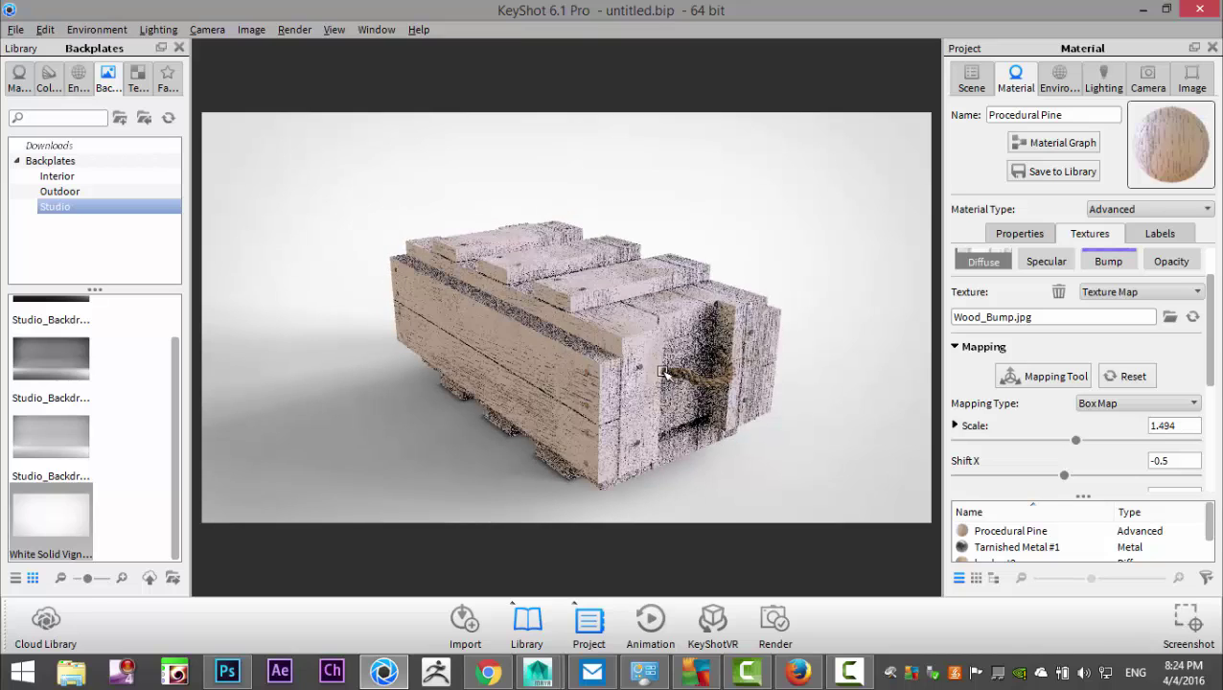
- Set the lighting to Full Simulation, with Caustics and Interior Mode turned off
left_click(158, 29)
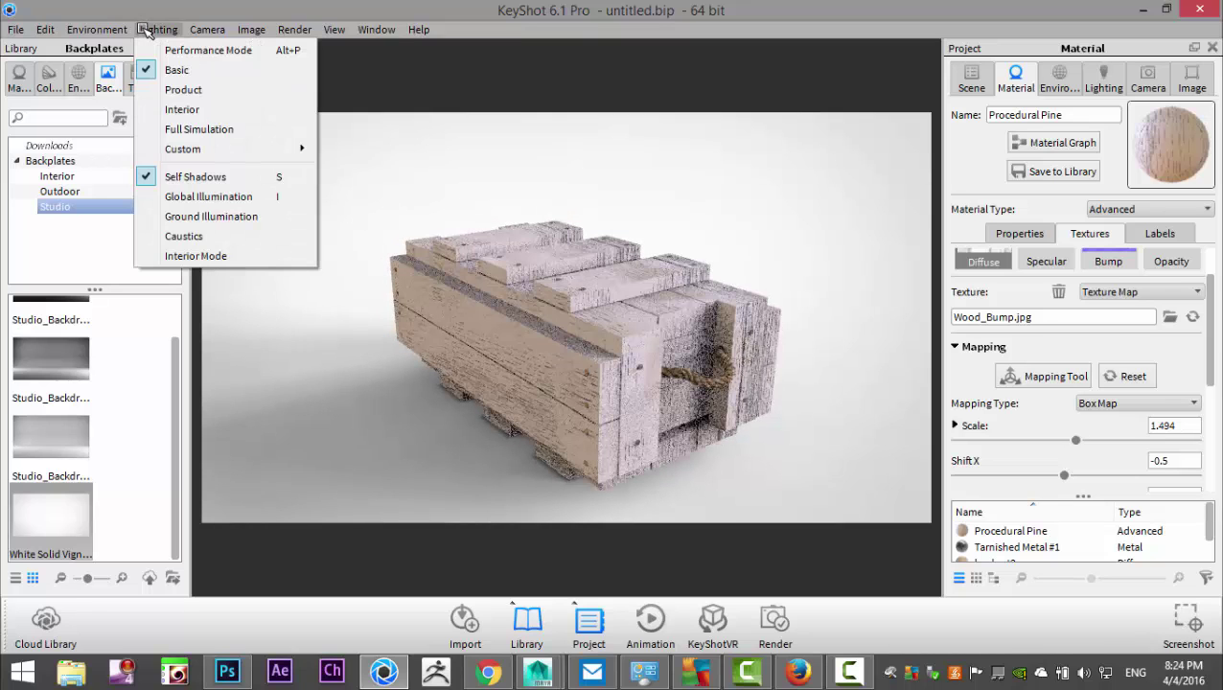
left_click(226, 129)
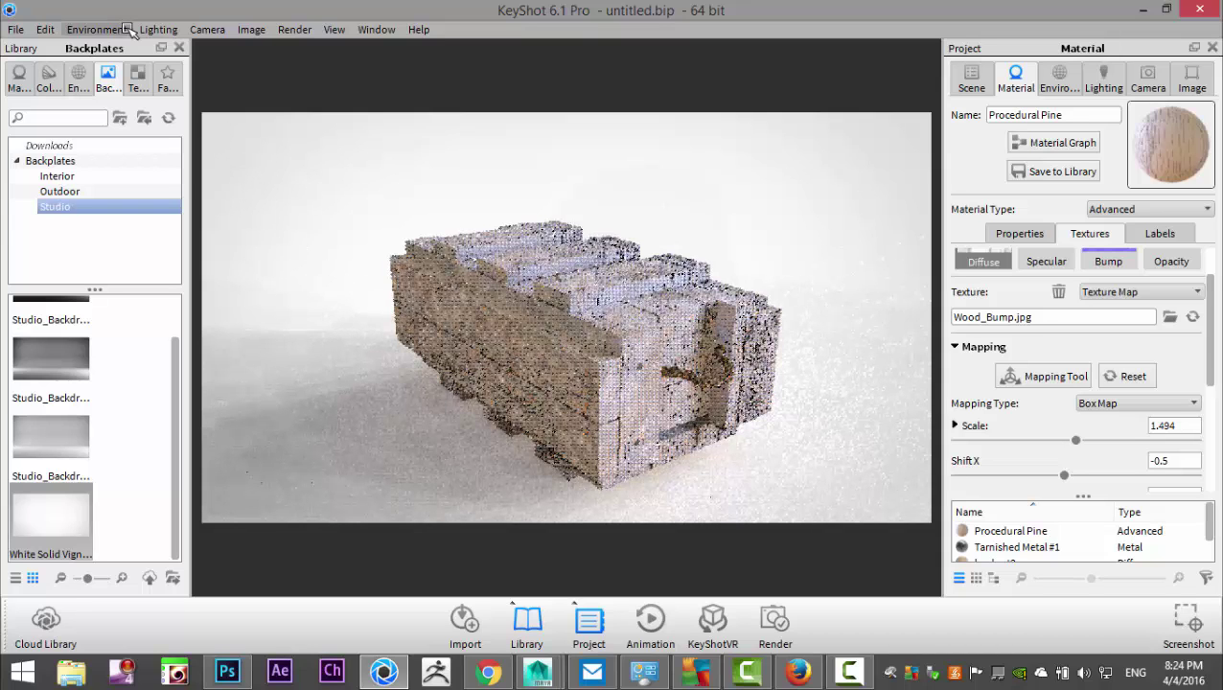
left_click(157, 30)
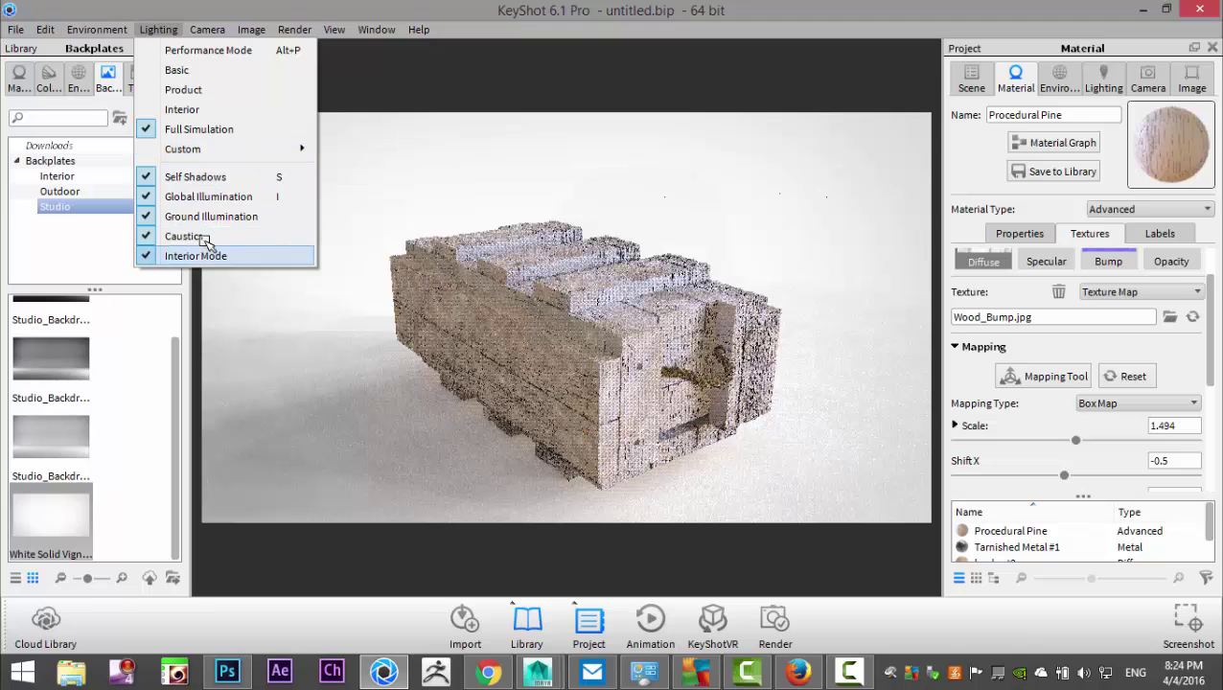
left_click(207, 236)
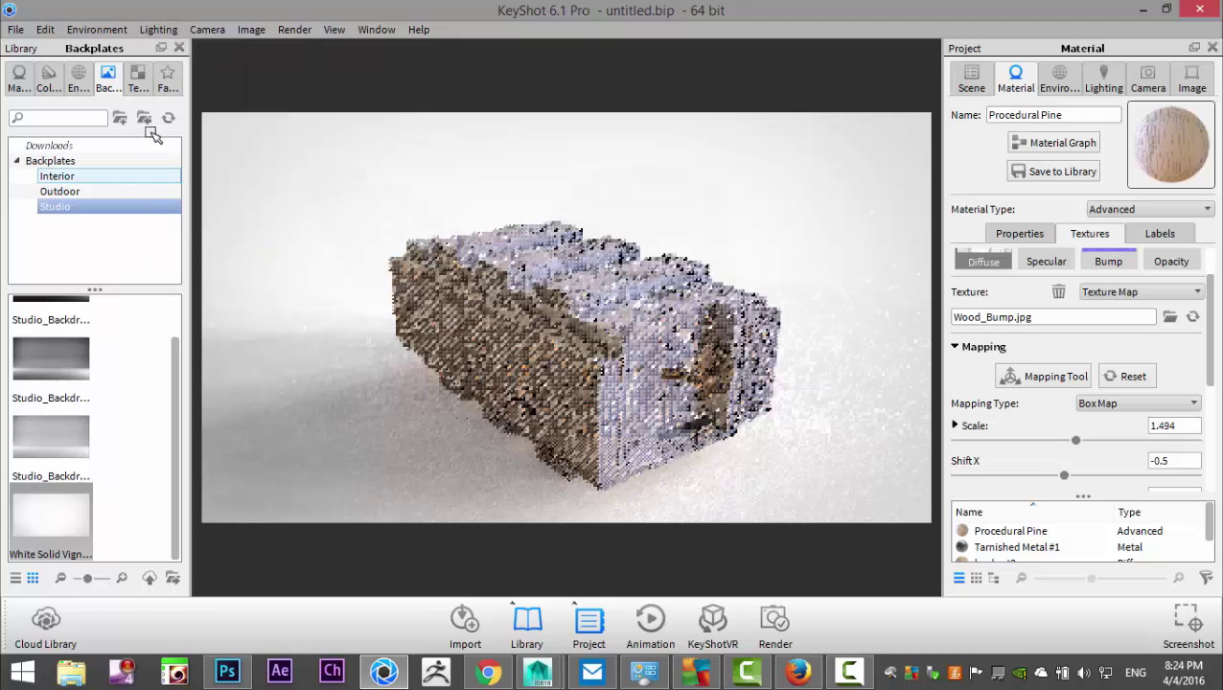
left_click(158, 29)
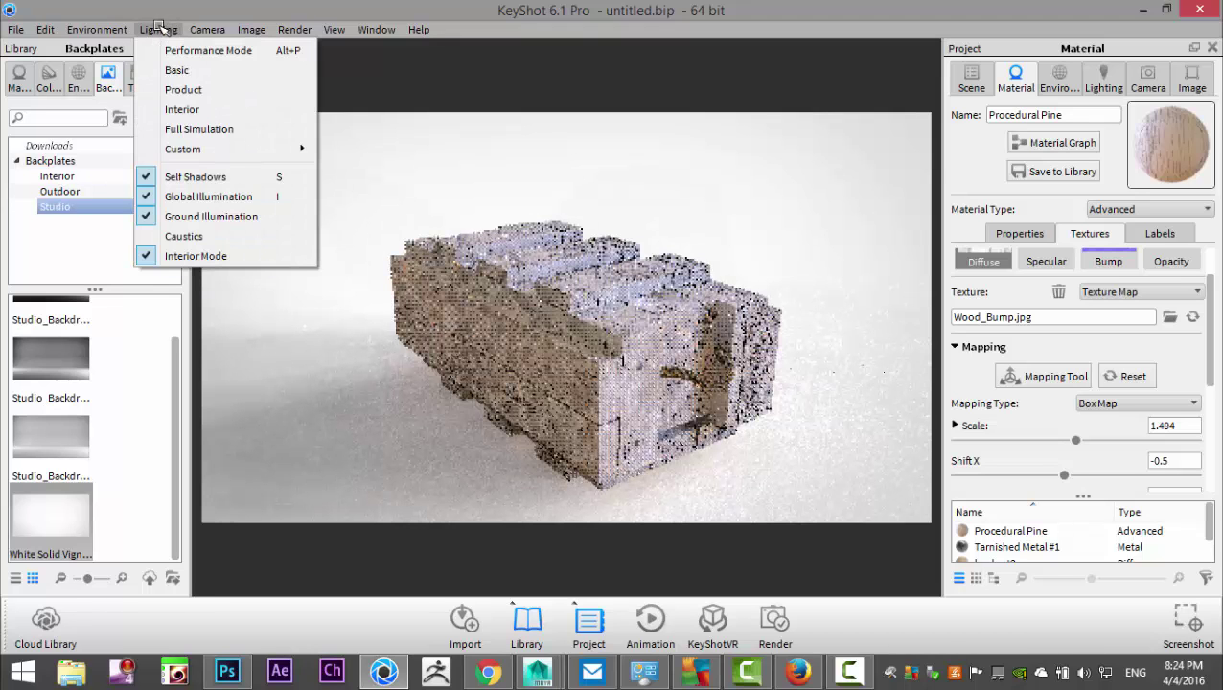
left_click(207, 257)
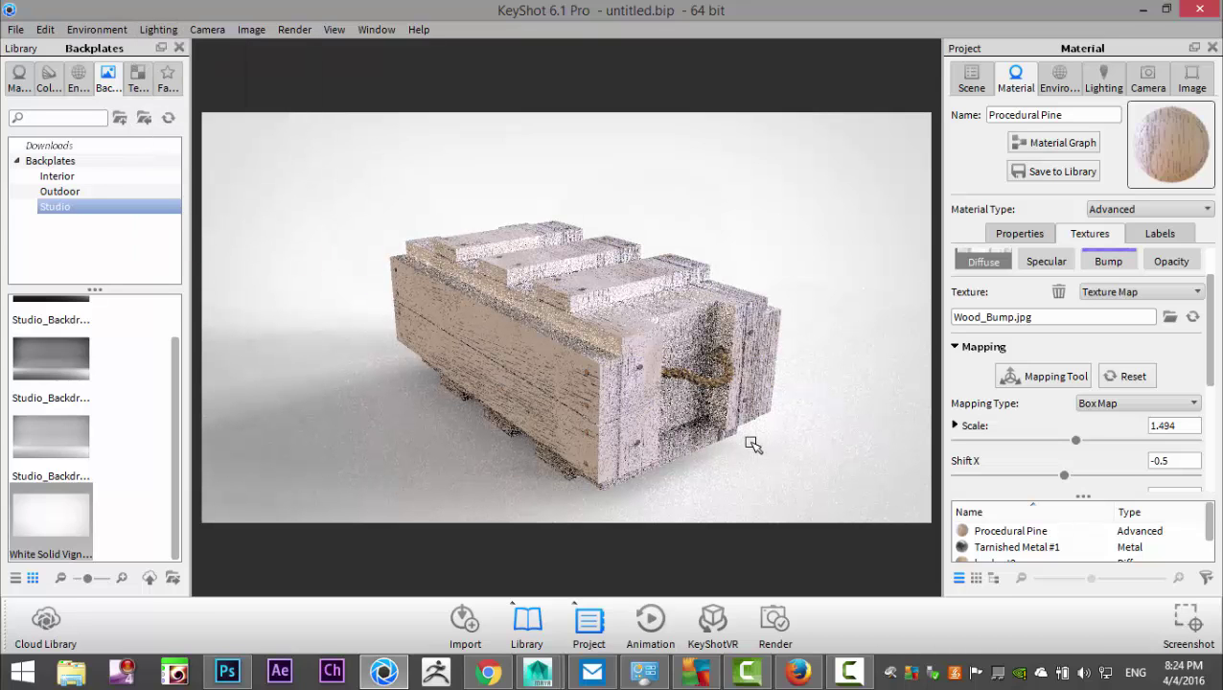
- Reframe the crate closer and from a lower angle, keeping its long side and rope-handle end in view
scroll(760, 430, "up", 2)
scroll(763, 433, "up", 3)
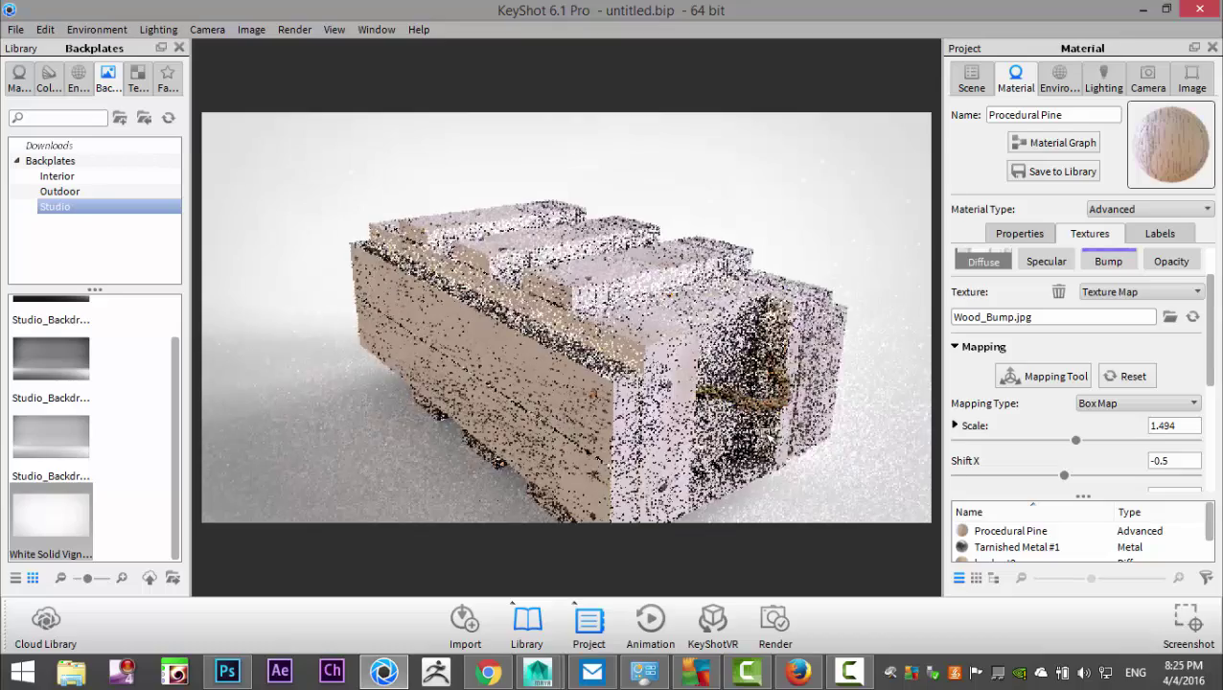
middle_click_drag(777, 458, 731, 396)
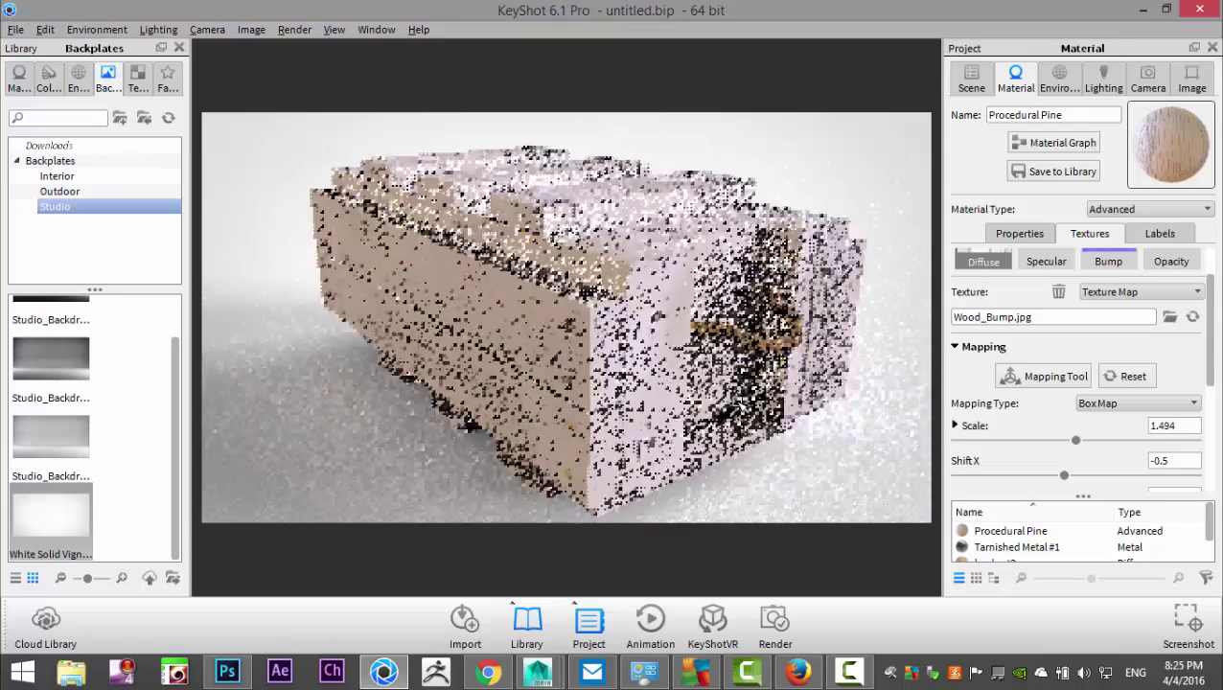
left_click_drag(754, 438, 747, 422)
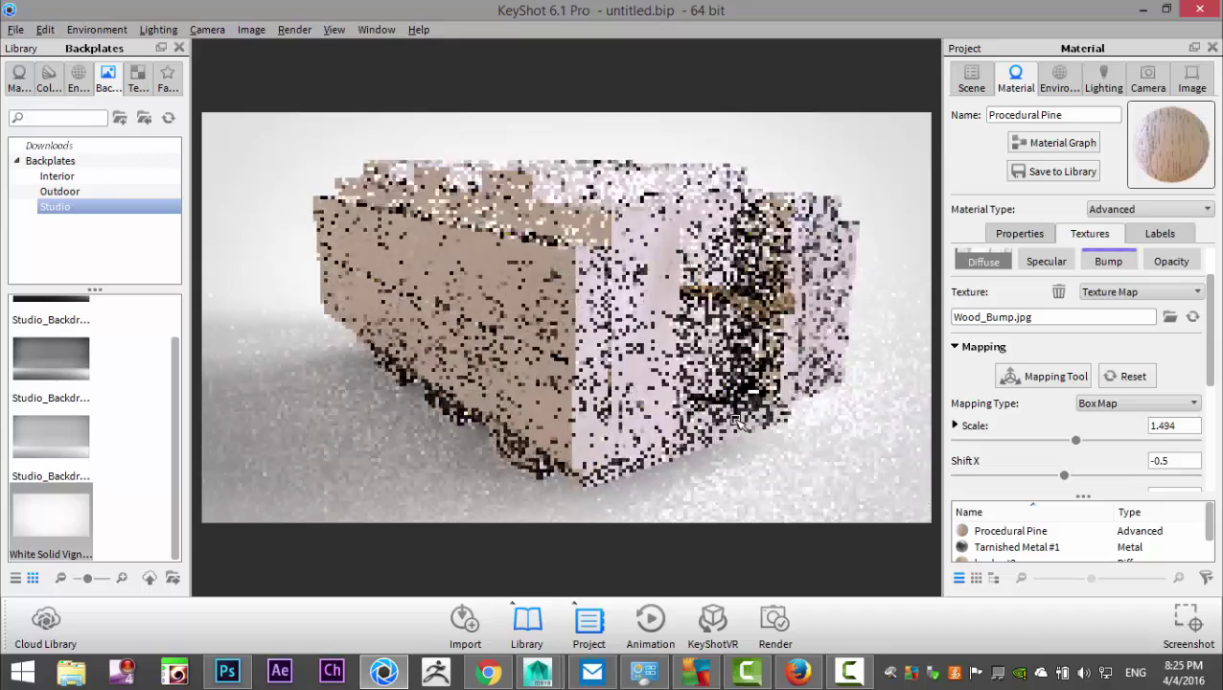
middle_click_drag(746, 422, 733, 434)
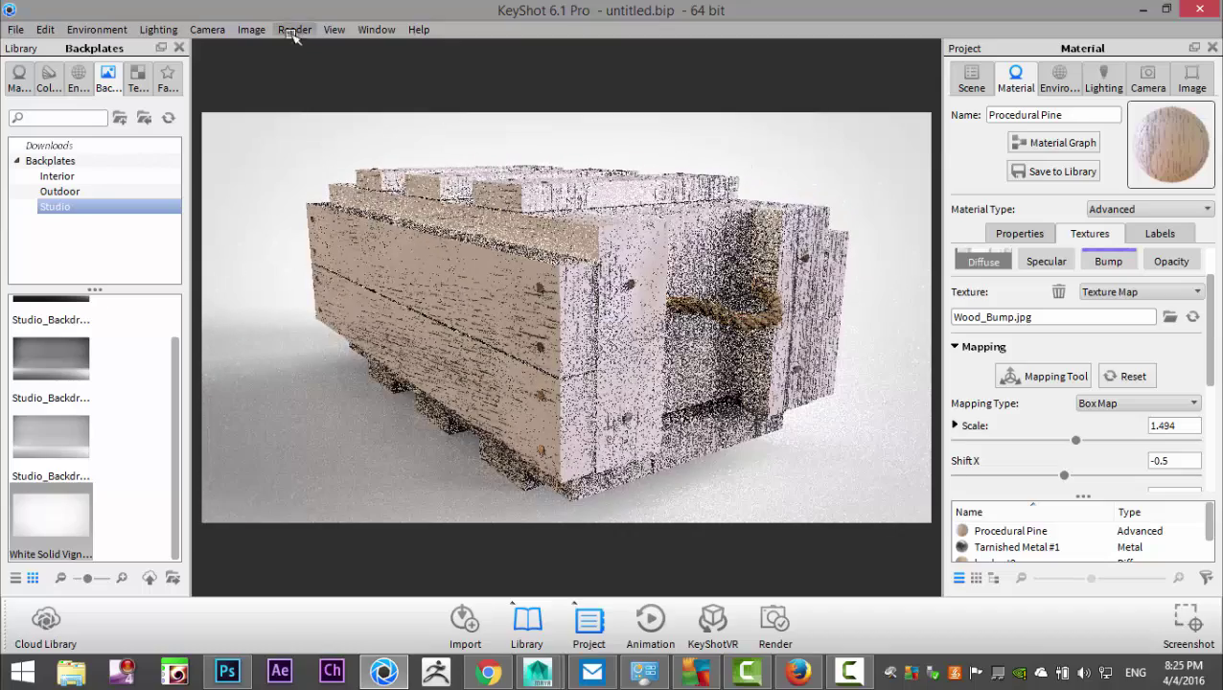
- Set up a still image render named CrateFinal, output to the Crate folder on the Desktop
left_click(294, 29)
left_click(358, 173)
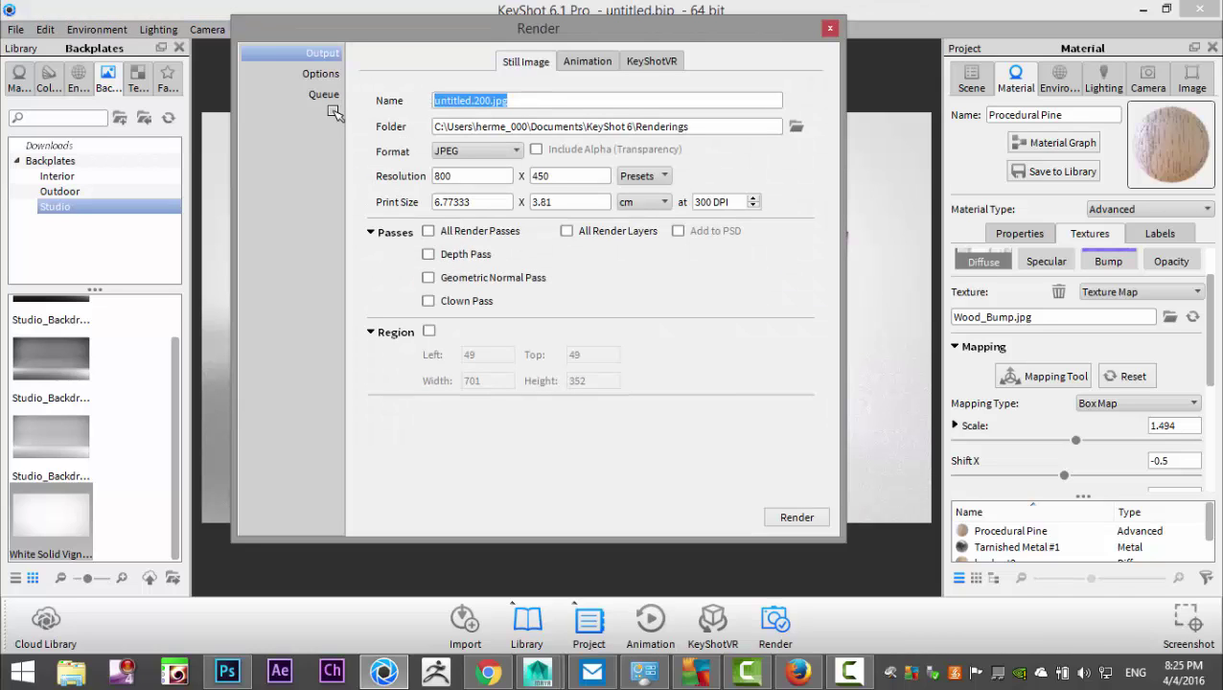
type("CrateFinal")
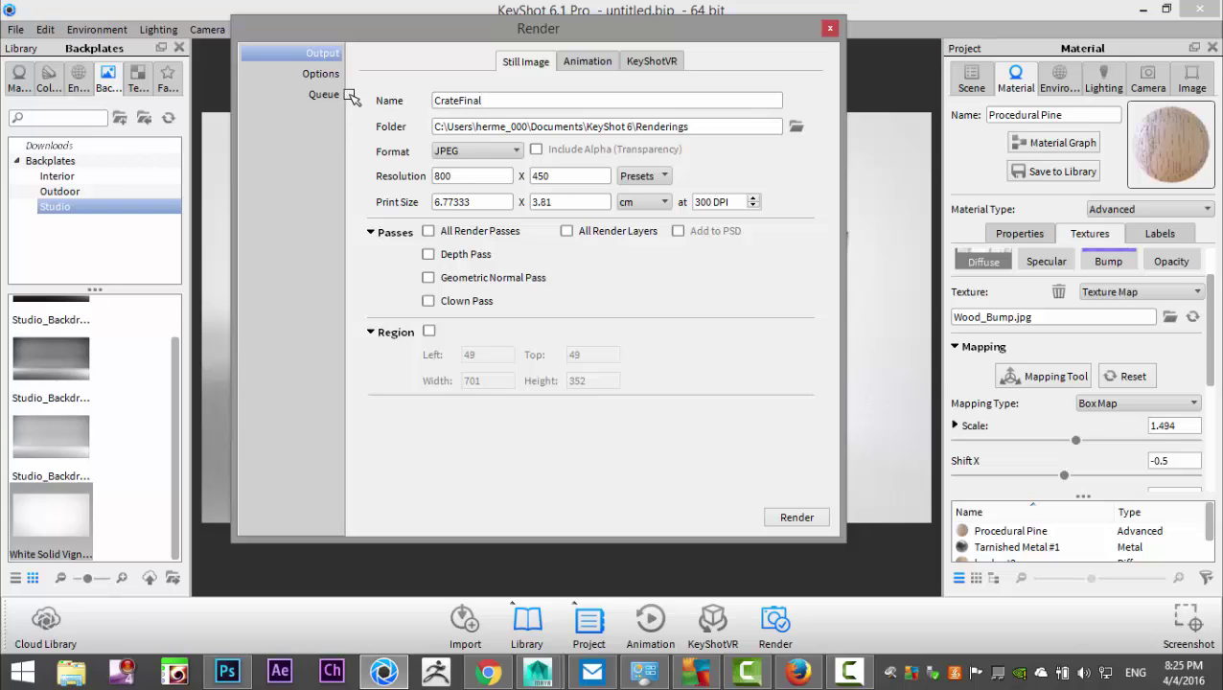
left_click(796, 126)
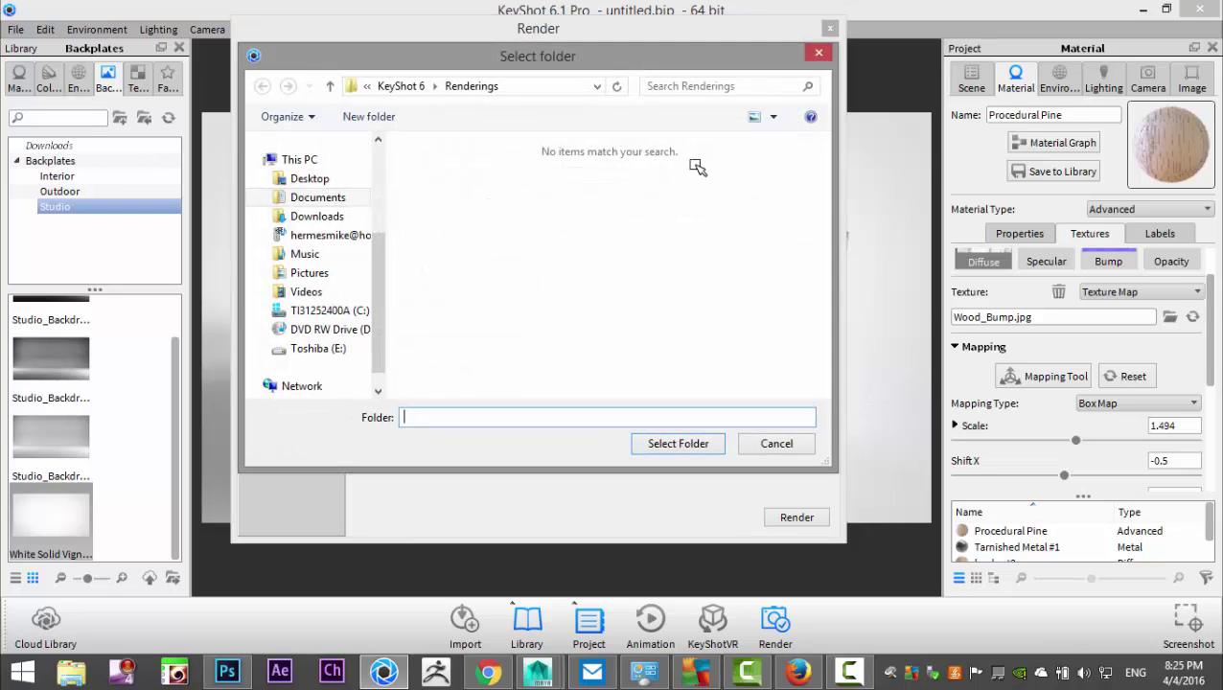
left_click(309, 179)
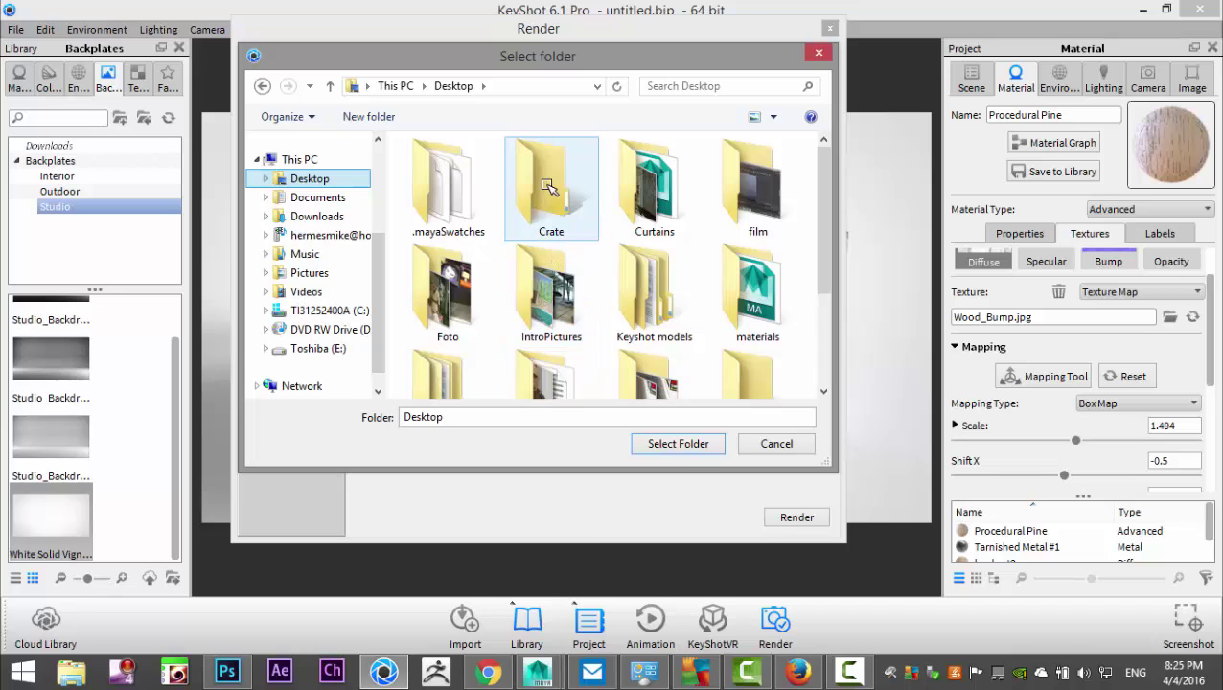
double_click(551, 187)
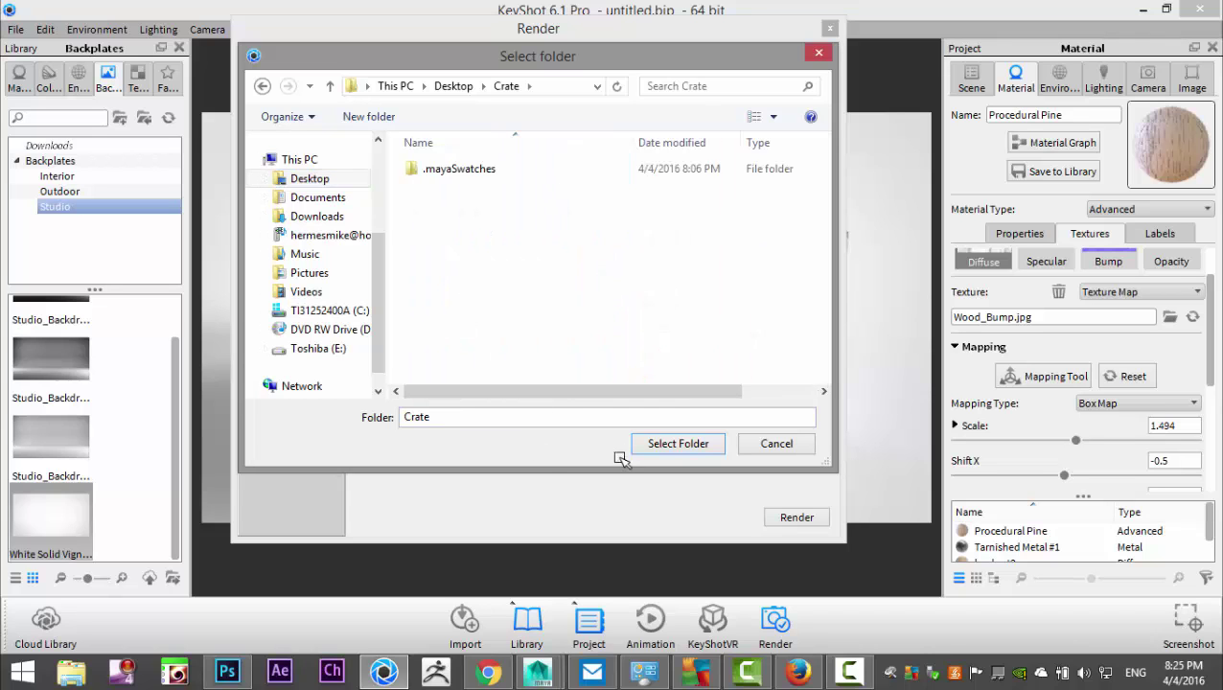
left_click(692, 444)
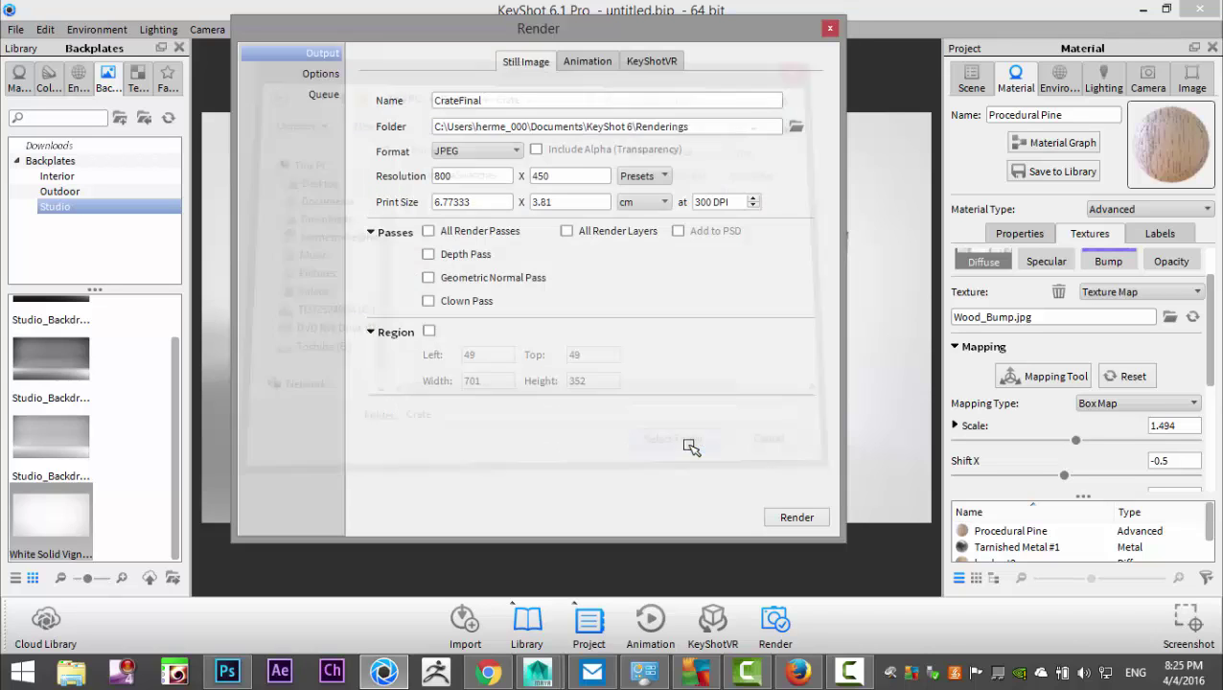
- Render the still image as a JPEG at the 1280 x 720 preset and close the finished render output
left_click(644, 177)
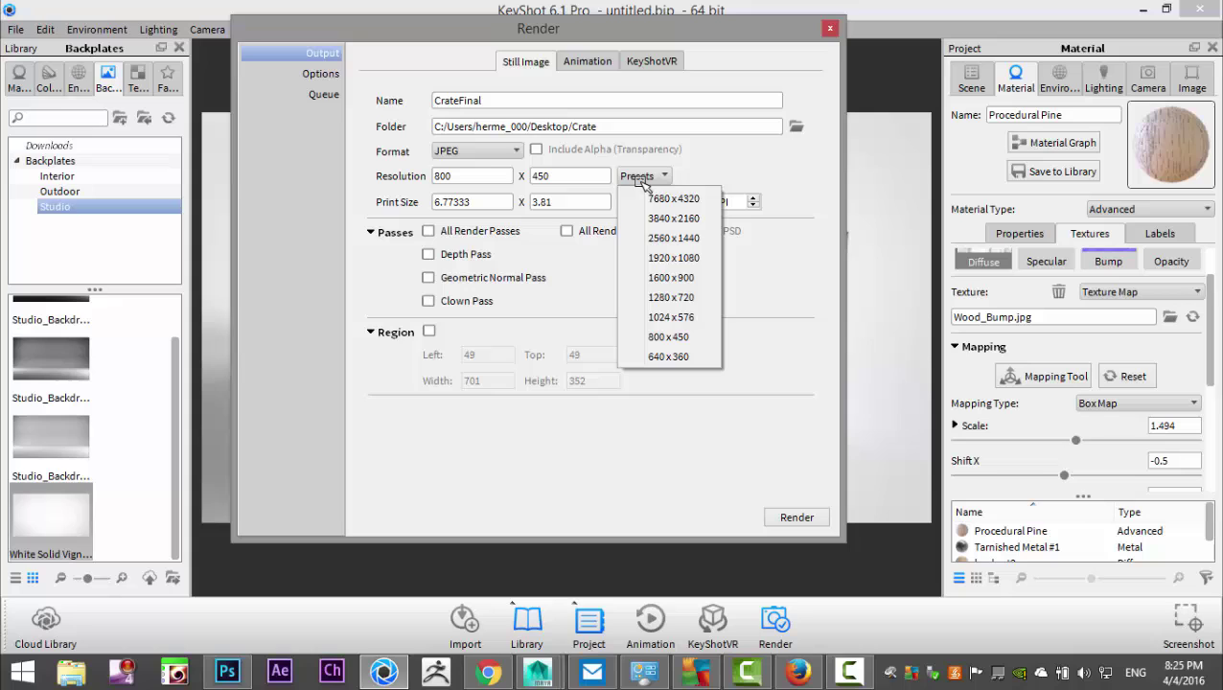
left_click(687, 298)
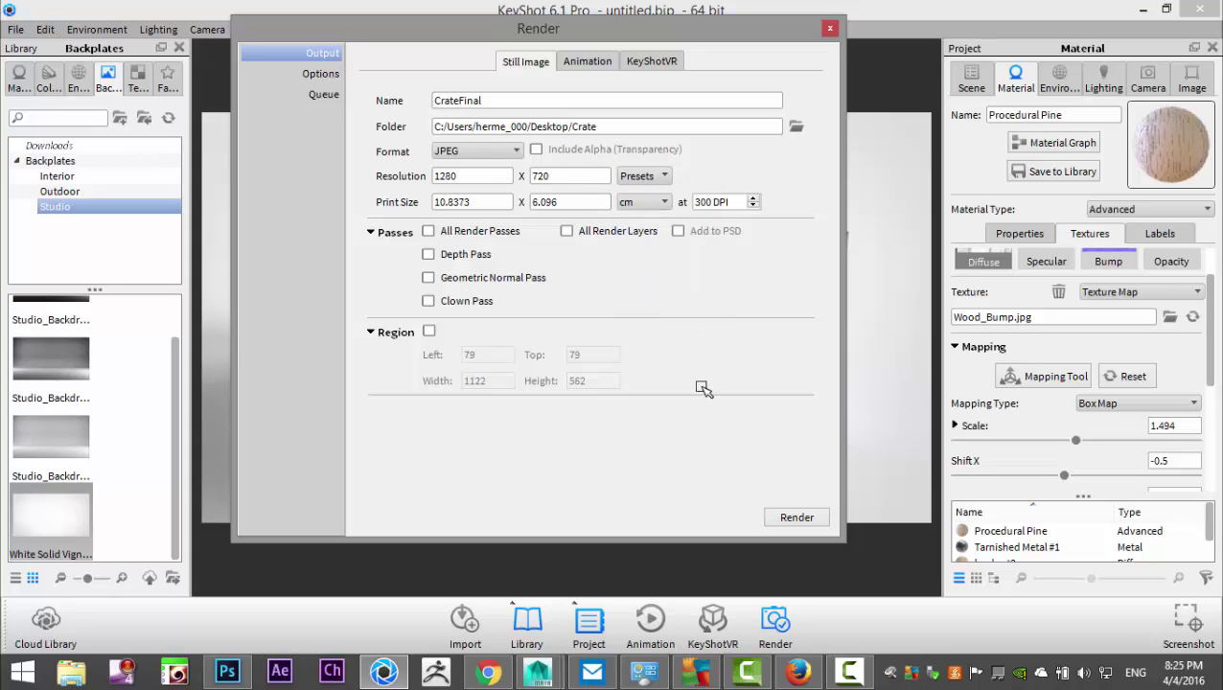
left_click(798, 517)
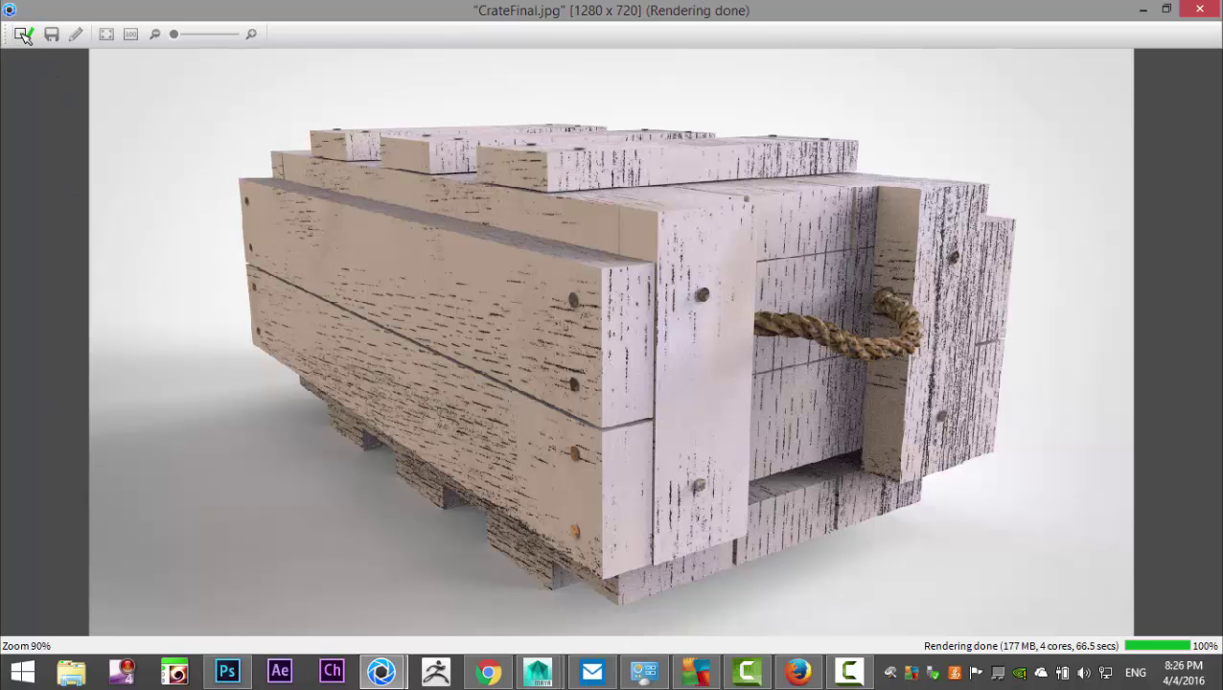
left_click(26, 34)
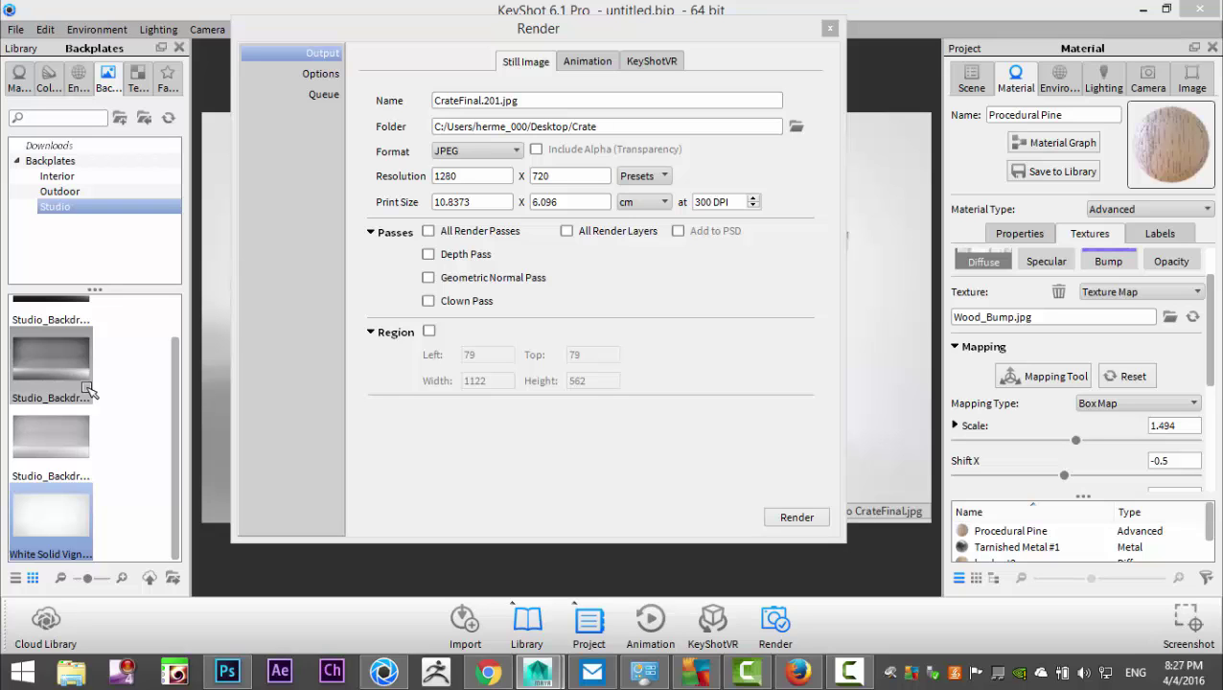
- Switch to Photoshop and apply Auto Tone, Auto Contrast and Auto Color to CrateFinal.jpg
key("alt+Tab")
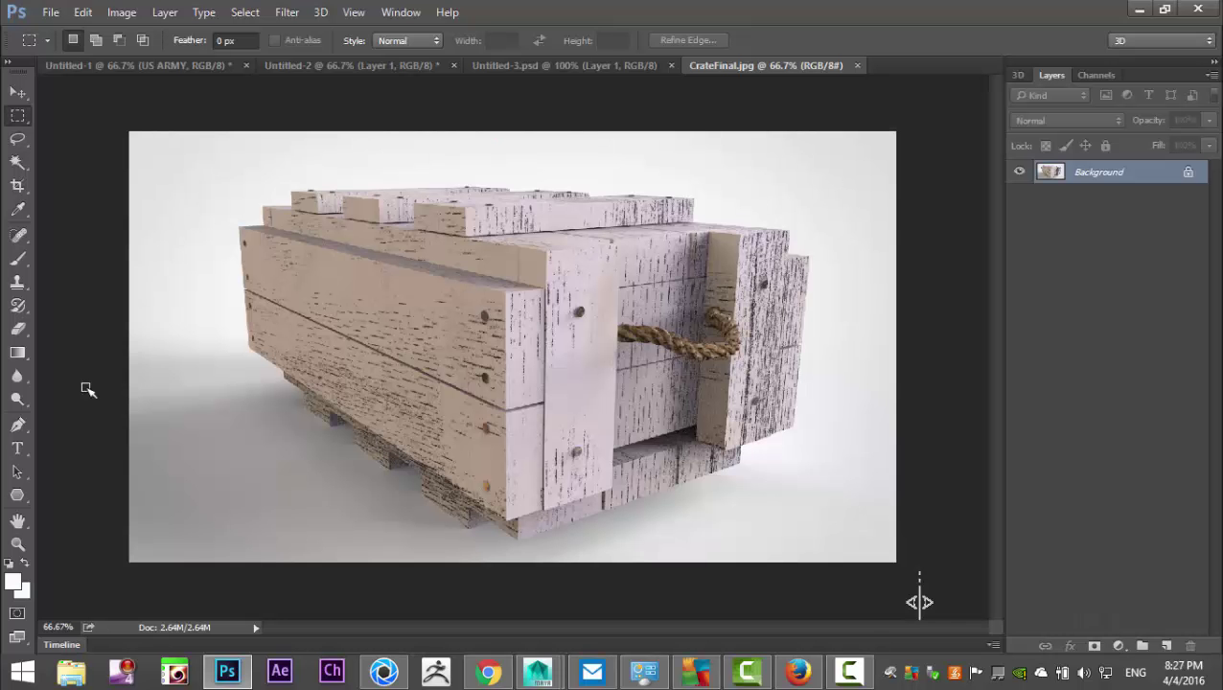
left_click(120, 12)
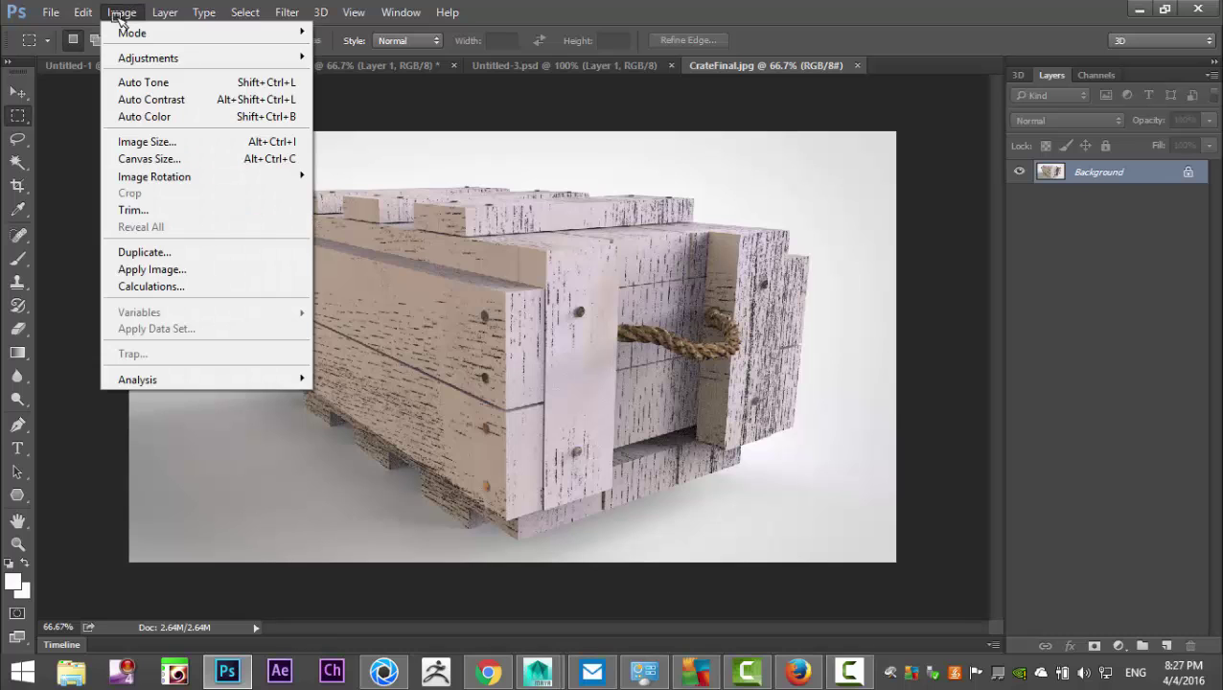
left_click(156, 83)
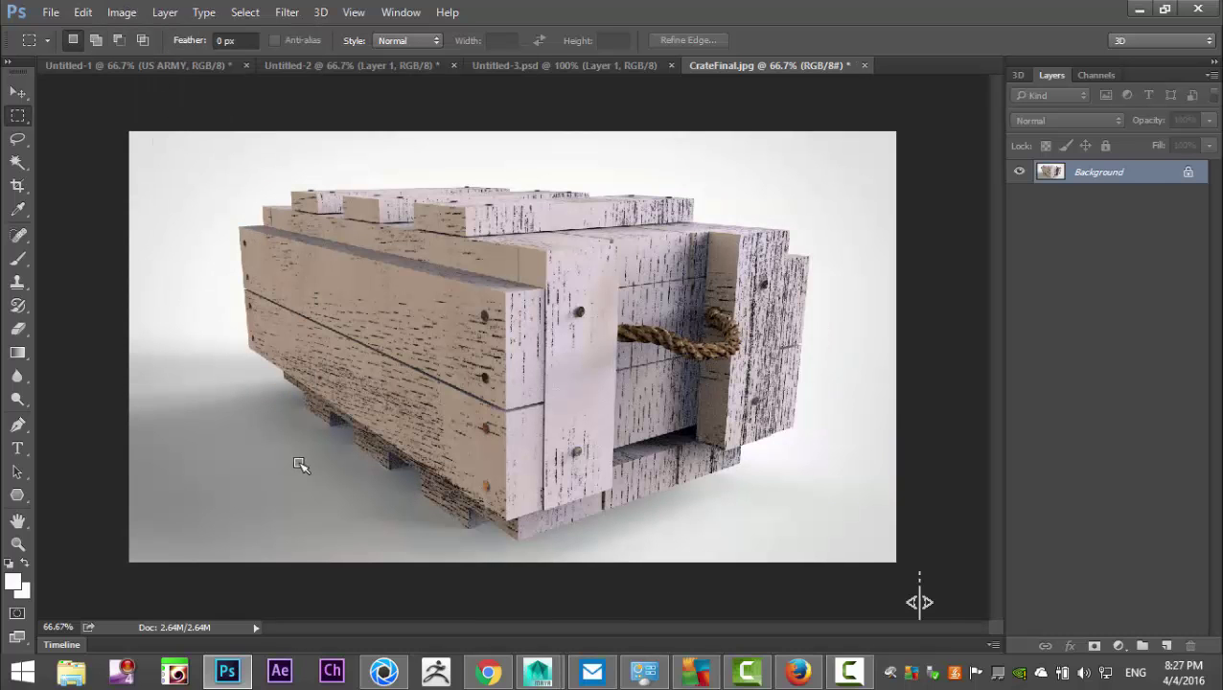
left_click(121, 13)
left_click(167, 99)
left_click(125, 13)
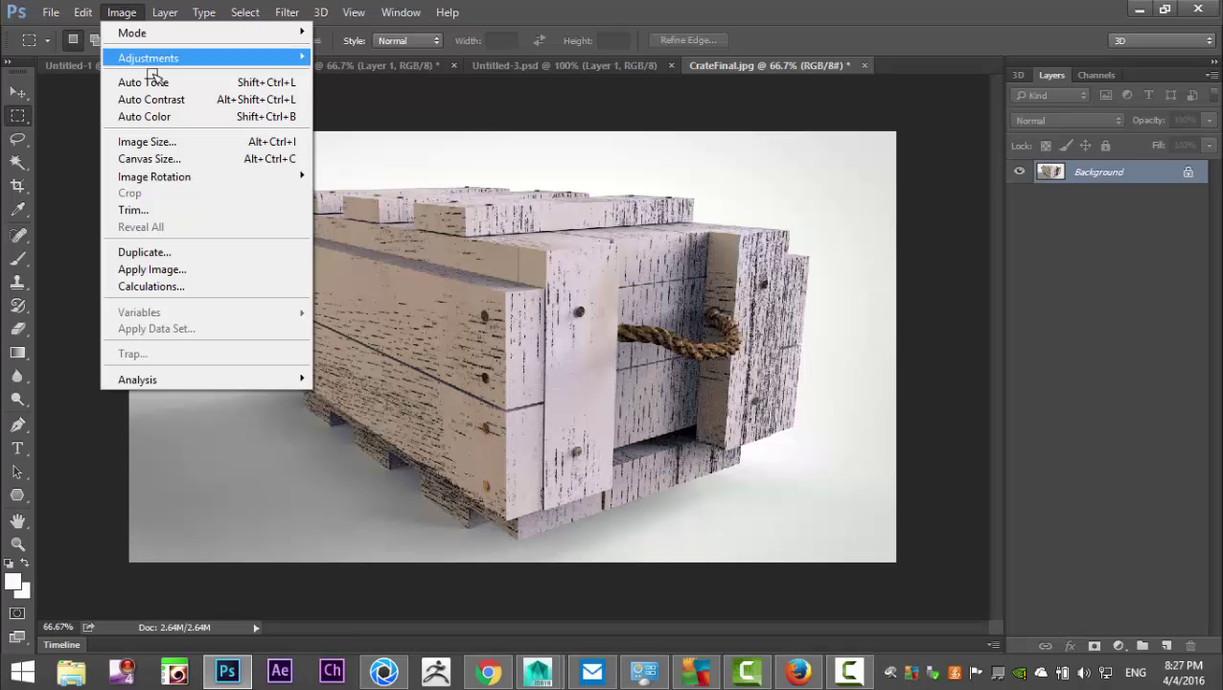
left_click(172, 117)
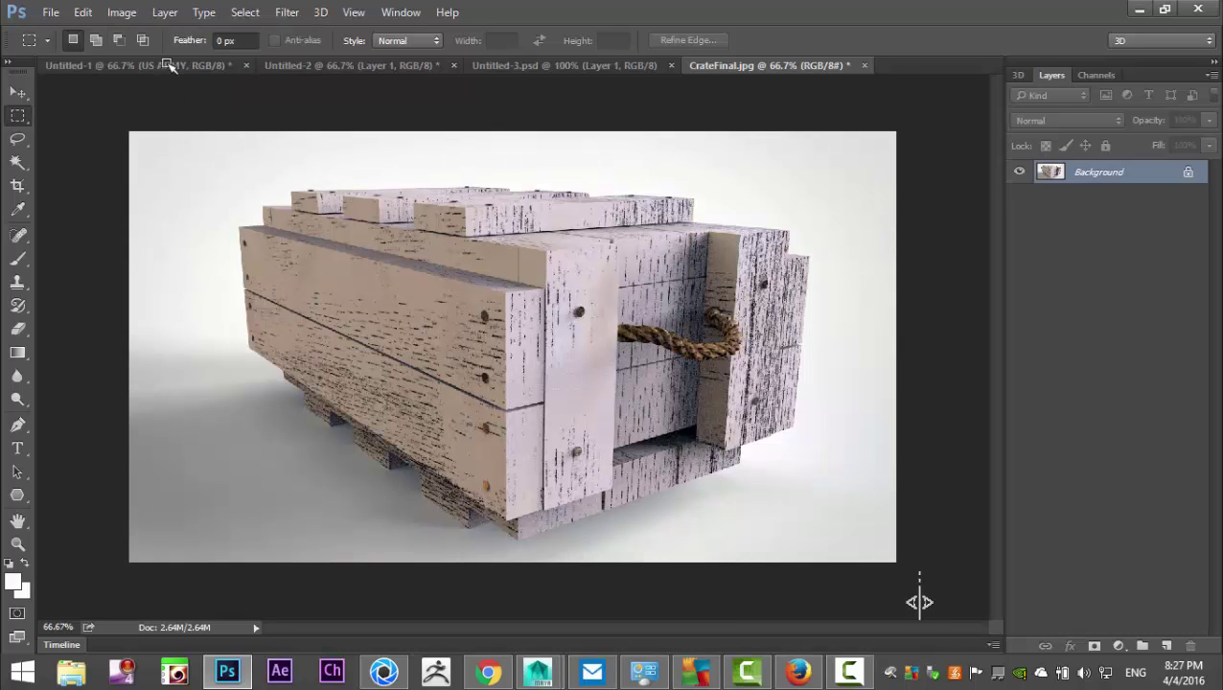
- Adjust the crate image with Brightness/Contrast, setting brightness to -47 and contrast to 43
left_click(127, 13)
mouse_move(178, 60)
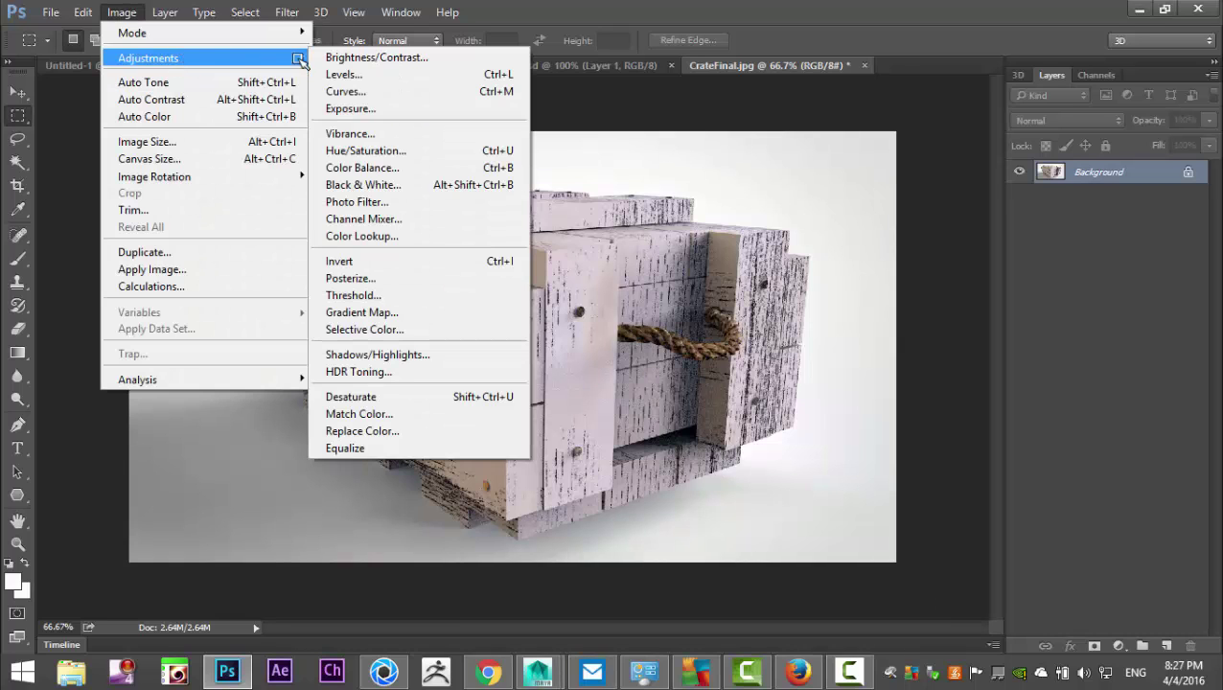
left_click(419, 57)
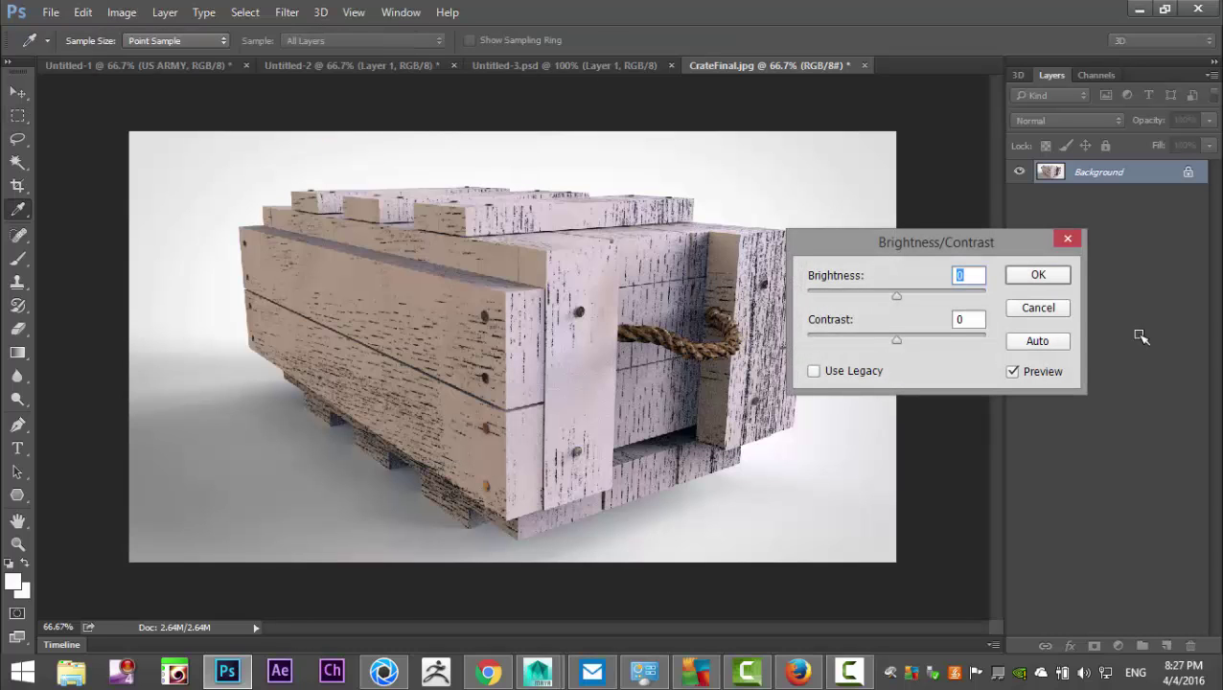
left_click_drag(899, 299, 934, 349)
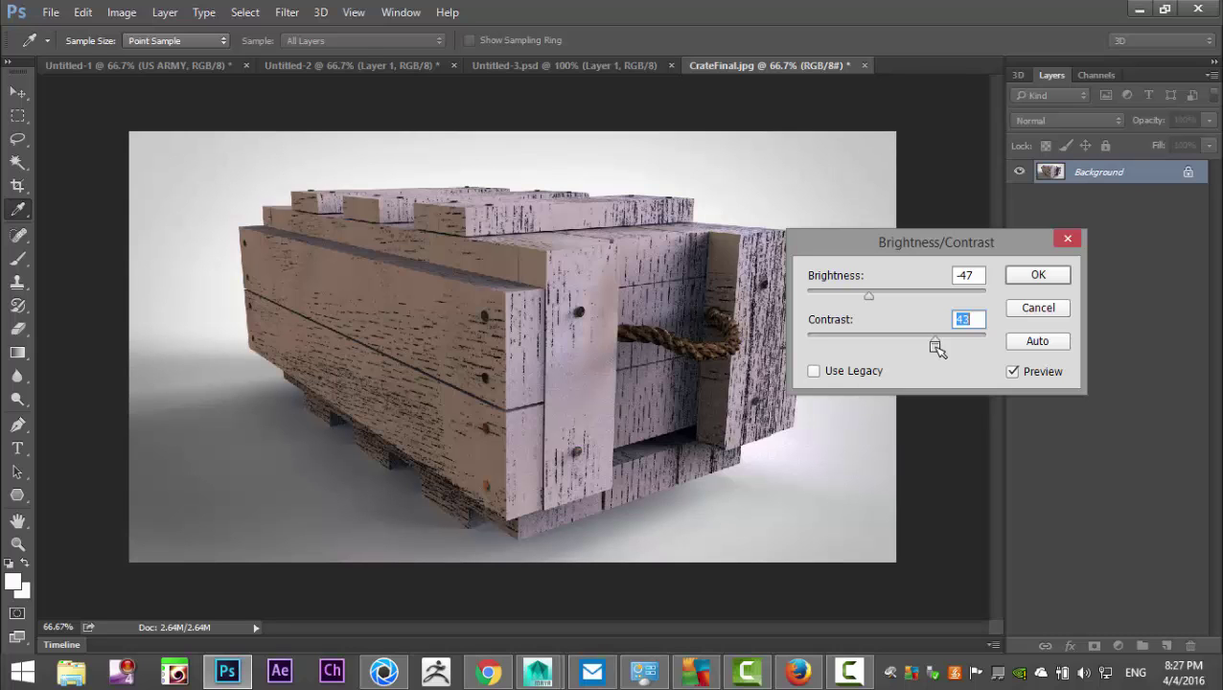
left_click(1036, 276)
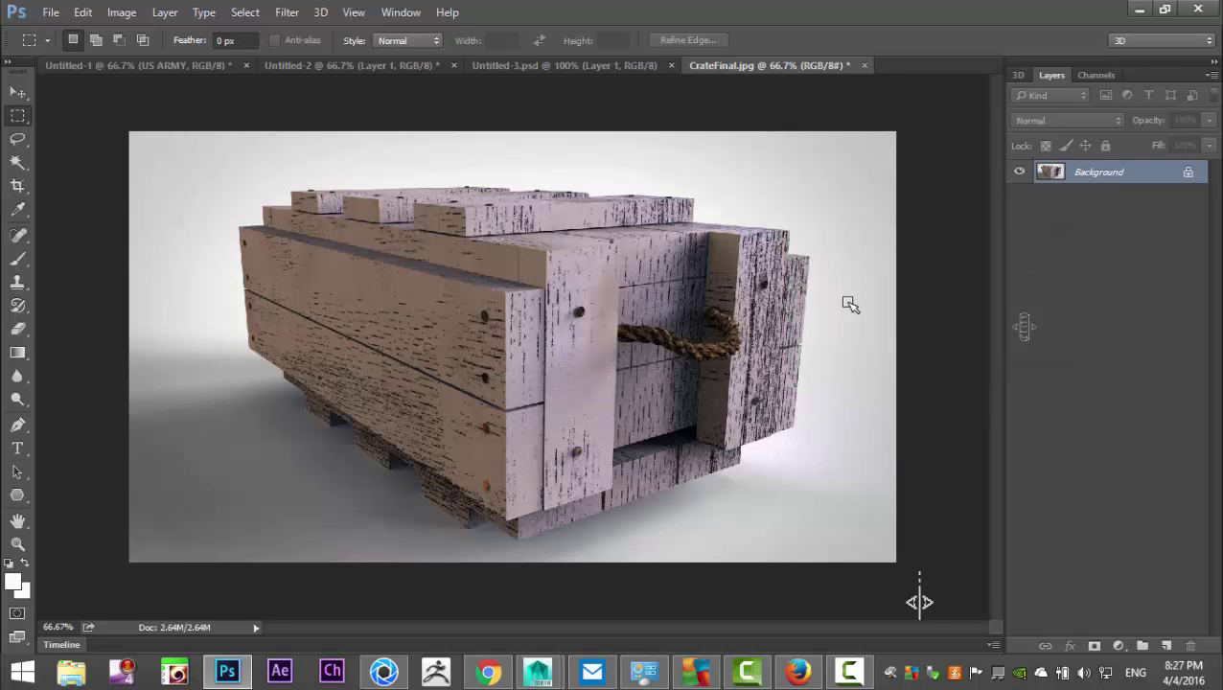
- Save the adjusted image as the JPEG CrateFinalFinal in the Crate folder, with quality 7 and Baseline Optimized format
left_click(48, 12)
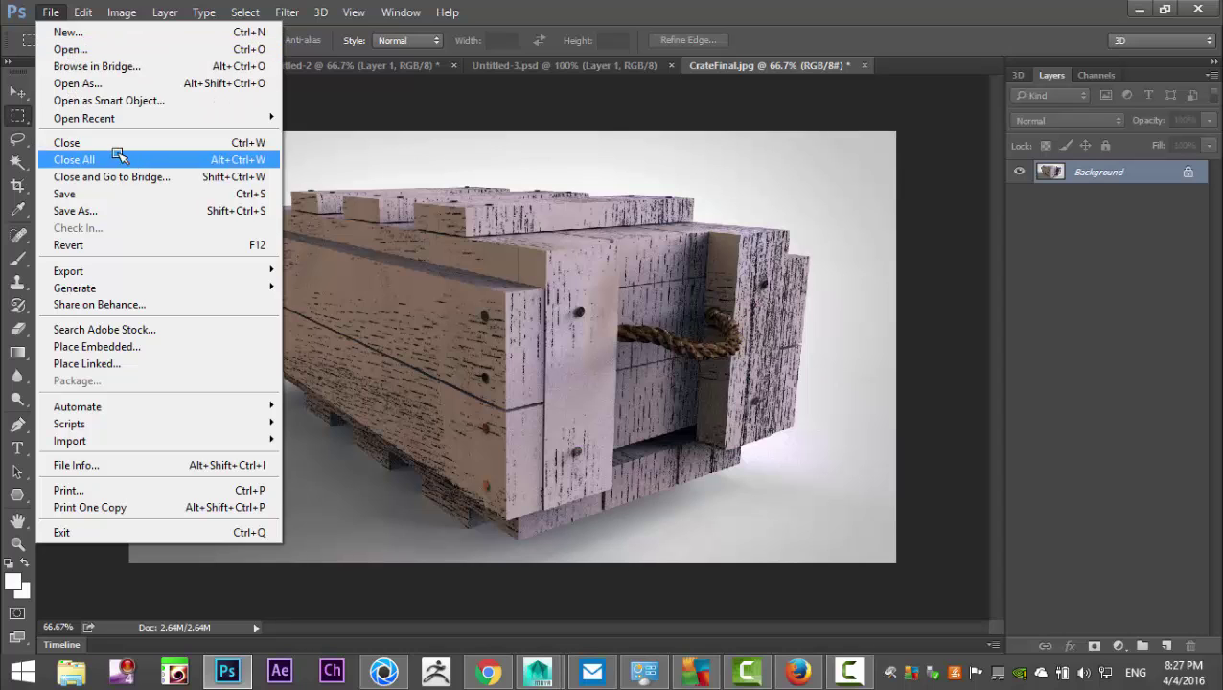
left_click(112, 210)
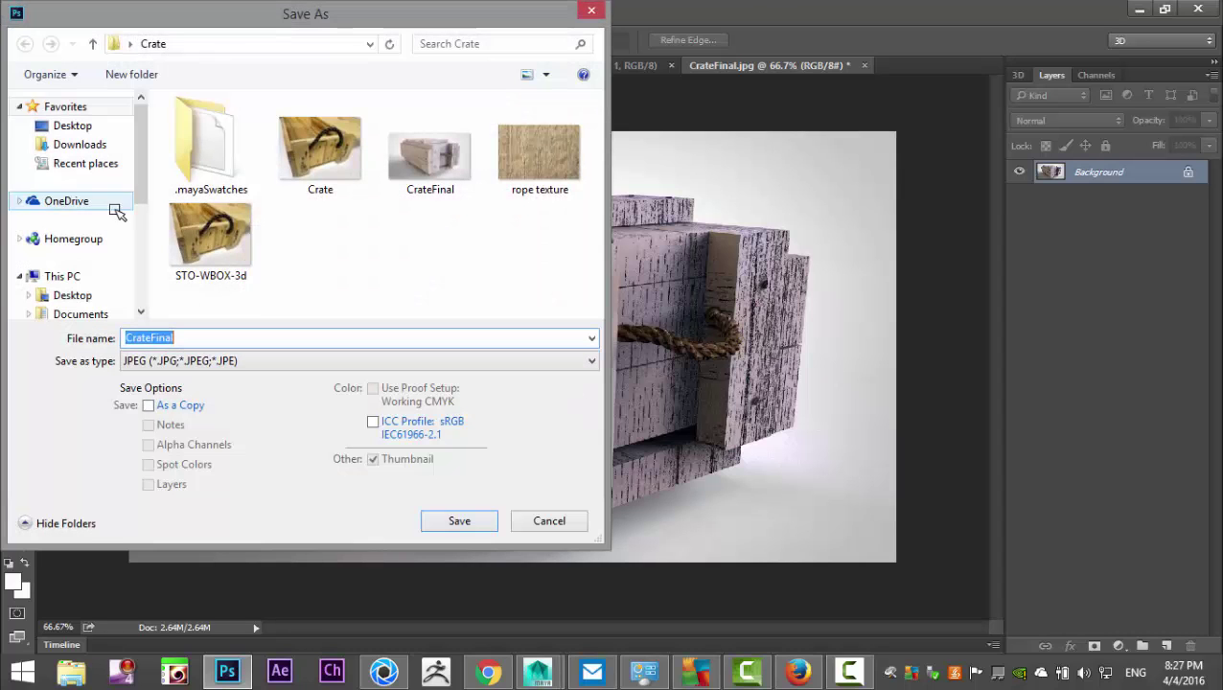
left_click(213, 340)
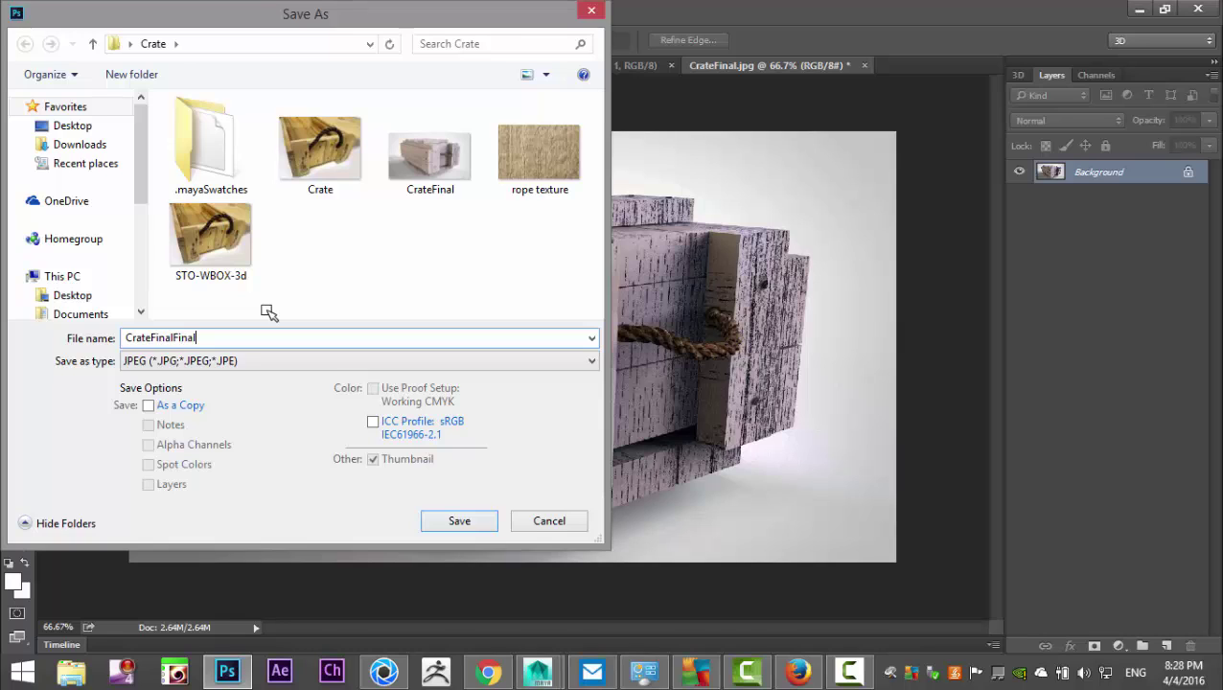
left_click(456, 520)
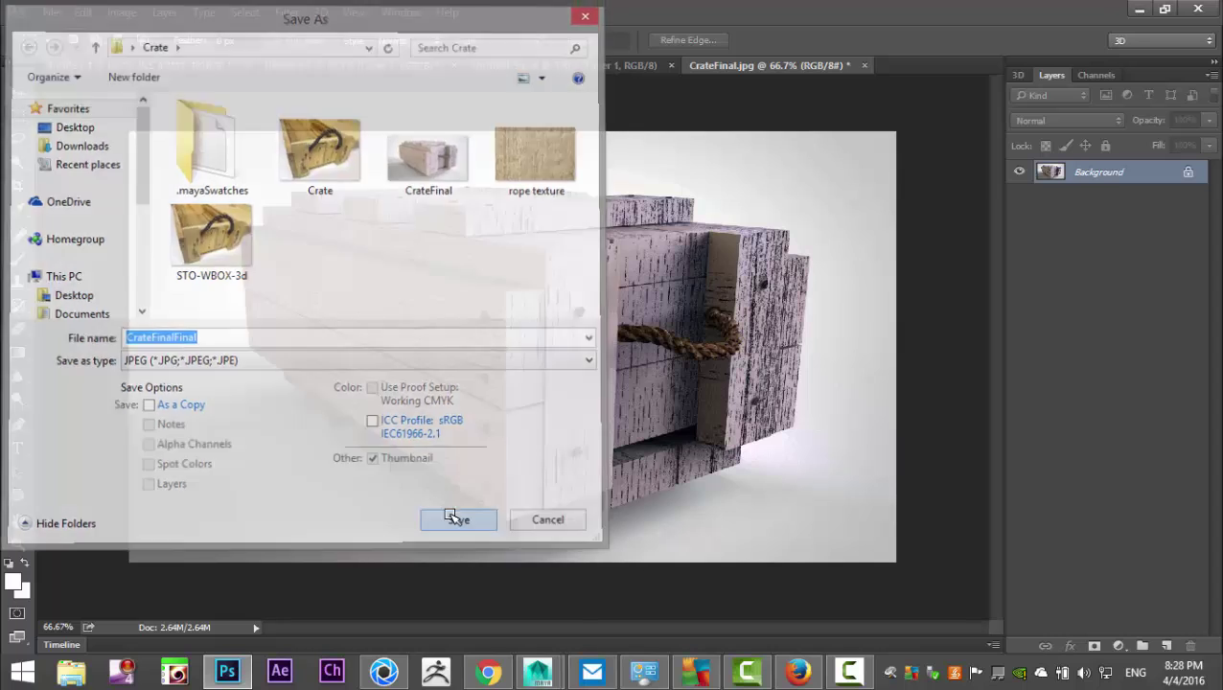
left_click(679, 167)
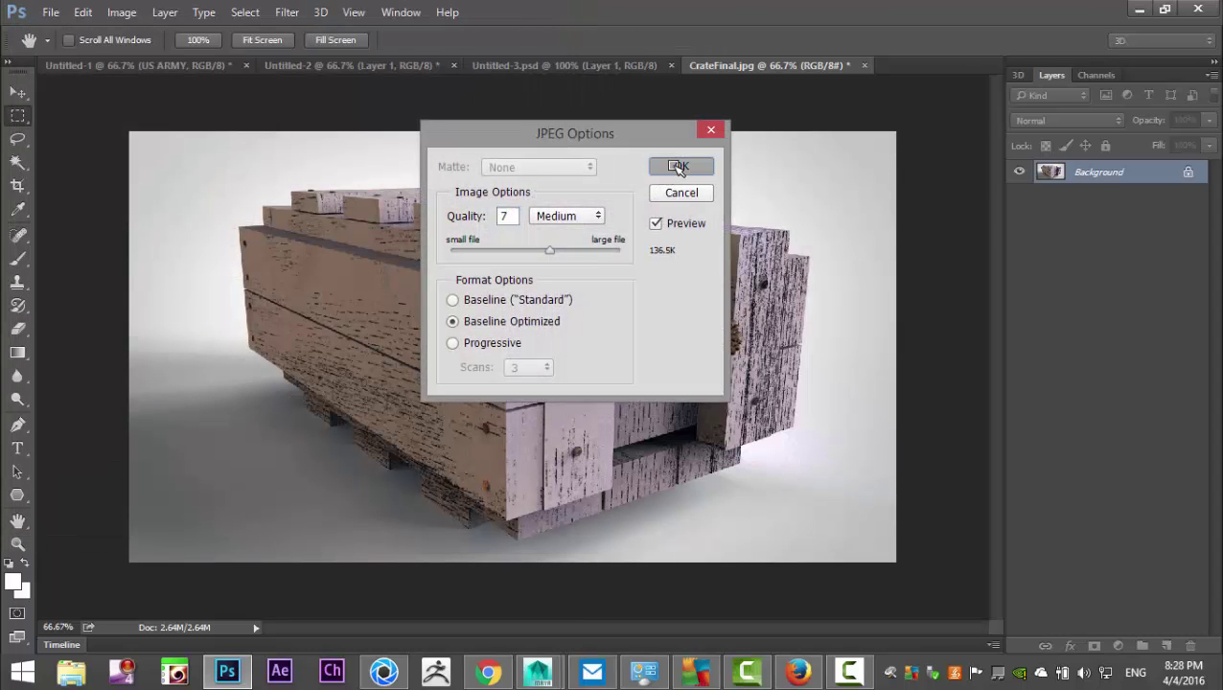